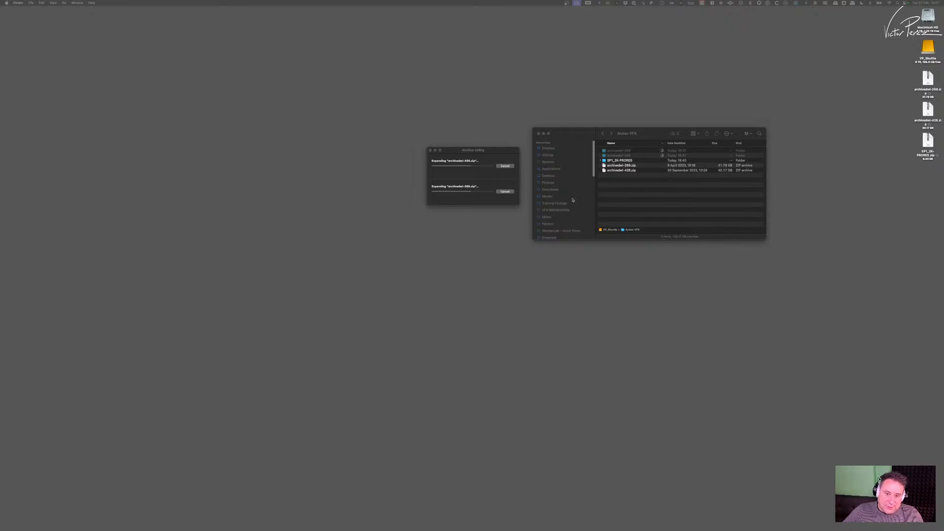
# - Preview the first Straight Smoke Plume clip in the SP1_2K-PRORES folder, then close the preview and collapse the folder
pyautogui.click(601, 161)
pyautogui.click(622, 166)
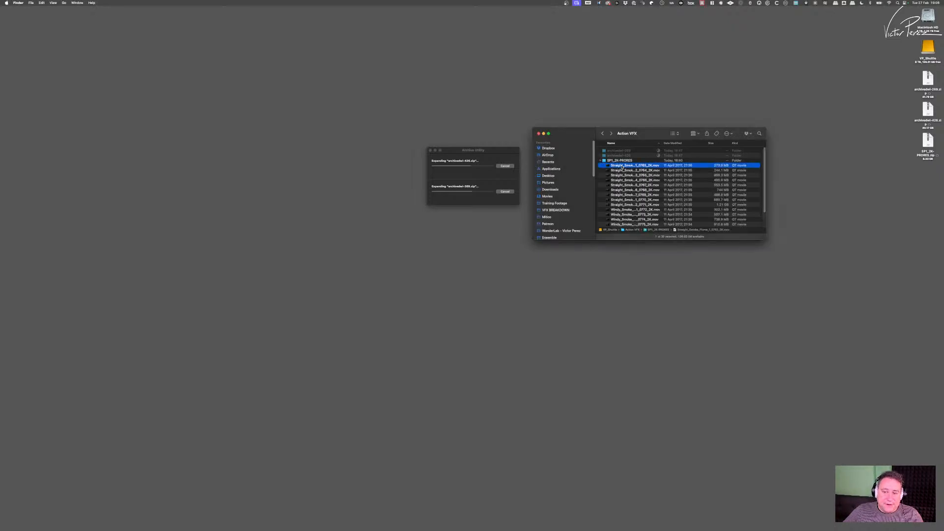
pyautogui.press('space')
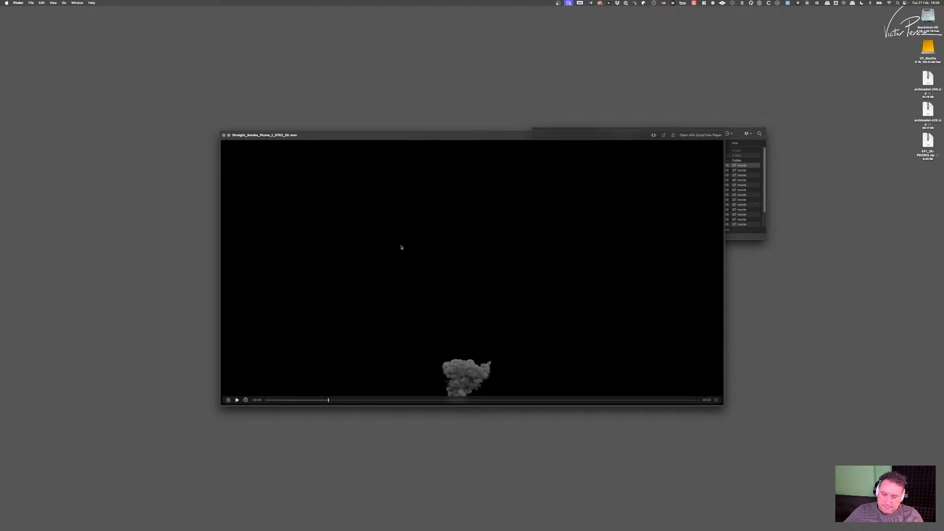
pyautogui.press('space')
pyautogui.click(602, 160)
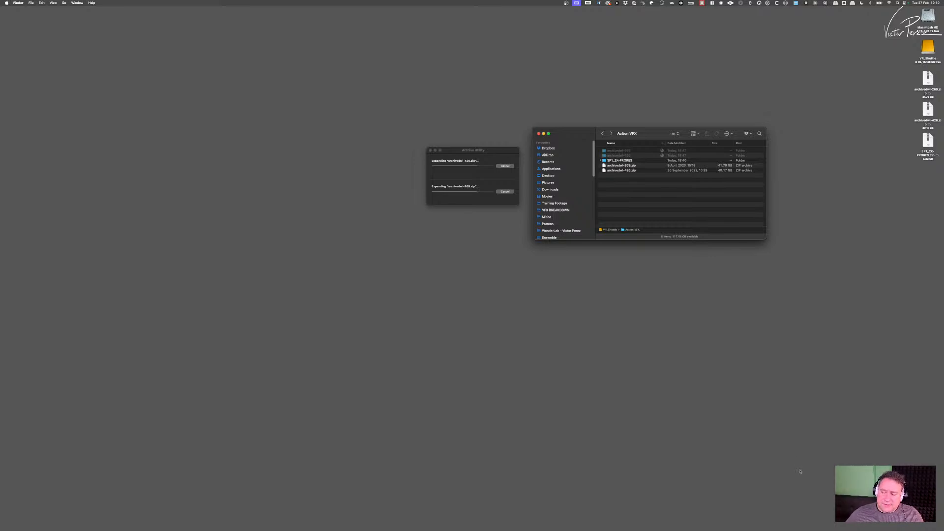
# - Switch to Nuke, dismiss its startup dialog and change to the Compositing workspace
pyautogui.click(777, 456)
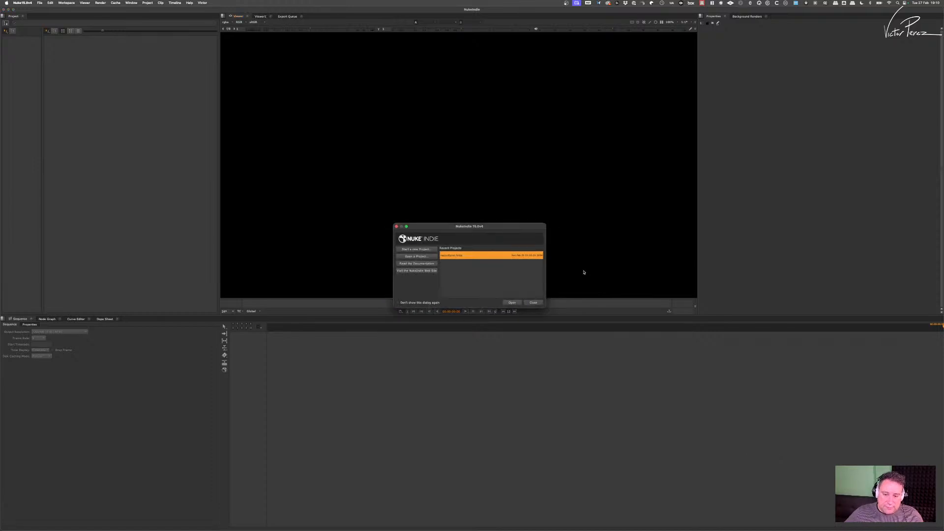
pyautogui.click(534, 302)
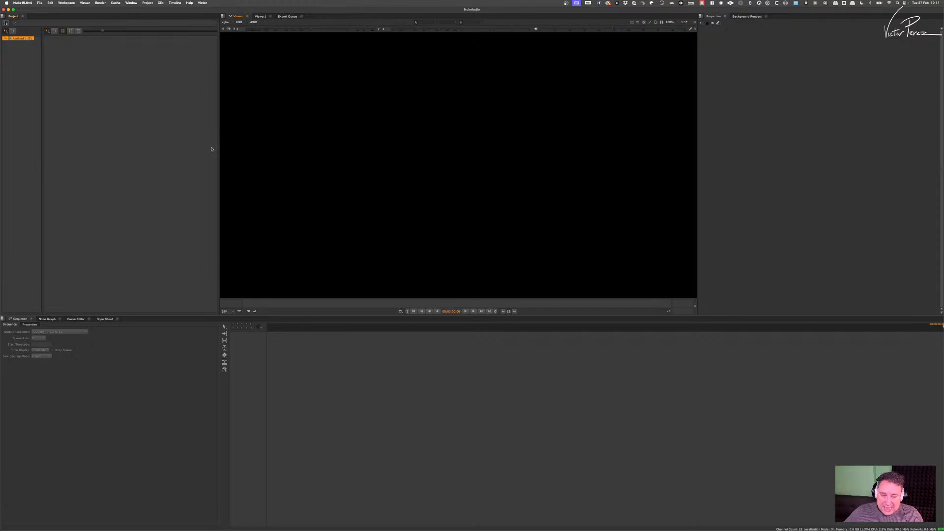
pyautogui.click(66, 3)
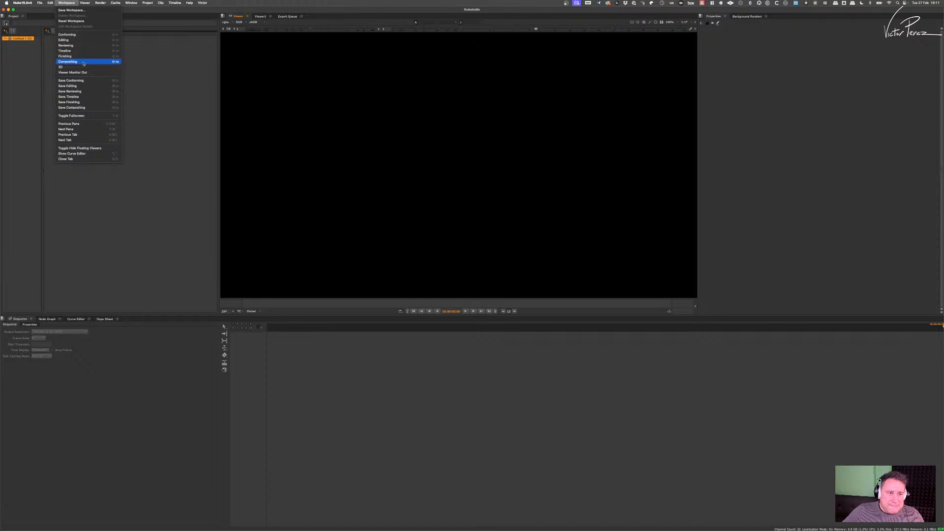
pyautogui.click(83, 62)
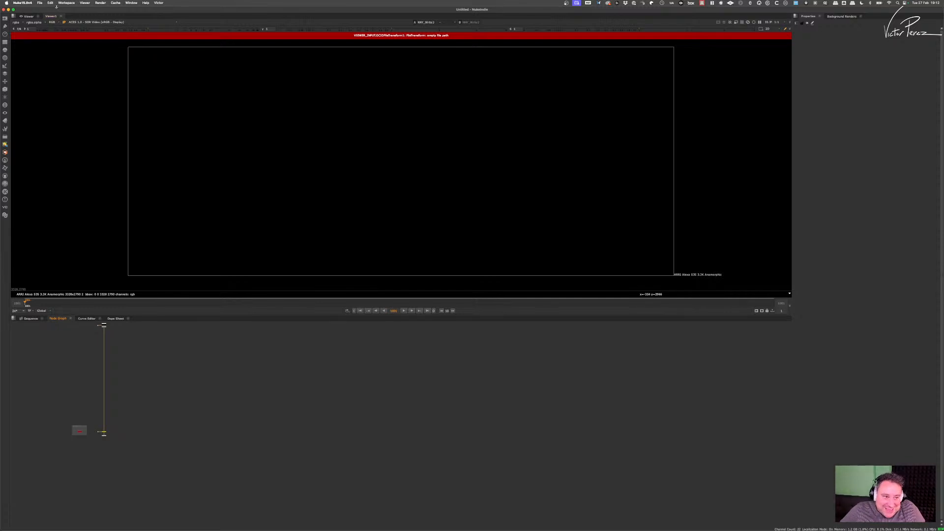
# - Open the most recent comp, the livecomp_0010 v006 script
pyautogui.click(40, 3)
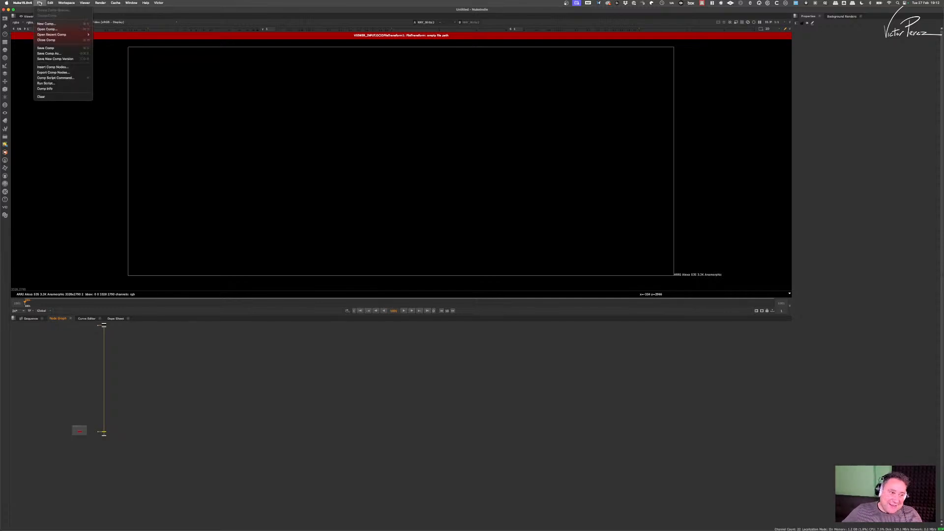
pyautogui.moveTo(68, 35)
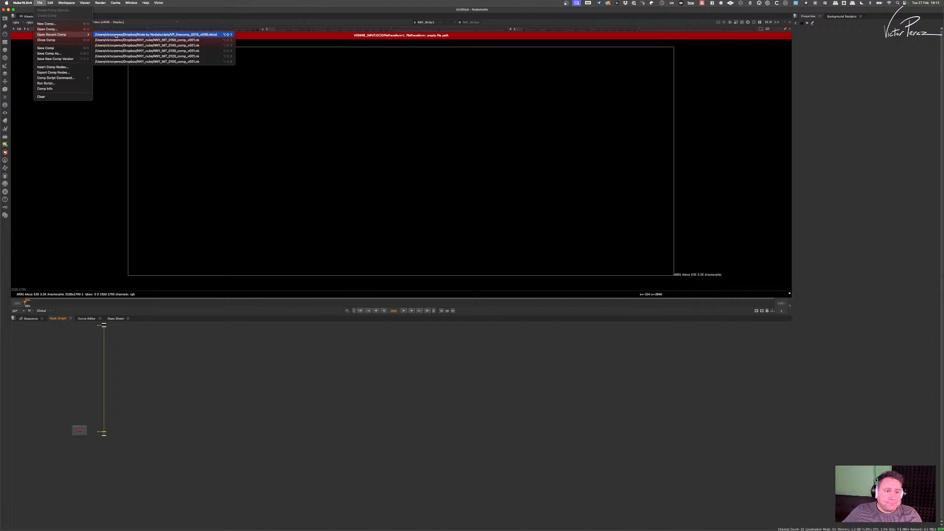
pyautogui.click(116, 35)
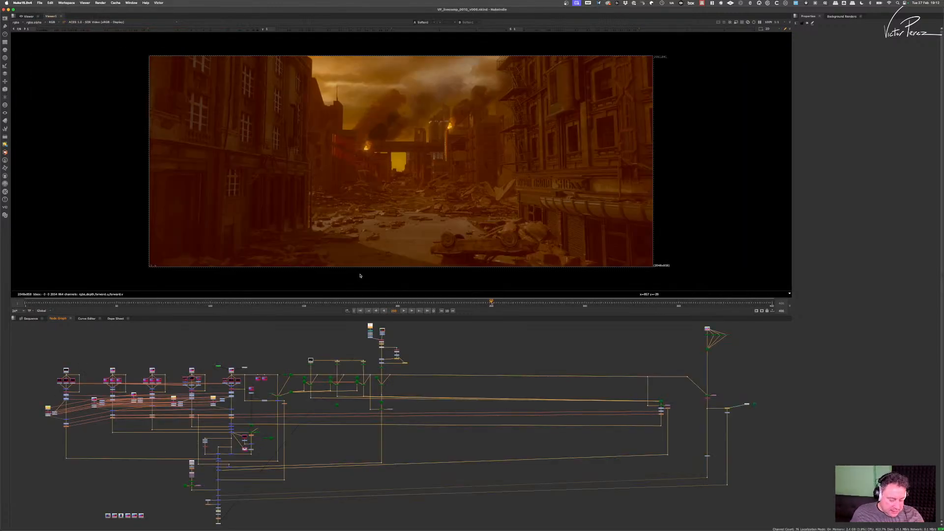
# - Save the livecomp_0010 script as a new version, v007
pyautogui.press('super+shift+s')
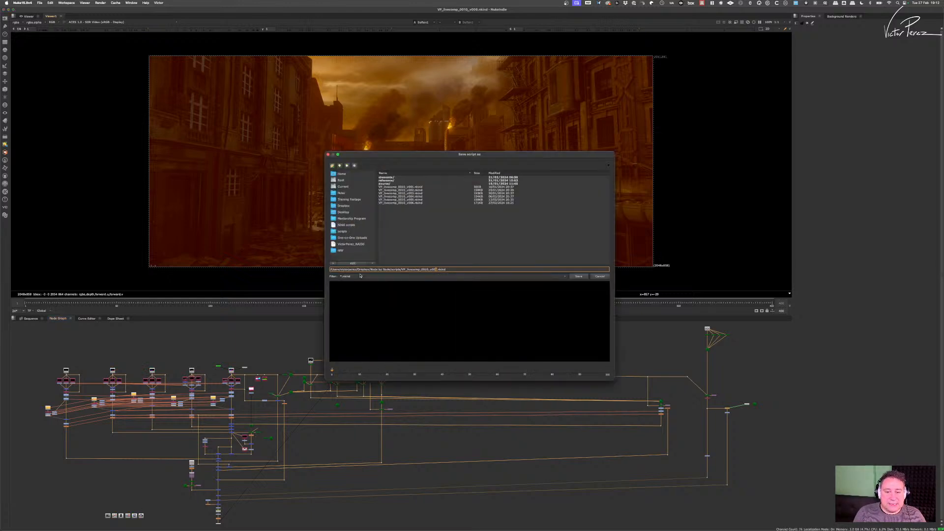
pyautogui.write('7')
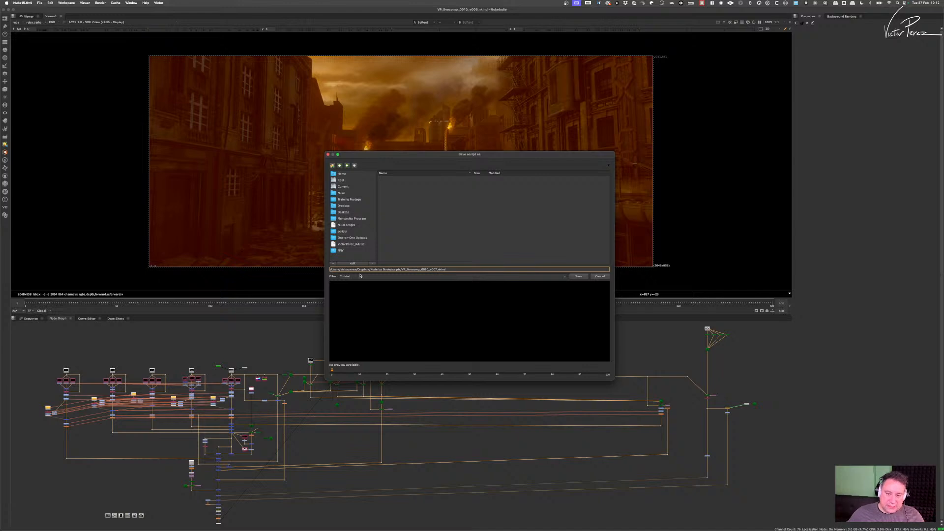
pyautogui.click(579, 277)
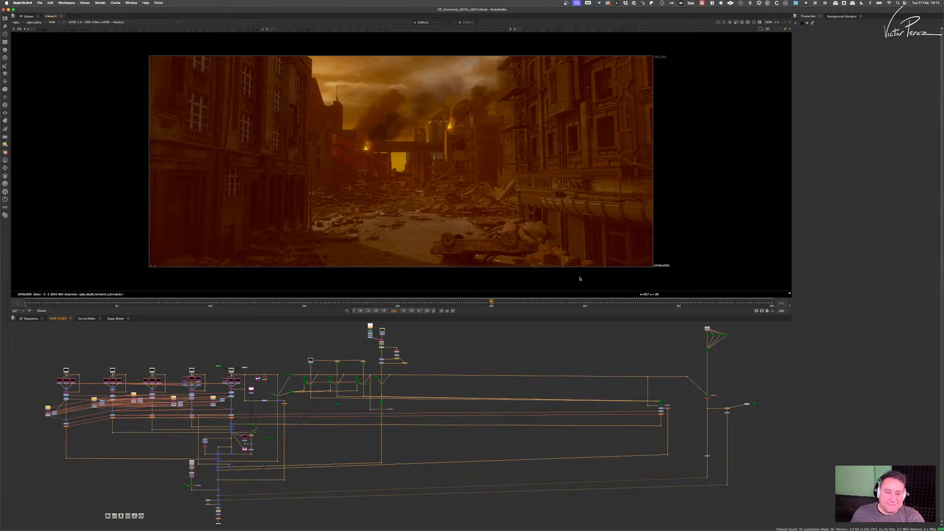
# - Review the comp by playing it briefly and checking frames near the end of the shot, focusing on the smoke plumes above the skyline
pyautogui.moveTo(474, 214)
pyautogui.mouseDown(button='middle')
pyautogui.moveTo(428, 221)
pyautogui.moveTo(457, 216)
pyautogui.mouseUp(button='middle')
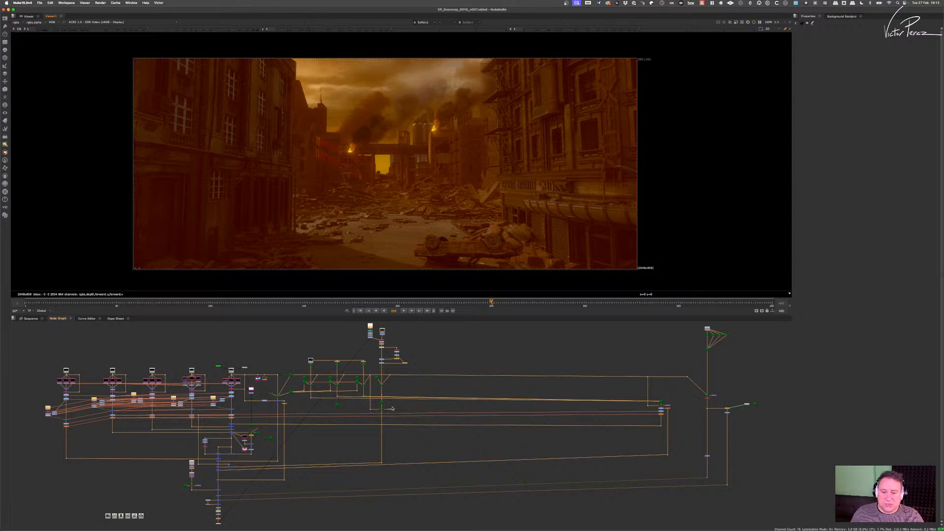
pyautogui.scroll(3, 418, 399)
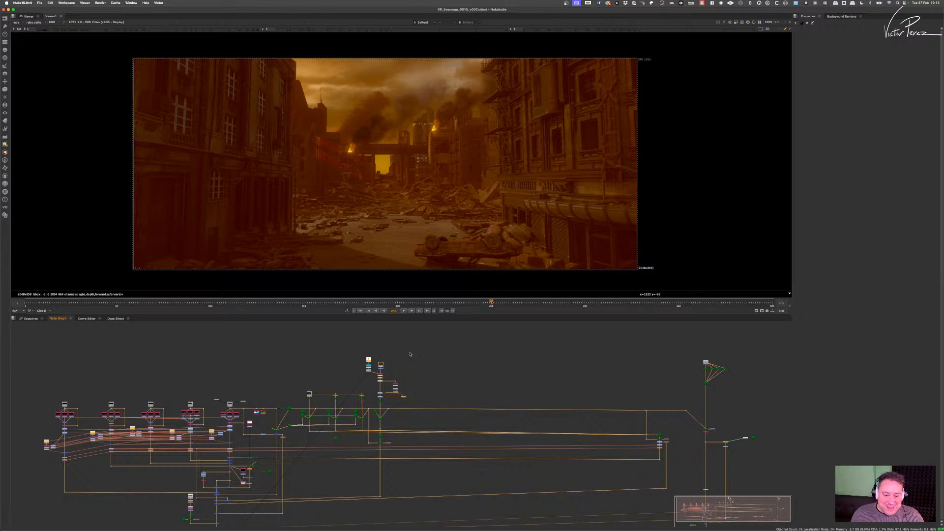
pyautogui.scroll(8, 382, 376)
pyautogui.scroll(-14, 410, 401)
pyautogui.moveTo(383, 448); pyautogui.dragTo(384, 401, button='middle')
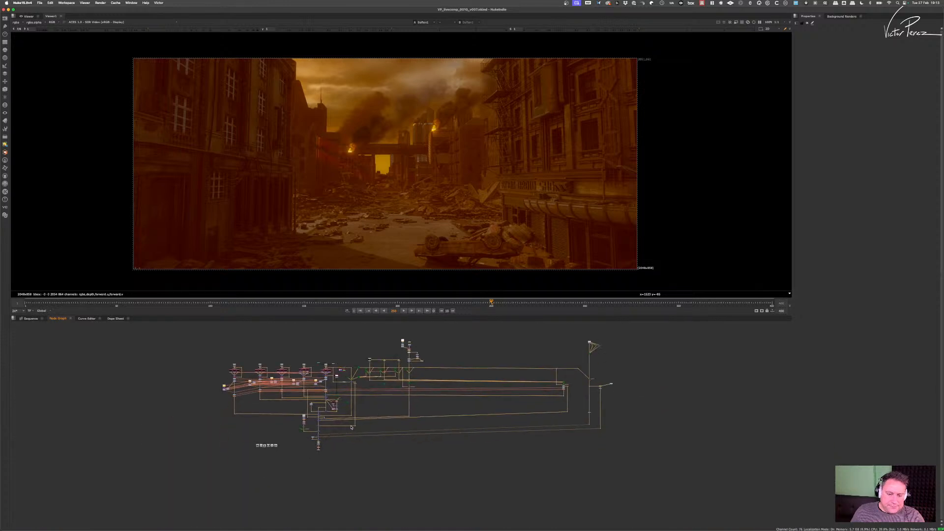
pyautogui.click(406, 313)
pyautogui.click(405, 312)
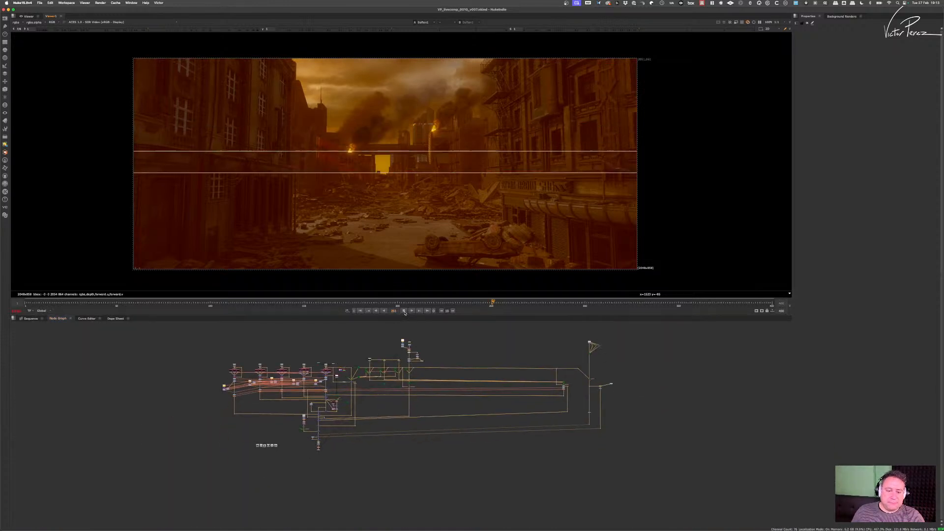
pyautogui.click(713, 303)
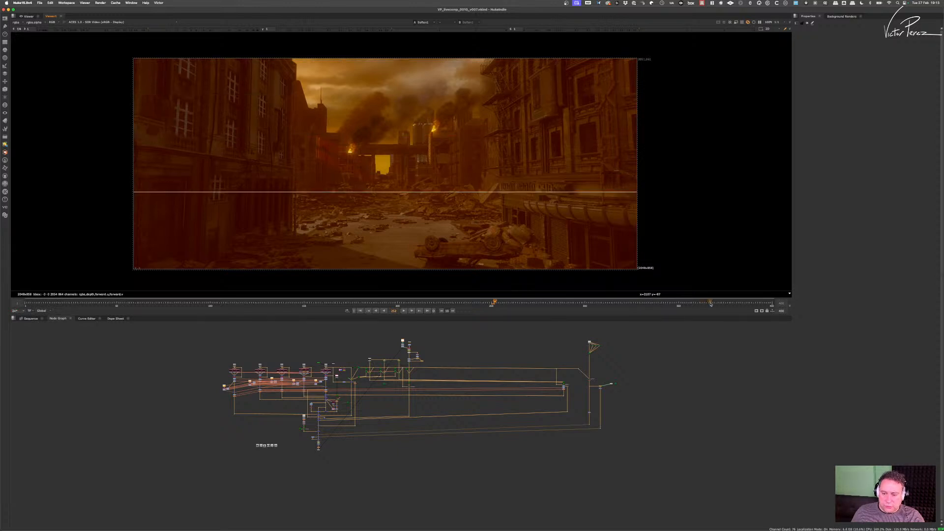
pyautogui.click(748, 302)
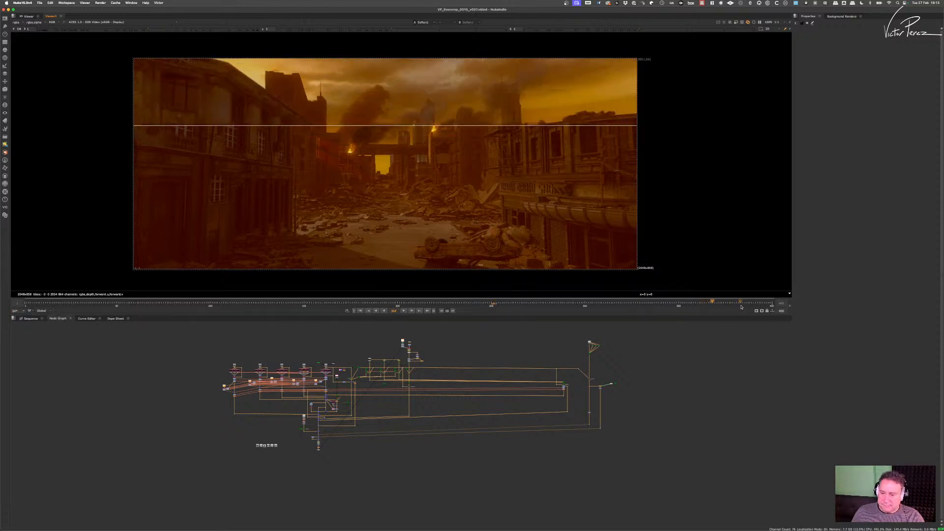
pyautogui.click(767, 304)
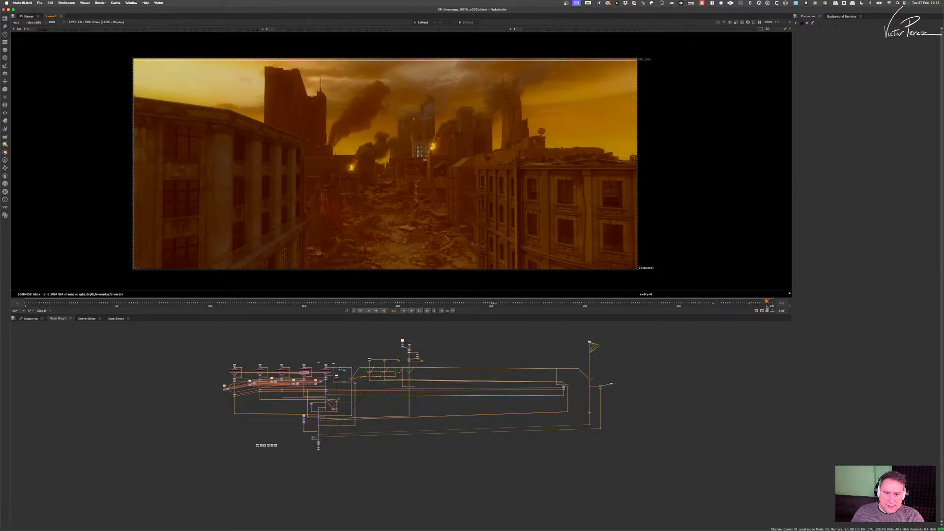
pyautogui.scroll(5, 406, 156)
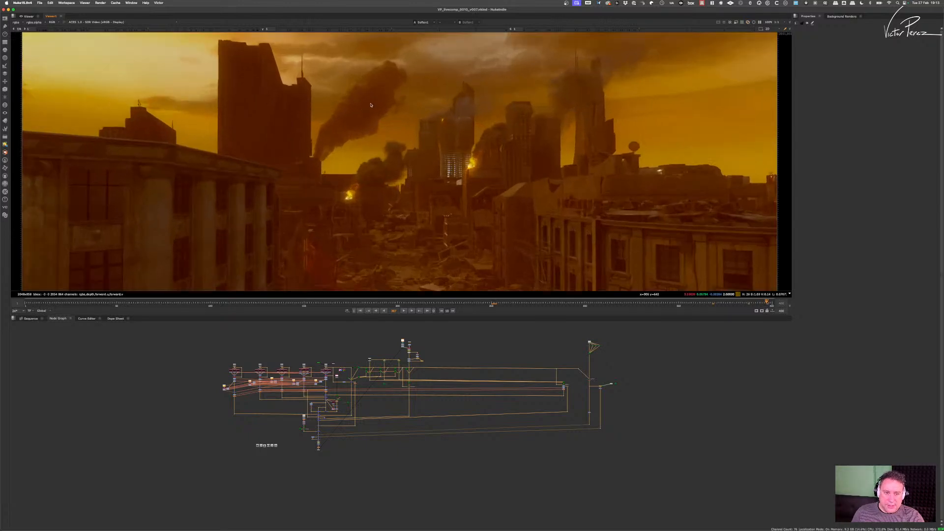
pyautogui.scroll(-2, 354, 137)
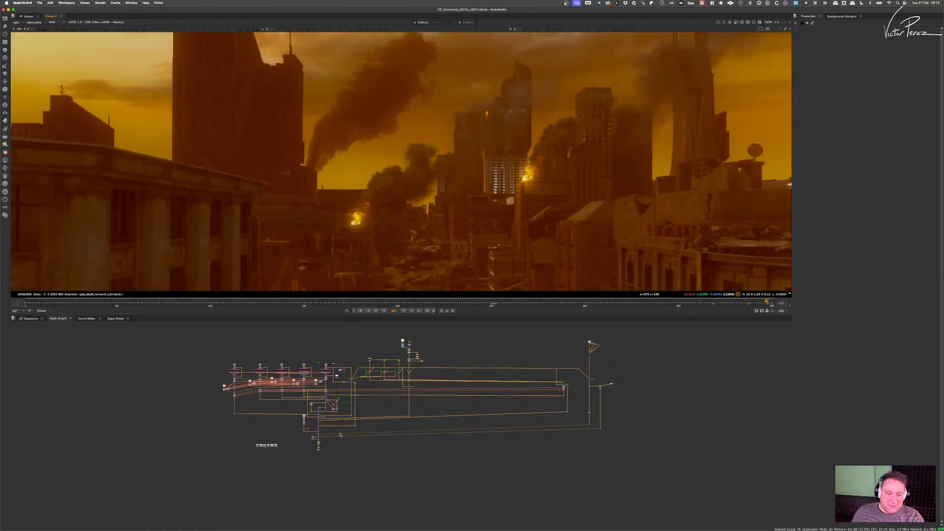
# - Compare the smoke with the two Grade nodes above its card disabled and enabled, leaving them enabled, and inspect the full frame
pyautogui.scroll(6, 402, 429)
pyautogui.scroll(6, 402, 429)
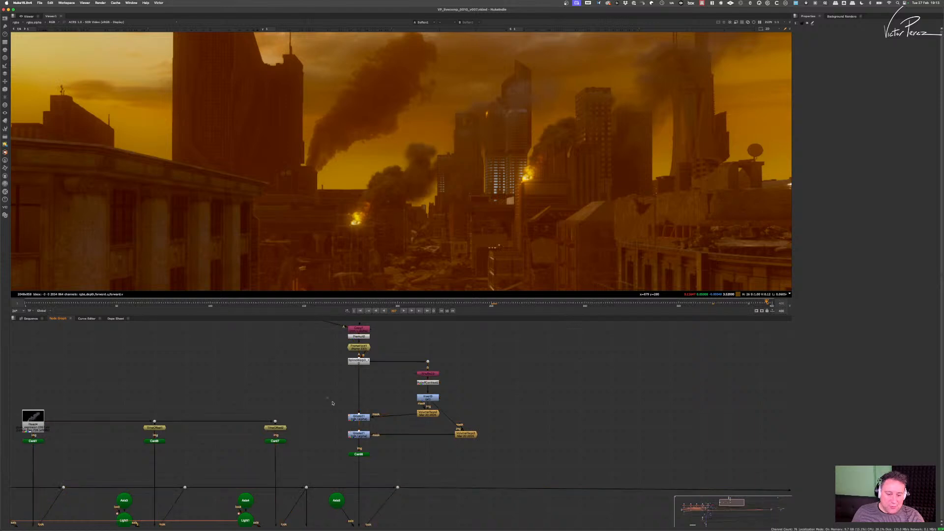
pyautogui.moveTo(326, 397); pyautogui.dragTo(376, 440)
pyautogui.press('d')
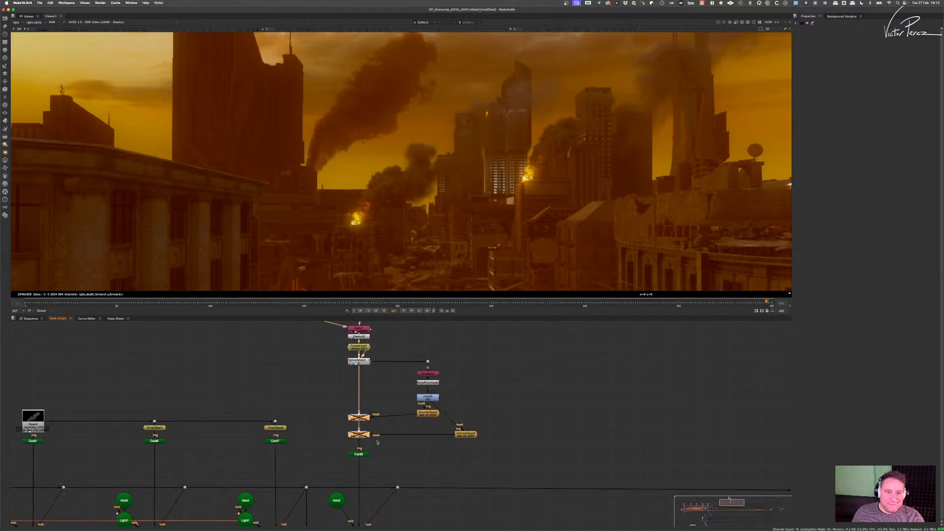
pyautogui.press('d')
pyautogui.press('d')
pyautogui.press('d')
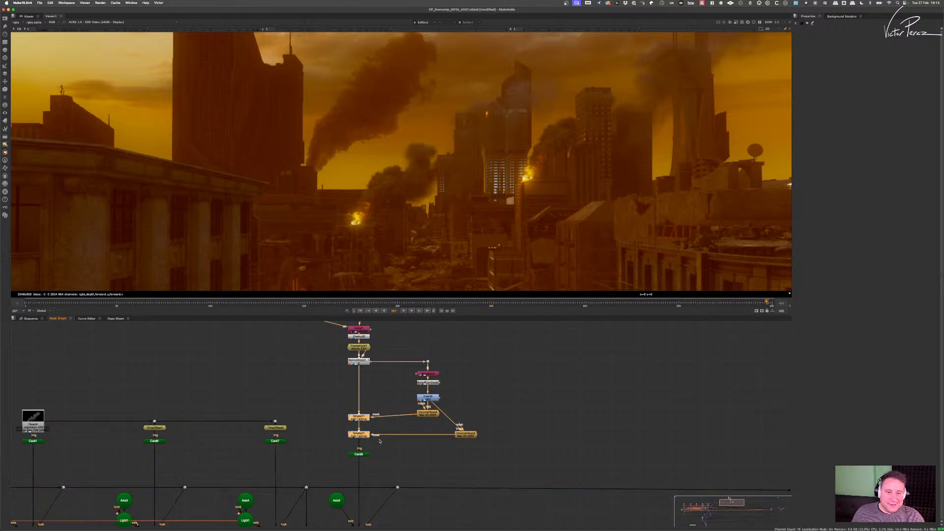
pyautogui.press('d')
pyautogui.press('d')
pyautogui.press('d')
pyautogui.press('d')
pyautogui.press('d')
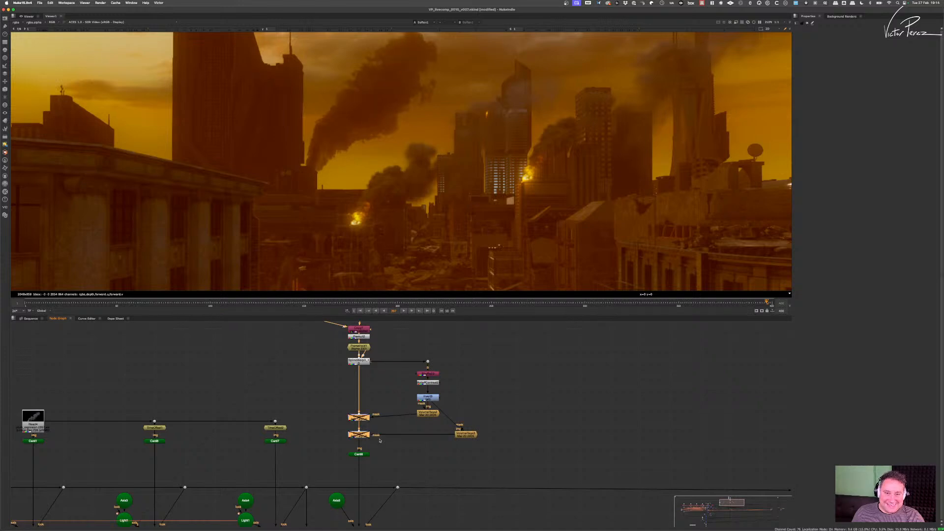
pyautogui.press('d')
pyautogui.press('d')
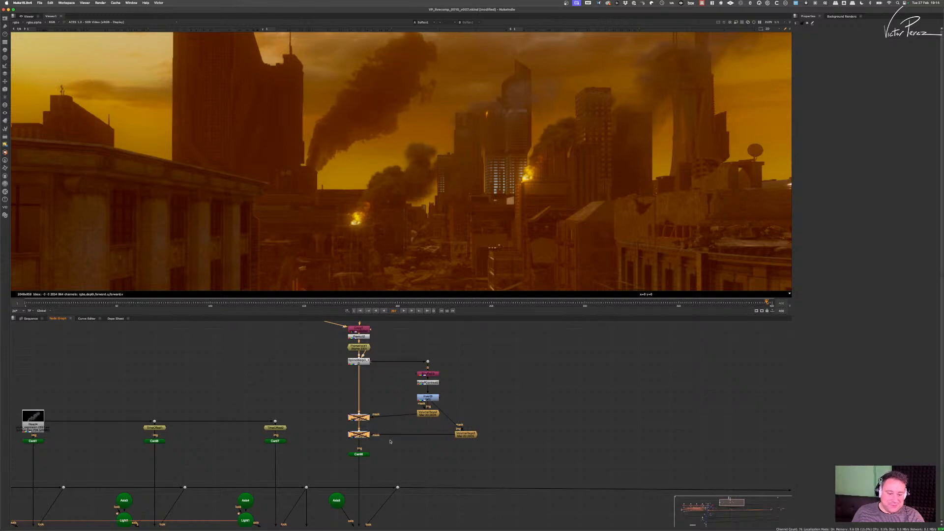
pyautogui.moveTo(335, 395); pyautogui.dragTo(339, 389, button='middle')
pyautogui.moveTo(385, 442); pyautogui.dragTo(385, 441)
pyautogui.press('d')
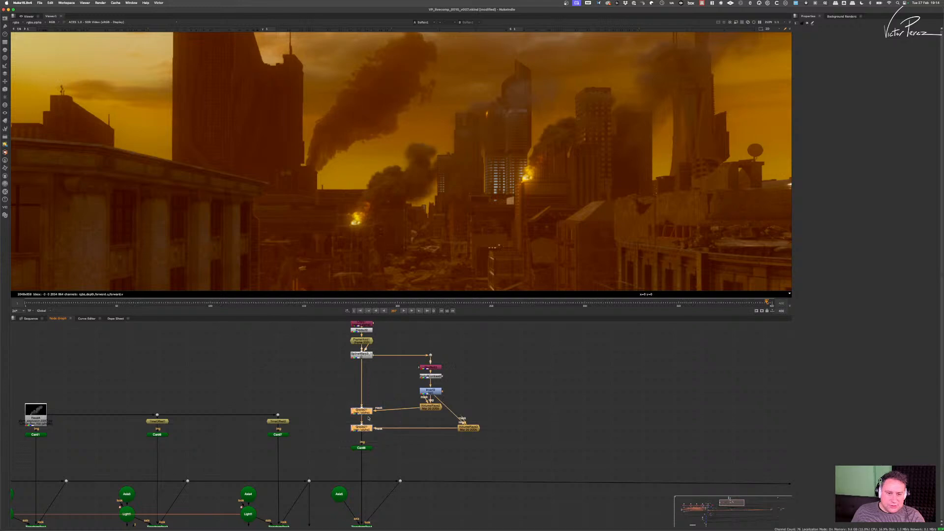
pyautogui.scroll(-3, 640, 170)
pyautogui.moveTo(556, 245); pyautogui.dragTo(471, 216, button='middle')
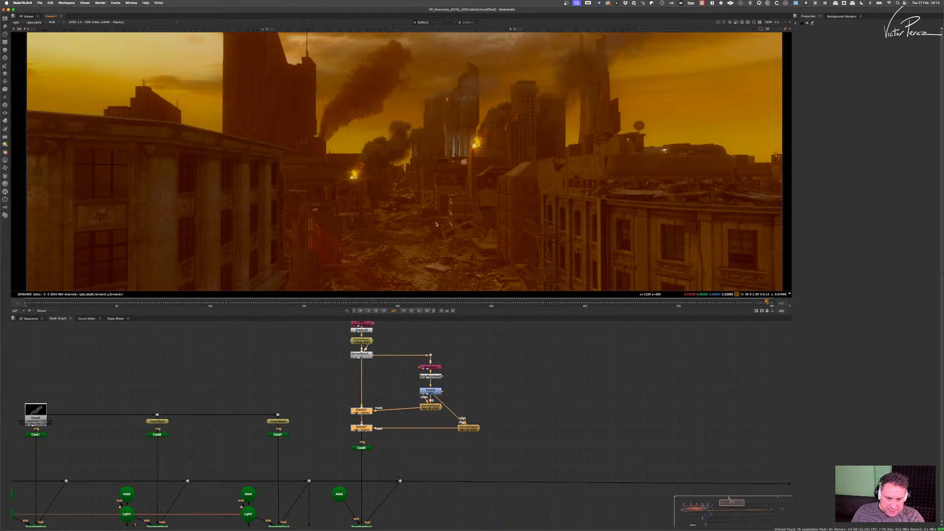
pyautogui.scroll(-2, 445, 220)
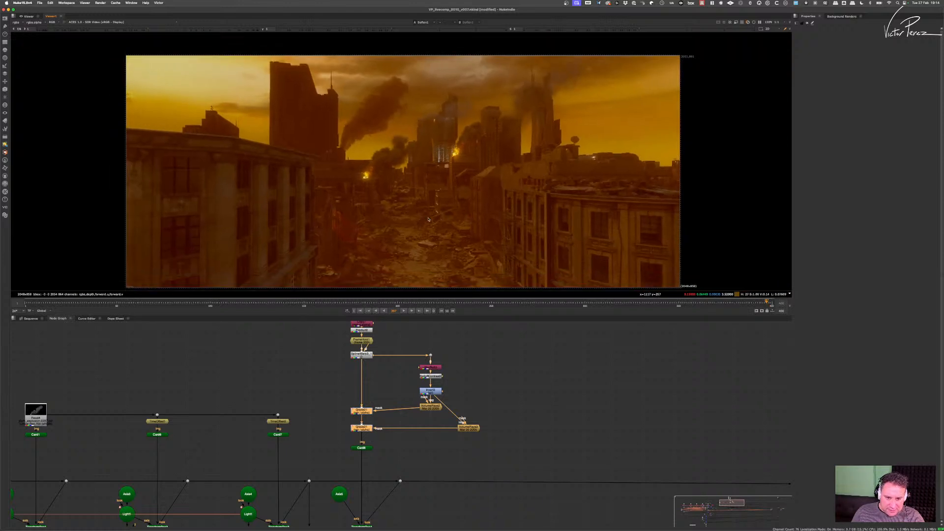
pyautogui.moveTo(460, 207); pyautogui.dragTo(433, 214, button='middle')
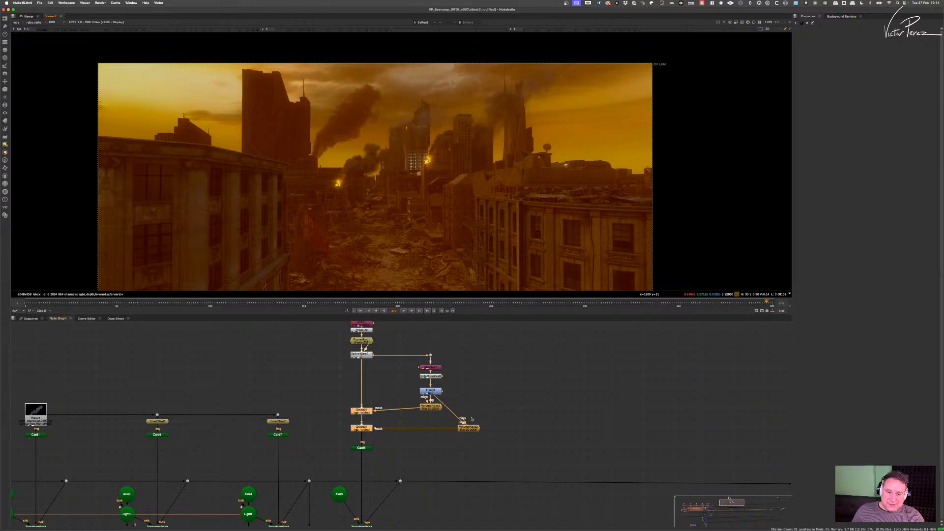
pyautogui.scroll(-5, 471, 419)
pyautogui.moveTo(472, 419); pyautogui.dragTo(409, 449, button='middle')
pyautogui.scroll(3, 451, 387)
pyautogui.moveTo(450, 386); pyautogui.dragTo(434, 399, button='middle')
pyautogui.click(434, 397)
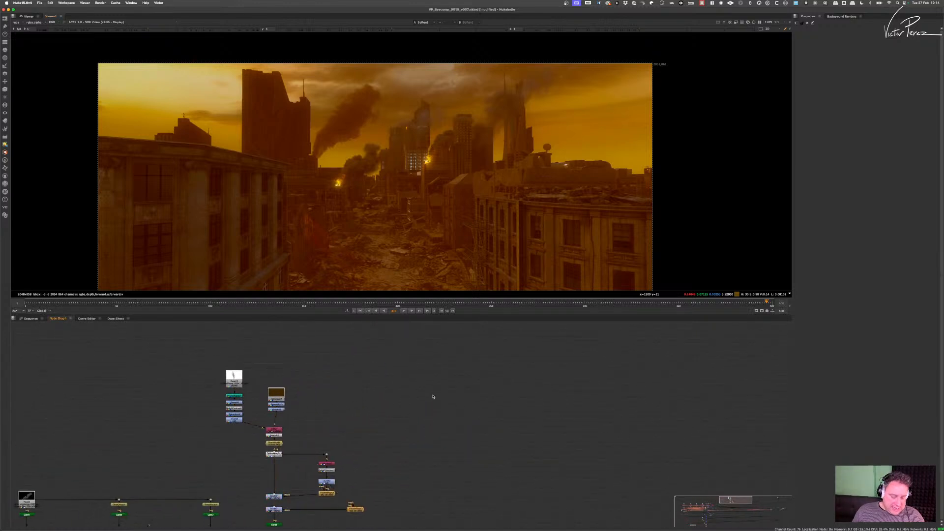
pyautogui.press('r')
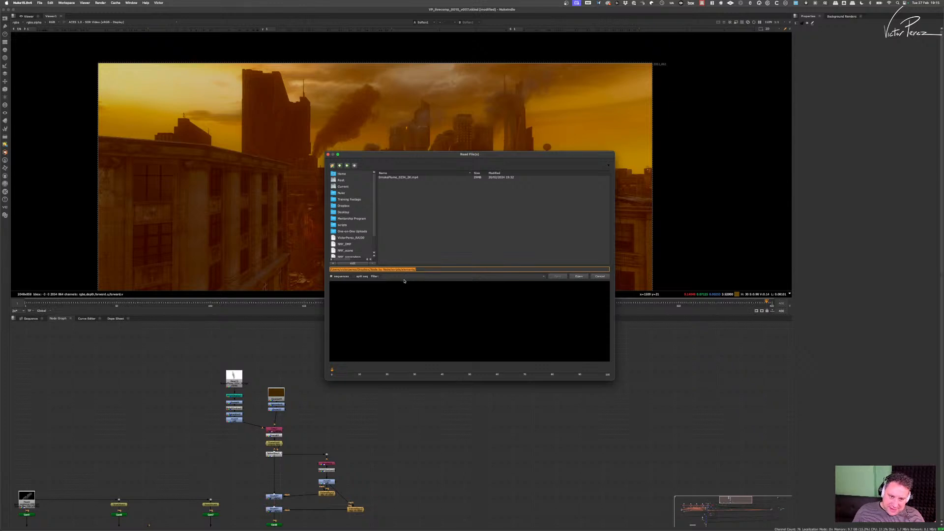
pyautogui.click(600, 277)
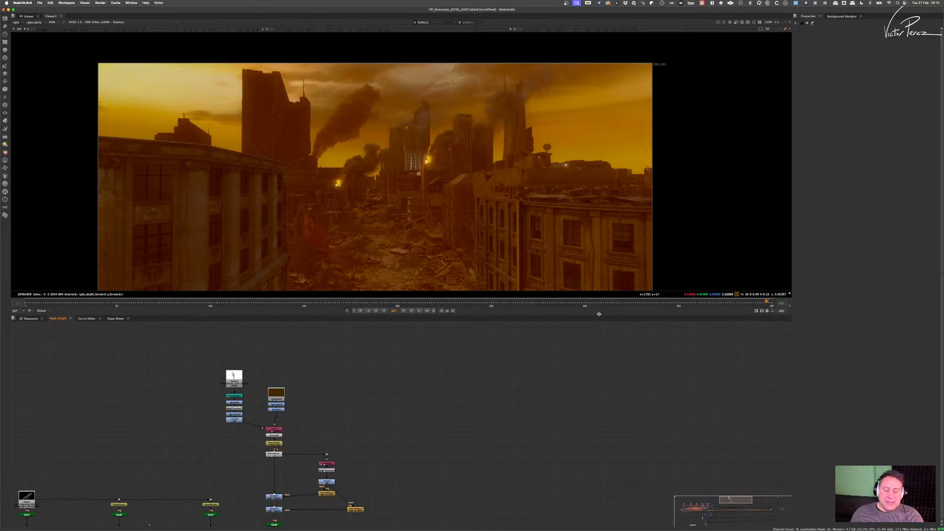
# - Switch to Finder and, on the VP_Shuttle drive, expand the Action VFX folder and its SP1_2K-PRORES subfolder
pyautogui.press('super+Tab')
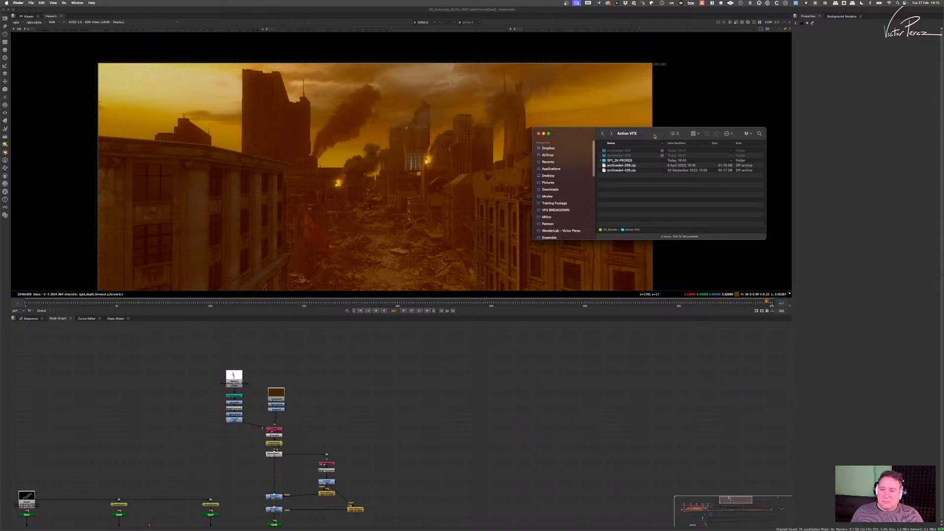
pyautogui.moveTo(651, 141); pyautogui.dragTo(587, 143)
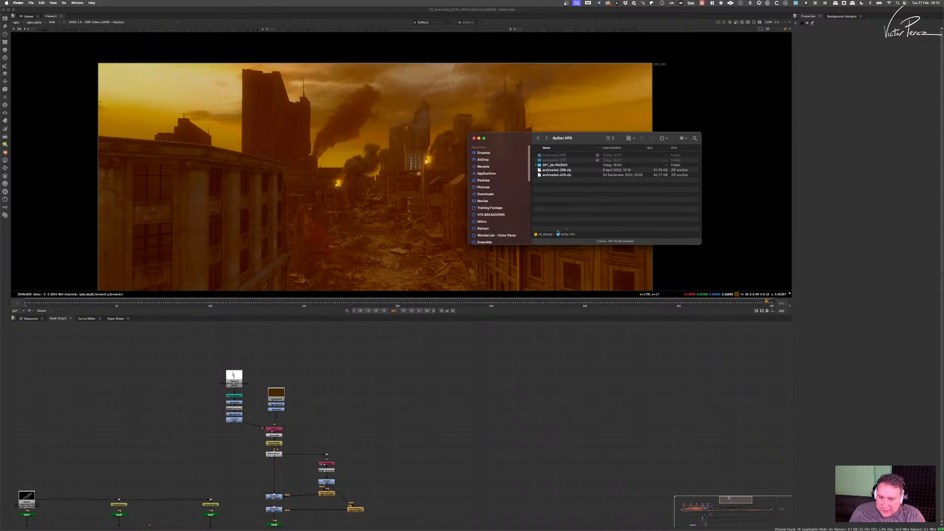
pyautogui.doubleClick(547, 234)
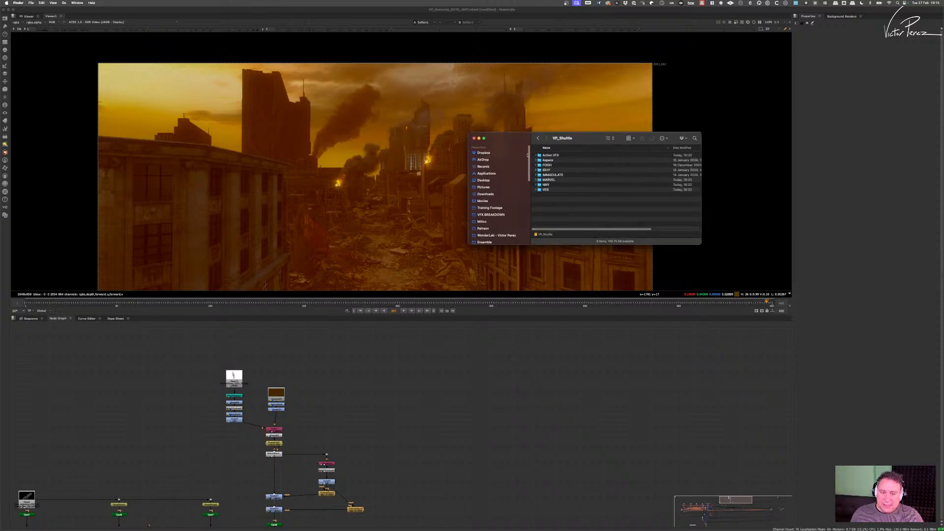
pyautogui.moveTo(529, 165); pyautogui.dragTo(527, 206)
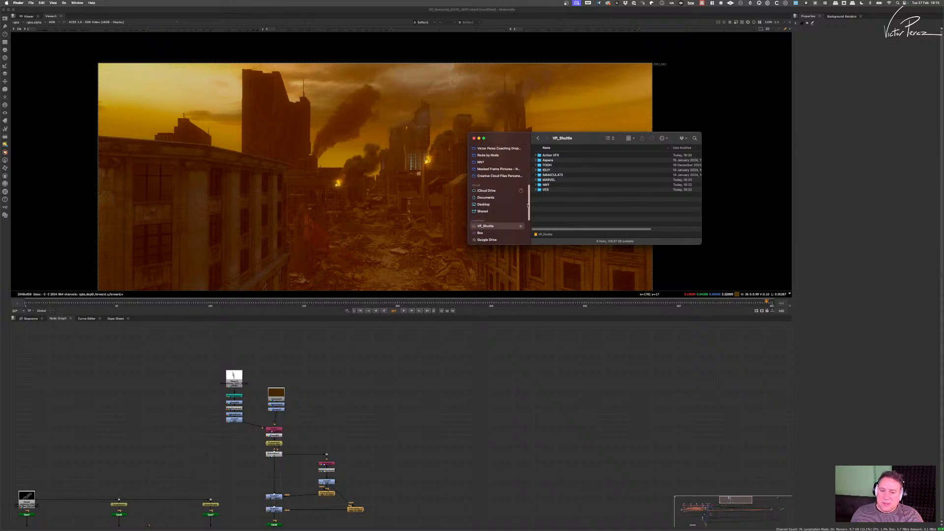
pyautogui.scroll(5, 529, 203)
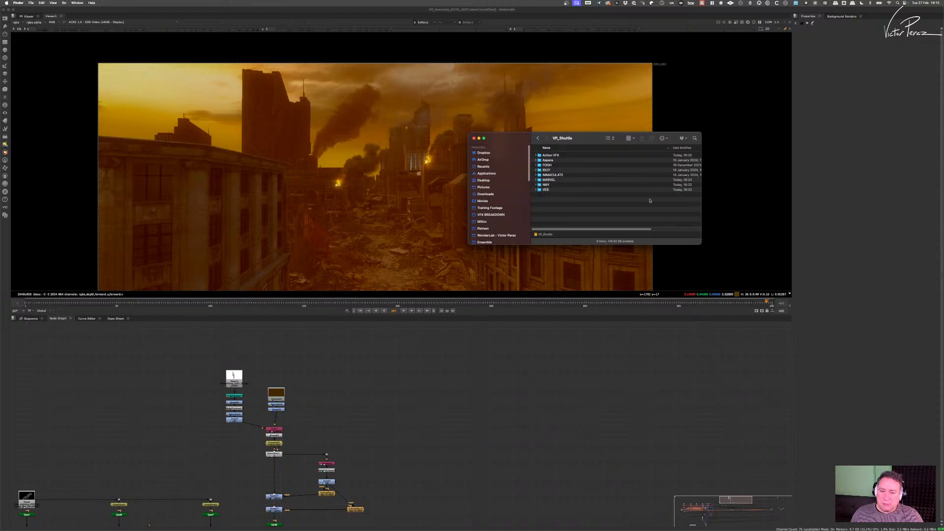
pyautogui.click(553, 156)
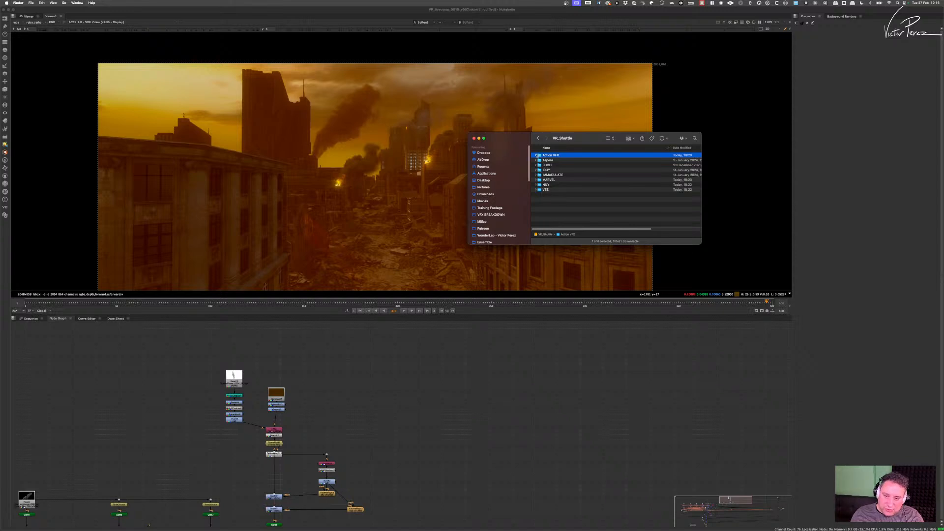
pyautogui.click(536, 155)
pyautogui.click(540, 170)
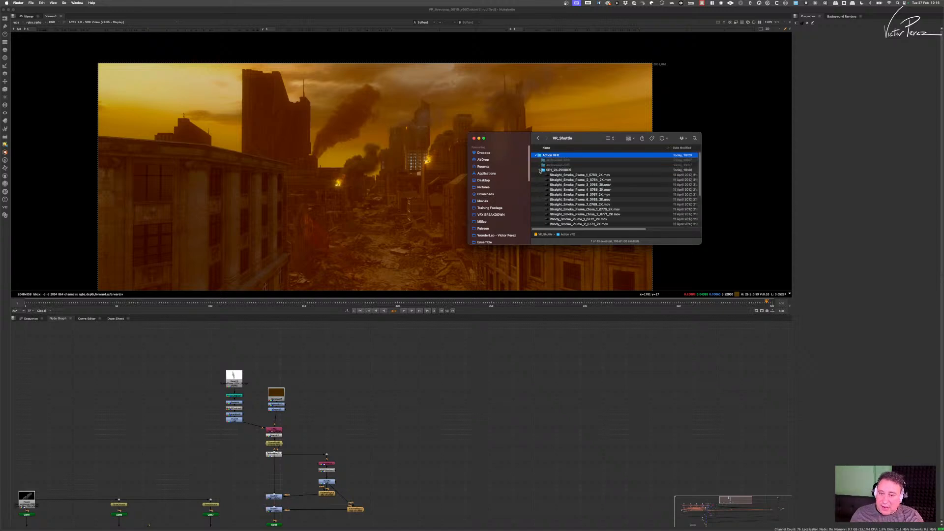
# - Preview the first four Straight_Smoke_Plume clips, scrubbing through them to judge each plume's shape and movement
pyautogui.click(580, 175)
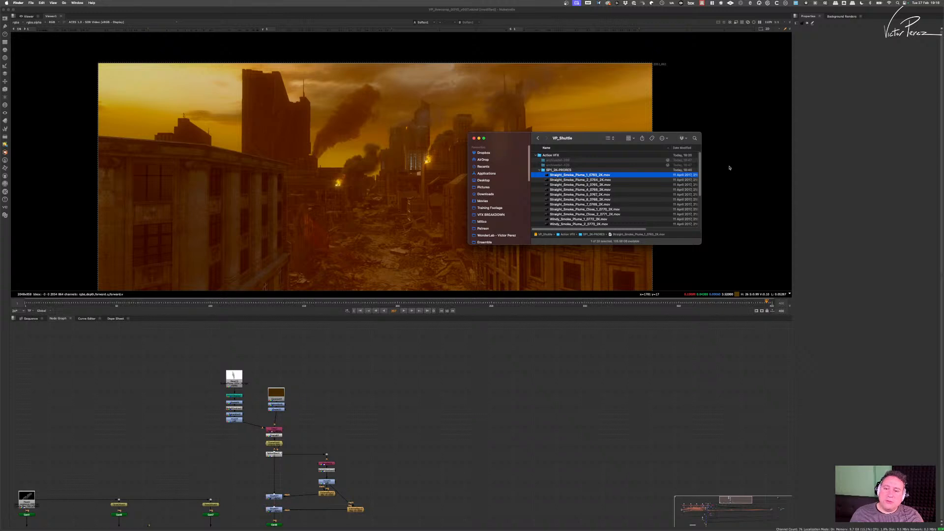
pyautogui.press('space')
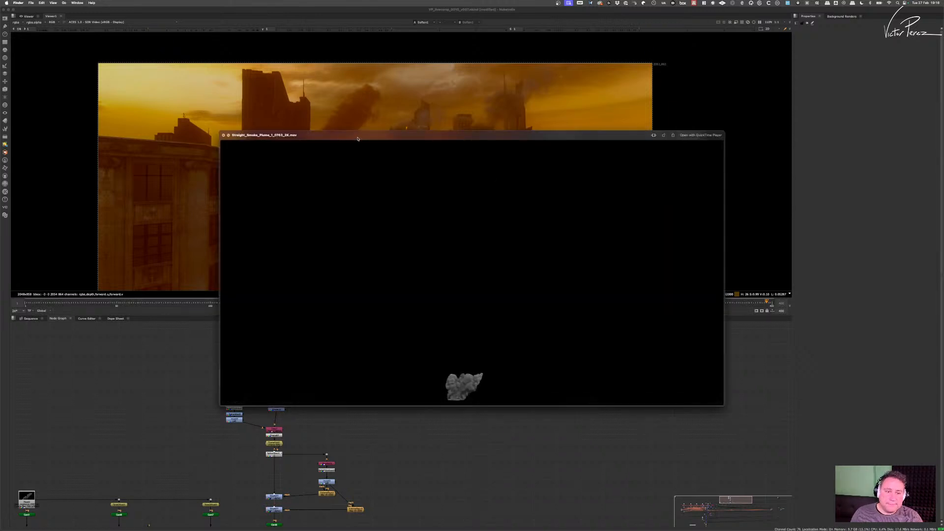
pyautogui.press('Down')
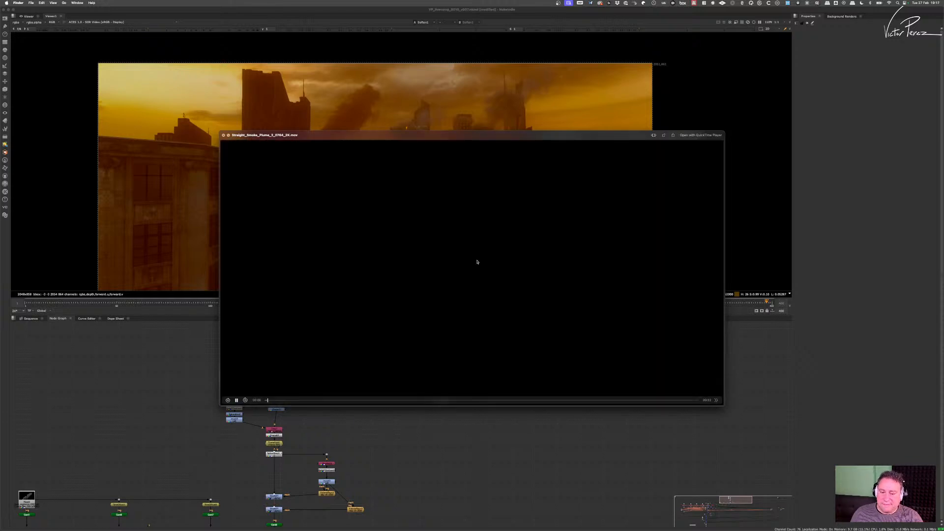
pyautogui.moveTo(299, 401); pyautogui.dragTo(642, 433)
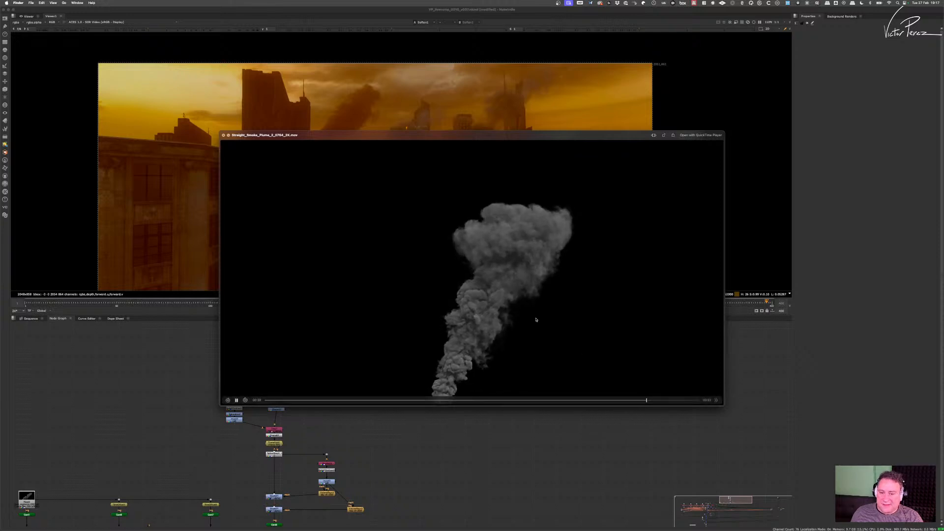
pyautogui.press('Down')
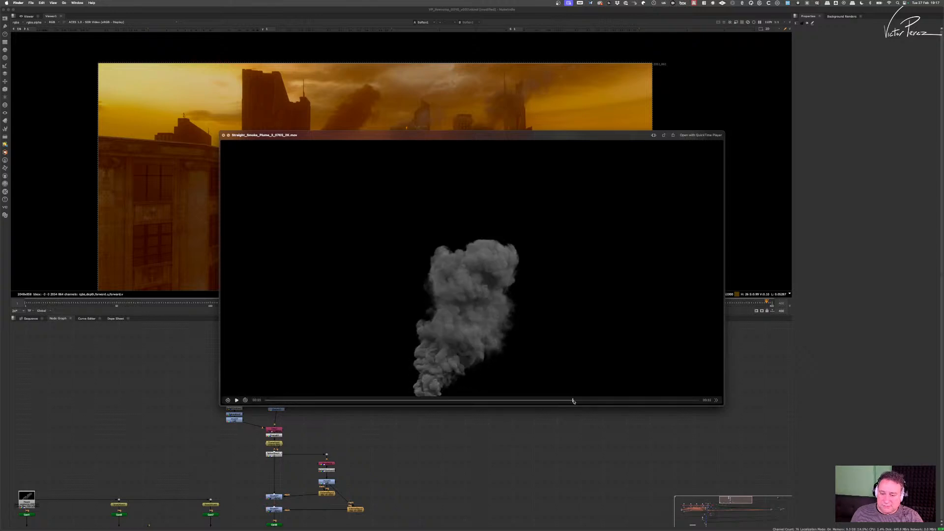
pyautogui.moveTo(569, 399); pyautogui.dragTo(633, 403)
pyautogui.press('Down')
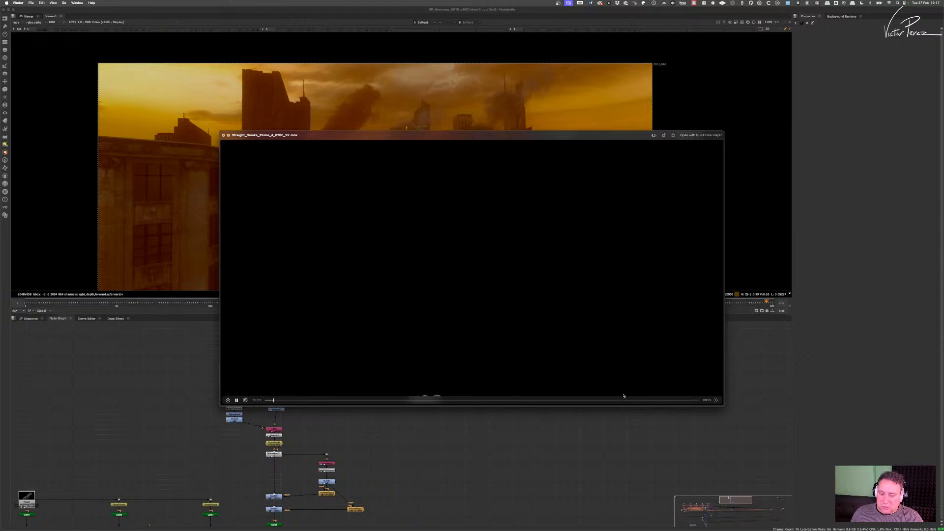
pyautogui.moveTo(425, 400); pyautogui.dragTo(470, 398)
pyautogui.press('space')
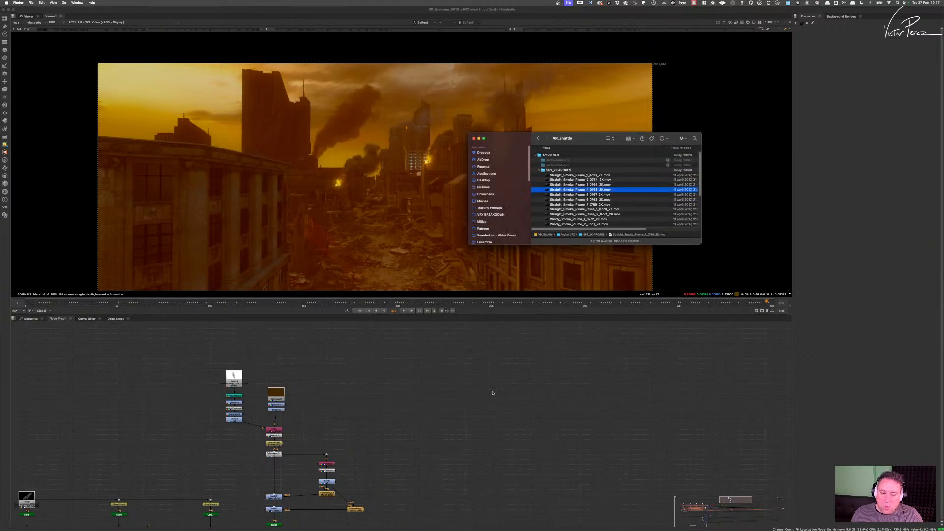
# - Preview the first Straight_Smoke_Plume_Close clip and the first Windy_Smoke_Plume clip
pyautogui.click(578, 175)
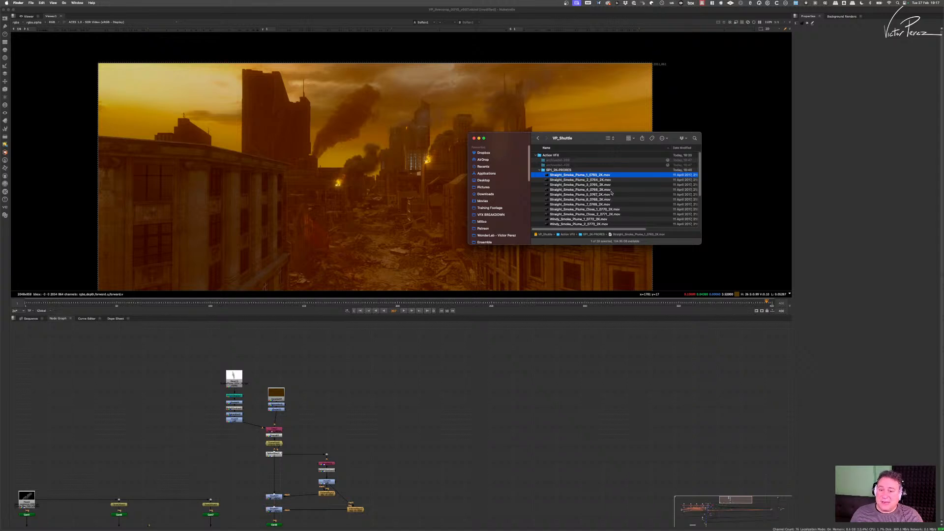
pyautogui.click(594, 210)
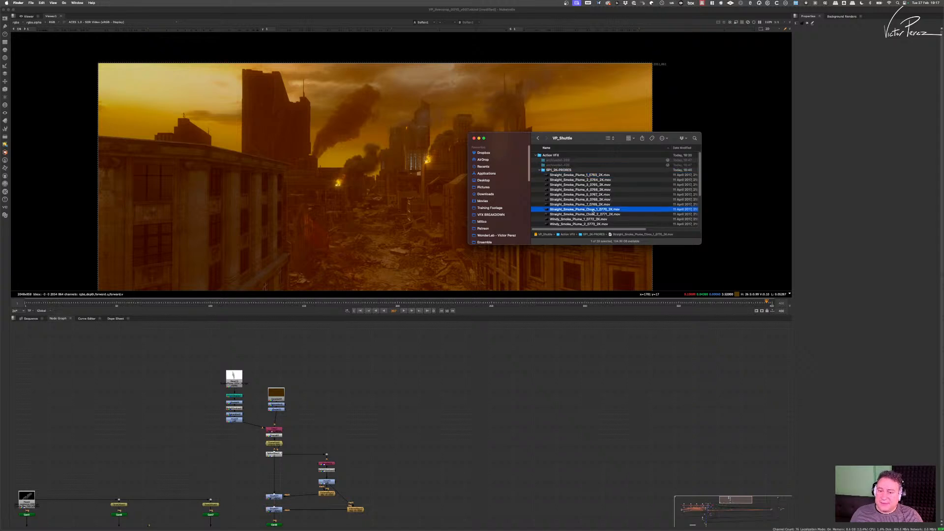
pyautogui.press('space')
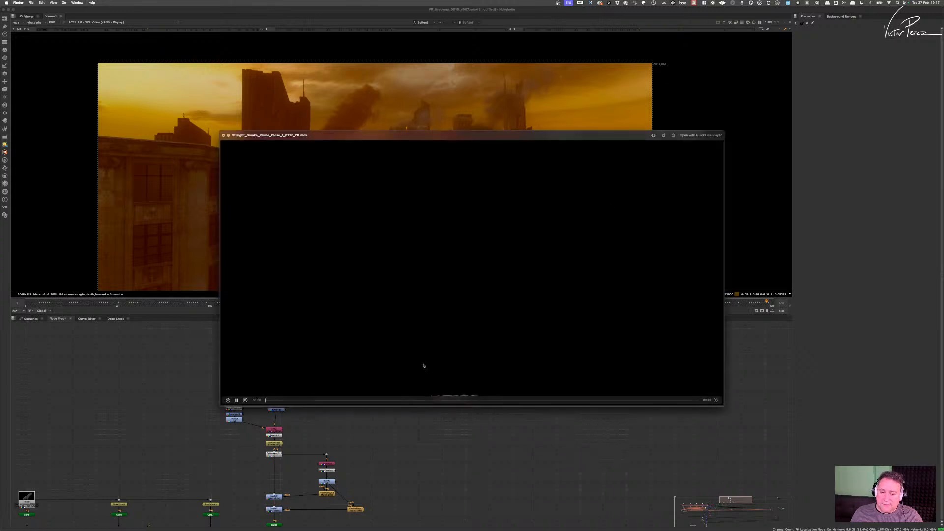
pyautogui.moveTo(305, 404); pyautogui.dragTo(678, 402)
pyautogui.press('space')
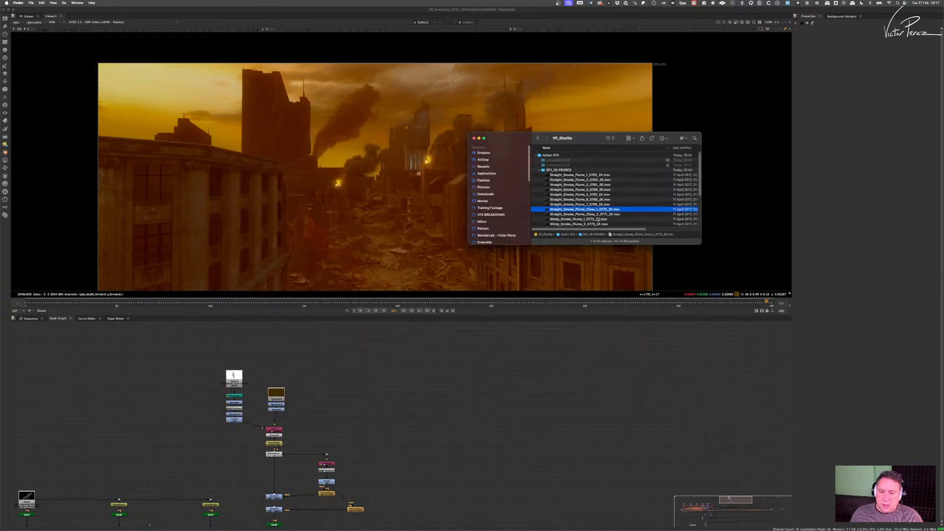
pyautogui.click(599, 219)
pyautogui.press('space')
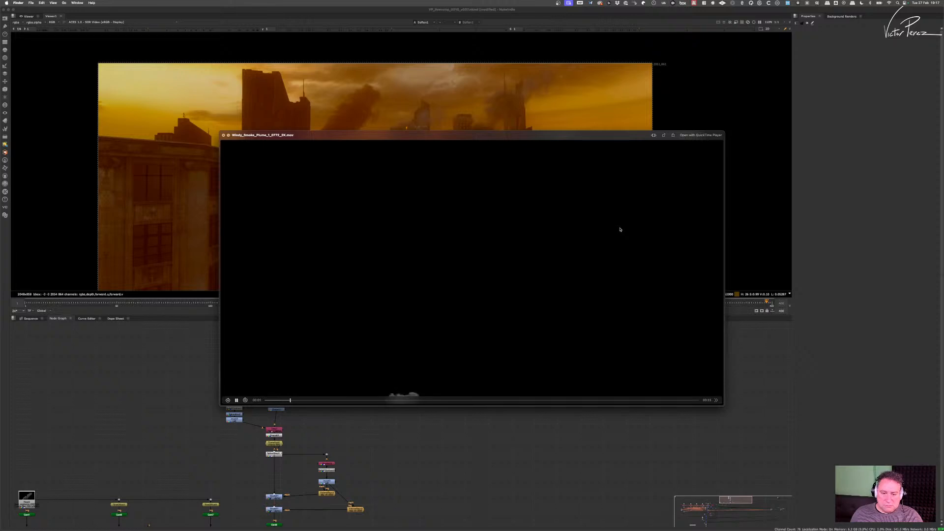
pyautogui.press('space')
# - Copy Straight_Smoke_Plume_1_0763_2K.mov to the Desktop and preview the copied clip there
pyautogui.click(581, 175)
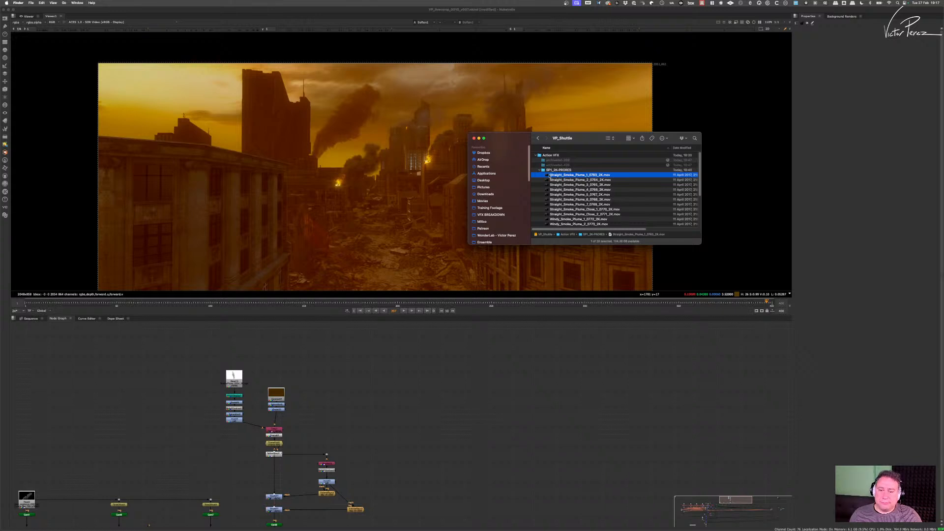
pyautogui.moveTo(549, 175); pyautogui.dragTo(486, 183)
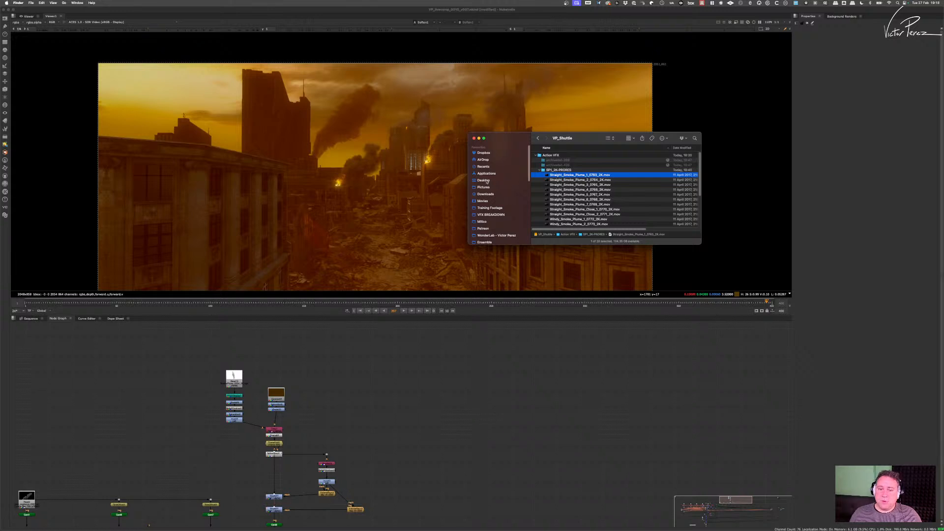
pyautogui.click(485, 181)
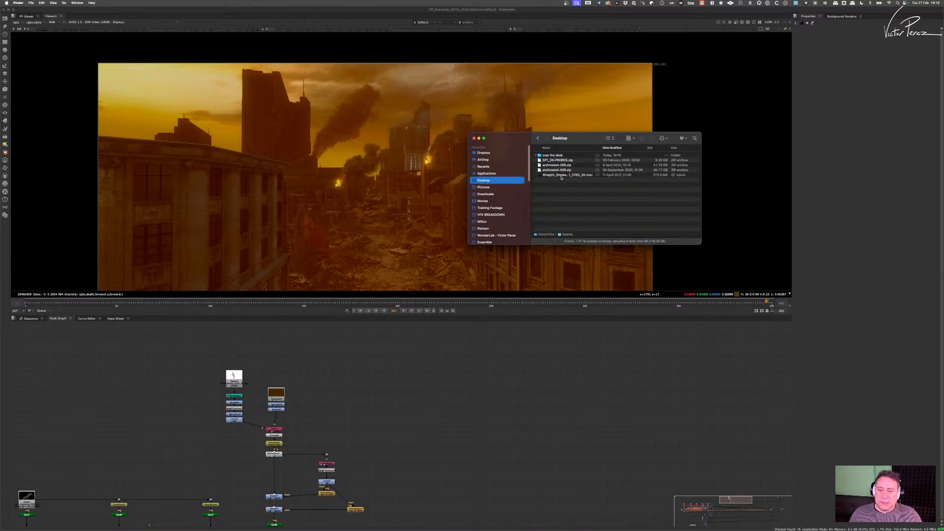
pyautogui.click(561, 176)
pyautogui.press('space')
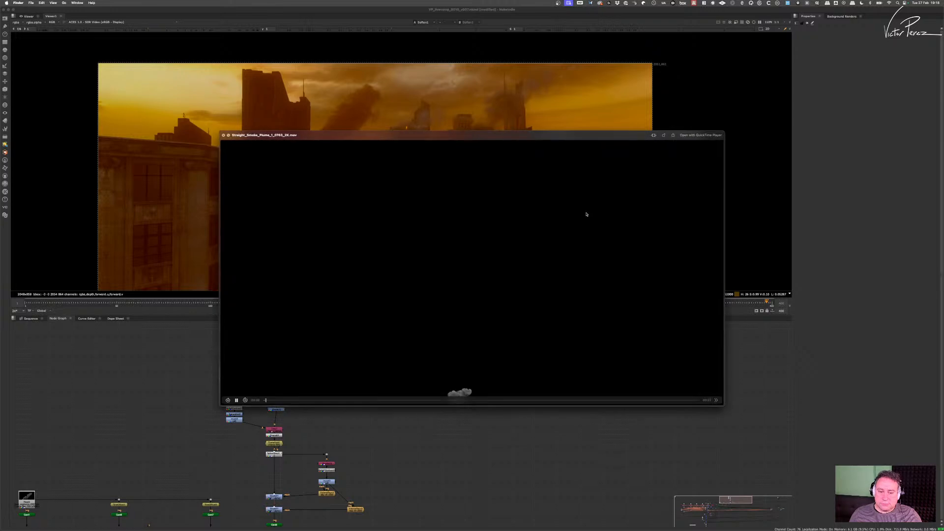
pyautogui.press('space')
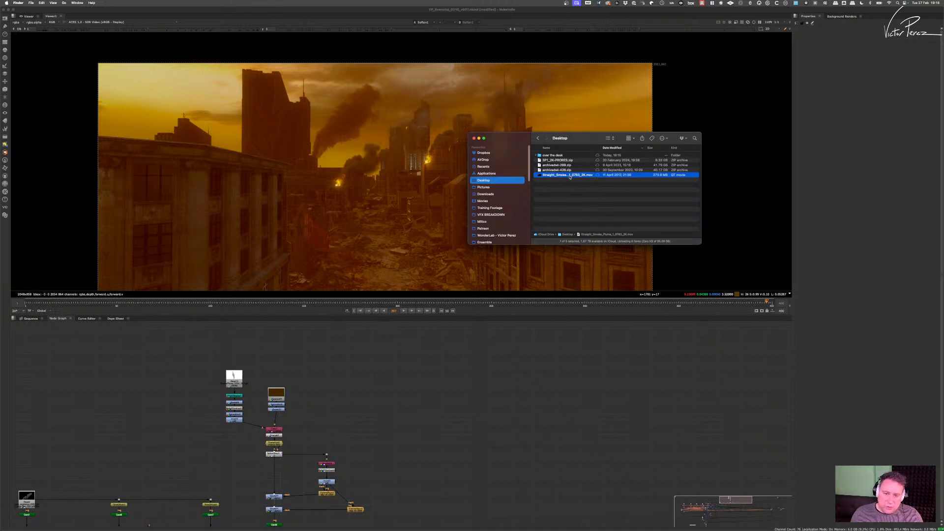
# - Import Straight_Smoke_Plume_1_0763_2K.mov from the Desktop into the Nuke node graph, placing its Read node beside the existing smoke and Constant2 branches
pyautogui.moveTo(542, 176); pyautogui.dragTo(320, 380)
pyautogui.keyDown('alt'); pyautogui.moveTo(263, 369); pyautogui.dragTo(293, 363, button='middle'); pyautogui.keyUp('alt')
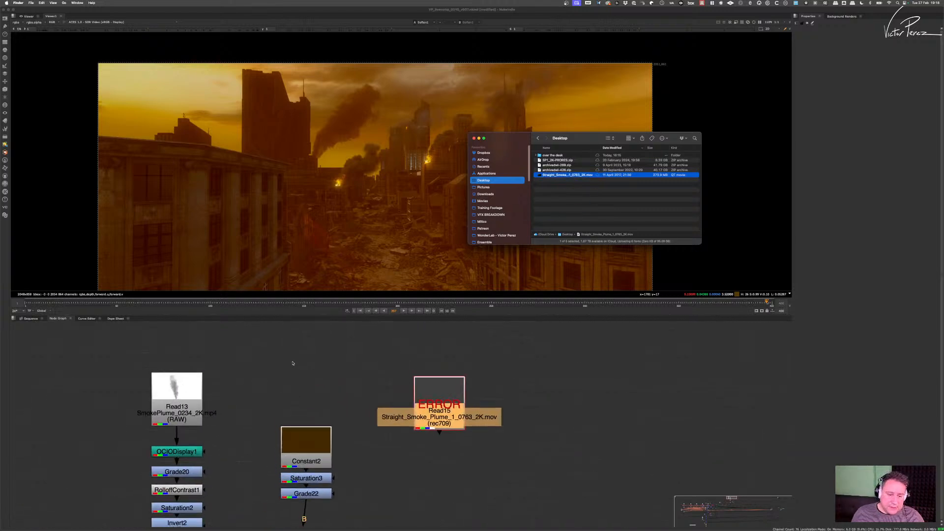
pyautogui.moveTo(253, 388); pyautogui.dragTo(347, 381, button='middle')
pyautogui.scroll(-1, 374, 372)
pyautogui.moveTo(472, 394); pyautogui.dragTo(494, 392)
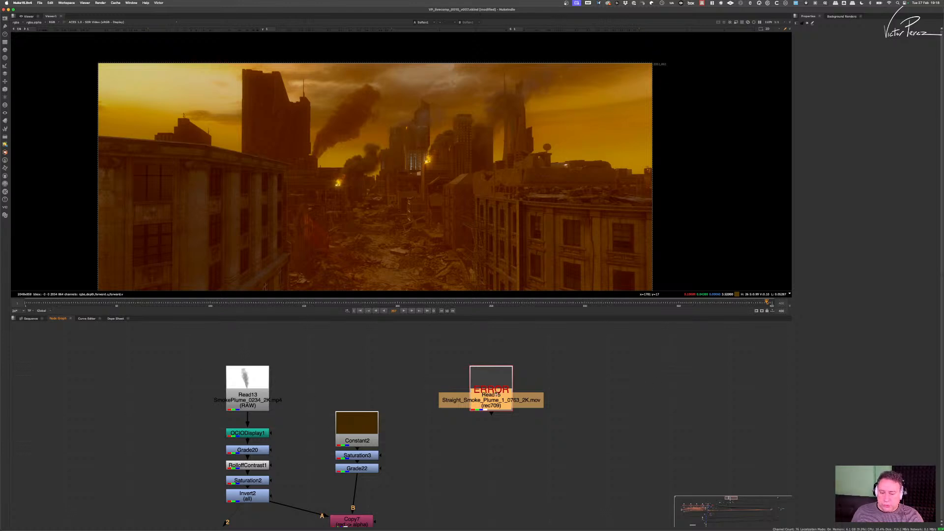
# - Enable Raw Data on the Straight_Smoke_Plume_1_0763_2K.mov Read node
pyautogui.doubleClick(494, 396)
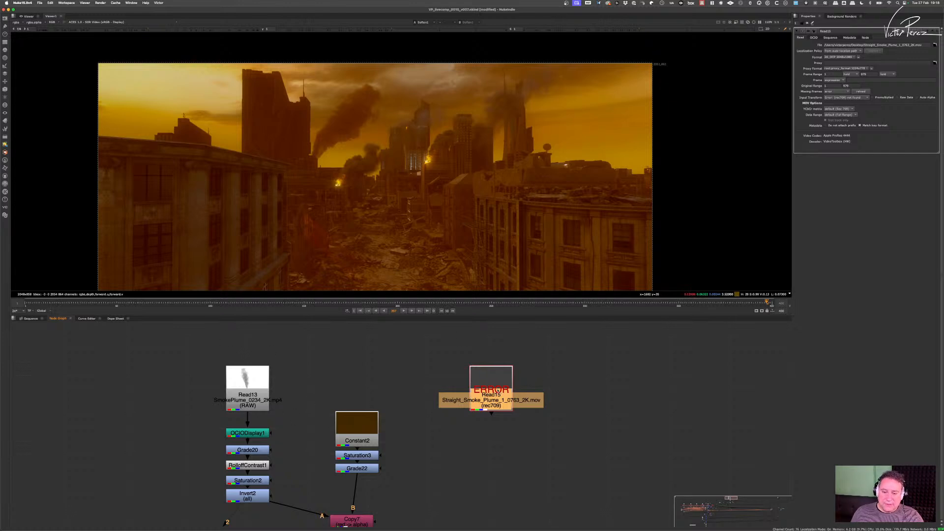
pyautogui.click(862, 97)
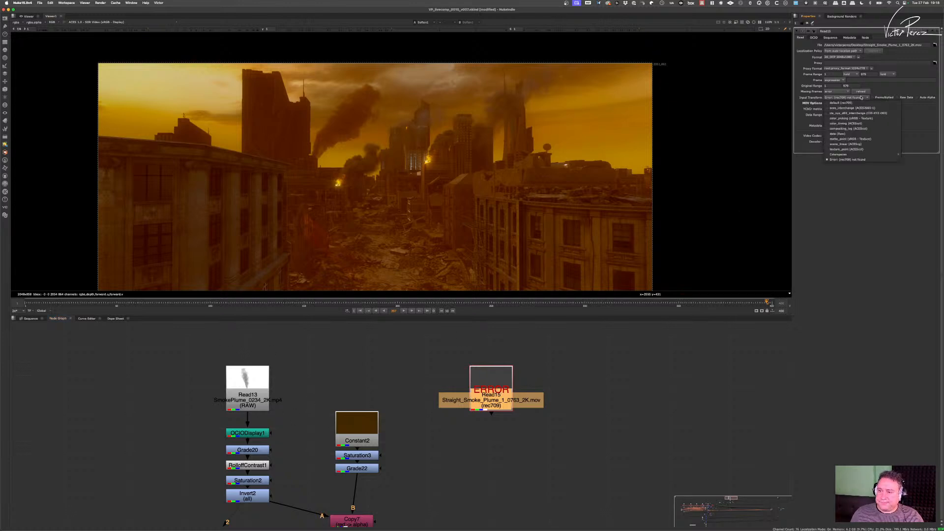
pyautogui.click(913, 131)
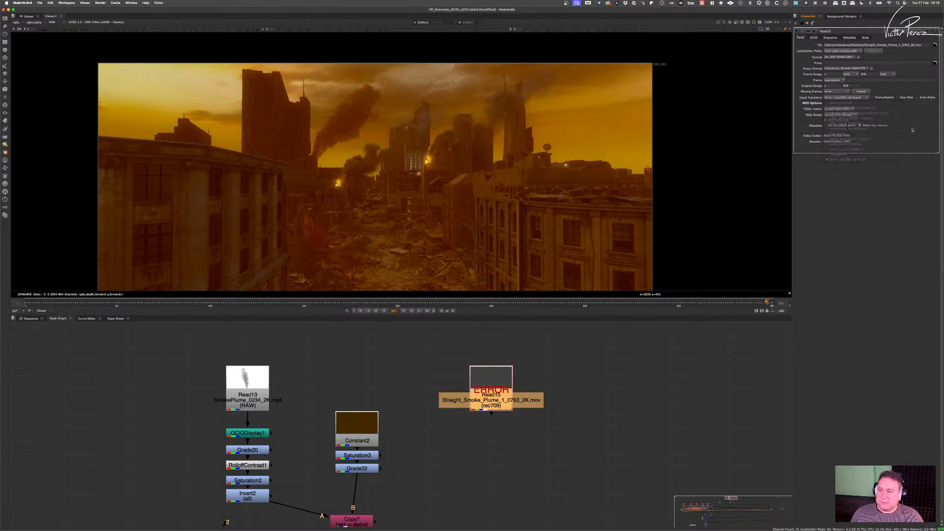
pyautogui.click(898, 97)
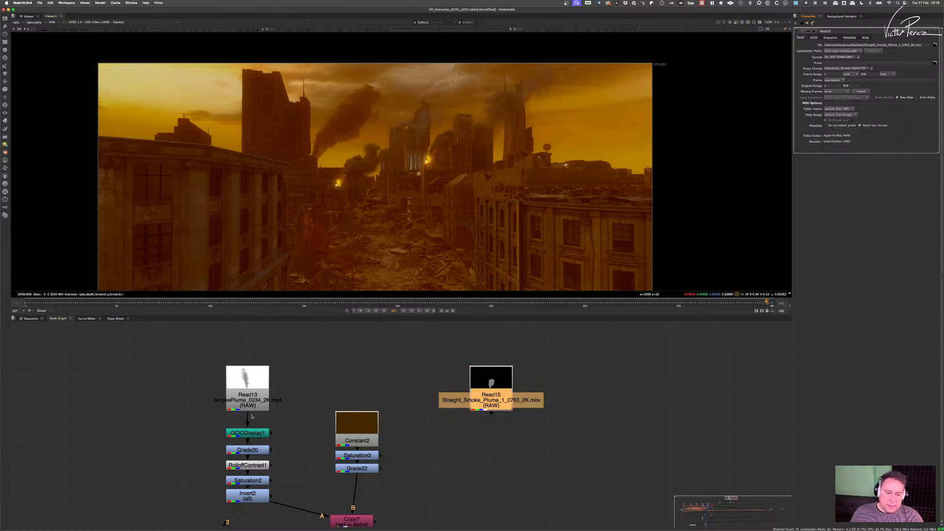
# - Duplicate the OCIODisplay1 node beneath the new smoke plume Read node and show the result in the viewer
pyautogui.click(256, 432)
pyautogui.click(487, 394)
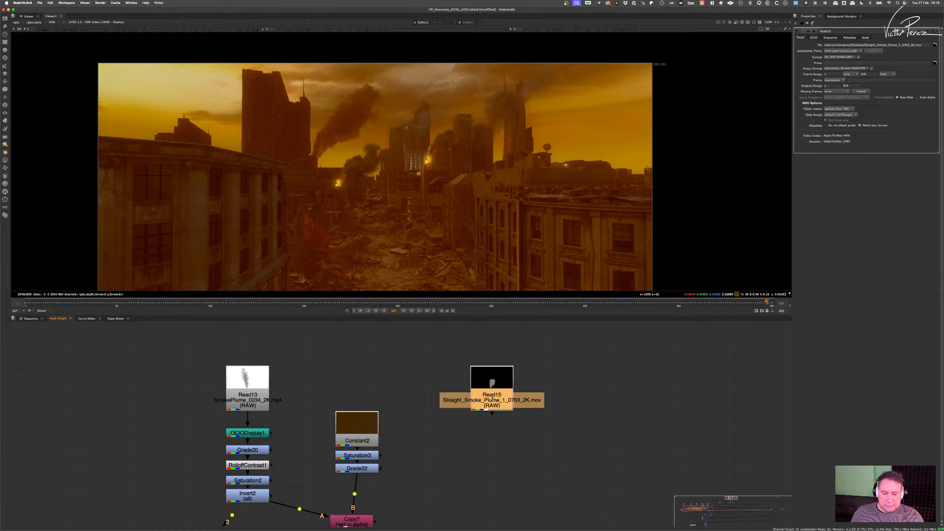
pyautogui.hotkey('ctrl', 'v')
pyautogui.press('1')
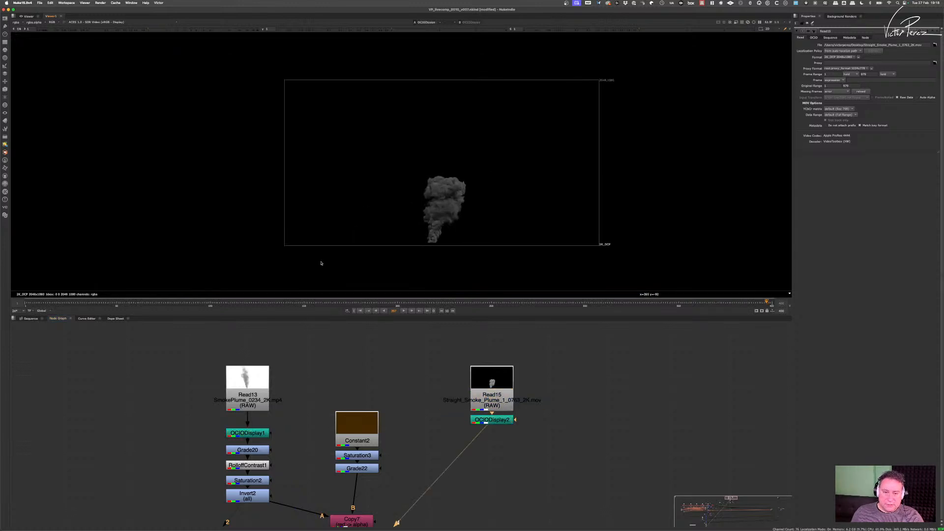
# - Scrub the timeline to check the new smoke plume's growth, and inspect the existing SmokePlume_0234_2K.mp4 Read node
pyautogui.click(202, 302)
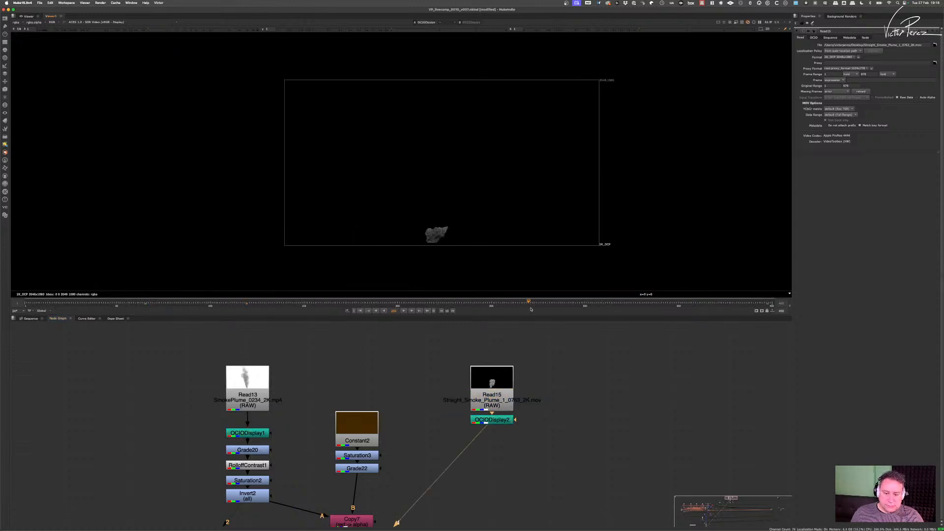
pyautogui.moveTo(531, 310); pyautogui.dragTo(670, 306)
pyautogui.moveTo(315, 388); pyautogui.dragTo(399, 396, button='middle')
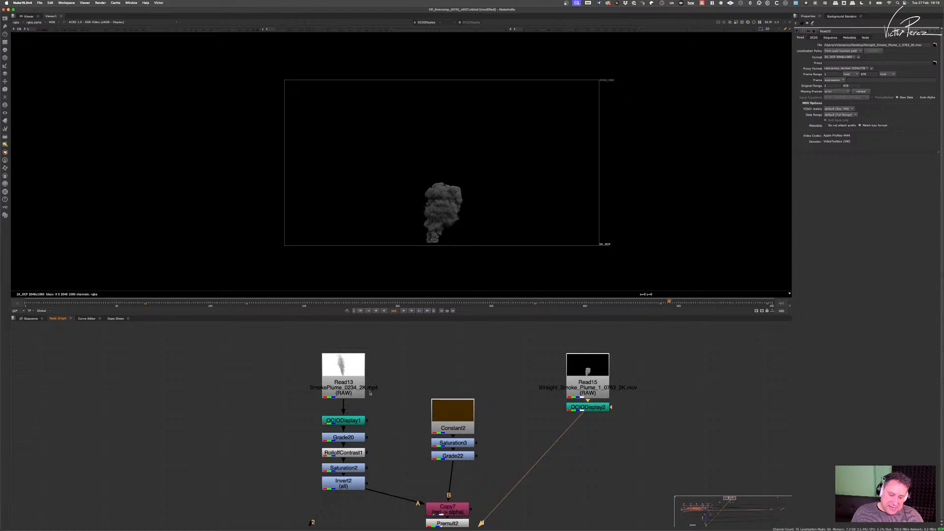
pyautogui.scroll(8, 370, 393)
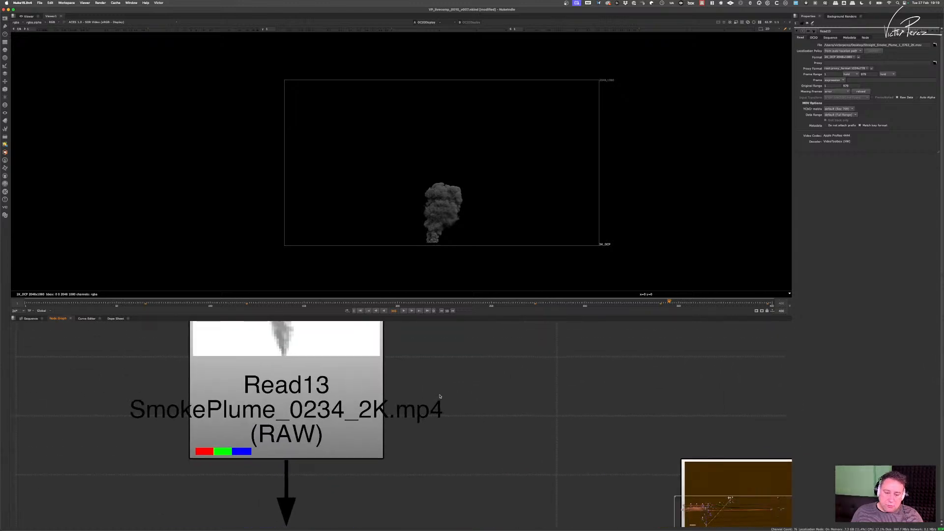
# - Move the SmokePlume_0234_2K.mp4 Read node and OCIODisplay1 up in the node graph, leaving a gap above Grade20
pyautogui.scroll(-10, 401, 349)
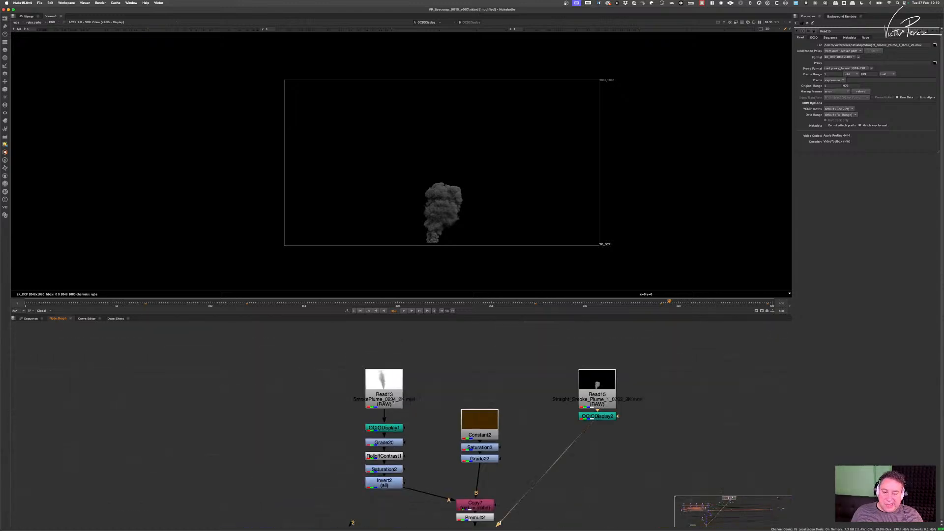
pyautogui.scroll(6, 399, 402)
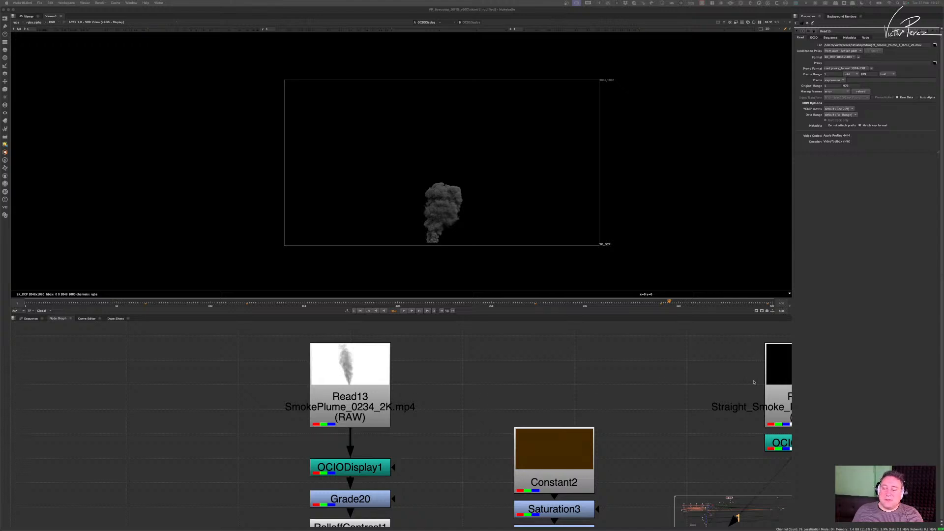
pyautogui.scroll(-3, 680, 396)
pyautogui.moveTo(680, 397); pyautogui.dragTo(544, 413, button='middle')
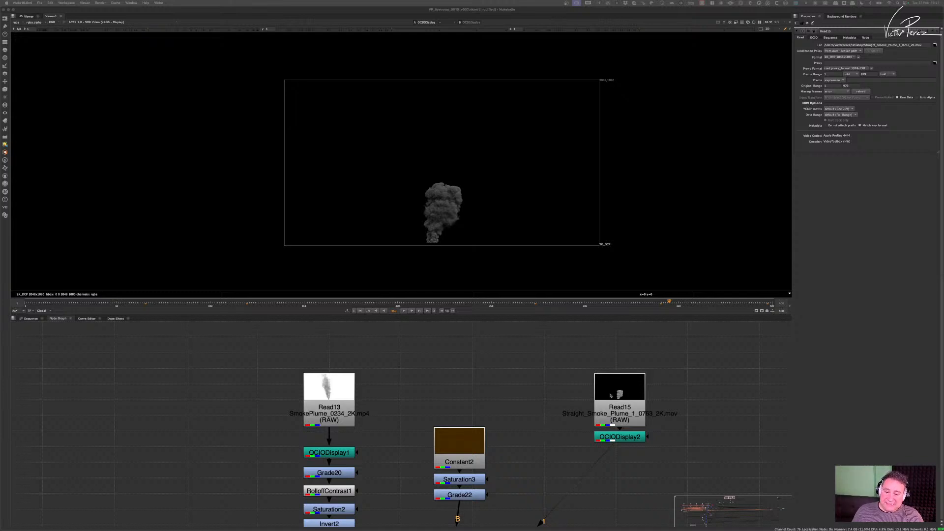
pyautogui.click(381, 417)
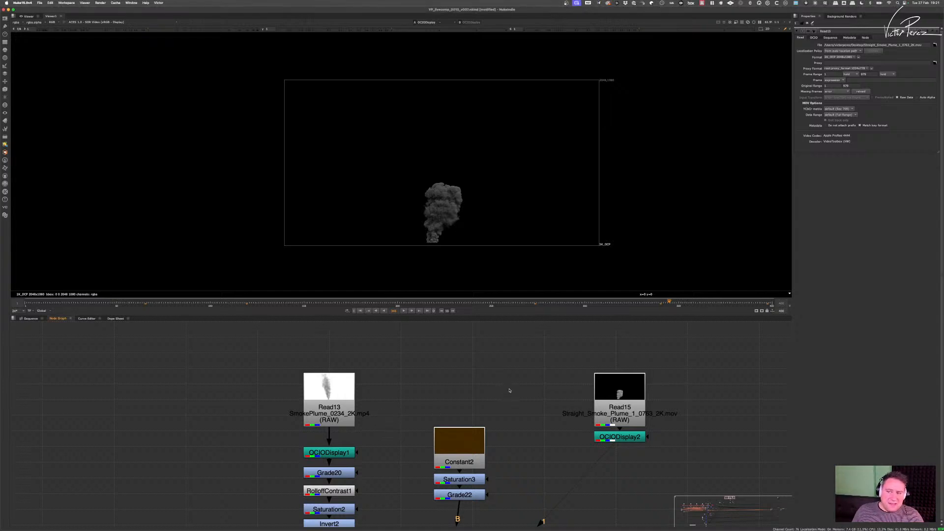
pyautogui.moveTo(391, 406); pyautogui.dragTo(469, 404, button='middle')
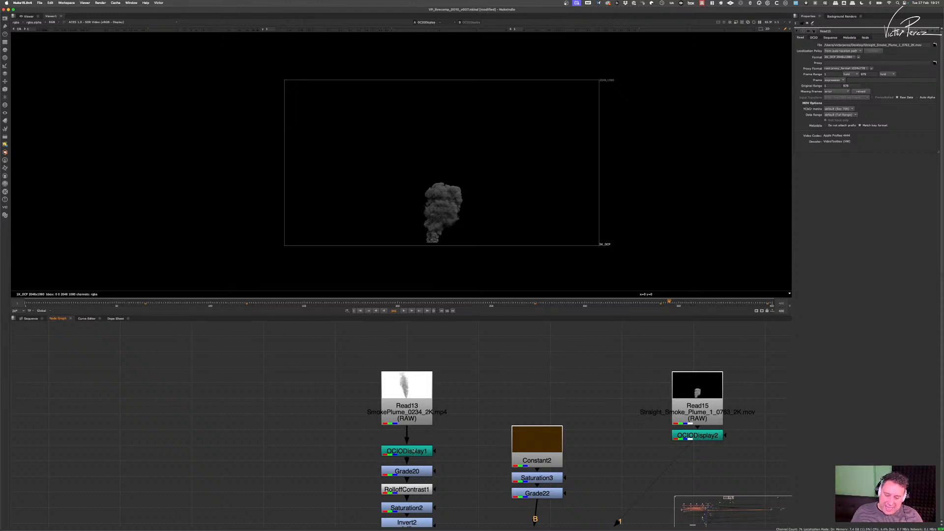
pyautogui.moveTo(413, 451); pyautogui.dragTo(413, 396)
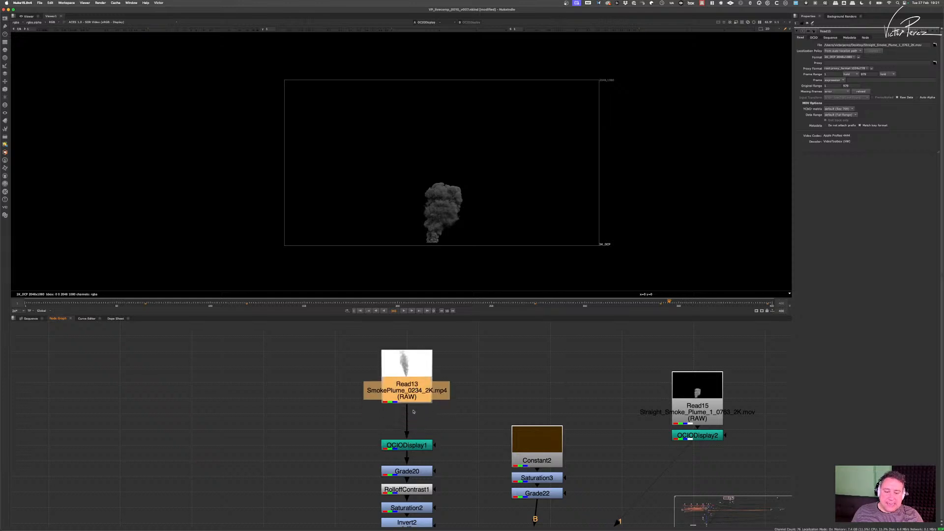
pyautogui.moveTo(410, 446); pyautogui.dragTo(411, 414)
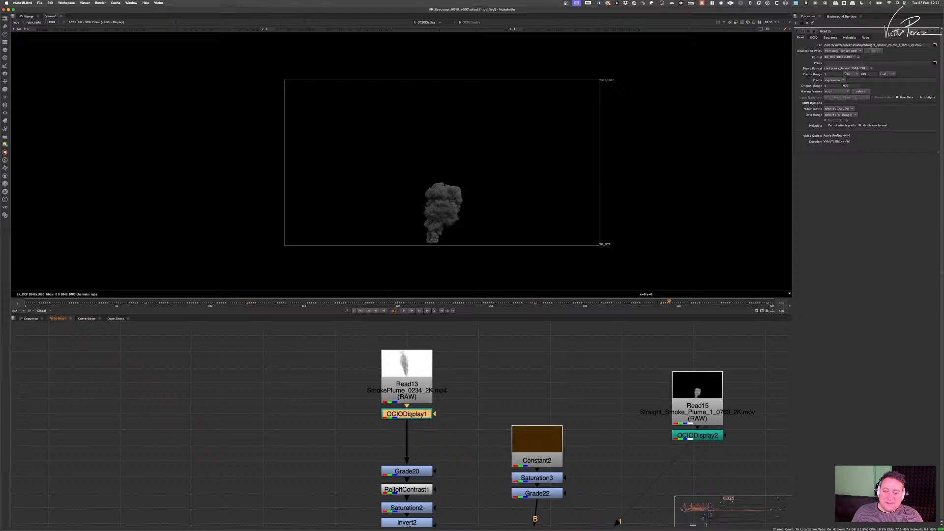
# - Compare the OCIODisplay1 and OCIODisplay2 outputs of the two smoke plumes by showing them alternately in the viewer
pyautogui.press('1')
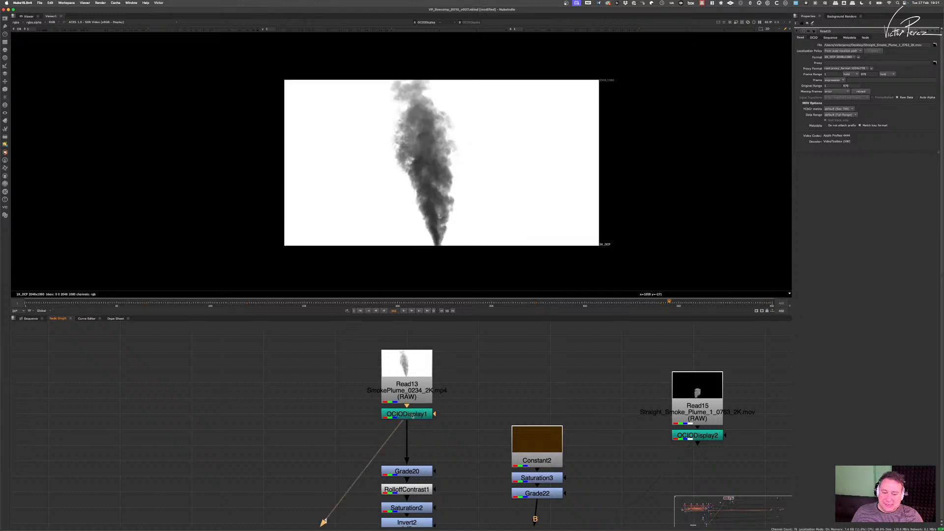
pyautogui.click(707, 438)
pyautogui.press('1')
pyautogui.click(708, 424)
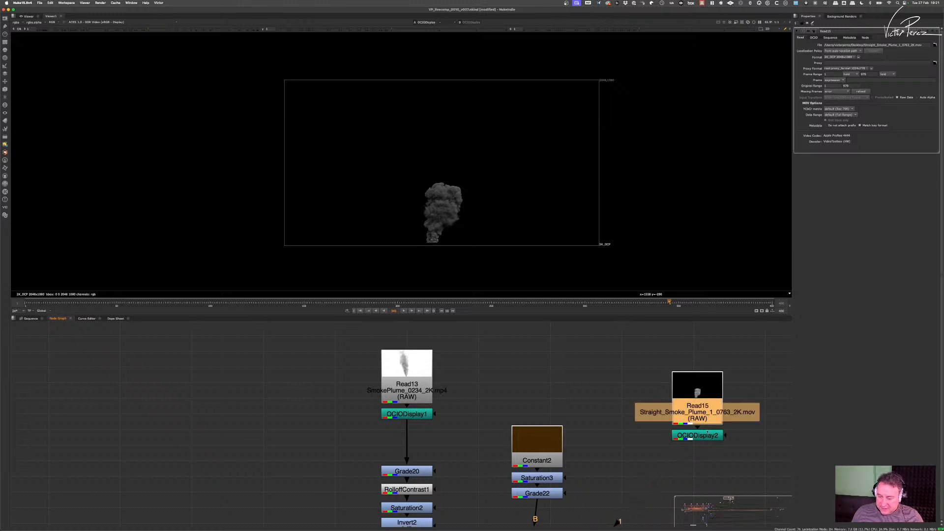
pyautogui.moveTo(460, 396); pyautogui.dragTo(352, 448)
pyautogui.press('1')
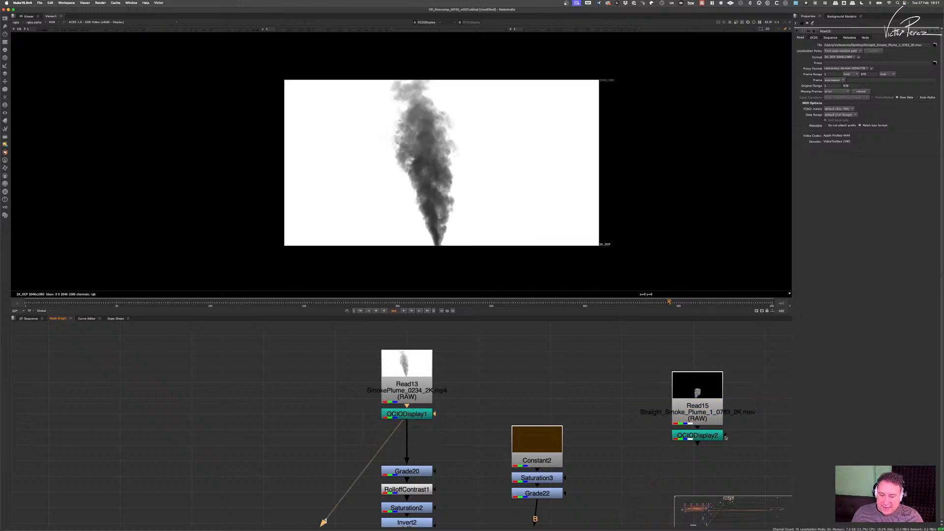
pyautogui.moveTo(753, 420); pyautogui.dragTo(656, 459)
pyautogui.press('1')
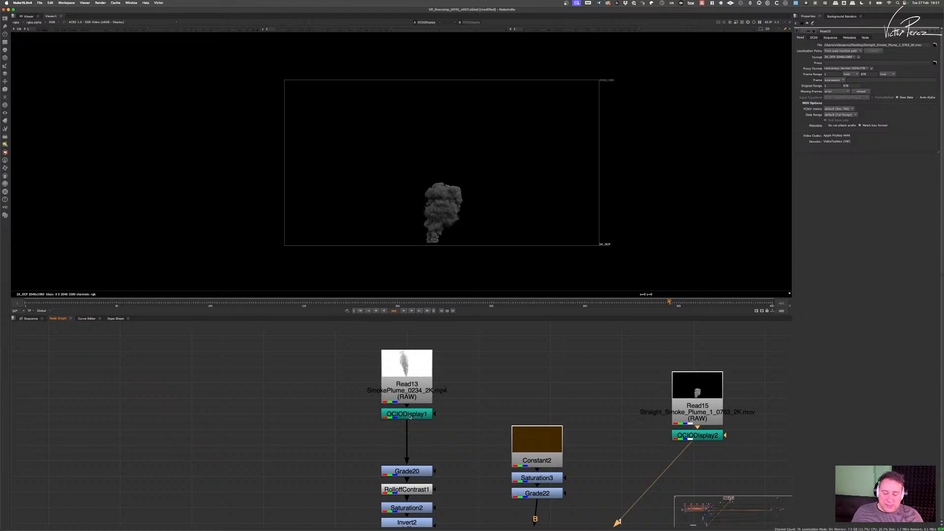
# - Add a Write node fed by OCIODisplay1 and place it beside that node, level with it
pyautogui.click(351, 430)
pyautogui.press('w')
pyautogui.moveTo(297, 407); pyautogui.dragTo(341, 417)
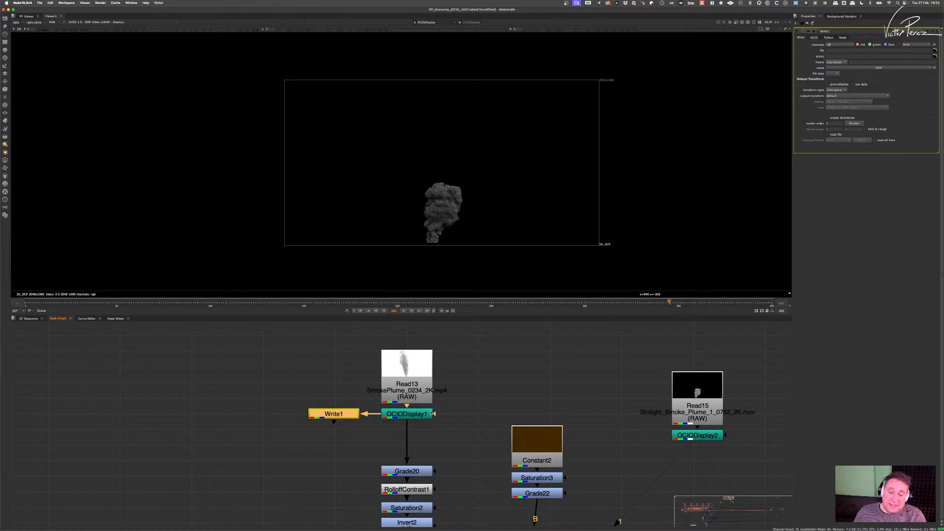
pyautogui.click(347, 396)
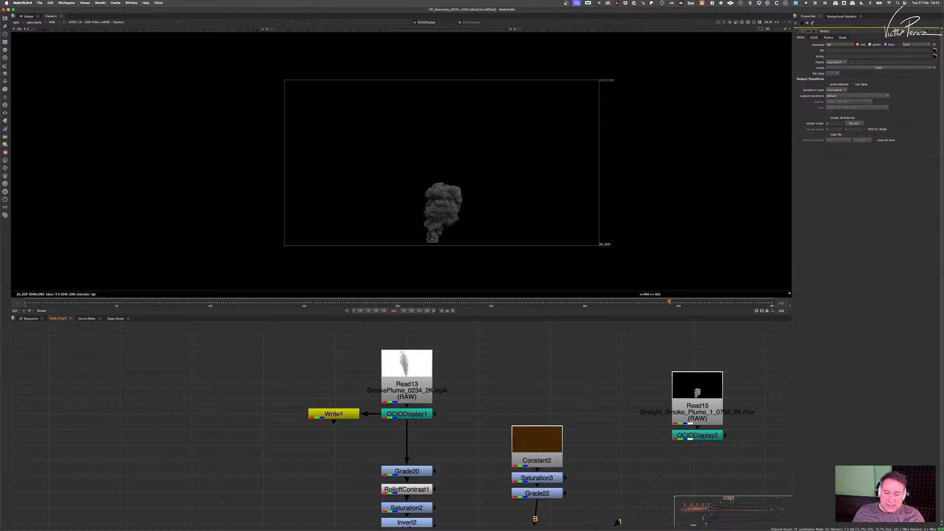
pyautogui.moveTo(347, 417); pyautogui.dragTo(349, 418)
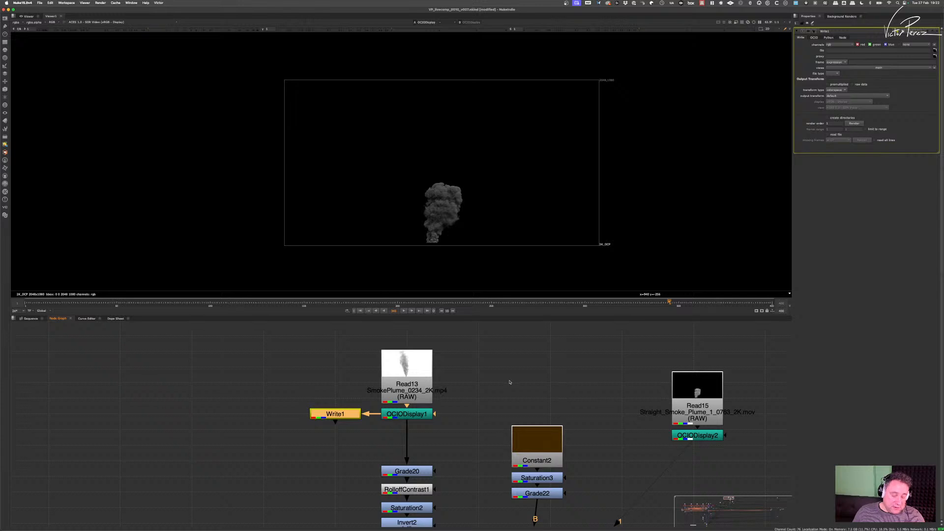
pyautogui.click(541, 393)
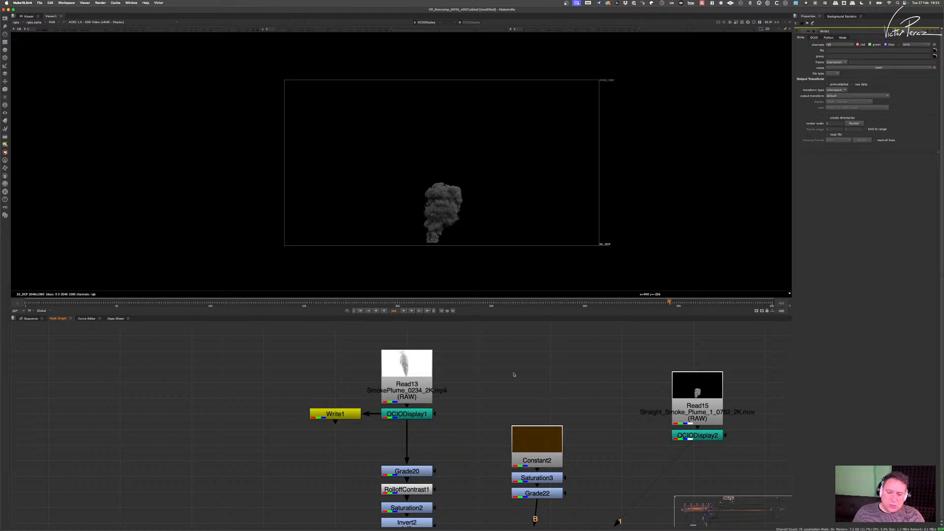
# - Examine the OCIO config and default colour space assignments in the project's colour management settings
pyautogui.press('s')
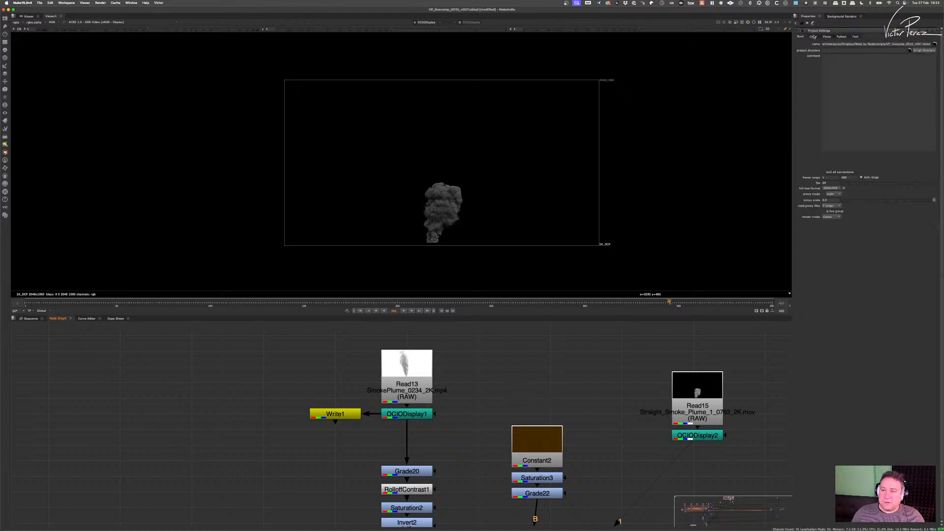
pyautogui.click(814, 37)
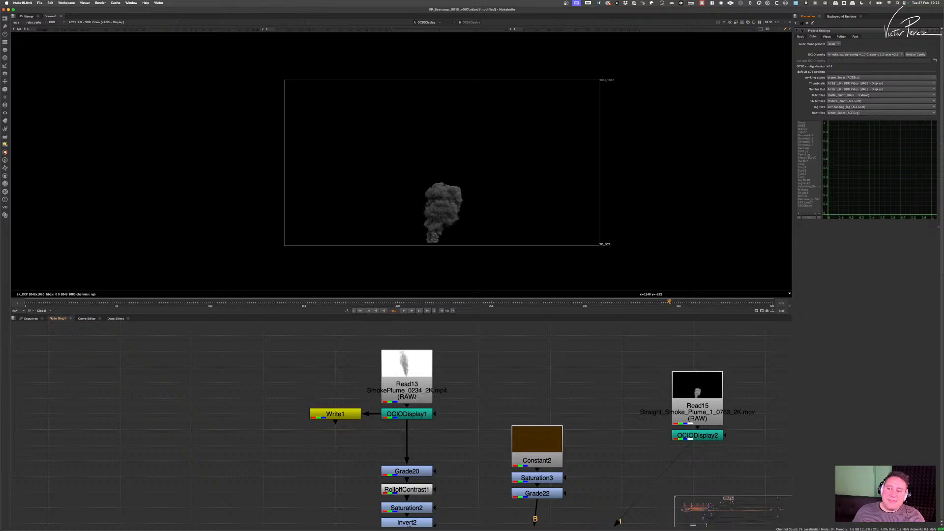
pyautogui.hscroll(-5, 393, 439)
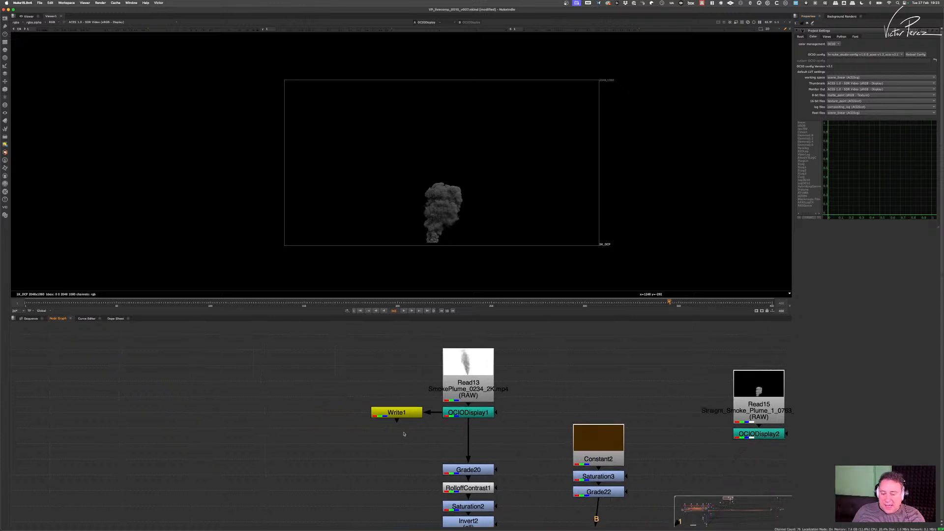
# - Browse for Write1's output location and create a folder named SmokePlume_0234_2K_ACEScompliantEXR on the Desktop
pyautogui.moveTo(412, 414)
pyautogui.mouseDown()
pyautogui.moveTo(399, 415)
pyautogui.moveTo(409, 415)
pyautogui.mouseUp()
pyautogui.doubleClick(406, 414)
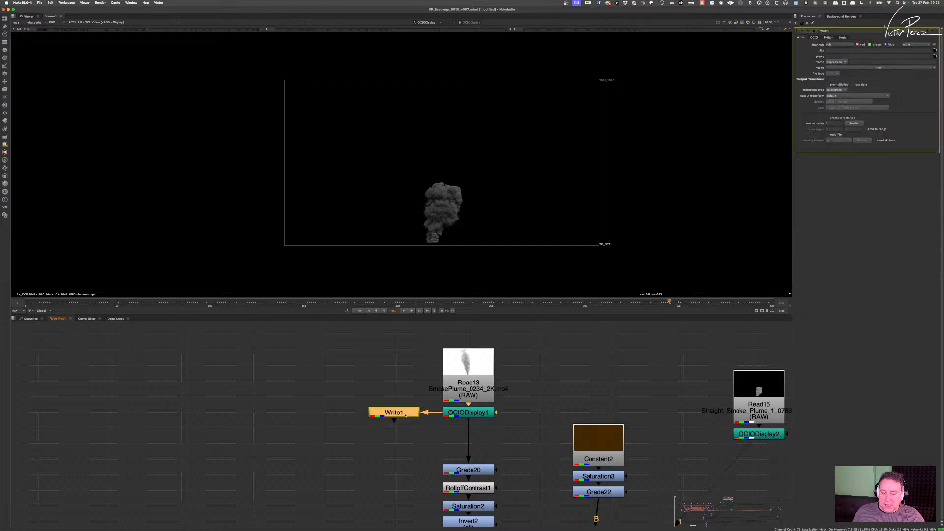
pyautogui.click(936, 50)
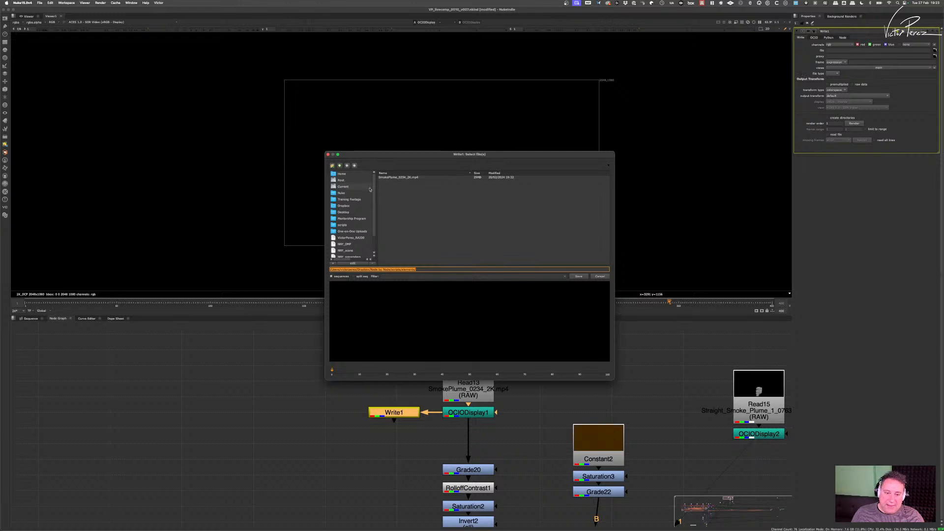
pyautogui.click(362, 212)
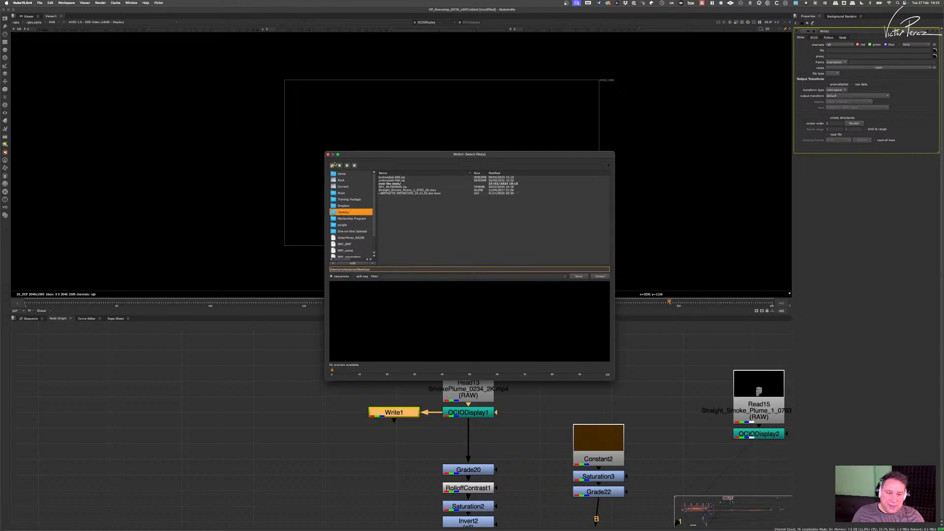
pyautogui.click(332, 166)
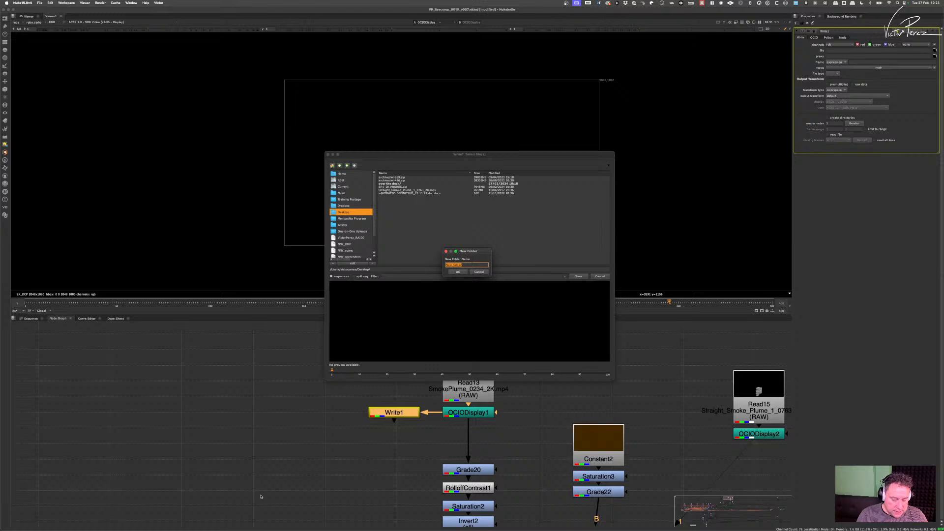
pyautogui.write('d')
pyautogui.write('mokeP')
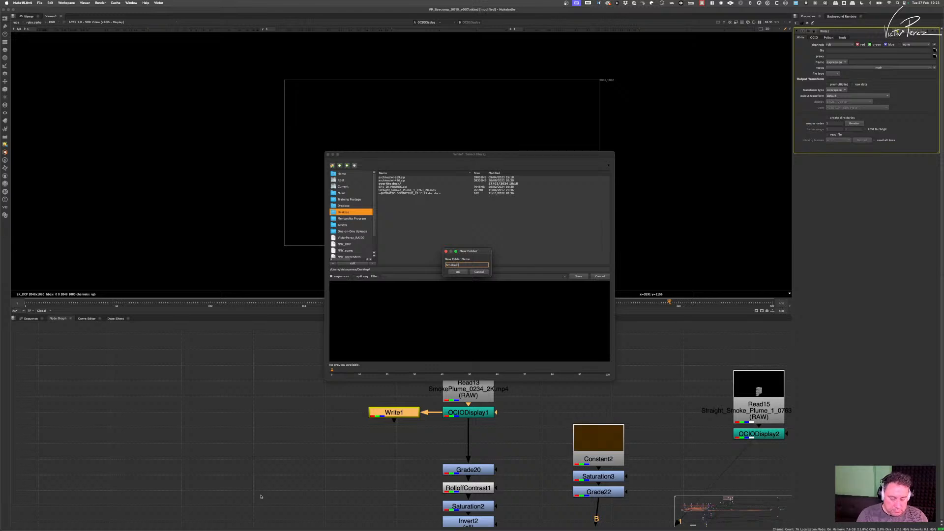
pyautogui.write('lume_0234_2')
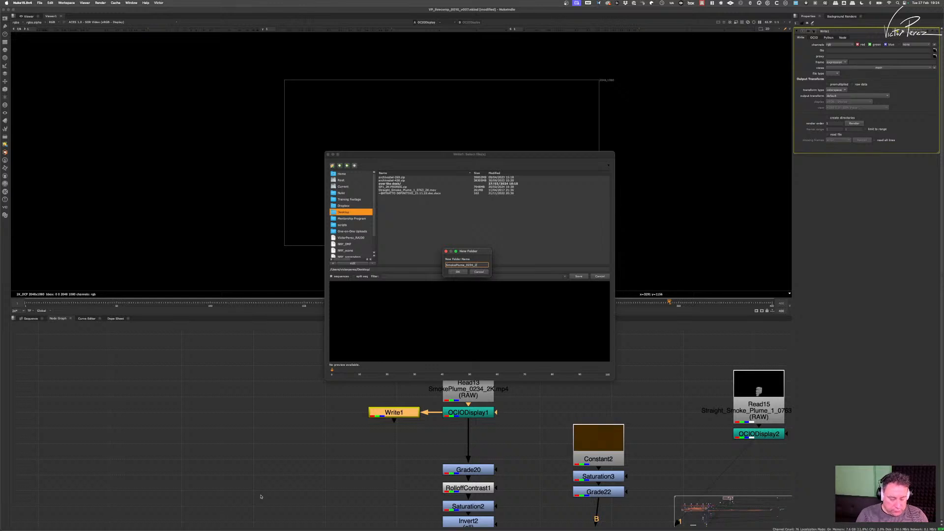
pyautogui.write('K_ACES')
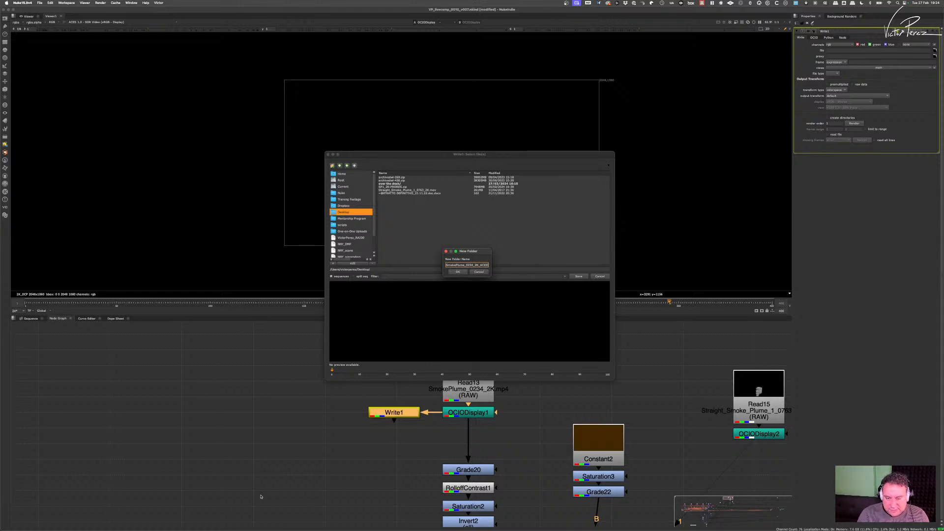
pyautogui.write('comp')
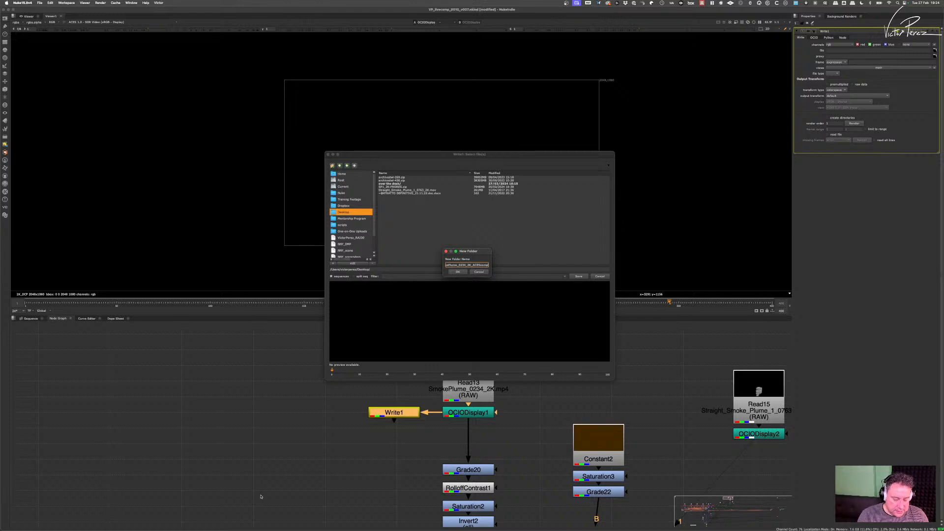
pyautogui.write('letnt')
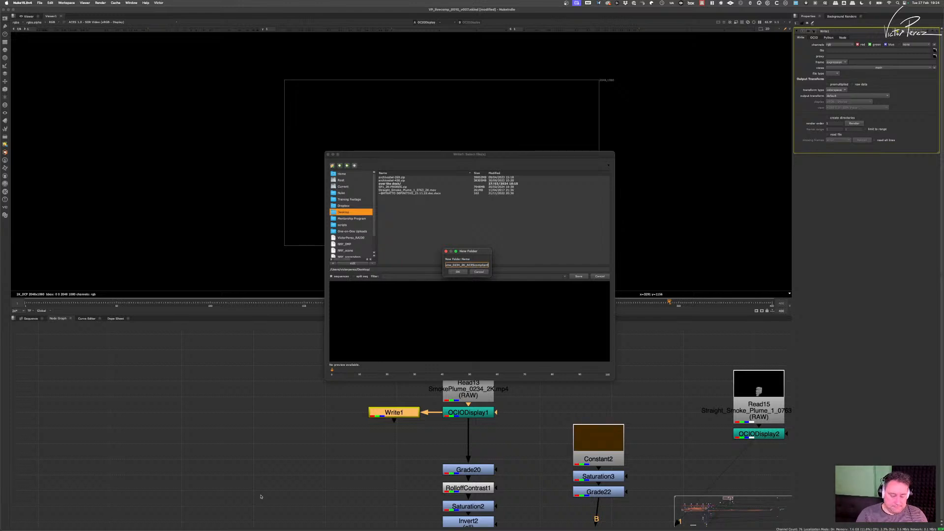
pyautogui.write('EXR')
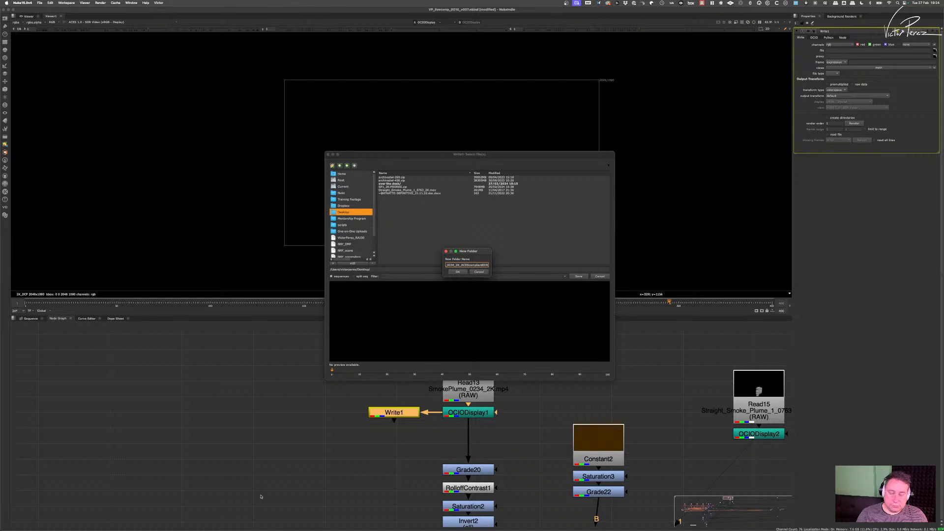
pyautogui.press('super+a')
pyautogui.press('super+c')
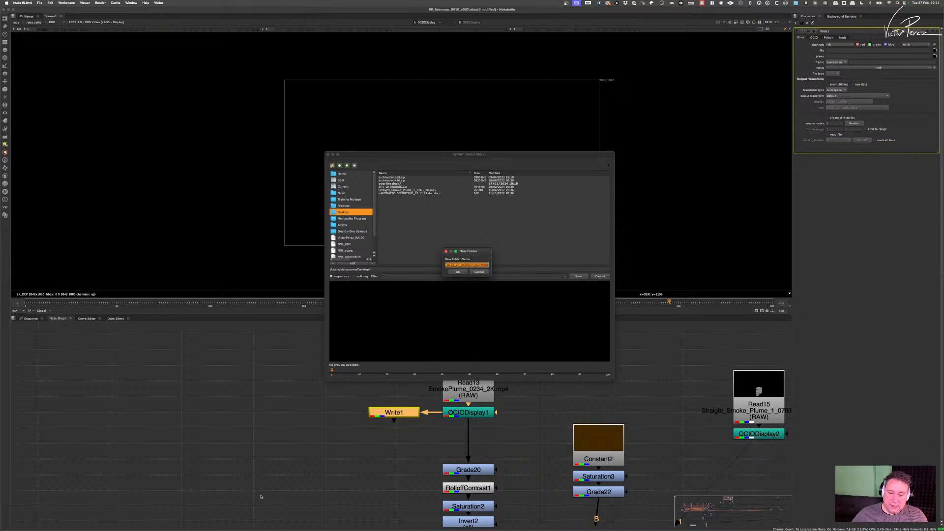
pyautogui.click(459, 273)
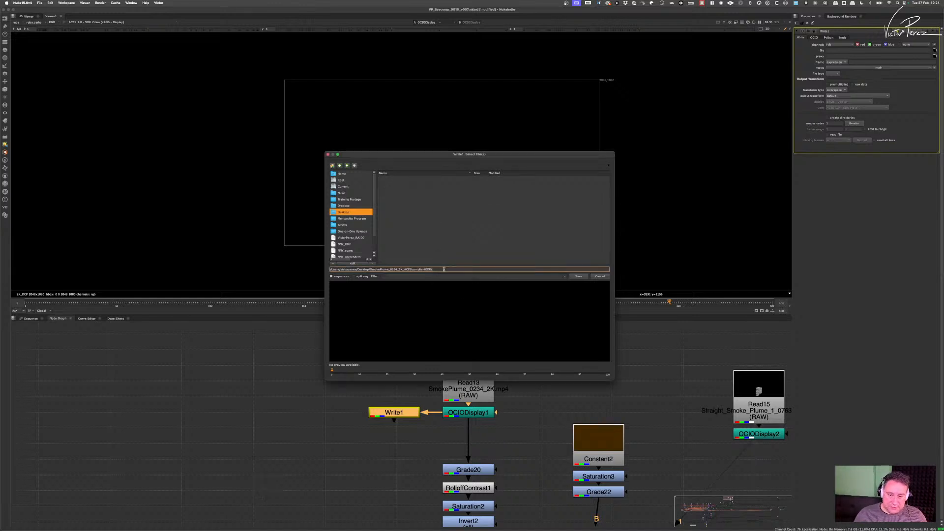
# - Set Write1's output file to SmokePlume_0234_2K_ACEScompliantEXR.######.exr inside the new folder, and shift the node farther from OCIODisplay1
pyautogui.press('super+v')
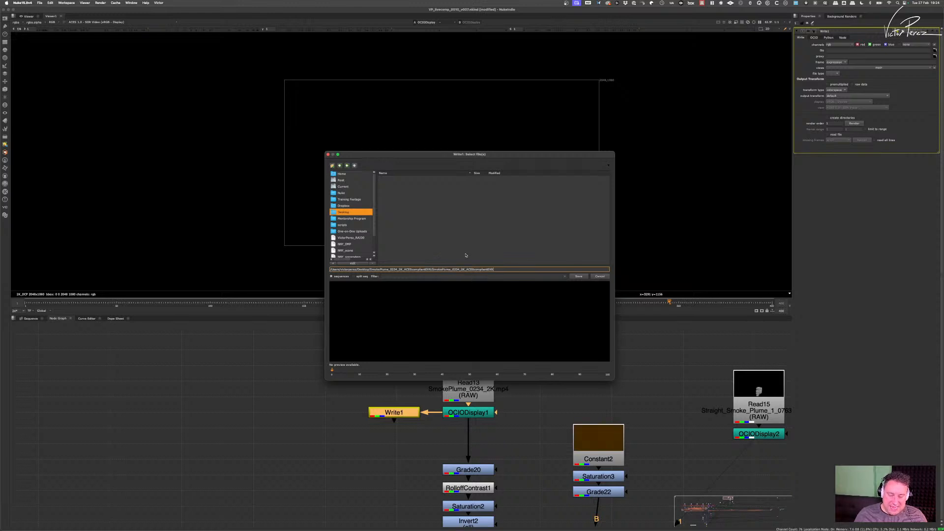
pyautogui.write('.######')
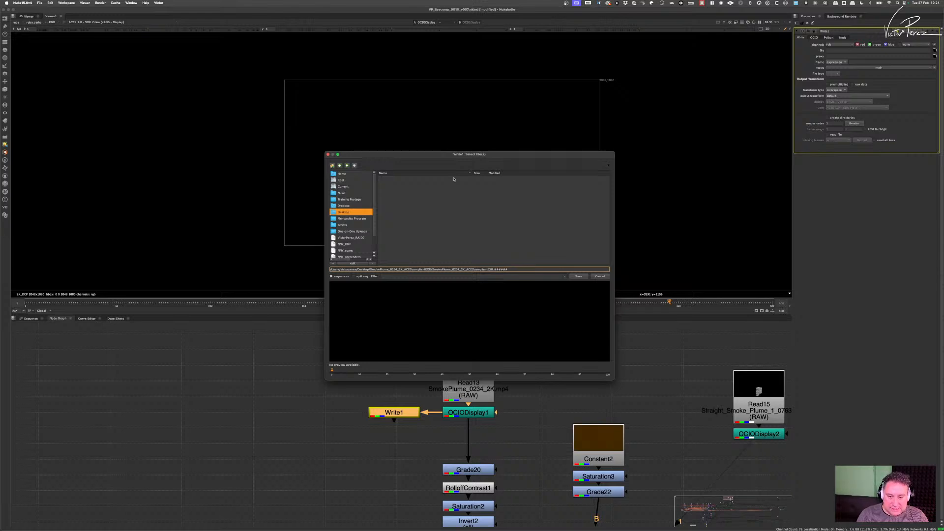
pyautogui.write('.exr')
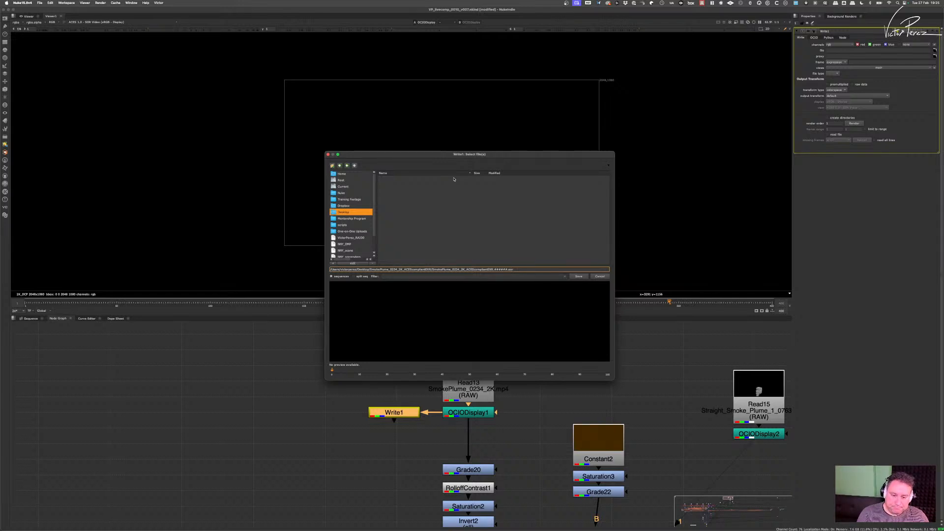
pyautogui.press('Return')
pyautogui.moveTo(422, 418); pyautogui.dragTo(408, 418)
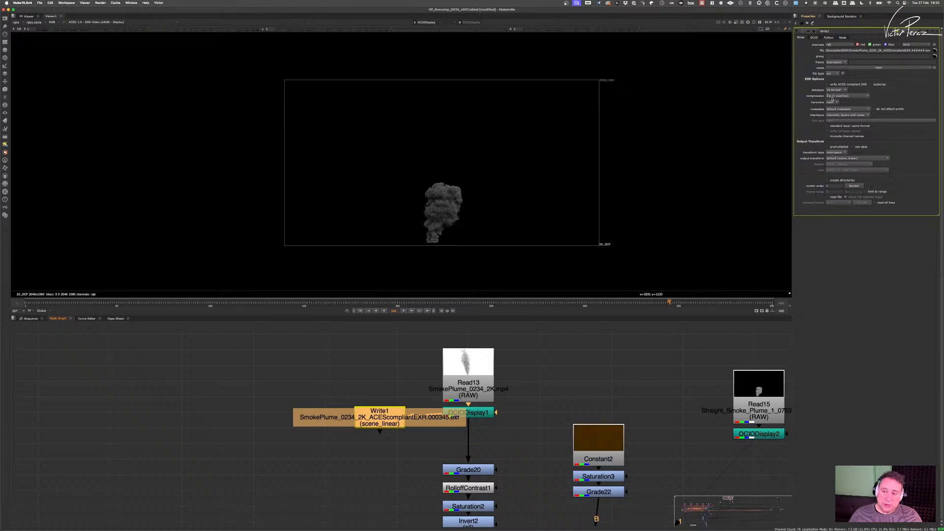
# - Set Write1's compression to none and enable writing an ACES compliant EXR
pyautogui.click(834, 96)
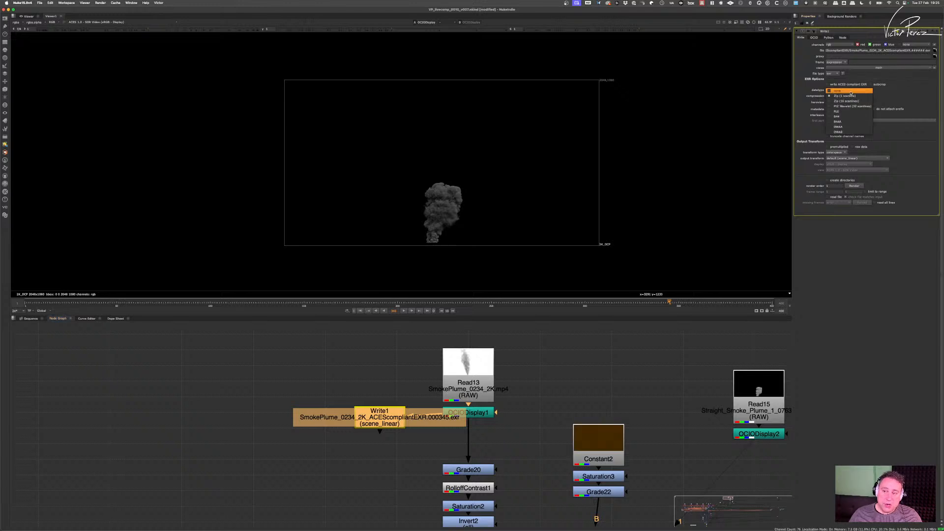
pyautogui.click(865, 90)
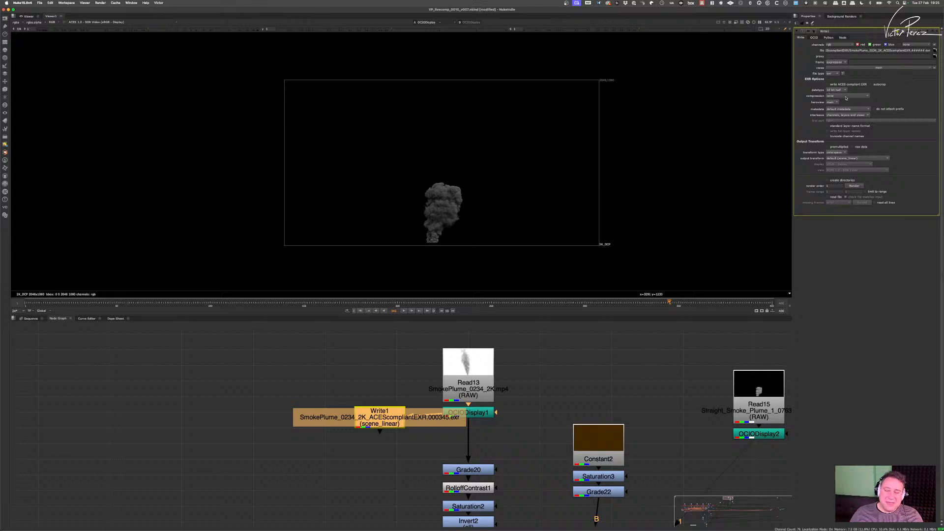
pyautogui.click(829, 85)
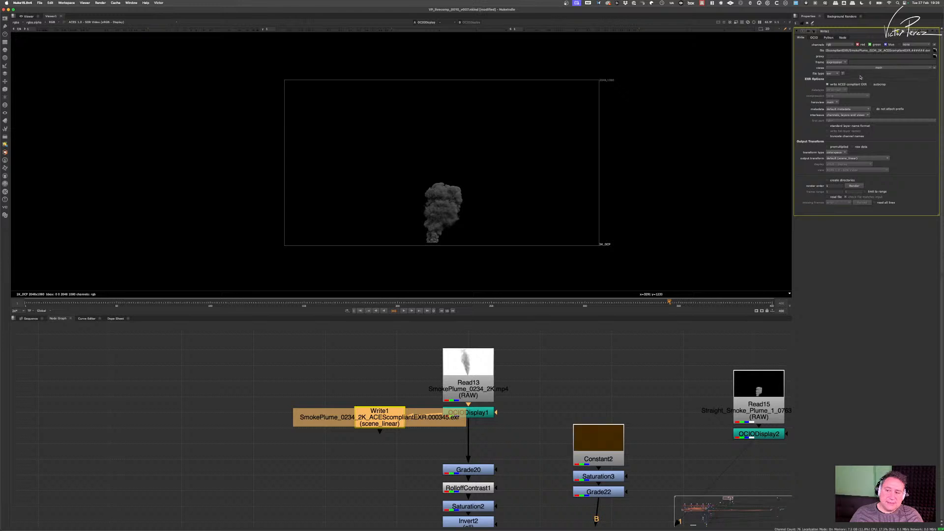
# - Set Write1's output transform to the ACES2065-1 colour space
pyautogui.click(843, 158)
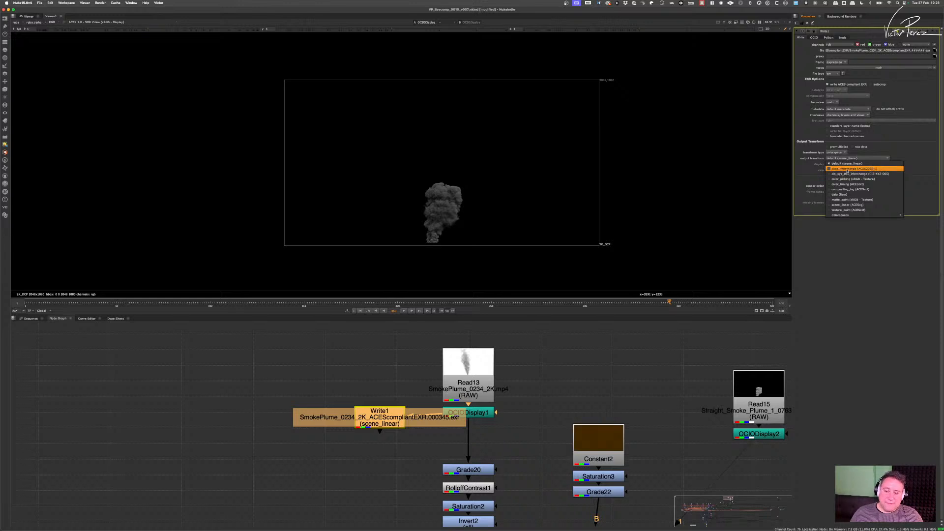
pyautogui.moveTo(855, 216)
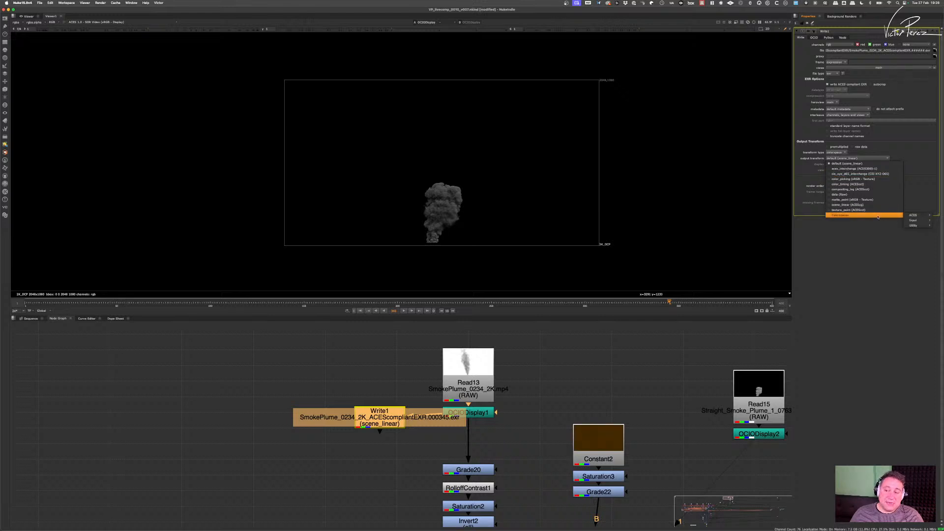
pyautogui.moveTo(916, 216)
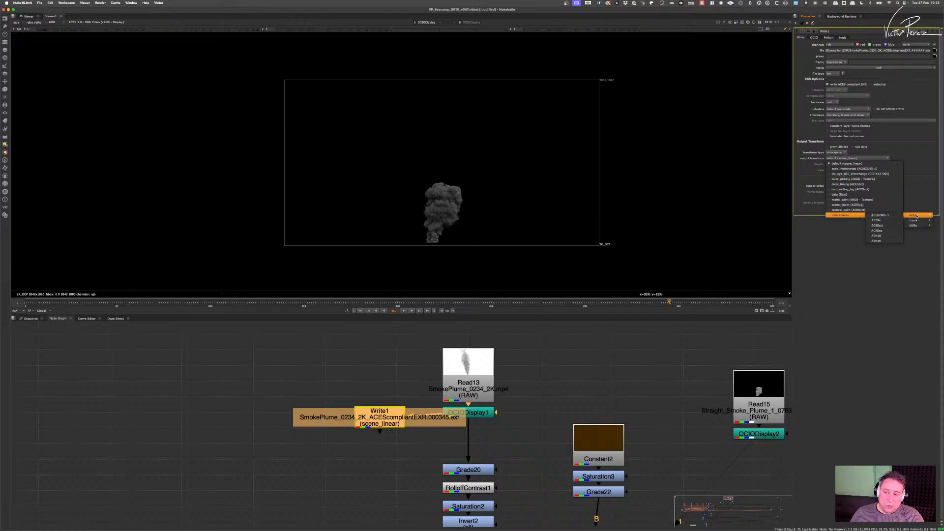
pyautogui.click(875, 215)
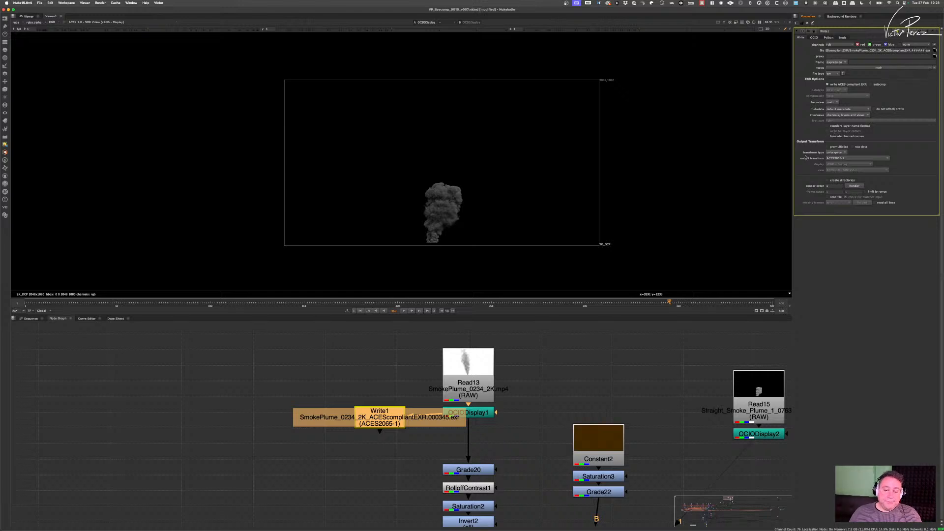
# - Duplicate Write1 as a second Write node fed by OCIODisplay2, place it beside that node and show its properties
pyautogui.moveTo(393, 423); pyautogui.dragTo(379, 419)
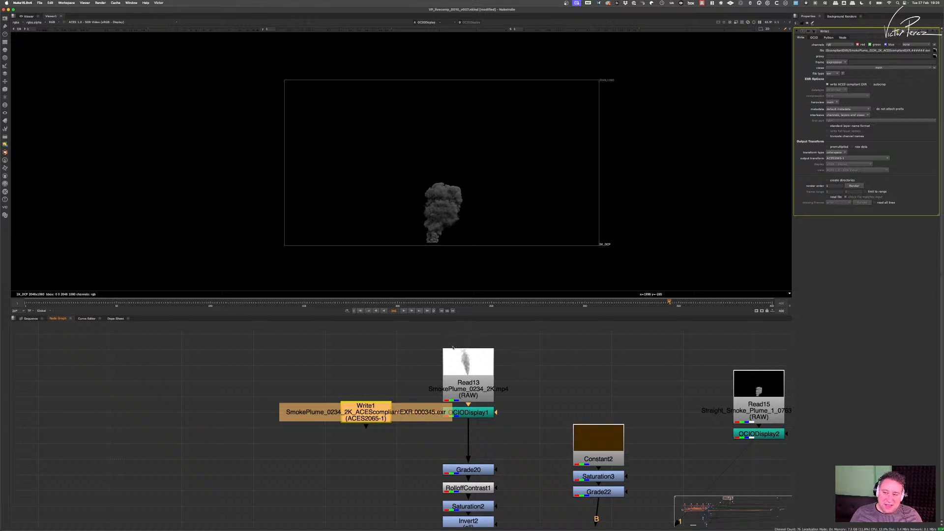
pyautogui.click(390, 420)
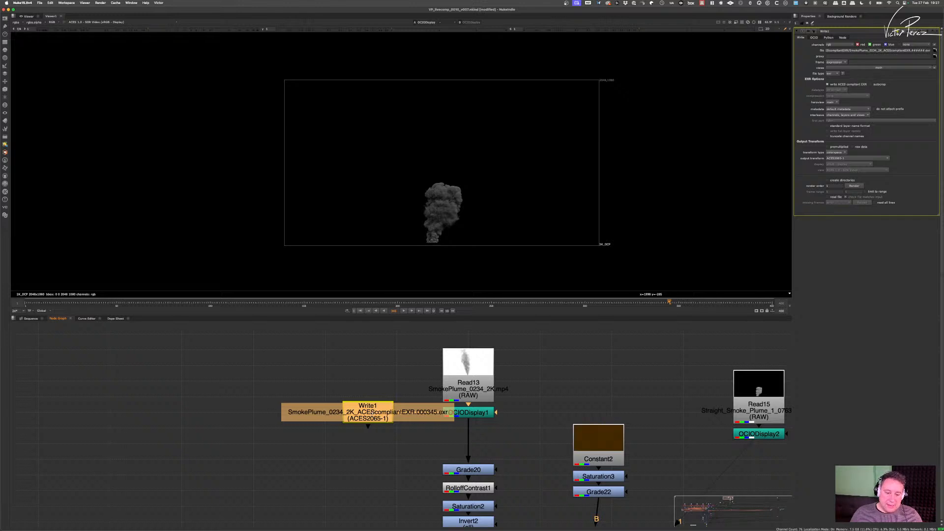
pyautogui.press('super+c')
pyautogui.moveTo(607, 399); pyautogui.dragTo(335, 374, button='middle')
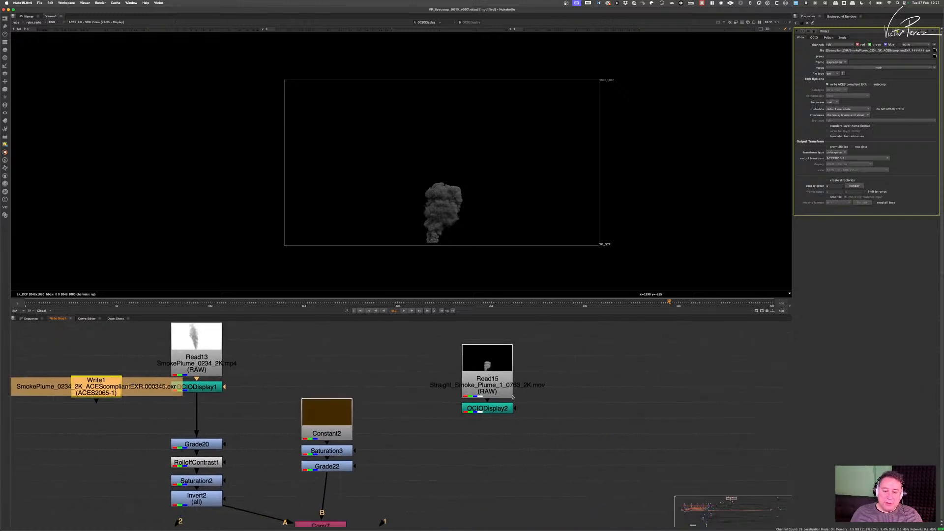
pyautogui.click(553, 407)
pyautogui.press('super+v')
pyautogui.moveTo(519, 399); pyautogui.dragTo(501, 408)
pyautogui.moveTo(596, 407); pyautogui.dragTo(607, 405)
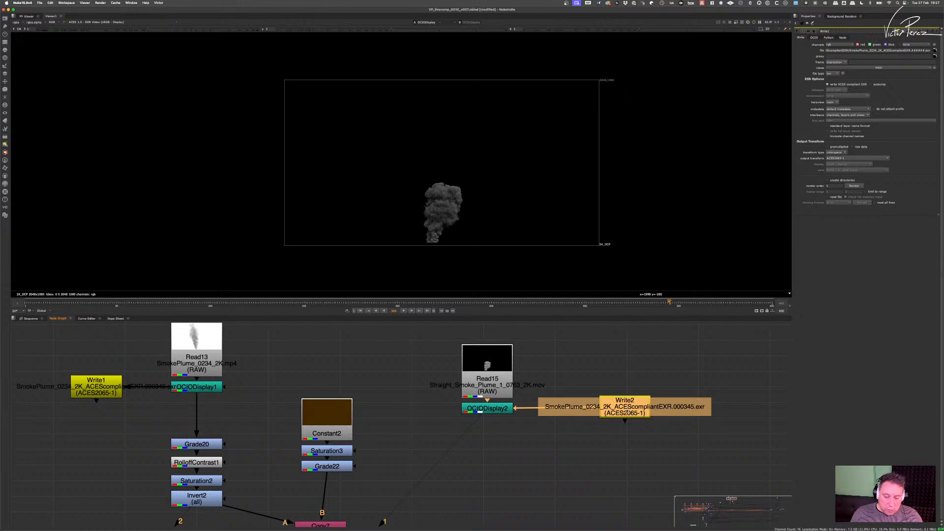
pyautogui.moveTo(627, 411); pyautogui.dragTo(632, 411)
pyautogui.doubleClick(632, 410)
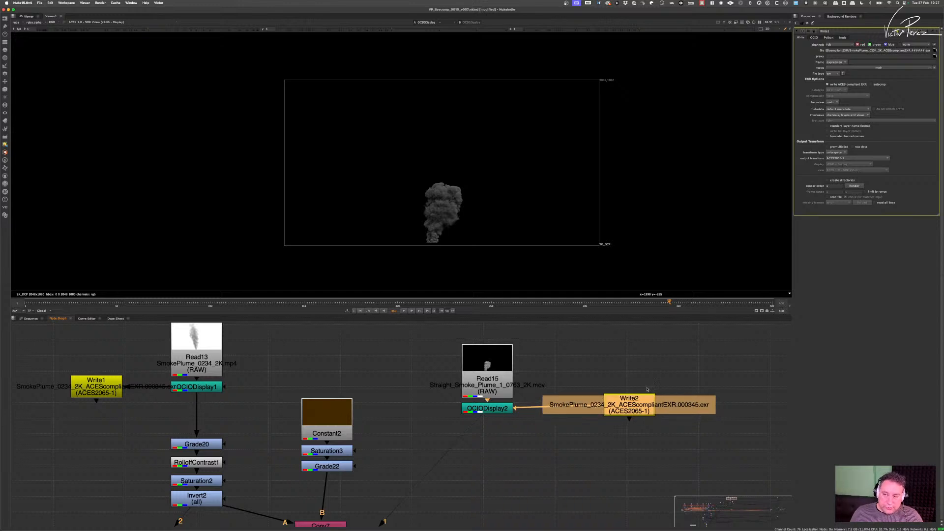
# - Browse for Write2's output location and create a folder named Straight_Smoke_Plume_1_0763_2K_ACEScompliantEXR on the Desktop
pyautogui.click(935, 51)
pyautogui.moveTo(515, 270); pyautogui.dragTo(465, 270)
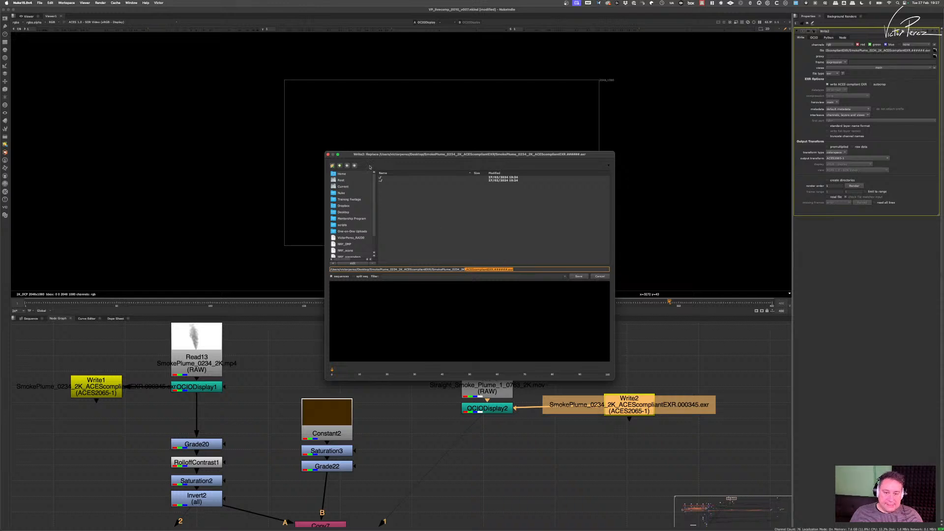
pyautogui.click(340, 166)
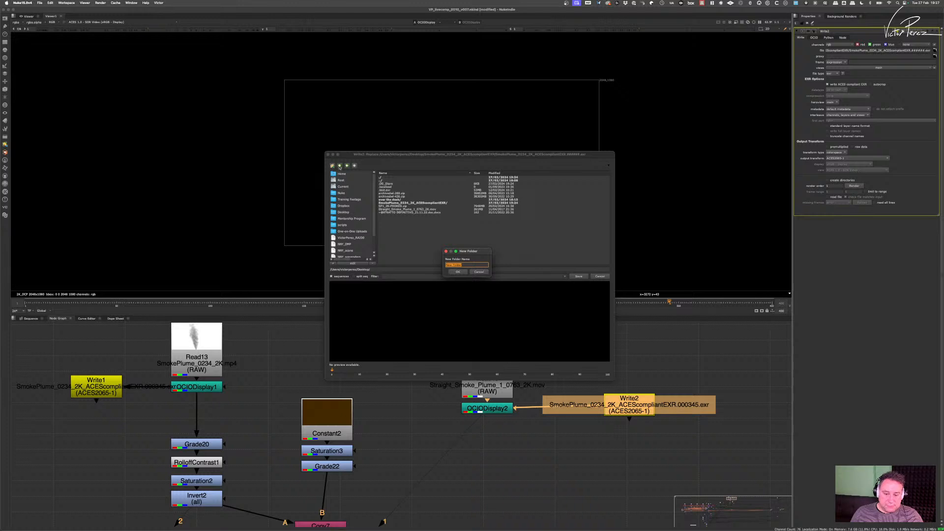
pyautogui.write('e_Plume_1')
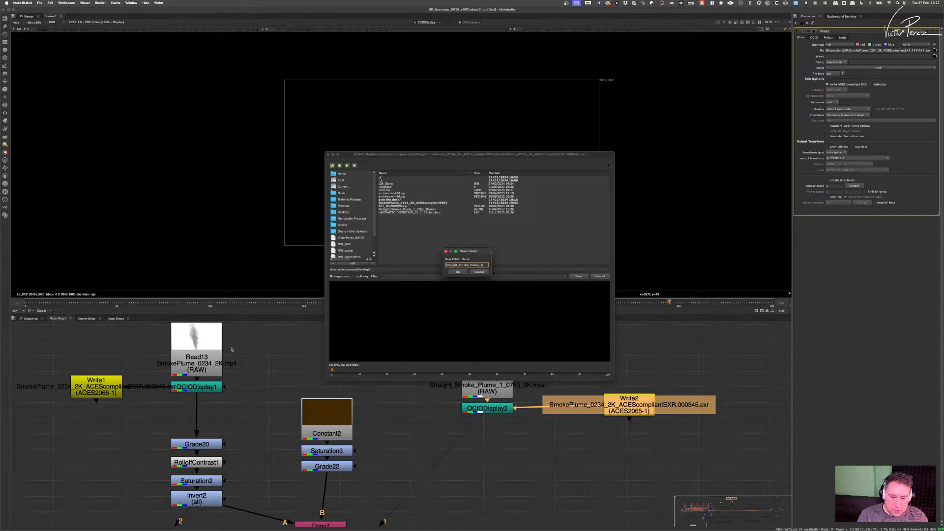
pyautogui.write('_')
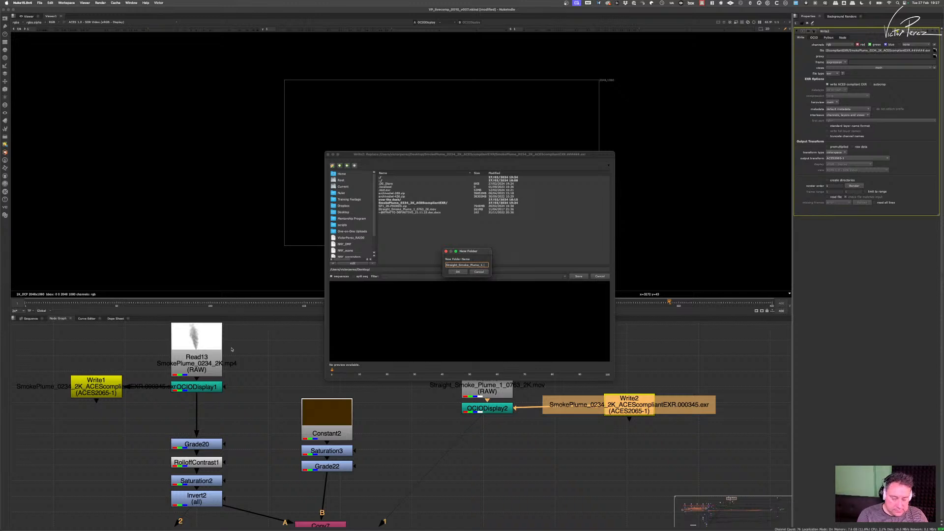
pyautogui.write('0763')
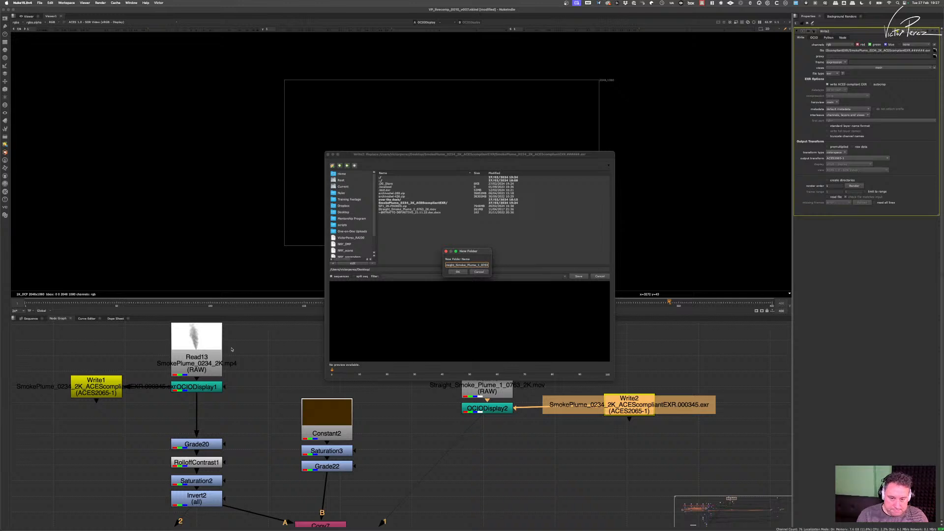
pyautogui.write('_2K')
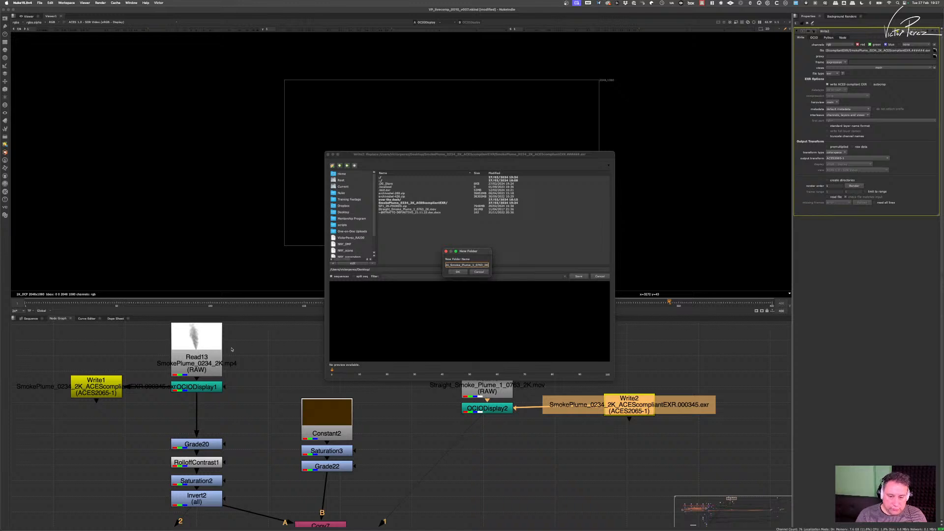
pyautogui.press('super+v')
pyautogui.press('super+a')
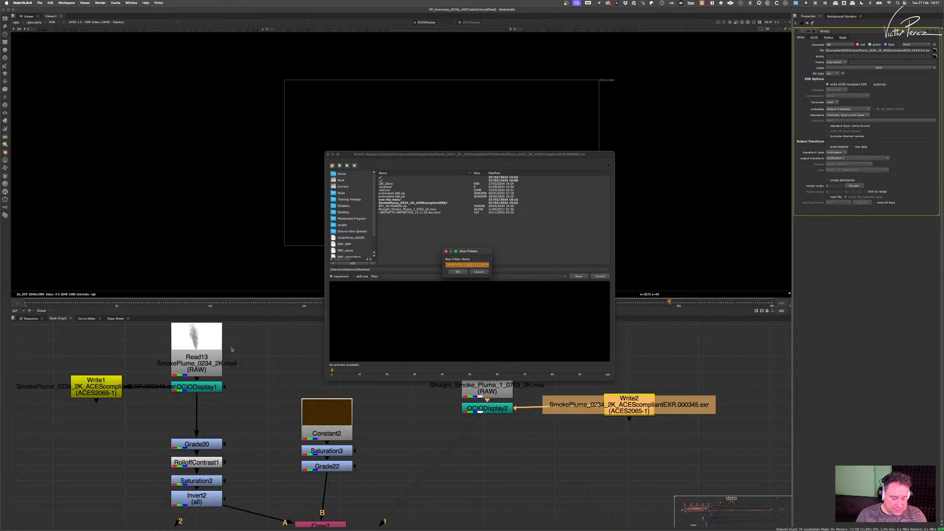
pyautogui.press('Right')
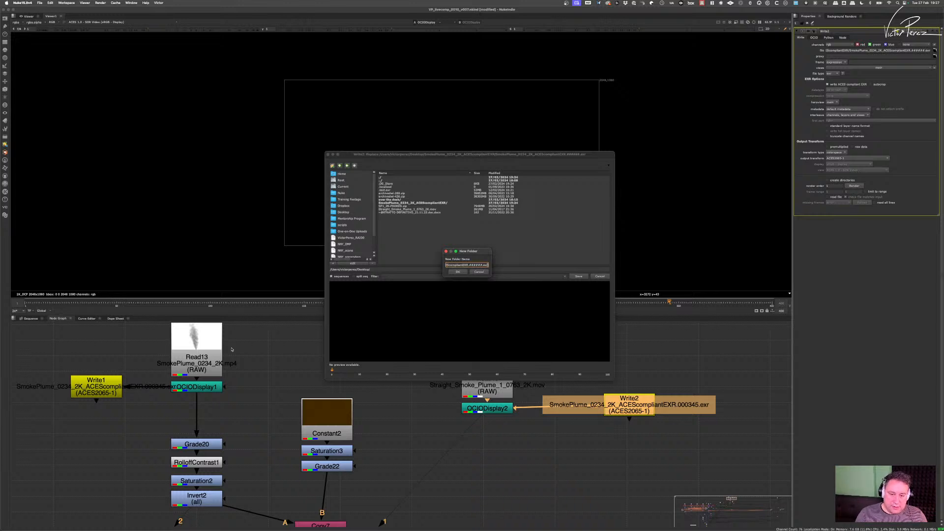
pyautogui.hotkey('shift', 'Left')
pyautogui.hotkey('shift', 'Left')
pyautogui.hotkey('shift', 'Left')
pyautogui.hotkey('shift', 'Left')
pyautogui.hotkey('shift', 'Left')
pyautogui.hotkey('shift', 'Left')
pyautogui.hotkey('shift', 'Left')
pyautogui.hotkey('shift', 'Left')
pyautogui.hotkey('shift', 'Left')
pyautogui.hotkey('shift', 'Left')
pyautogui.hotkey('shift', 'Left')
pyautogui.press('BackSpace')
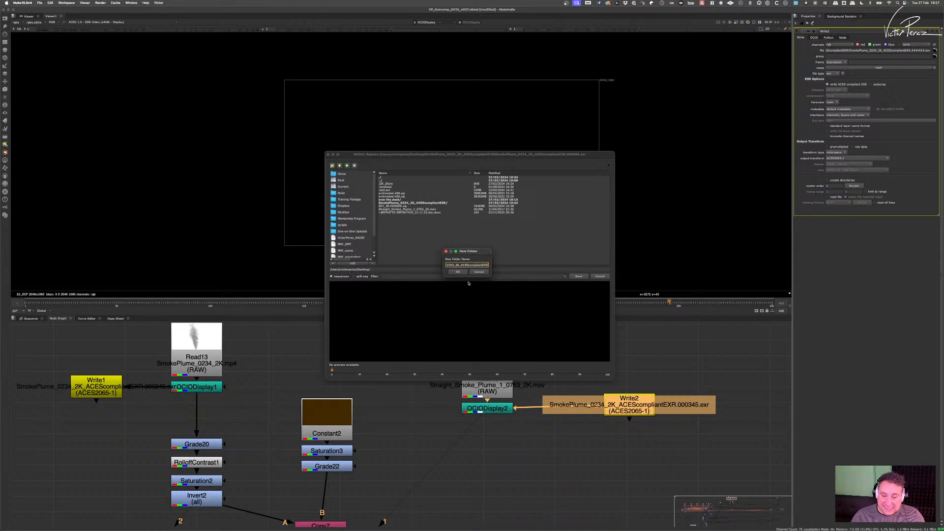
pyautogui.click(458, 273)
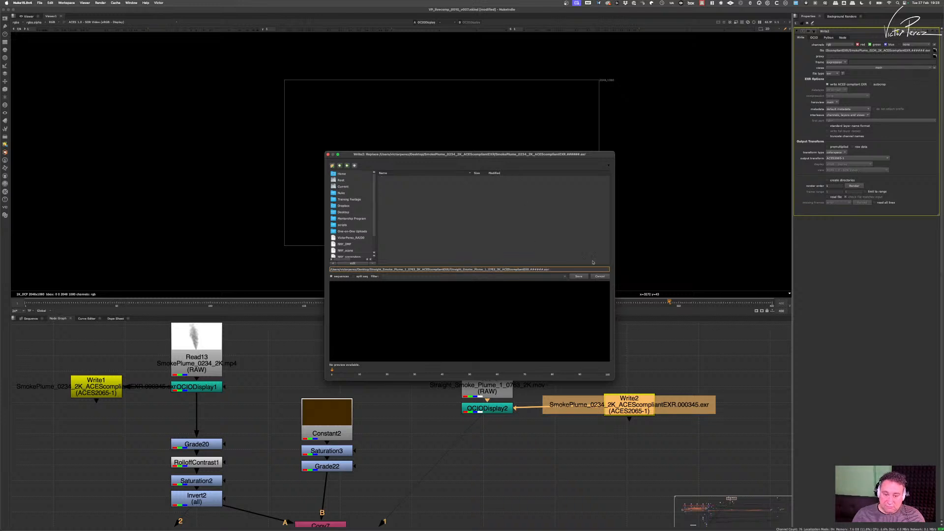
# - Save Write2's output file as Straight_Smoke_Plume_1_0763_2K_ACEScompliantEXR.######.exr in the new folder and place the node directly below OCIODisplay2
pyautogui.click(579, 276)
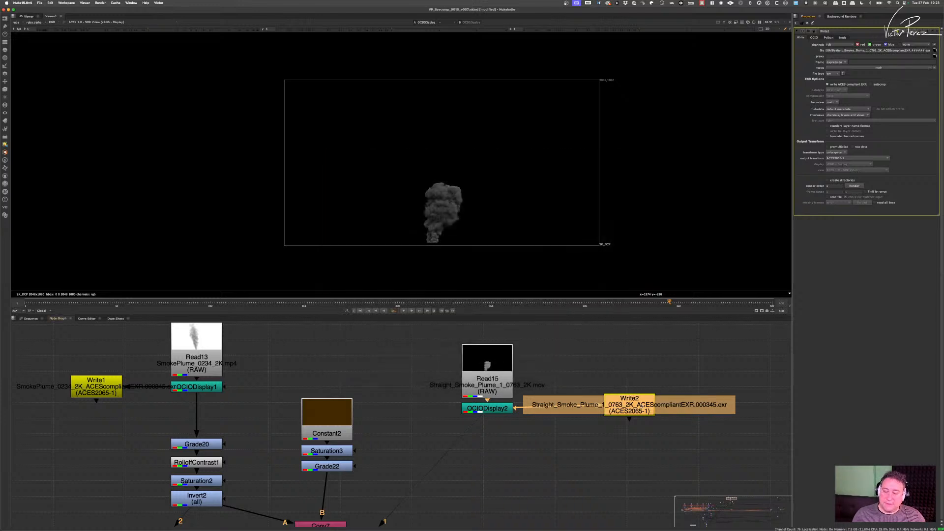
pyautogui.moveTo(642, 404); pyautogui.dragTo(499, 443)
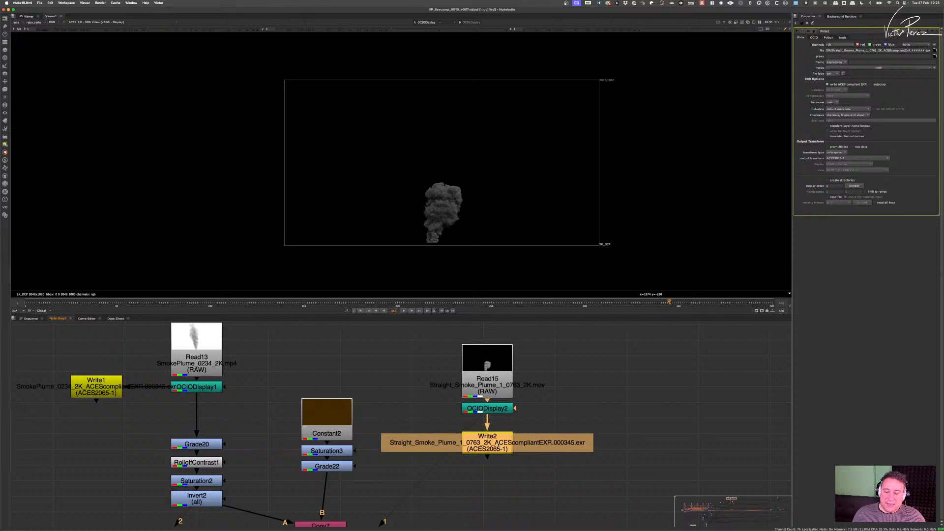
pyautogui.scroll(-5, 367, 395)
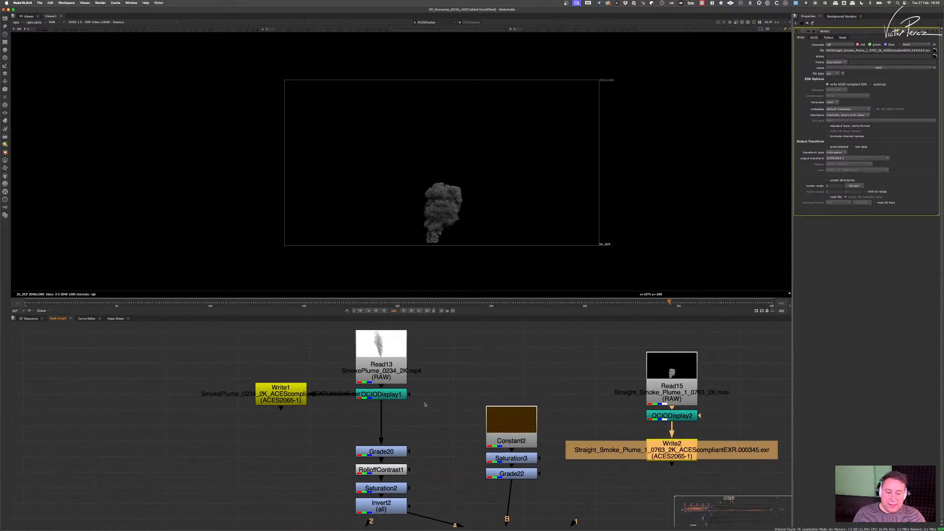
pyautogui.click(299, 379)
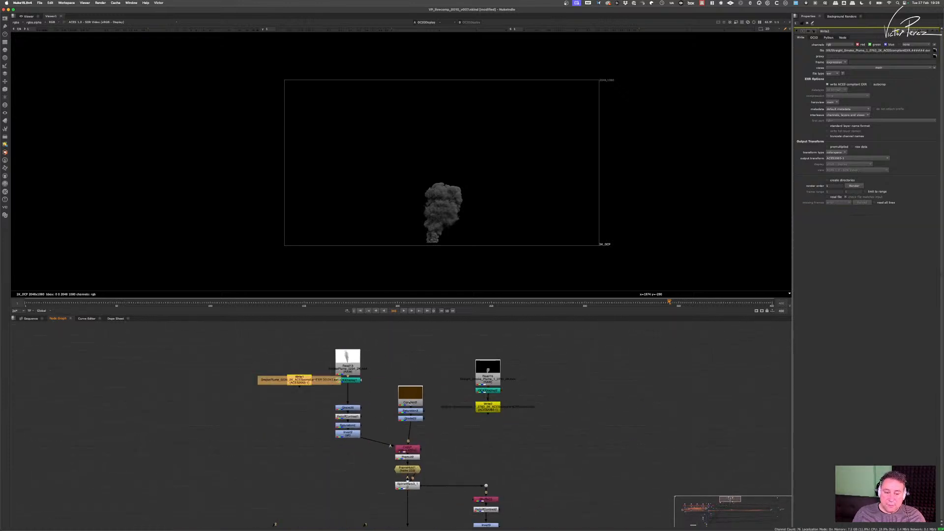
pyautogui.click(488, 407)
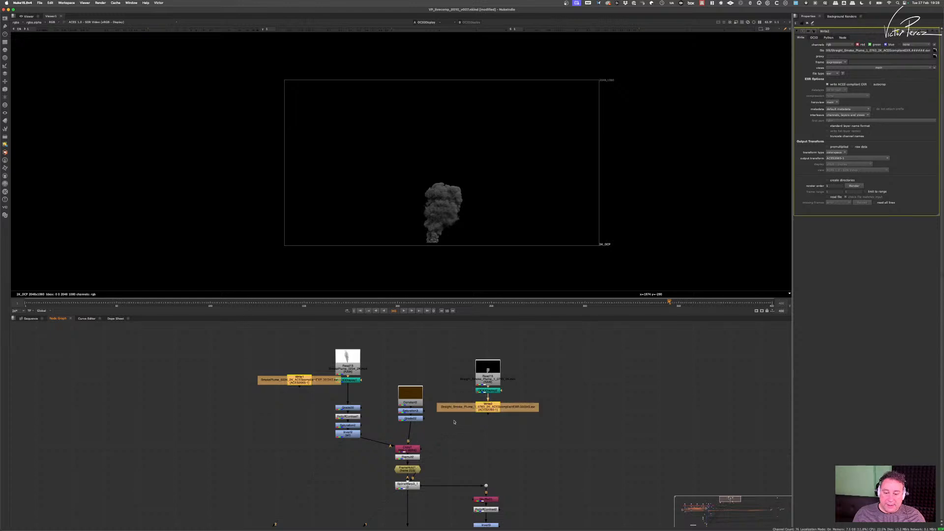
pyautogui.click(101, 3)
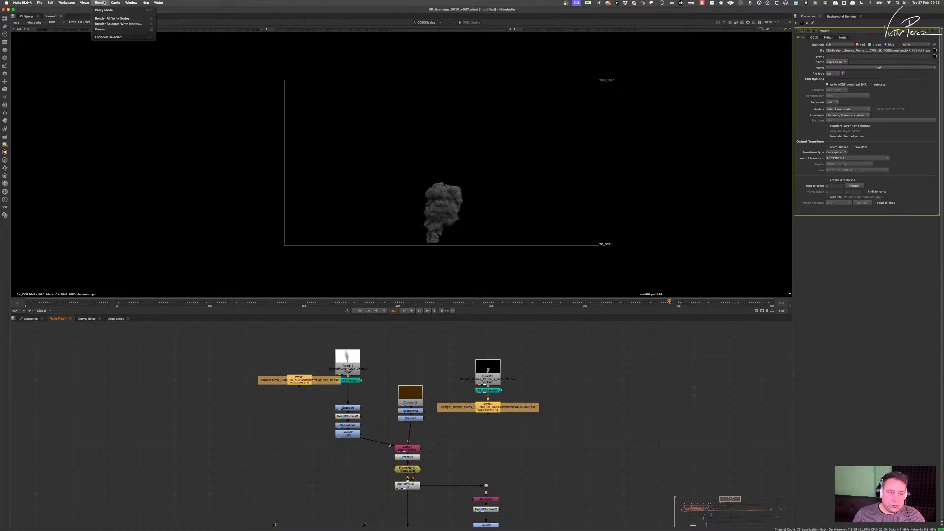
pyautogui.click(131, 24)
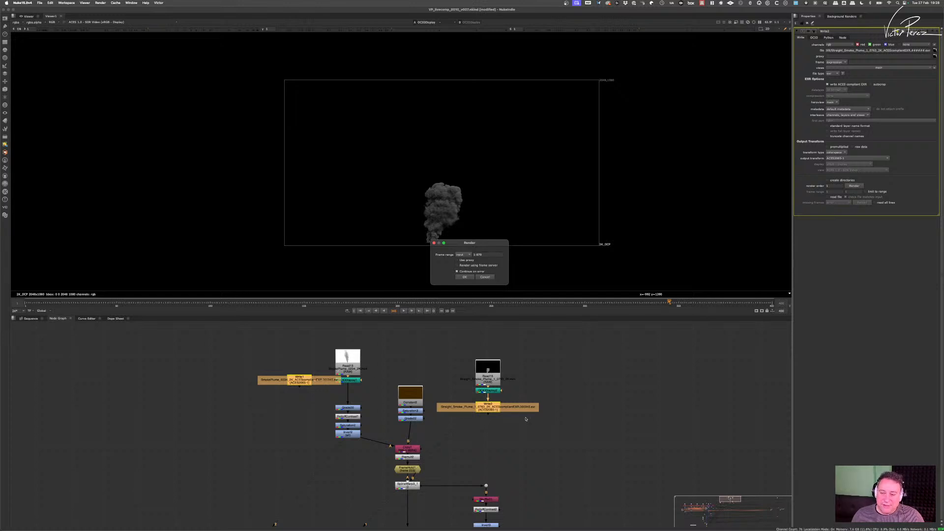
pyautogui.click(485, 277)
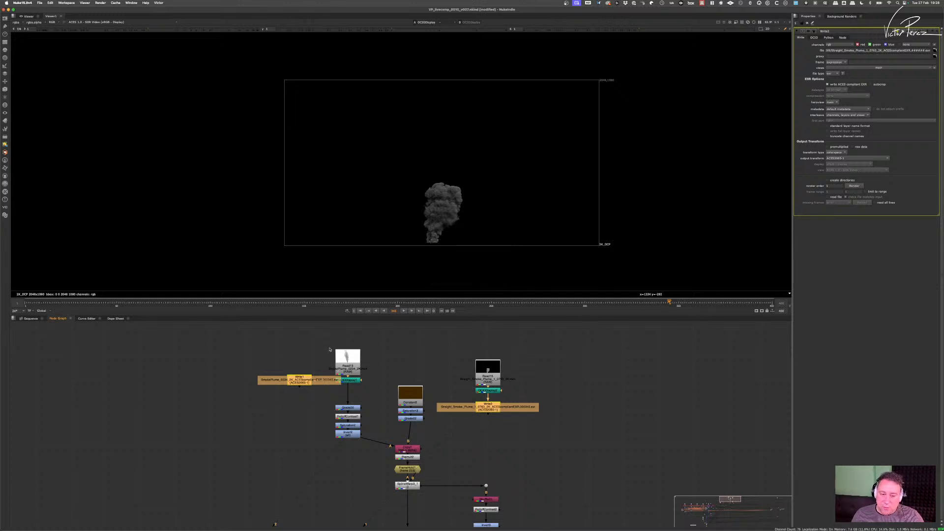
# - Examine the frame ranges of the Read13 and Read15 smoke clips in their node properties
pyautogui.scroll(4, 359, 358)
pyautogui.doubleClick(339, 376)
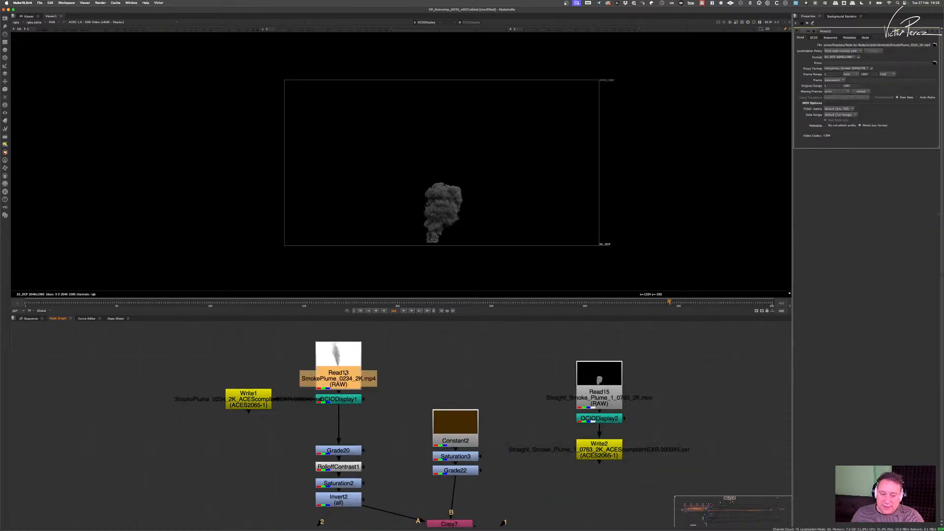
pyautogui.doubleClick(869, 74)
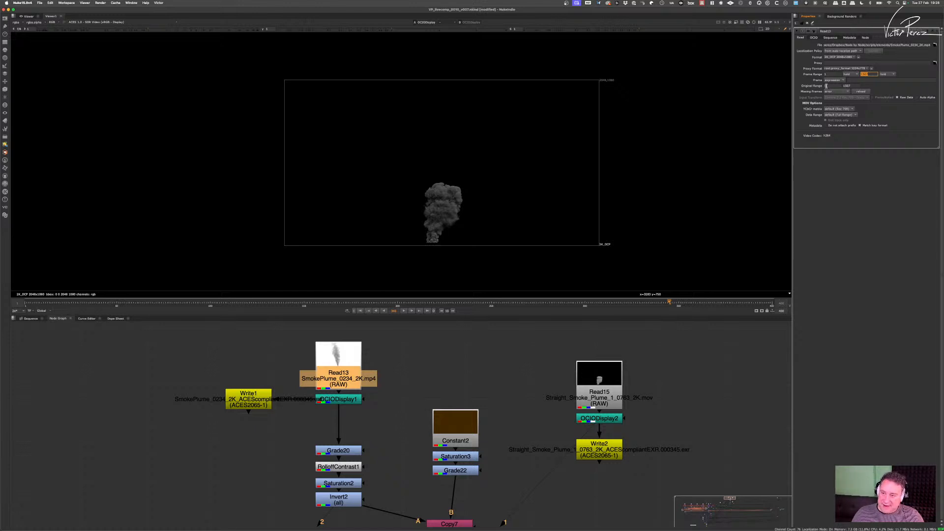
pyautogui.click(597, 450)
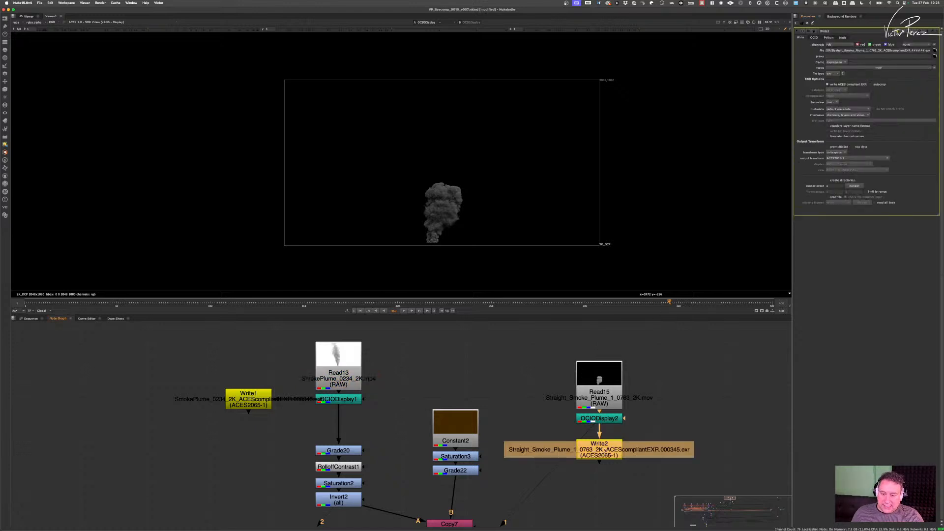
pyautogui.click(599, 390)
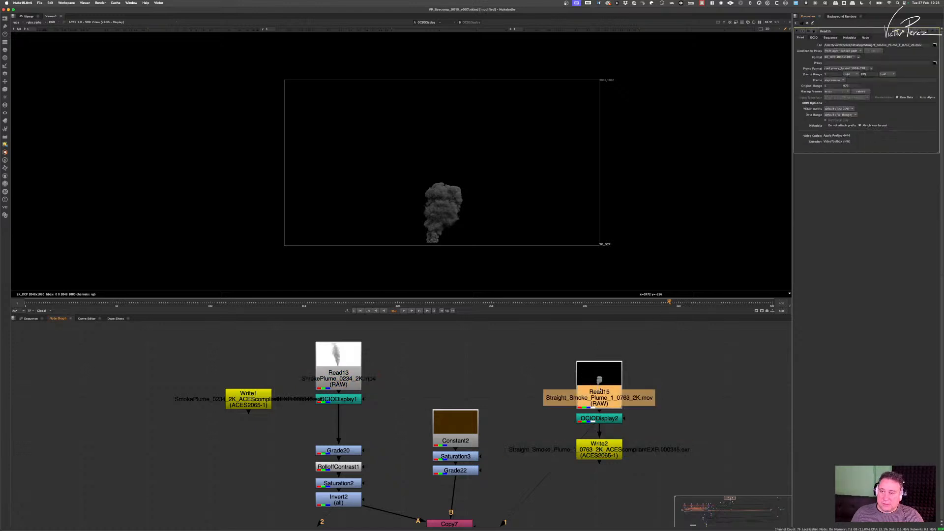
pyautogui.click(869, 74)
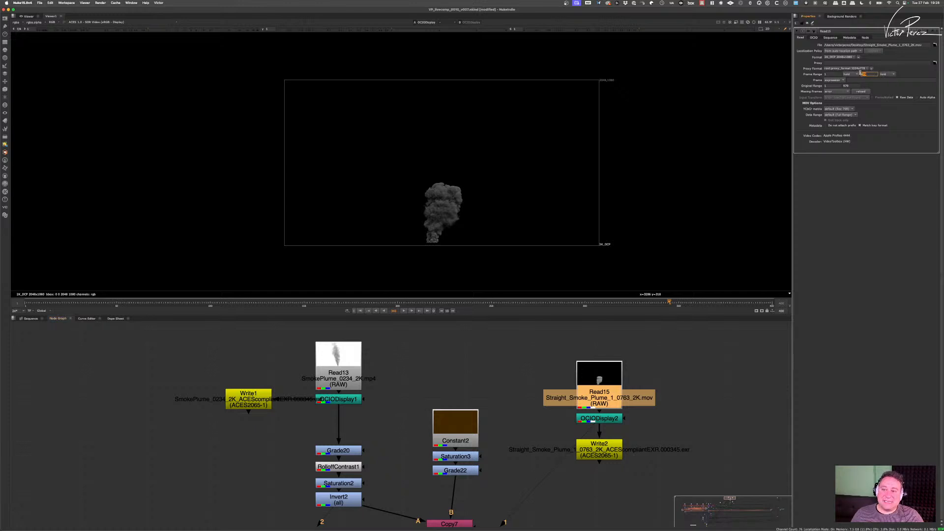
# - Limit Write2's render to a frame range starting at 1 and ending at the last frame of the Read15 clip
pyautogui.doubleClick(621, 450)
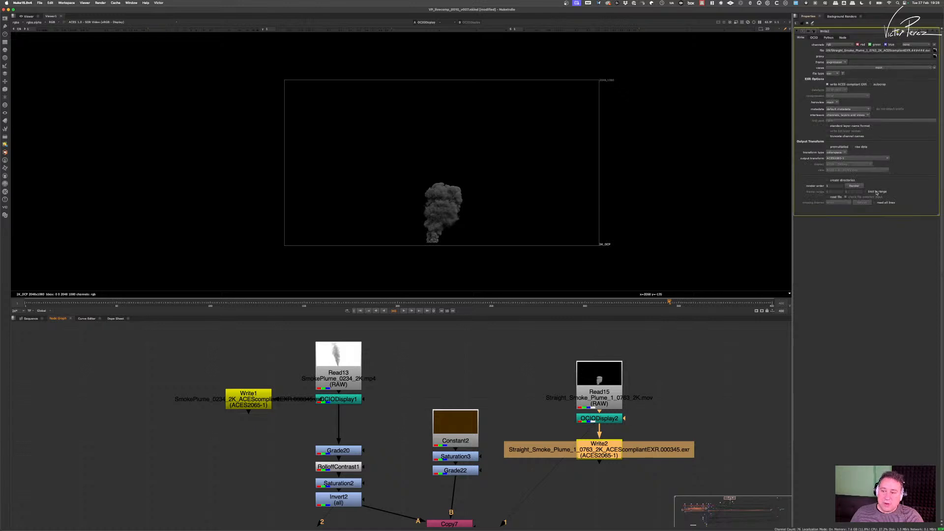
pyautogui.click(866, 191)
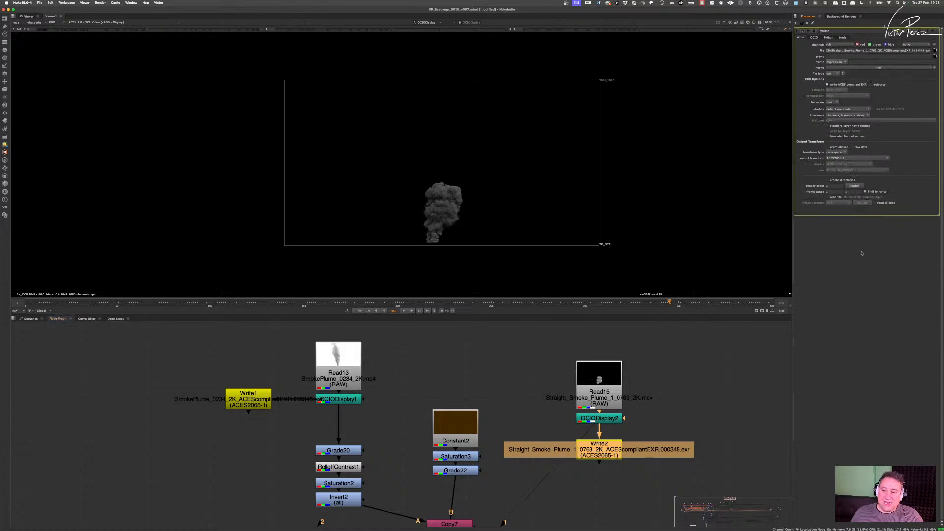
pyautogui.doubleClick(853, 192)
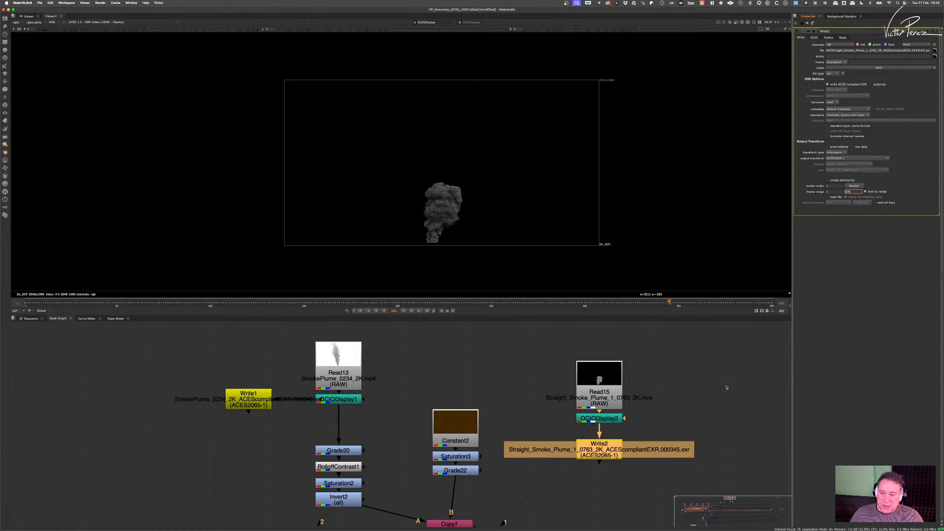
pyautogui.click(920, 180)
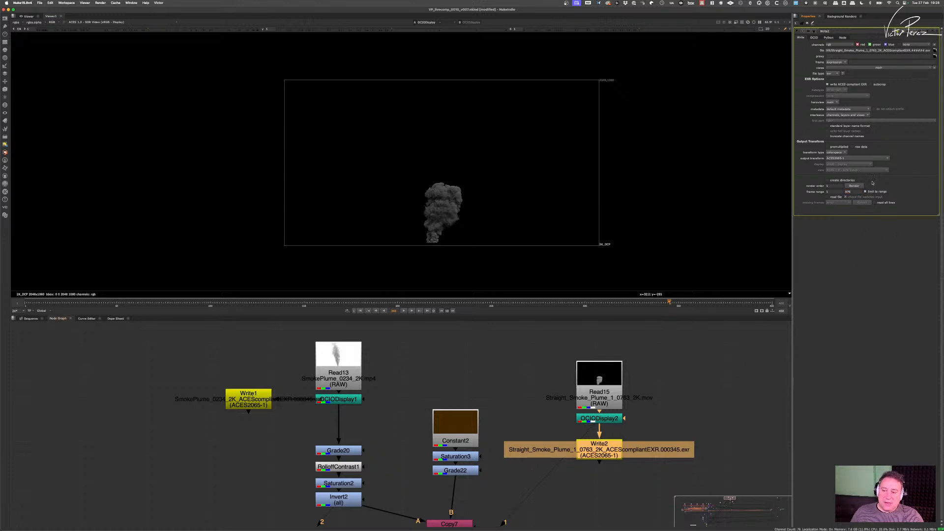
pyautogui.doubleClick(829, 191)
pyautogui.write('1')
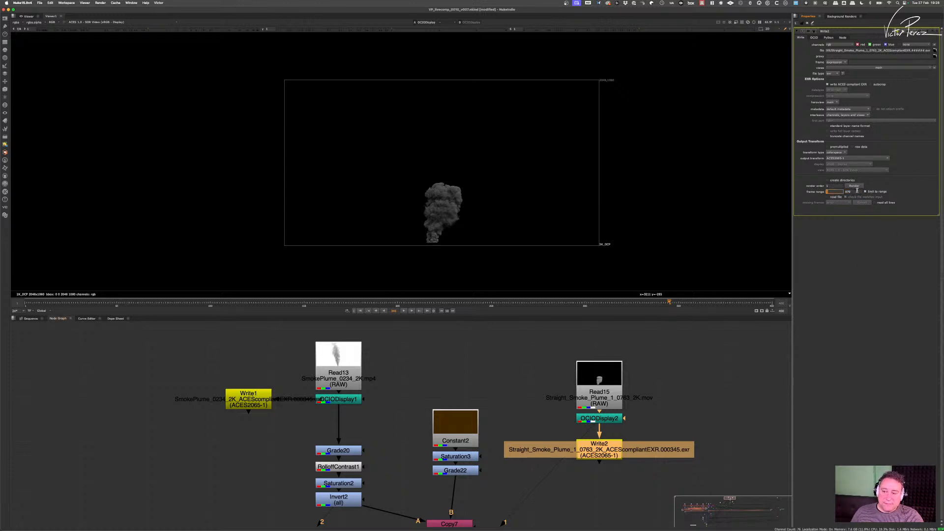
pyautogui.press('Tab')
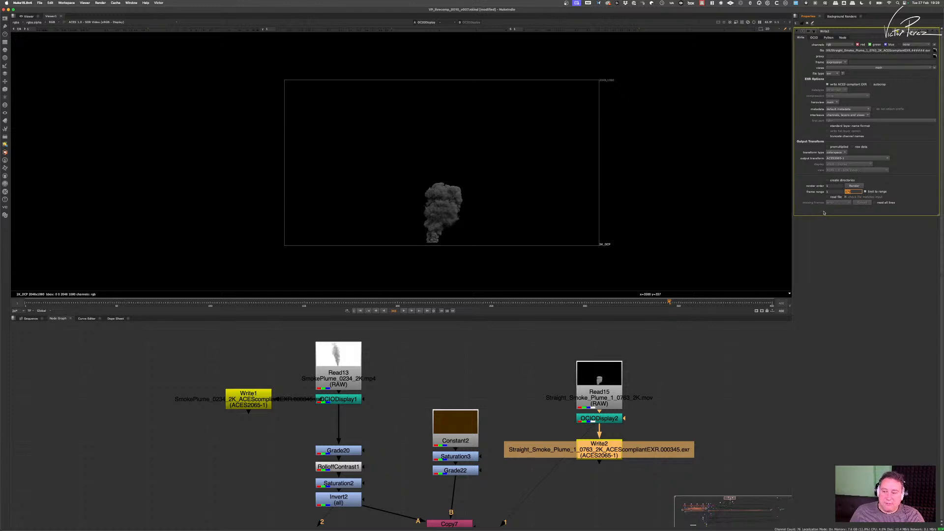
pyautogui.click(834, 192)
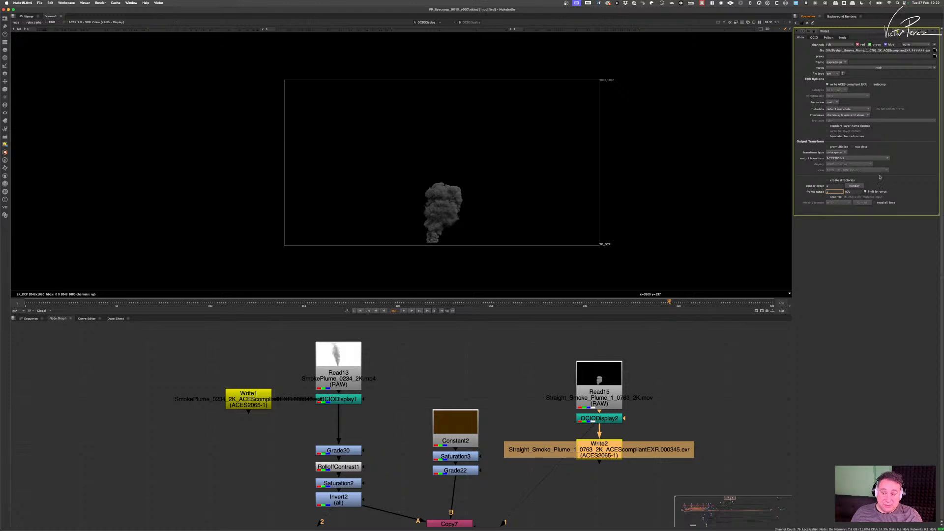
# - Limit Write1's render to a frame range whose last frame is copied from the Read13 clip
pyautogui.click(327, 380)
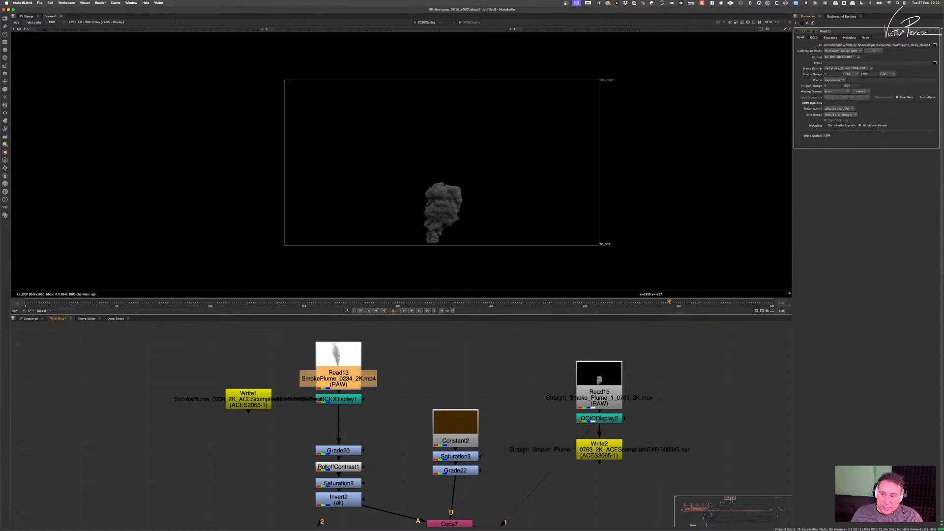
pyautogui.doubleClick(869, 73)
pyautogui.press('super+c')
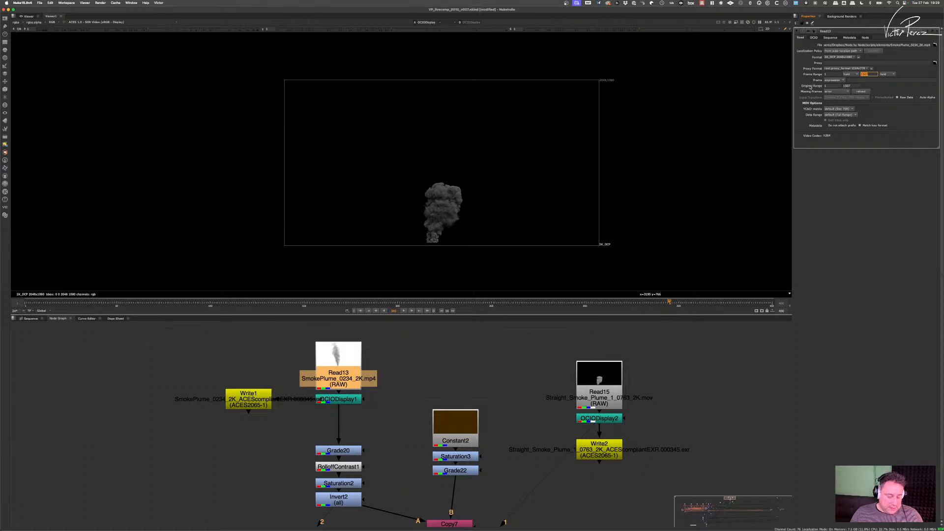
pyautogui.click(248, 396)
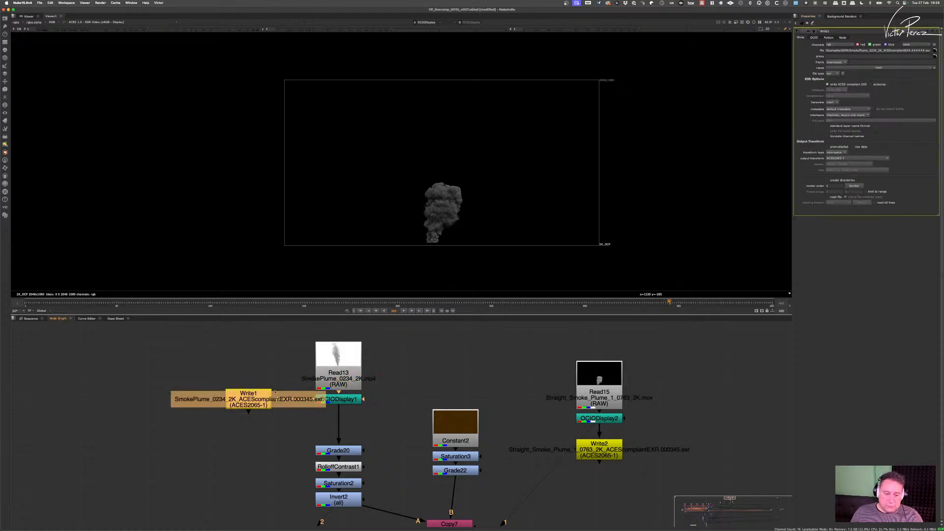
pyautogui.click(866, 192)
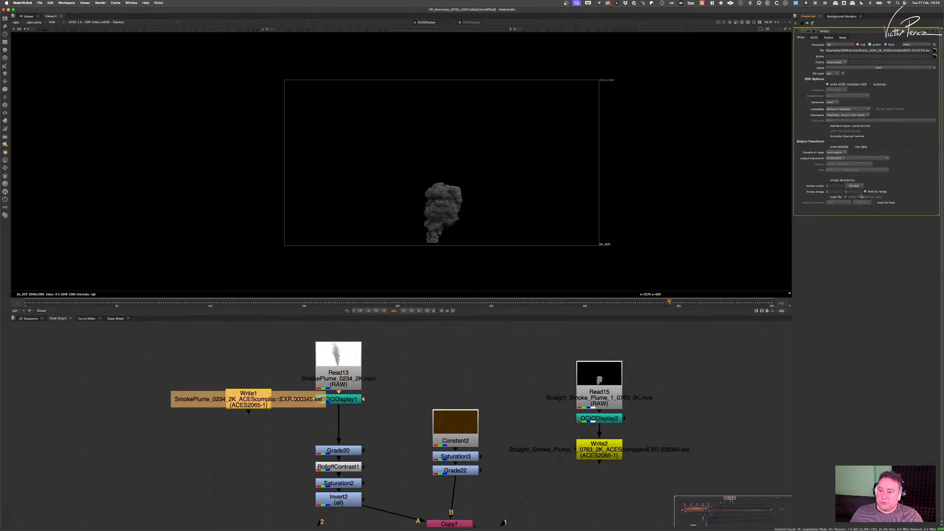
pyautogui.press('super+v')
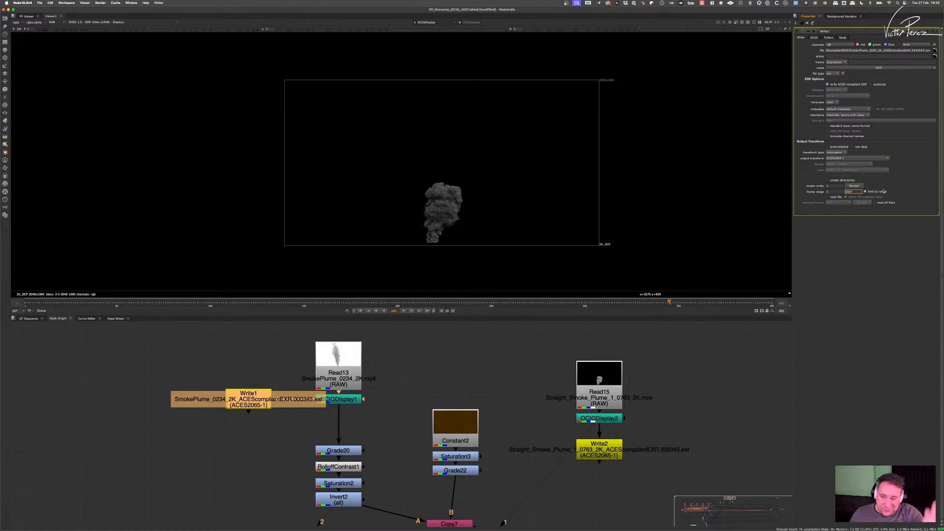
pyautogui.click(898, 191)
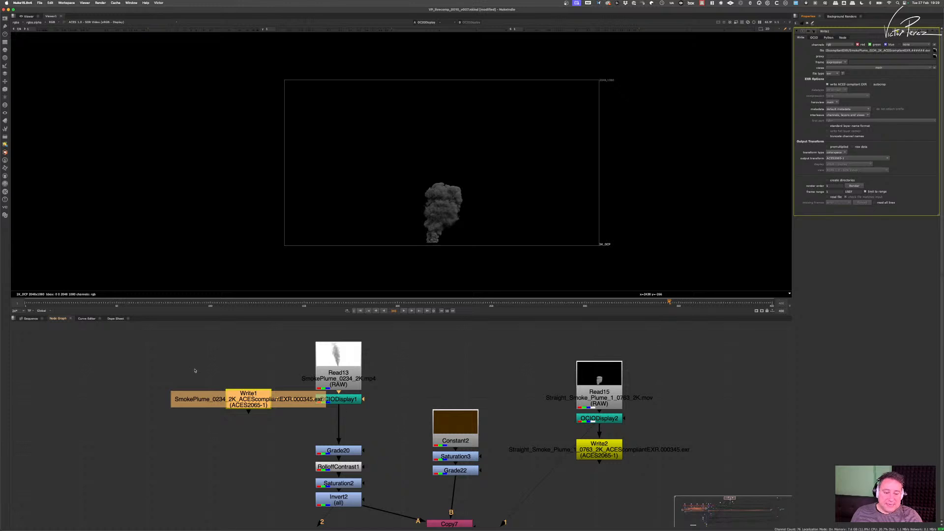
# - Render the Write1 and Write2 nodes together, using the input frame range option
pyautogui.keyDown('shift'); pyautogui.click(609, 447); pyautogui.keyUp('shift')
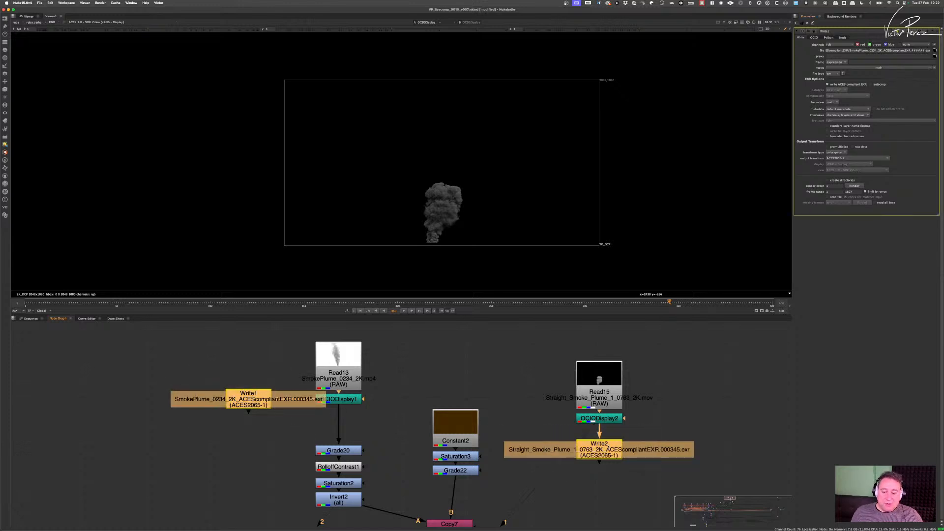
pyautogui.click(100, 3)
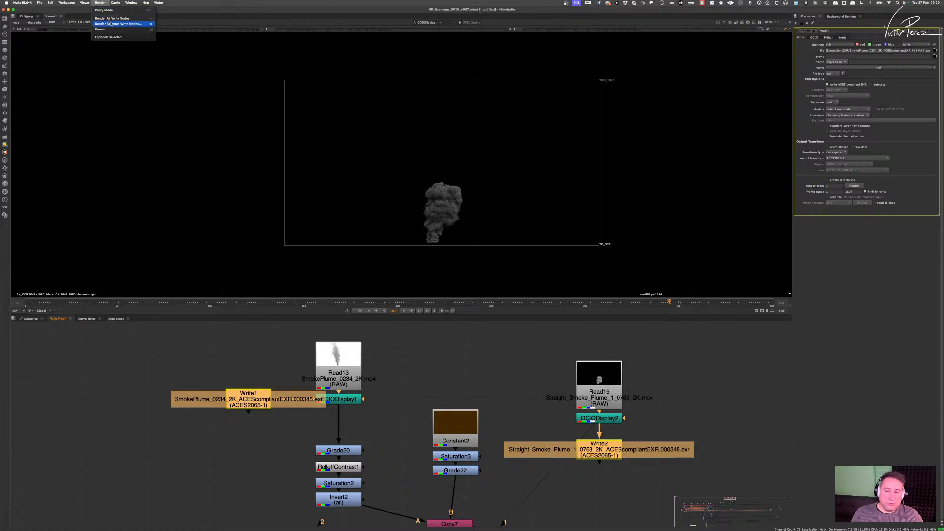
pyautogui.click(112, 24)
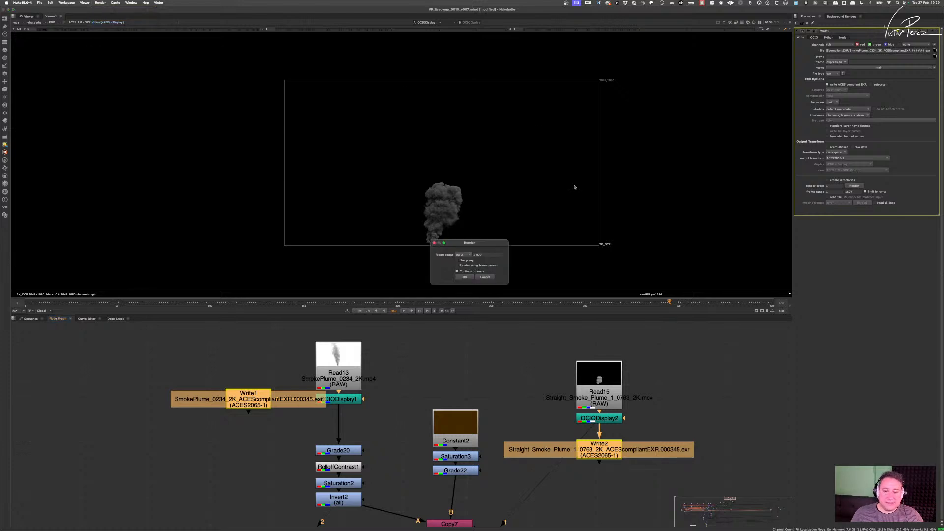
pyautogui.moveTo(488, 253); pyautogui.dragTo(476, 255)
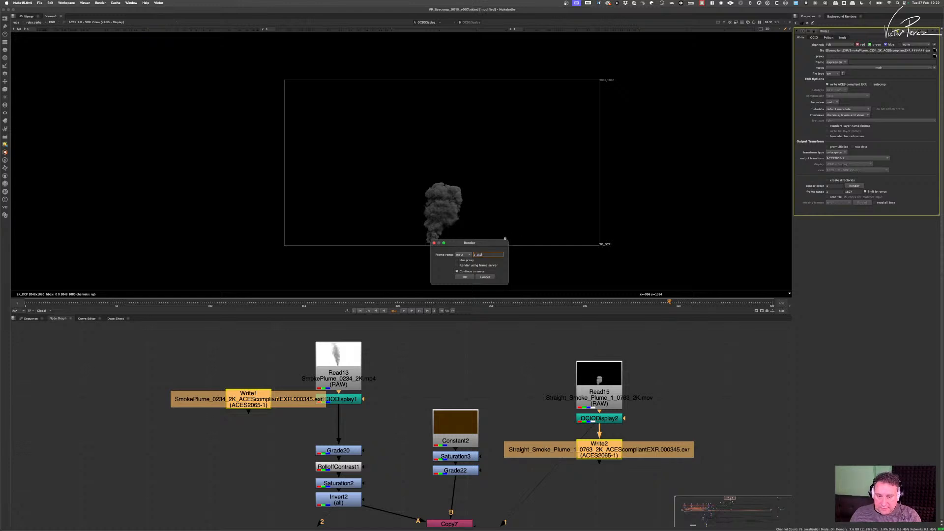
pyautogui.click(466, 278)
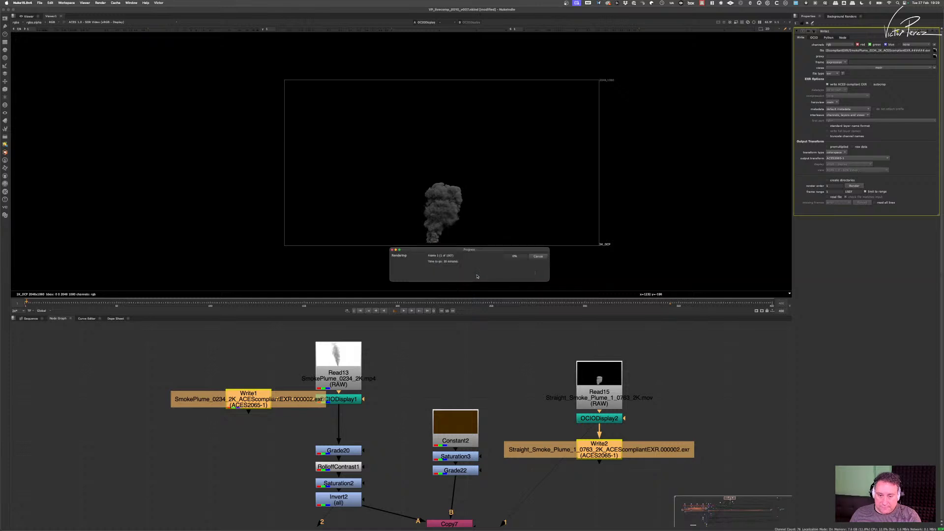
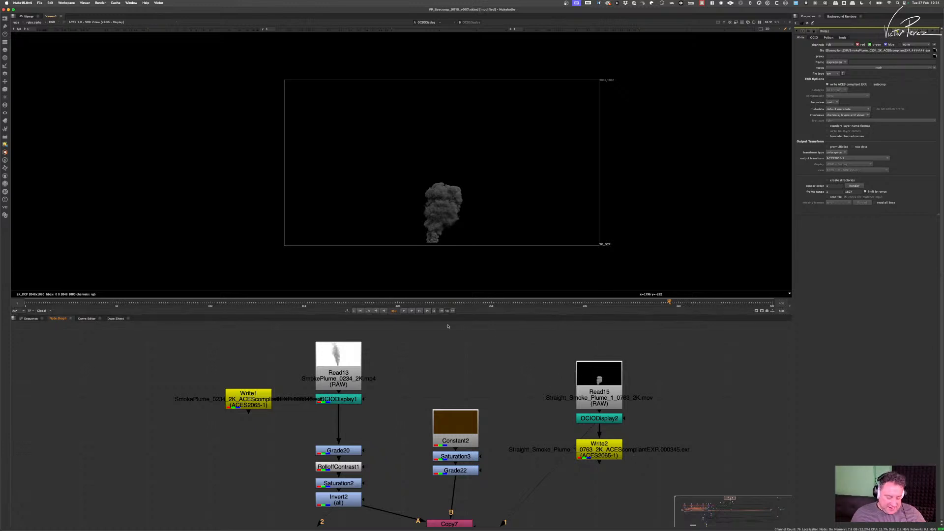
# - Read in the rendered Straight_Smoke_Plume_1_0763_2K_ACEScompliantEXR sequence and place its node beside Read15
pyautogui.scroll(-3, 281, 405)
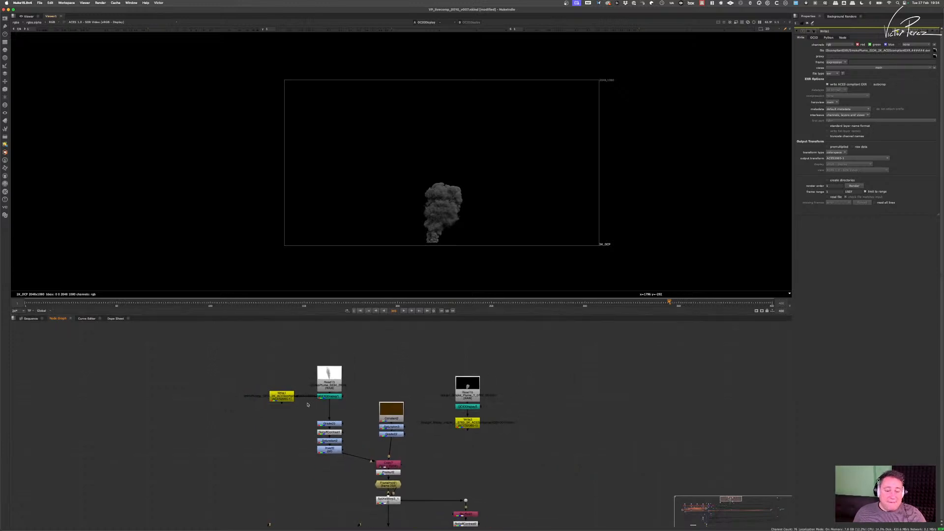
pyautogui.scroll(4, 332, 420)
pyautogui.moveTo(333, 420); pyautogui.dragTo(369, 426, button='middle')
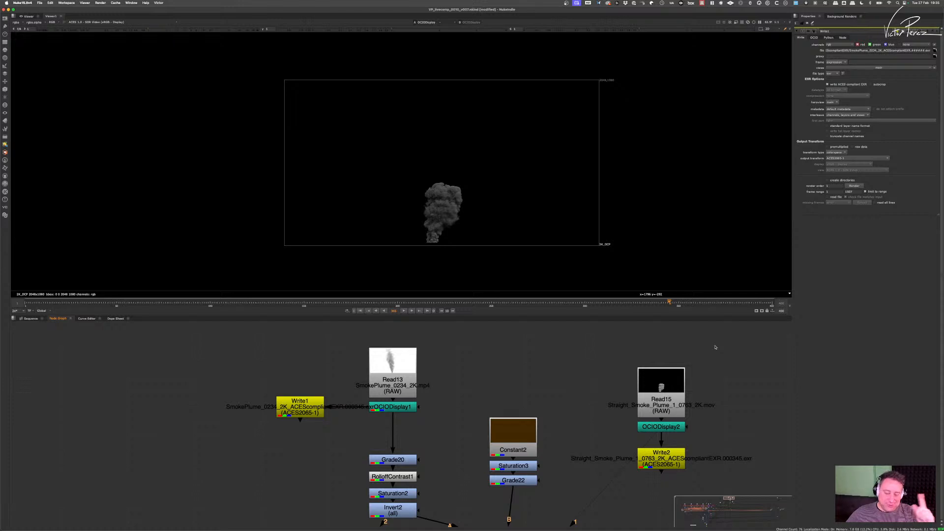
pyautogui.moveTo(340, 410); pyautogui.dragTo(467, 413, button='middle')
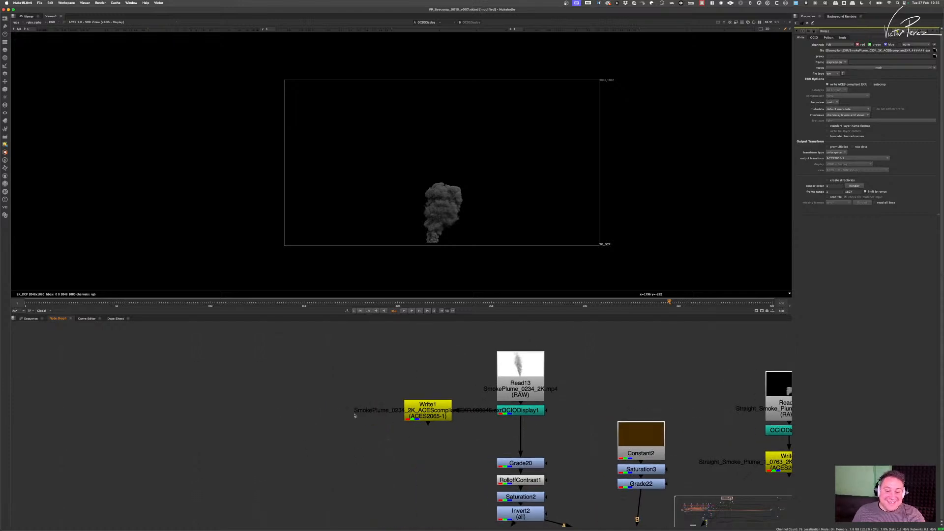
pyautogui.press('r')
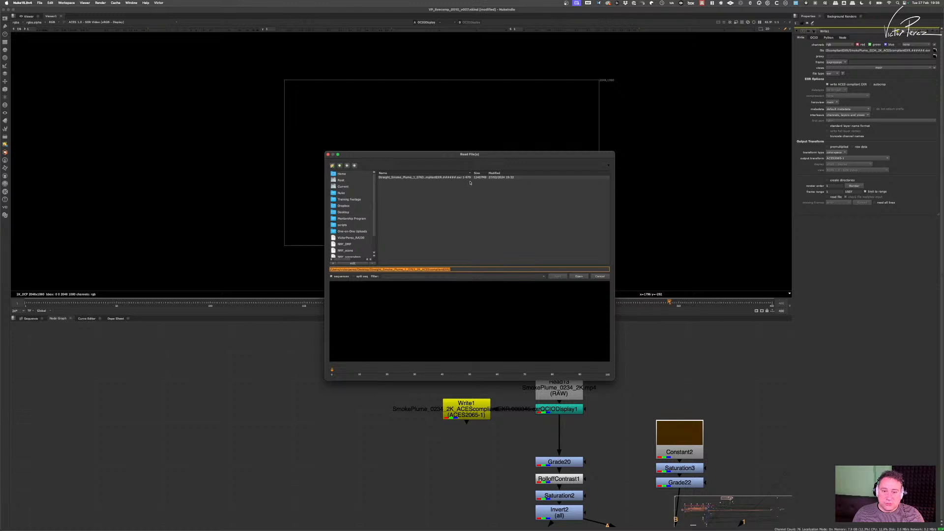
pyautogui.click(447, 177)
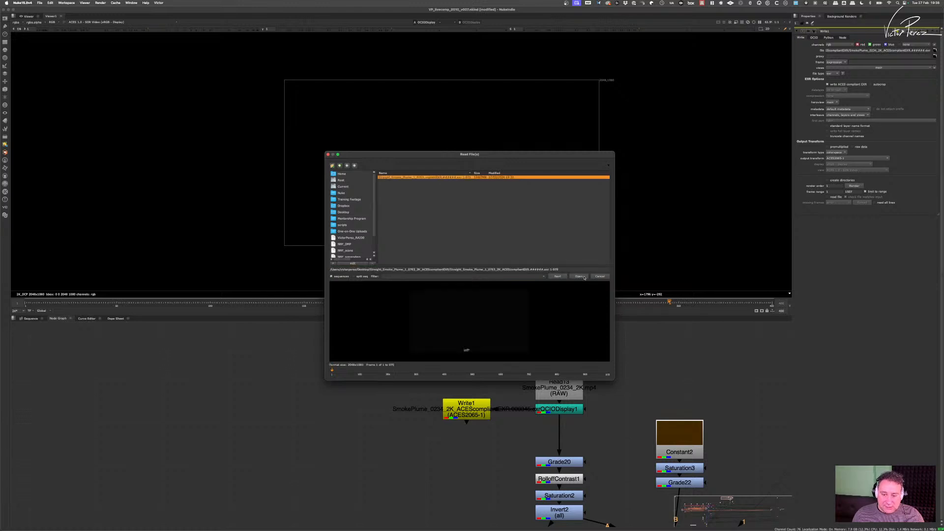
pyautogui.click(579, 276)
pyautogui.moveTo(350, 426); pyautogui.dragTo(616, 385)
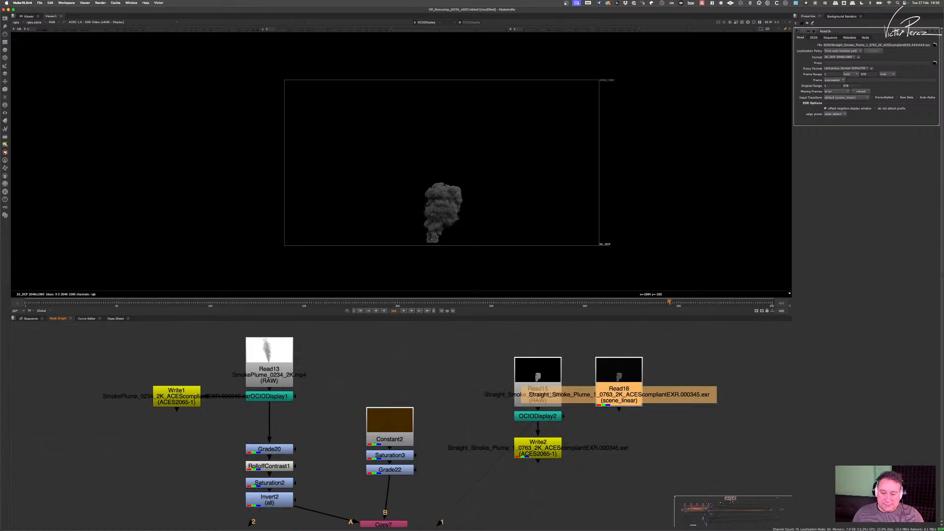
# - Read in the SmokePlume_0234_2K_ACEScompliantEXR sequence from its Desktop folder and place its node beside Write1
pyautogui.moveTo(62, 370); pyautogui.dragTo(226, 403, button='middle')
pyautogui.click(226, 403)
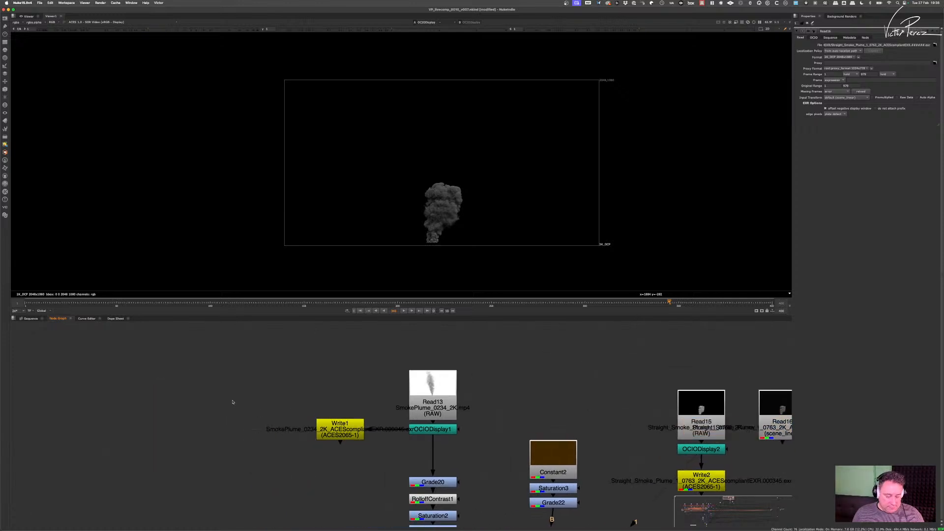
pyautogui.press('r')
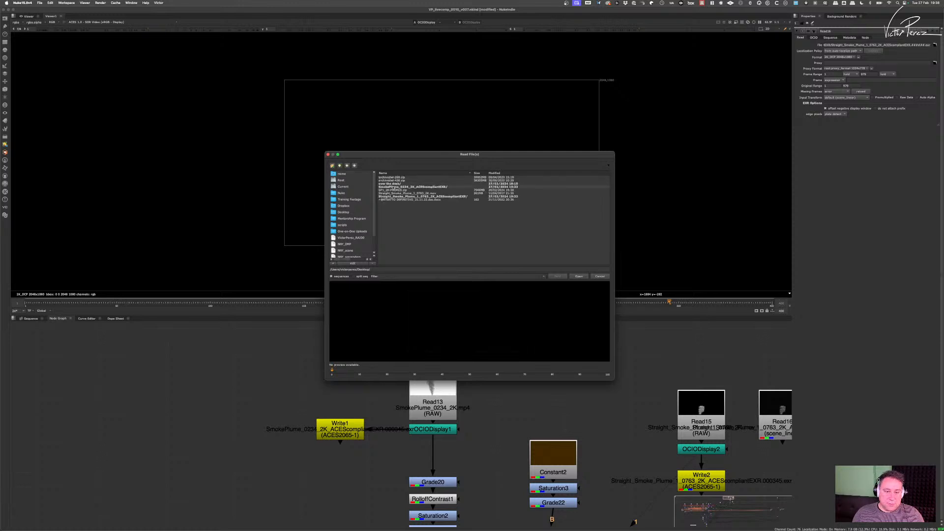
pyautogui.doubleClick(394, 187)
pyautogui.click(400, 177)
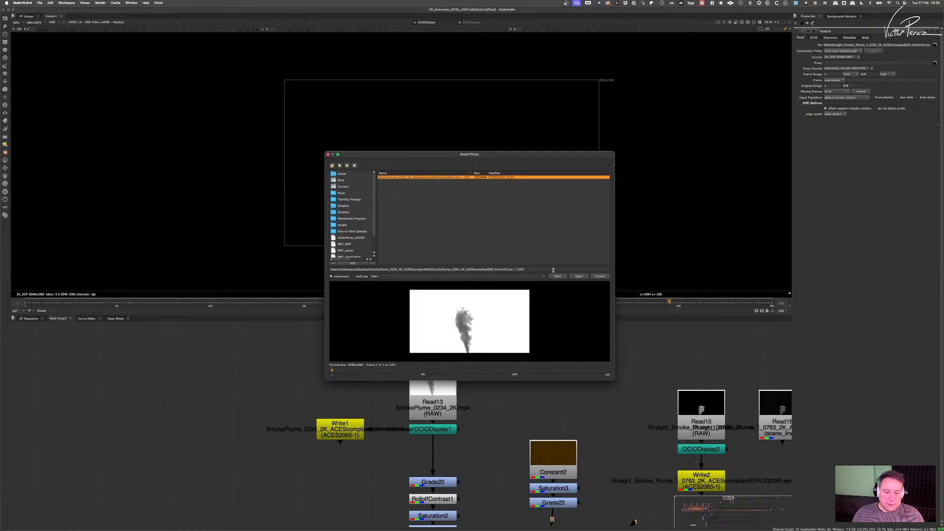
pyautogui.click(581, 277)
pyautogui.moveTo(236, 418); pyautogui.dragTo(268, 418)
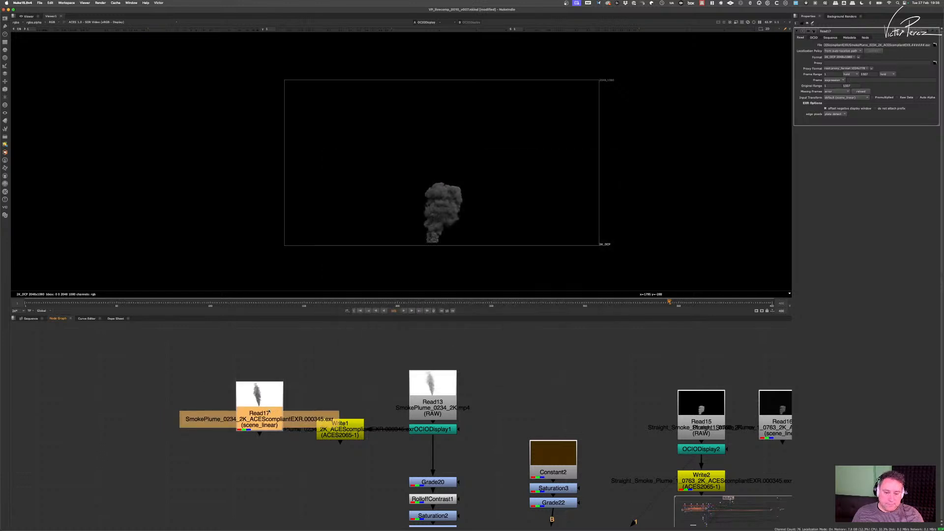
# - Compare the rendered SmokePlume_0234 EXR sequence with the OCIODisplay1 output in the viewer
pyautogui.press('1')
pyautogui.click(289, 418)
pyautogui.click(433, 430)
pyautogui.press('1')
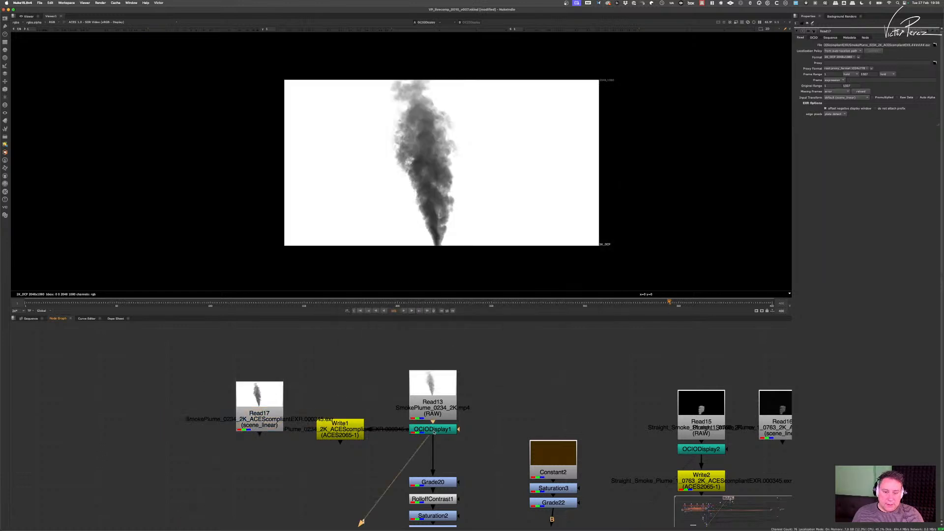
# - Shift Read17 slightly away from Write1 and set its input transform to aces_interchange (ACES2065-1)
pyautogui.moveTo(259, 408); pyautogui.dragTo(242, 423)
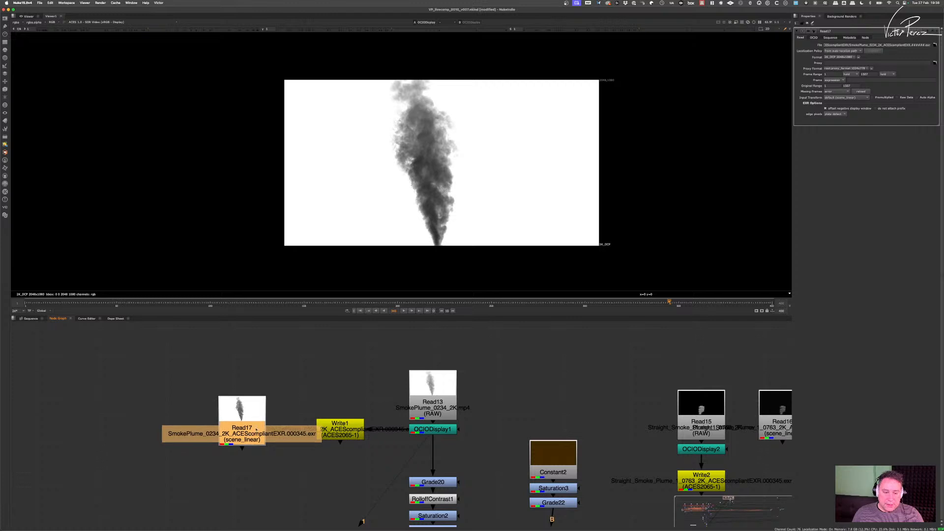
pyautogui.click(860, 98)
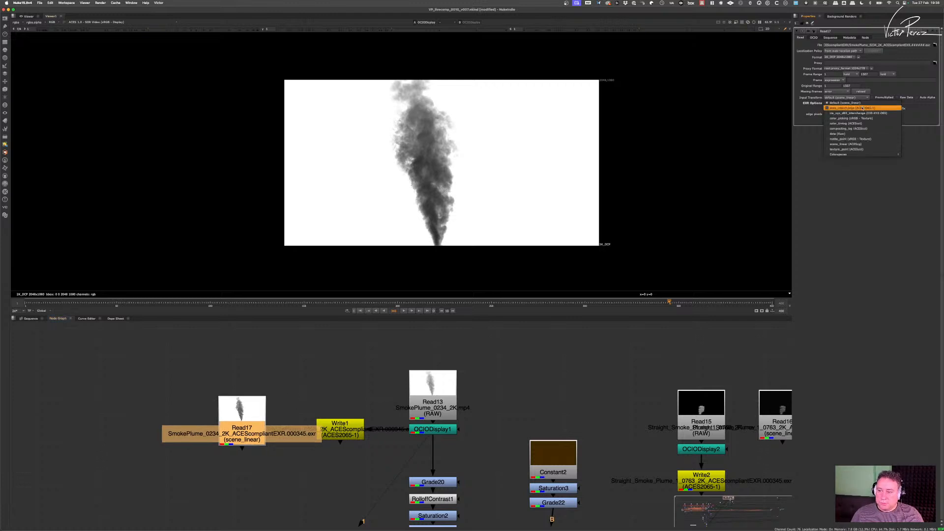
pyautogui.click(858, 108)
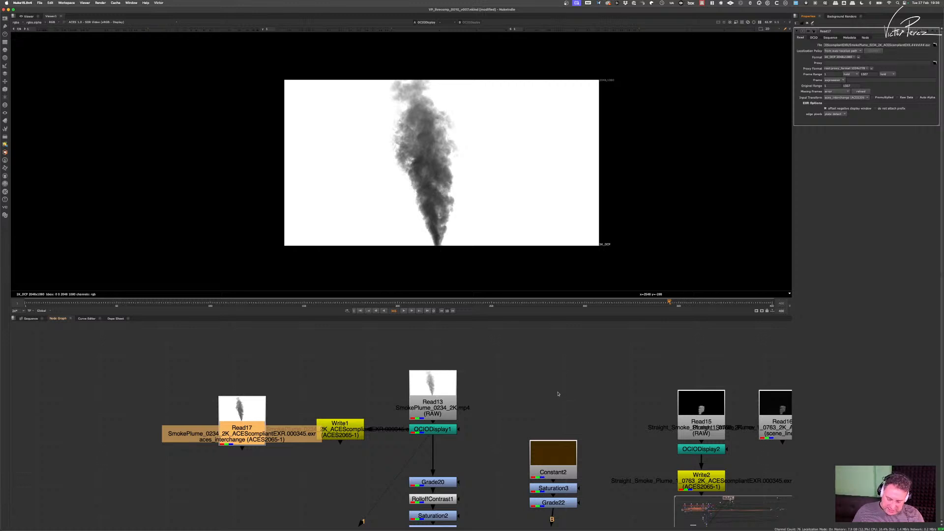
pyautogui.scroll(1, 232, 424)
pyautogui.scroll(8, 236, 431)
pyautogui.scroll(-5, 295, 416)
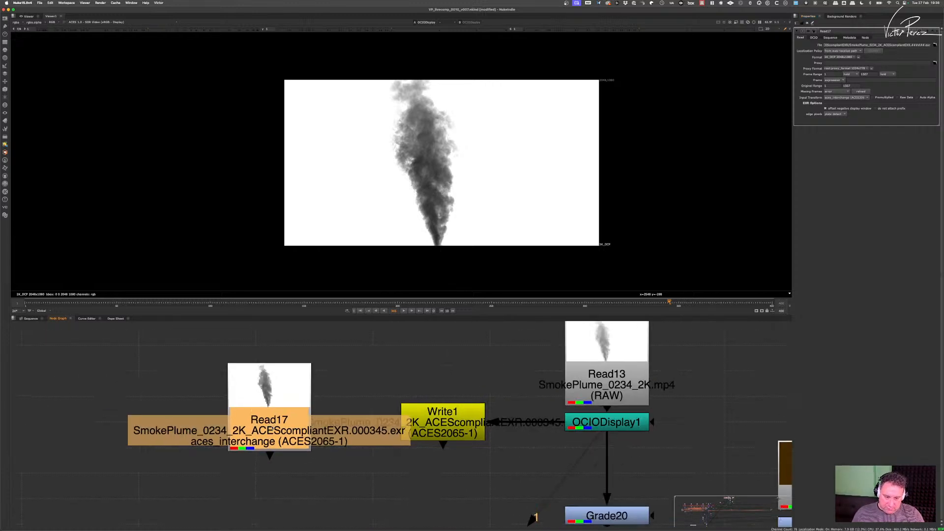
pyautogui.moveTo(315, 425); pyautogui.dragTo(327, 407, button='middle')
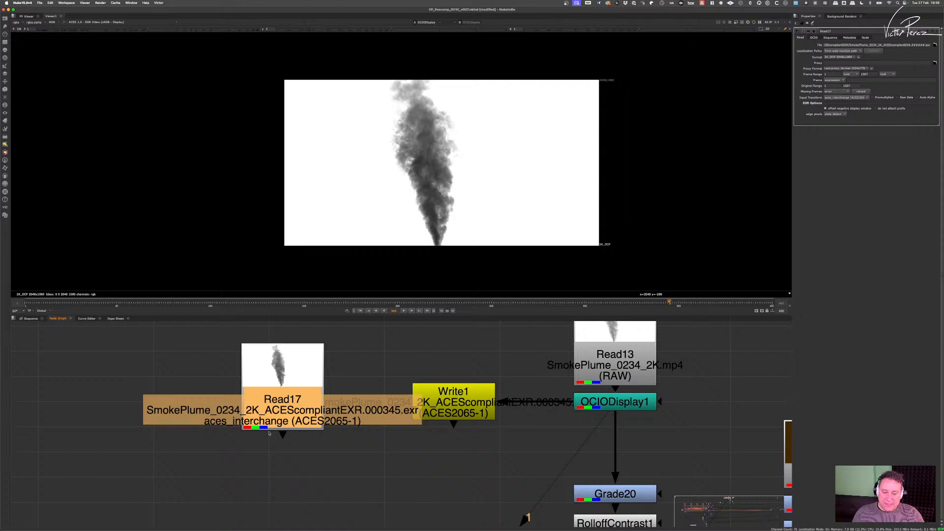
# - Move Read17 farther from Write1 and examine its EXR metadata with the key column widened, including the ACES image container flag
pyautogui.moveTo(305, 401); pyautogui.dragTo(235, 424)
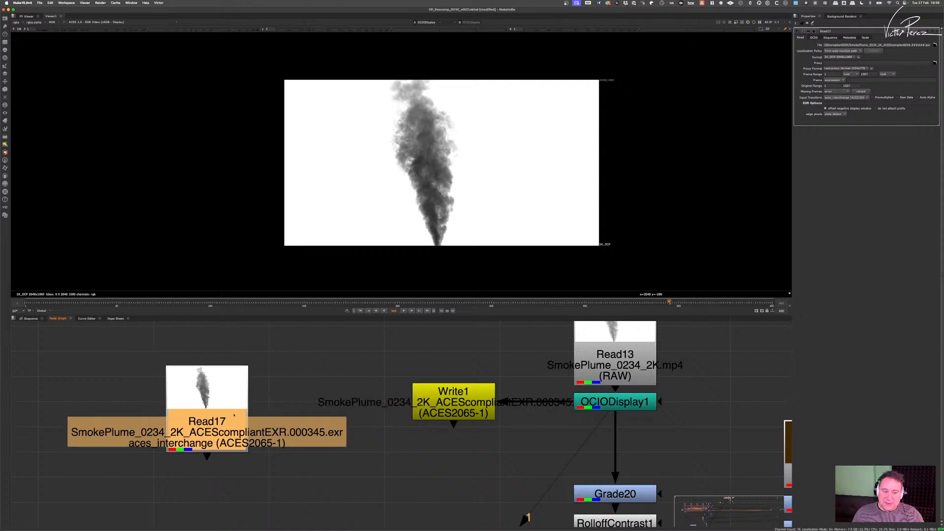
pyautogui.click(857, 38)
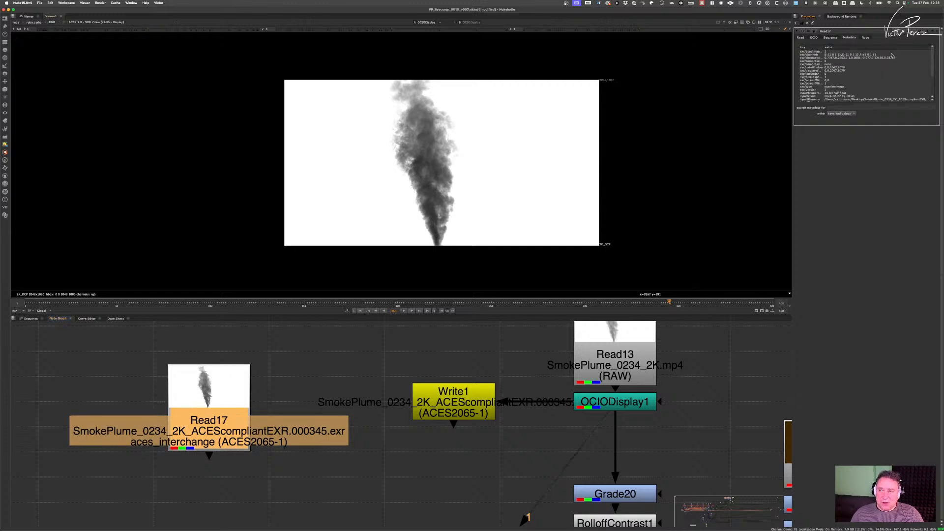
pyautogui.moveTo(823, 47); pyautogui.dragTo(847, 46)
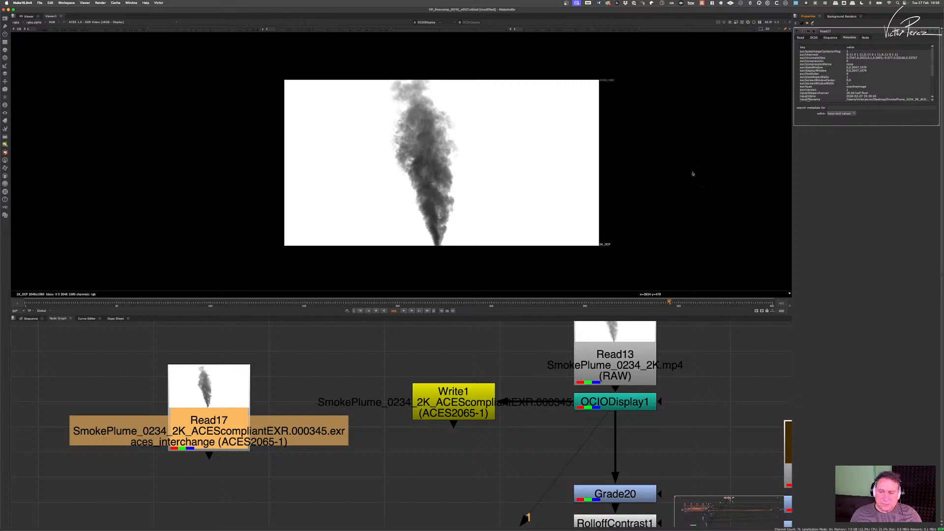
pyautogui.click(807, 52)
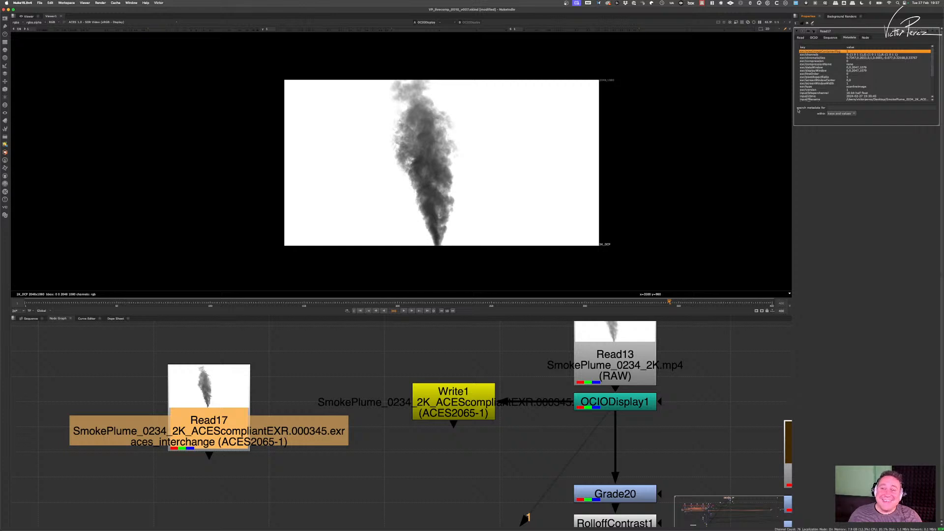
# - View Read16, set its input transform to aces_interchange (ACES2065-1), and move its node farther from Read15
pyautogui.scroll(-2, 647, 443)
pyautogui.moveTo(669, 442); pyautogui.dragTo(530, 421, button='middle')
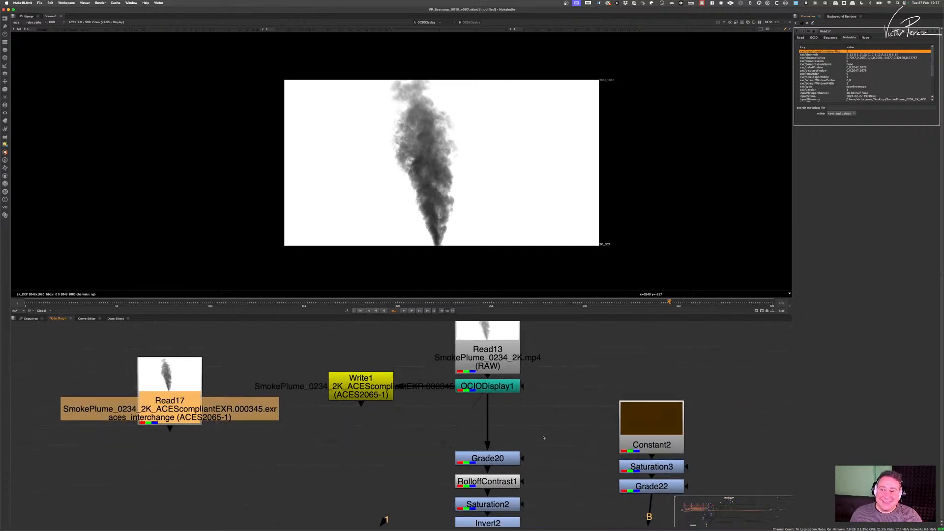
pyautogui.scroll(-3, 593, 447)
pyautogui.moveTo(598, 449); pyautogui.dragTo(516, 428, button='middle')
pyautogui.moveTo(746, 379); pyautogui.dragTo(617, 408, button='middle')
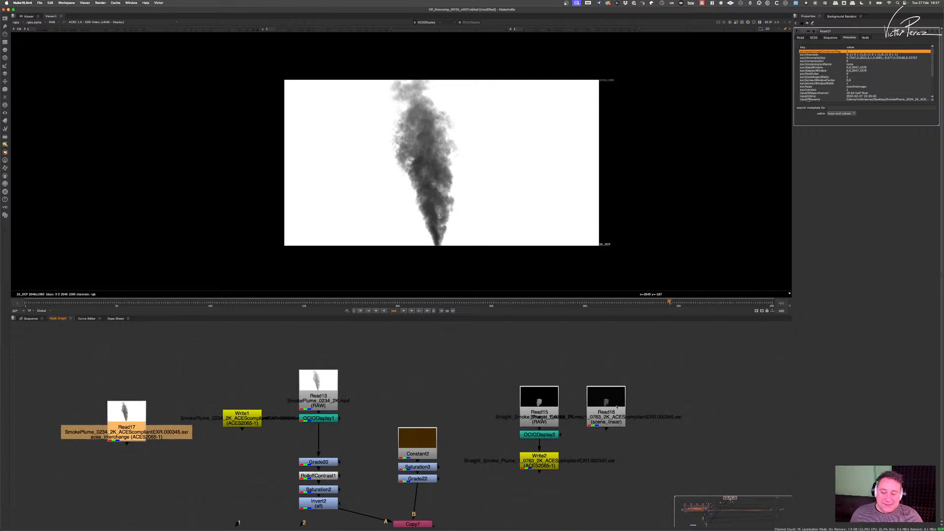
pyautogui.click(610, 408)
pyautogui.press('1')
pyautogui.doubleClick(610, 409)
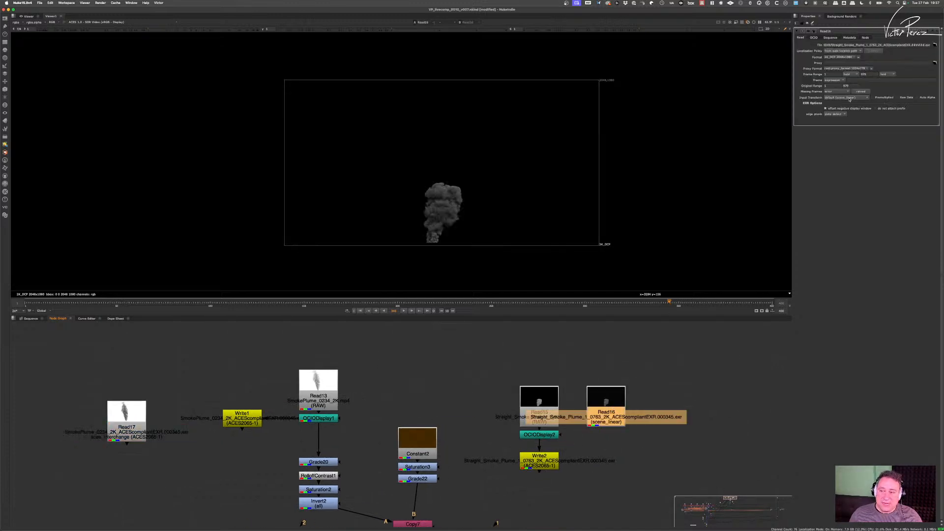
pyautogui.click(849, 98)
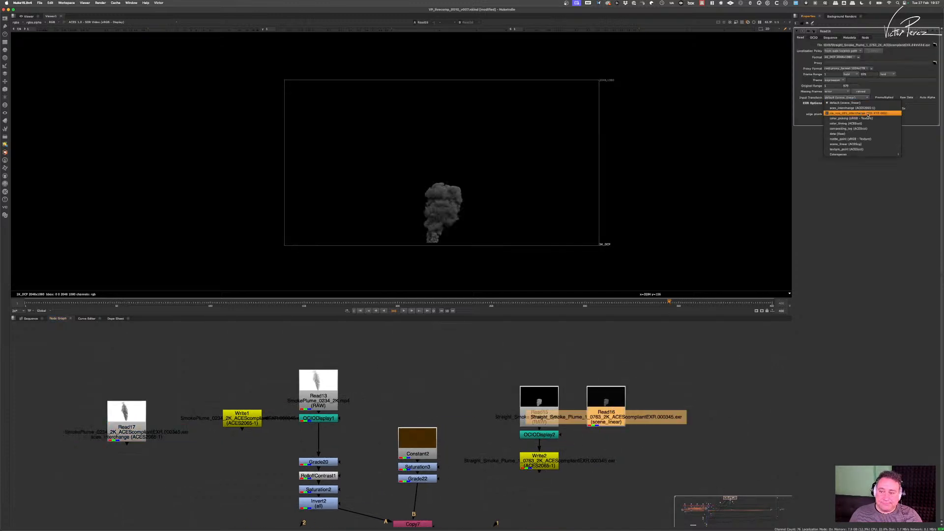
pyautogui.click(865, 108)
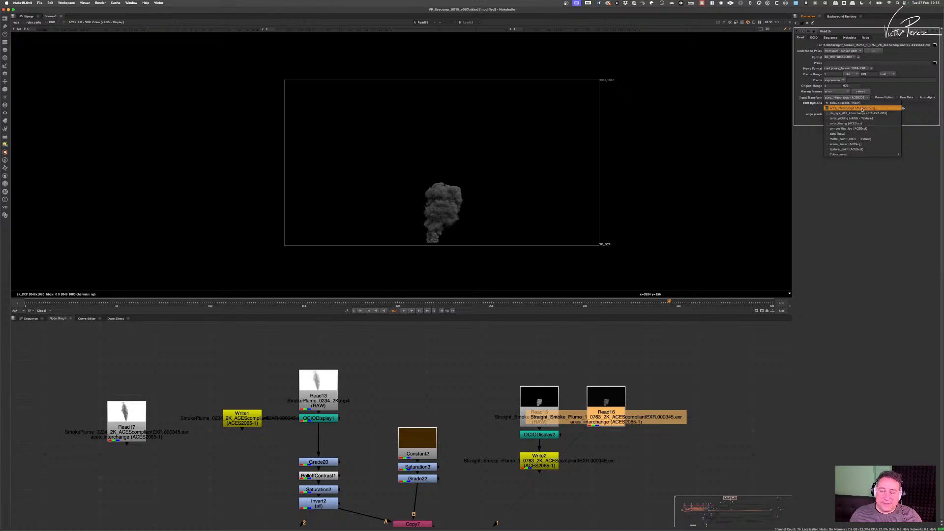
pyautogui.scroll(5, 623, 414)
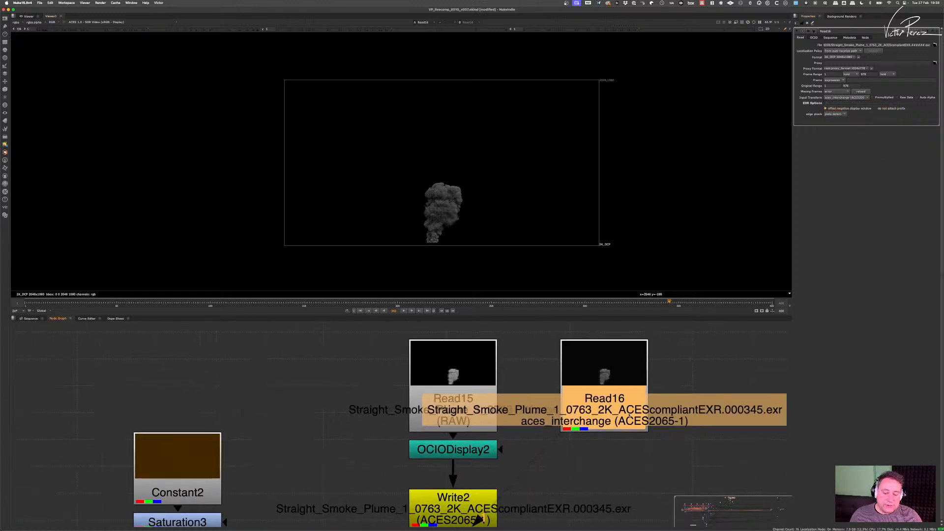
pyautogui.moveTo(568, 388); pyautogui.dragTo(642, 386)
pyautogui.moveTo(641, 387); pyautogui.dragTo(557, 376, button='middle')
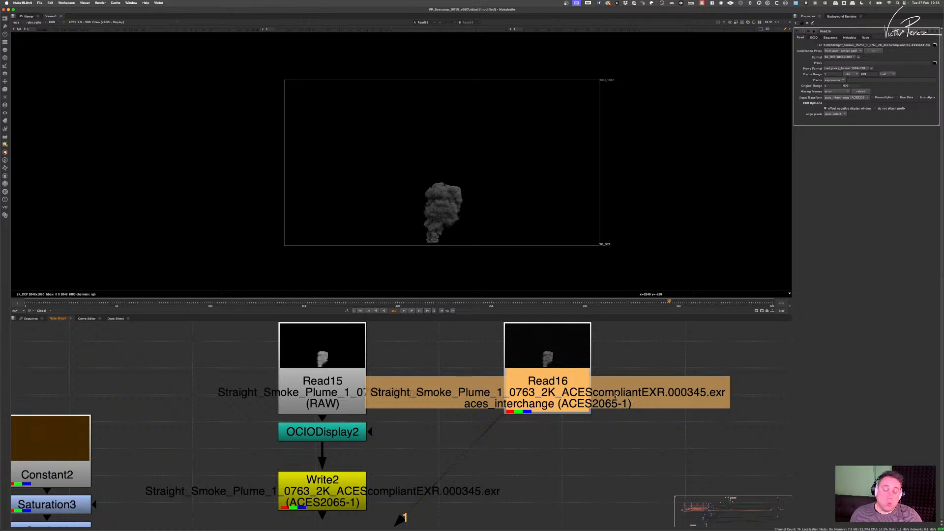
# - Examine Read17's colour space label and the input transform options offered for Read16
pyautogui.scroll(-5, 615, 396)
pyautogui.moveTo(173, 410); pyautogui.dragTo(484, 414, button='middle')
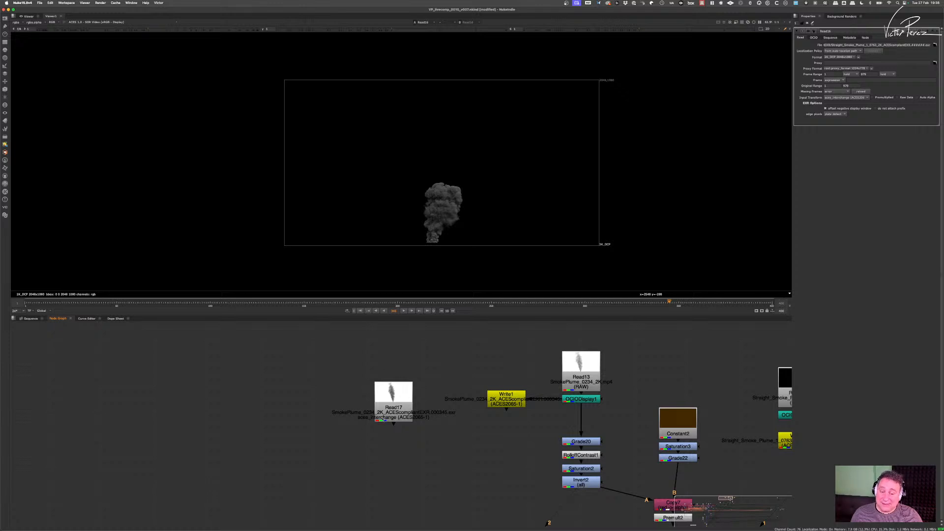
pyautogui.scroll(10, 384, 417)
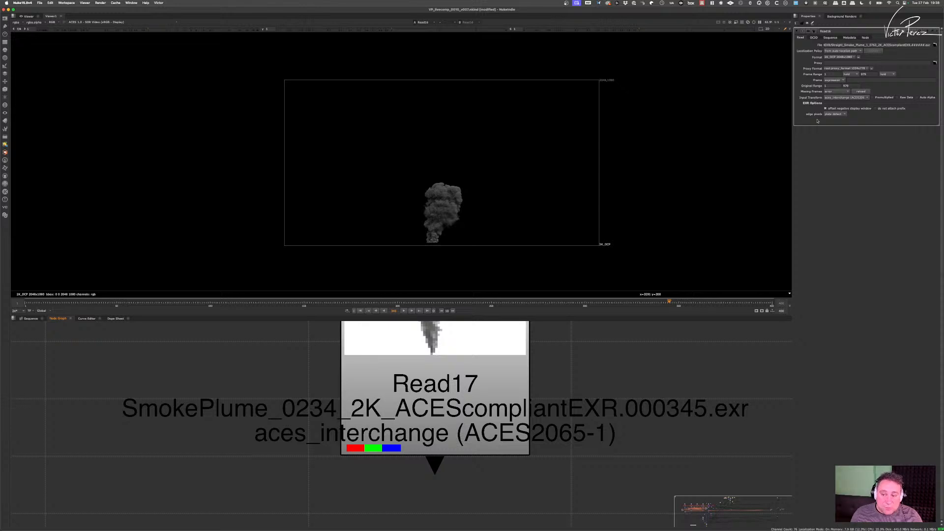
pyautogui.scroll(-10, 498, 426)
pyautogui.scroll(4, 503, 432)
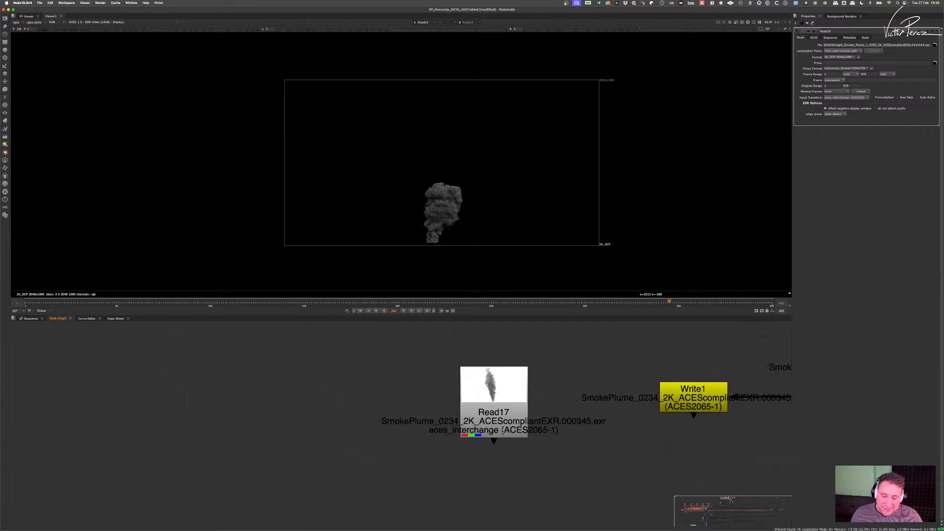
pyautogui.moveTo(507, 413); pyautogui.dragTo(462, 411, button='middle')
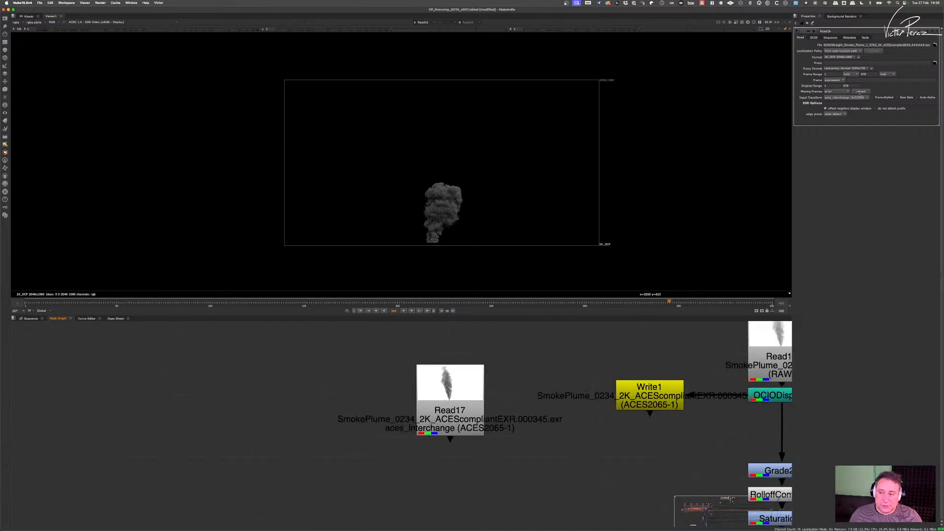
pyautogui.click(860, 97)
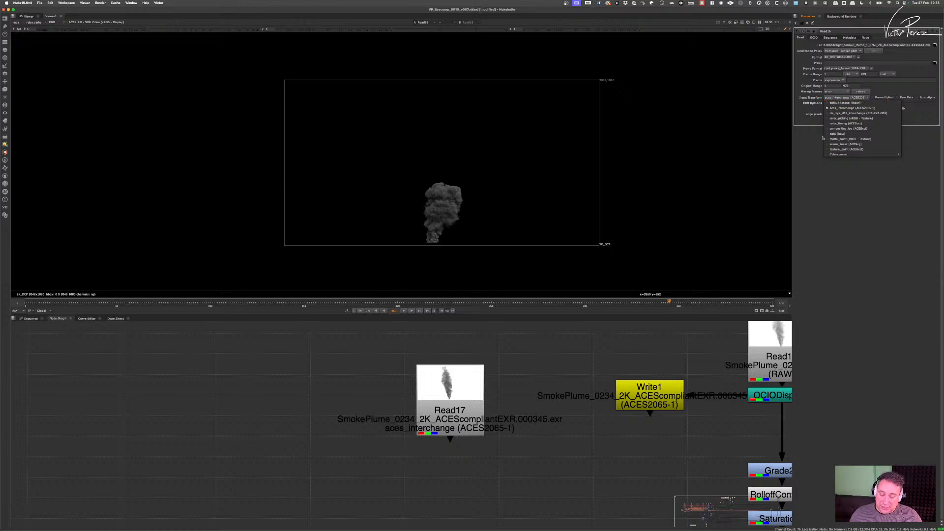
pyautogui.click(521, 409)
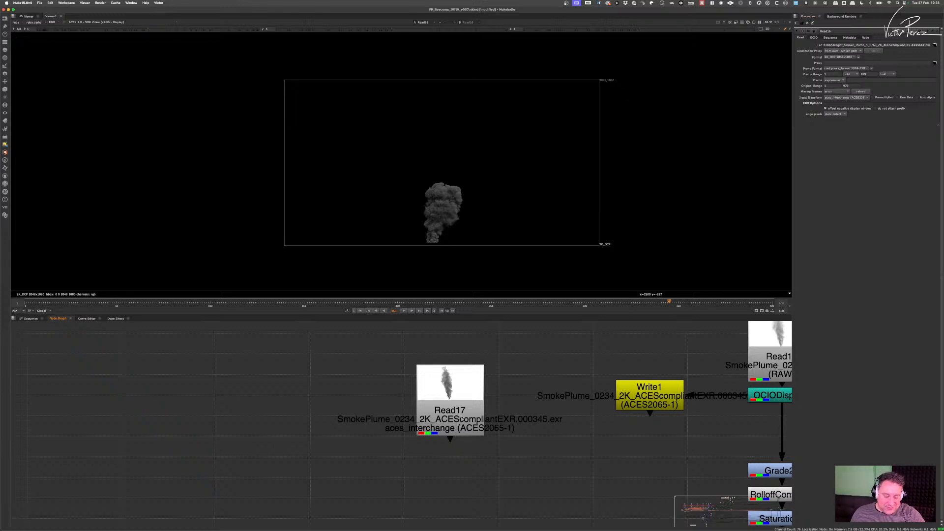
# - Move the Read15, OCIODisplay2 and Write2 group up out of the way and place Read16 below it
pyautogui.click(461, 419)
pyautogui.scroll(-6, 461, 416)
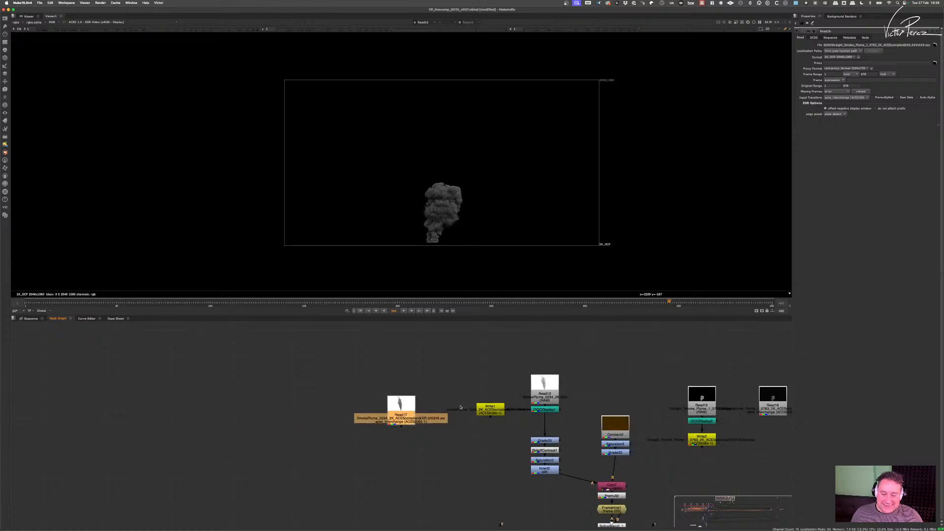
pyautogui.moveTo(460, 407); pyautogui.dragTo(389, 407, button='middle')
pyautogui.moveTo(707, 402); pyautogui.dragTo(690, 402)
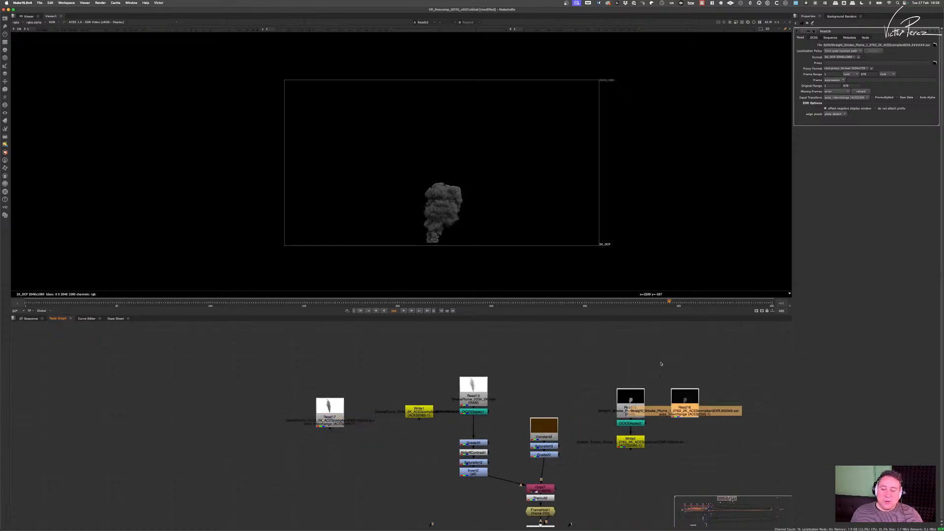
pyautogui.moveTo(661, 364); pyautogui.dragTo(601, 466)
pyautogui.moveTo(630, 407); pyautogui.dragTo(673, 327)
pyautogui.moveTo(686, 401); pyautogui.dragTo(660, 417)
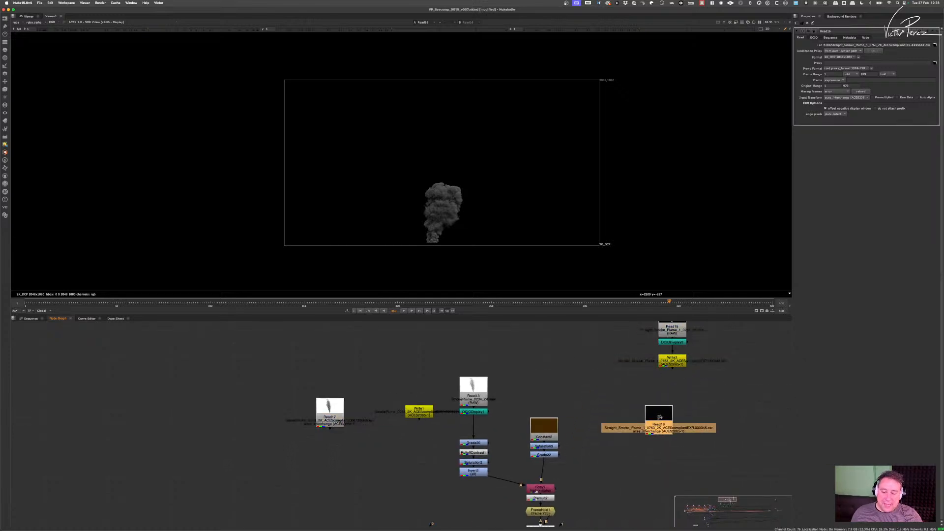
# - View Read16 and check the rendered Straight_Smoke_Plume sequence at several frames across the timeline
pyautogui.click(649, 406)
pyautogui.click(335, 303)
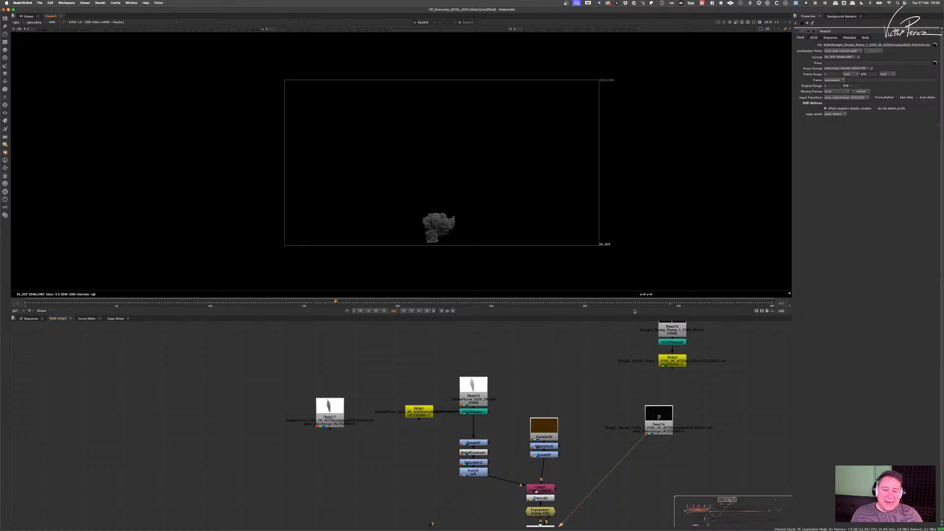
pyautogui.click(666, 302)
pyautogui.click(158, 302)
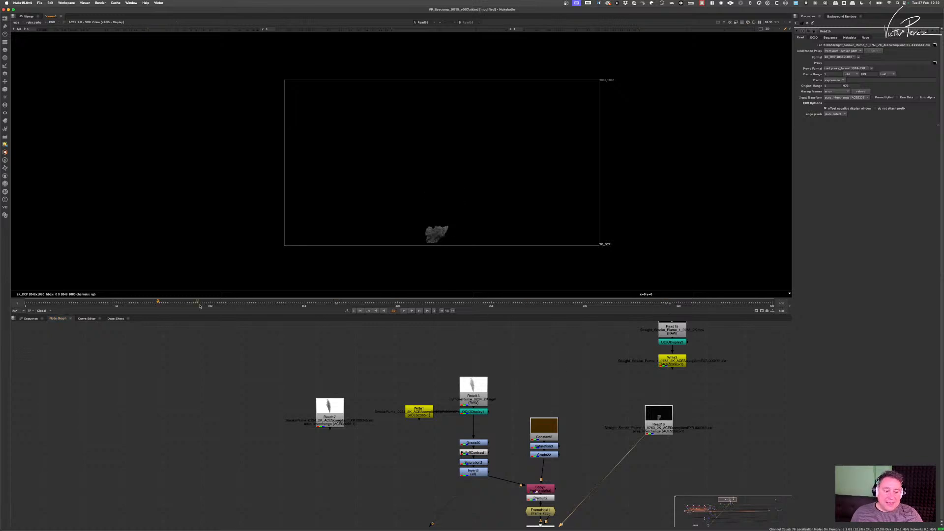
pyautogui.click(569, 304)
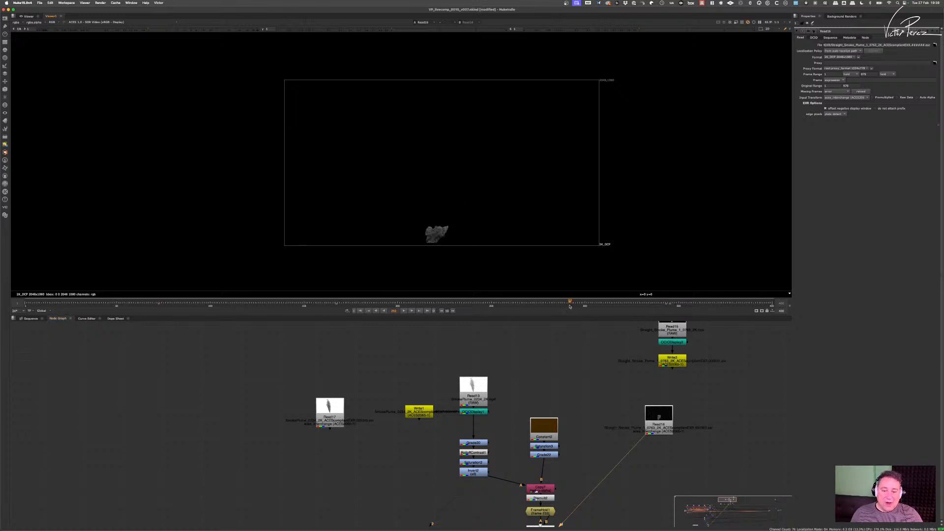
pyautogui.click(88, 302)
pyautogui.moveTo(376, 303); pyautogui.dragTo(547, 303)
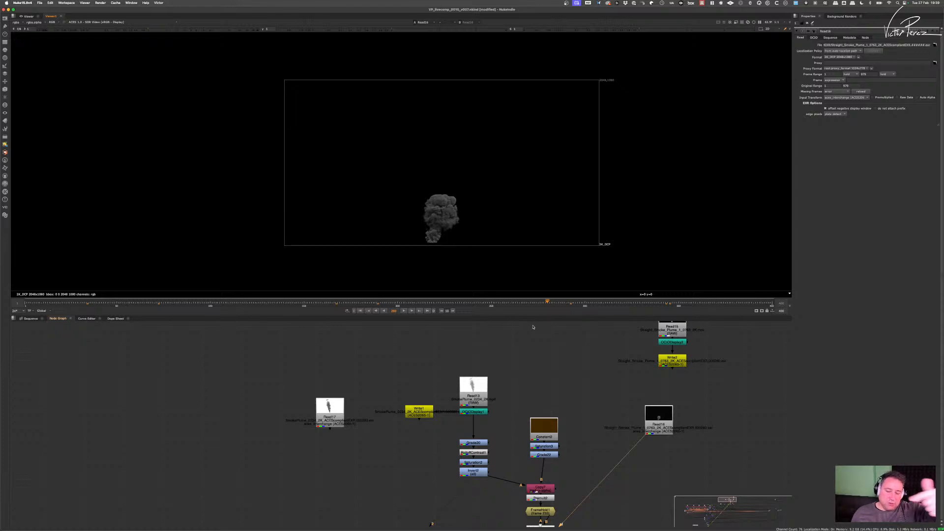
# - View the original Read15 clip and its OCIODisplay2 output, checking the converted smoke at several frames
pyautogui.moveTo(650, 325); pyautogui.dragTo(639, 366, button='middle')
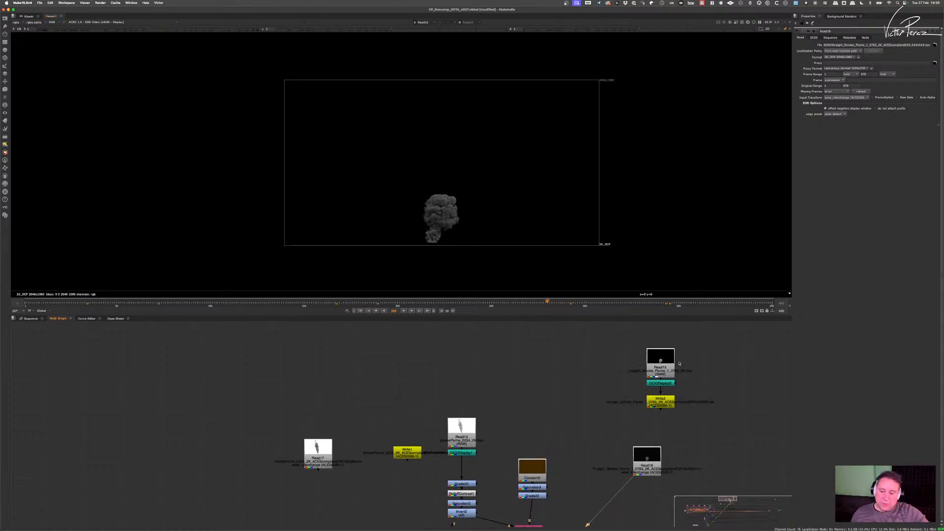
pyautogui.scroll(3, 664, 374)
pyautogui.scroll(-3, 691, 359)
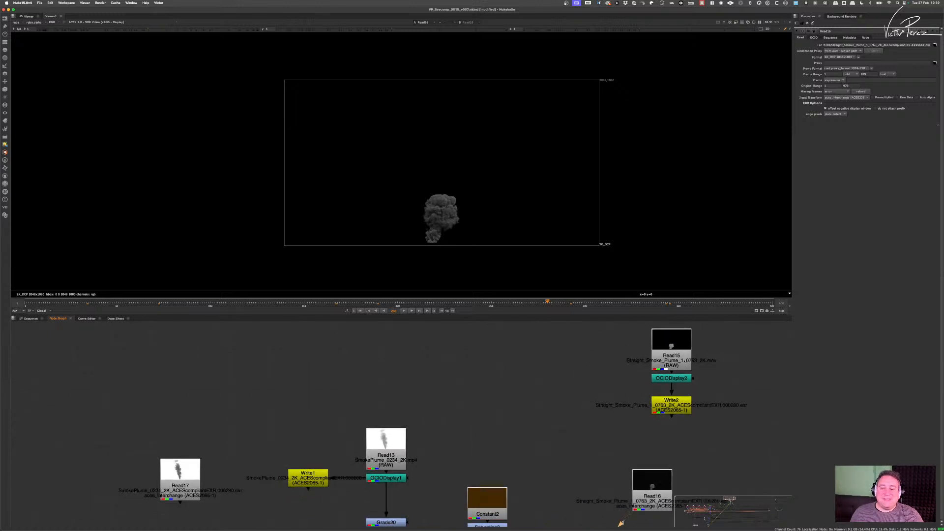
pyautogui.scroll(2, 646, 407)
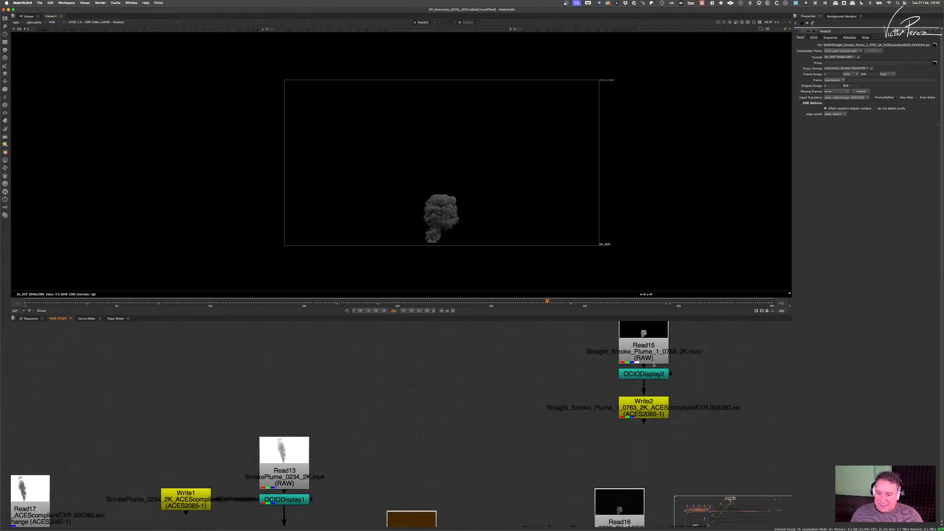
pyautogui.moveTo(645, 407); pyautogui.dragTo(637, 416, button='middle')
pyautogui.click(635, 361)
pyautogui.press('1')
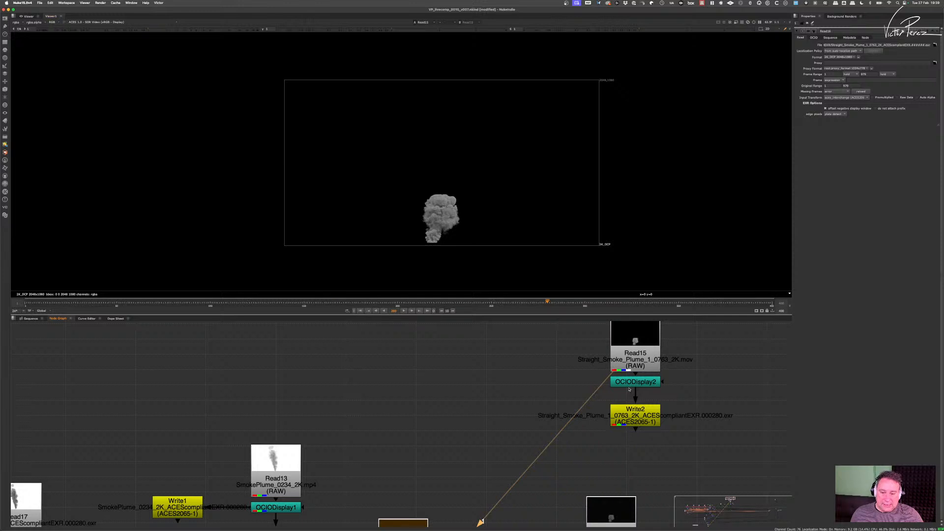
pyautogui.click(627, 381)
pyautogui.press('1')
pyautogui.click(169, 302)
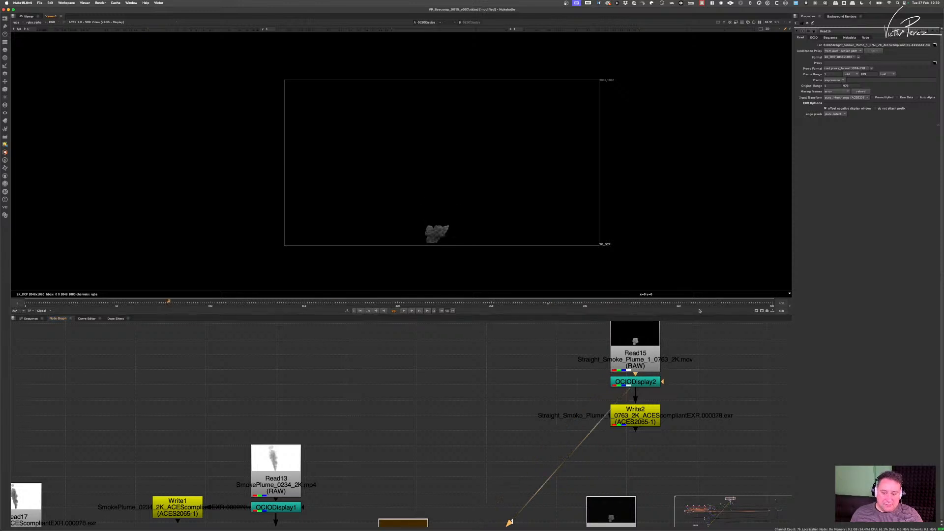
pyautogui.click(715, 302)
pyautogui.click(472, 302)
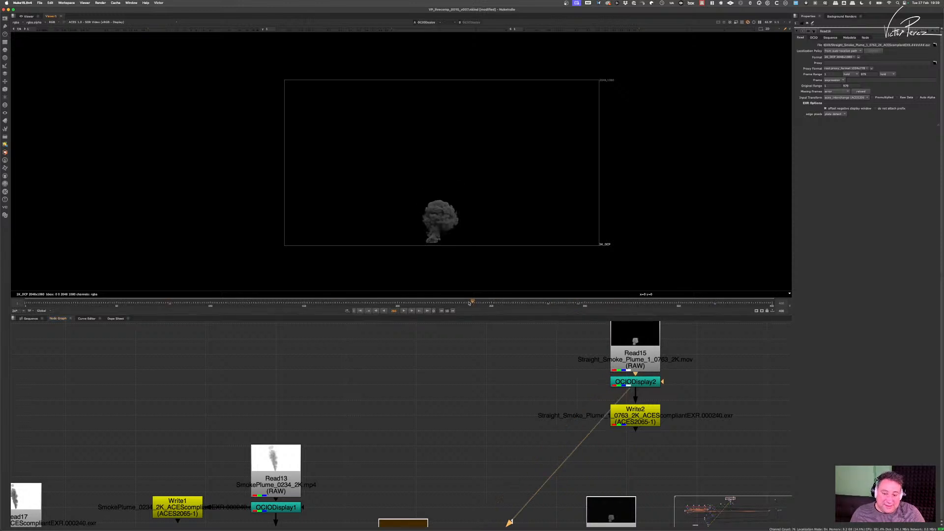
# - Move Read16 slightly aside and disable the Read15, OCIODisplay2 and Write2 nodes
pyautogui.scroll(-4, 567, 438)
pyautogui.moveTo(567, 437); pyautogui.dragTo(545, 402, button='middle')
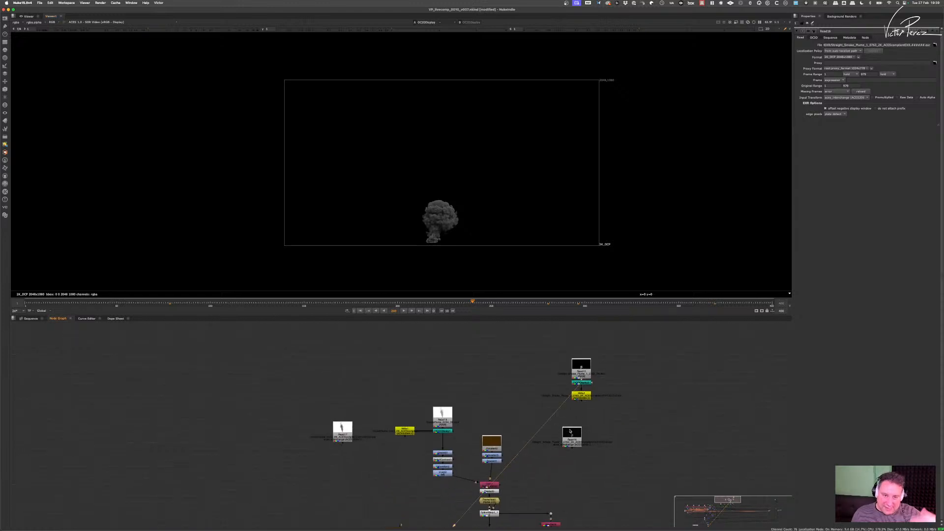
pyautogui.moveTo(571, 431); pyautogui.dragTo(615, 432)
pyautogui.scroll(-3, 574, 444)
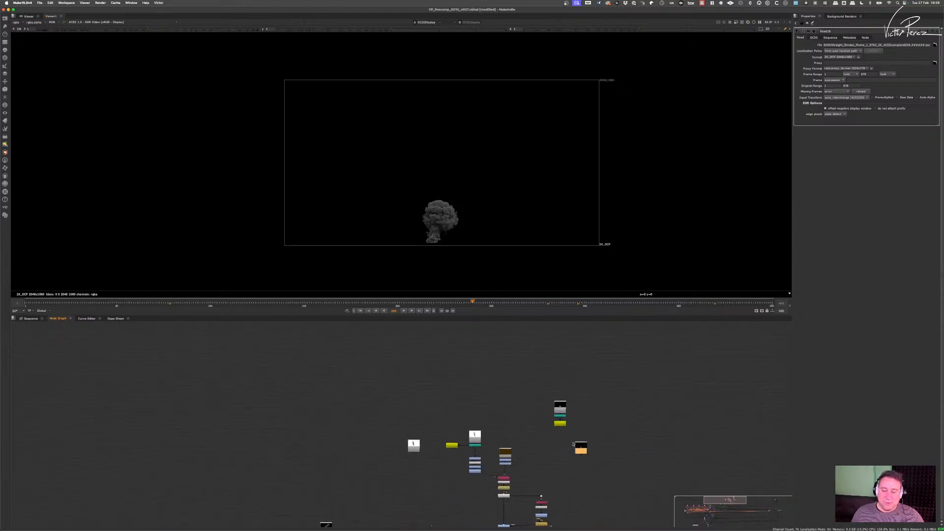
pyautogui.moveTo(573, 444); pyautogui.dragTo(566, 444, button='middle')
pyautogui.moveTo(533, 439); pyautogui.dragTo(576, 382)
pyautogui.press('d')
pyautogui.scroll(4, 463, 444)
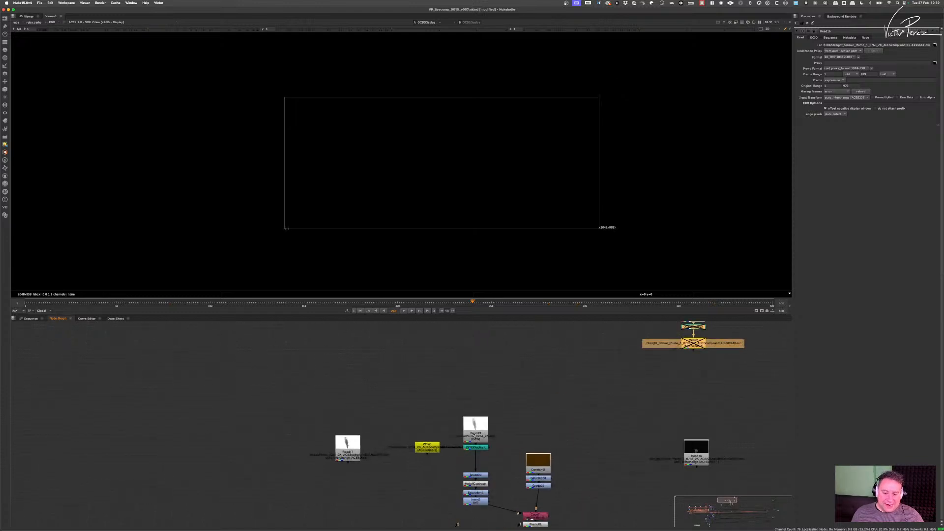
# - Move the Read13, OCIODisplay1 and Write1 group up away from Grade20 and put Read17 in its place as Grade20's input
pyautogui.moveTo(505, 400); pyautogui.dragTo(407, 469)
pyautogui.moveTo(476, 430); pyautogui.dragTo(482, 375)
pyautogui.moveTo(482, 375); pyautogui.dragTo(482, 433, button='middle')
pyautogui.moveTo(482, 432); pyautogui.dragTo(480, 367)
pyautogui.moveTo(479, 404); pyautogui.dragTo(483, 470)
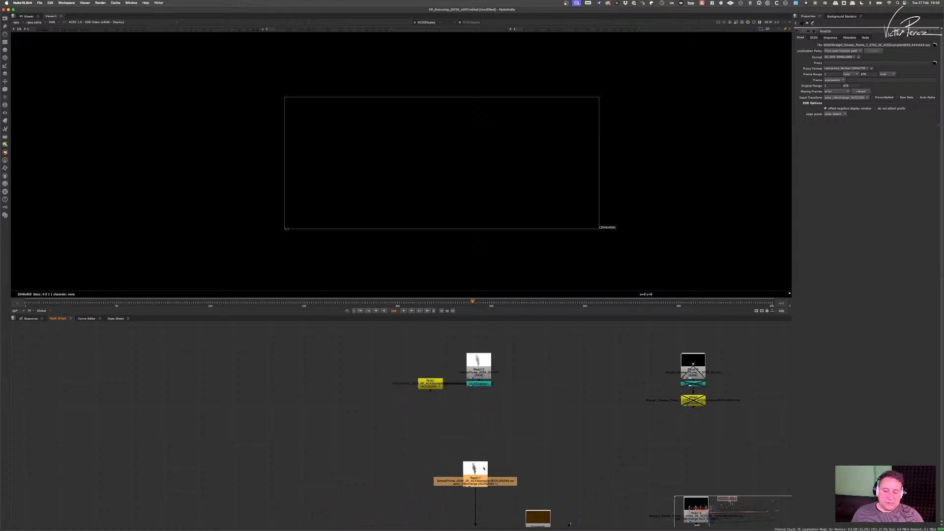
# - Select the Read13, OCIODisplay1 and Write1 group and line it up above Read17
pyautogui.scroll(-1, 488, 452)
pyautogui.moveTo(508, 372); pyautogui.dragTo(405, 418)
pyautogui.click(491, 378)
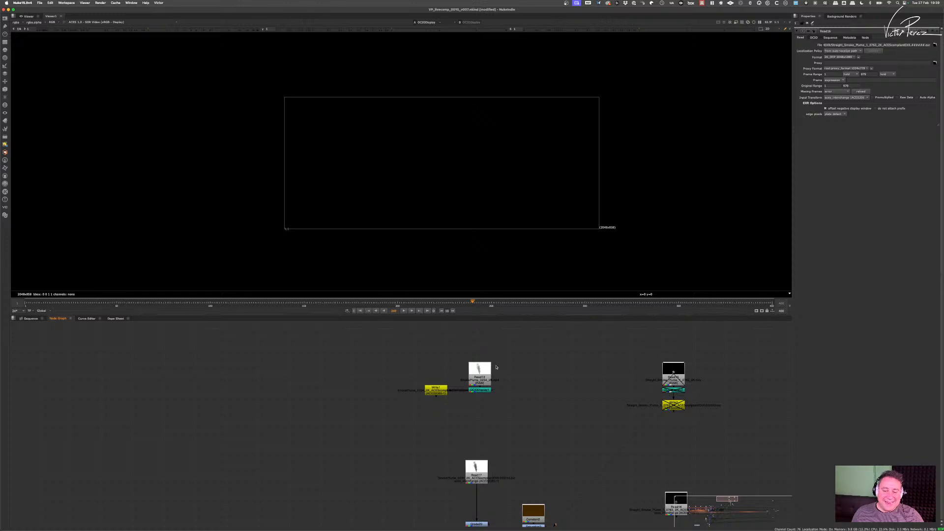
pyautogui.moveTo(507, 353); pyautogui.dragTo(422, 398)
pyautogui.moveTo(480, 373); pyautogui.dragTo(475, 372)
pyautogui.moveTo(489, 441); pyautogui.dragTo(446, 451, button='middle')
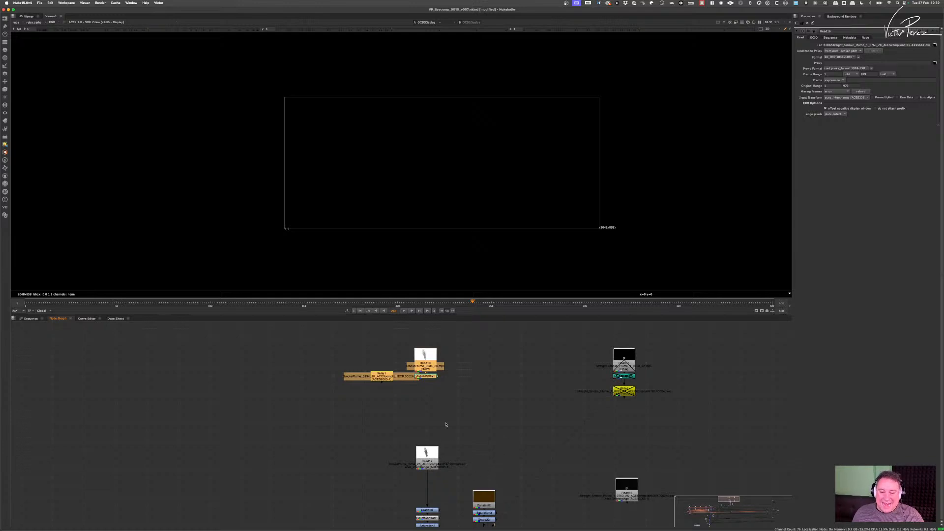
pyautogui.scroll(4, 443, 375)
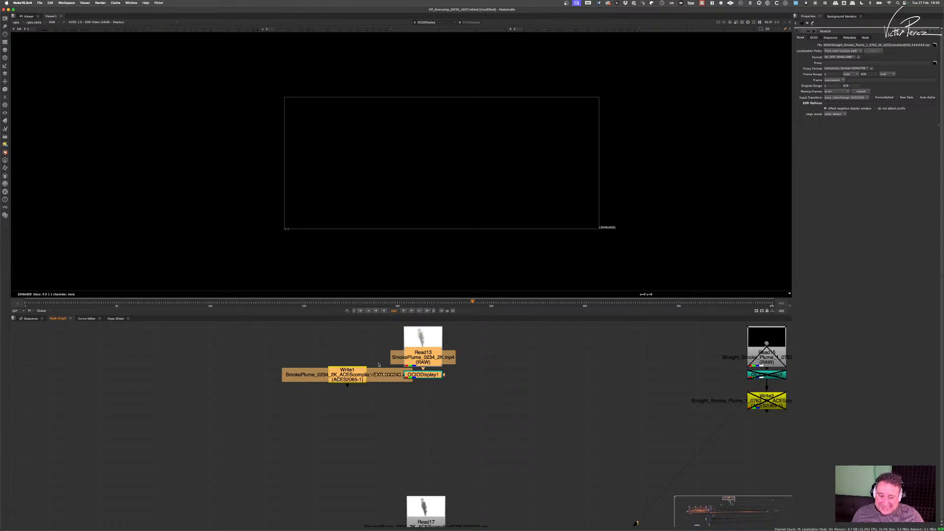
pyautogui.scroll(-5, 435, 418)
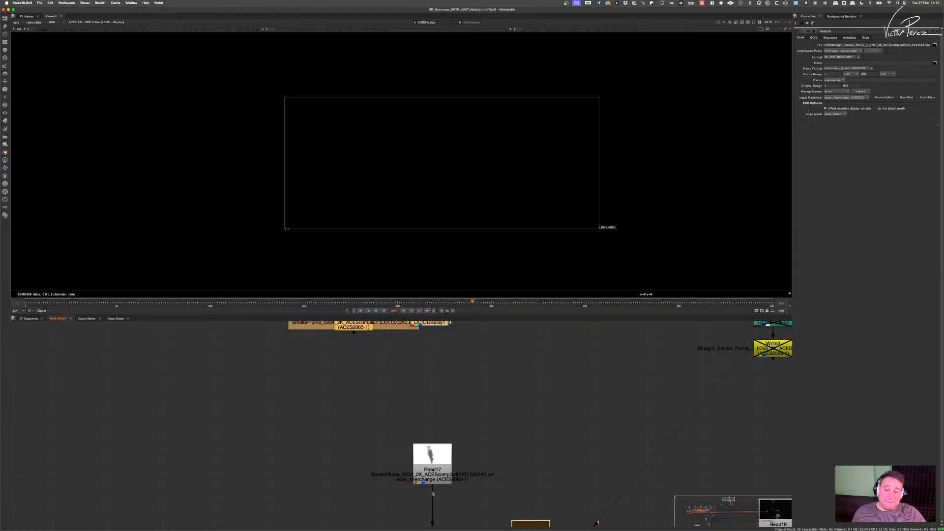
pyautogui.scroll(-3, 431, 496)
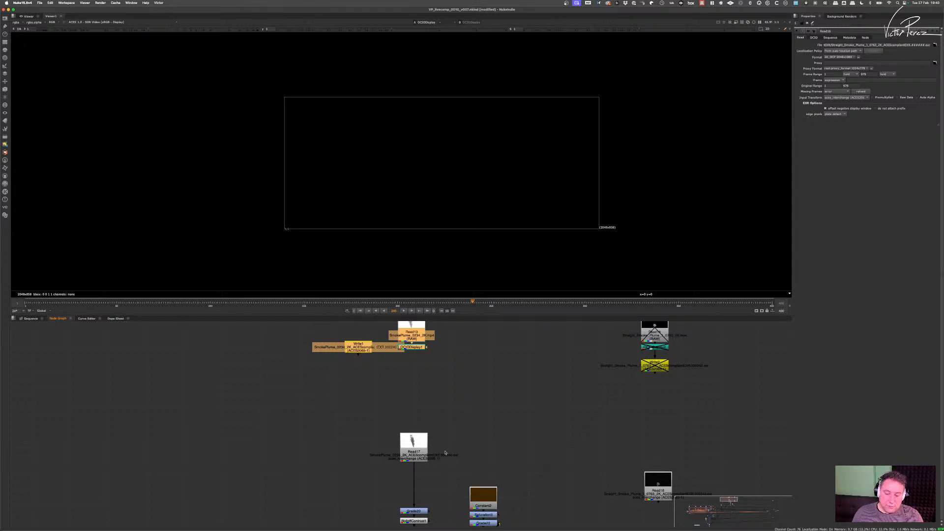
# - Move Read16 away from the other branches into the empty area of the node graph
pyautogui.moveTo(649, 463); pyautogui.dragTo(612, 438, button='middle')
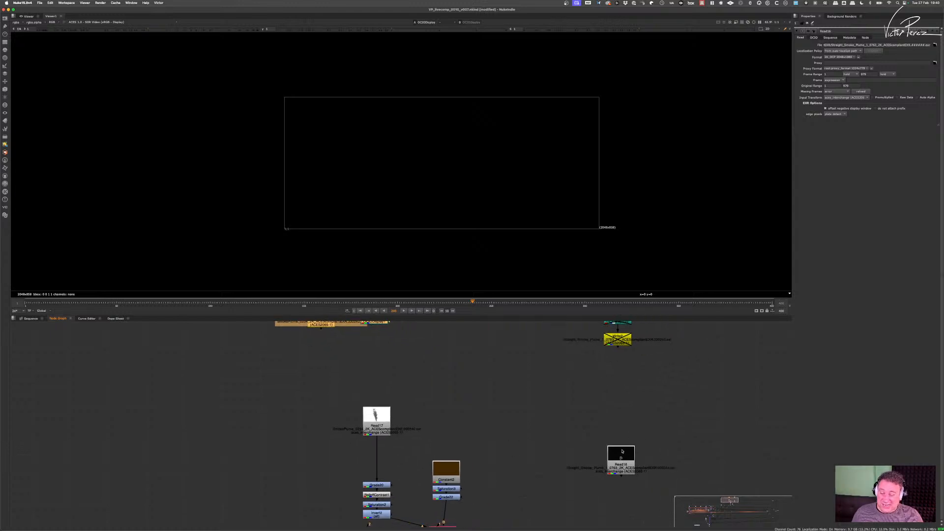
pyautogui.moveTo(621, 455); pyautogui.dragTo(629, 414)
pyautogui.scroll(-3, 628, 414)
pyautogui.moveTo(628, 414); pyautogui.dragTo(585, 428, button='middle')
pyautogui.moveTo(586, 428); pyautogui.dragTo(693, 426)
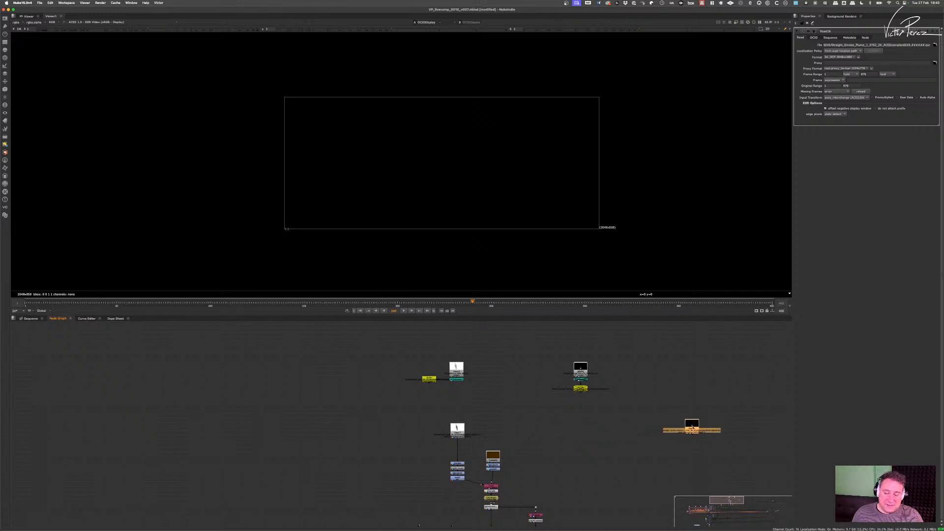
pyautogui.scroll(4, 460, 438)
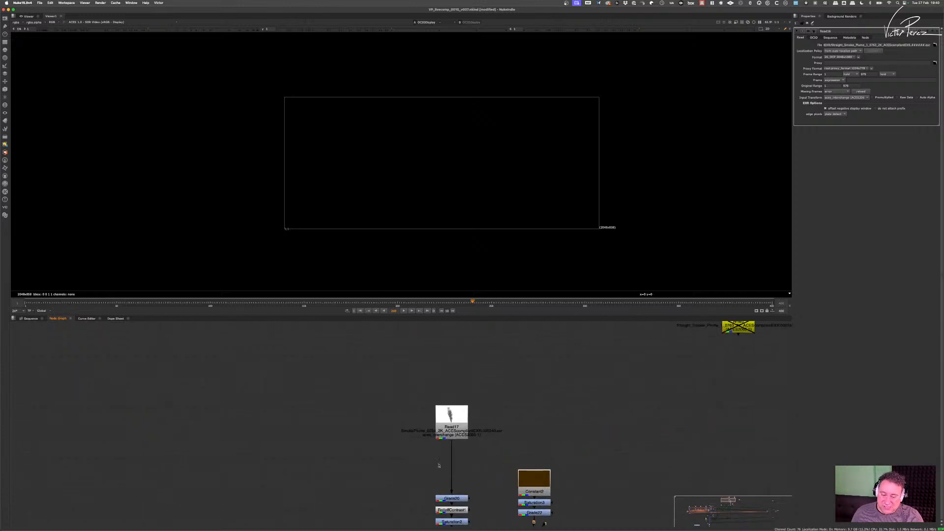
pyautogui.scroll(-4, 443, 442)
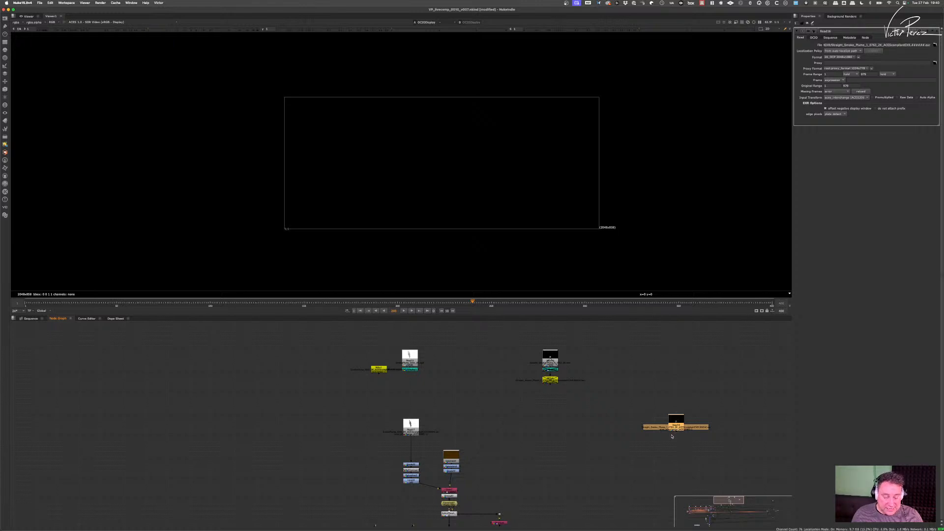
pyautogui.scroll(4, 676, 431)
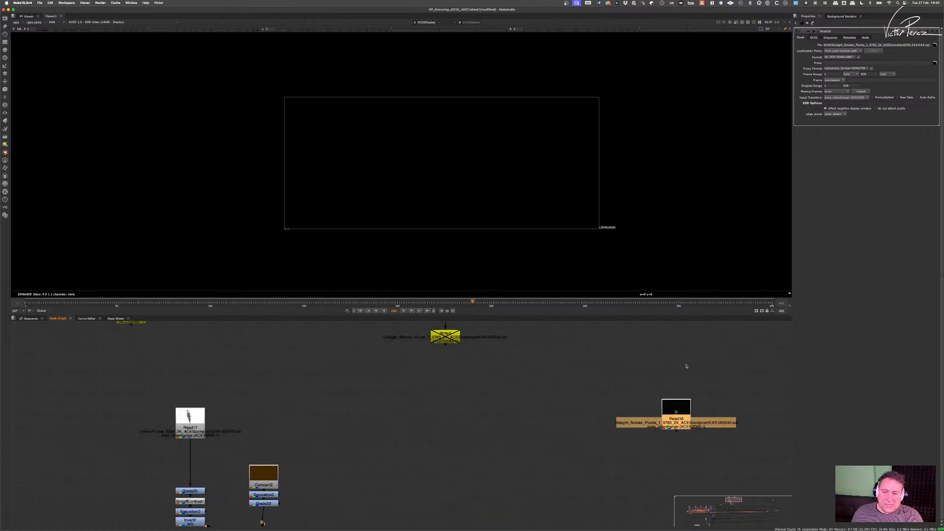
# - View Read16 and scrub through the available frames to check how the smoke plume develops
pyautogui.scroll(2, 565, 181)
pyautogui.press('1')
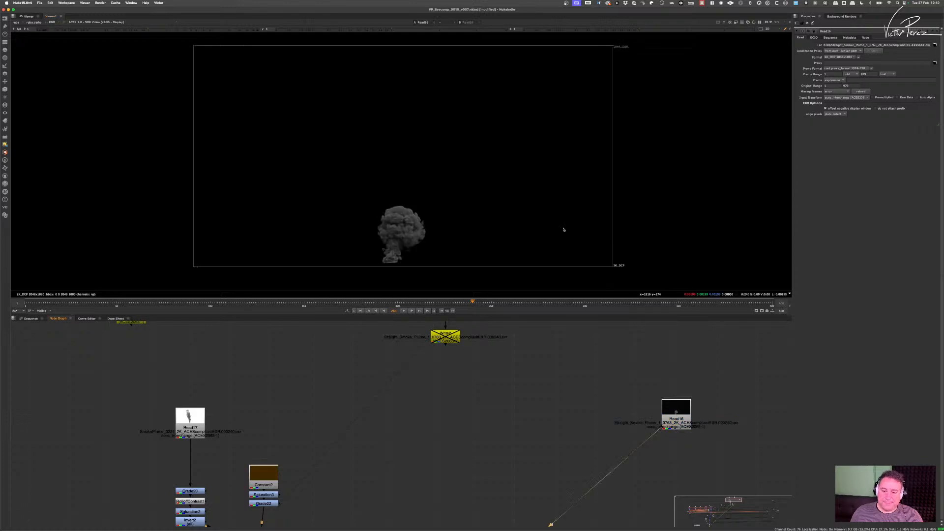
pyautogui.scroll(-3, 541, 217)
pyautogui.scroll(3, 531, 202)
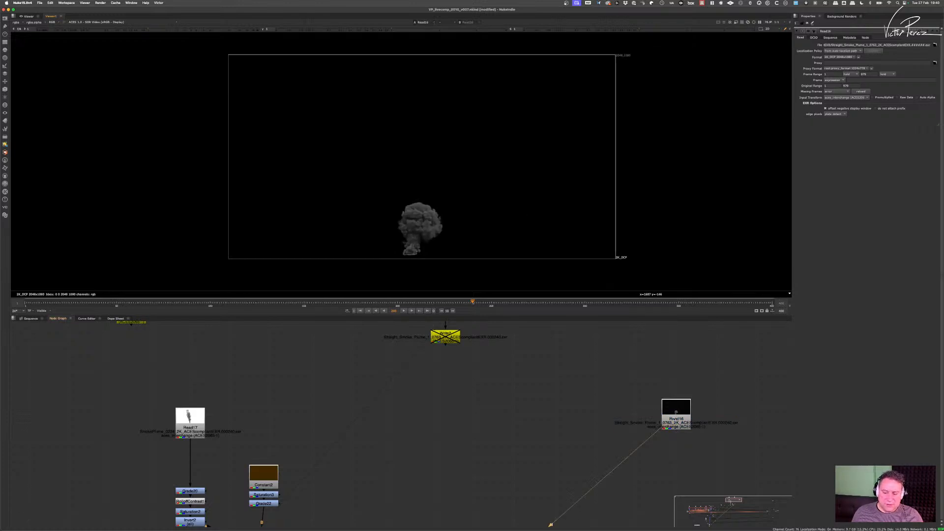
pyautogui.click(674, 422)
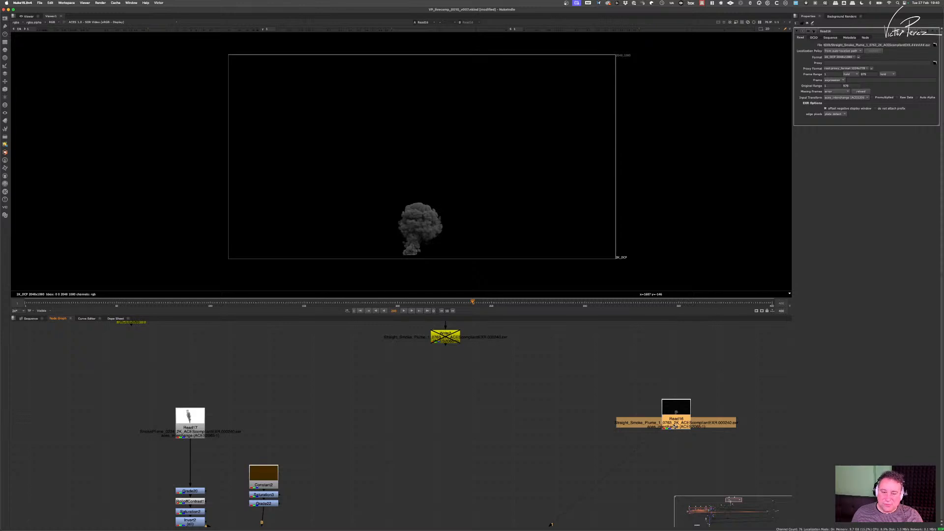
pyautogui.moveTo(468, 309); pyautogui.dragTo(591, 312)
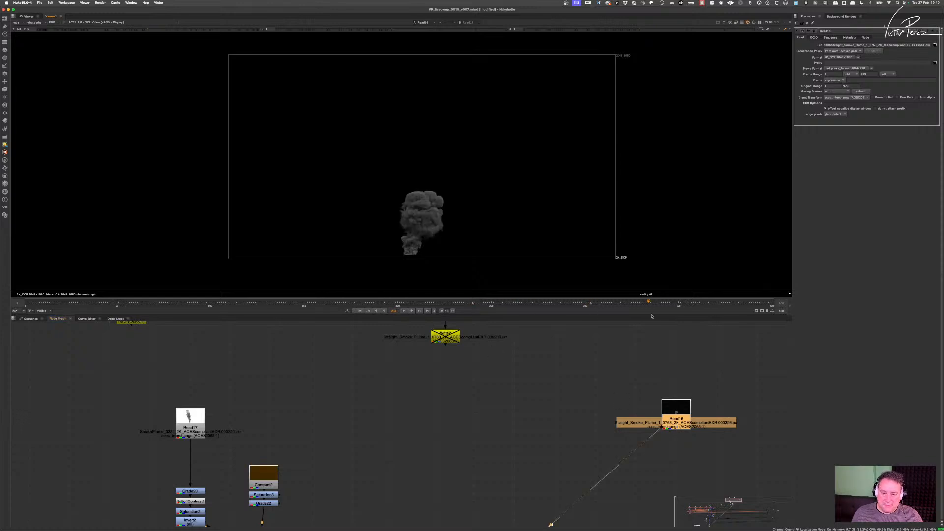
pyautogui.moveTo(652, 316); pyautogui.dragTo(706, 320)
pyautogui.moveTo(630, 310); pyautogui.dragTo(572, 308)
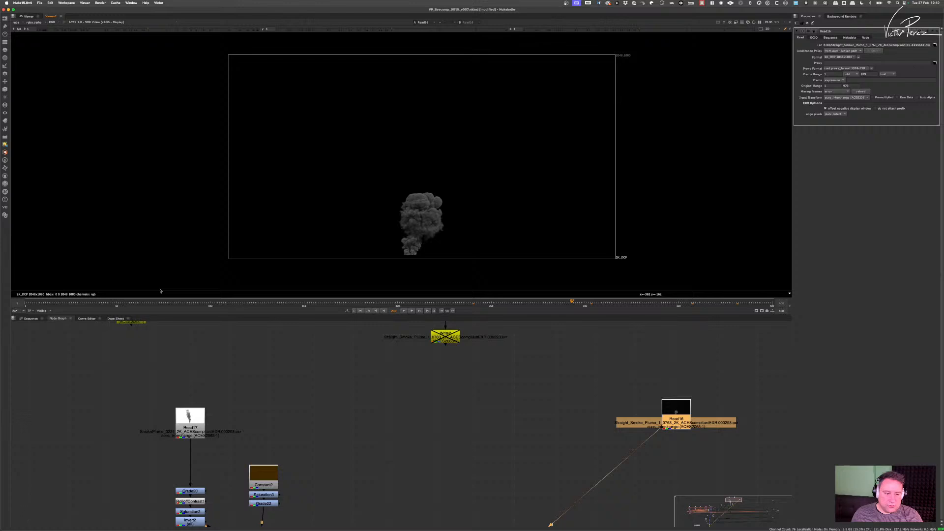
# - Set the viewer's frame range to Input and go to the end of Read16's sequence for a closer look at the smoke
pyautogui.click(48, 312)
pyautogui.click(43, 318)
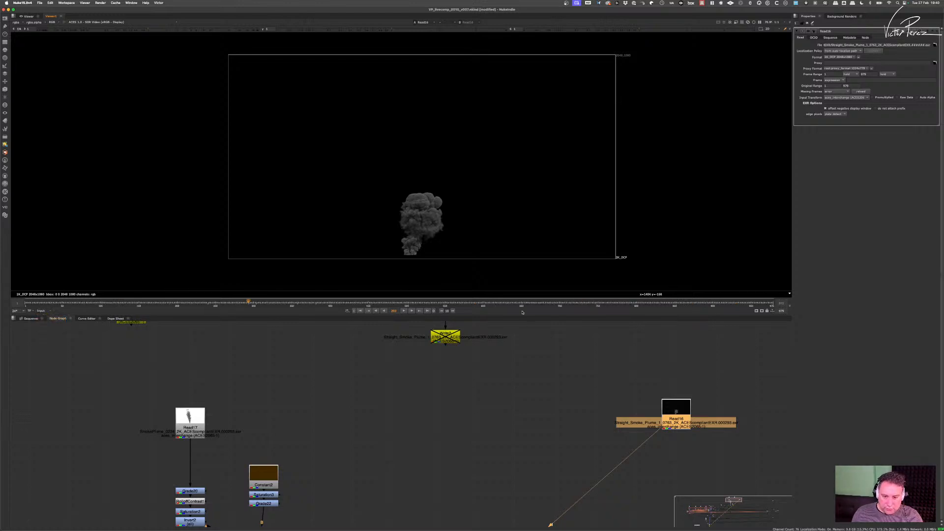
pyautogui.moveTo(523, 312); pyautogui.dragTo(757, 314)
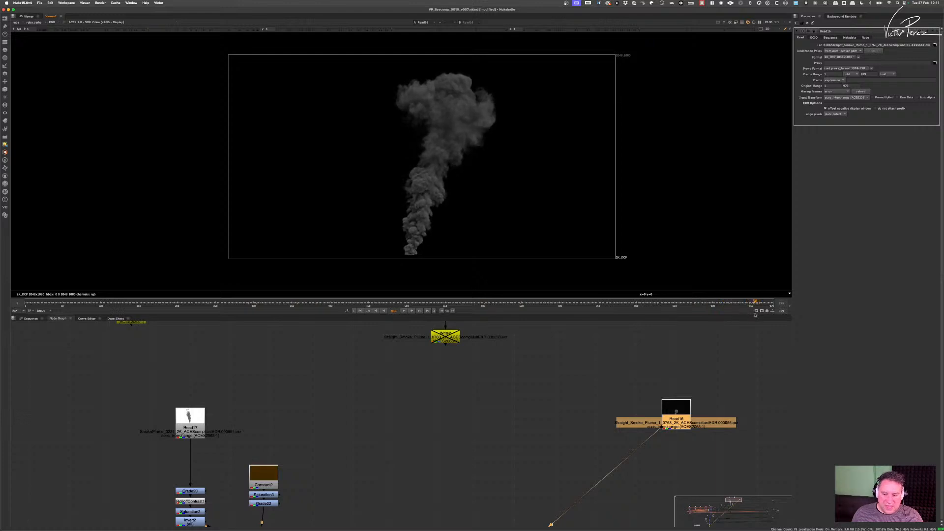
pyautogui.scroll(8, 463, 163)
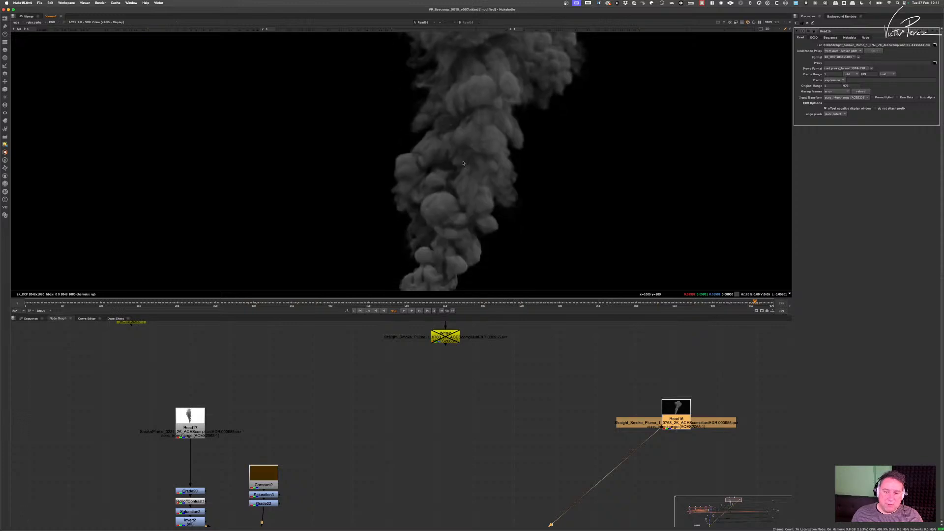
pyautogui.scroll(2, 468, 176)
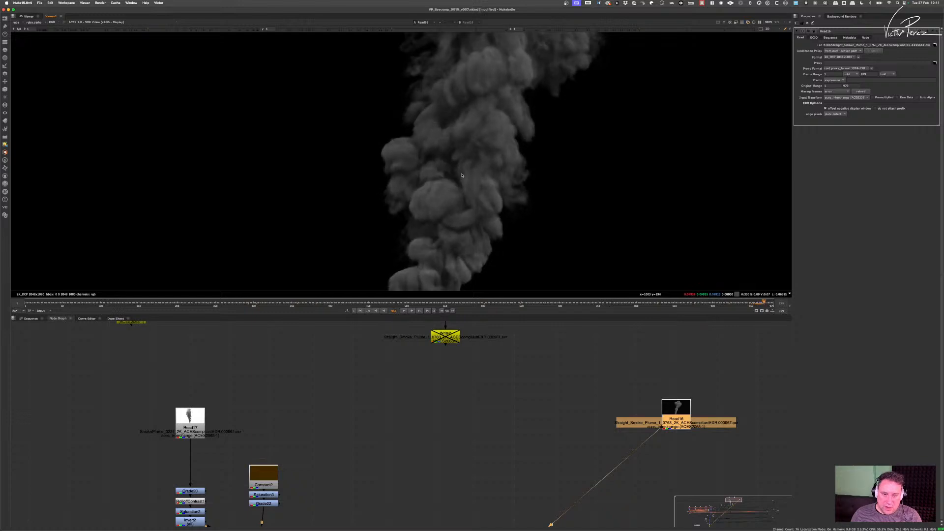
# - Step back and forth through the last frames of Read16 to choose a frame with the fully developed plume
pyautogui.press('Left')
pyautogui.press('Left')
pyautogui.press('Left')
pyautogui.press('Left')
pyautogui.press('Left')
pyautogui.press('Left')
pyautogui.press('Left')
pyautogui.press('Left')
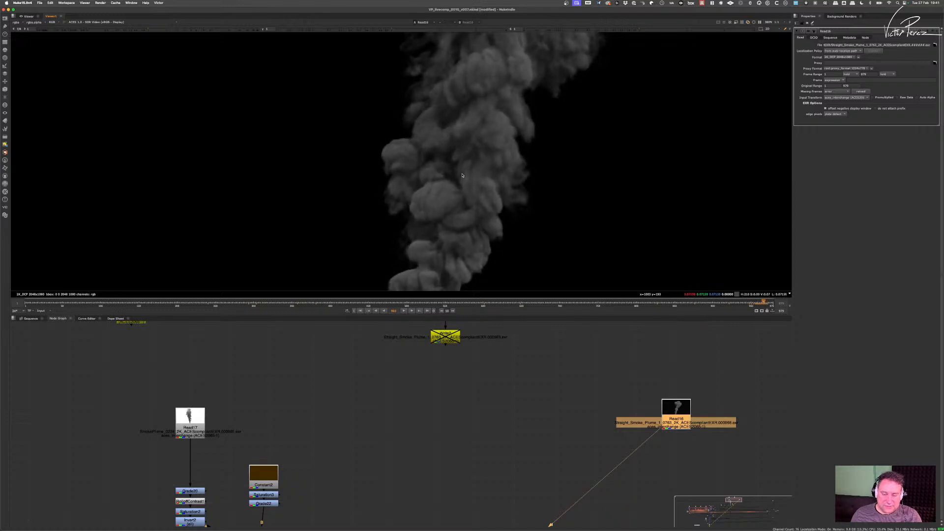
pyautogui.press('Right')
pyautogui.press('Right')
pyautogui.press('Right')
pyautogui.press('Right')
pyautogui.press('Left')
pyautogui.press('Left')
pyautogui.press('Left')
pyautogui.press('Left')
pyautogui.press('Left')
pyautogui.press('Left')
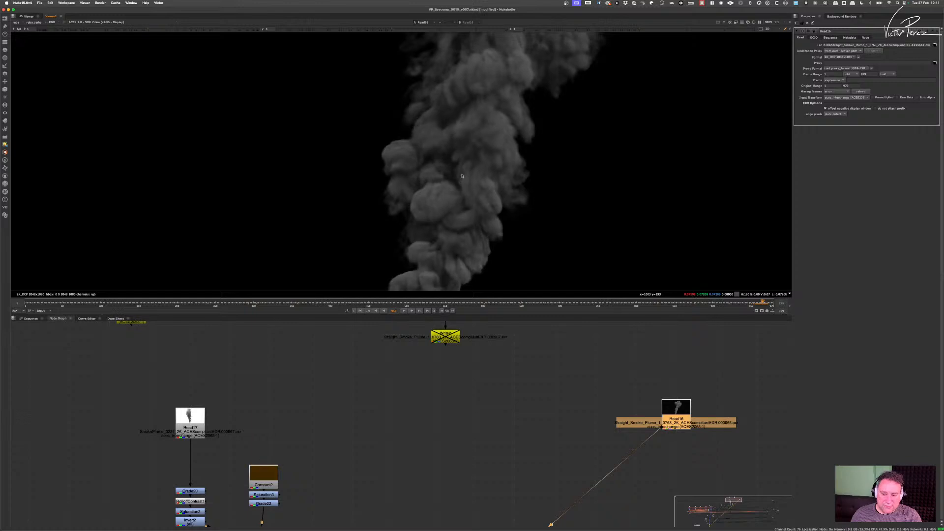
pyautogui.press('Right')
pyautogui.press('Right')
pyautogui.press('Right')
pyautogui.press('Right')
pyautogui.press('Left')
pyautogui.press('Left')
pyautogui.press('Left')
pyautogui.press('Left')
pyautogui.press('Left')
pyautogui.press('Left')
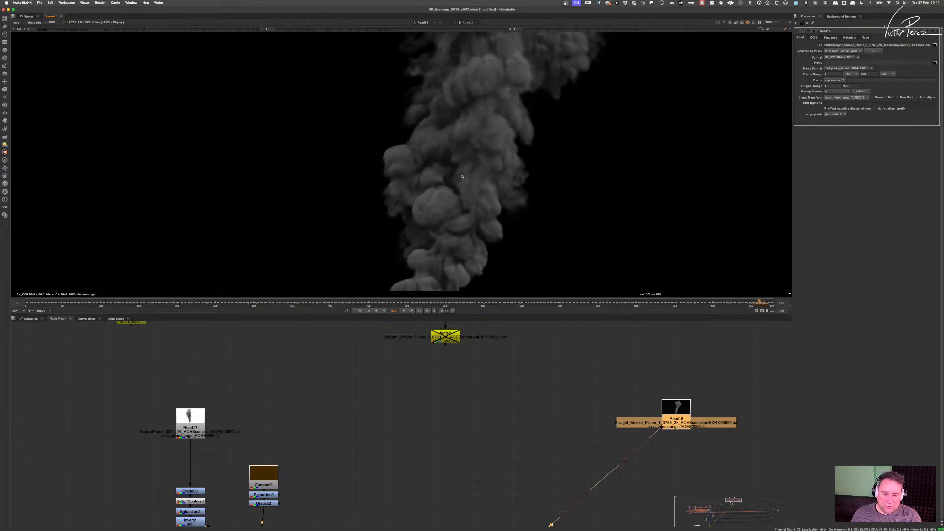
pyautogui.press('Right')
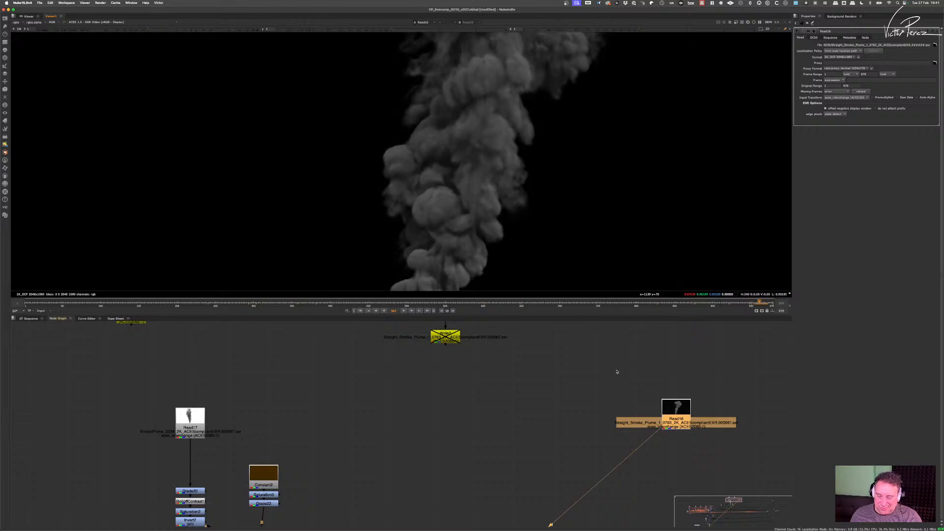
# - Shift Read16 slightly farther from the other branches and keep it selected
pyautogui.scroll(-3, 648, 377)
pyautogui.scroll(-4, 554, 212)
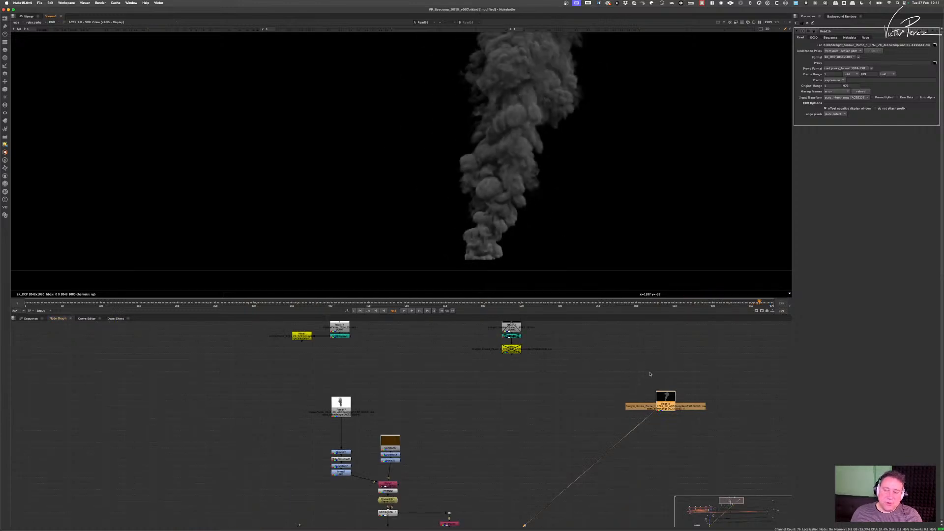
pyautogui.scroll(-4, 671, 376)
pyautogui.moveTo(679, 391); pyautogui.dragTo(584, 390, button='middle')
pyautogui.scroll(4, 584, 391)
pyautogui.moveTo(577, 389)
pyautogui.mouseDown()
pyautogui.moveTo(541, 389)
pyautogui.moveTo(553, 403)
pyautogui.moveTo(589, 395)
pyautogui.mouseUp()
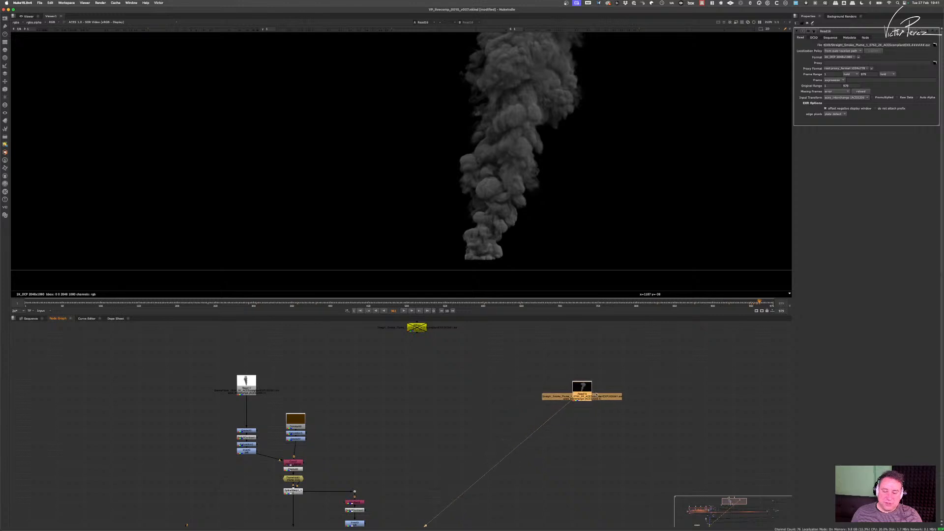
pyautogui.scroll(-3, 579, 397)
pyautogui.moveTo(579, 396); pyautogui.dragTo(482, 458, button='middle')
pyautogui.scroll(4, 436, 485)
pyautogui.moveTo(488, 404); pyautogui.dragTo(487, 397)
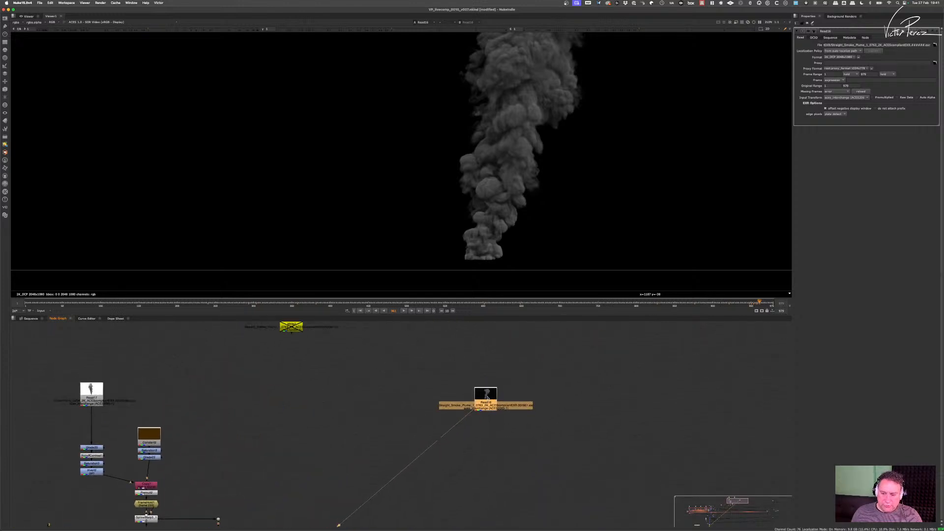
# - Add a FrameHold node below Read16 to freeze the plume at the current frame
pyautogui.press('Tab')
pyautogui.write('fra')
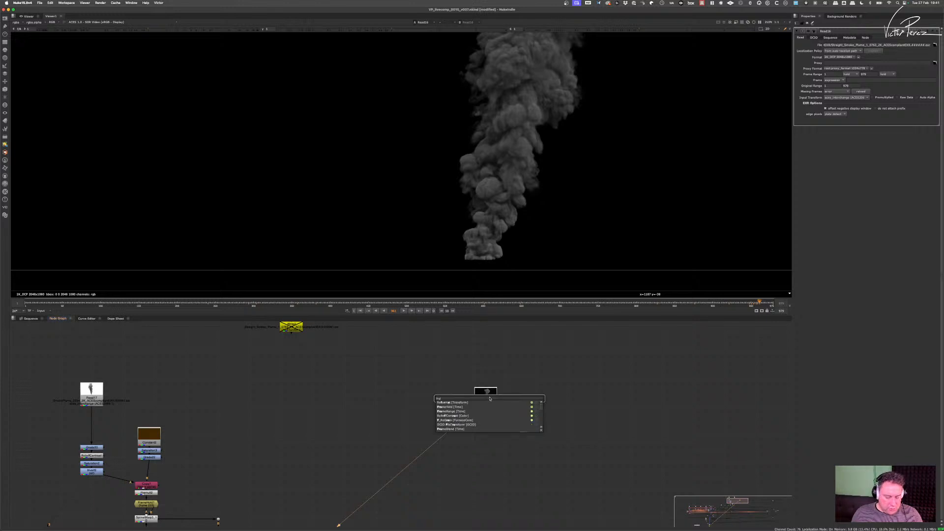
pyautogui.write('me')
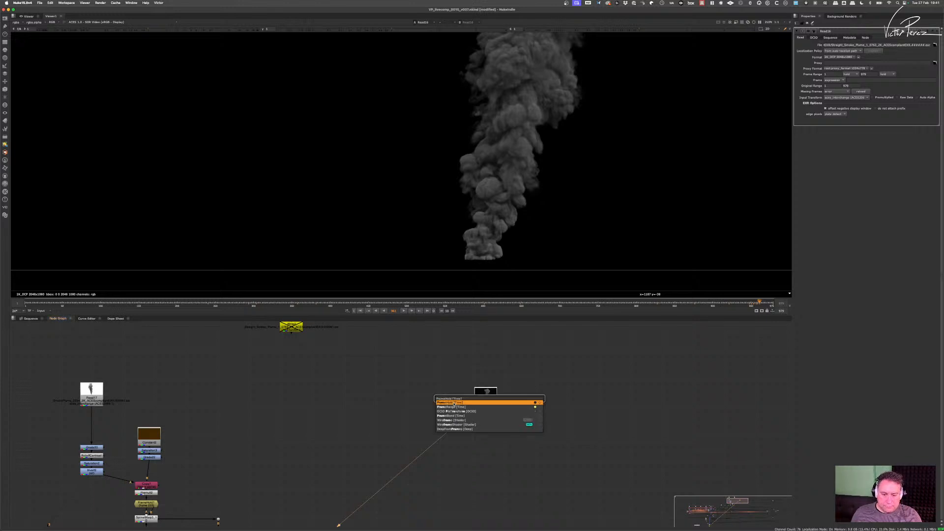
pyautogui.press('Return')
pyautogui.moveTo(489, 428); pyautogui.dragTo(489, 431)
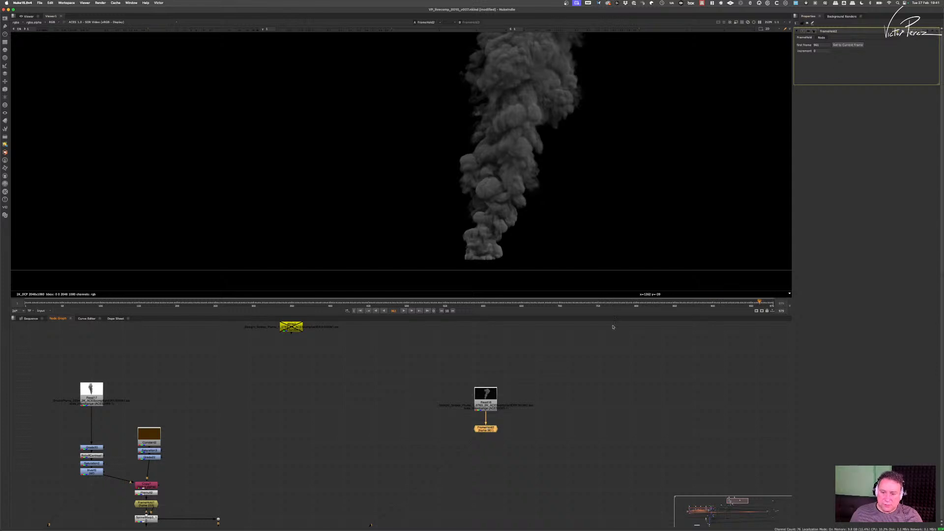
# - Copy the first plume's Card, Axis, TransformGeo and Dot nodes and paste the set into the empty area beside them
pyautogui.scroll(-3, 530, 375)
pyautogui.moveTo(291, 501); pyautogui.dragTo(336, 442, button='middle')
pyautogui.scroll(-1, 313, 460)
pyautogui.moveTo(370, 434); pyautogui.dragTo(319, 465)
pyautogui.scroll(2, 335, 458)
pyautogui.press('super+c')
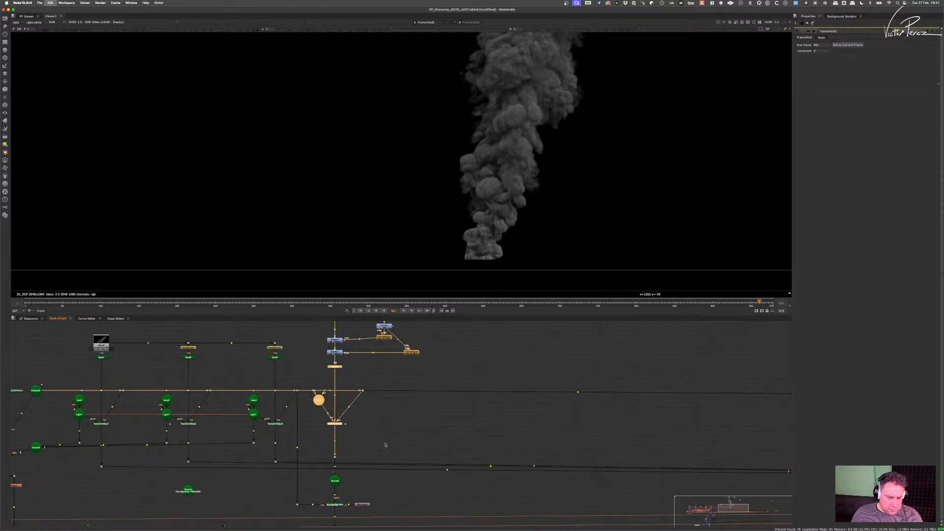
pyautogui.moveTo(529, 424); pyautogui.dragTo(455, 417, button='middle')
pyautogui.click(460, 416)
pyautogui.press('super+v')
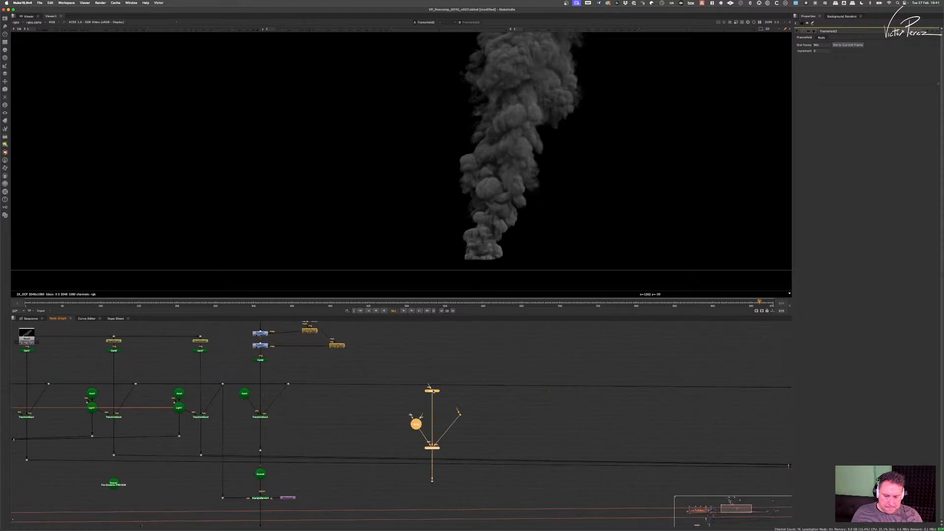
# - Place the pasted card setup below Read16's branch and connect the copied Card's image input to the FrameHold
pyautogui.moveTo(433, 391); pyautogui.dragTo(525, 372)
pyautogui.moveTo(529, 366); pyautogui.dragTo(499, 411, button='middle')
pyautogui.moveTo(498, 416); pyautogui.dragTo(471, 420)
pyautogui.scroll(-5, 473, 418)
pyautogui.scroll(4, 474, 417)
pyautogui.moveTo(478, 402); pyautogui.dragTo(475, 427, button='middle')
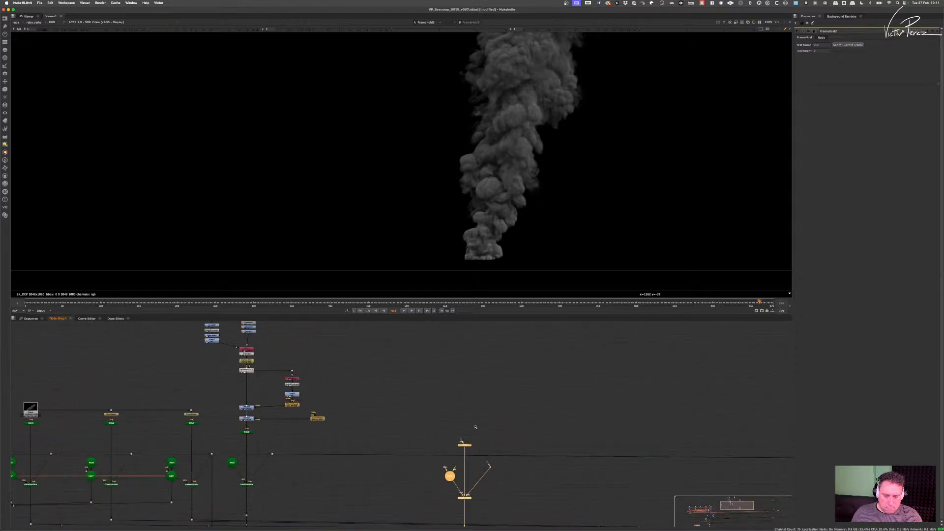
pyautogui.scroll(1, 476, 427)
pyautogui.moveTo(462, 441); pyautogui.dragTo(460, 428)
pyautogui.moveTo(458, 375); pyautogui.dragTo(463, 450, button='middle')
pyautogui.moveTo(459, 428); pyautogui.dragTo(465, 387)
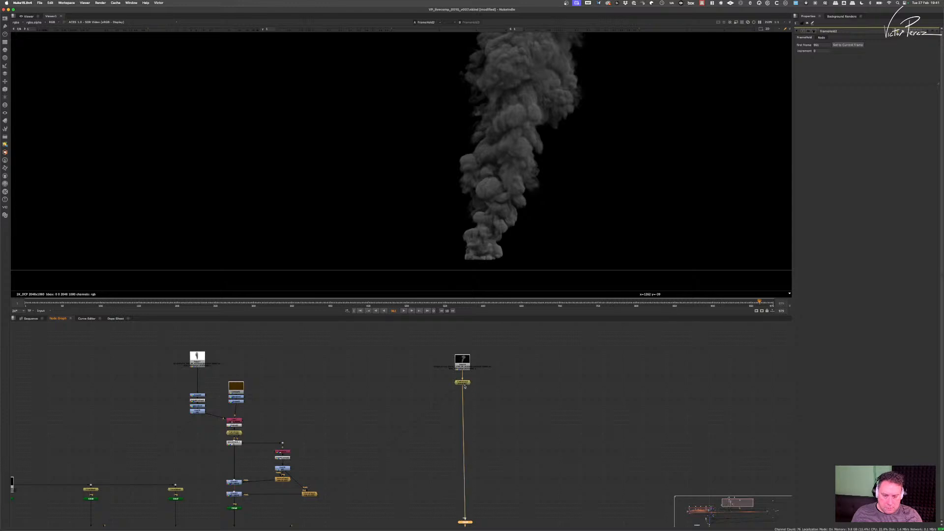
# - Select the copied Card, Axis, TransformGeo and Dot nodes and straighten them vertically under the FrameHold
pyautogui.moveTo(464, 387); pyautogui.dragTo(474, 327, button='middle')
pyautogui.scroll(4, 480, 450)
pyautogui.moveTo(493, 438); pyautogui.dragTo(479, 373, button='middle')
pyautogui.moveTo(515, 376); pyautogui.dragTo(408, 510)
pyautogui.moveTo(408, 510); pyautogui.dragTo(428, 412, button='middle')
pyautogui.moveTo(428, 412); pyautogui.dragTo(424, 469)
pyautogui.moveTo(464, 393); pyautogui.dragTo(443, 466, button='middle')
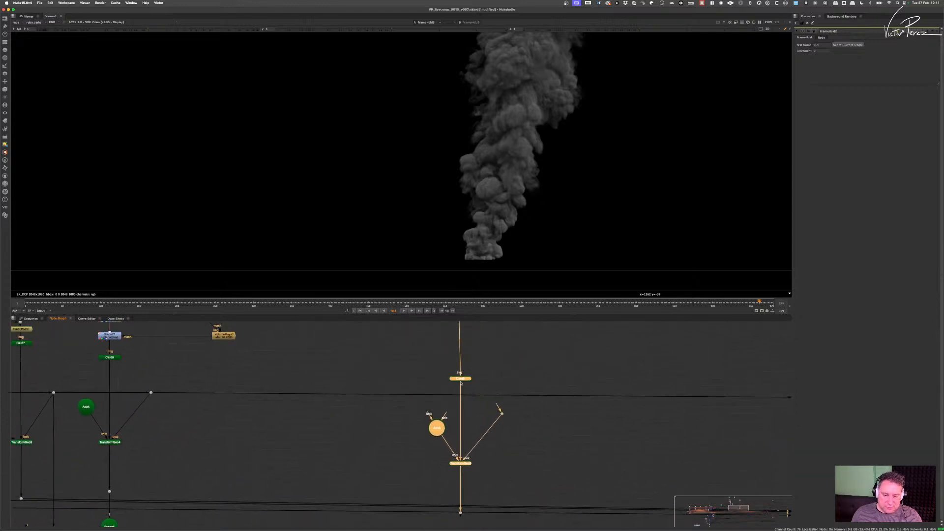
pyautogui.moveTo(462, 380); pyautogui.dragTo(462, 379)
pyautogui.click(500, 416)
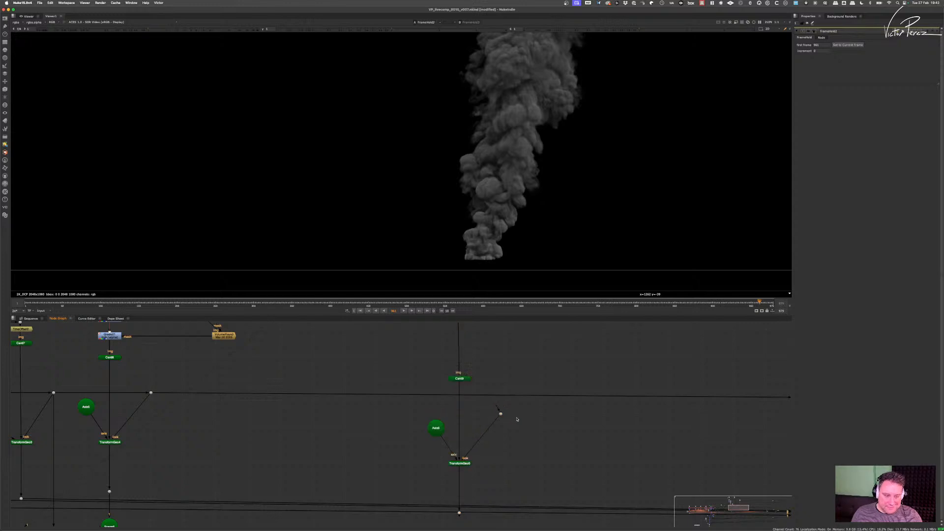
# - Align the copied look Dot with the horizontal camera line and raise the copied Axis and TransformGeo closer to the Card
pyautogui.moveTo(501, 416); pyautogui.dragTo(508, 393)
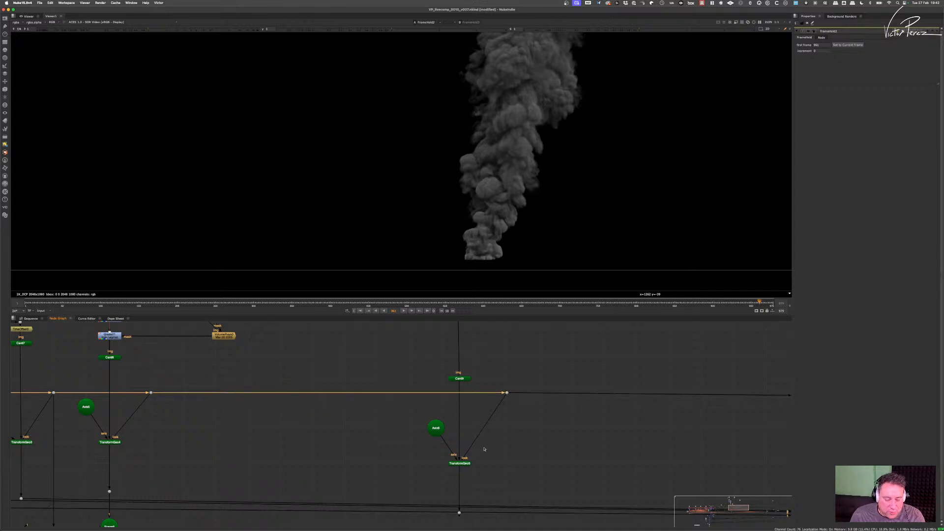
pyautogui.moveTo(502, 467); pyautogui.dragTo(504, 444, button='middle')
pyautogui.moveTo(495, 463); pyautogui.dragTo(411, 390)
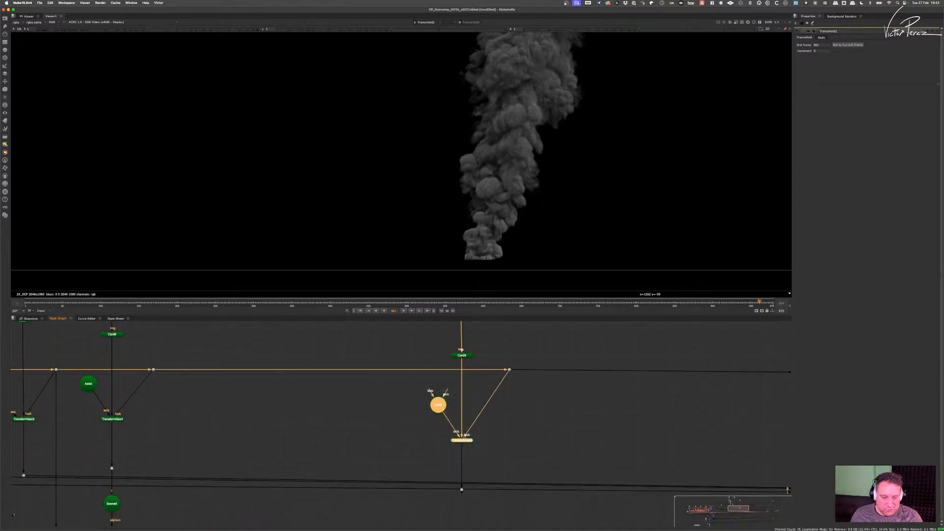
pyautogui.moveTo(465, 443); pyautogui.dragTo(465, 425)
# - Connect the new plume branch's lower Dot to the Scene3 node
pyautogui.moveTo(482, 507); pyautogui.dragTo(495, 464, button='middle')
pyautogui.scroll(-1, 494, 464)
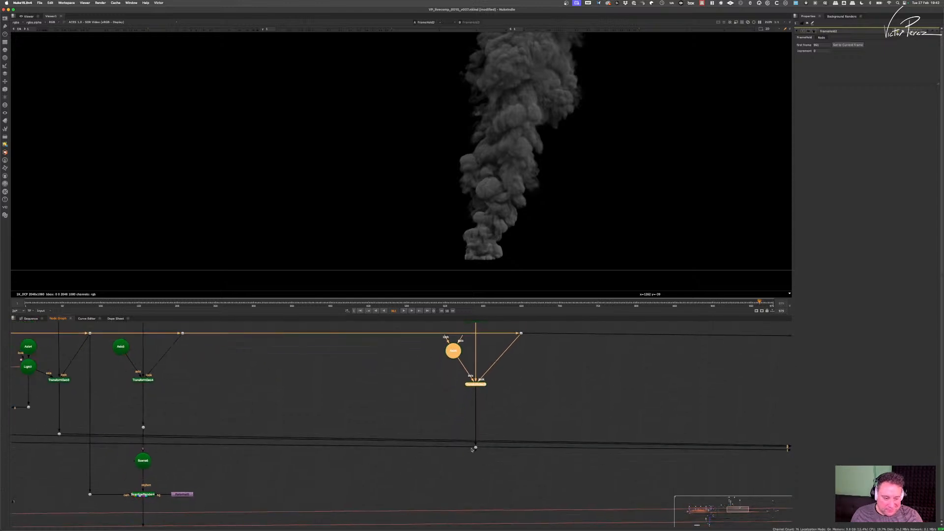
pyautogui.moveTo(444, 448); pyautogui.dragTo(388, 429, button='middle')
pyautogui.scroll(-5, 389, 429)
pyautogui.moveTo(515, 438); pyautogui.dragTo(393, 444, button='middle')
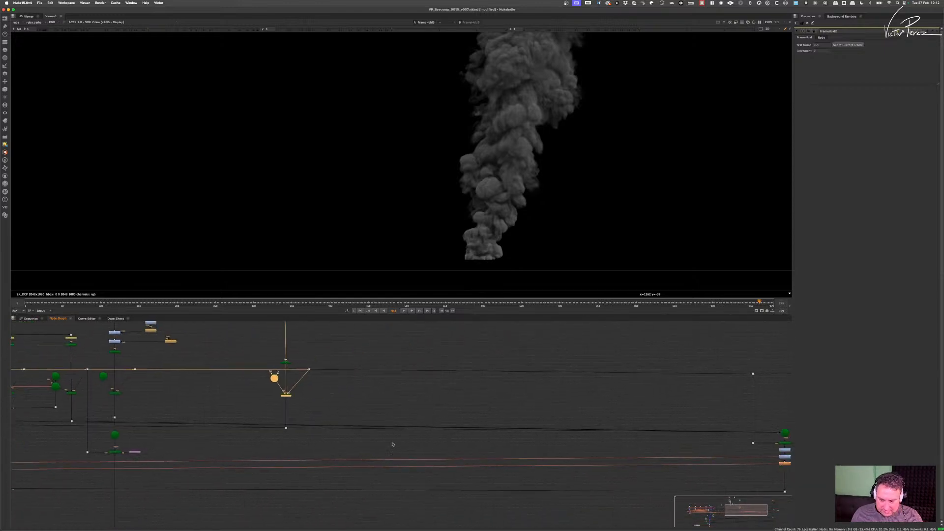
pyautogui.scroll(3, 299, 439)
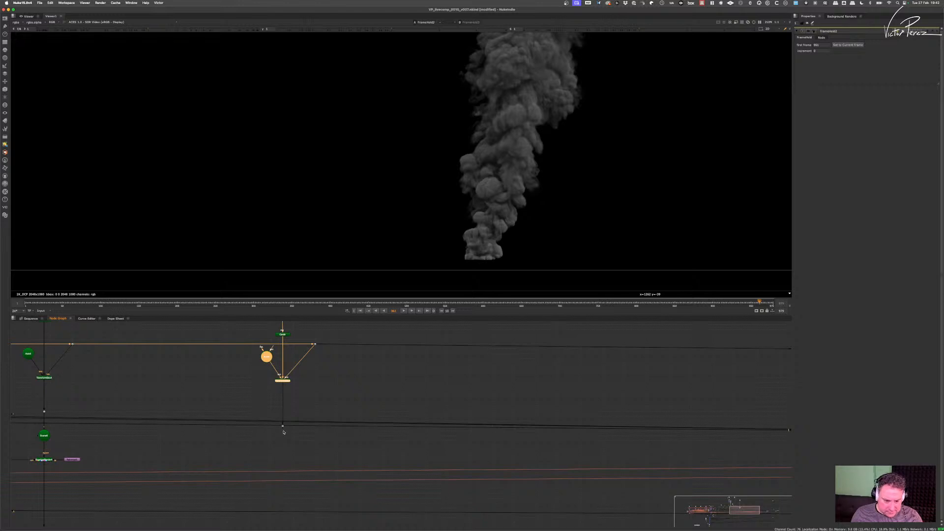
pyautogui.moveTo(283, 427); pyautogui.dragTo(704, 403)
# - Move the new branch's lower Dot slightly down to separate its pipe from the neighbouring lines
pyautogui.scroll(-6, 319, 425)
pyautogui.moveTo(318, 426); pyautogui.dragTo(567, 451, button='middle')
pyautogui.scroll(6, 434, 436)
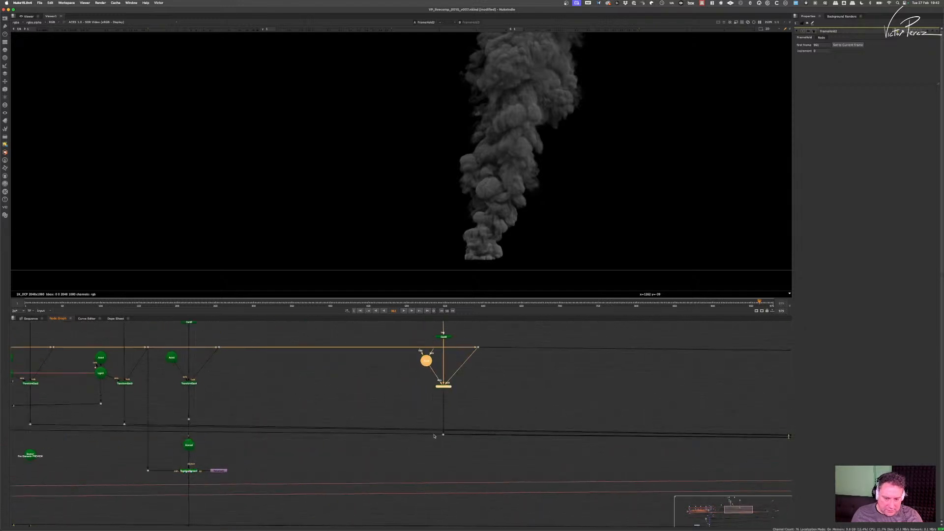
pyautogui.scroll(-3, 494, 434)
pyautogui.moveTo(493, 434); pyautogui.dragTo(420, 431, button='middle')
pyautogui.scroll(7, 394, 433)
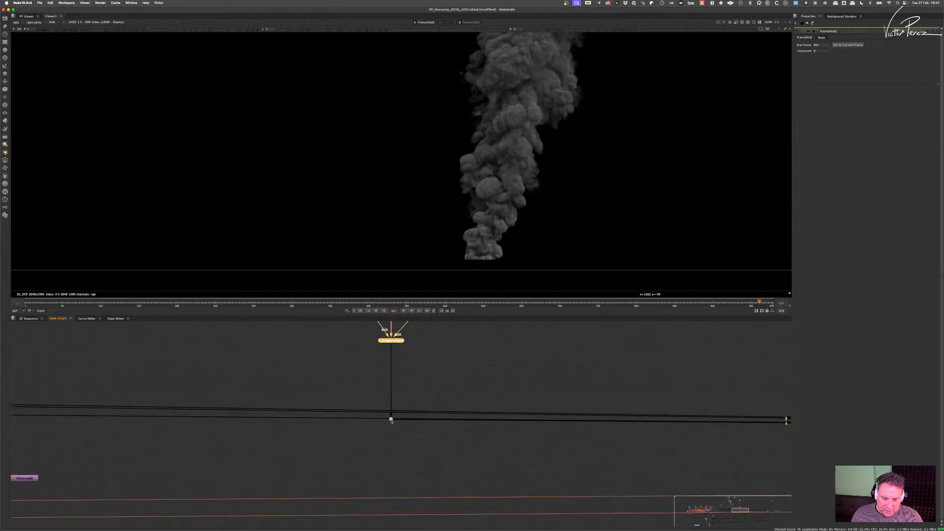
pyautogui.moveTo(391, 420); pyautogui.dragTo(392, 428)
# - Show Scene3 in the 3D viewer and examine the position and tilt of the new card
pyautogui.moveTo(713, 415); pyautogui.dragTo(405, 403, button='middle')
pyautogui.moveTo(674, 402); pyautogui.dragTo(487, 399, button='middle')
pyautogui.keyDown('alt'); pyautogui.moveTo(630, 409); pyautogui.dragTo(660, 397, button='middle'); pyautogui.keyUp('alt')
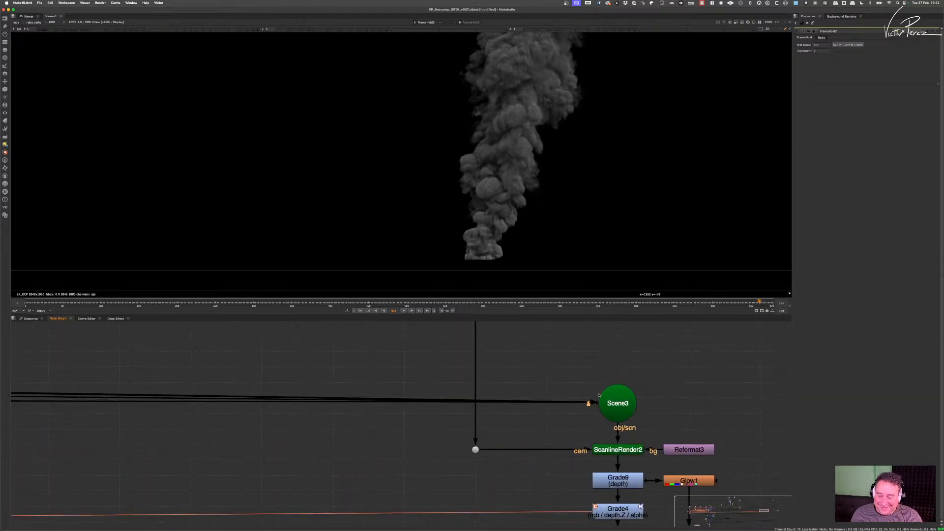
pyautogui.scroll(-2, 623, 399)
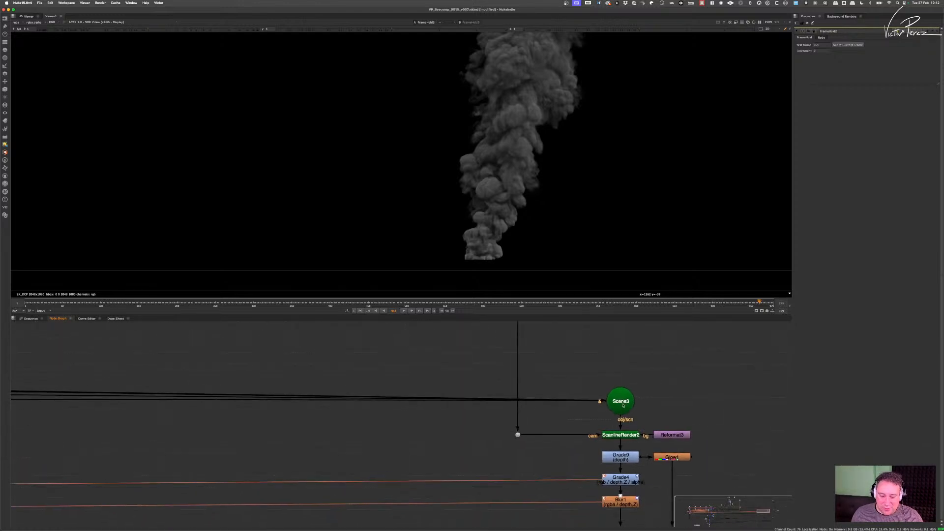
pyautogui.click(623, 401)
pyautogui.press('1')
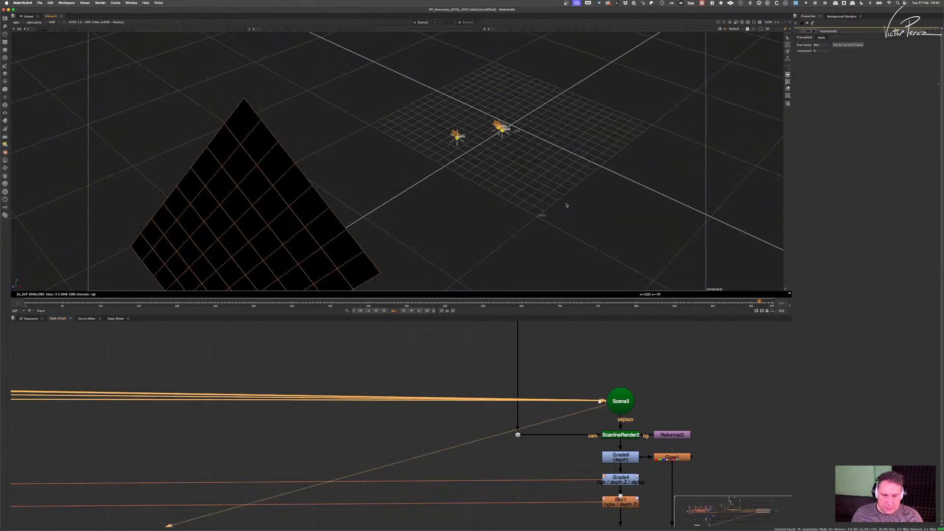
pyautogui.keyDown('super'); pyautogui.moveTo(567, 206); pyautogui.dragTo(412, 183); pyautogui.keyUp('super')
pyautogui.scroll(-3, 411, 183)
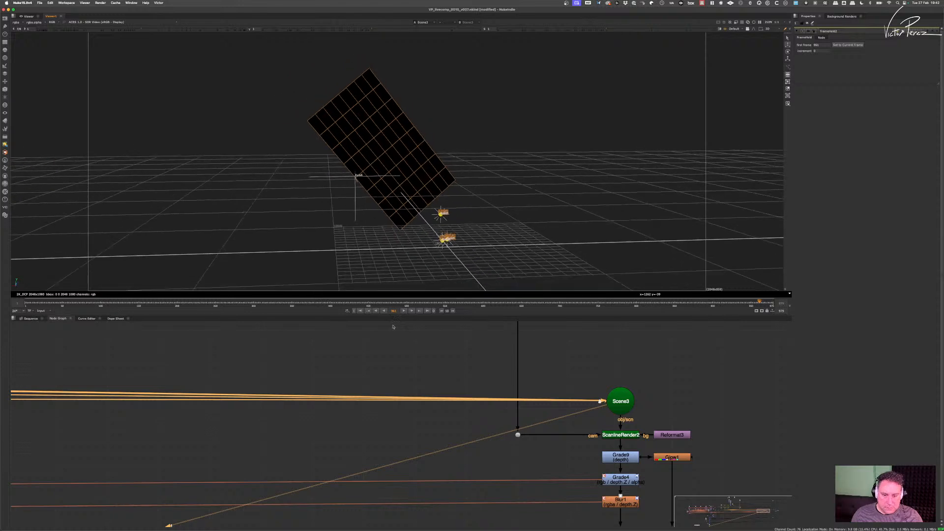
# - Inspect the Card9, Axis6 and TransformGeo nodes of the new plume branch to find what rotates the card
pyautogui.scroll(-5, 393, 327)
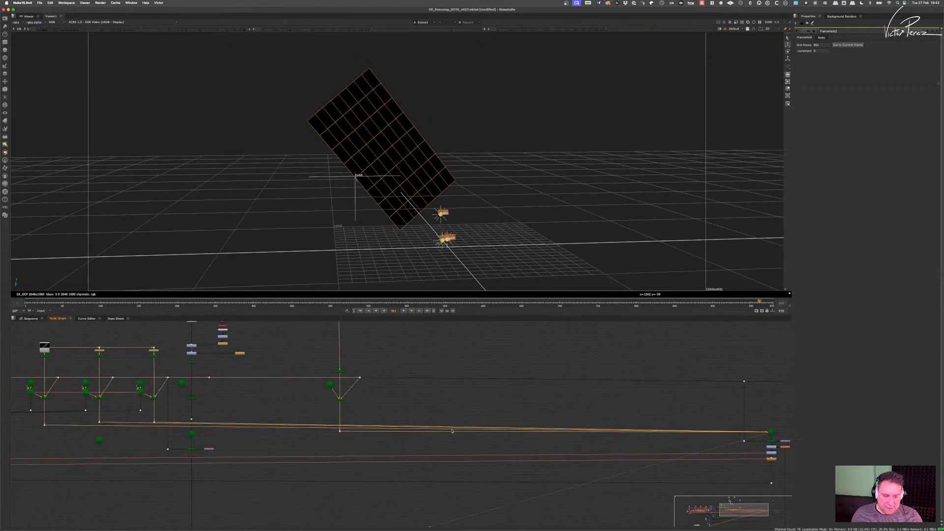
pyautogui.scroll(8, 345, 430)
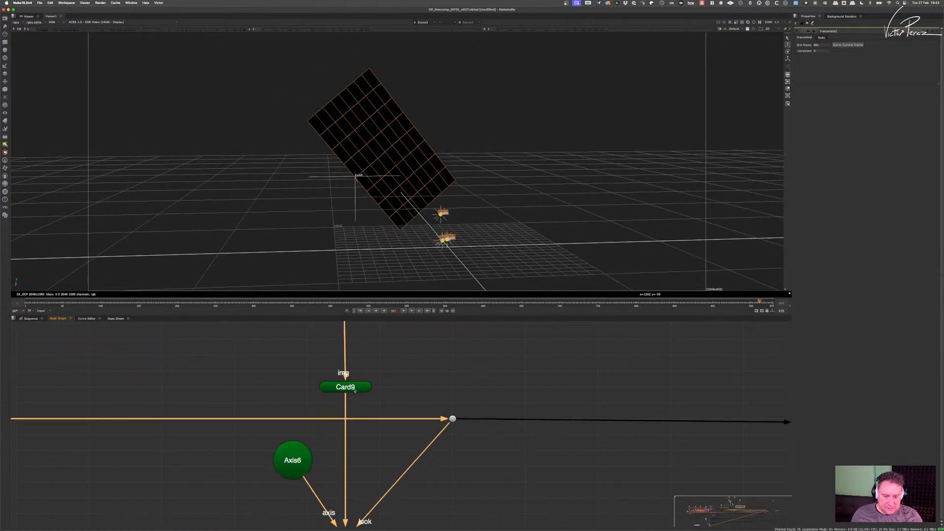
pyautogui.click(353, 389)
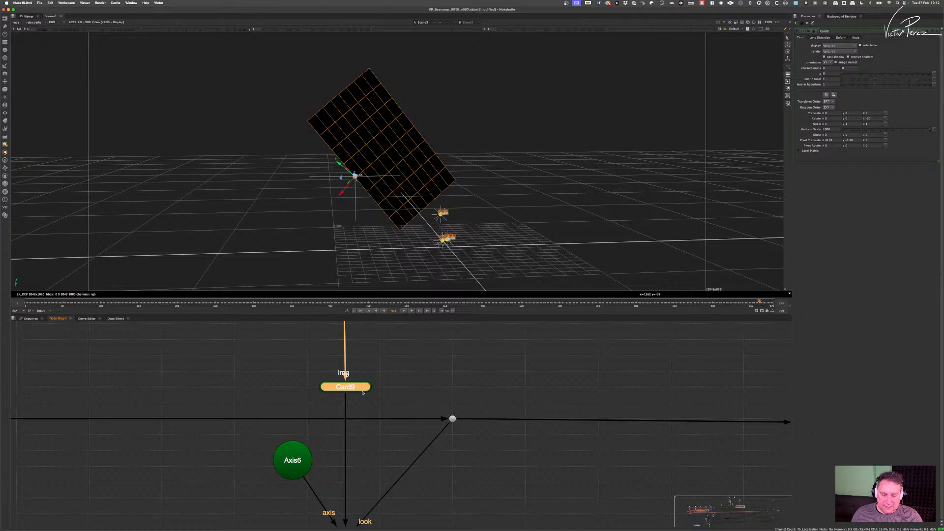
pyautogui.click(295, 455)
pyautogui.scroll(-6, 313, 445)
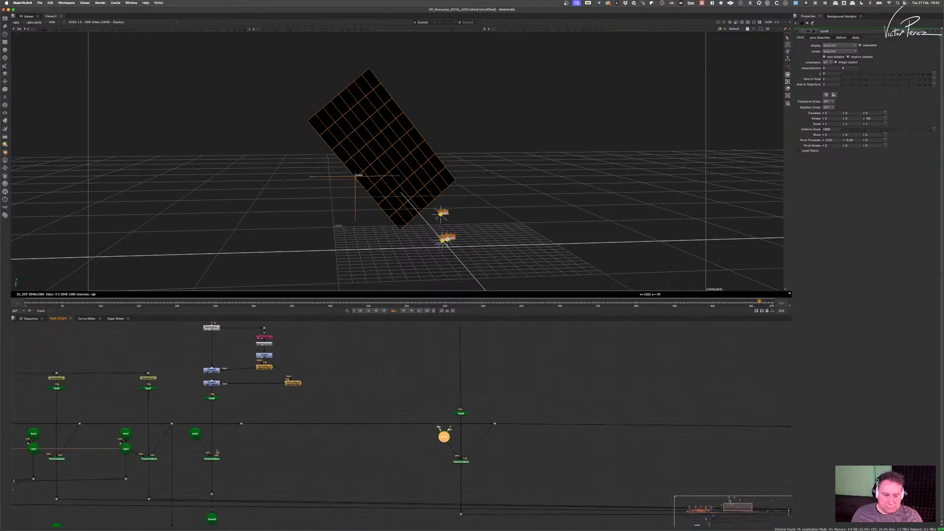
pyautogui.click(204, 429)
pyautogui.click(195, 433)
pyautogui.scroll(3, 455, 444)
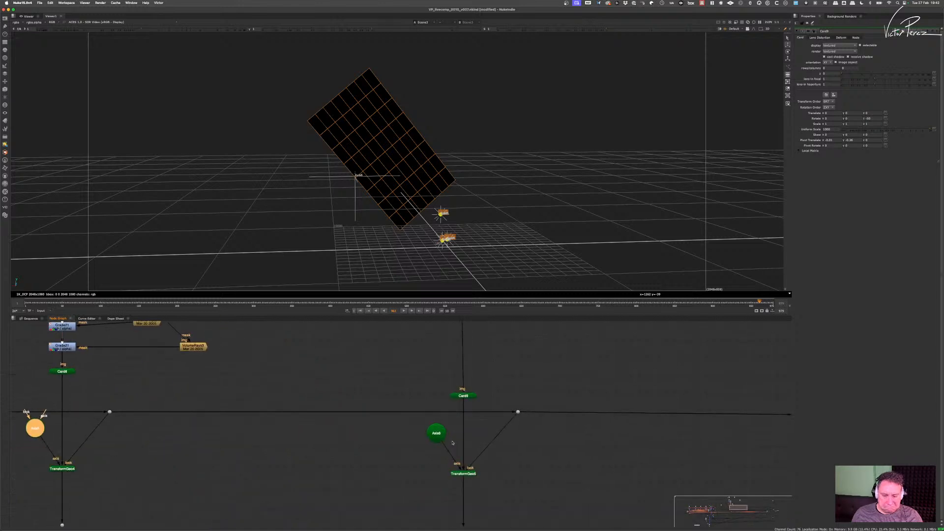
pyautogui.moveTo(405, 460); pyautogui.dragTo(461, 417)
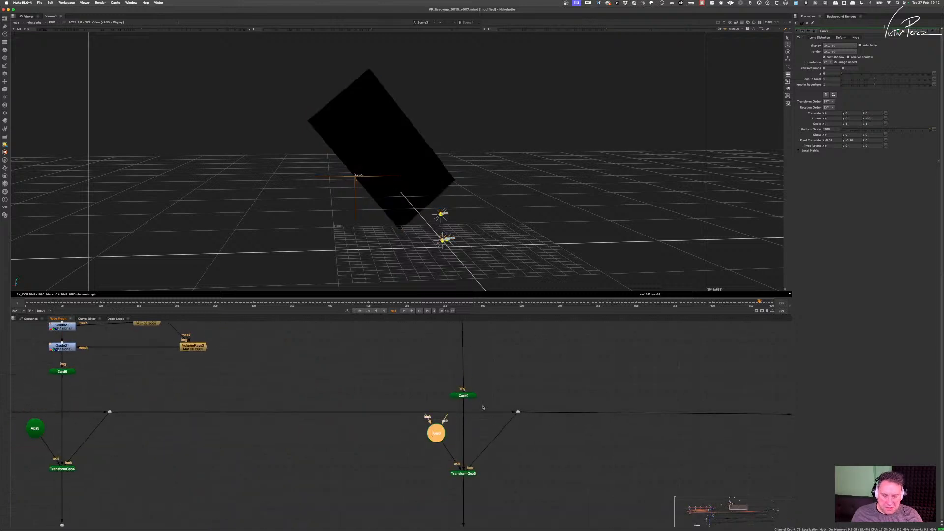
pyautogui.click(467, 474)
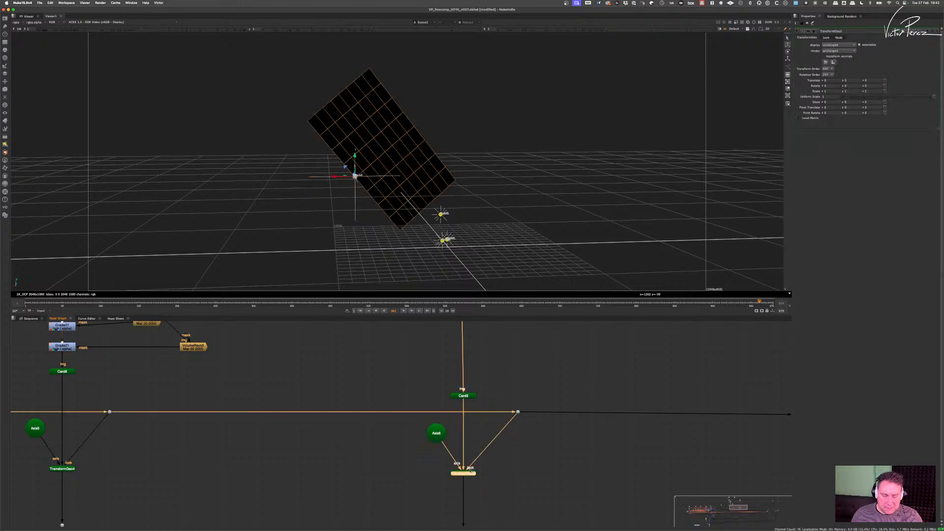
pyautogui.moveTo(471, 469); pyautogui.dragTo(471, 467)
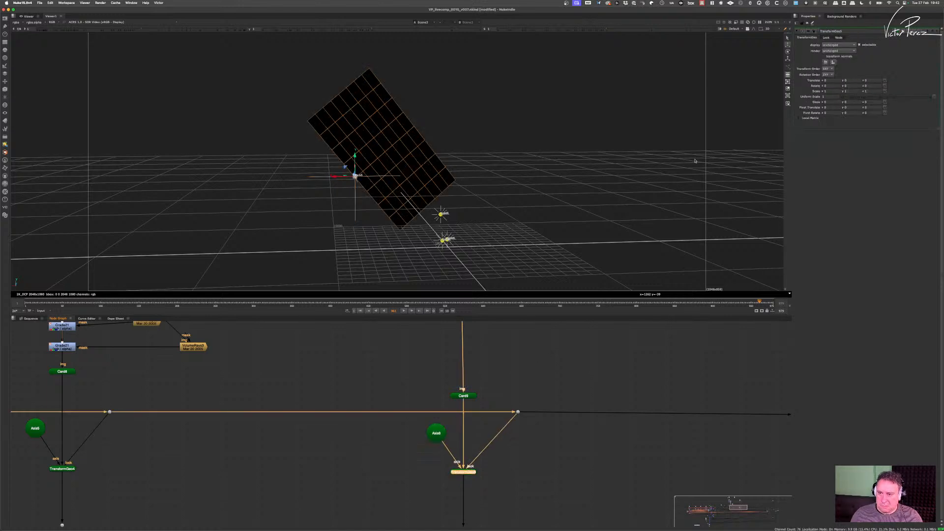
# - Set Card9's Z rotation to 0 to stand the card upright
pyautogui.click(461, 397)
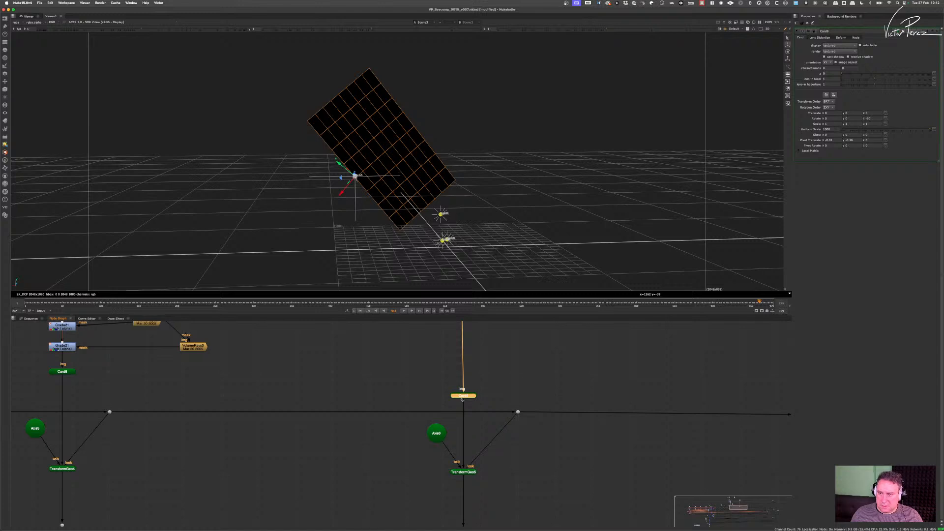
pyautogui.click(872, 117)
pyautogui.press('Left')
pyautogui.press('Left')
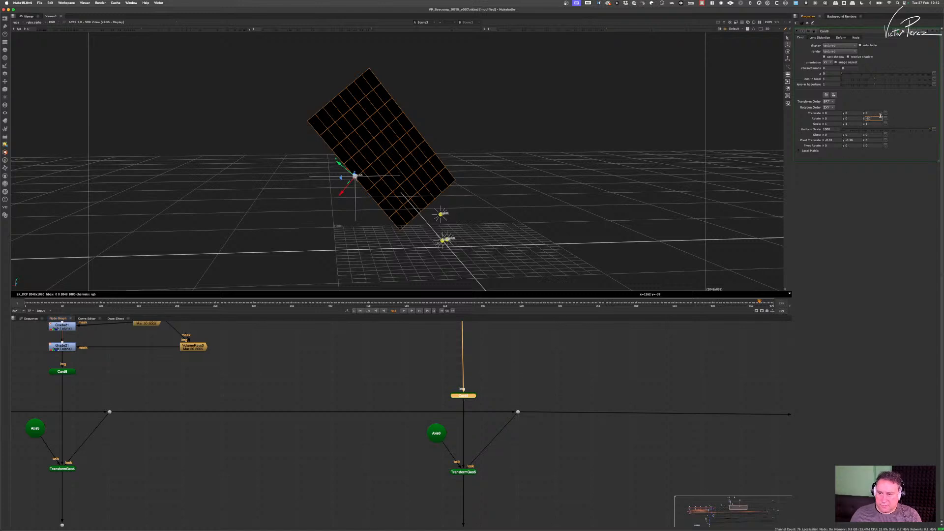
pyautogui.press('Down')
pyautogui.press('Down')
pyautogui.press('Down')
pyautogui.press('Down')
pyautogui.press('Up')
pyautogui.press('Up')
pyautogui.press('Up')
pyautogui.press('Up')
pyautogui.press('Up')
pyautogui.press('Up')
pyautogui.press('Up')
pyautogui.press('Up')
pyautogui.press('Up')
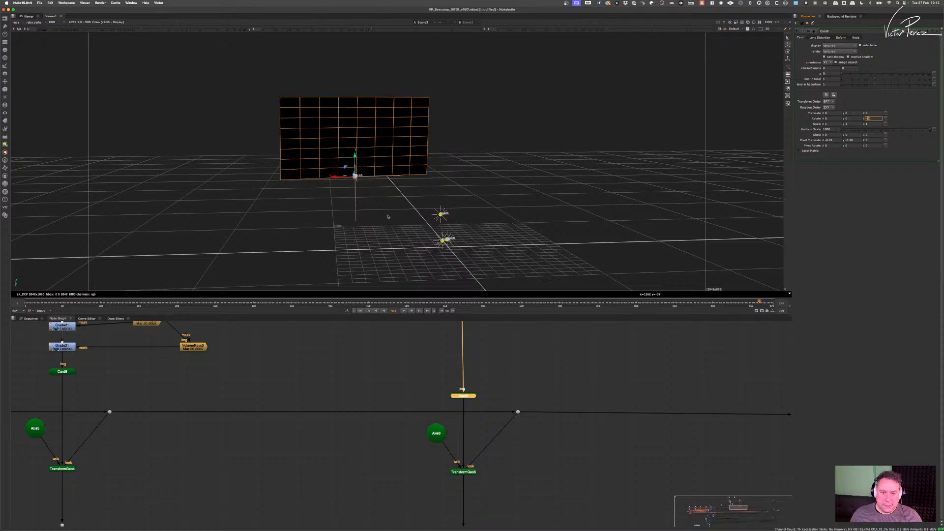
pyautogui.click(489, 381)
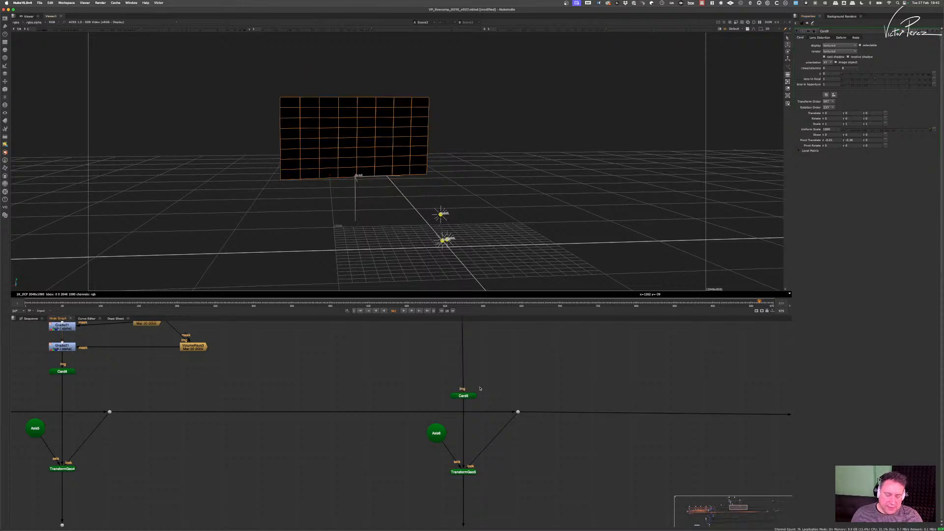
# - Connect the Fire Elements PREVIEW scene to the lower Dot of the new plume branch
pyautogui.moveTo(513, 460); pyautogui.dragTo(451, 497)
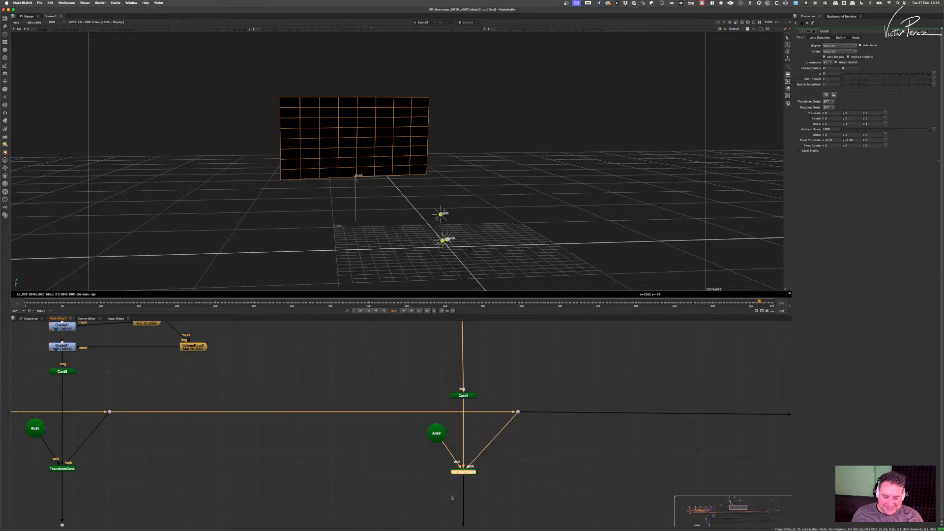
pyautogui.keyDown('super'); pyautogui.moveTo(517, 200); pyautogui.dragTo(372, 224); pyautogui.keyUp('super')
pyautogui.scroll(-6, 464, 437)
pyautogui.moveTo(463, 436); pyautogui.dragTo(605, 403, button='middle')
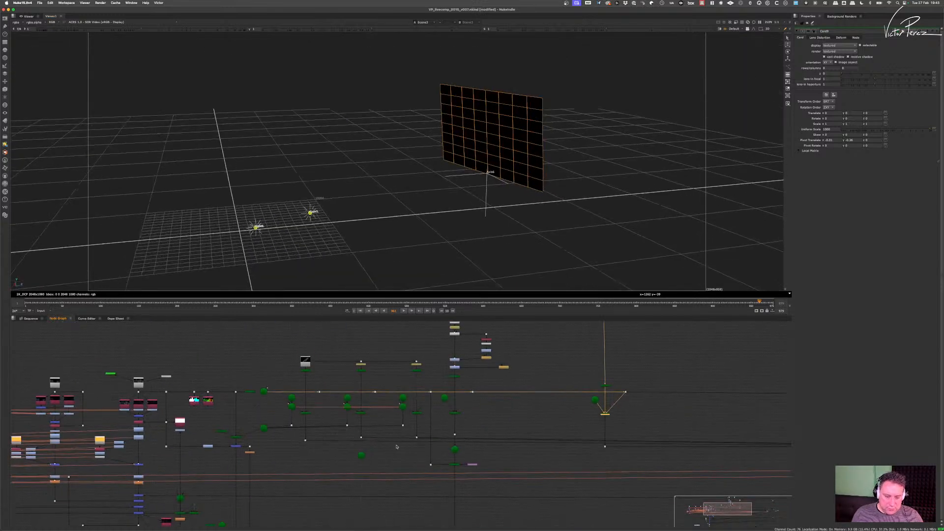
pyautogui.scroll(5, 424, 438)
pyautogui.click(323, 471)
pyautogui.moveTo(313, 470); pyautogui.dragTo(605, 369)
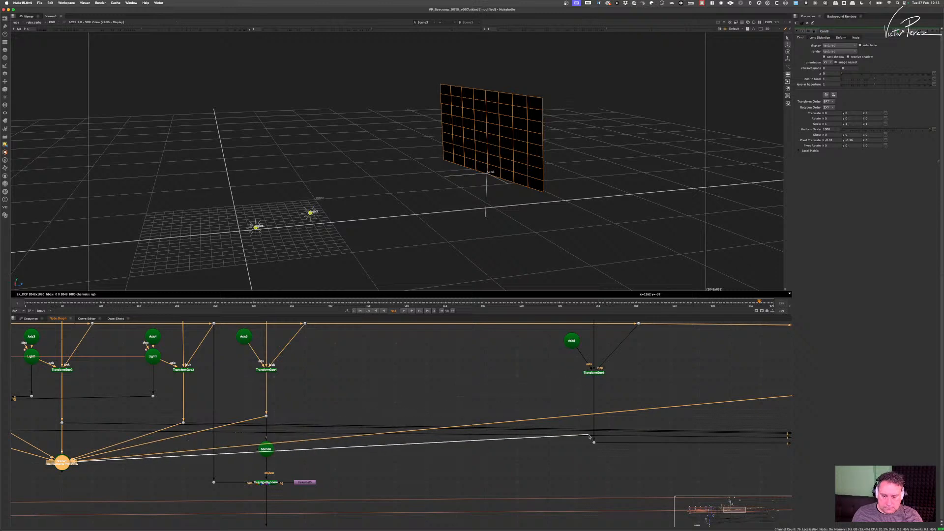
# - Show the Fire Elements PREVIEW scene in the 3D viewer and select its node
pyautogui.moveTo(288, 458); pyautogui.dragTo(517, 433, button='middle')
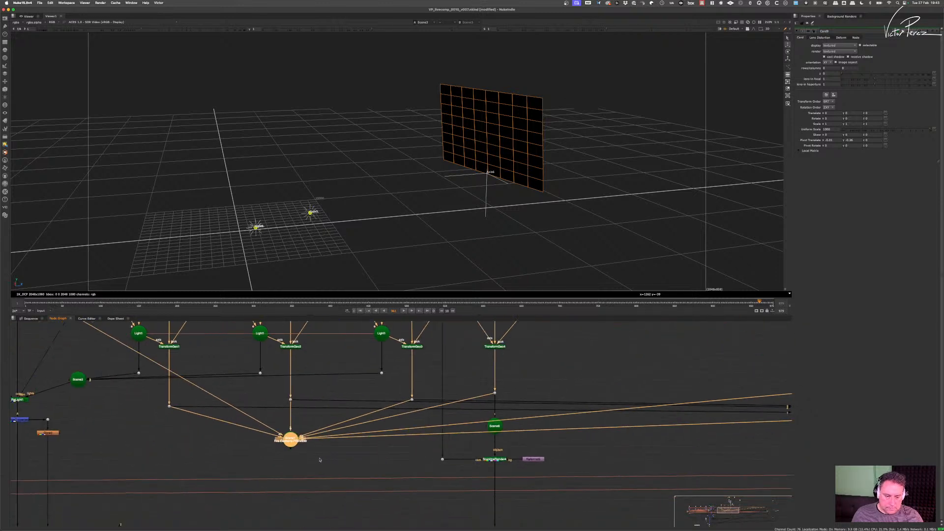
pyautogui.moveTo(319, 459); pyautogui.dragTo(272, 421)
pyautogui.press('1')
pyautogui.click(272, 420)
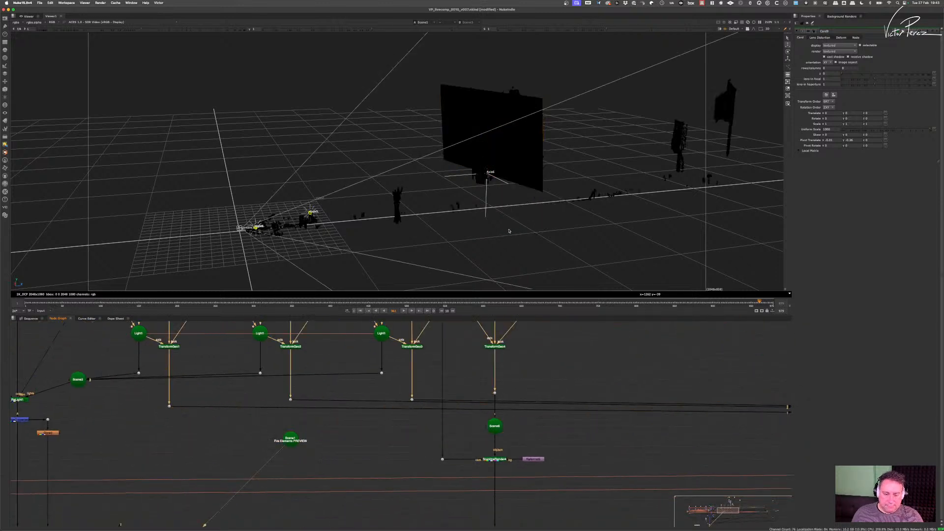
pyautogui.click(290, 438)
# - Show Card9 on its own in the 3D viewer and examine the smoke plume image on the card
pyautogui.scroll(-5, 318, 440)
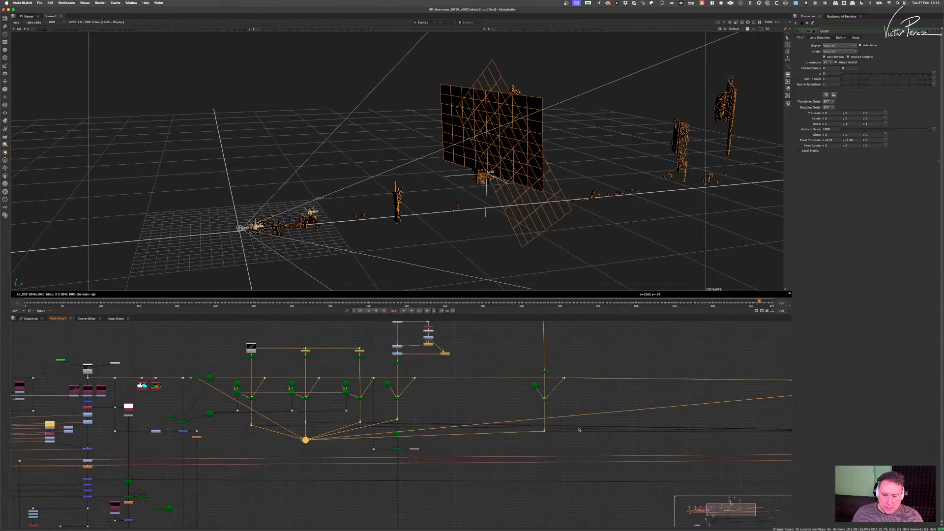
pyautogui.moveTo(587, 419); pyautogui.dragTo(375, 431, button='middle')
pyautogui.scroll(10, 375, 432)
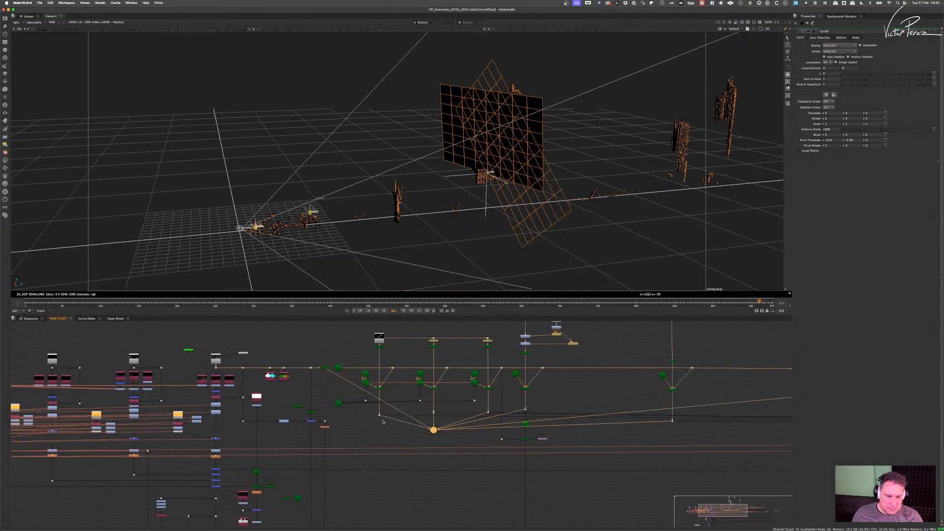
pyautogui.scroll(-6, 393, 383)
pyautogui.scroll(3, 427, 405)
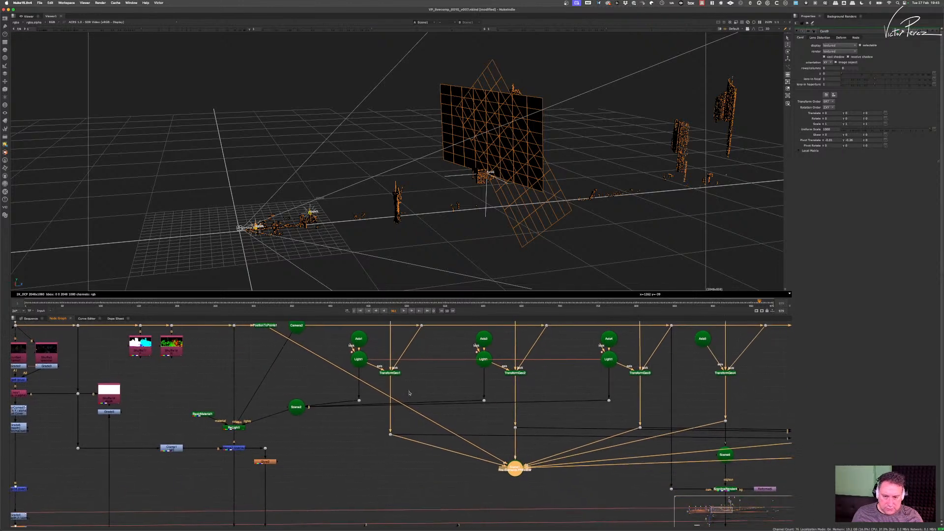
pyautogui.scroll(-4, 633, 448)
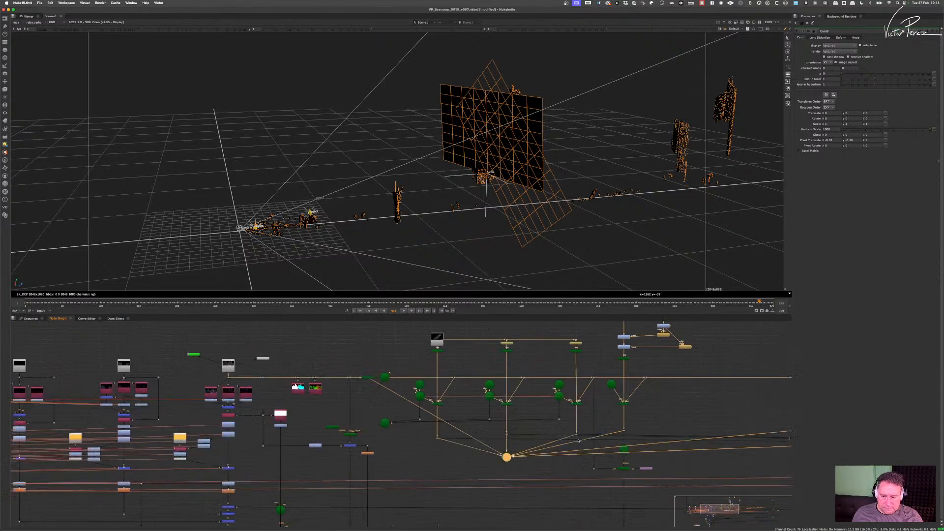
pyautogui.moveTo(787, 340); pyautogui.dragTo(557, 435, button='middle')
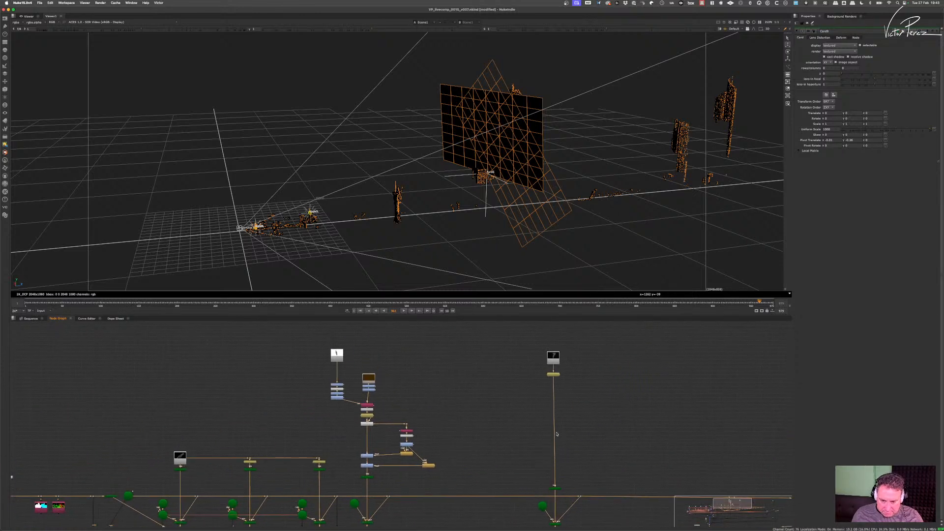
pyautogui.moveTo(564, 483); pyautogui.dragTo(561, 407, button='middle')
pyautogui.scroll(4, 562, 406)
pyautogui.moveTo(570, 408); pyautogui.dragTo(516, 434)
pyautogui.press('1')
pyautogui.press('f')
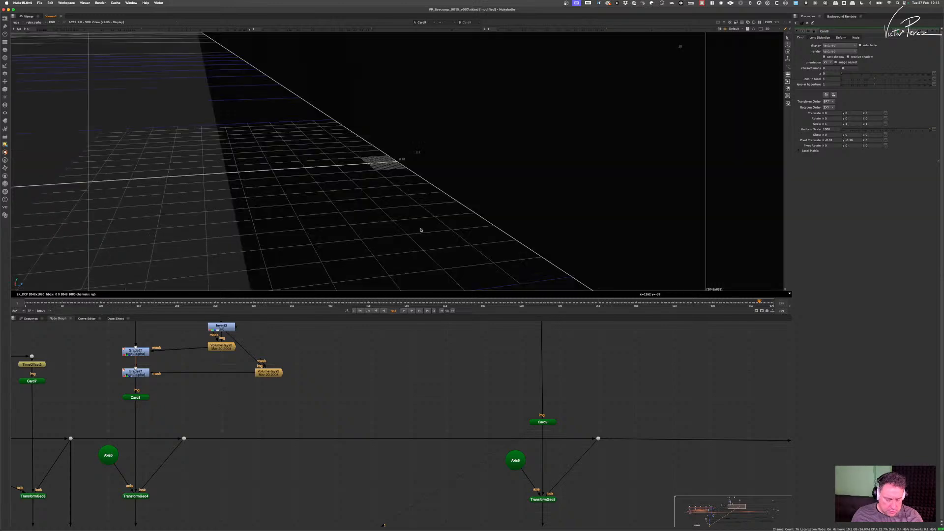
pyautogui.keyDown('super'); pyautogui.moveTo(446, 221); pyautogui.dragTo(441, 219); pyautogui.keyUp('super')
pyautogui.scroll(-15, 367, 220)
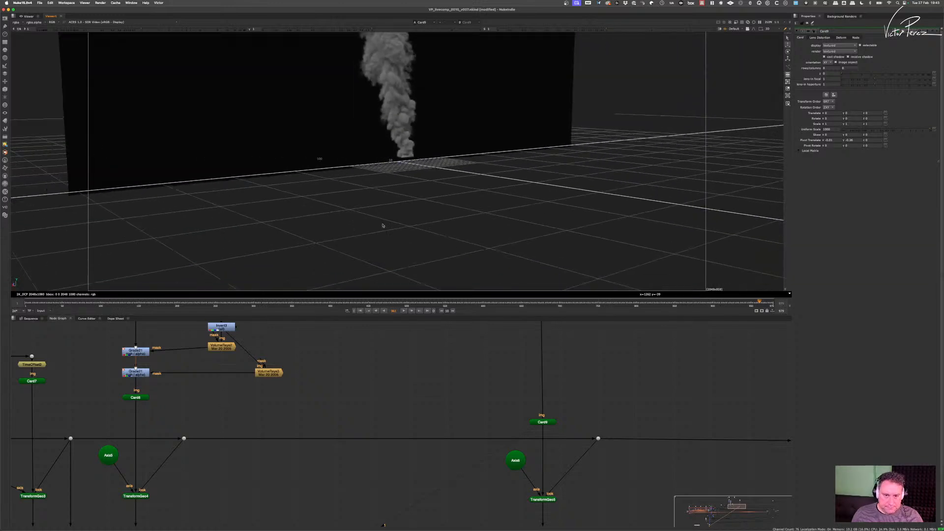
# - Fine-tune Card9's Pivot Translate Y so the base of the smoke plume rests on the ground plane
pyautogui.keyDown('super'); pyautogui.moveTo(384, 226); pyautogui.dragTo(439, 249); pyautogui.keyUp('super')
pyautogui.click(543, 423)
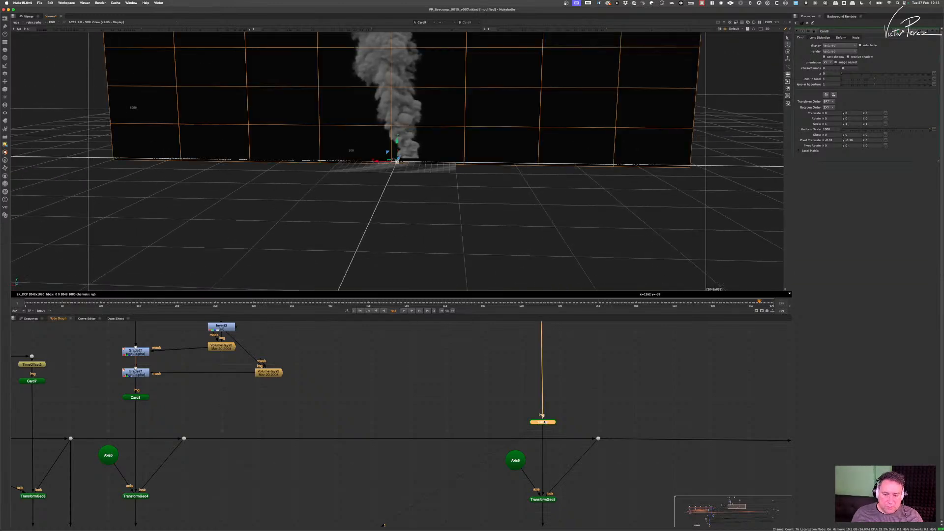
pyautogui.click(543, 500)
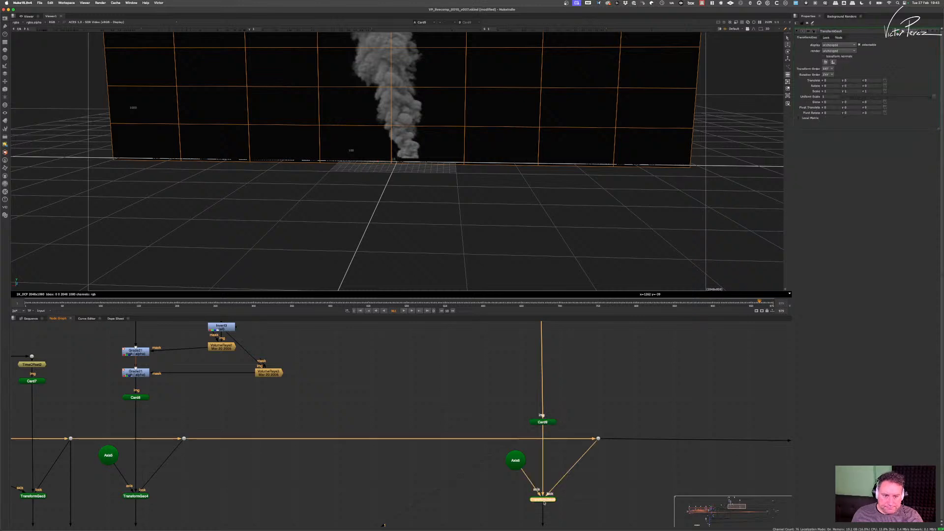
pyautogui.click(548, 423)
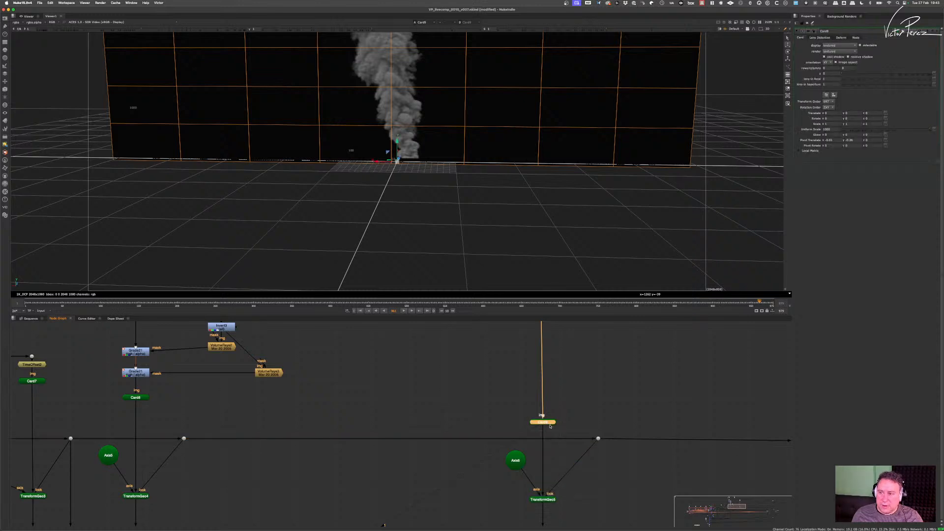
pyautogui.click(856, 139)
pyautogui.press('Left')
pyautogui.press('Up')
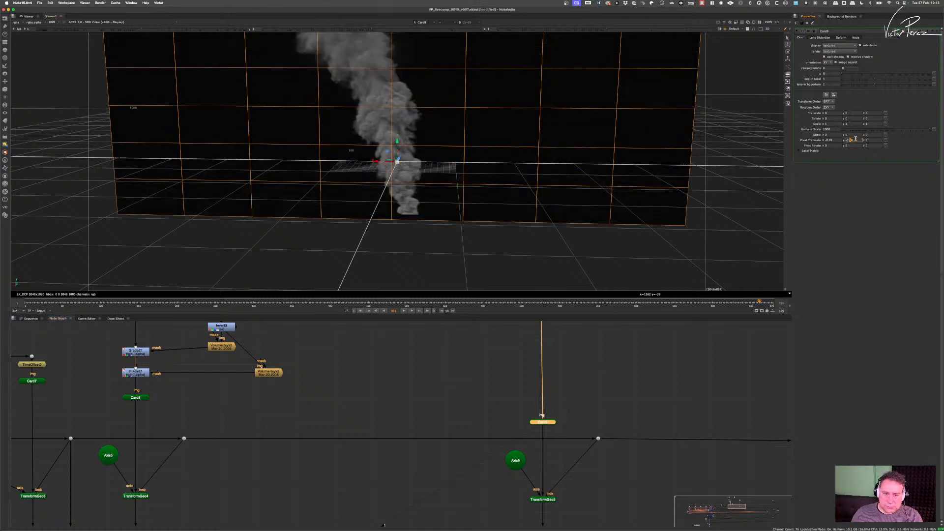
pyautogui.press('Down')
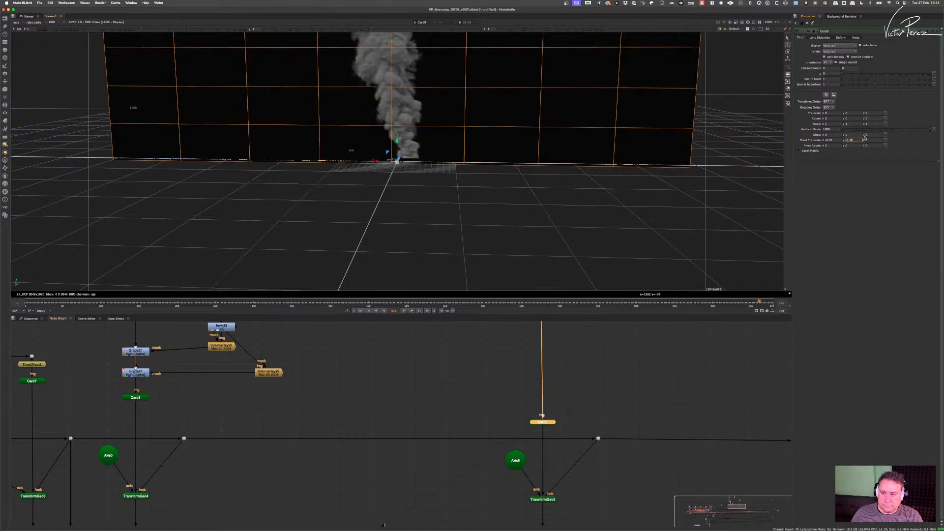
pyautogui.press('Up')
pyautogui.press('Down')
pyautogui.press('Up')
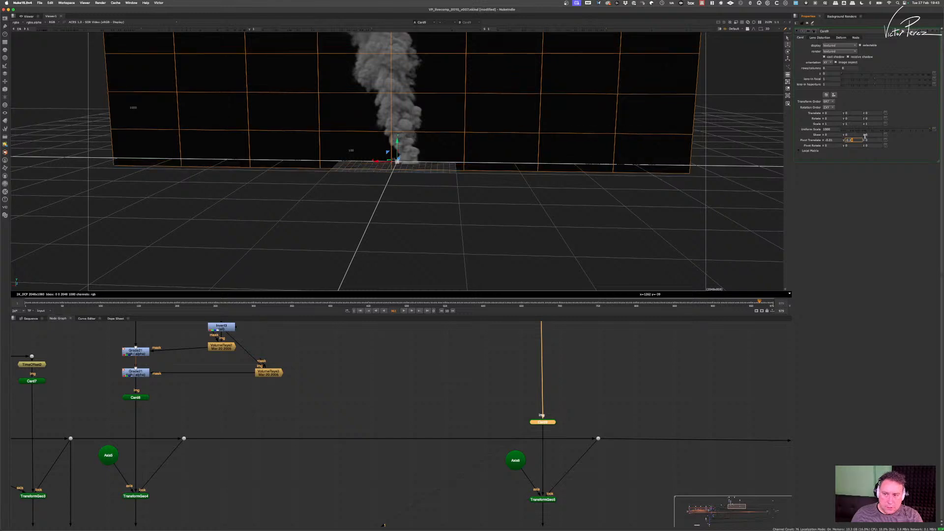
pyautogui.press('Down')
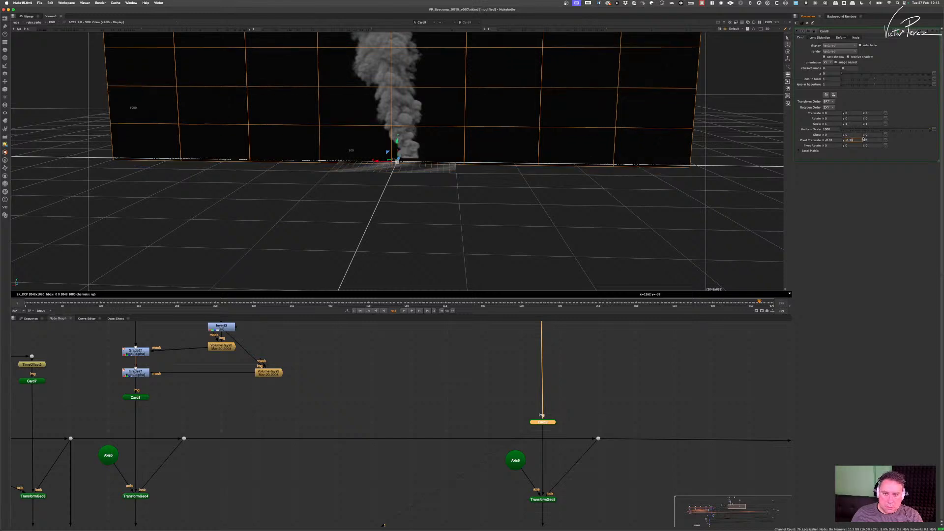
pyautogui.write('0')
pyautogui.press('Up')
pyautogui.press('Up')
pyautogui.press('Up')
pyautogui.press('Up')
pyautogui.press('Up')
pyautogui.press('Up')
pyautogui.press('Up')
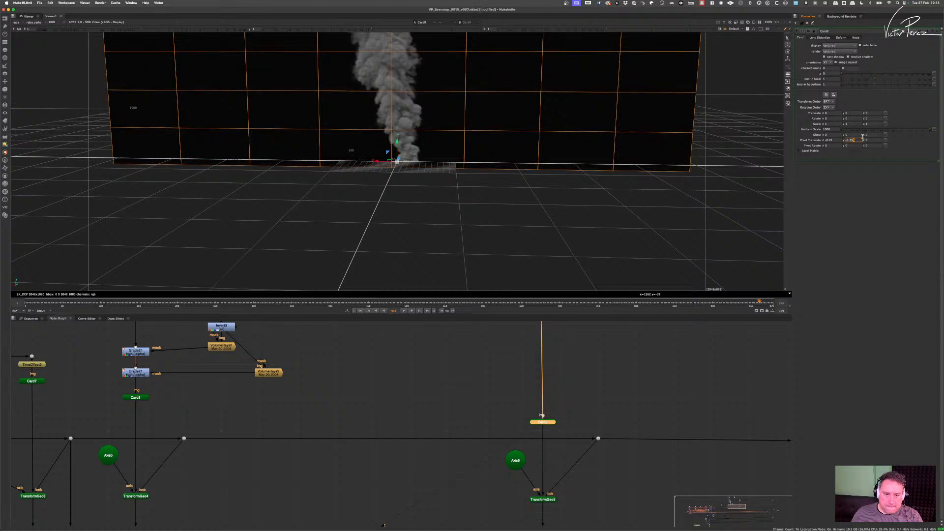
pyautogui.press('Down')
# - Set Card9's Pivot Translate X to -0.03 to centre the plume's base on the origin
pyautogui.click(839, 140)
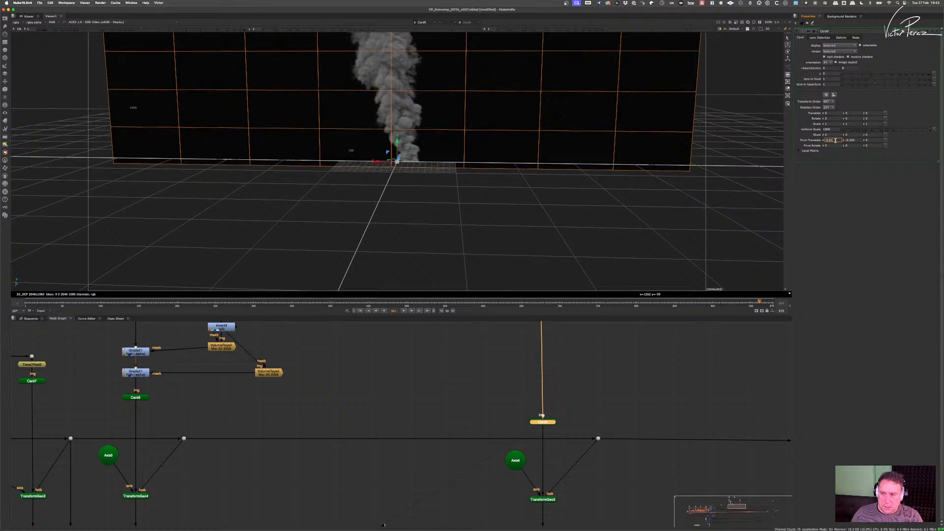
pyautogui.press('Up')
pyautogui.press('Down')
pyautogui.press('Down')
pyautogui.press('Down')
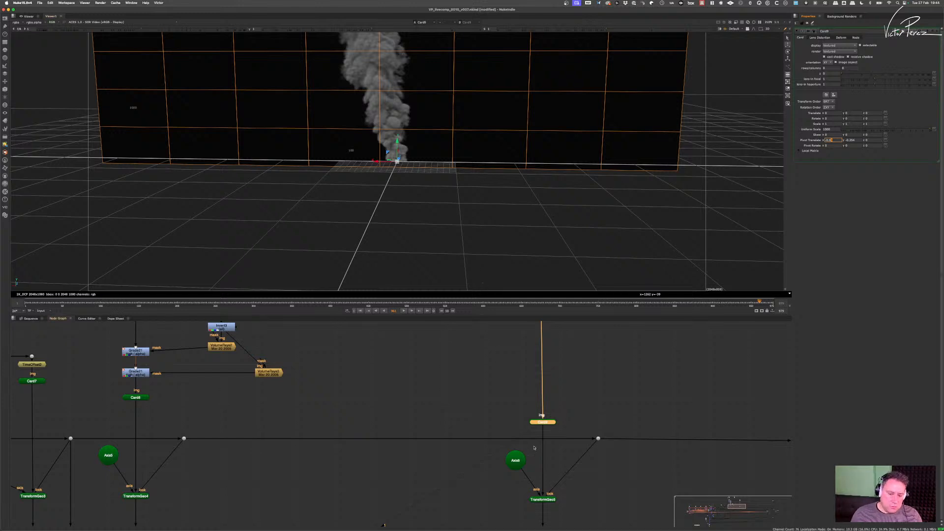
# - Show the Fire Elements PREVIEW scene in the 3D viewer and look at it from the side
pyautogui.scroll(-3, 535, 448)
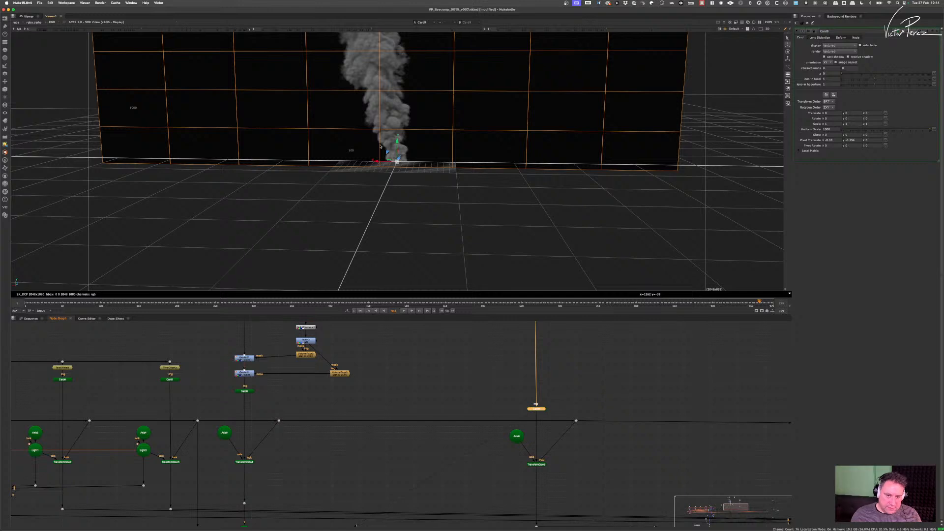
pyautogui.scroll(-3, 587, 431)
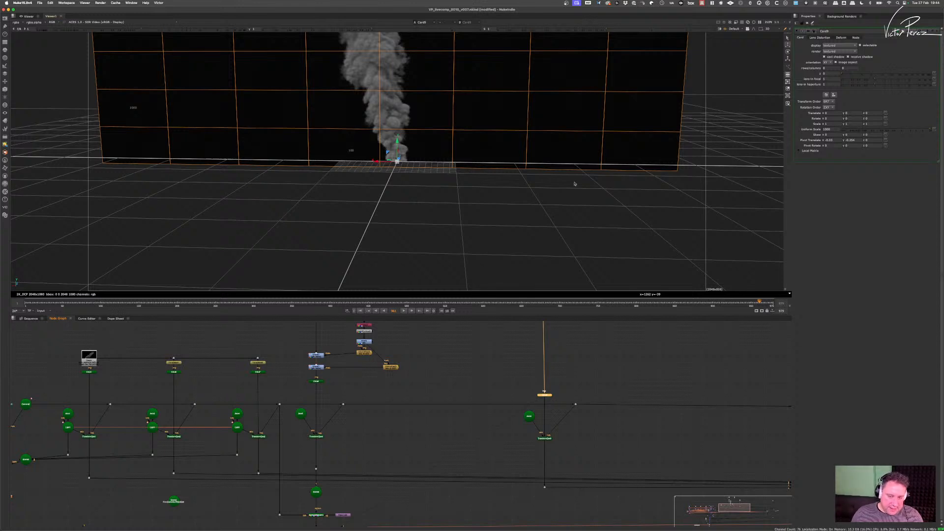
pyautogui.scroll(-3, 524, 406)
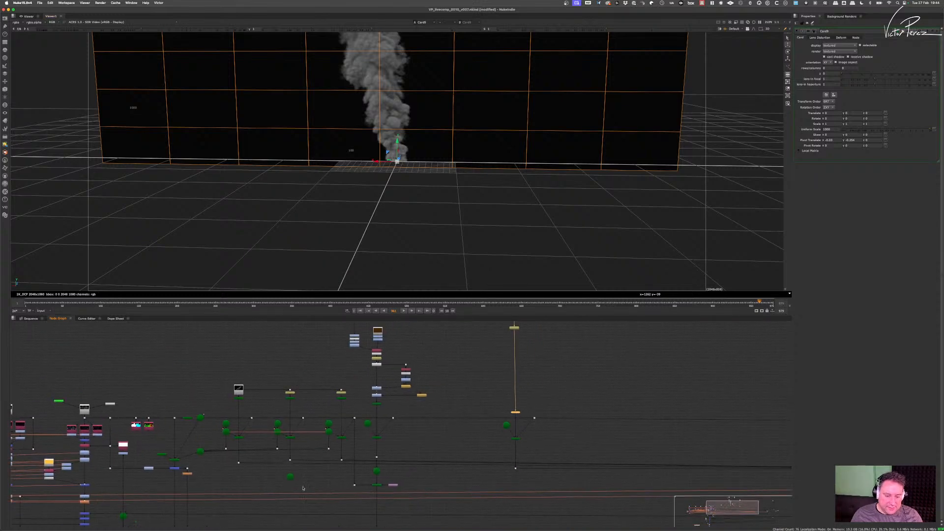
pyautogui.click(290, 476)
pyautogui.press('1')
pyautogui.scroll(-8, 492, 219)
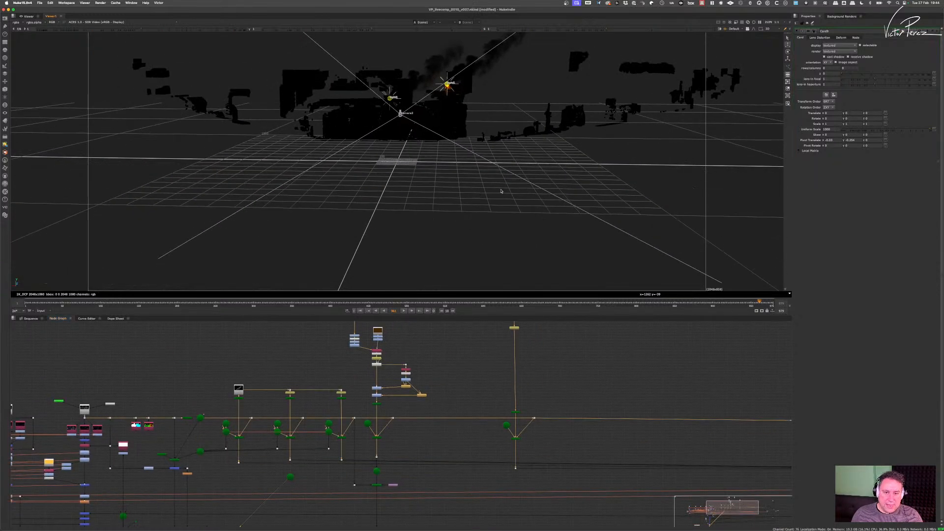
pyautogui.keyDown('super'); pyautogui.moveTo(502, 191); pyautogui.dragTo(345, 214); pyautogui.keyUp('super')
# - Find the disabled Read15 node of the original Straight_Smoke_Plume_1_0763_2K.mov and show it in the viewer
pyautogui.scroll(3, 518, 360)
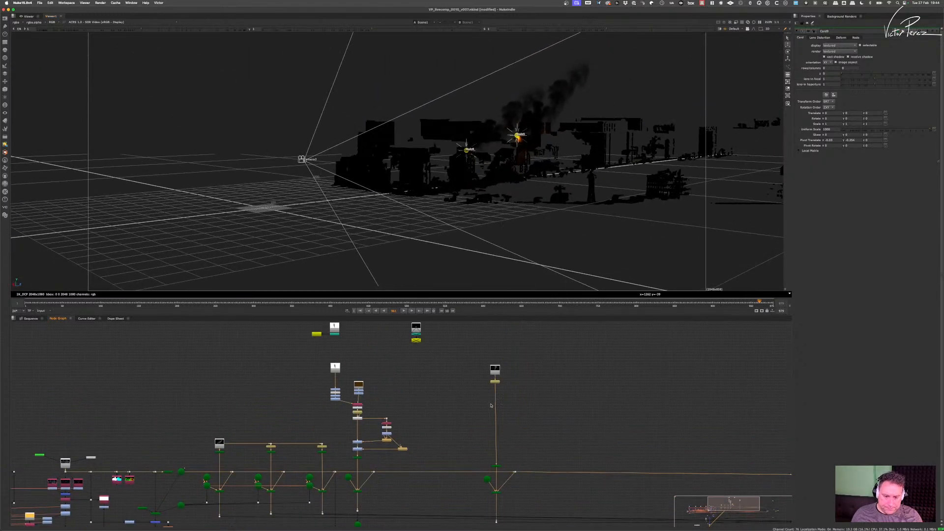
pyautogui.scroll(3, 493, 403)
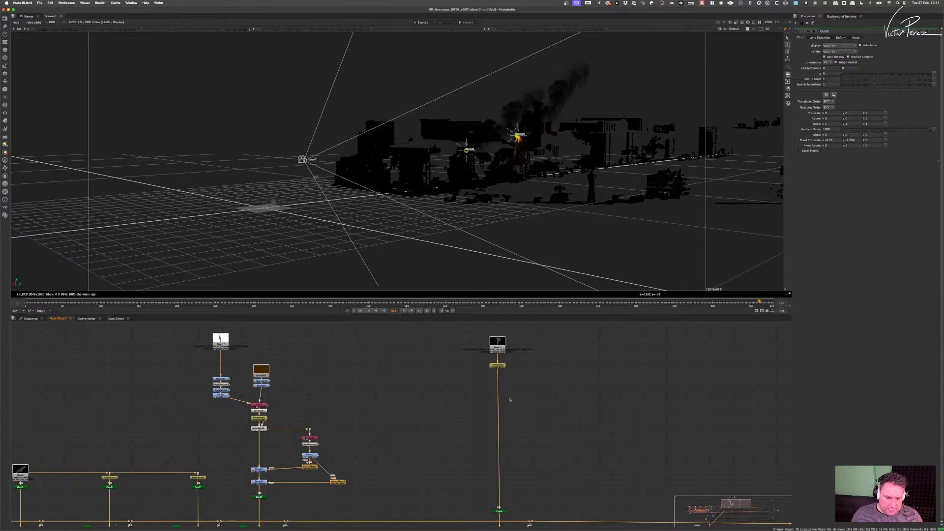
pyautogui.scroll(3, 512, 382)
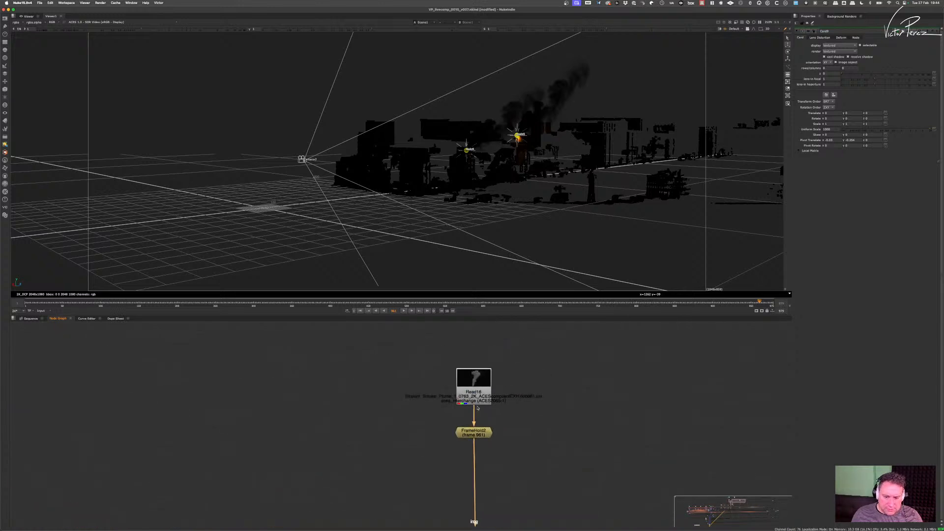
pyautogui.scroll(-8, 431, 421)
pyautogui.scroll(6, 341, 405)
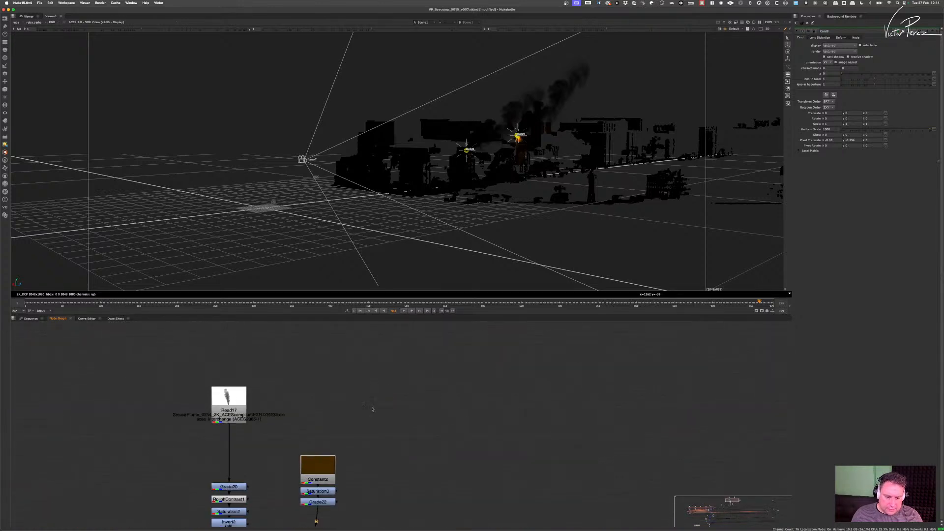
pyautogui.scroll(-4, 385, 418)
pyautogui.moveTo(386, 421); pyautogui.dragTo(361, 479, button='middle')
pyautogui.scroll(6, 428, 405)
pyautogui.moveTo(468, 389); pyautogui.dragTo(468, 378)
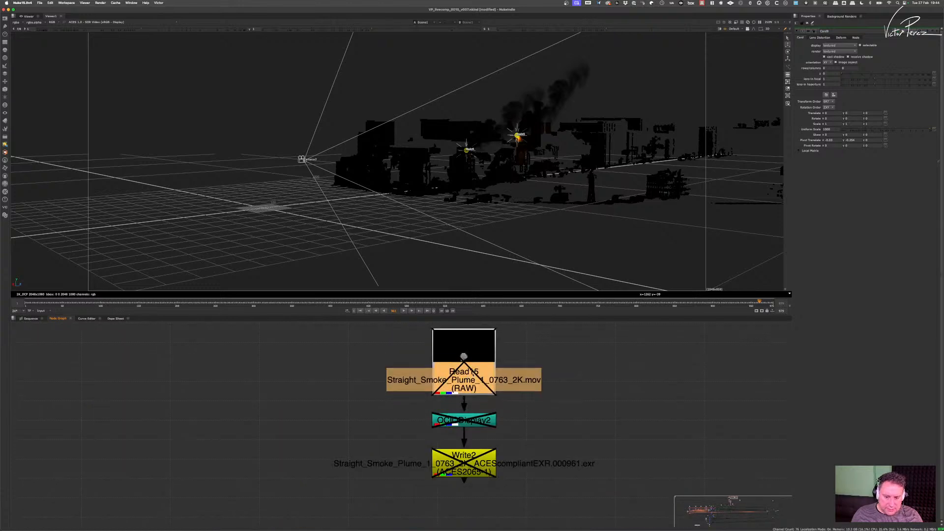
pyautogui.press('1')
pyautogui.scroll(-9, 493, 166)
pyautogui.moveTo(520, 162); pyautogui.dragTo(474, 197, button='middle')
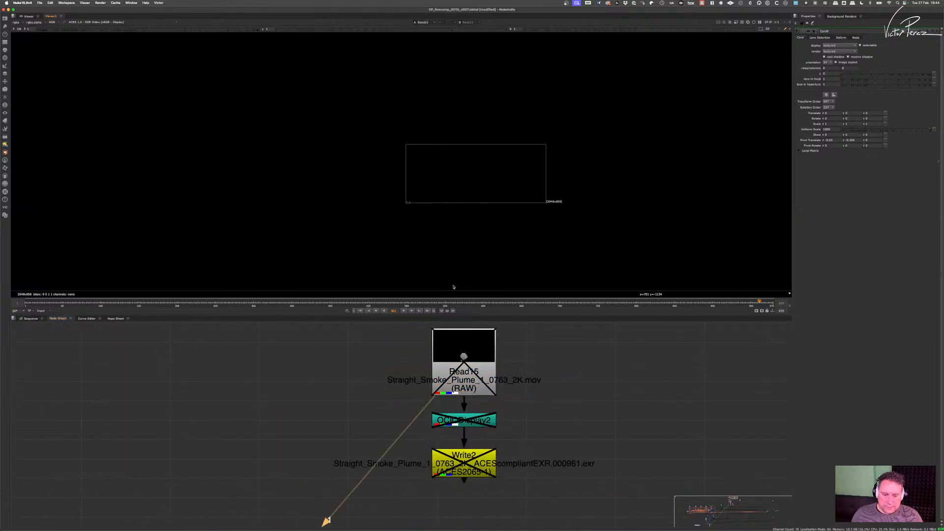
# - Re-enable Read15, OCIODisplay2 and Write2, and display the plume's alpha channel in the viewer
pyautogui.click(465, 360)
pyautogui.moveTo(412, 337); pyautogui.dragTo(405, 369, button='middle')
pyautogui.moveTo(395, 348); pyautogui.dragTo(543, 522)
pyautogui.press('d')
pyautogui.press('a')
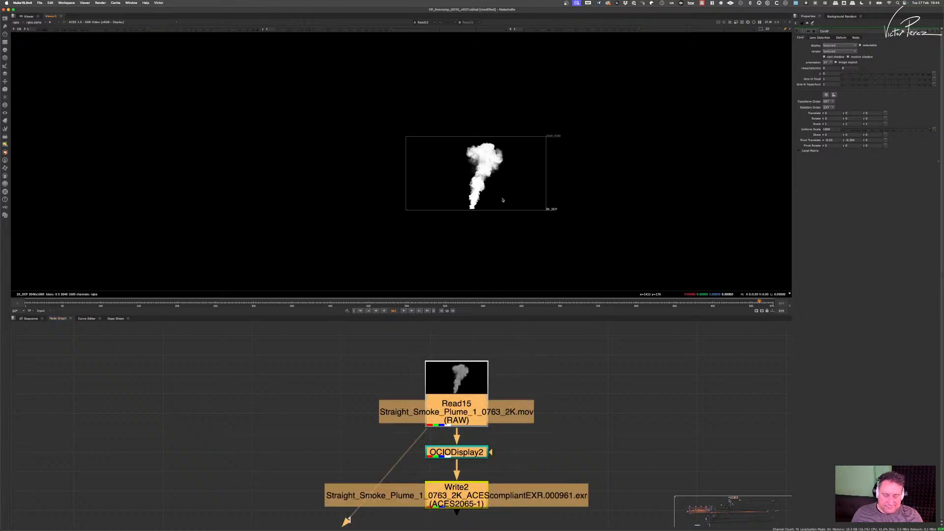
# - Set the channels of Write2 to rgba so the ACES-compliant EXR includes the alpha
pyautogui.scroll(-5, 524, 437)
pyautogui.scroll(5, 494, 498)
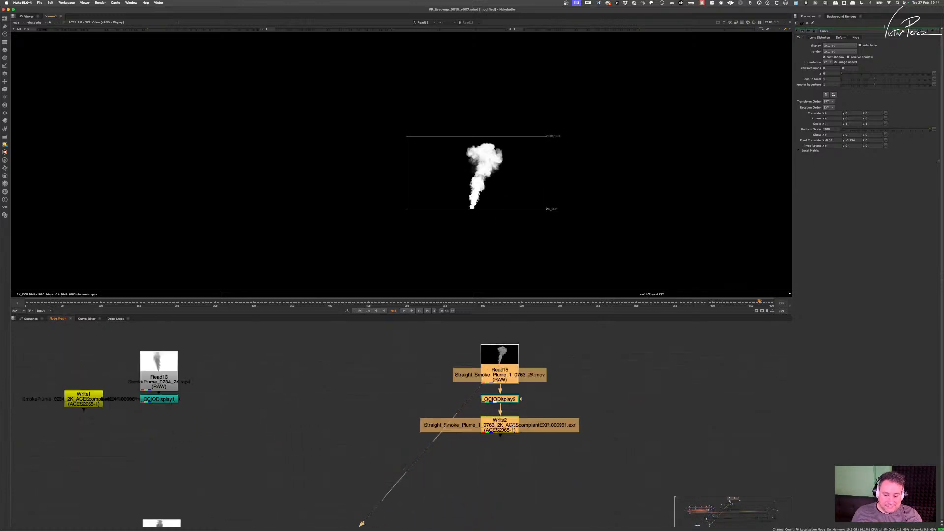
pyautogui.click(506, 429)
pyautogui.doubleClick(506, 429)
pyautogui.click(838, 45)
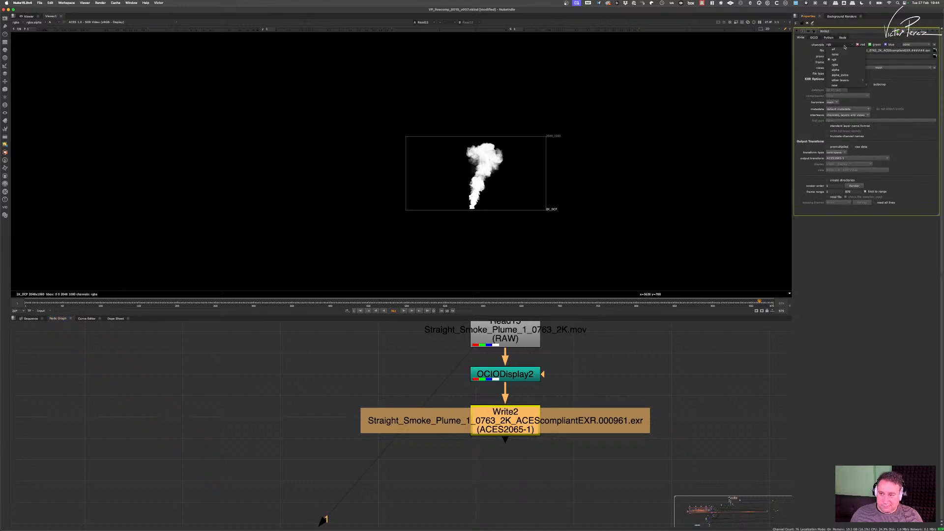
pyautogui.click(842, 65)
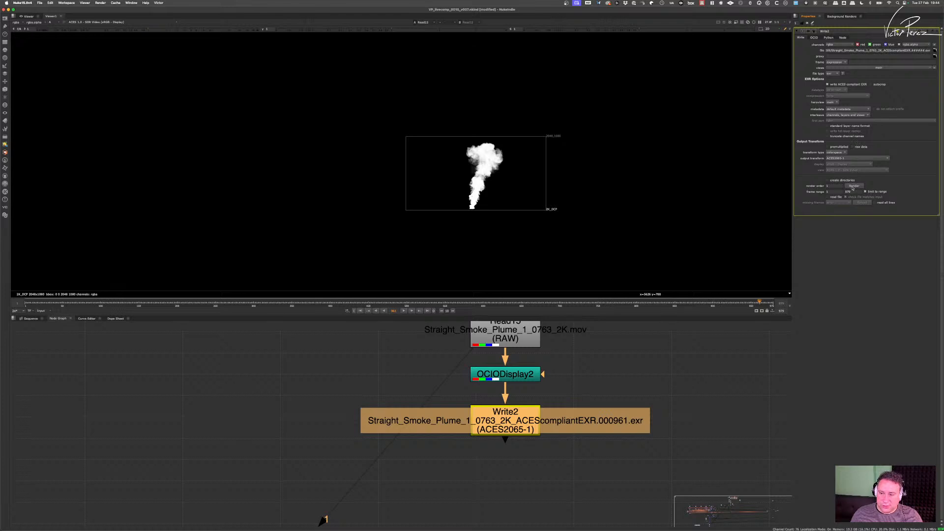
# - Re-render the Straight_Smoke_Plume EXR sequence from Write2 with the proposed frame range, and stop the render once the clip's frames are written
pyautogui.scroll(-6, 472, 403)
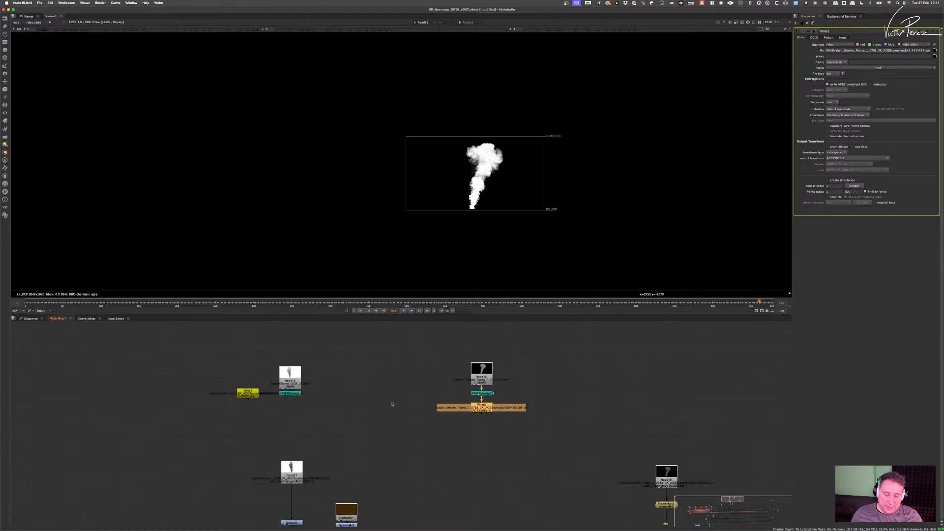
pyautogui.moveTo(392, 402); pyautogui.dragTo(468, 423, button='middle')
pyautogui.scroll(6, 382, 403)
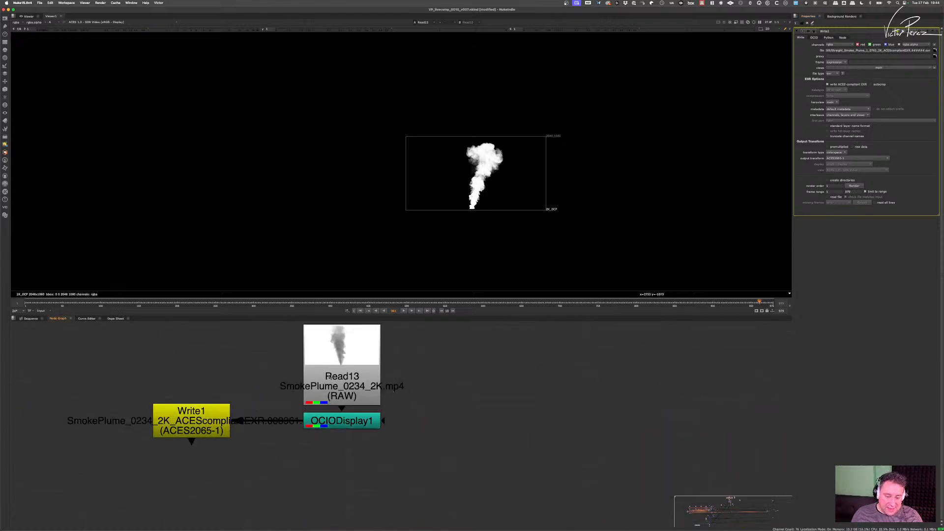
pyautogui.scroll(-5, 330, 377)
pyautogui.moveTo(507, 380); pyautogui.dragTo(356, 392, button='middle')
pyautogui.scroll(6, 481, 401)
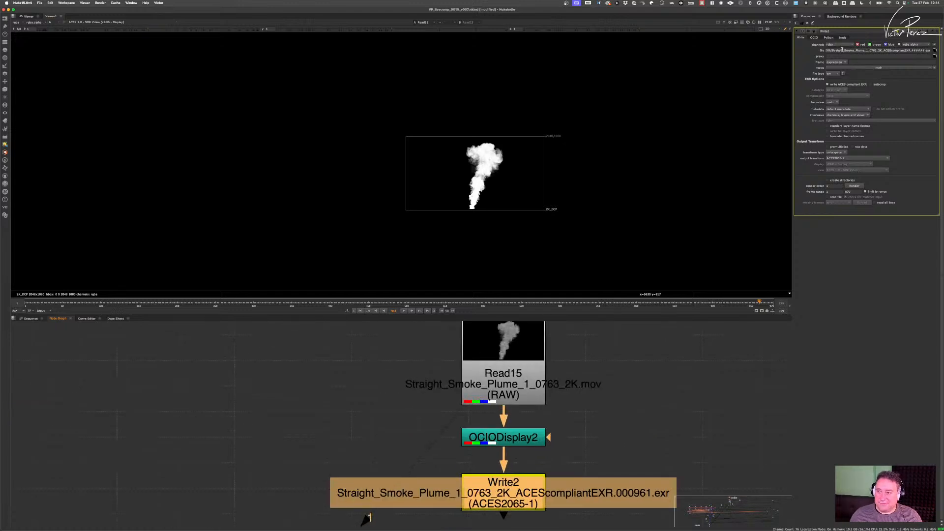
pyautogui.click(854, 186)
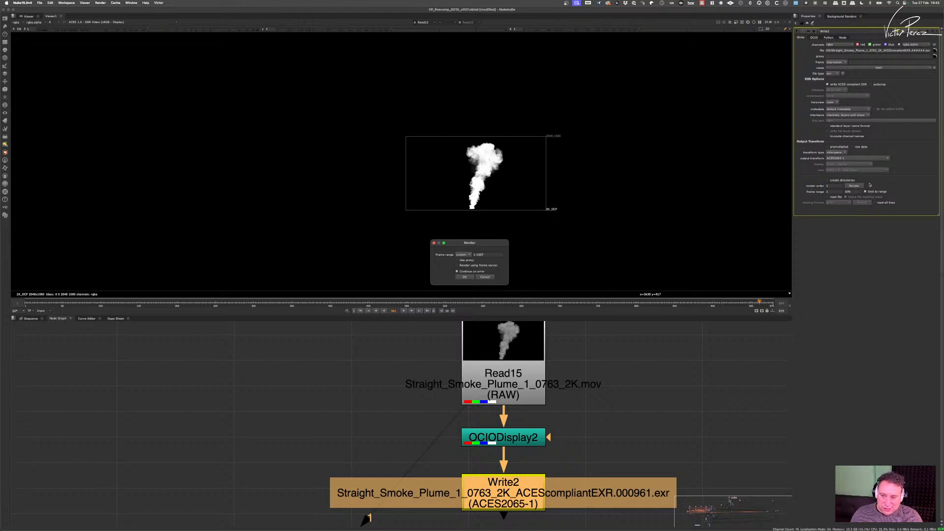
pyautogui.click(464, 277)
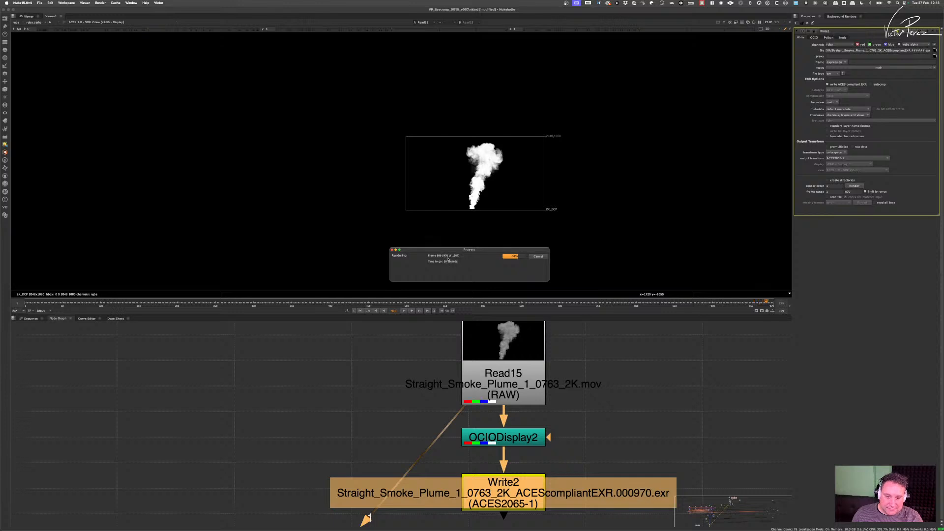
pyautogui.press('Escape')
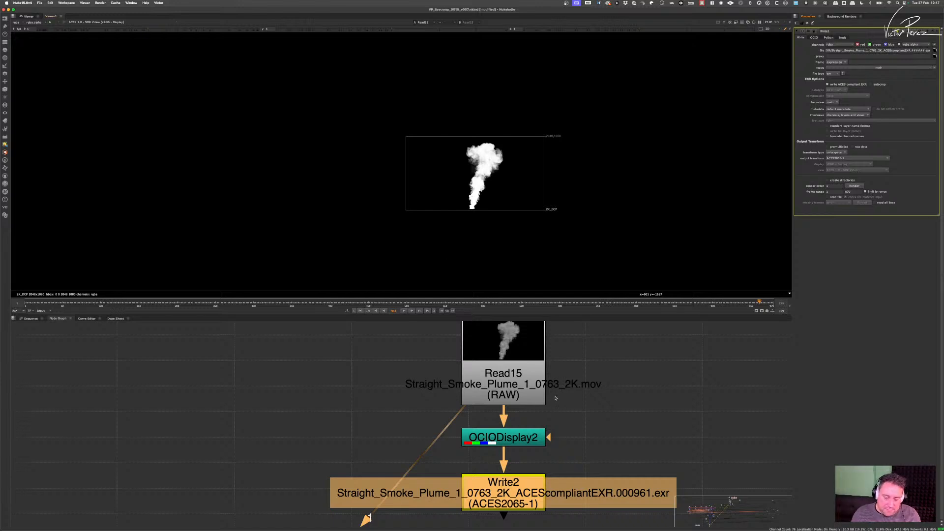
# - Open the properties of Read16, the plume's EXR sequence, and show the node in the viewer to check its channels
pyautogui.scroll(-5, 561, 404)
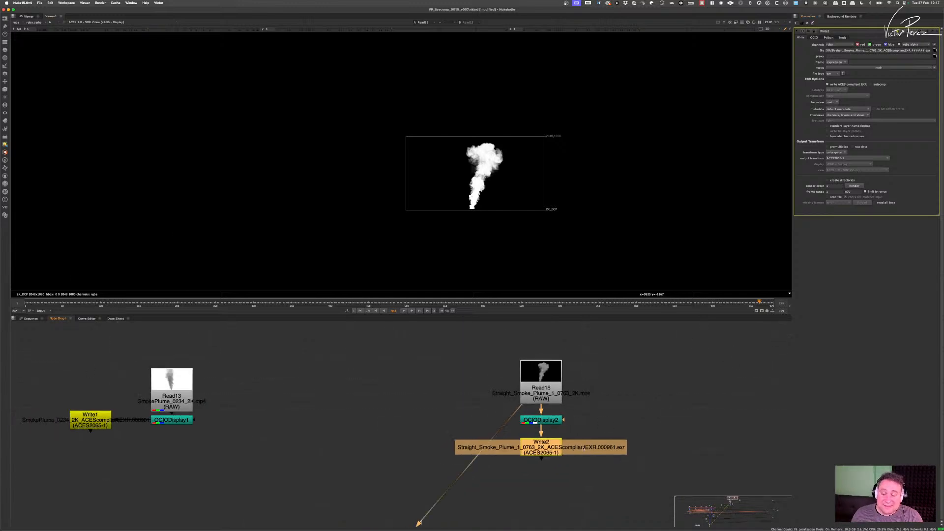
pyautogui.scroll(-5, 592, 433)
pyautogui.moveTo(595, 443); pyautogui.dragTo(521, 379, button='middle')
pyautogui.scroll(6, 670, 428)
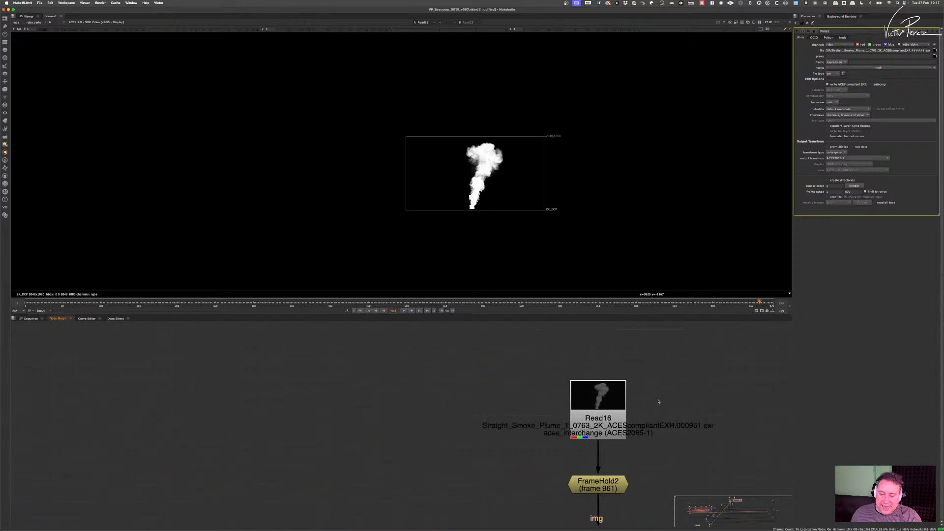
pyautogui.moveTo(664, 373); pyautogui.dragTo(545, 455)
pyautogui.doubleClick(608, 424)
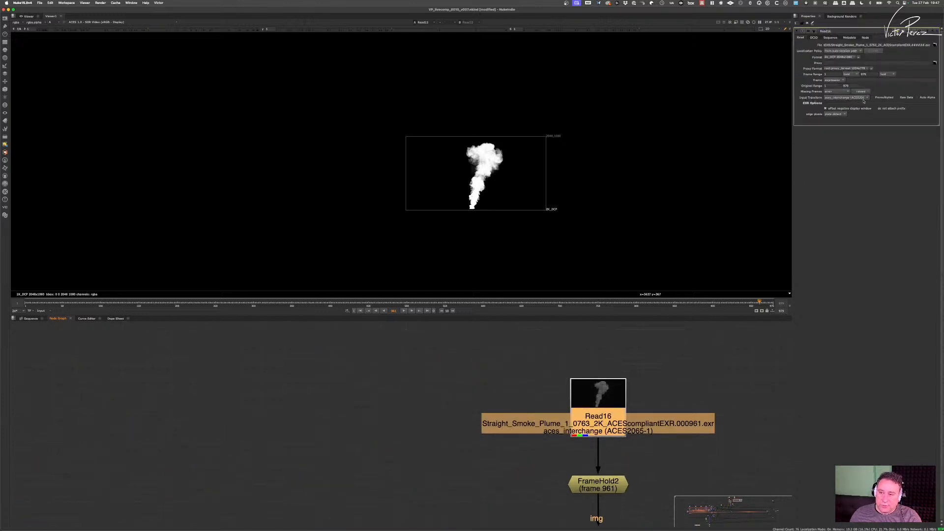
pyautogui.scroll(5, 587, 444)
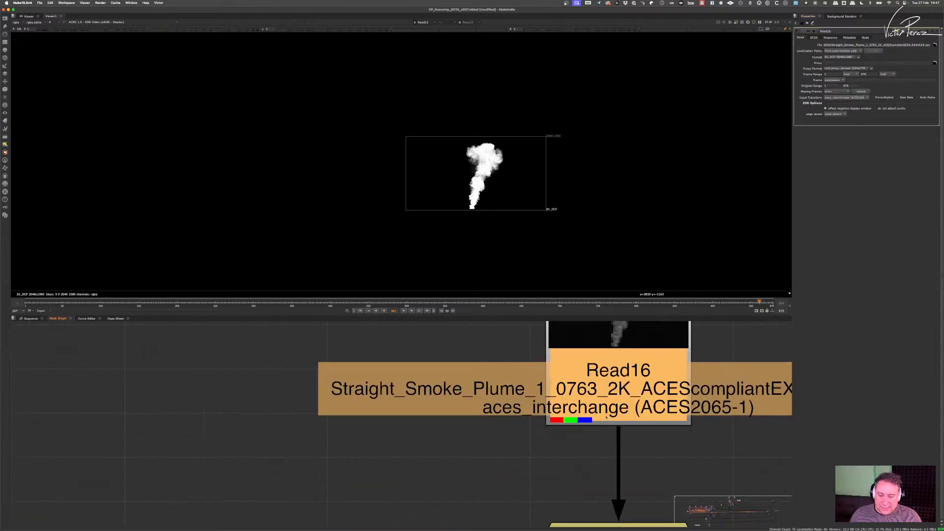
pyautogui.scroll(-6, 591, 409)
pyautogui.scroll(2, 590, 409)
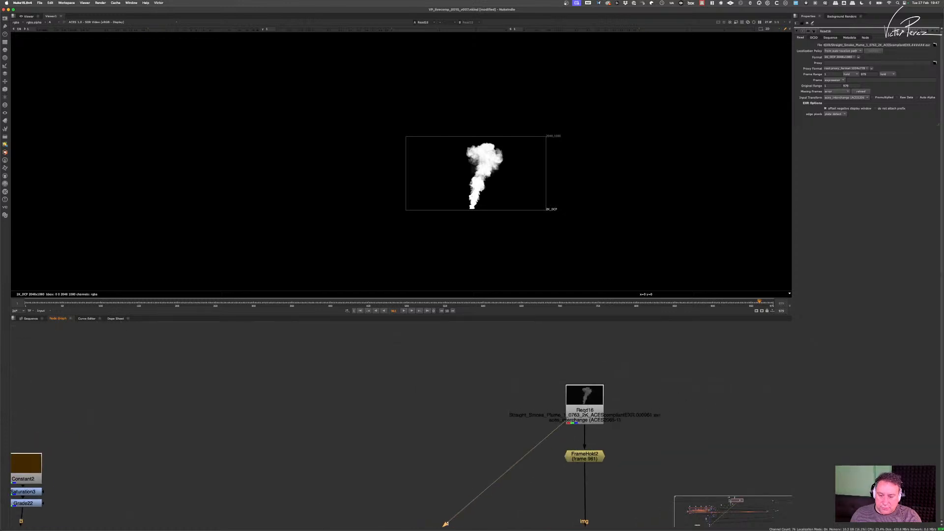
# - Open the properties of Write2 to recheck its output channels, and display Read16 in the viewer for comparison
pyautogui.scroll(-6, 589, 409)
pyautogui.moveTo(489, 406); pyautogui.dragTo(500, 460, button='middle')
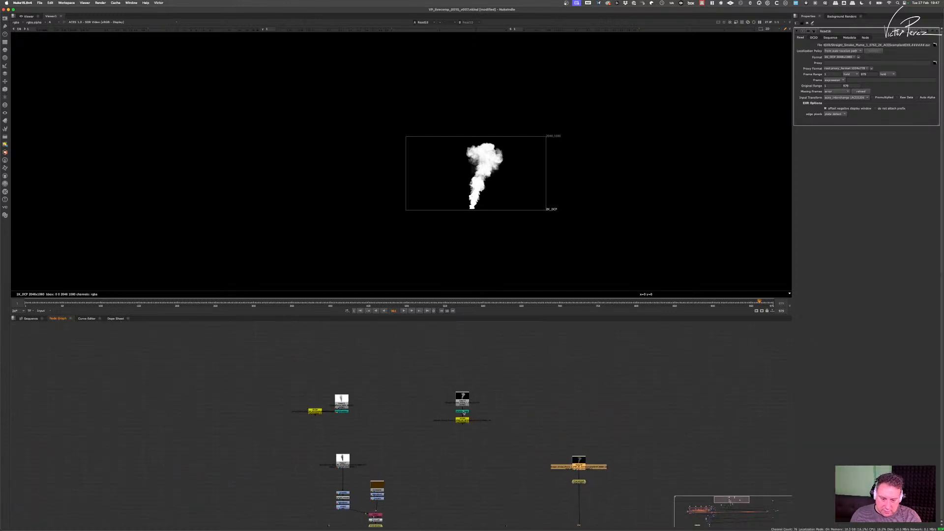
pyautogui.scroll(6, 475, 409)
pyautogui.scroll(3, 475, 409)
pyautogui.click(461, 478)
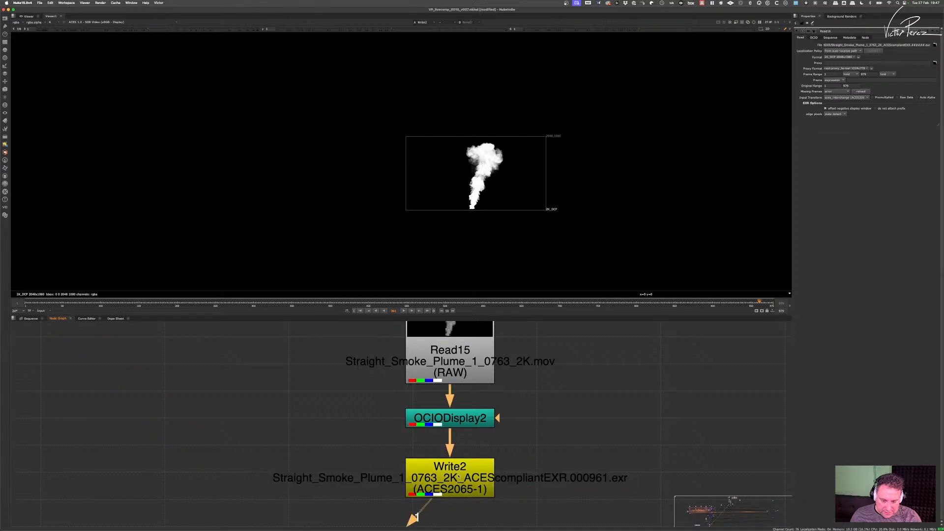
pyautogui.scroll(-7, 472, 470)
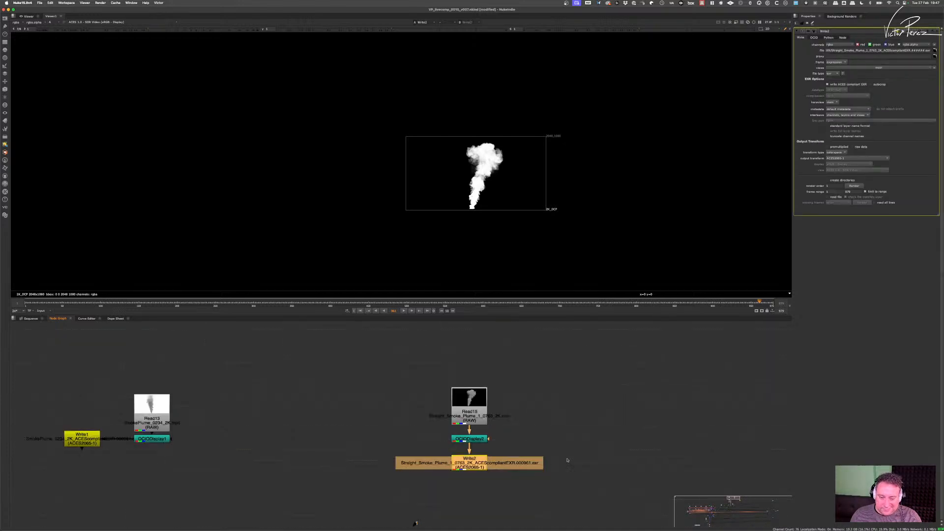
pyautogui.moveTo(618, 459); pyautogui.dragTo(579, 473, button='middle')
pyautogui.scroll(3, 570, 465)
pyautogui.press('1')
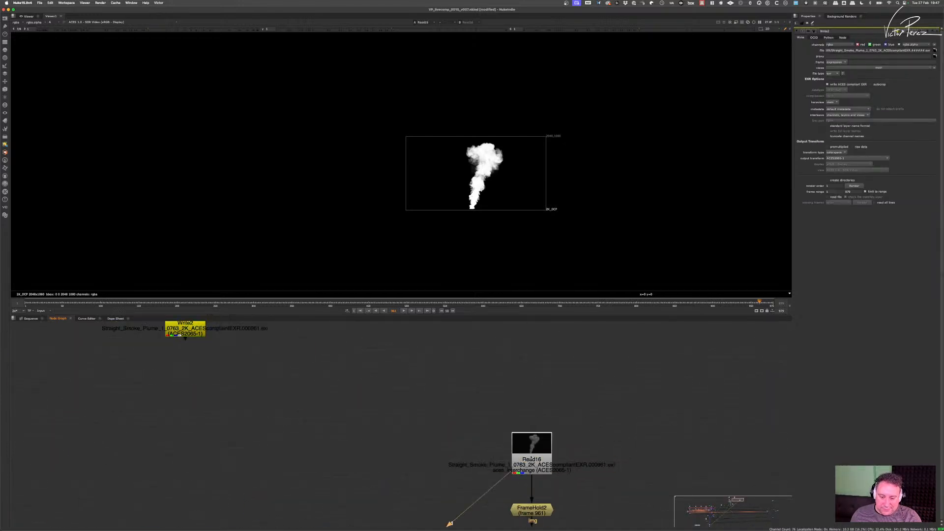
# - Inspect the channels of Read16 by toggling the alpha view, examining the node up close and stepping back to frame 958
pyautogui.press('a')
pyautogui.press('a')
pyautogui.press('a')
pyautogui.press('a')
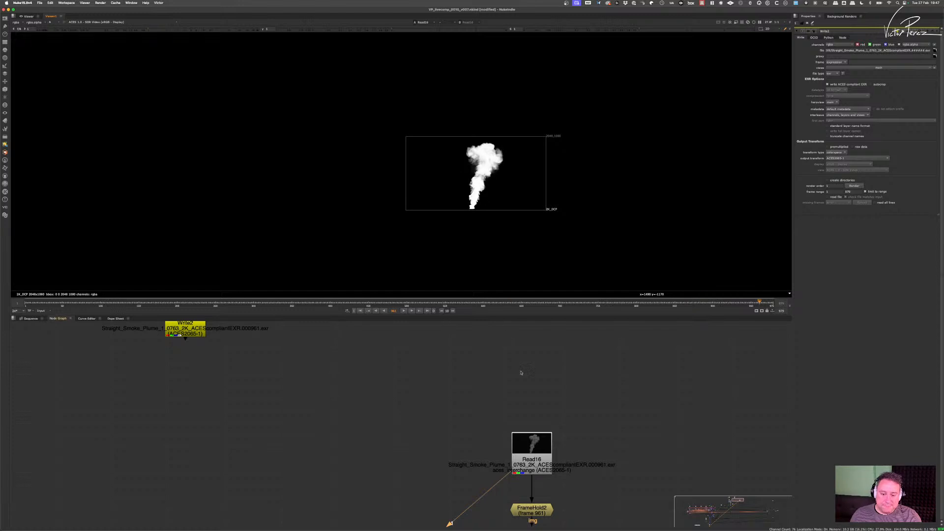
pyautogui.scroll(6, 541, 475)
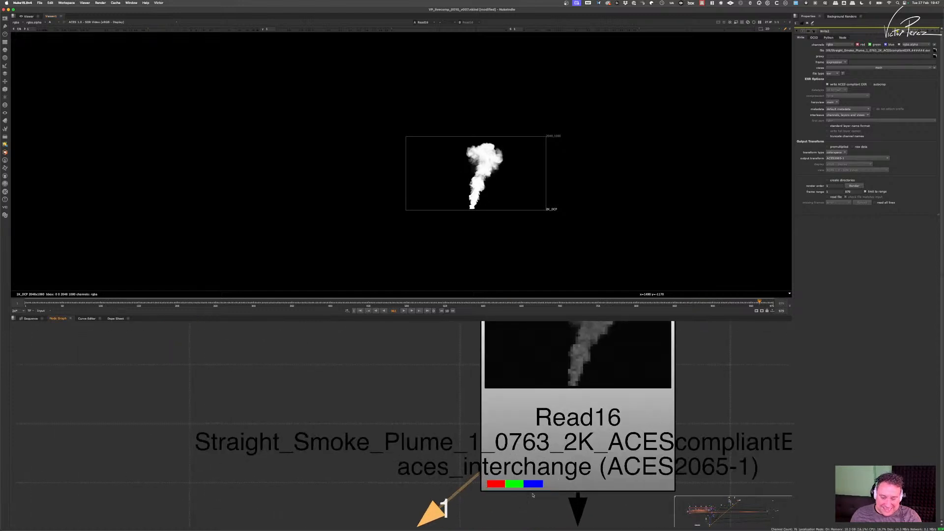
pyautogui.scroll(-3, 521, 468)
pyautogui.click(512, 439)
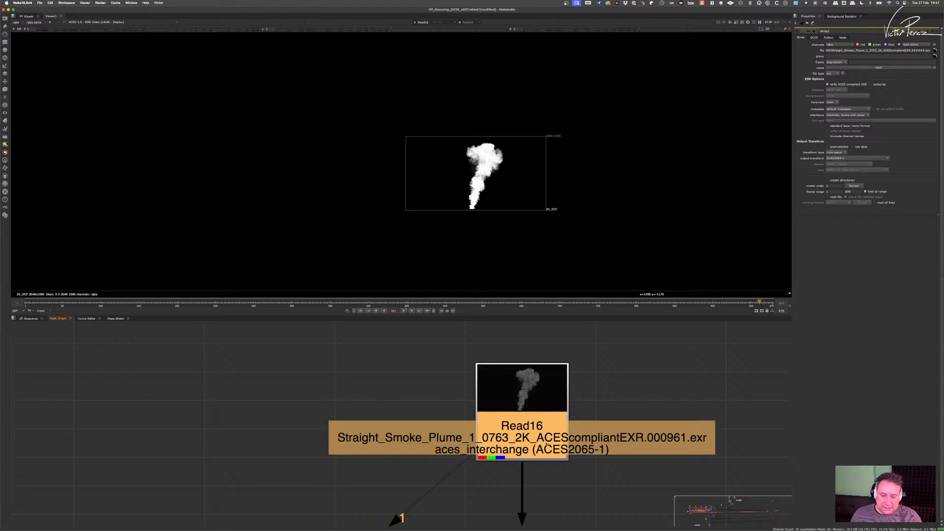
pyautogui.scroll(3, 524, 451)
pyautogui.scroll(-6, 534, 455)
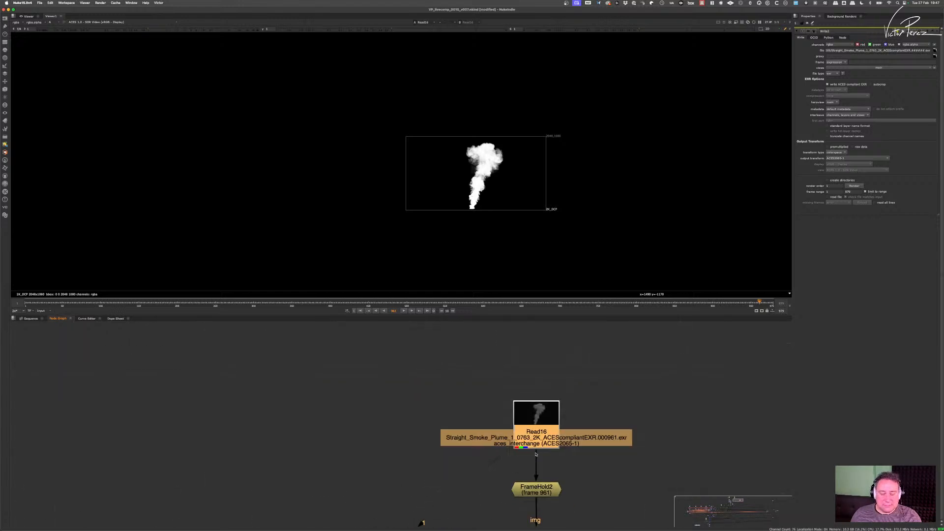
pyautogui.click(544, 356)
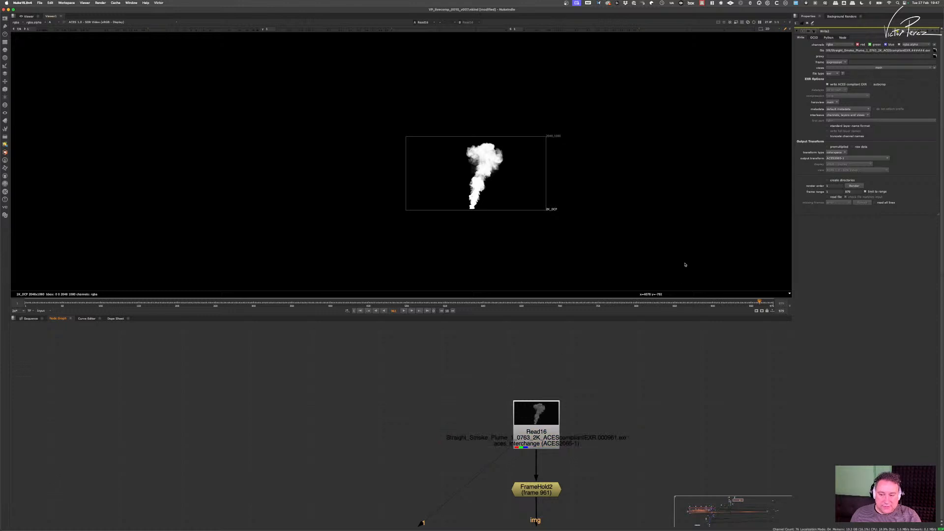
pyautogui.press('Left')
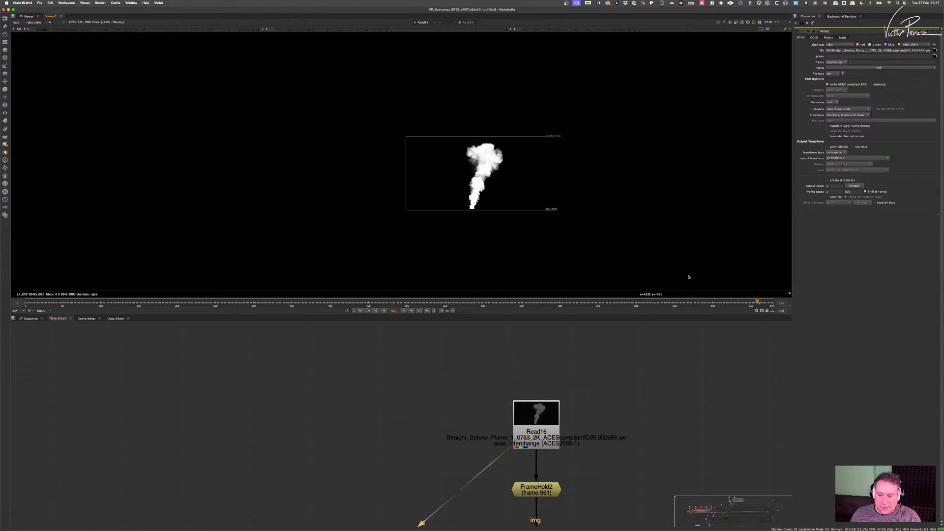
pyautogui.press('Left')
pyautogui.press('Left')
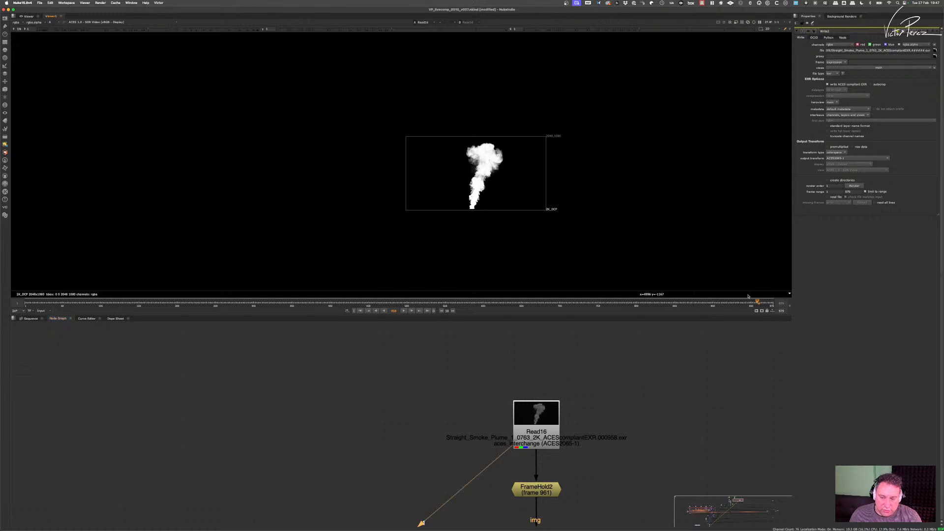
# - Delete Read16 and read in the re-rendered sequence from the Straight_Smoke_Plume_1_0763_2K_ACEScompliantEXR folder again
pyautogui.click(546, 427)
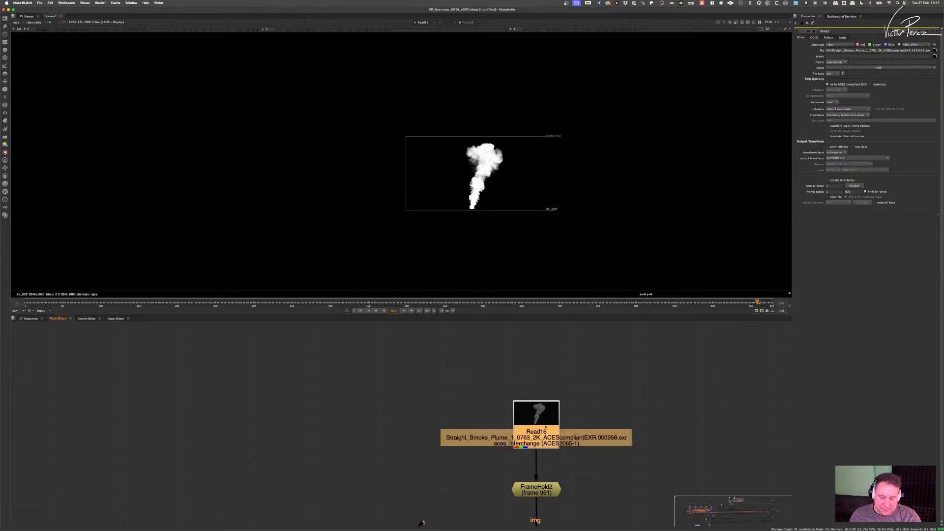
pyautogui.press('Delete')
pyautogui.press('r')
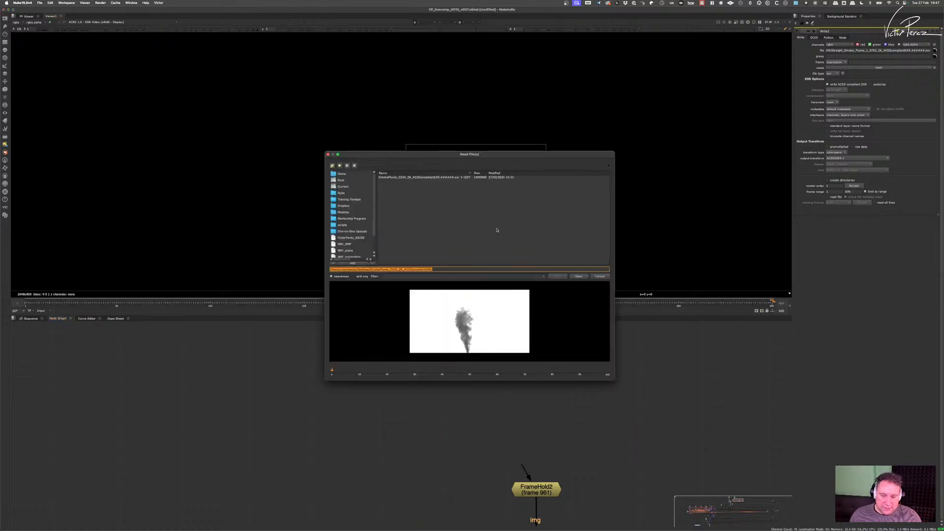
pyautogui.click(346, 166)
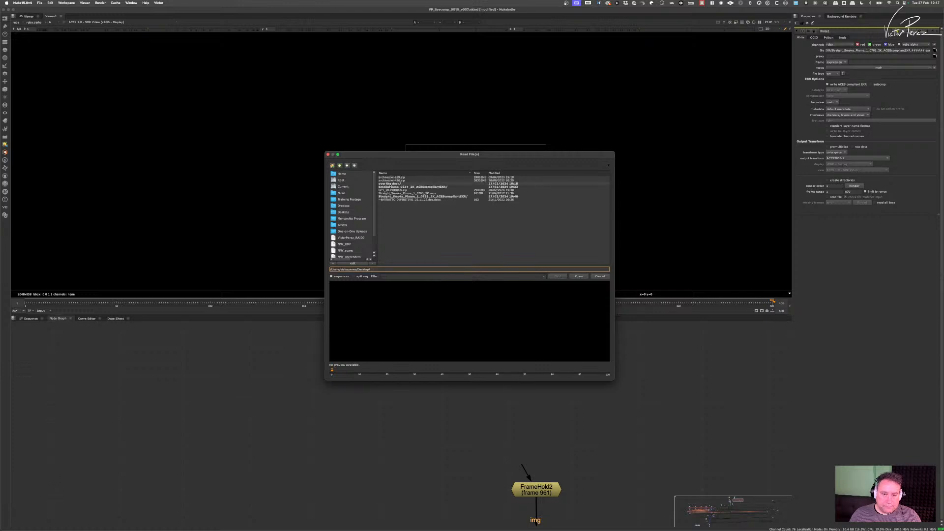
pyautogui.doubleClick(393, 187)
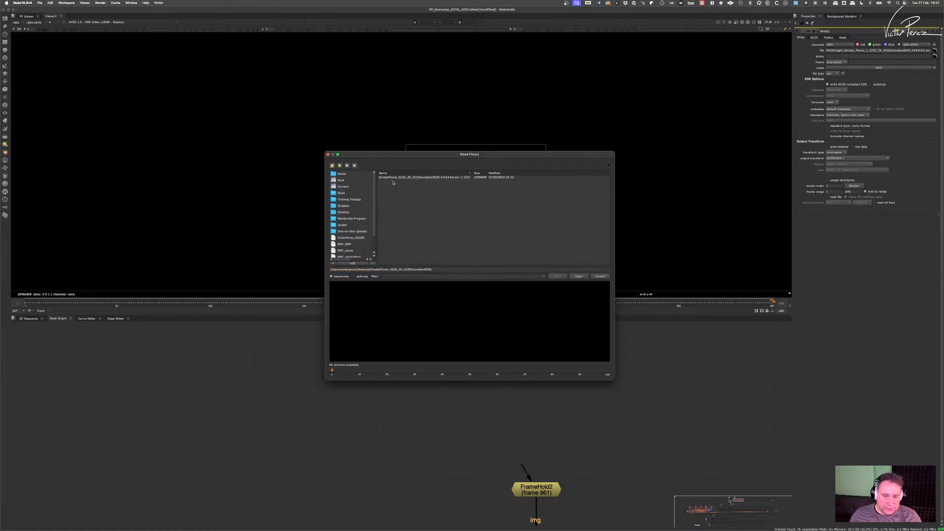
pyautogui.click(393, 177)
pyautogui.click(346, 167)
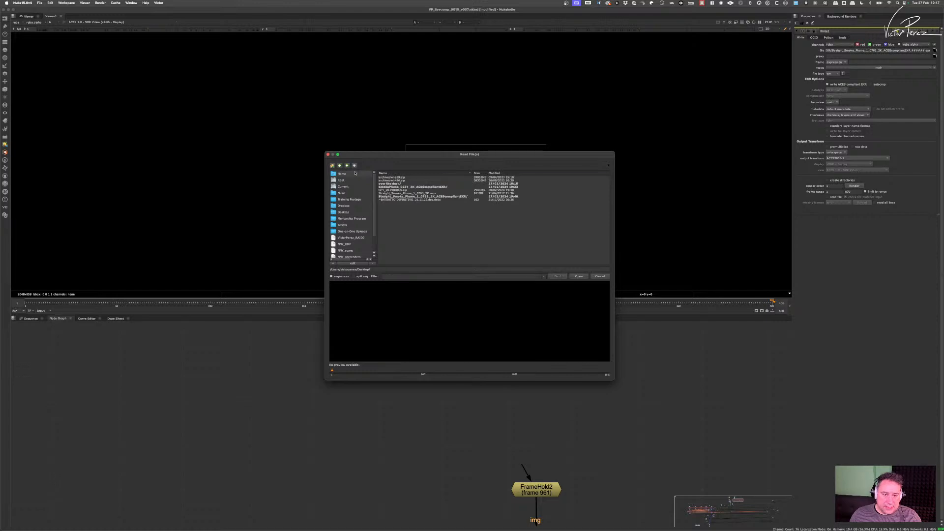
pyautogui.doubleClick(393, 196)
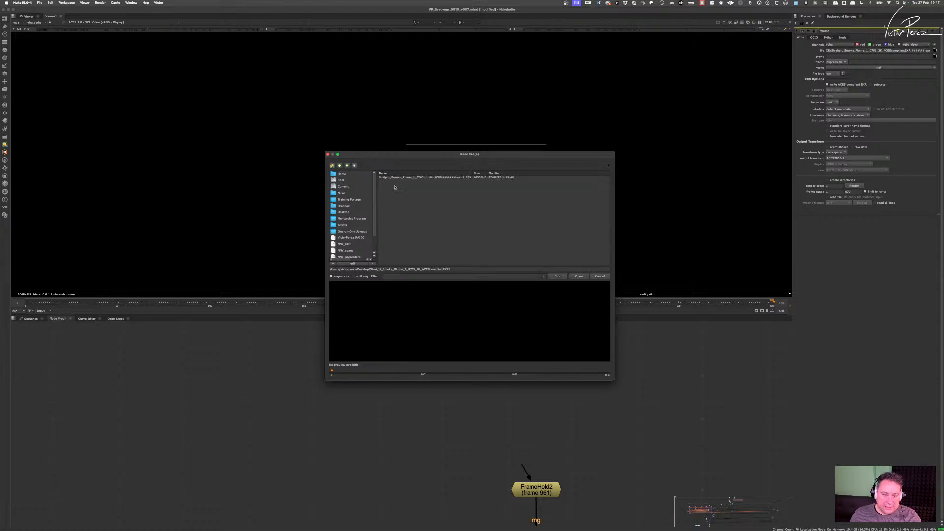
pyautogui.click(393, 178)
pyautogui.click(579, 276)
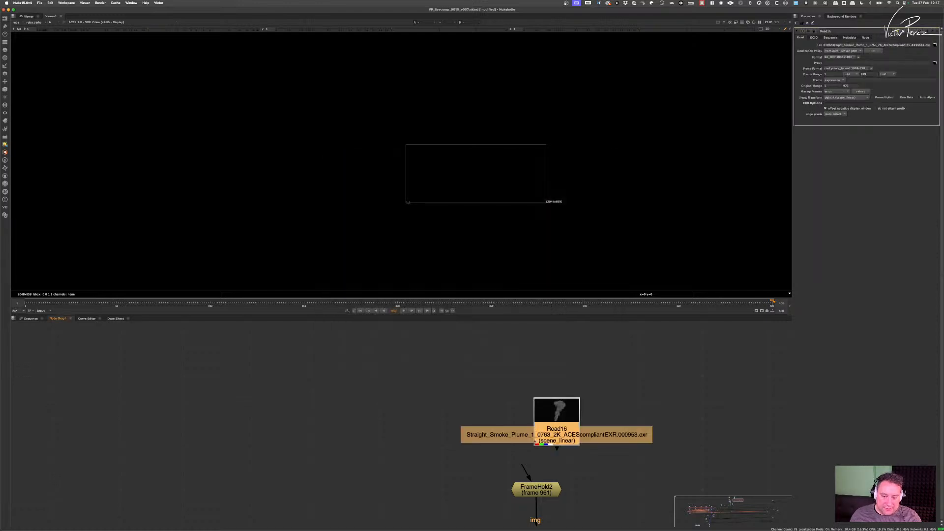
# - Connect the new Read16 to FrameHold2, set its input transform to aces_interchange (ACES2065-1), and show its RGB in the viewer
pyautogui.moveTo(561, 421); pyautogui.dragTo(540, 422)
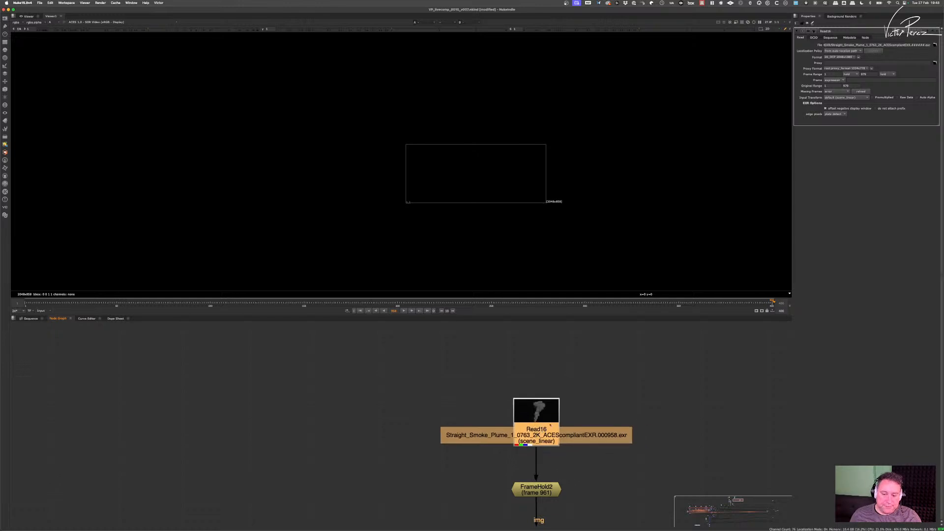
pyautogui.click(846, 98)
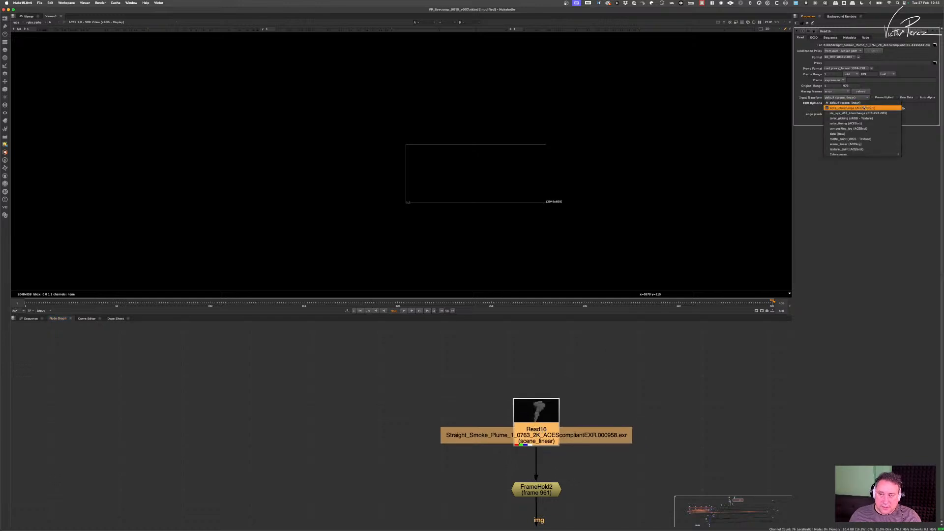
pyautogui.click(843, 104)
pyautogui.scroll(5, 549, 422)
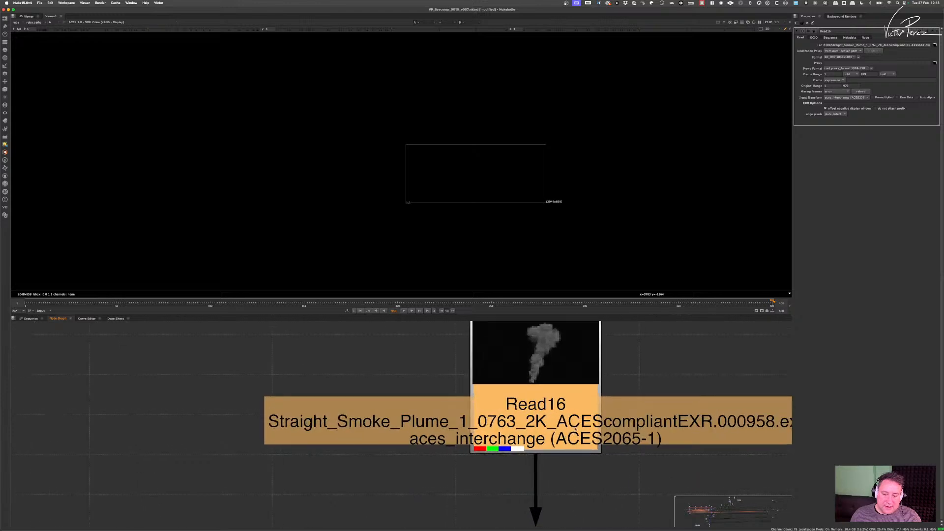
pyautogui.scroll(-3, 508, 416)
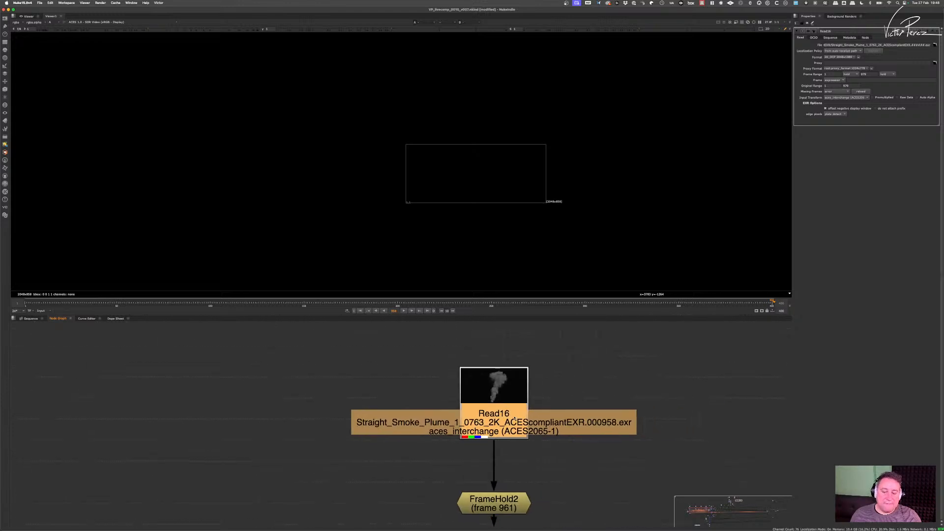
pyautogui.scroll(-2, 514, 419)
pyautogui.press('1')
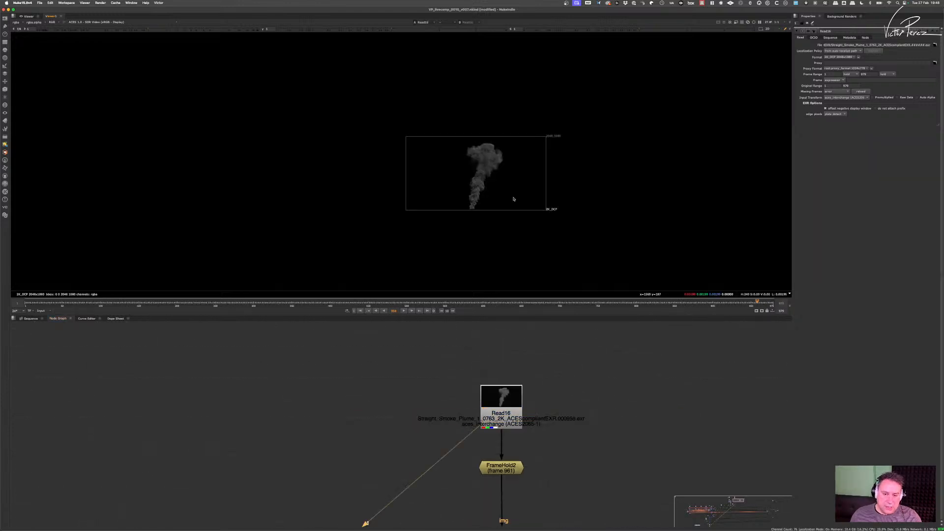
# - Follow the plume branch down the node graph and display the Scene node holding the cards and city geometry in 3D
pyautogui.scroll(-5, 501, 427)
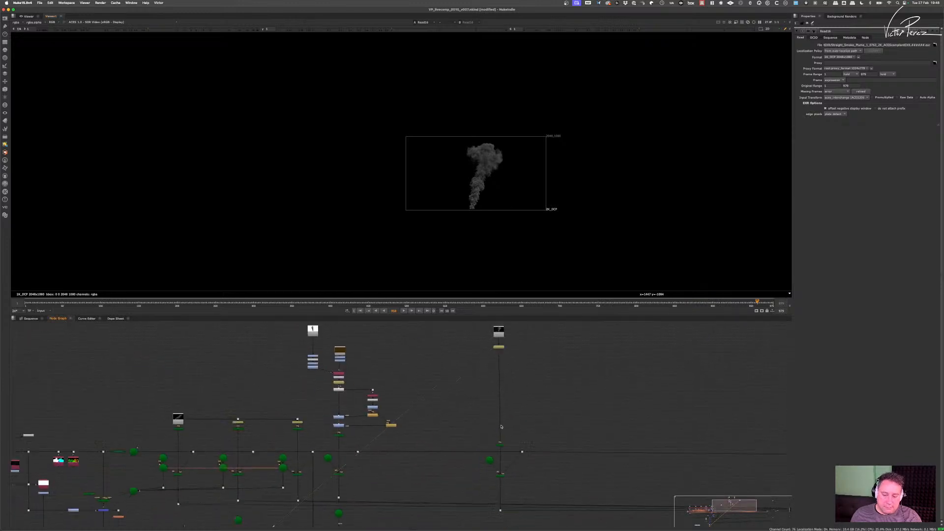
pyautogui.scroll(4, 501, 427)
pyautogui.scroll(-4, 502, 445)
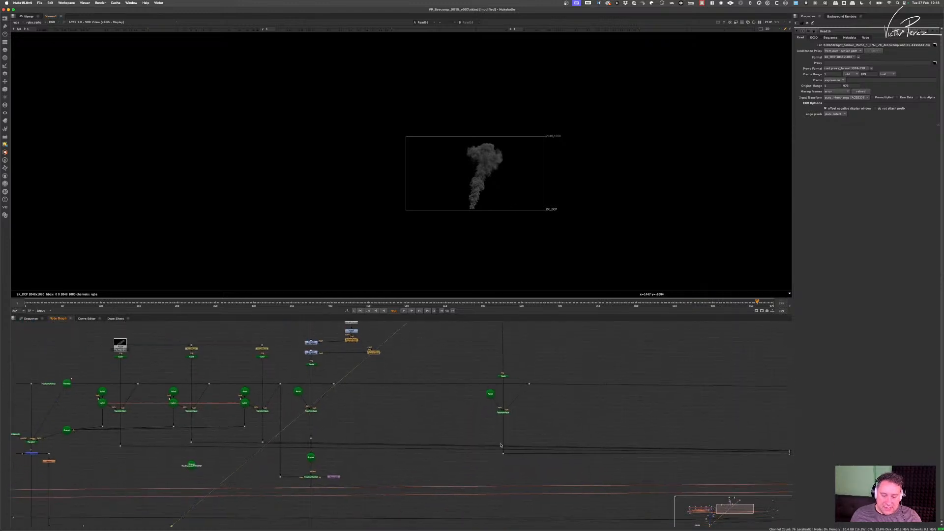
pyautogui.scroll(3, 501, 446)
pyautogui.scroll(-6, 306, 457)
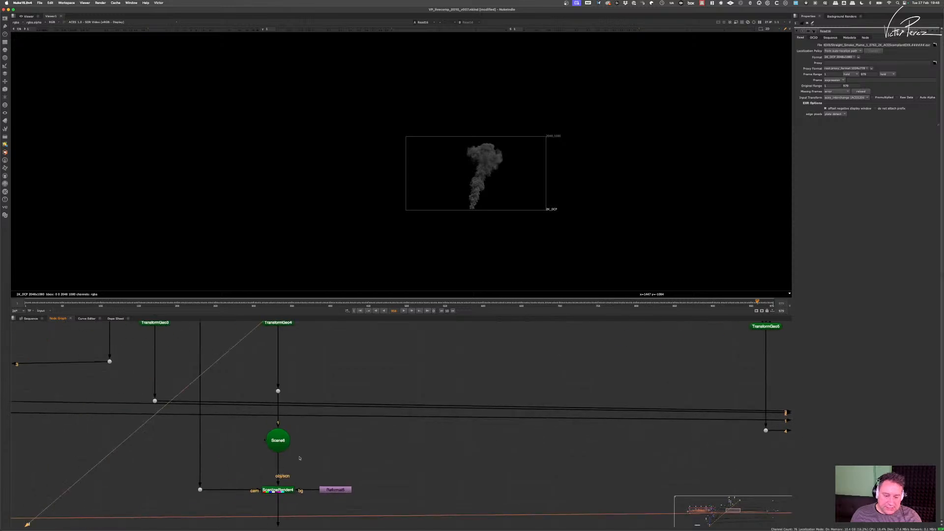
pyautogui.moveTo(314, 458); pyautogui.dragTo(290, 441)
pyautogui.press('1')
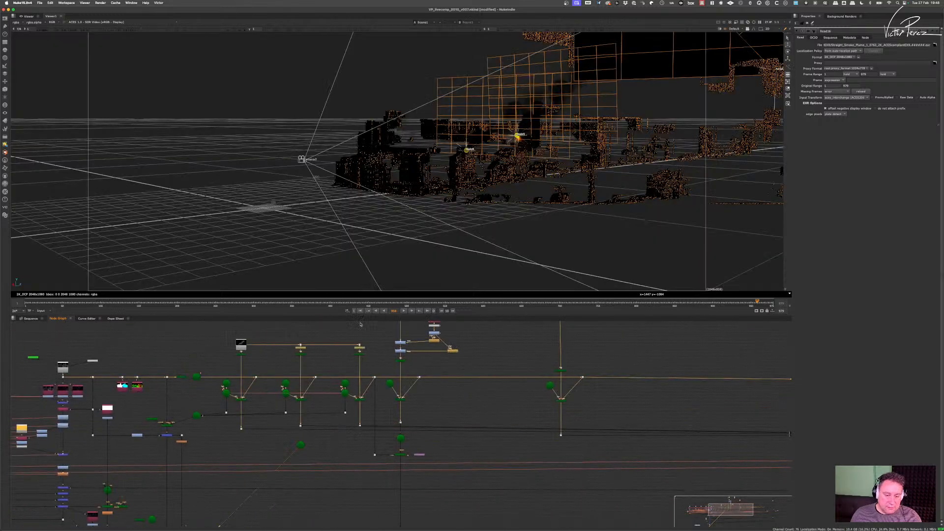
# - Select Axis6 of the plume's card and move it along Z, farther from the camera
pyautogui.keyDown('alt'); pyautogui.moveTo(533, 194); pyautogui.dragTo(515, 197, button='middle'); pyautogui.keyUp('alt')
pyautogui.keyDown('super'); pyautogui.moveTo(515, 197); pyautogui.dragTo(534, 215); pyautogui.keyUp('super')
pyautogui.scroll(5, 572, 376)
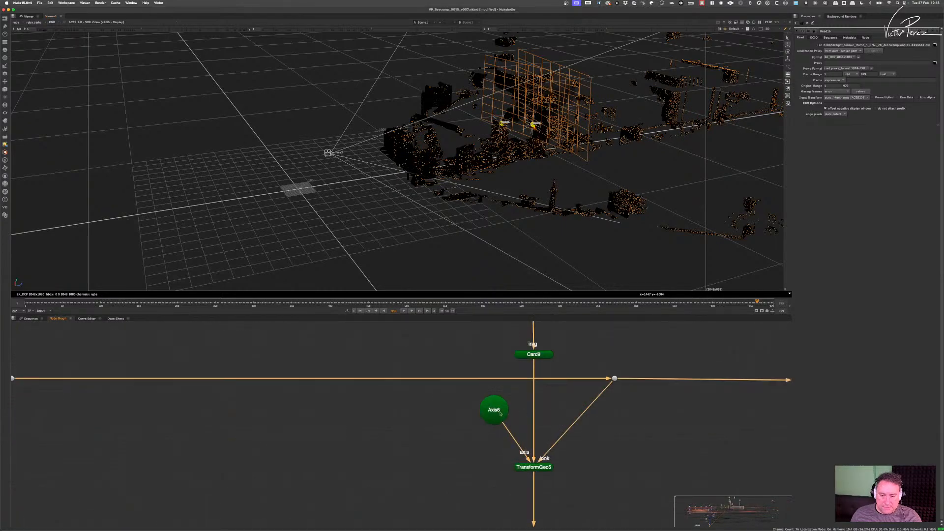
pyautogui.click(493, 409)
pyautogui.keyDown('alt'); pyautogui.moveTo(616, 199); pyautogui.dragTo(553, 198, button='middle'); pyautogui.keyUp('alt')
pyautogui.keyDown('super'); pyautogui.moveTo(588, 183); pyautogui.dragTo(537, 193); pyautogui.keyUp('super')
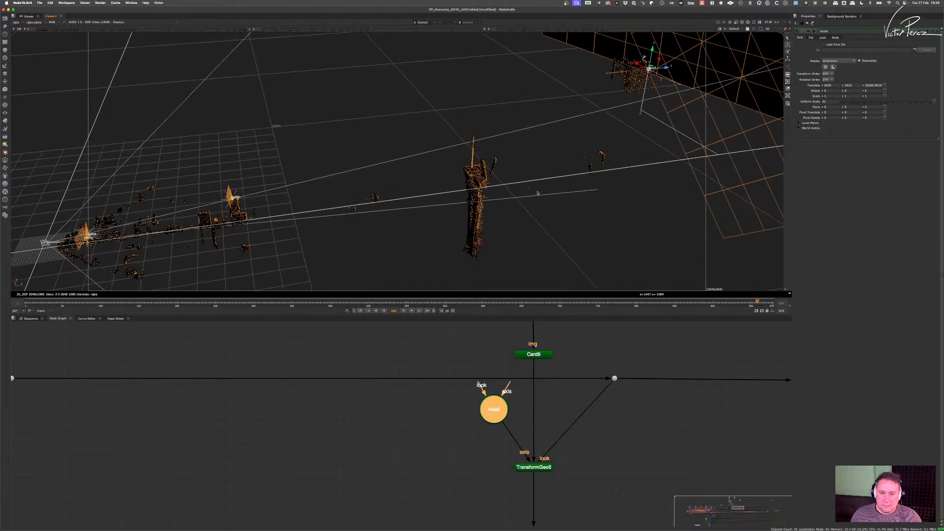
pyautogui.keyDown('alt'); pyautogui.moveTo(537, 194); pyautogui.dragTo(512, 172, button='middle'); pyautogui.keyUp('alt')
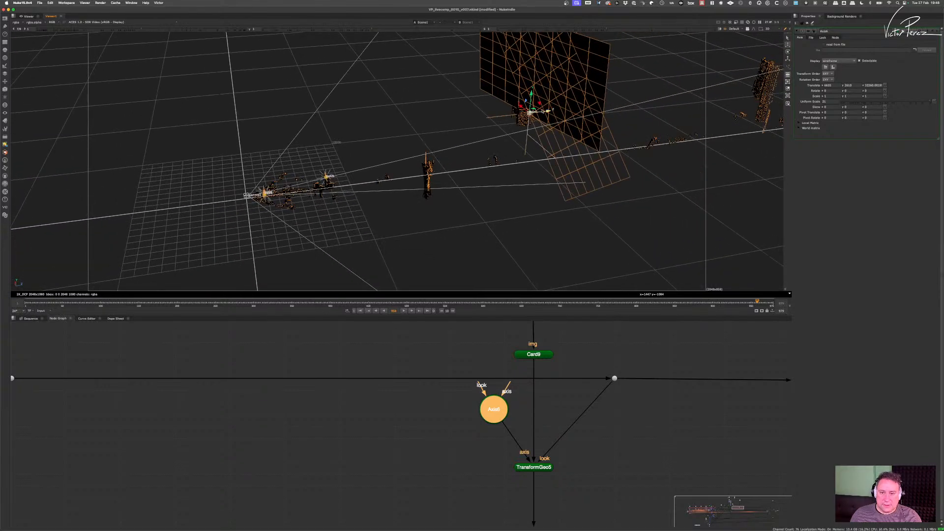
pyautogui.moveTo(547, 111); pyautogui.dragTo(609, 141)
# - Shift Axis6 along X in the 3D view so the plume's card stands at the distant building
pyautogui.keyDown('super'); pyautogui.moveTo(446, 199); pyautogui.dragTo(552, 201); pyautogui.keyUp('super')
pyautogui.keyDown('alt'); pyautogui.moveTo(405, 217); pyautogui.dragTo(548, 188); pyautogui.keyUp('alt')
pyautogui.click(369, 183)
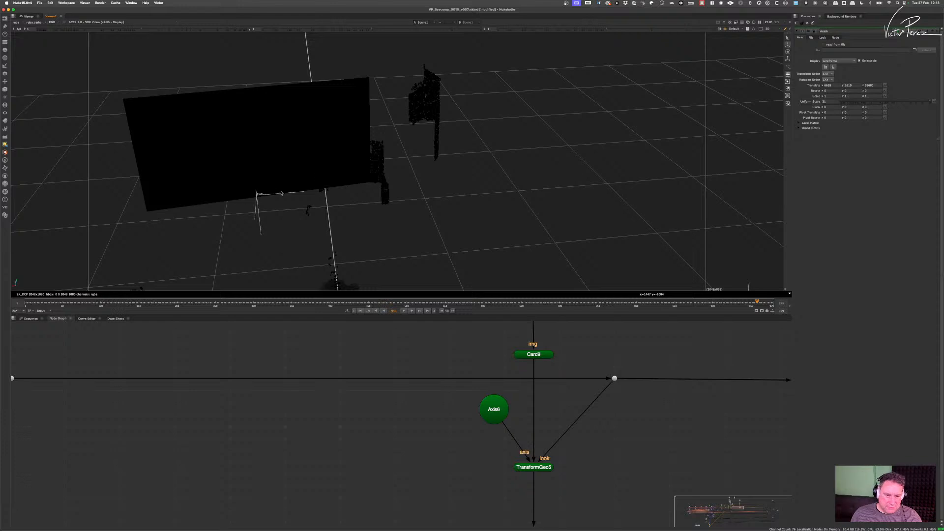
pyautogui.click(495, 407)
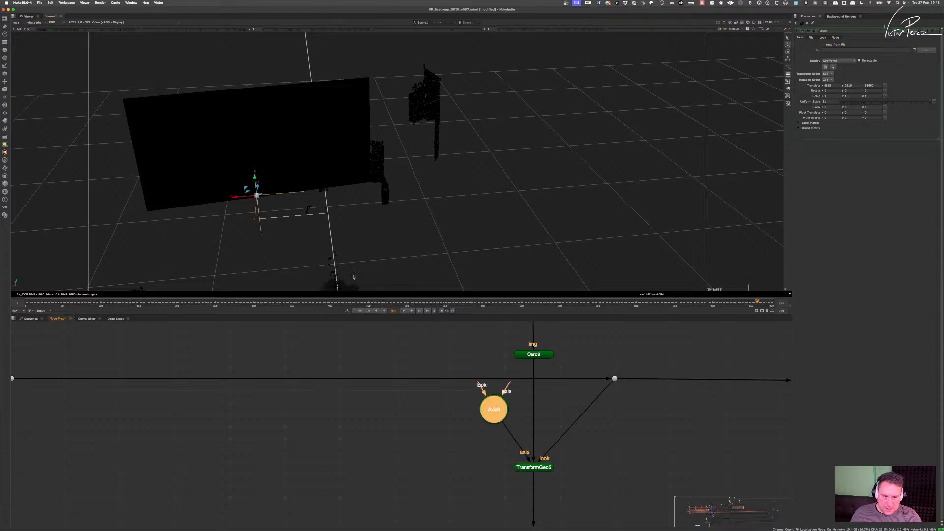
pyautogui.moveTo(232, 192); pyautogui.dragTo(366, 186)
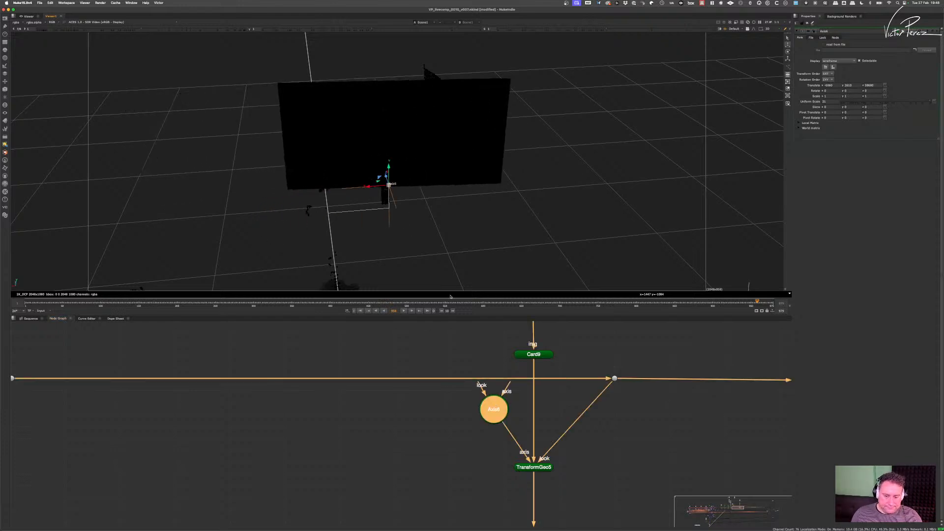
# - Disable the cloned Light1 nodes between the Axis and TransformGeo nodes so the 3D view shows unlit textures
pyautogui.scroll(-8, 487, 474)
pyautogui.scroll(10, 673, 449)
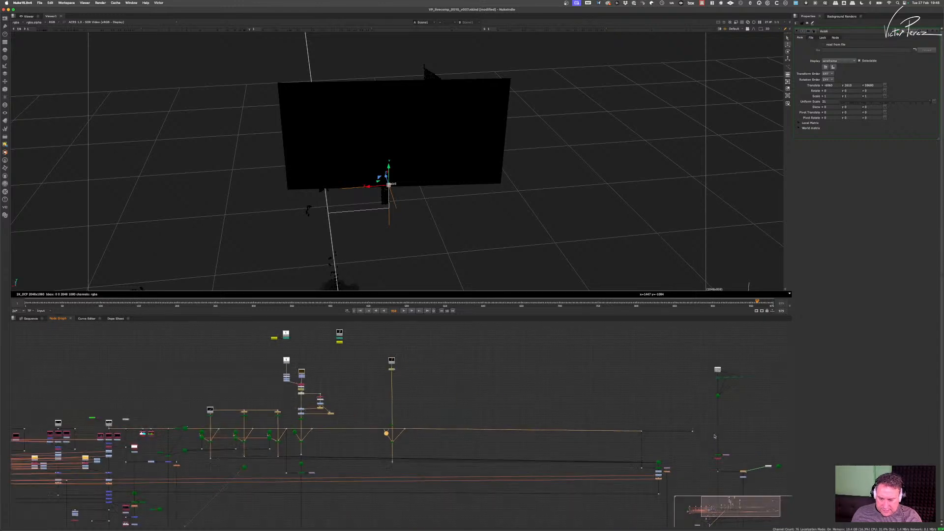
pyautogui.scroll(-10, 632, 422)
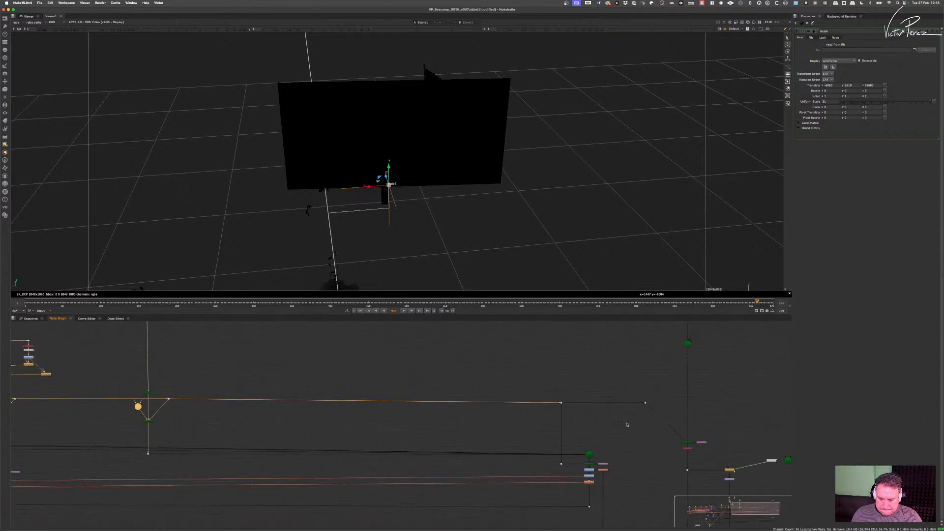
pyautogui.scroll(10, 392, 417)
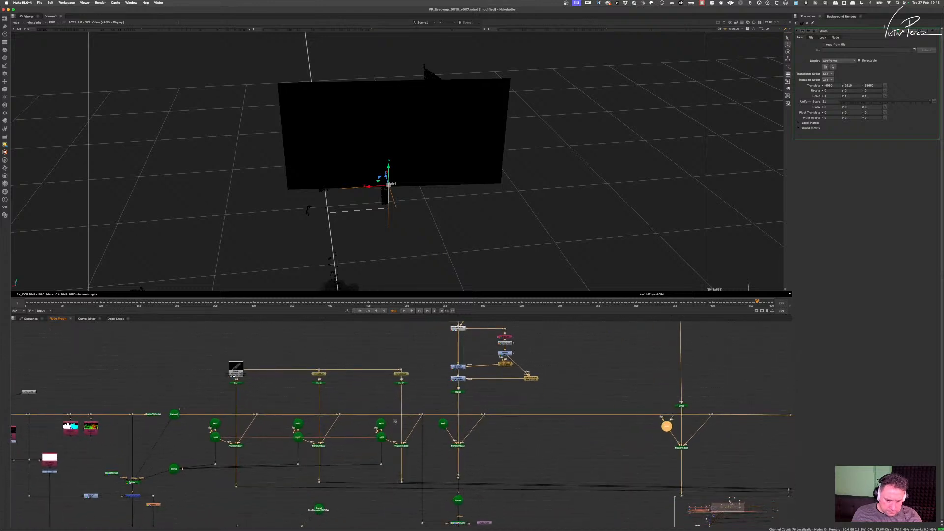
pyautogui.scroll(2, 327, 453)
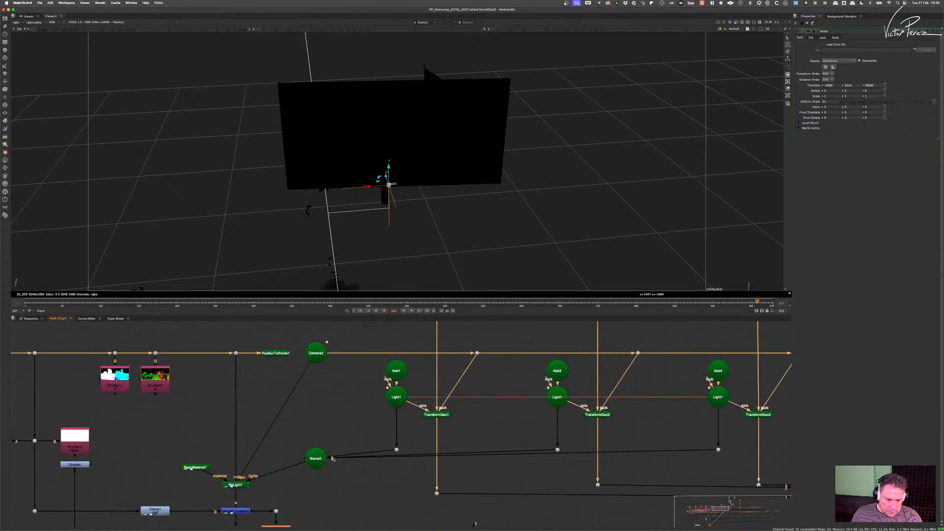
pyautogui.scroll(-2, 512, 411)
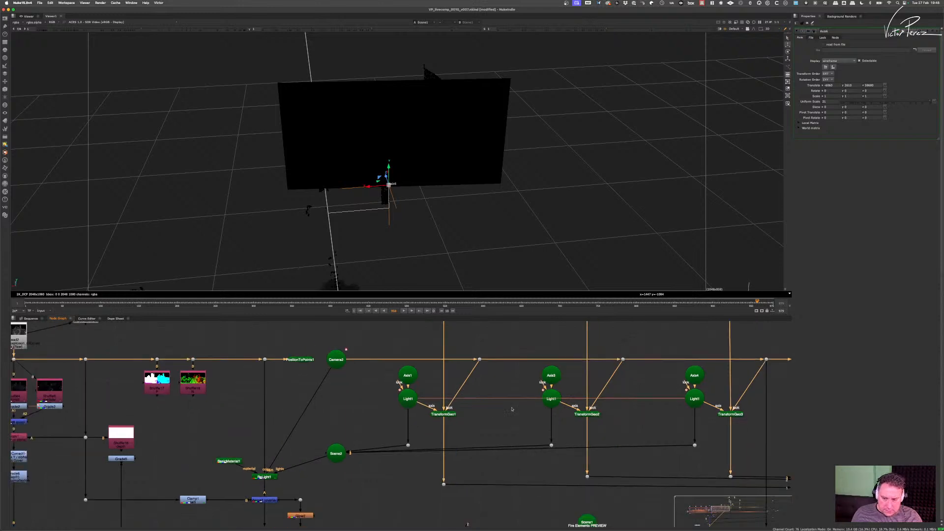
pyautogui.moveTo(515, 413); pyautogui.dragTo(342, 423, button='middle')
pyautogui.moveTo(188, 392); pyautogui.dragTo(240, 419)
pyautogui.press('d')
pyautogui.press('d')
pyautogui.press('d')
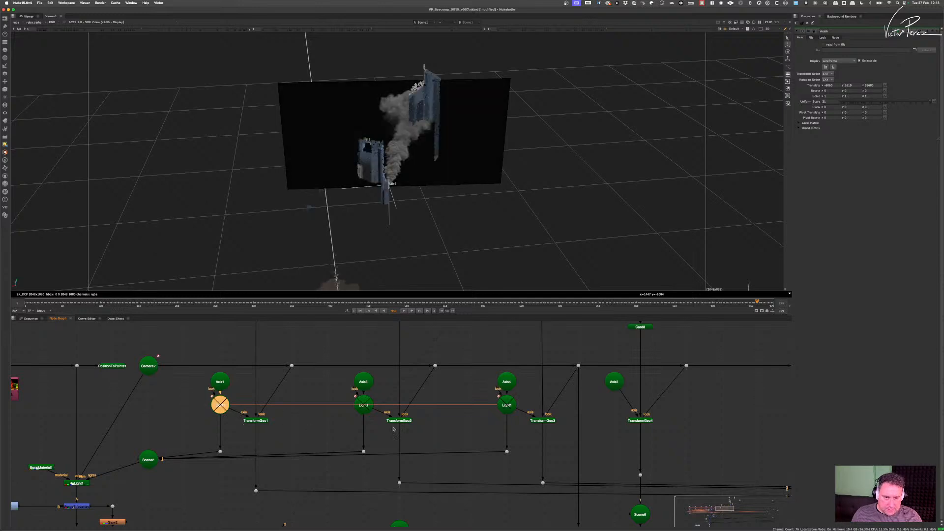
# - Select Axis6 of the plume's card and raise it in the 3D view toward the top of the distant building
pyautogui.scroll(-3, 625, 438)
pyautogui.moveTo(627, 436); pyautogui.dragTo(509, 418, button='middle')
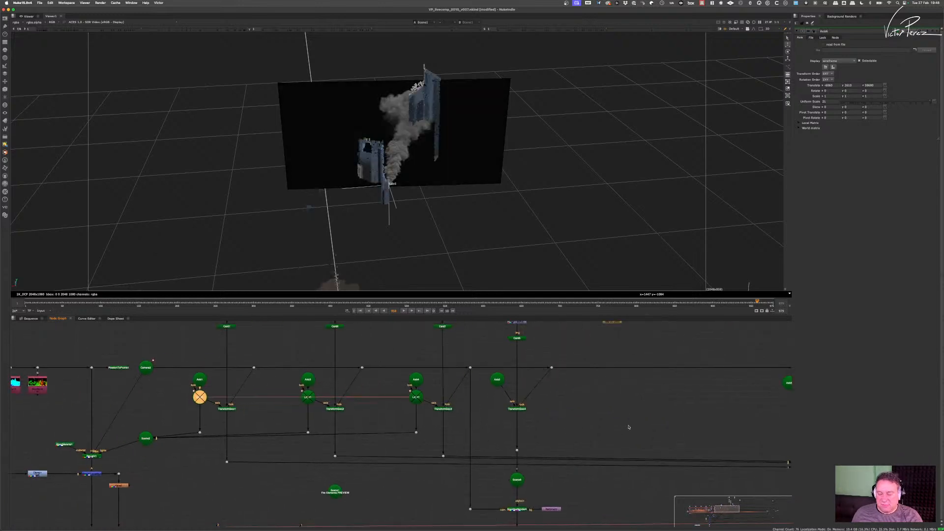
pyautogui.scroll(-4, 627, 428)
pyautogui.moveTo(627, 428); pyautogui.dragTo(551, 450, button='middle')
pyautogui.scroll(-6, 560, 436)
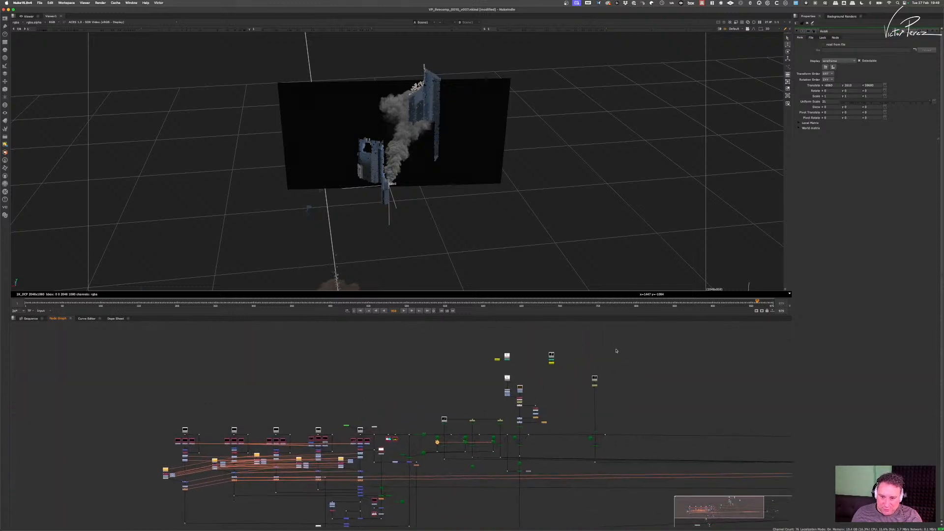
pyautogui.moveTo(538, 419); pyautogui.dragTo(504, 450, button='middle')
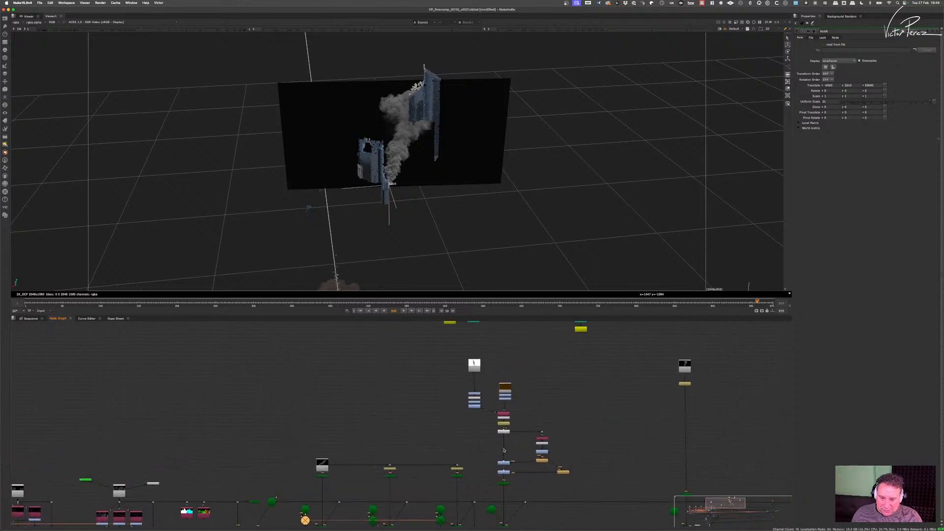
pyautogui.moveTo(609, 431); pyautogui.dragTo(503, 400, button='middle')
pyautogui.scroll(5, 580, 476)
pyautogui.click(562, 495)
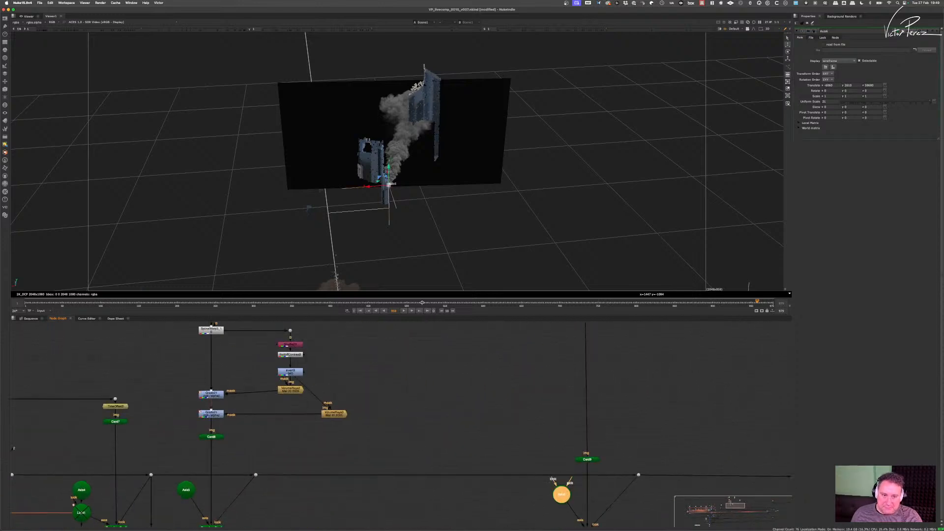
pyautogui.moveTo(389, 172); pyautogui.dragTo(486, 160)
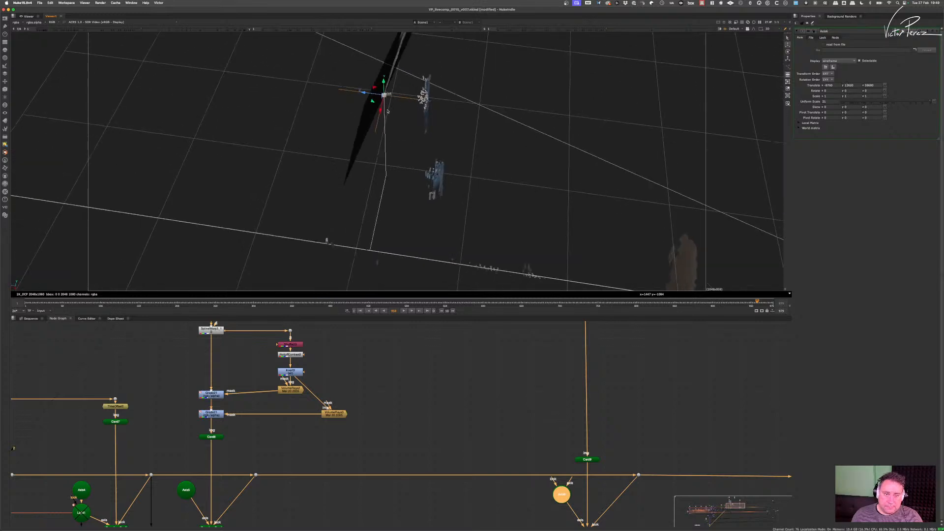
# - Adjust Axis6 along Z and X so the plume's base meets the top of the distant building
pyautogui.moveTo(368, 93); pyautogui.dragTo(339, 54)
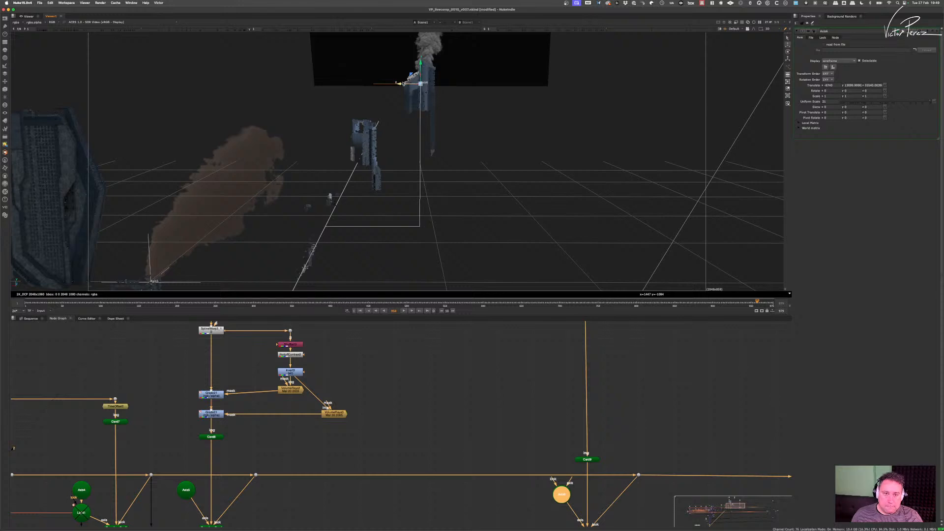
pyautogui.moveTo(405, 85); pyautogui.dragTo(397, 84)
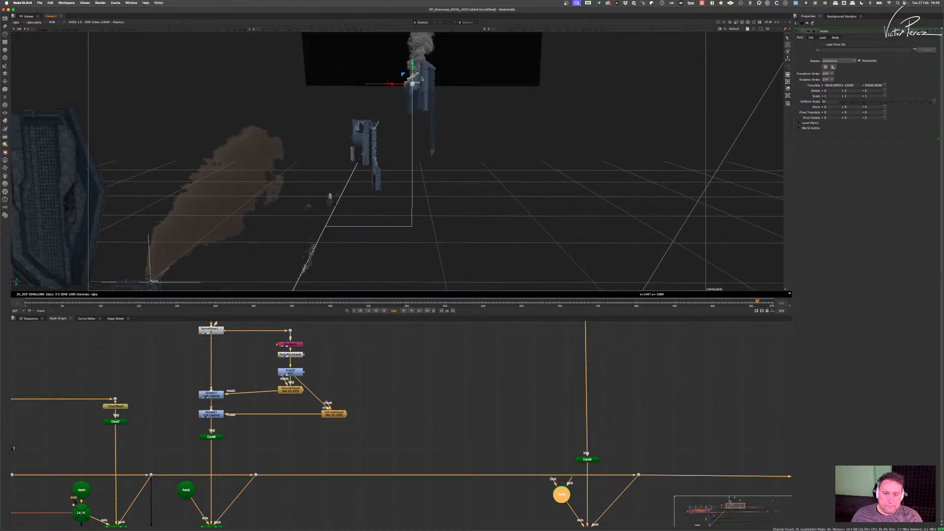
pyautogui.keyDown('super'); pyautogui.moveTo(586, 177); pyautogui.dragTo(577, 215); pyautogui.keyUp('super')
pyautogui.scroll(-5, 573, 209)
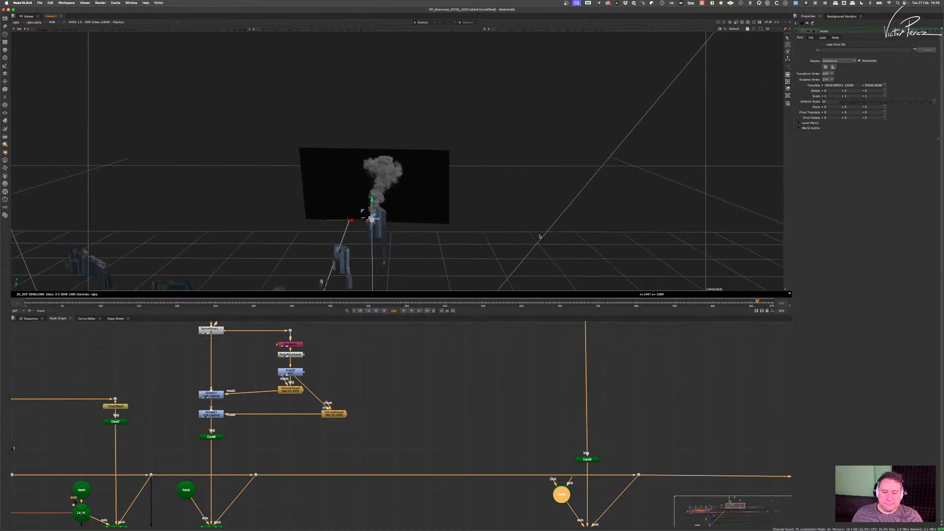
# - Re-enable the cloned Light1 nodes of the fire cards
pyautogui.scroll(-5, 503, 418)
pyautogui.moveTo(303, 464); pyautogui.dragTo(501, 416, button='middle')
pyautogui.scroll(3, 501, 417)
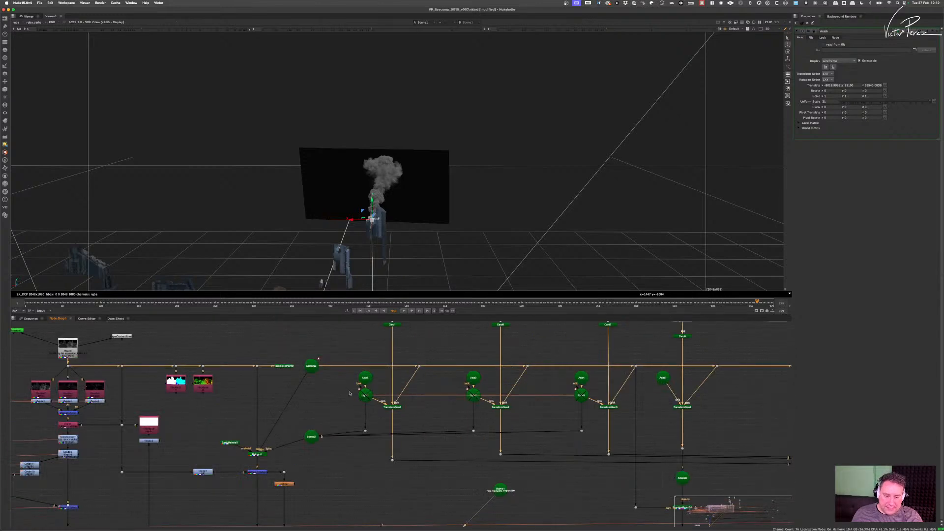
pyautogui.click(365, 395)
# - Display ScanlineRender2's output in the 2D viewer and examine the alpha of the rendered smoke plumes
pyautogui.scroll(-5, 389, 400)
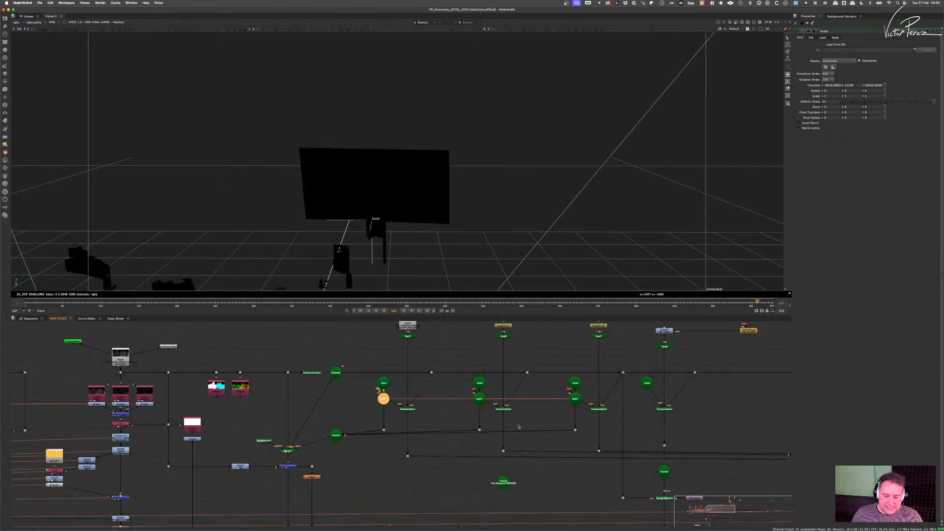
pyautogui.scroll(-3, 656, 434)
pyautogui.moveTo(656, 435); pyautogui.dragTo(513, 431, button='middle')
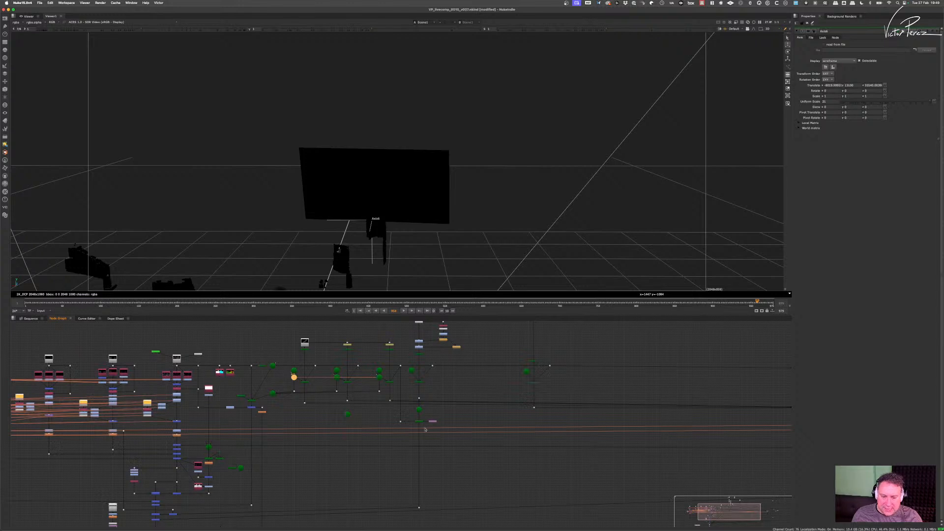
pyautogui.scroll(-5, 426, 429)
pyautogui.moveTo(427, 430); pyautogui.dragTo(333, 424, button='middle')
pyautogui.scroll(7, 384, 417)
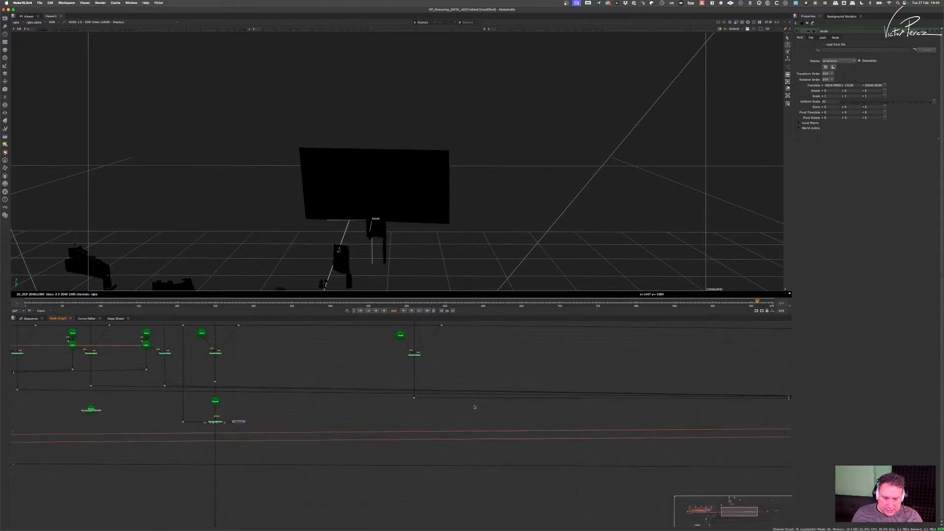
pyautogui.scroll(-6, 476, 407)
pyautogui.moveTo(670, 415); pyautogui.dragTo(562, 408, button='middle')
pyautogui.scroll(8, 561, 407)
pyautogui.moveTo(633, 396); pyautogui.dragTo(600, 411, button='middle')
pyautogui.scroll(2, 600, 411)
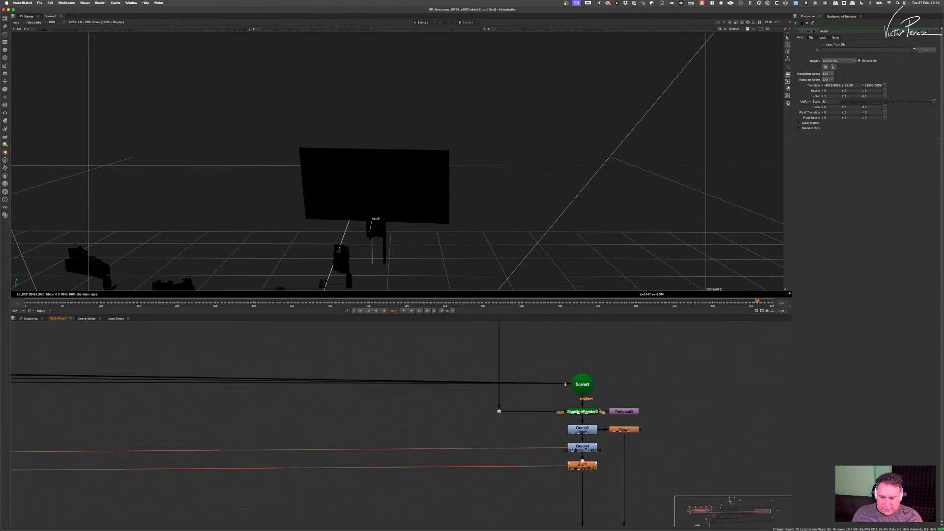
pyautogui.scroll(1, 599, 411)
pyautogui.click(565, 410)
pyautogui.press('1')
pyautogui.press('Tab')
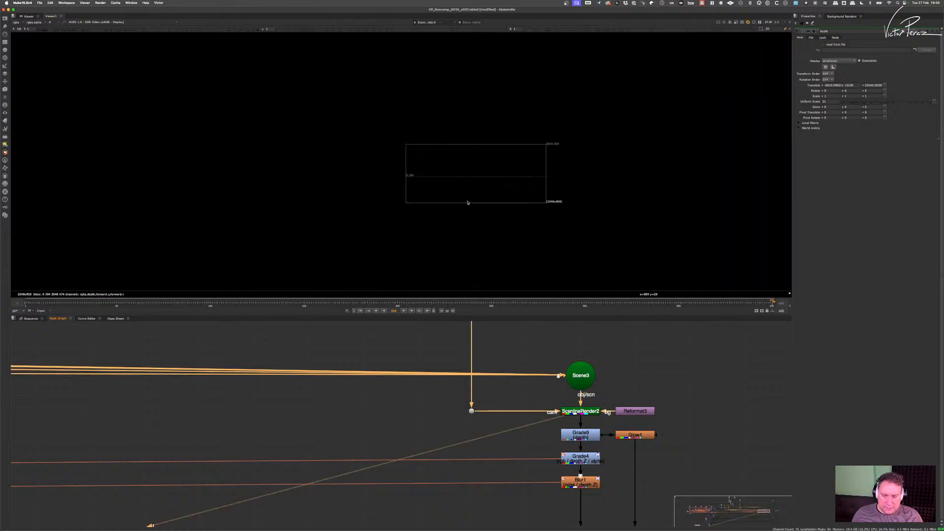
pyautogui.scroll(6, 526, 151)
pyautogui.scroll(3, 487, 165)
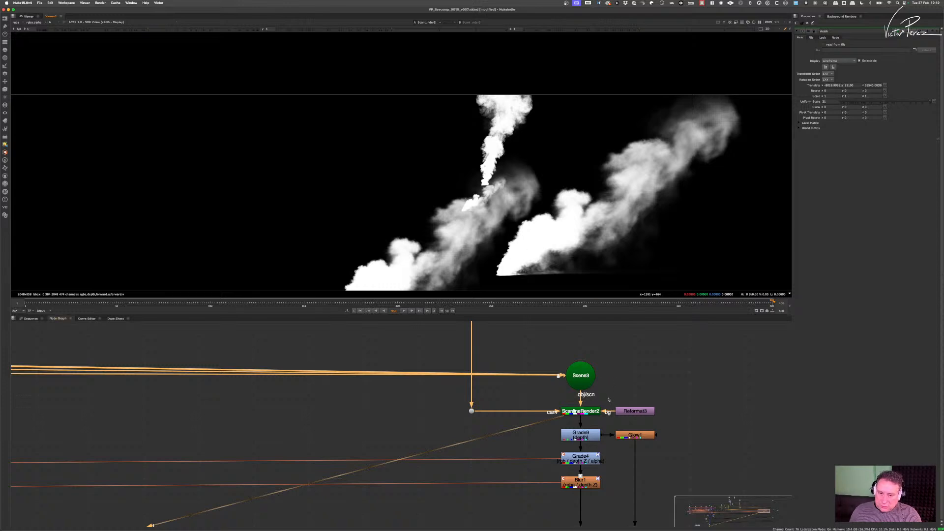
# - Trace the card branches through Scene3 to ScanlineRender2 and select the render node
pyautogui.scroll(-4, 622, 401)
pyautogui.scroll(4, 588, 407)
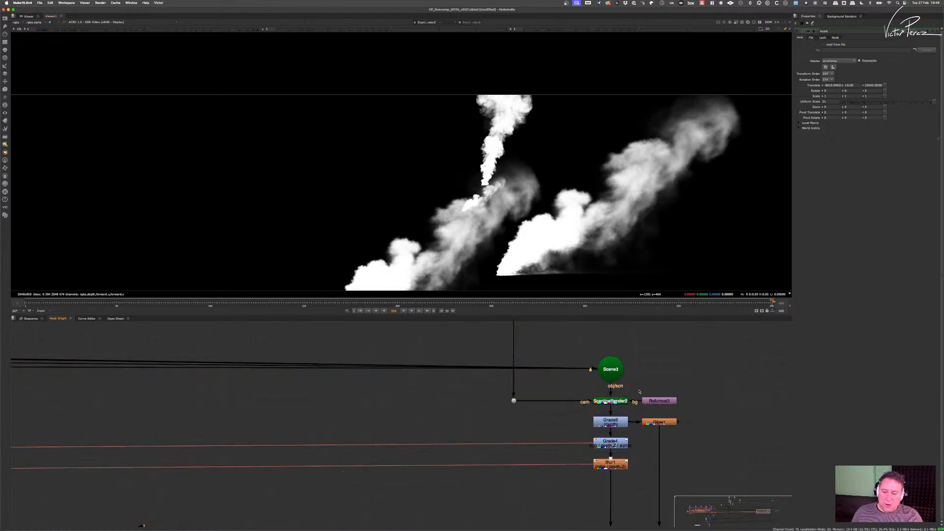
pyautogui.moveTo(642, 392); pyautogui.dragTo(585, 413)
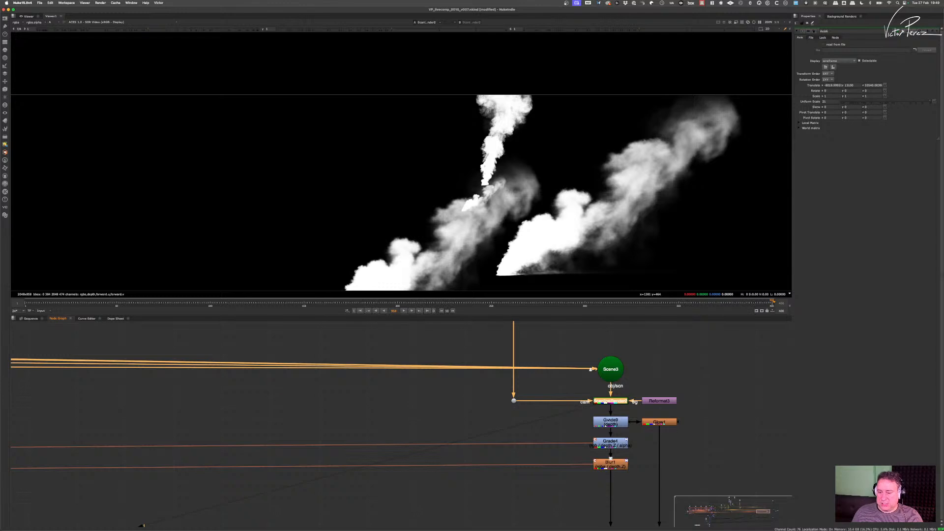
pyautogui.scroll(-5, 522, 406)
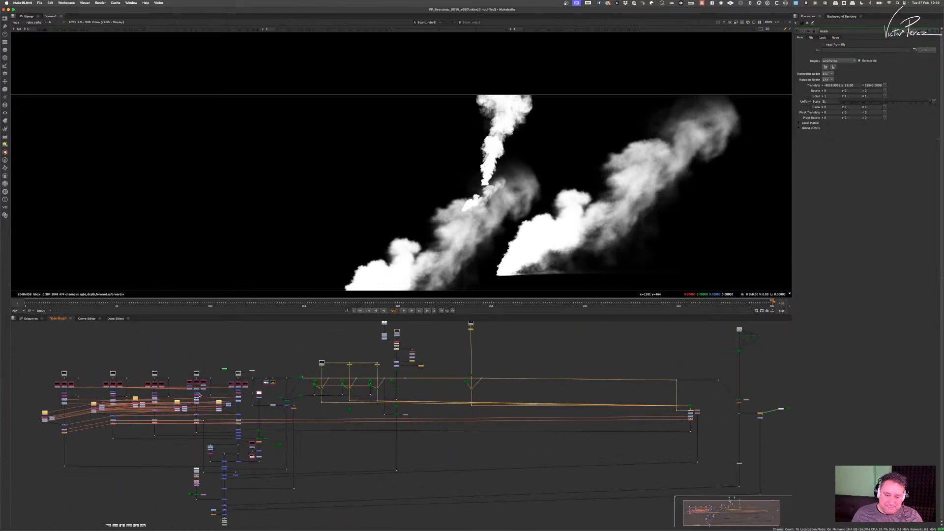
pyautogui.scroll(2, 199, 396)
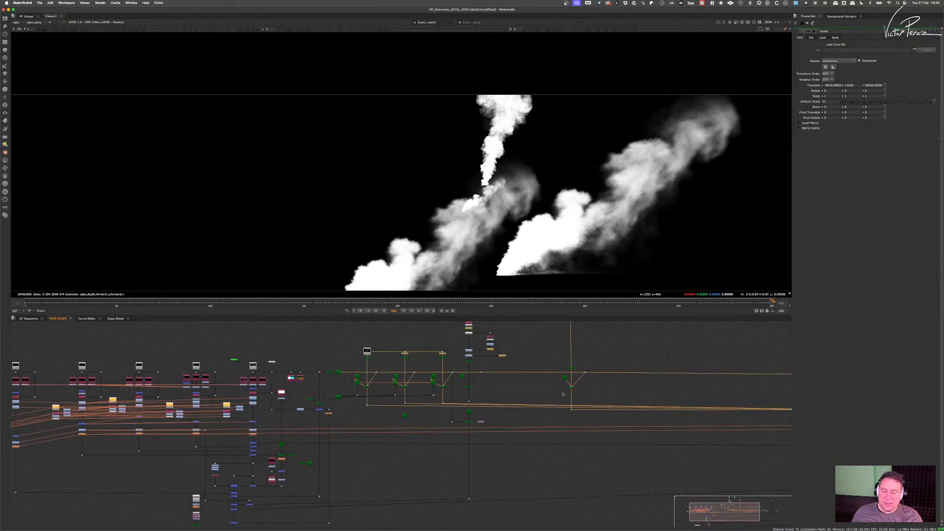
pyautogui.hscroll(5, 624, 390)
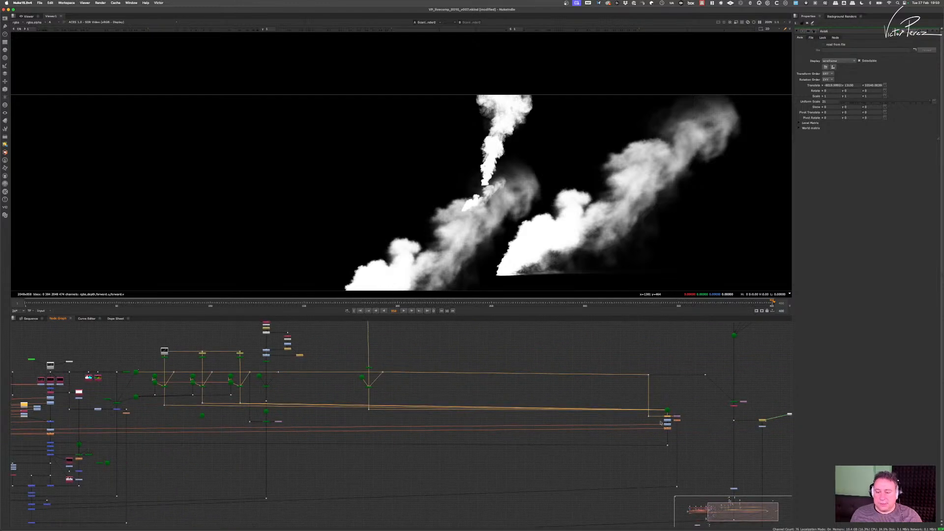
pyautogui.scroll(4, 661, 423)
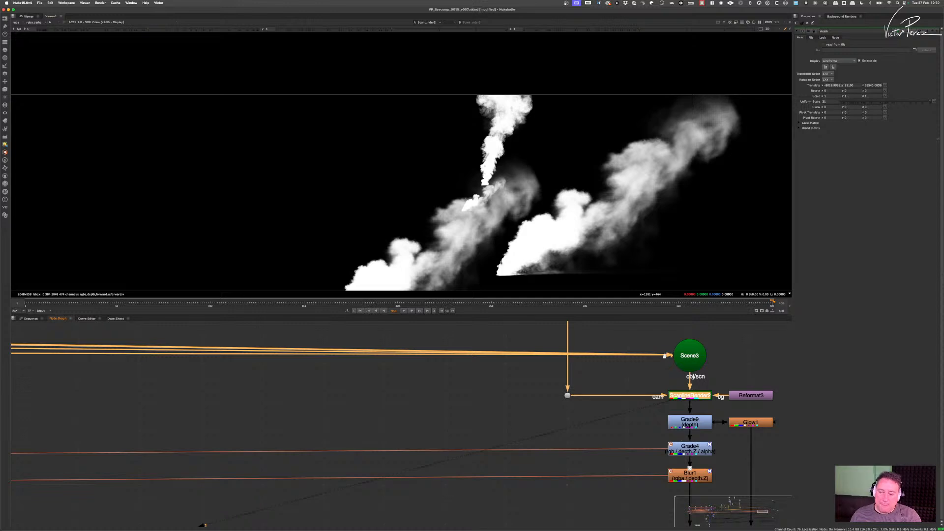
pyautogui.click(398, 422)
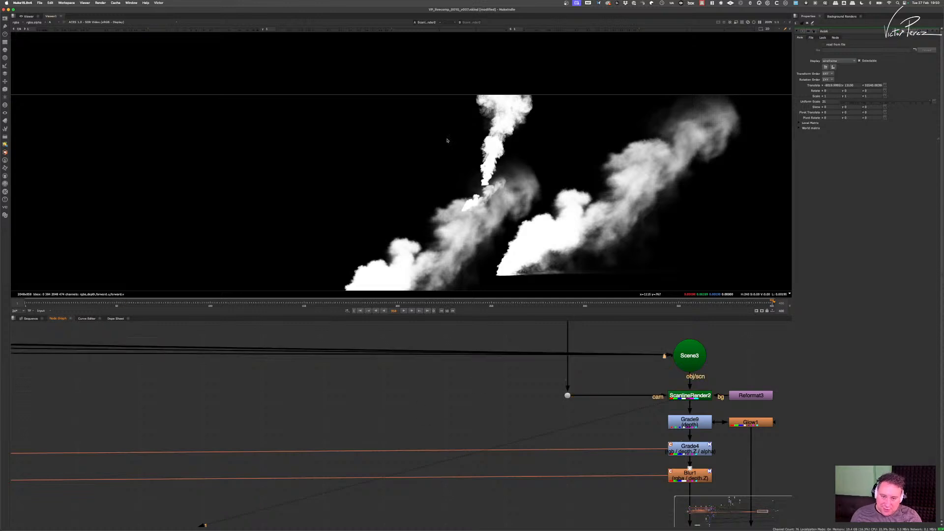
pyautogui.scroll(2, 714, 391)
pyautogui.click(688, 399)
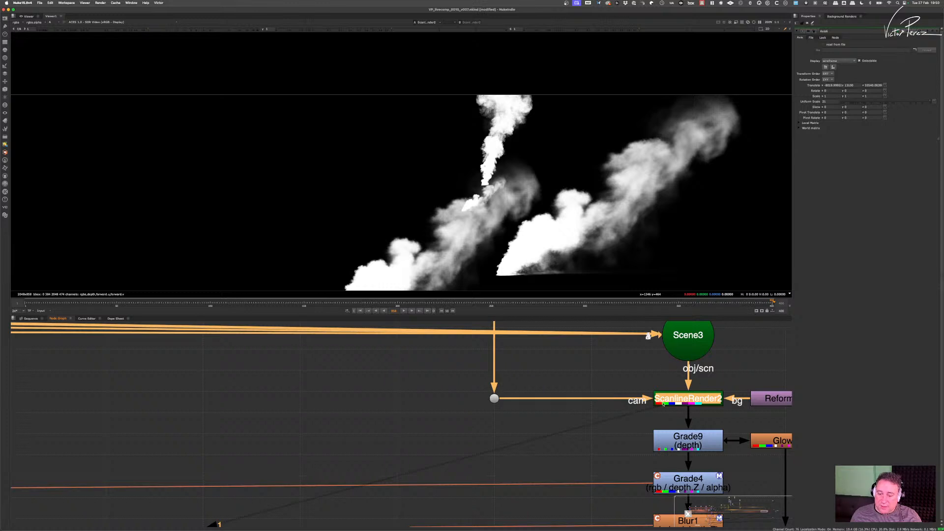
# - Display the final output of the main composite in full colour and inspect the smoke rising from the tower
pyautogui.scroll(-5, 707, 401)
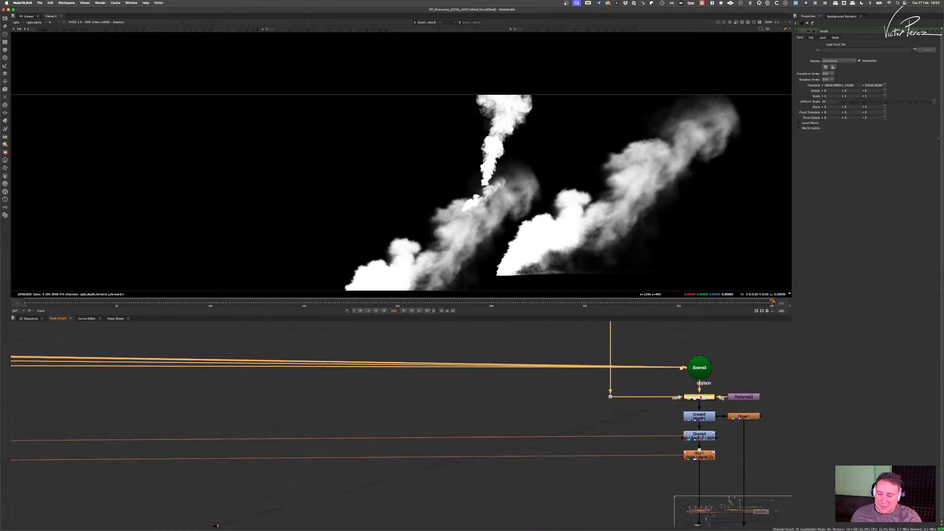
pyautogui.scroll(-8, 681, 389)
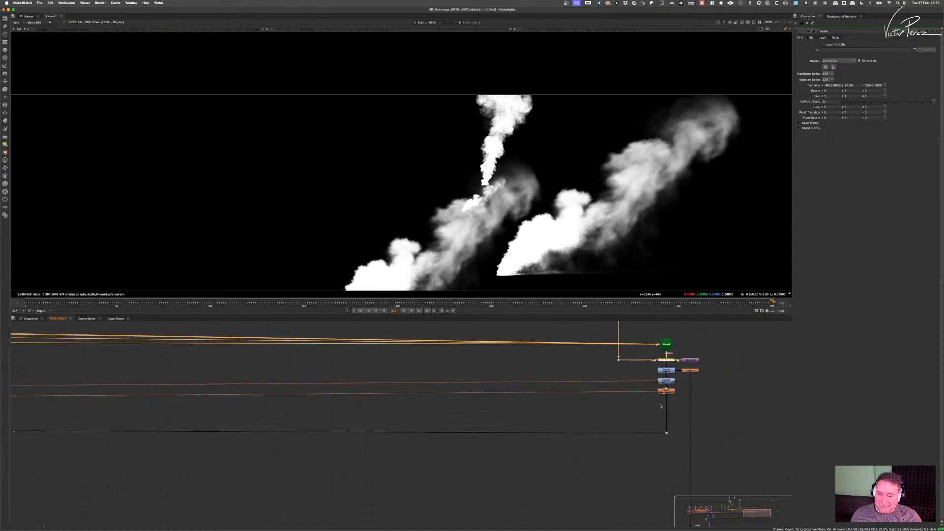
pyautogui.moveTo(310, 444); pyautogui.dragTo(525, 399, button='middle')
pyautogui.scroll(6, 401, 437)
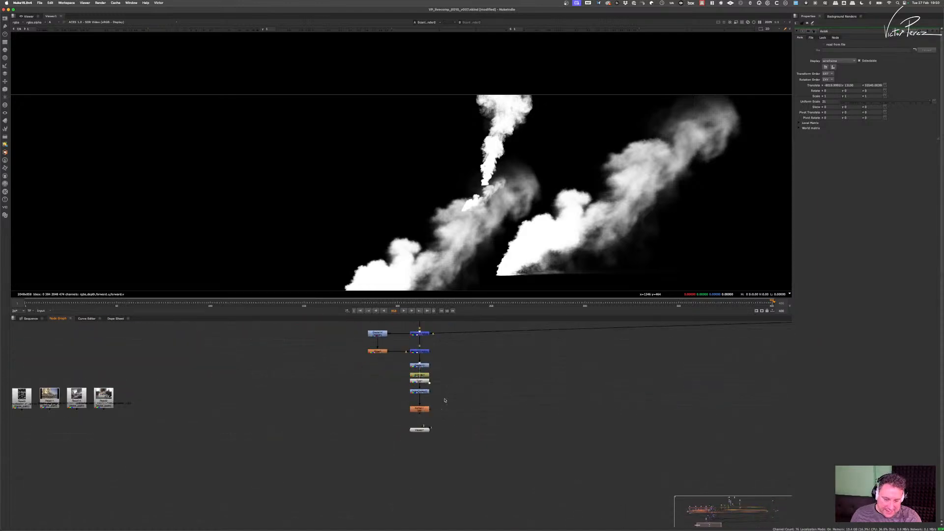
pyautogui.moveTo(451, 401); pyautogui.dragTo(397, 421)
pyautogui.press('1')
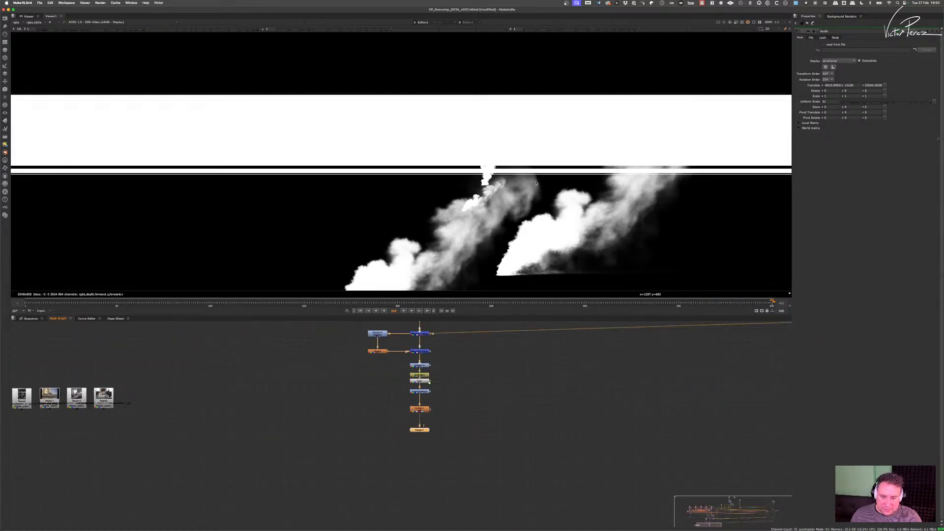
pyautogui.press('a')
pyautogui.scroll(4, 510, 178)
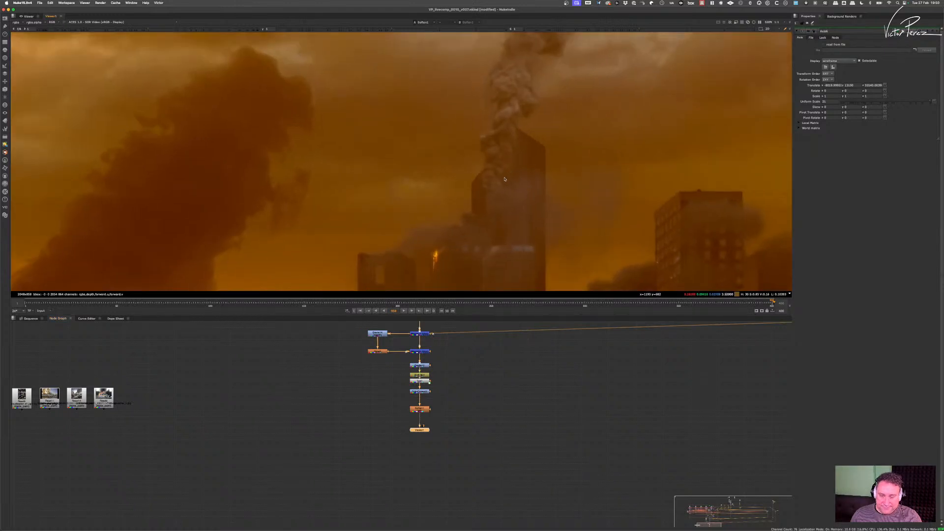
# - Copy the existing smoke ScanlineRender below its Scene node, together with its camera dot and Reformat
pyautogui.scroll(-5, 668, 397)
pyautogui.moveTo(670, 395); pyautogui.dragTo(367, 477, button='middle')
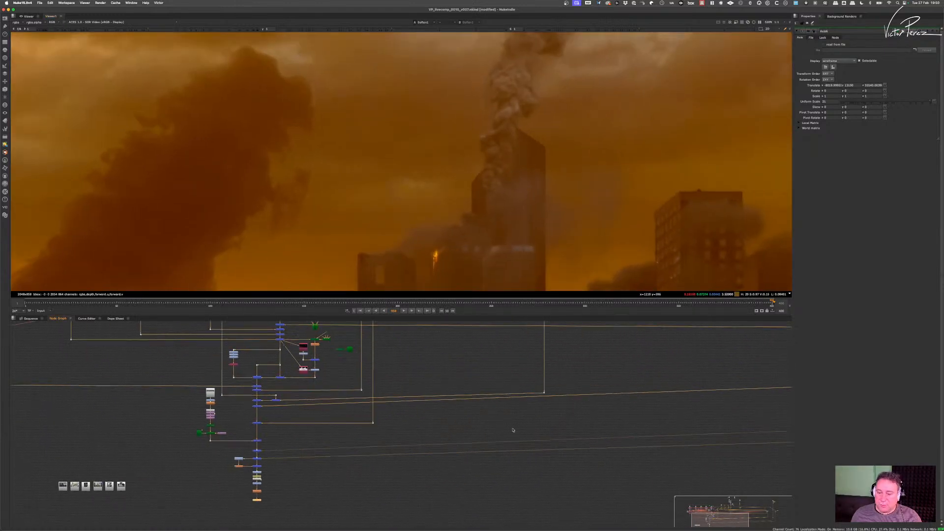
pyautogui.moveTo(735, 382); pyautogui.dragTo(495, 429, button='middle')
pyautogui.moveTo(709, 397); pyautogui.dragTo(476, 408, button='middle')
pyautogui.moveTo(663, 402); pyautogui.dragTo(559, 438, button='middle')
pyautogui.scroll(2, 430, 401)
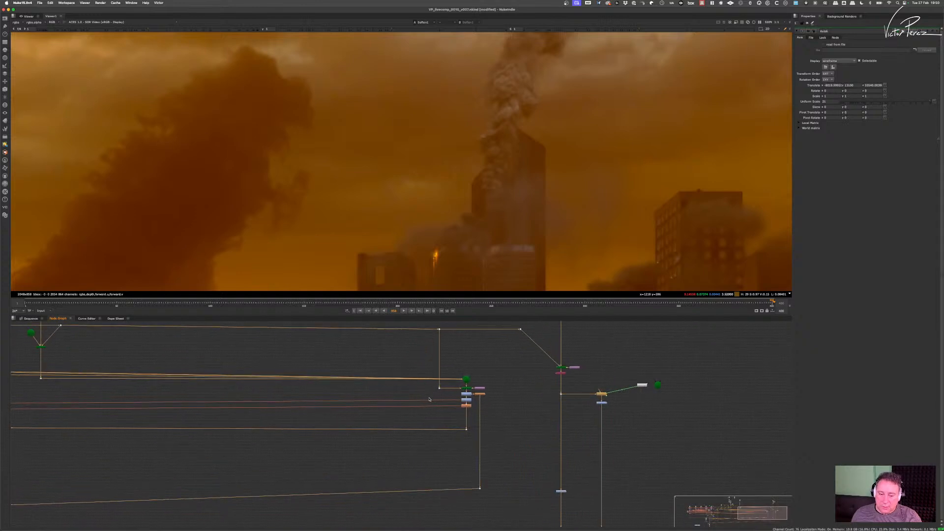
pyautogui.moveTo(343, 392); pyautogui.dragTo(666, 393, button='middle')
pyautogui.moveTo(303, 376); pyautogui.dragTo(407, 388, button='middle')
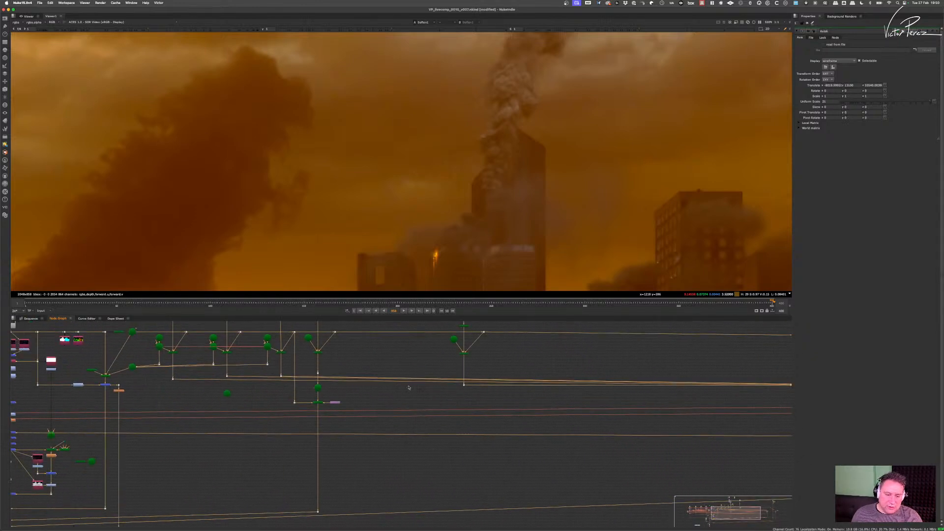
pyautogui.scroll(4, 313, 412)
pyautogui.moveTo(380, 410); pyautogui.dragTo(271, 385)
pyautogui.press('super+c')
# - Paste the copied render nodes below the separate smoke card's TransformGeo and connect the ScanlineRender's obj/scn input to the dot there
pyautogui.moveTo(586, 395); pyautogui.dragTo(504, 421, button='middle')
pyautogui.scroll(-4, 503, 422)
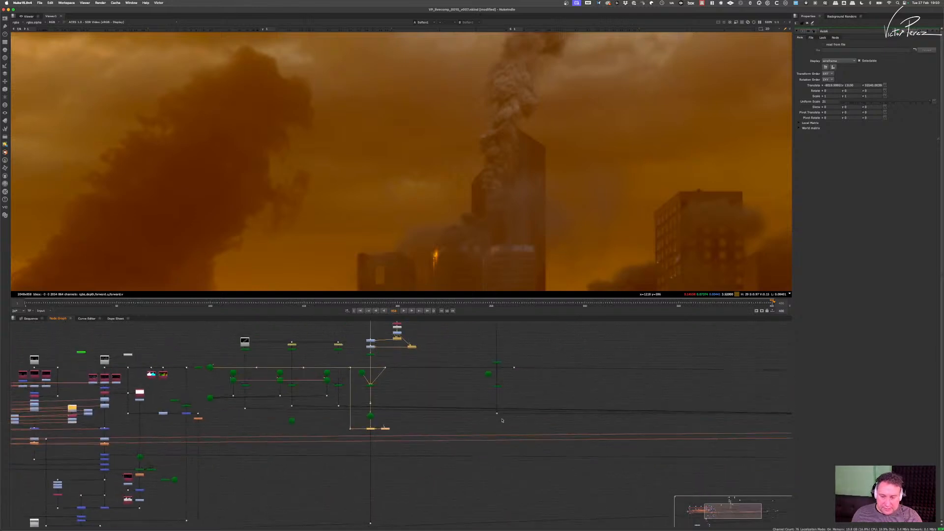
pyautogui.scroll(5, 506, 418)
pyautogui.click(492, 429)
pyautogui.press('super+v')
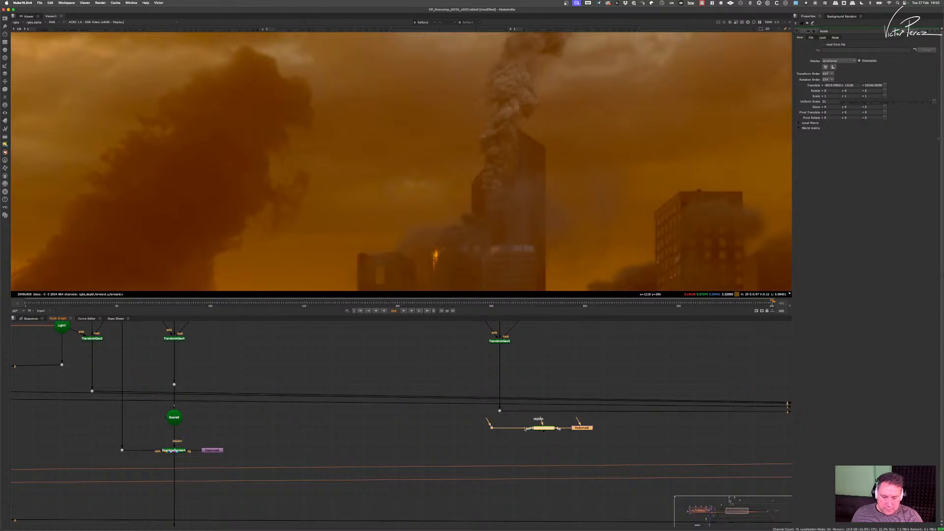
pyautogui.moveTo(544, 429); pyautogui.dragTo(500, 410)
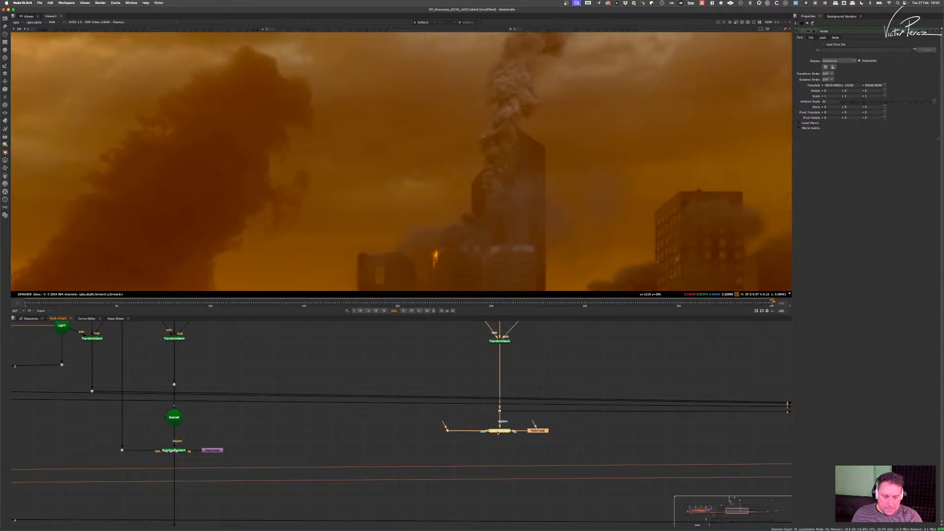
pyautogui.click(525, 426)
# - Connect the pasted render's camera dot to the shared camera line through a new dot placed above it
pyautogui.scroll(5, 449, 391)
pyautogui.moveTo(448, 419)
pyautogui.mouseDown()
pyautogui.moveTo(449, 391)
pyautogui.moveTo(448, 400)
pyautogui.mouseUp()
pyautogui.moveTo(448, 386); pyautogui.dragTo(452, 395, button='middle')
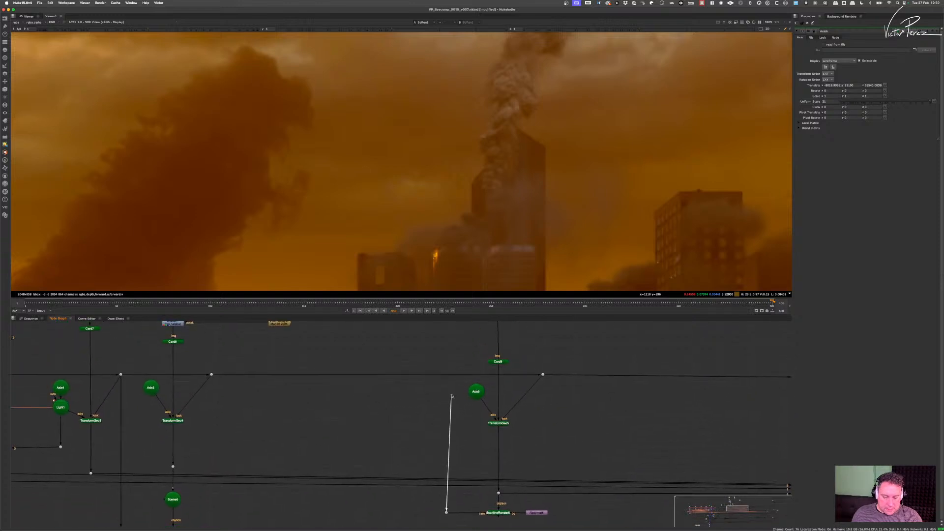
pyautogui.moveTo(452, 395); pyautogui.dragTo(211, 376)
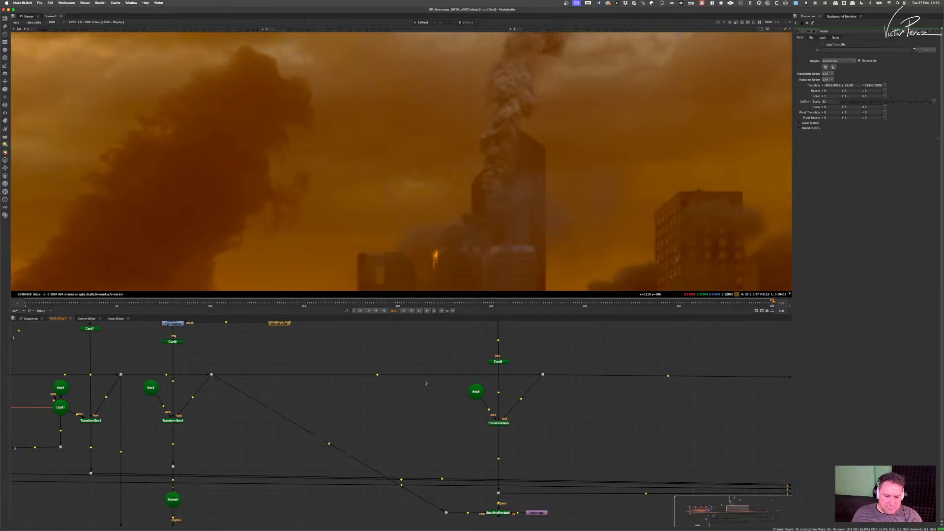
pyautogui.keyDown('ctrl'); pyautogui.moveTo(377, 374); pyautogui.dragTo(423, 375); pyautogui.keyUp('ctrl')
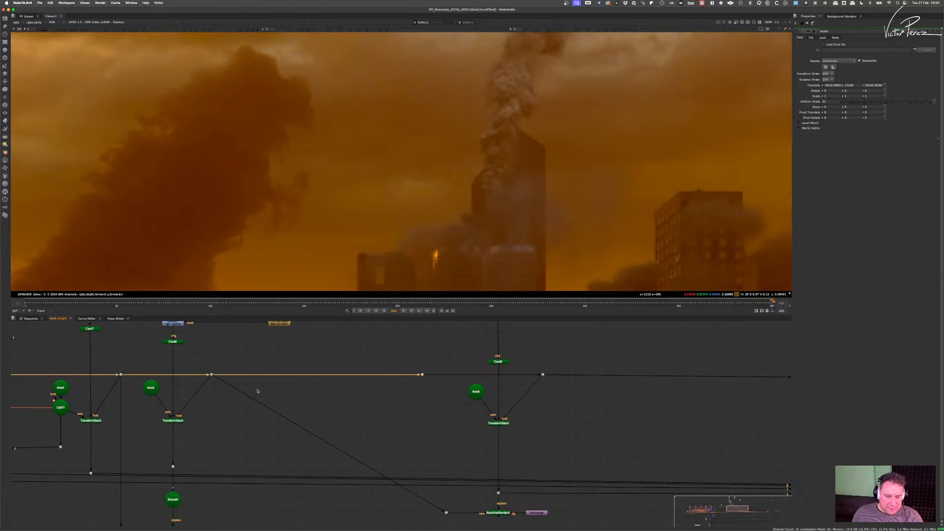
pyautogui.moveTo(258, 391); pyautogui.dragTo(443, 375)
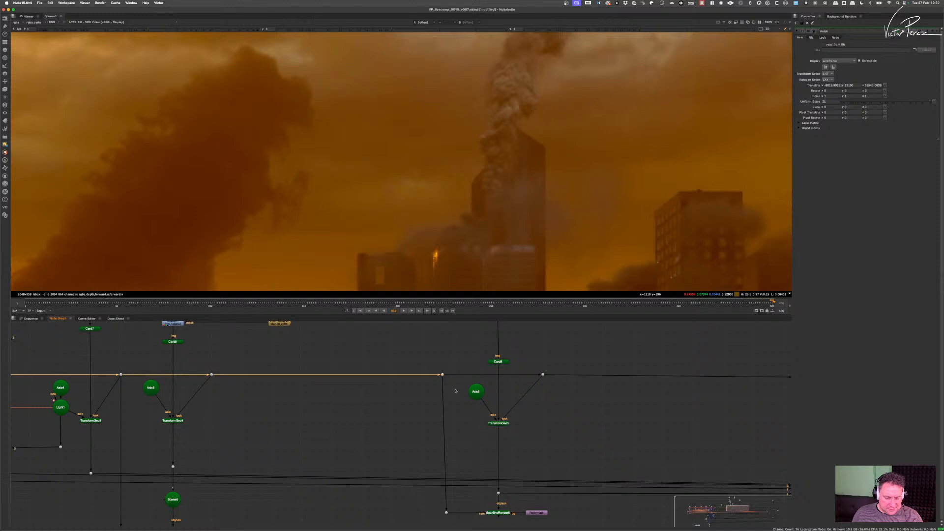
# - Display the new ScanlineRender's output and inspect the isolated smoke plume from its base to its top
pyautogui.moveTo(458, 466); pyautogui.dragTo(447, 407, button='middle')
pyautogui.scroll(-3, 446, 409)
pyautogui.scroll(5, 443, 451)
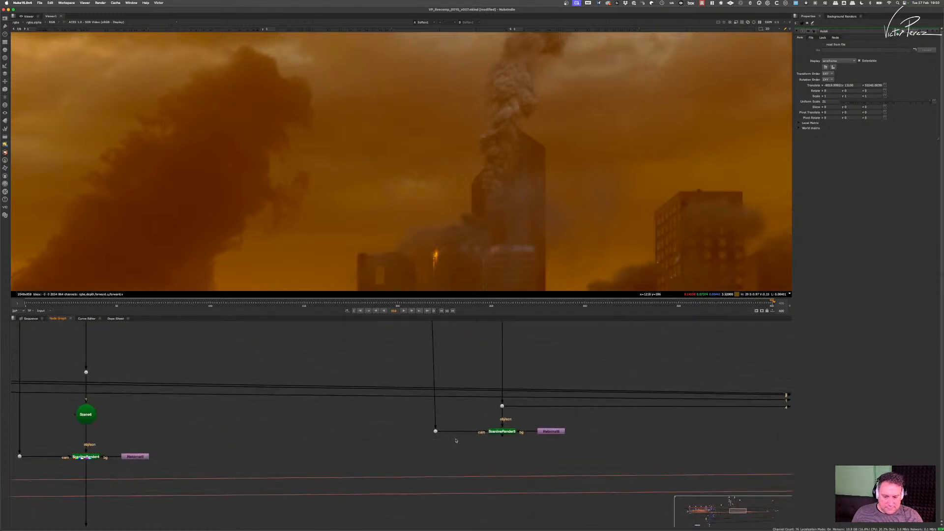
pyautogui.click(508, 432)
pyautogui.press('1')
pyautogui.scroll(-5, 556, 197)
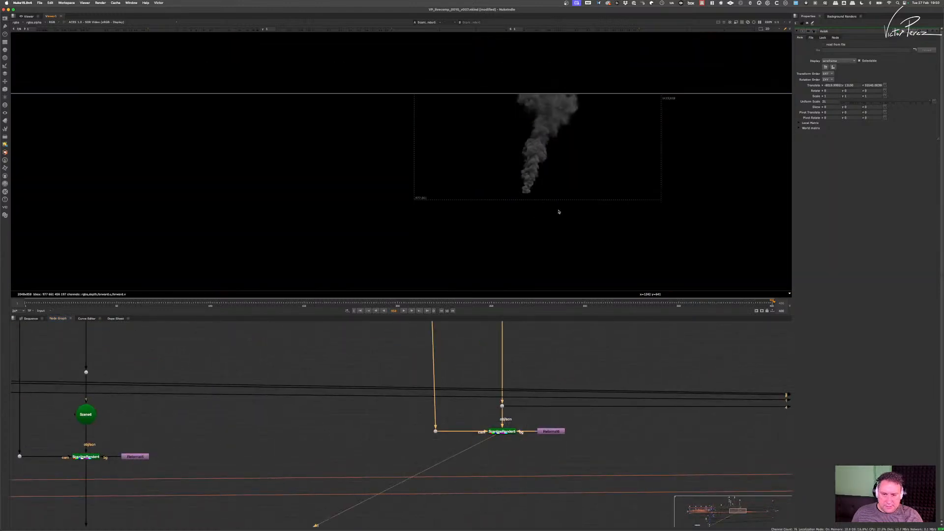
pyautogui.scroll(5, 574, 177)
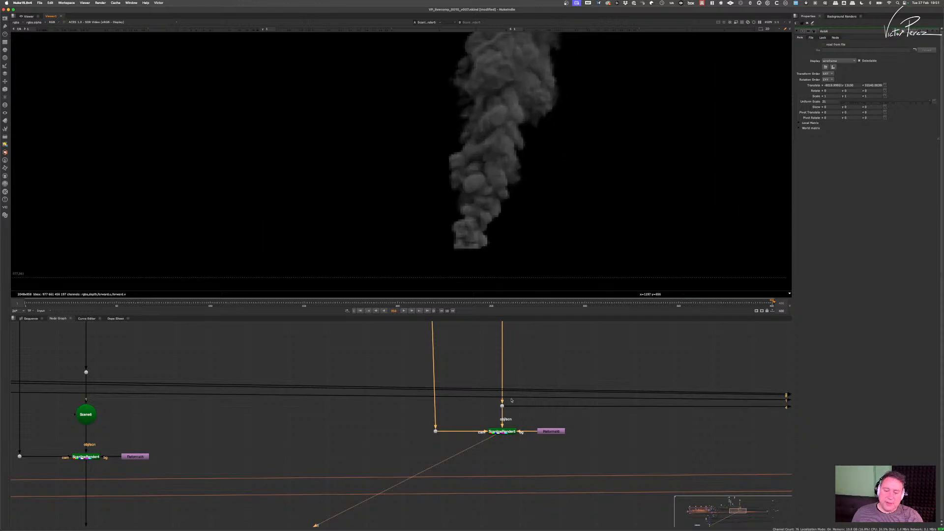
pyautogui.scroll(-3, 500, 193)
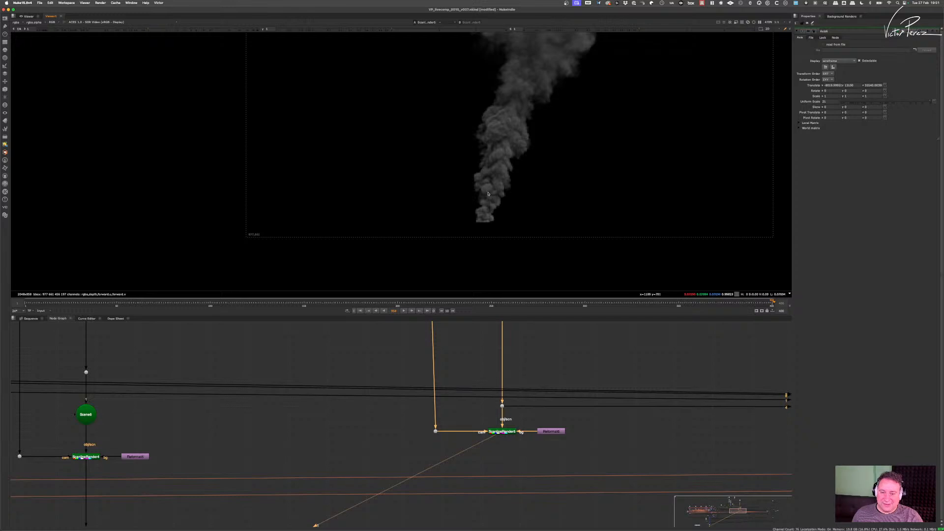
pyautogui.scroll(-1, 555, 167)
pyautogui.moveTo(555, 168); pyautogui.dragTo(543, 192, button='middle')
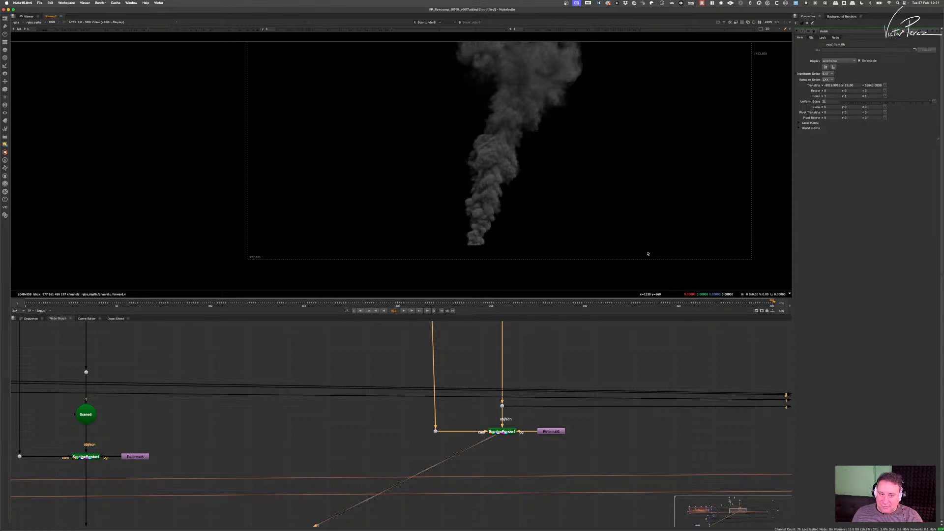
# - Mark a sampling region around the bounding box of the rendered smoke plume in the viewer
pyautogui.scroll(-4, 531, 415)
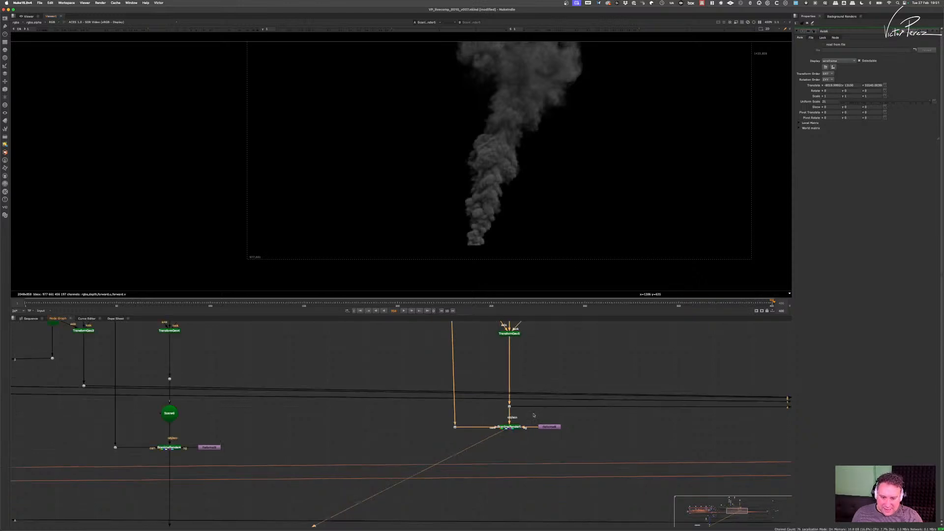
pyautogui.scroll(-4, 565, 202)
pyautogui.press('super')
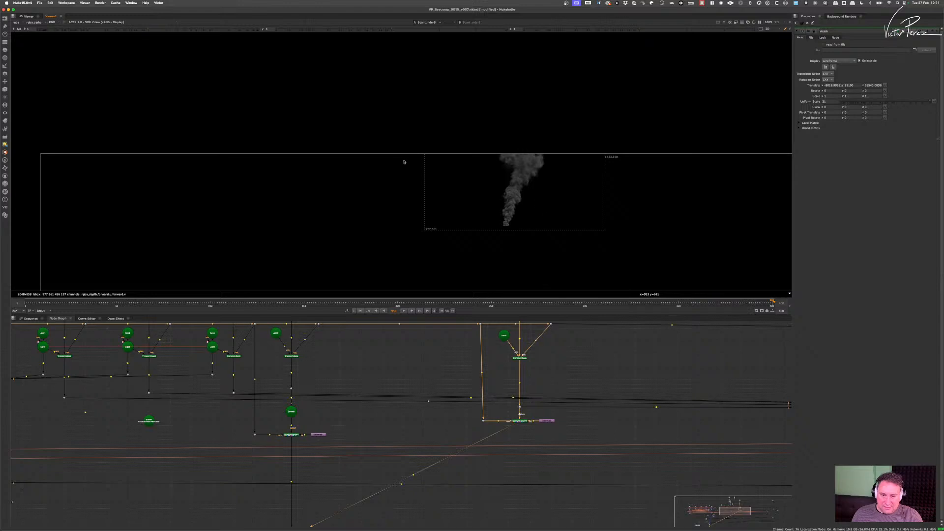
pyautogui.keyDown('super'); pyautogui.moveTo(425, 155); pyautogui.dragTo(604, 233); pyautogui.keyUp('super')
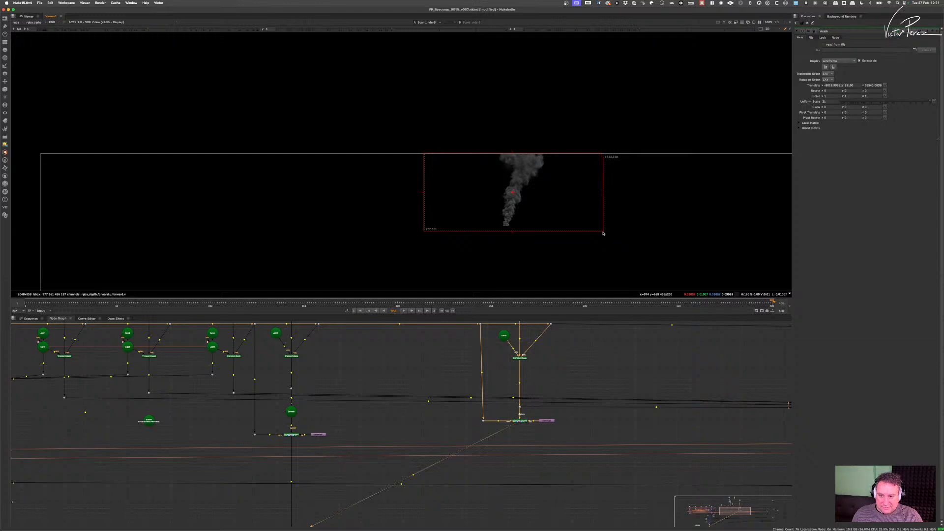
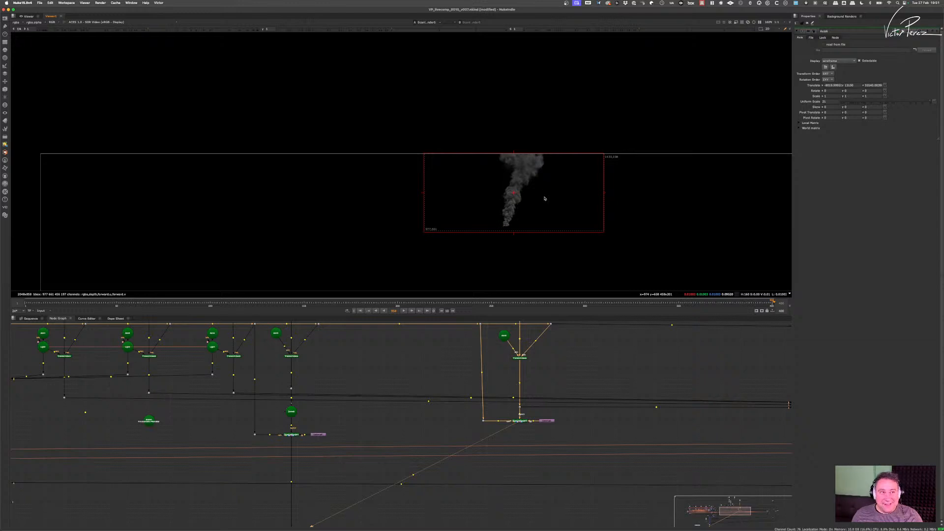
# - Compare the smoke's source footage with the new ScanlineRender's output inside the marked region
pyautogui.scroll(-4, 525, 372)
pyautogui.moveTo(518, 361); pyautogui.dragTo(487, 518, button='middle')
pyautogui.moveTo(500, 385); pyautogui.dragTo(472, 411)
pyautogui.press('1')
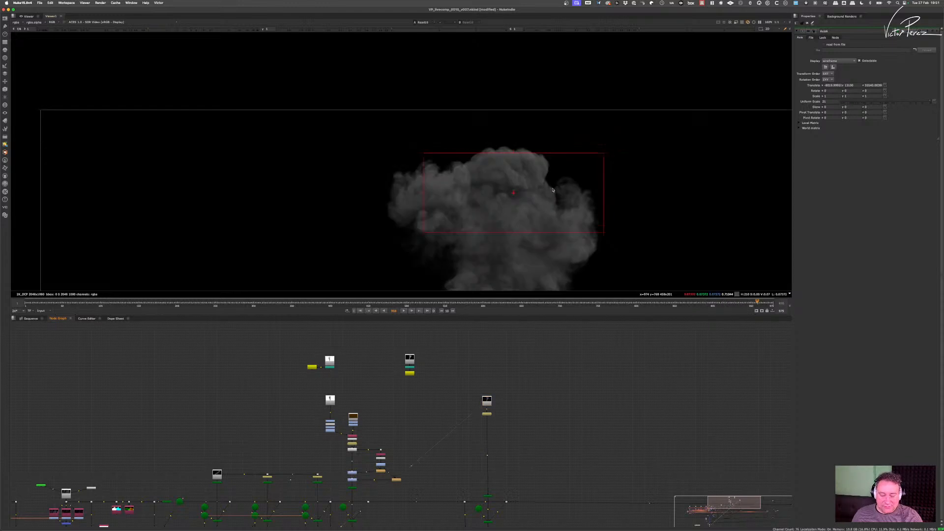
pyautogui.scroll(-5, 482, 430)
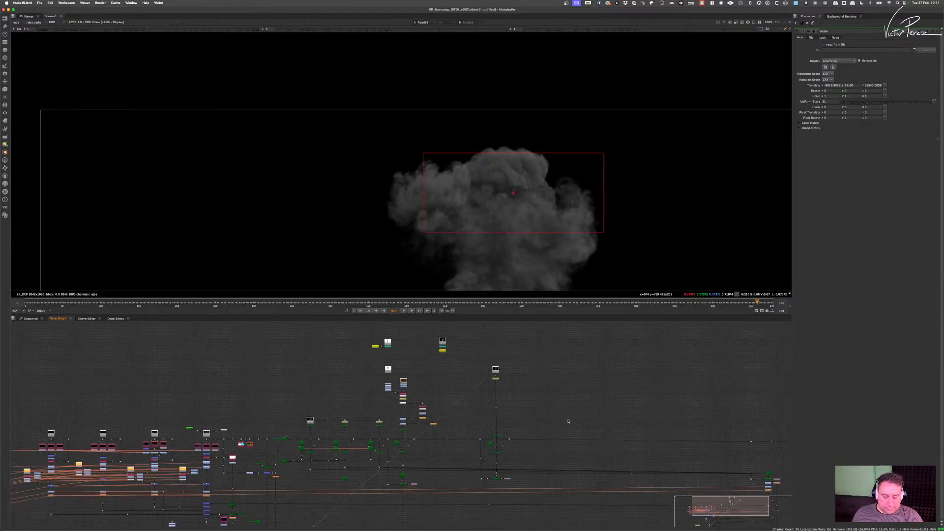
pyautogui.scroll(8, 481, 430)
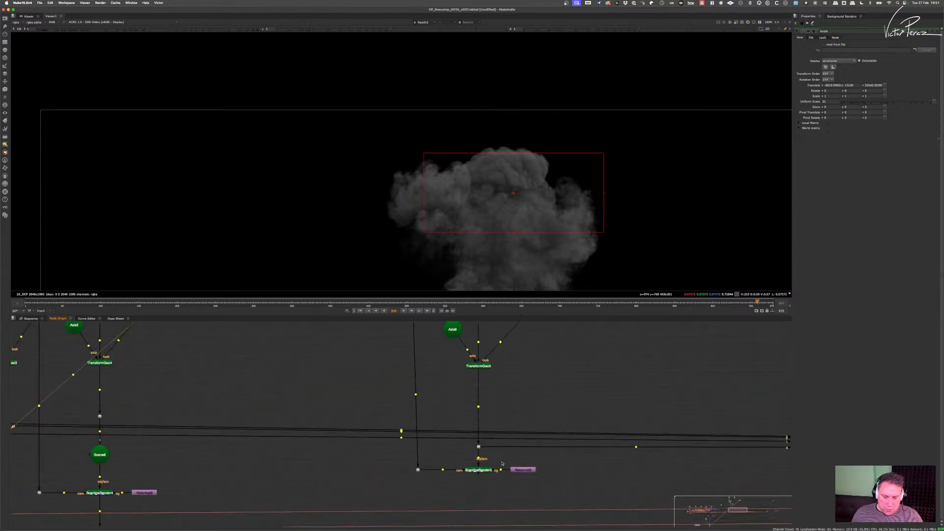
pyautogui.click(478, 470)
pyautogui.press('1')
pyautogui.scroll(-1, 563, 197)
pyautogui.scroll(-6, 567, 396)
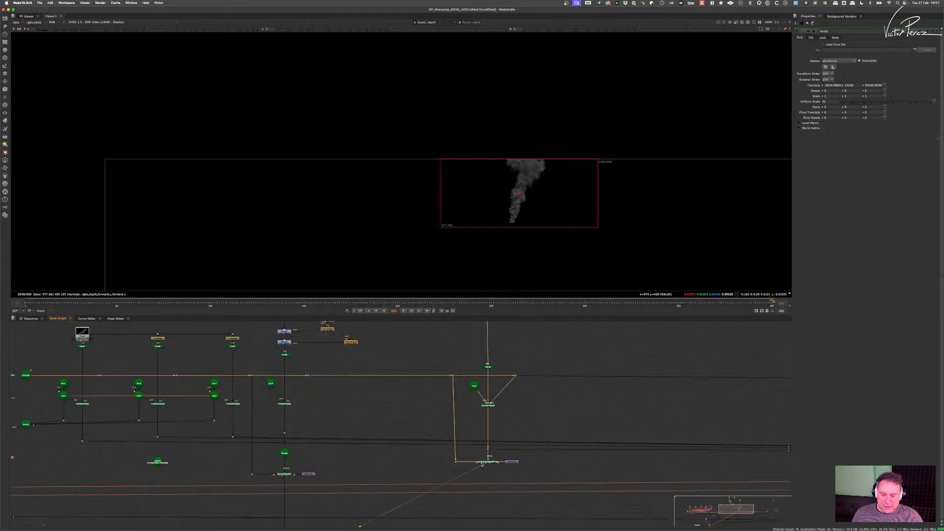
pyautogui.scroll(3, 546, 436)
# - Create a Merge node in the empty area below the new ScanlineRender and connect its input to that render
pyautogui.click(550, 448)
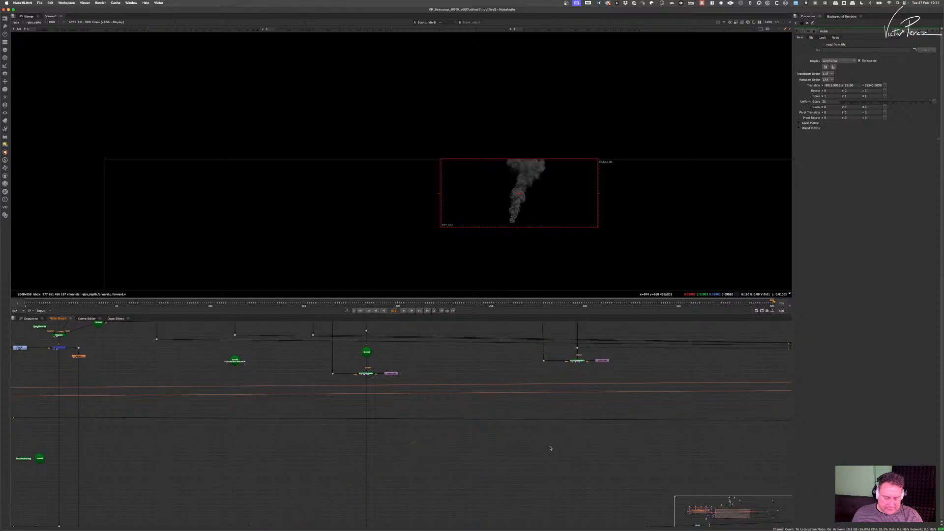
pyautogui.press('m')
pyautogui.scroll(3, 564, 435)
pyautogui.scroll(2, 563, 435)
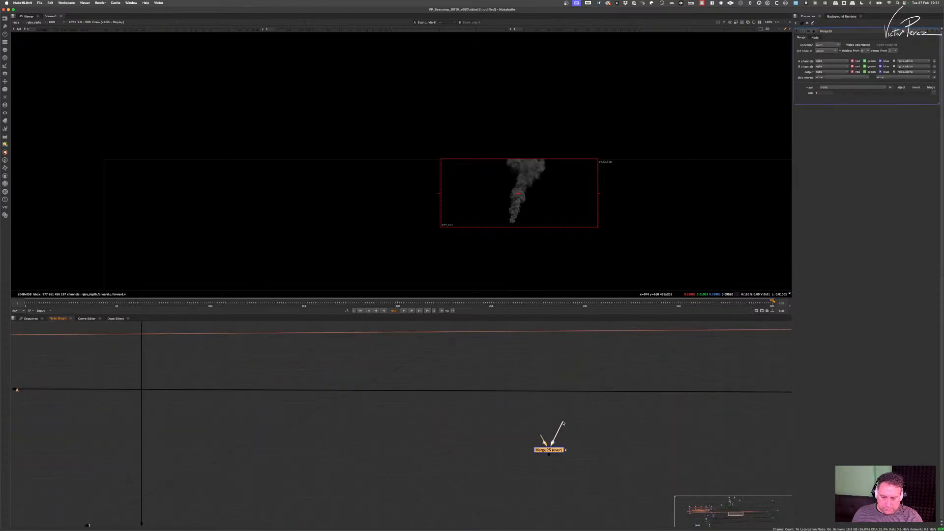
pyautogui.moveTo(556, 436); pyautogui.dragTo(564, 356)
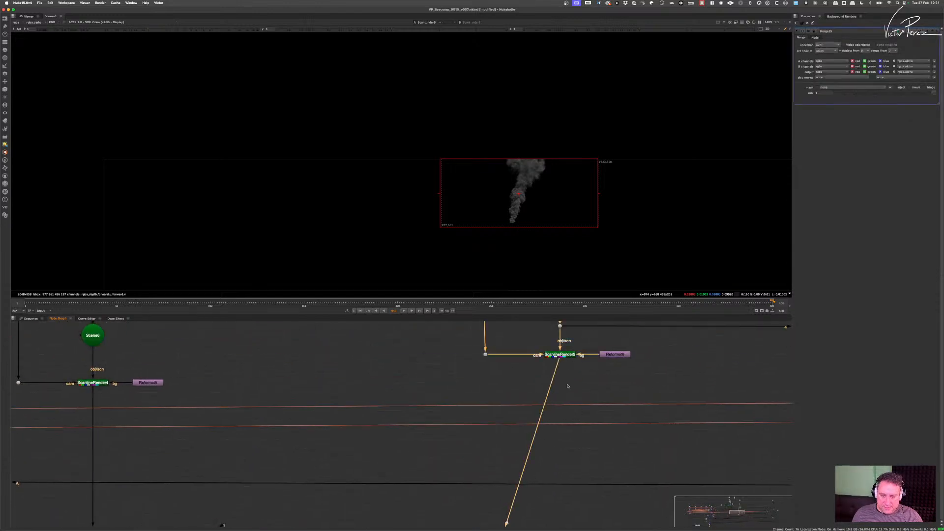
# - Move the new Merge across the node graph to beside the main composite's merge column, keeping it linked to the smoke render
pyautogui.scroll(-5, 569, 386)
pyautogui.moveTo(545, 445); pyautogui.dragTo(548, 393, button='middle')
pyautogui.moveTo(549, 393); pyautogui.dragTo(405, 455)
pyautogui.moveTo(404, 454); pyautogui.dragTo(714, 390, button='middle')
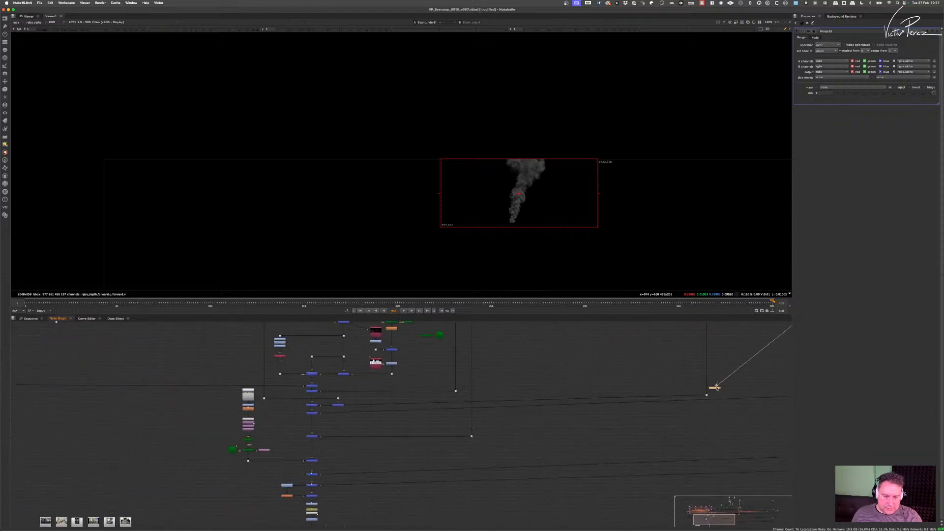
pyautogui.moveTo(714, 390); pyautogui.dragTo(392, 469)
pyautogui.moveTo(392, 469); pyautogui.dragTo(559, 380, button='middle')
pyautogui.moveTo(559, 380); pyautogui.dragTo(515, 364)
pyautogui.moveTo(515, 364); pyautogui.dragTo(523, 449, button='middle')
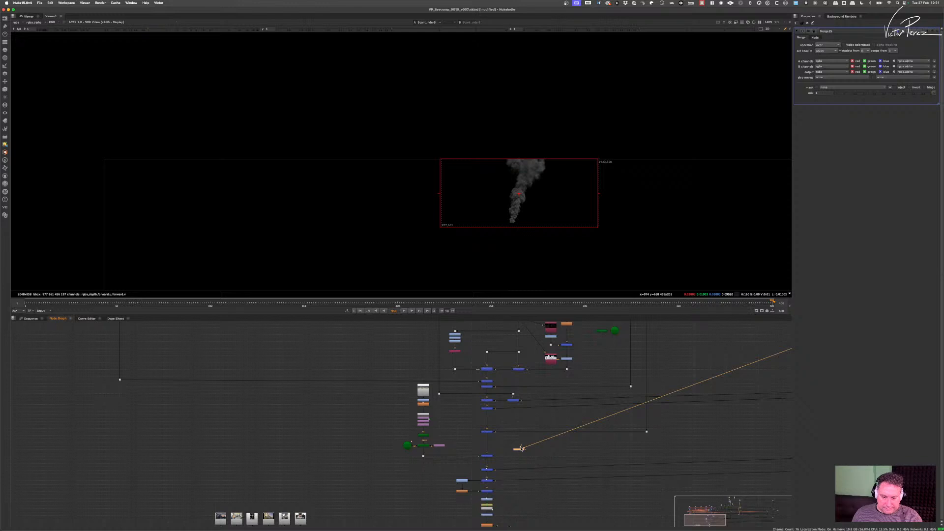
pyautogui.moveTo(522, 449); pyautogui.dragTo(476, 401)
# - Display the intermediate composite at a merge in the main column and check how the smoke sits over the city
pyautogui.scroll(5, 488, 415)
pyautogui.press('1')
pyautogui.click(481, 382)
pyautogui.scroll(-3, 543, 251)
pyautogui.moveTo(542, 253); pyautogui.dragTo(505, 252, button='middle')
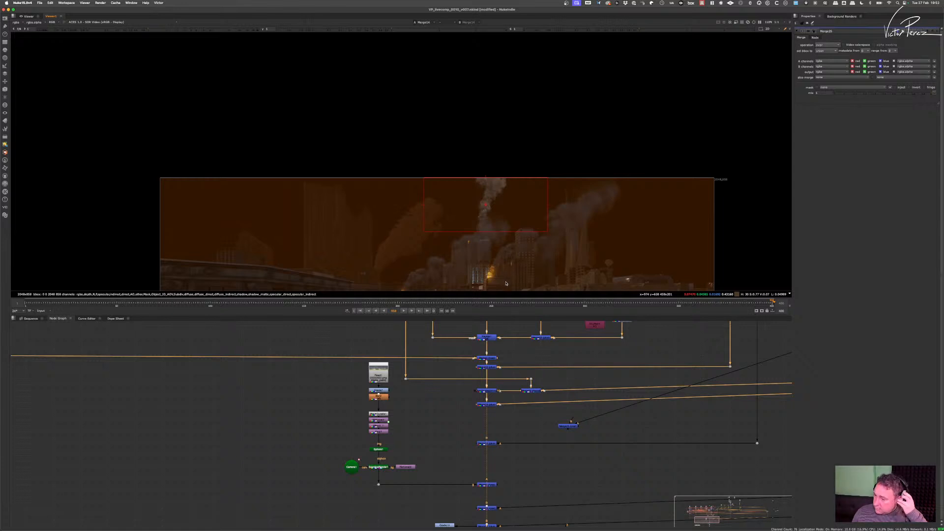
pyautogui.scroll(-6, 516, 423)
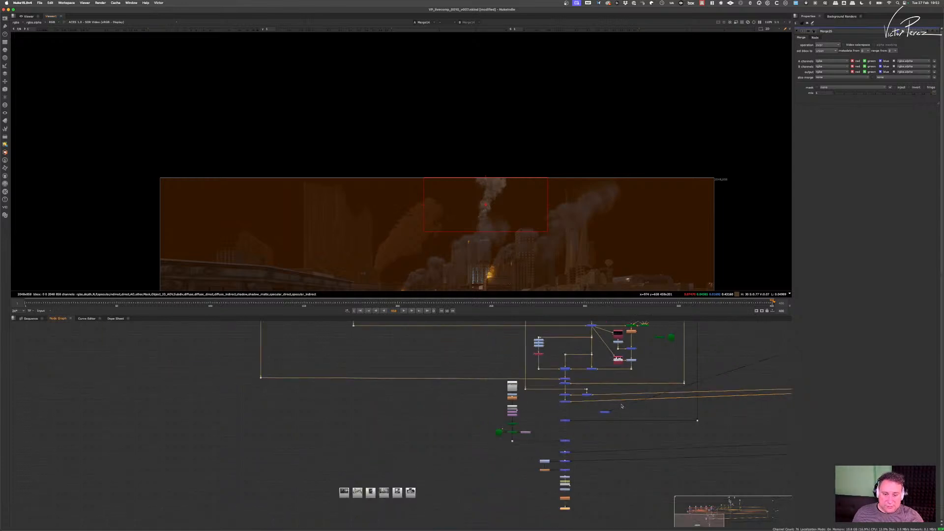
# - Disconnect the tower's smoke card from the shared scene, leaving it linked only to its own ScanlineRender
pyautogui.scroll(5, 516, 423)
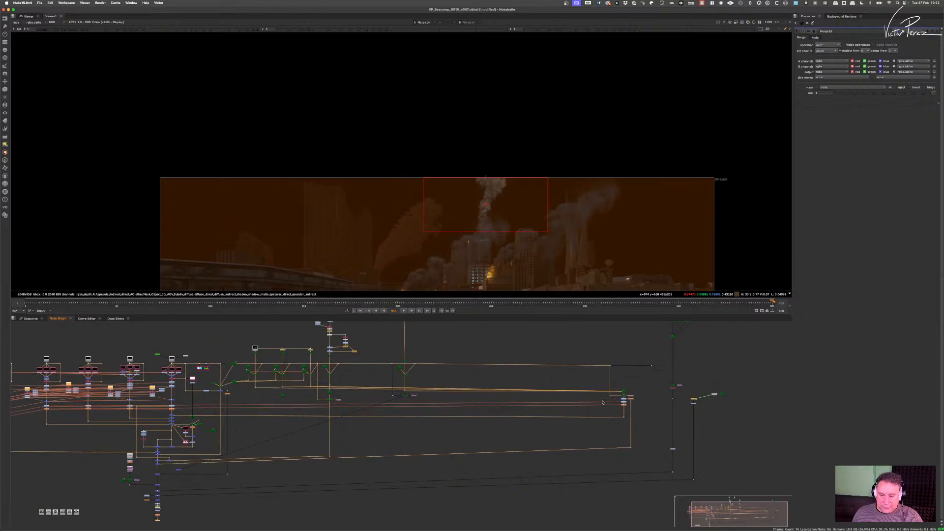
pyautogui.scroll(3, 356, 388)
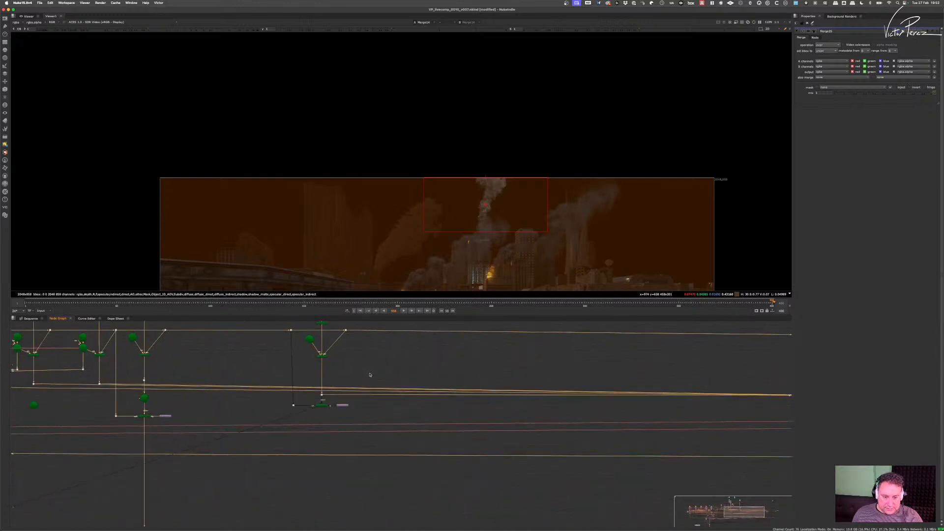
pyautogui.scroll(3, 330, 400)
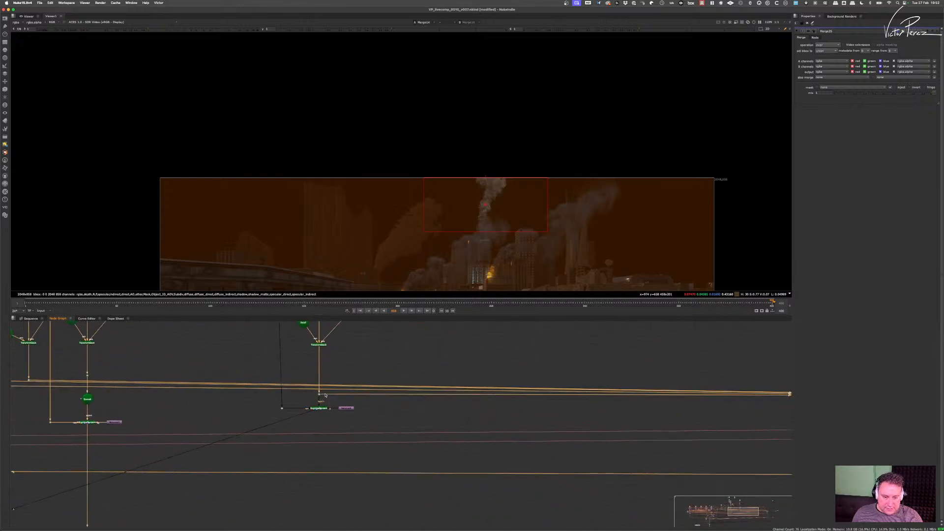
pyautogui.moveTo(329, 395); pyautogui.dragTo(366, 412)
pyautogui.scroll(-10, 365, 413)
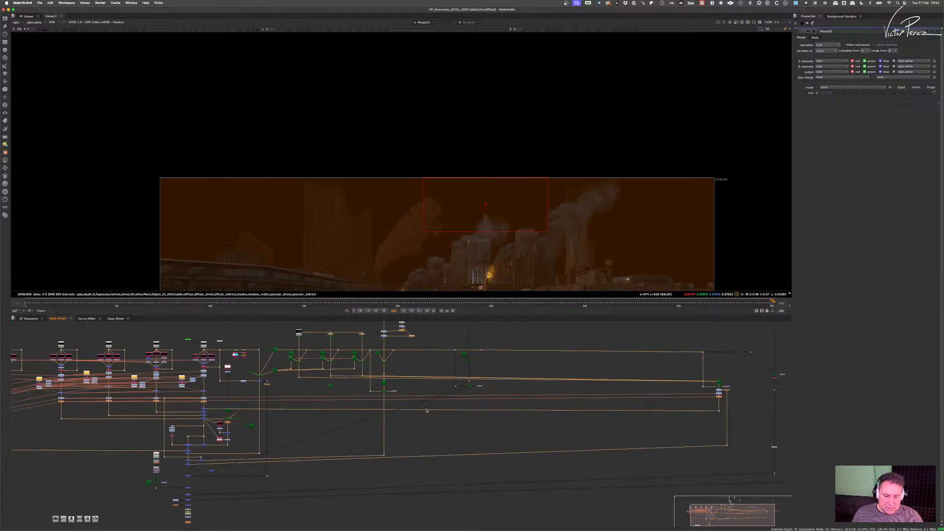
# - View the composite without the tower smoke at the merges higher up the main column and display its alpha channel
pyautogui.scroll(4, 279, 429)
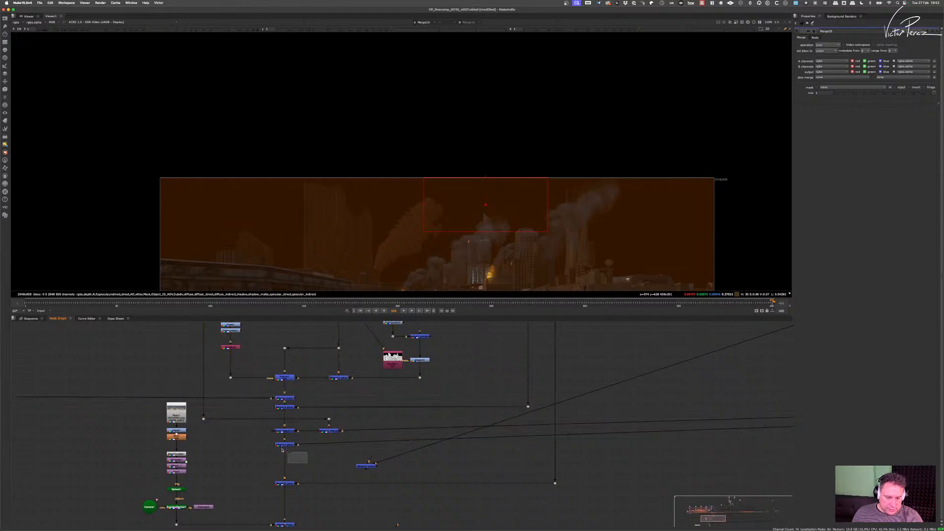
pyautogui.moveTo(291, 411); pyautogui.dragTo(295, 467, button='middle')
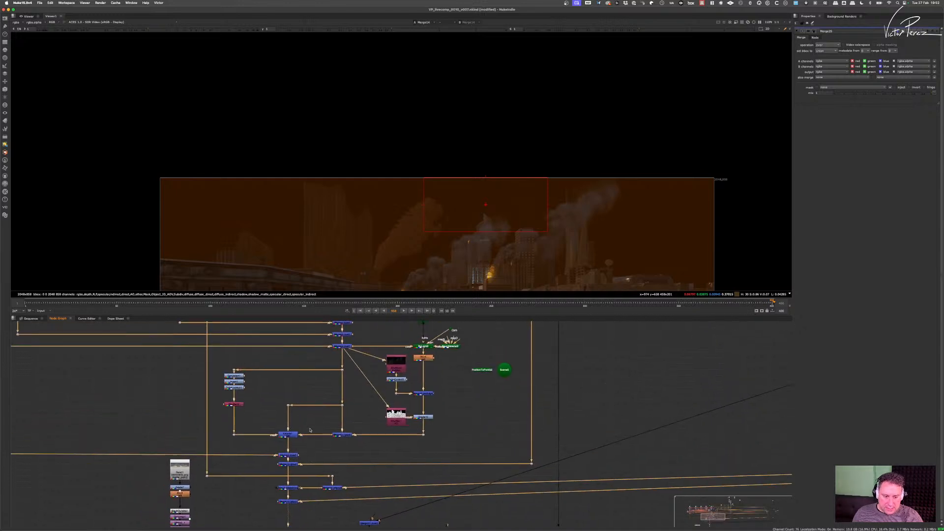
pyautogui.click(341, 435)
pyautogui.press('1')
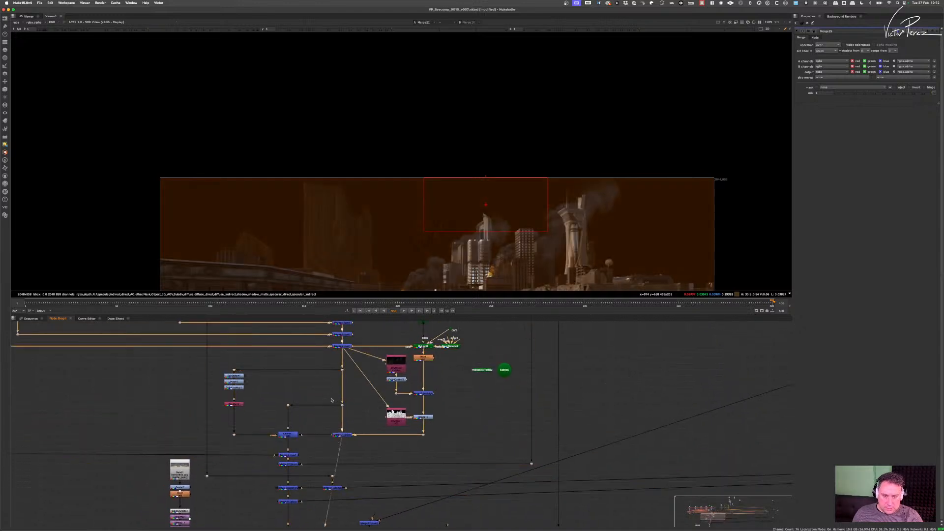
pyautogui.moveTo(350, 422); pyautogui.dragTo(351, 466, button='middle')
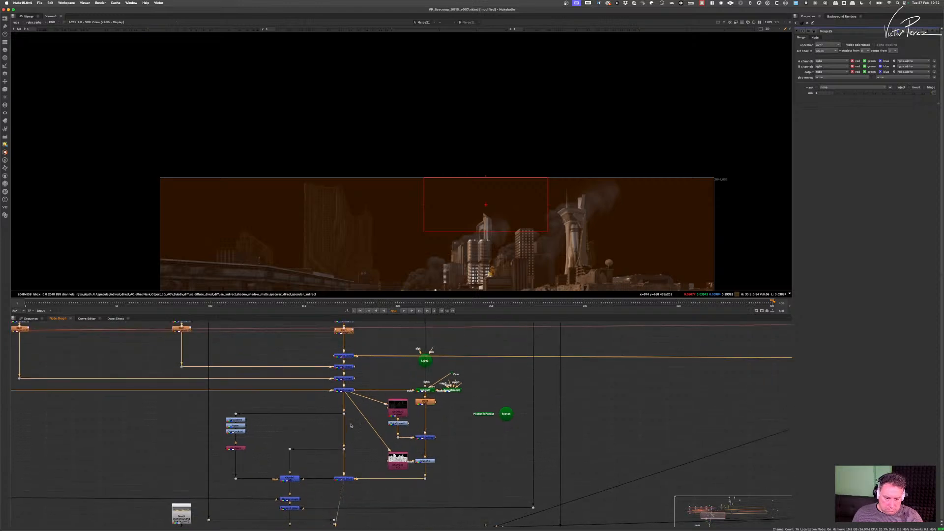
pyautogui.moveTo(353, 428); pyautogui.dragTo(340, 408)
pyautogui.press('1')
pyautogui.press('a')
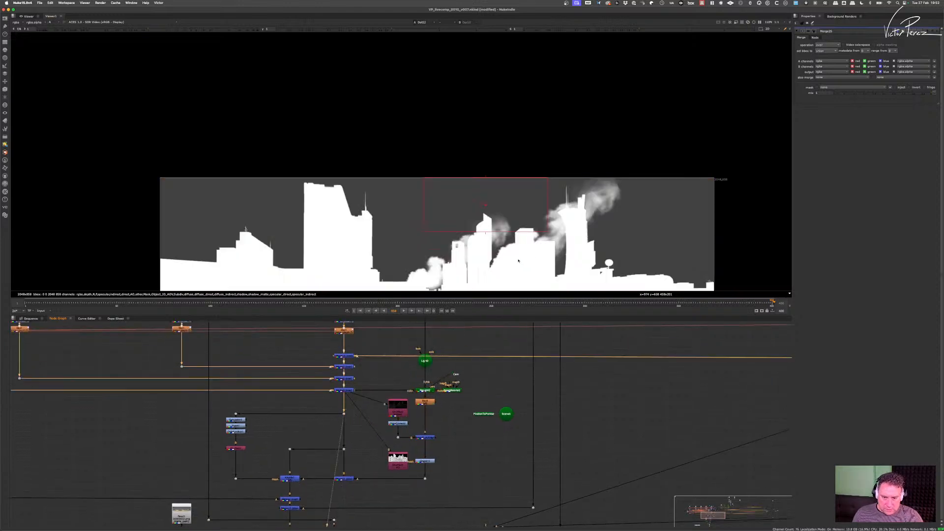
# - Sample a small patch of sky beside the central towers in the alpha at the merge below the relight branch
pyautogui.scroll(3, 499, 252)
pyautogui.keyDown('shift'); pyautogui.keyDown('super'); pyautogui.click(366, 453); pyautogui.keyUp('super'); pyautogui.keyUp('shift')
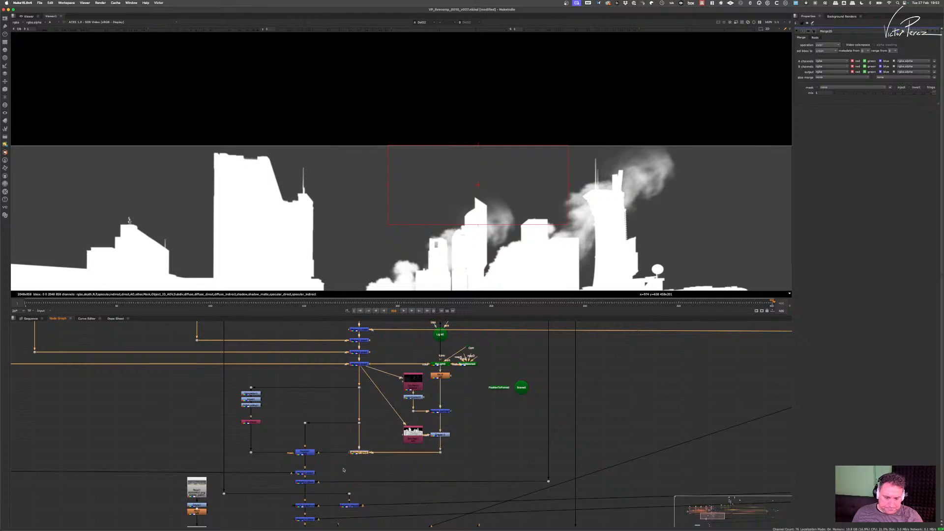
pyautogui.keyDown('shift'); pyautogui.keyDown('super'); pyautogui.moveTo(366, 209); pyautogui.dragTo(380, 230); pyautogui.keyUp('super'); pyautogui.keyUp('shift')
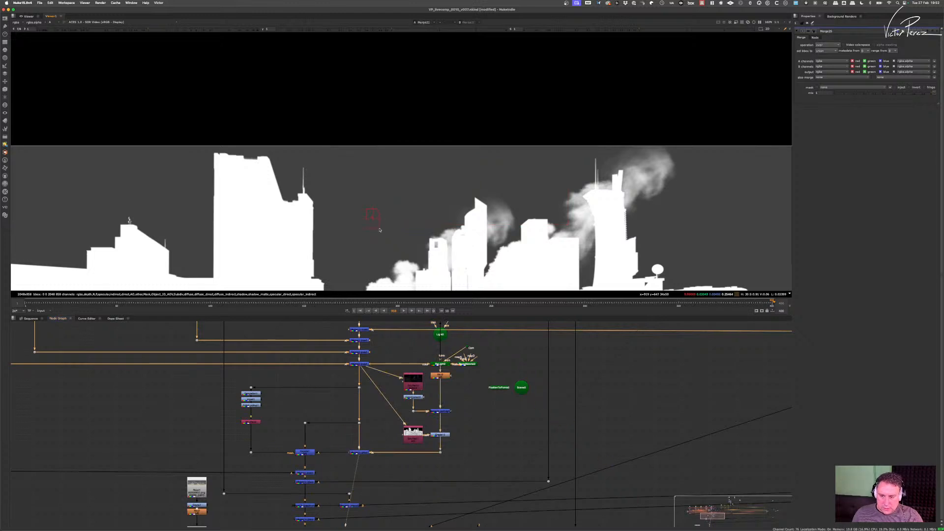
# - Compare the sampled sky's alpha at Merge13, Merge1, Merge2 and Merge3 in turn
pyautogui.moveTo(366, 346); pyautogui.dragTo(364, 402, button='middle')
pyautogui.scroll(3, 365, 403)
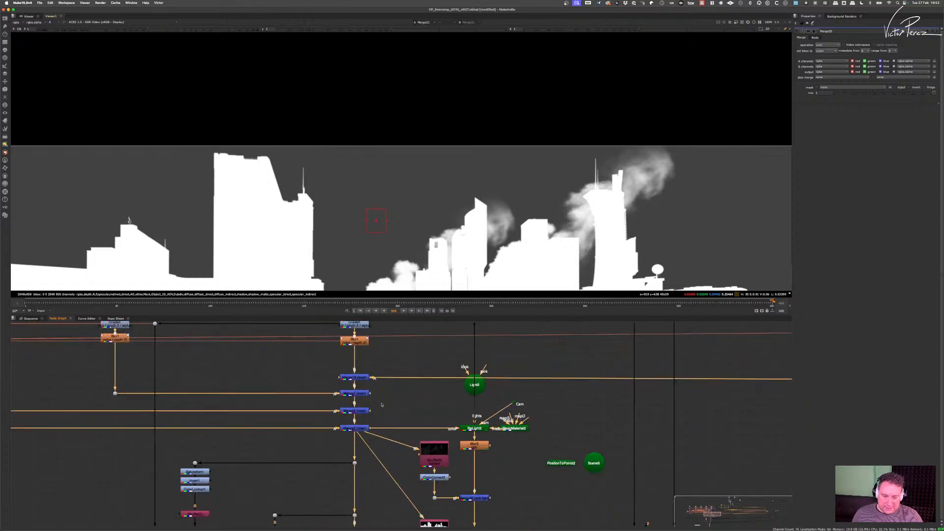
pyautogui.keyDown('shift'); pyautogui.keyDown('super'); pyautogui.click(354, 411); pyautogui.keyUp('super'); pyautogui.keyUp('shift')
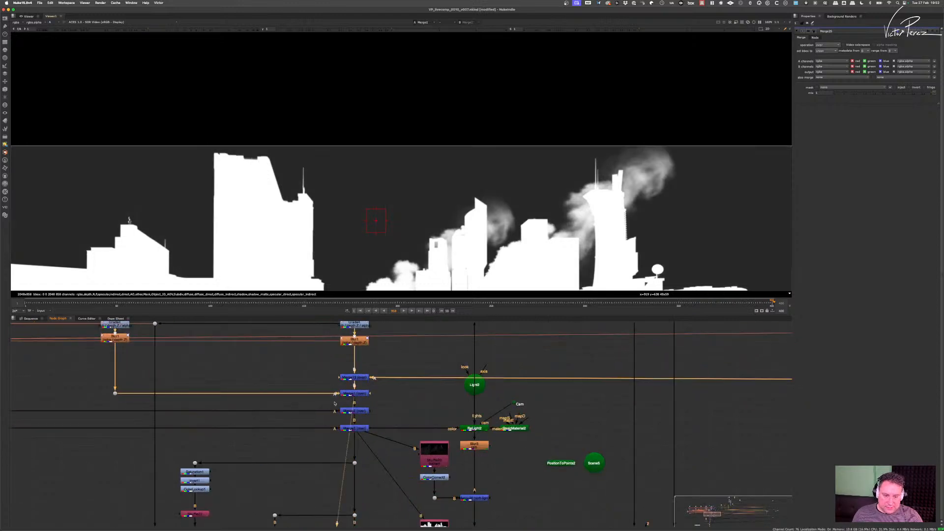
pyautogui.keyDown('shift'); pyautogui.keyDown('super'); pyautogui.click(353, 377); pyautogui.keyUp('super'); pyautogui.keyUp('shift')
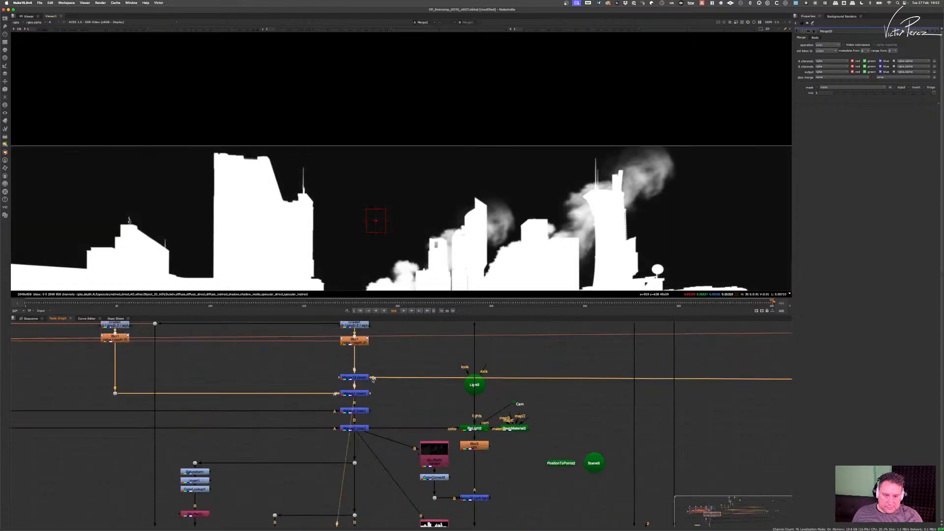
pyautogui.keyDown('shift'); pyautogui.keyDown('super'); pyautogui.click(348, 393); pyautogui.keyUp('super'); pyautogui.keyUp('shift')
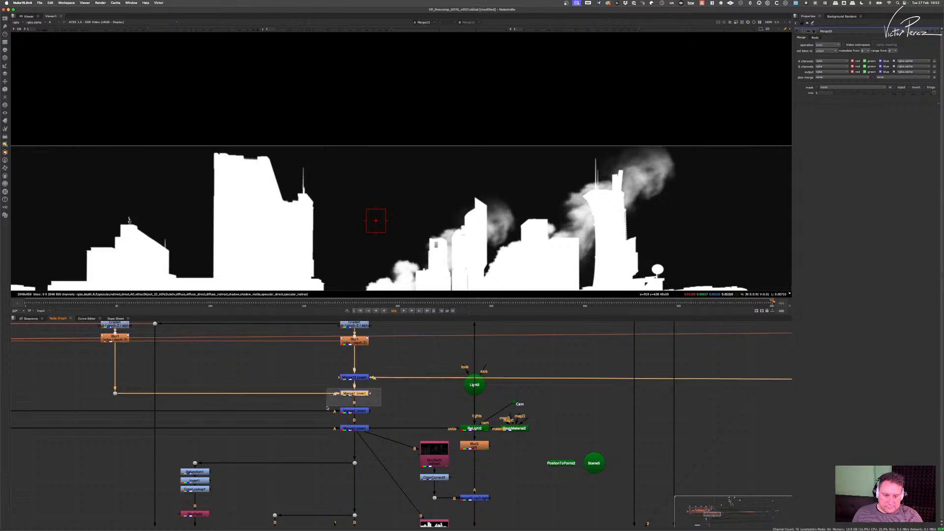
pyautogui.keyDown('shift'); pyautogui.keyDown('super'); pyautogui.click(355, 411); pyautogui.keyUp('super'); pyautogui.keyUp('shift')
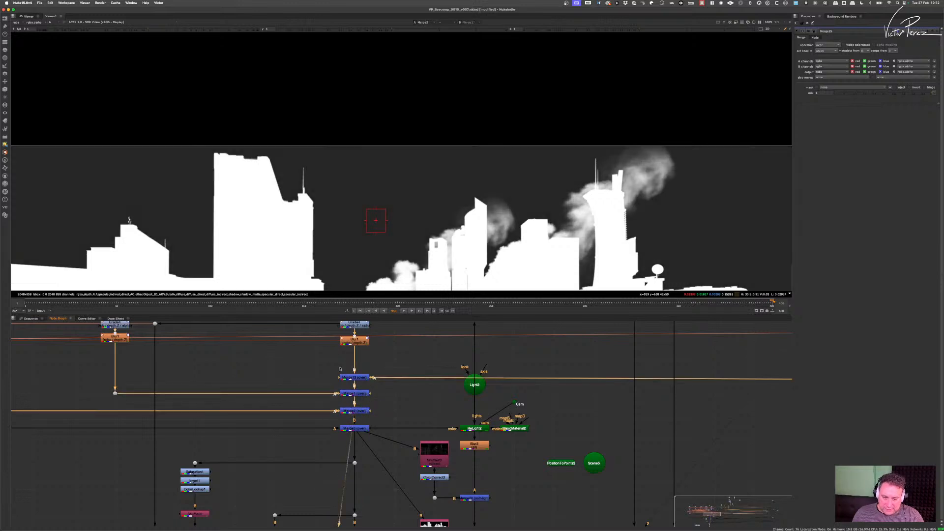
pyautogui.keyDown('shift'); pyautogui.keyDown('super'); pyautogui.click(354, 428); pyautogui.keyUp('super'); pyautogui.keyUp('shift')
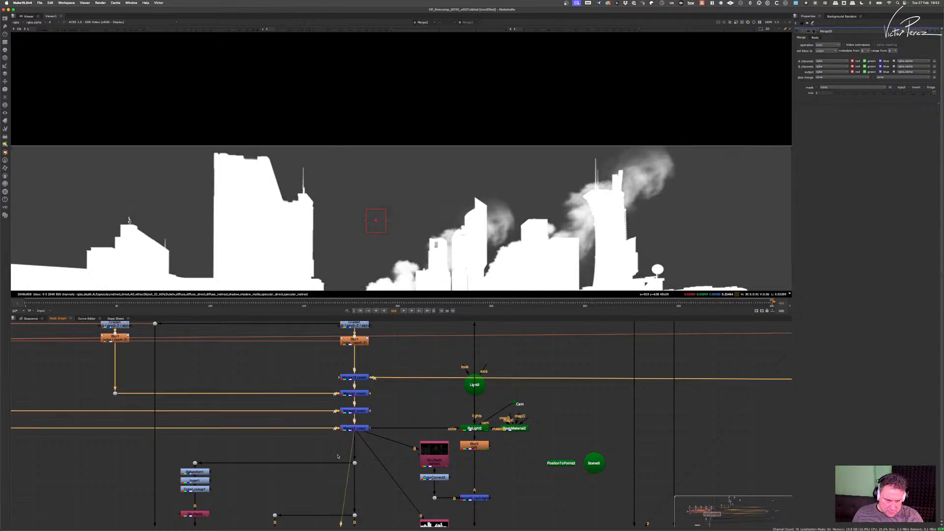
# - Trace the alpha upstream from Merge13 through the city layers' merges above Blur1 and in the neighbouring branch
pyautogui.moveTo(338, 457); pyautogui.dragTo(383, 451, button='middle')
pyautogui.keyDown('shift'); pyautogui.keyDown('super'); pyautogui.click(363, 370); pyautogui.keyUp('super'); pyautogui.keyUp('shift')
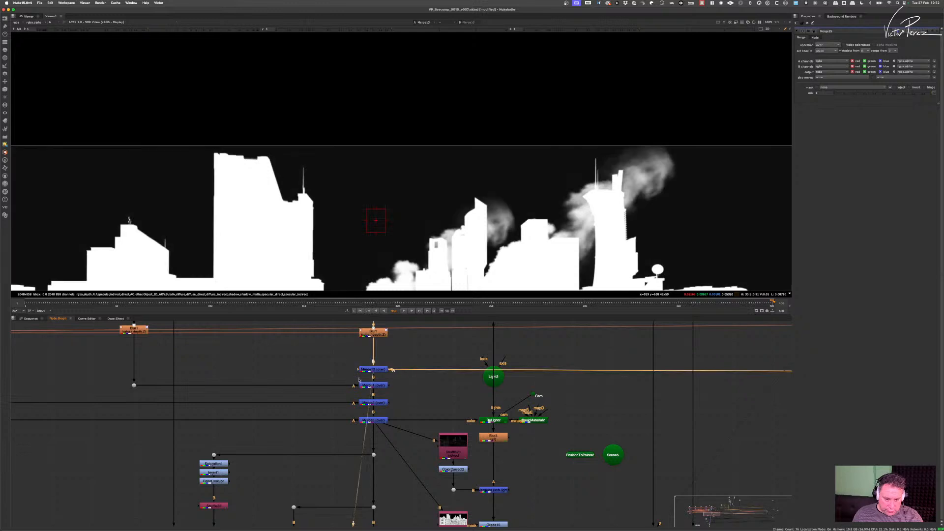
pyautogui.scroll(-2, 380, 376)
pyautogui.moveTo(385, 368); pyautogui.dragTo(382, 409, button='middle')
pyautogui.keyDown('shift'); pyautogui.keyDown('super'); pyautogui.click(373, 374); pyautogui.keyUp('super'); pyautogui.keyUp('shift')
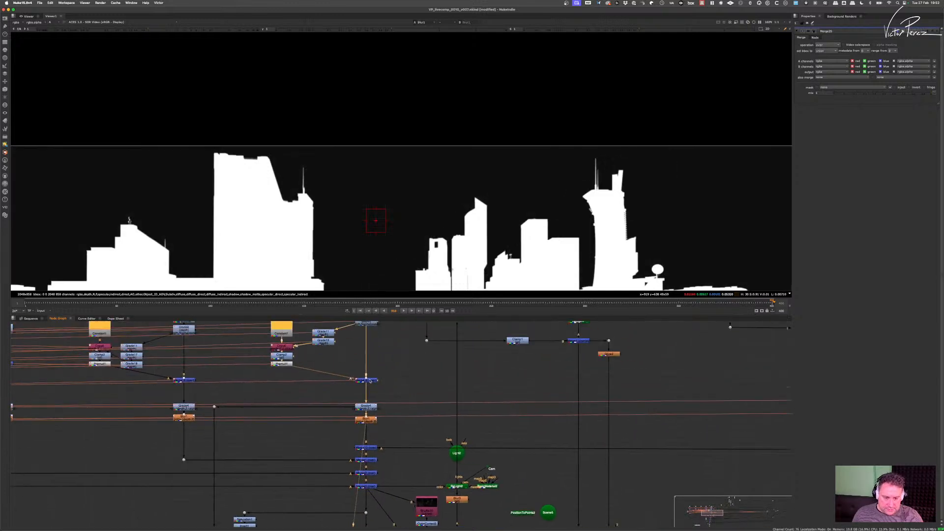
pyautogui.moveTo(187, 382); pyautogui.dragTo(209, 405, button='middle')
pyautogui.keyDown('shift'); pyautogui.keyDown('super'); pyautogui.click(209, 404); pyautogui.keyUp('super'); pyautogui.keyUp('shift')
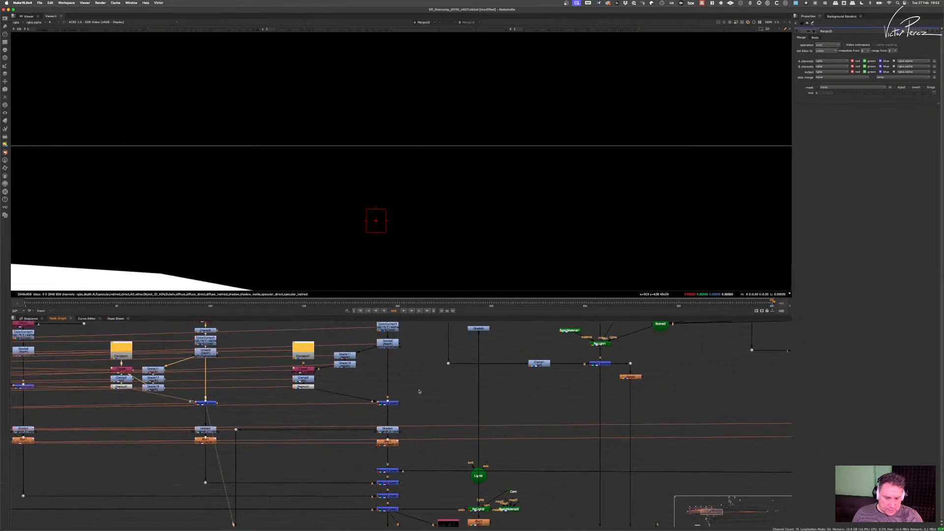
pyautogui.keyDown('shift'); pyautogui.keyDown('super'); pyautogui.click(387, 404); pyautogui.keyUp('super'); pyautogui.keyUp('shift')
# - Insert the smoke's new Merge into the main column between Blur1 and Merge13
pyautogui.scroll(-3, 500, 226)
pyautogui.scroll(2, 500, 225)
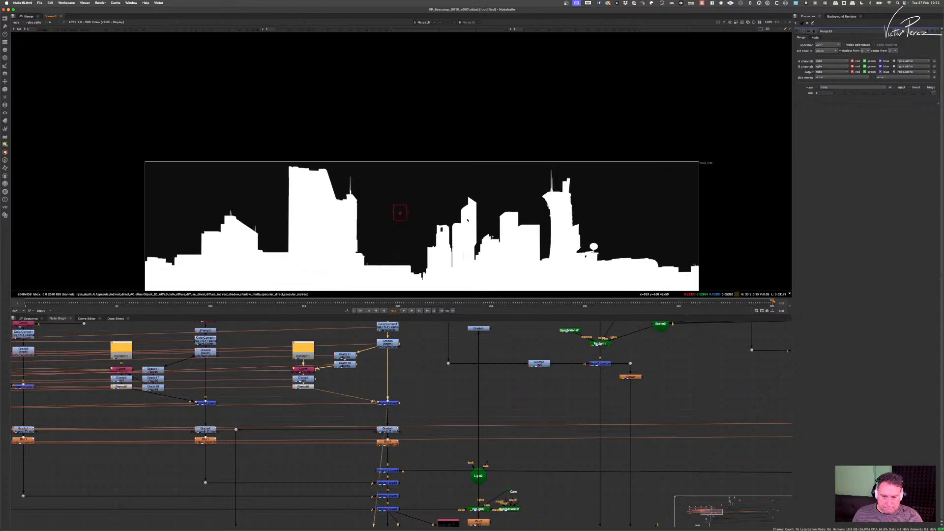
pyautogui.scroll(5, 392, 436)
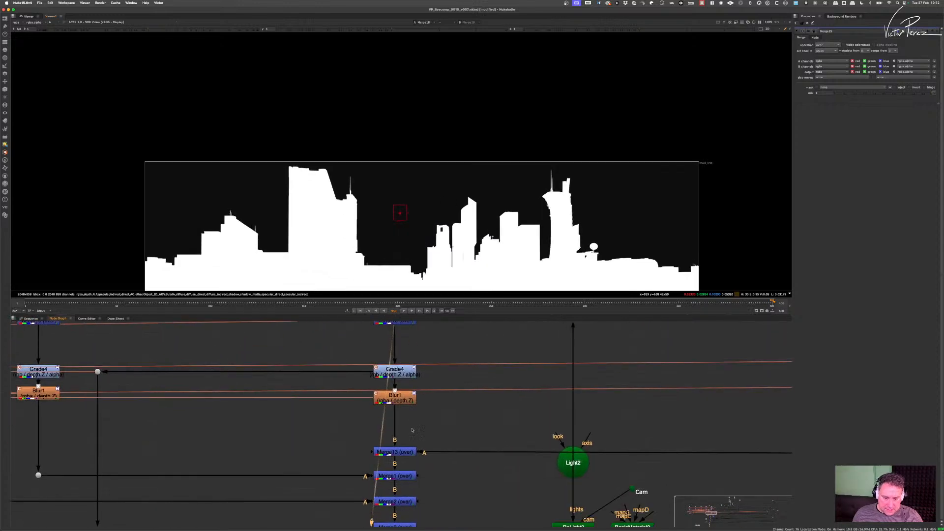
pyautogui.scroll(-6, 397, 439)
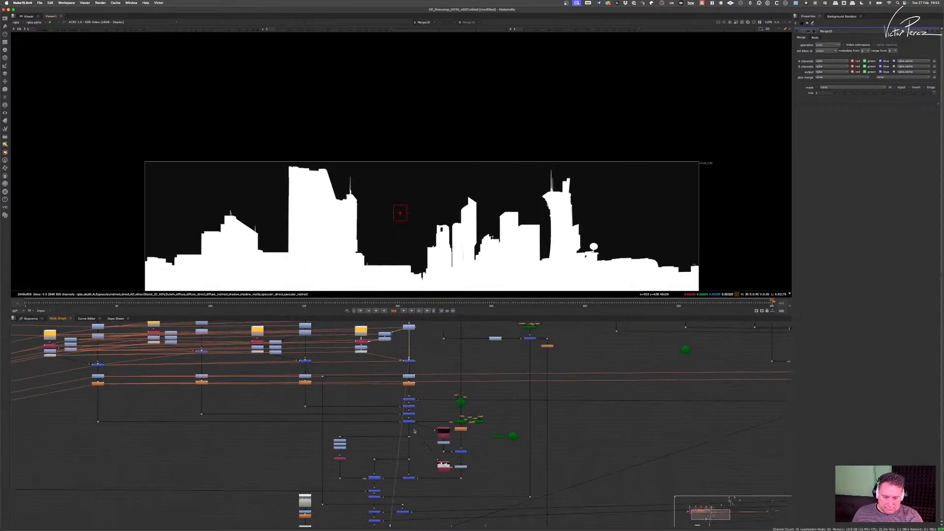
pyautogui.moveTo(435, 481); pyautogui.dragTo(417, 381)
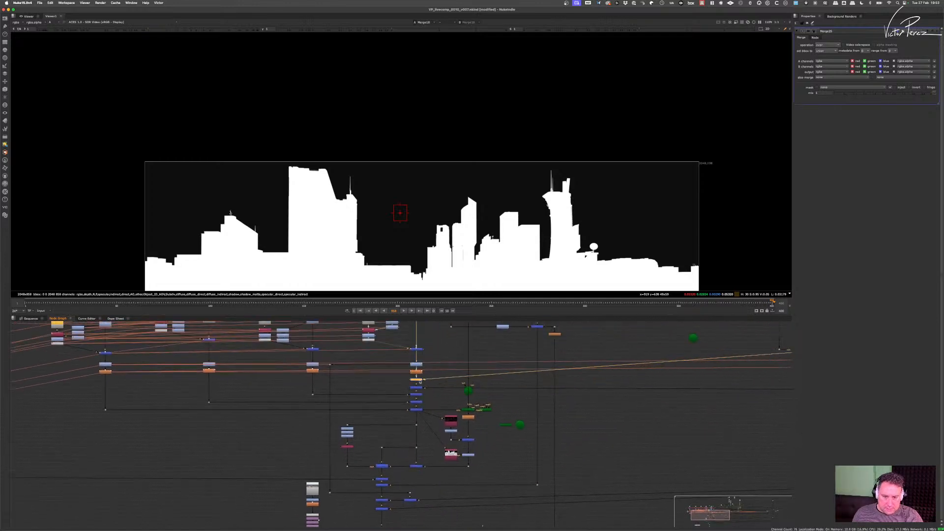
# - Check the alpha at the newly inserted smoke Merge and at Merge13 directly below it
pyautogui.press('1')
pyautogui.scroll(4, 419, 389)
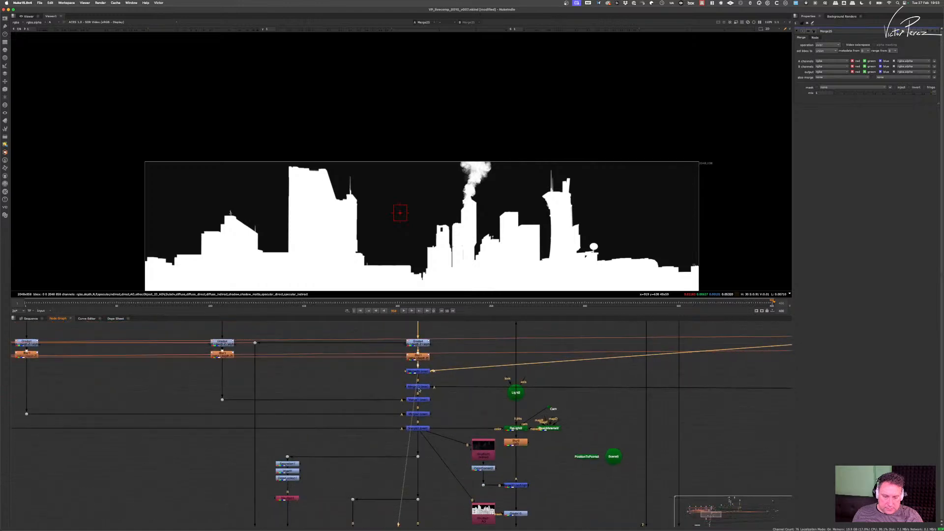
pyautogui.click(419, 388)
pyautogui.press('1')
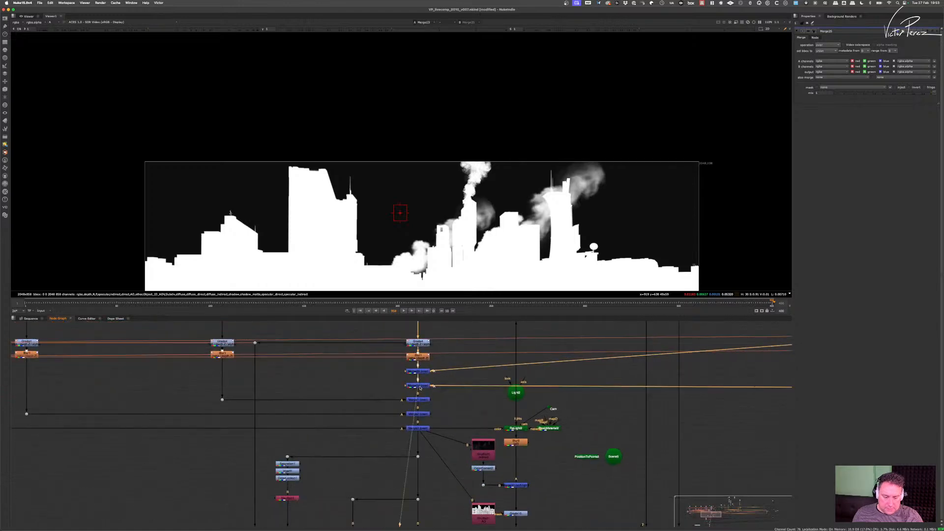
pyautogui.click(403, 333)
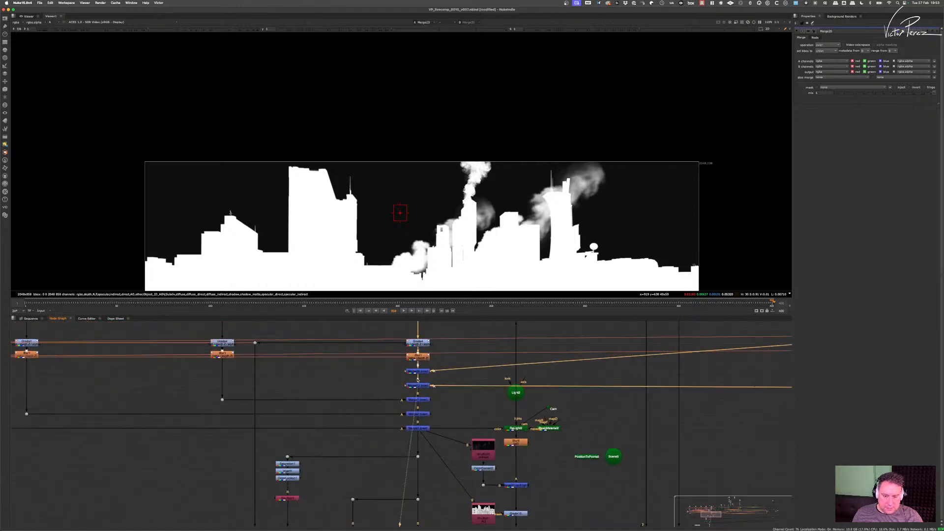
pyautogui.scroll(2, 428, 389)
pyautogui.scroll(2, 435, 405)
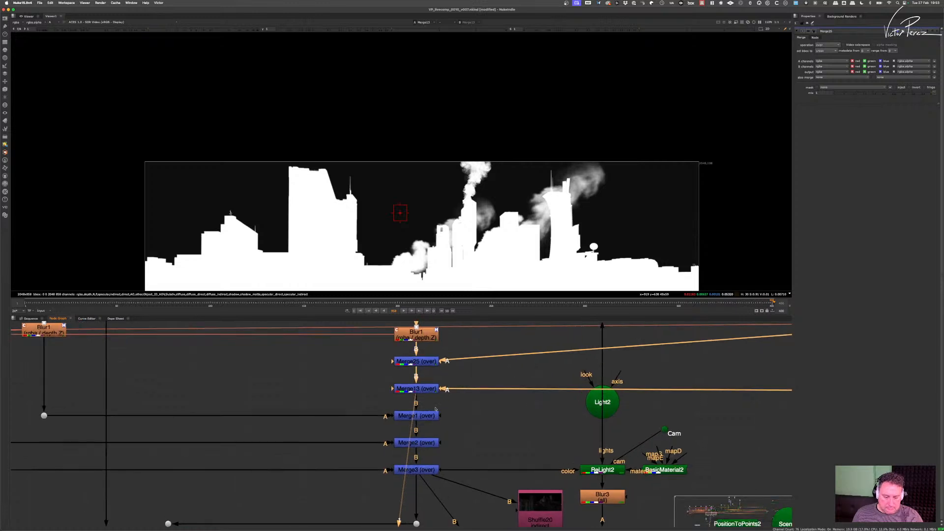
# - Display the final comp in colour from Soften1 and inspect the smoke rising from the central tower up close
pyautogui.scroll(-5, 457, 411)
pyautogui.moveTo(457, 487); pyautogui.dragTo(465, 401, button='middle')
pyautogui.scroll(5, 455, 475)
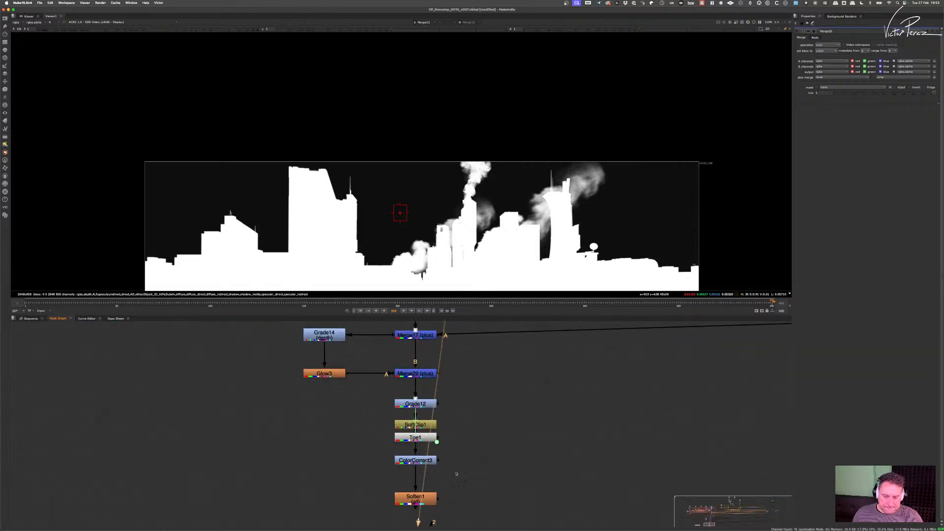
pyautogui.moveTo(456, 474); pyautogui.dragTo(463, 436, button='middle')
pyautogui.moveTo(463, 440); pyautogui.dragTo(387, 473)
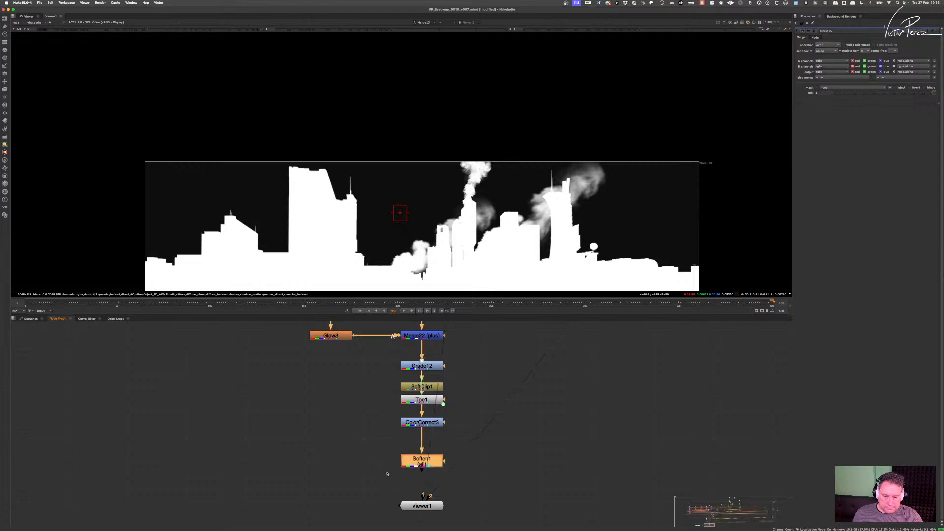
pyautogui.press('1')
pyautogui.press('a')
pyautogui.scroll(5, 502, 198)
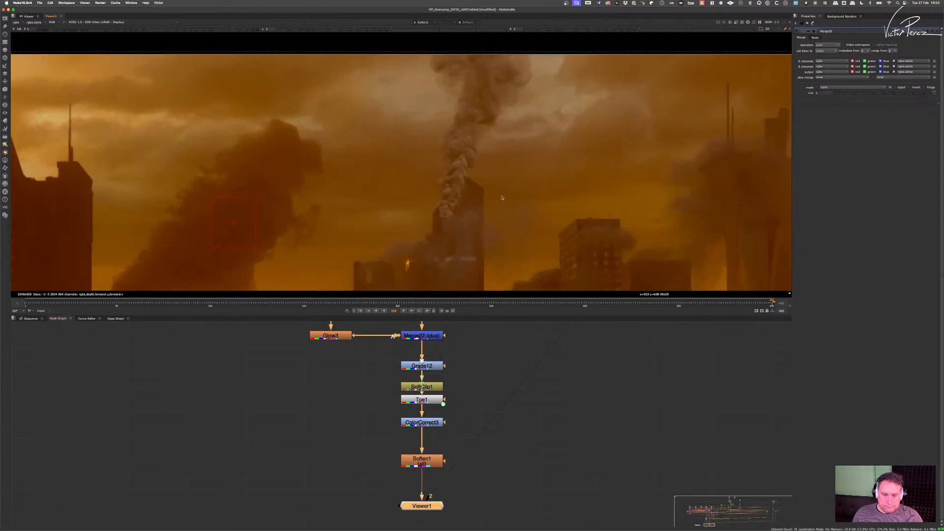
pyautogui.scroll(3, 502, 197)
# - Examine the new smoke Merge's position and connections between Blur1 and Merge13 in the main column
pyautogui.scroll(-8, 433, 467)
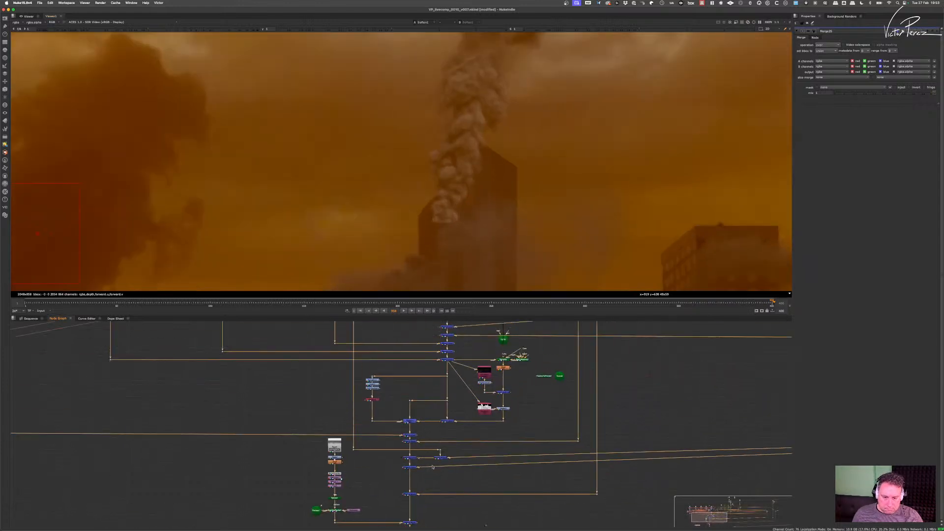
pyautogui.moveTo(433, 468); pyautogui.dragTo(427, 519, button='middle')
pyautogui.scroll(6, 468, 374)
pyautogui.scroll(-4, 473, 368)
pyautogui.moveTo(475, 364); pyautogui.dragTo(460, 413, button='middle')
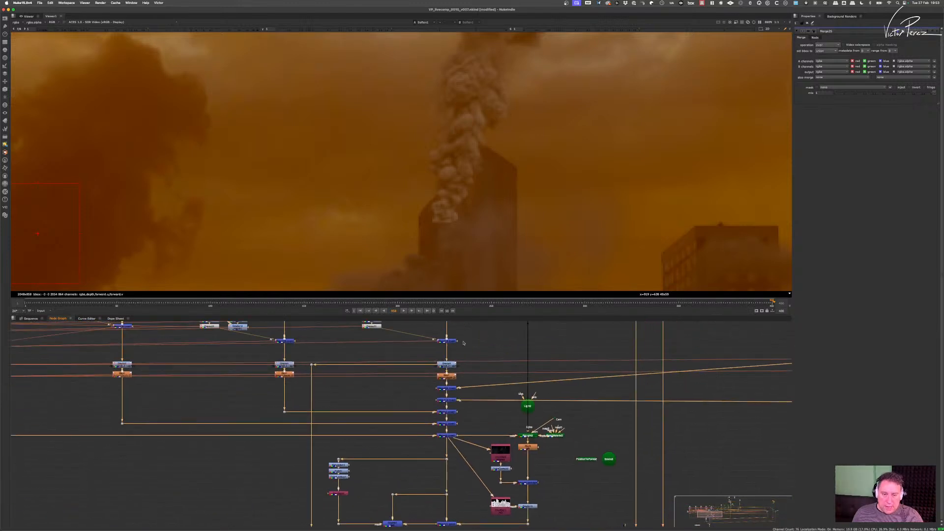
pyautogui.scroll(5, 472, 391)
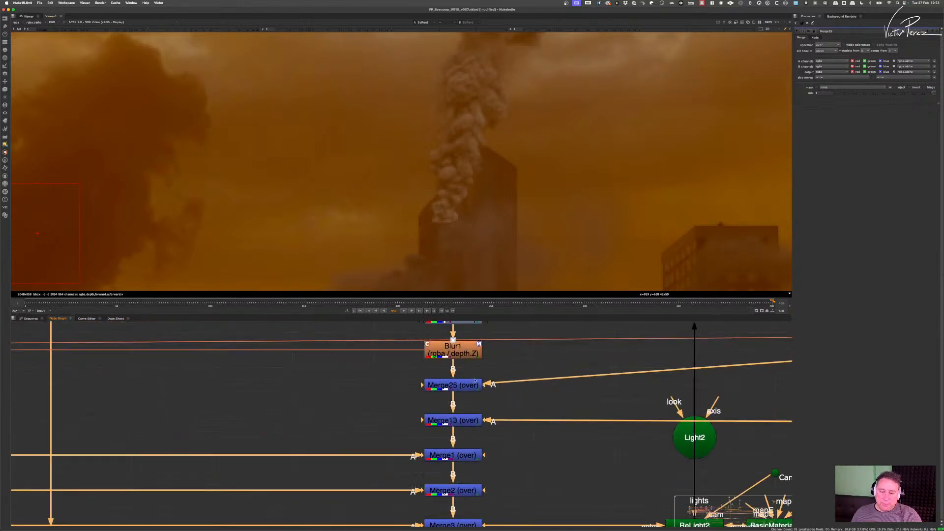
pyautogui.scroll(-3, 475, 386)
pyautogui.scroll(3, 475, 386)
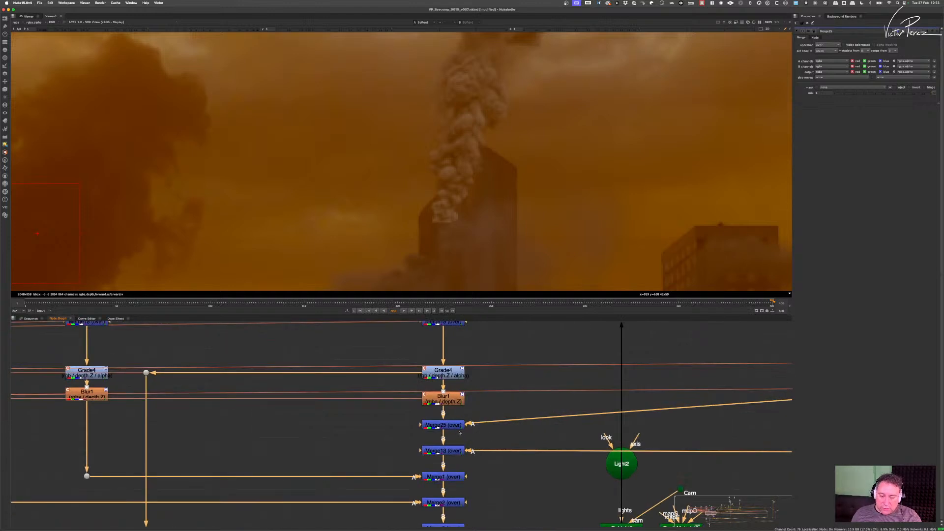
# - Swap Merge25's A and B inputs to compare how the smoke layers with the tower, and restore the original input order
pyautogui.click(442, 427)
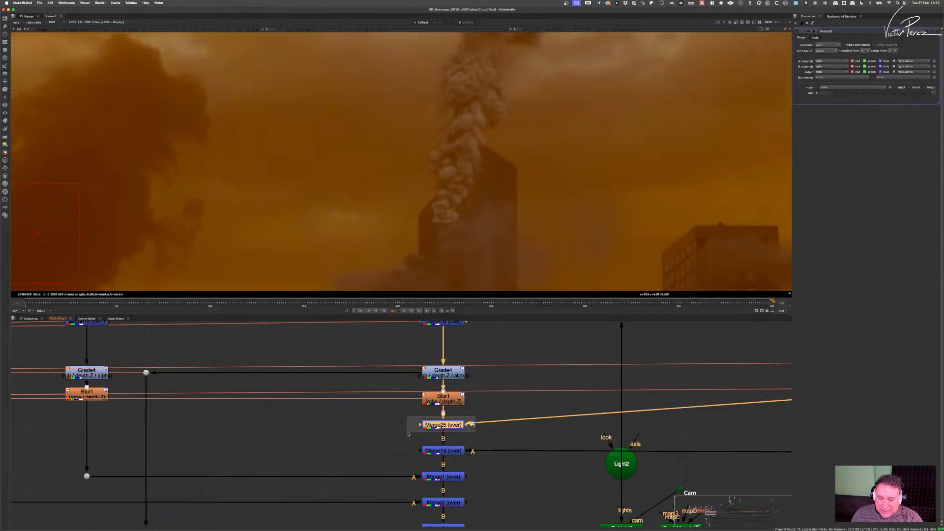
pyautogui.hotkey('shift', 'x')
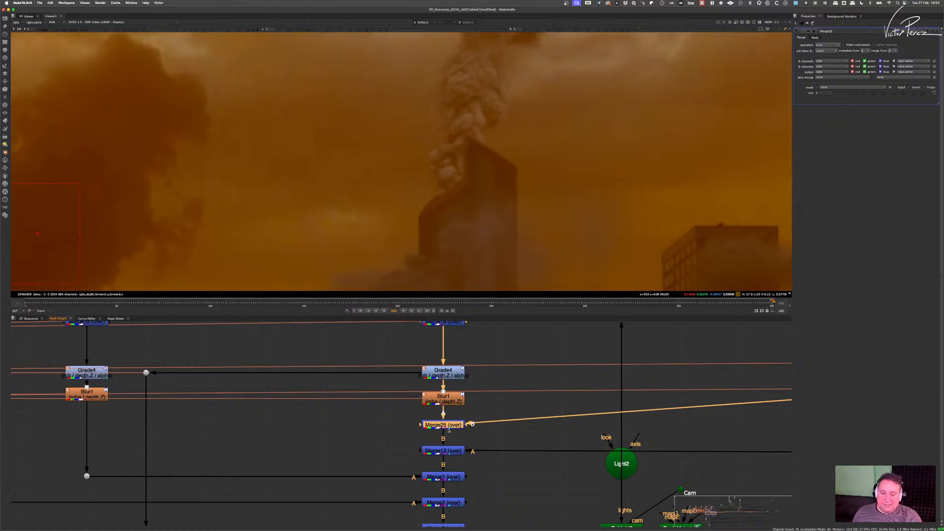
pyautogui.scroll(3, 448, 430)
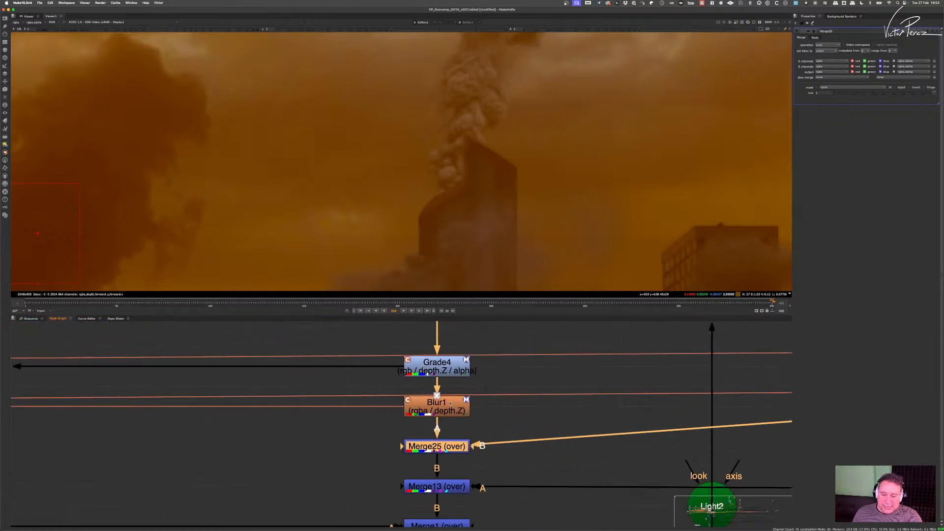
pyautogui.scroll(-3, 450, 403)
pyautogui.scroll(-2, 450, 393)
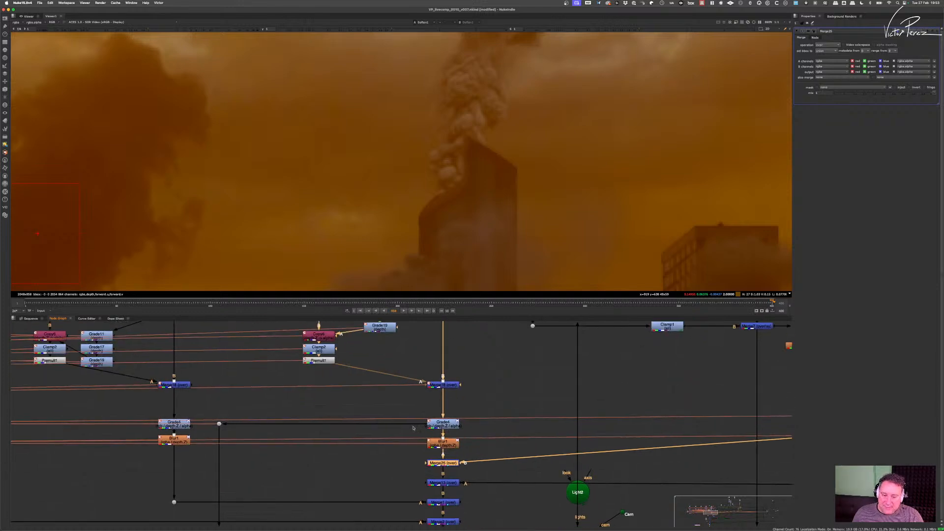
pyautogui.scroll(4, 458, 433)
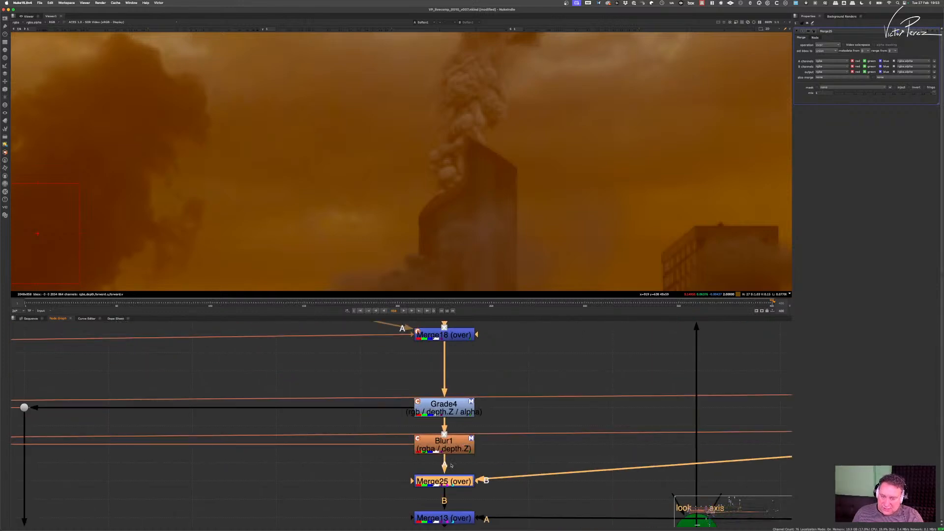
pyautogui.scroll(-2, 453, 468)
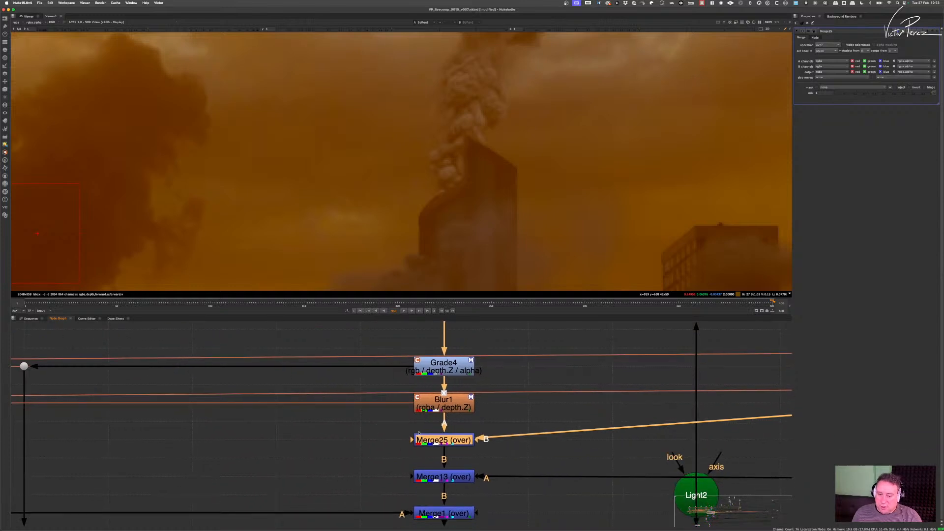
pyautogui.hotkey('shift', 'x')
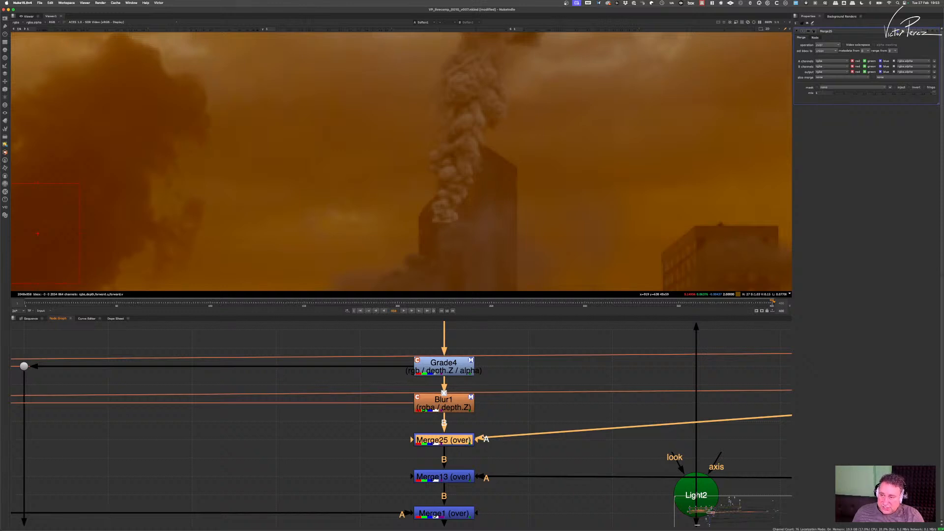
# - Set Merge25's operation to under so the tower's smoke goes behind the main column
pyautogui.click(828, 45)
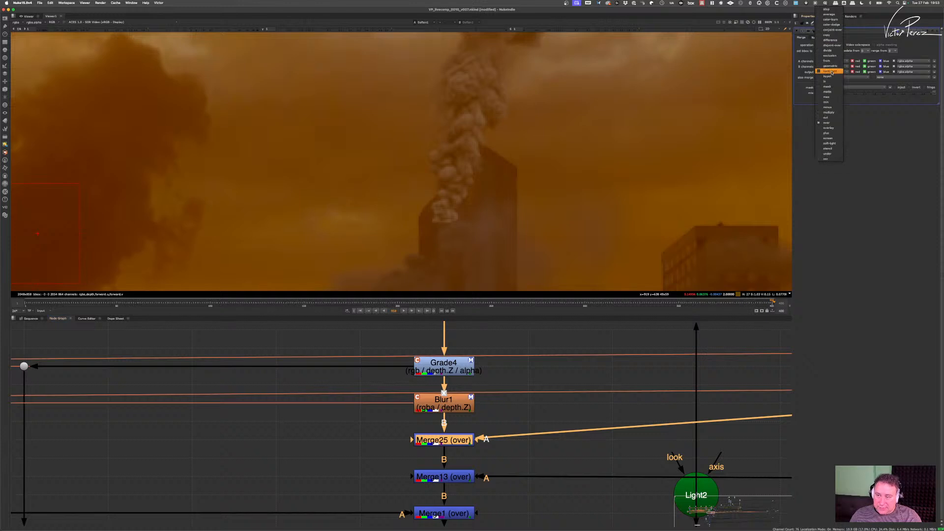
pyautogui.click(835, 153)
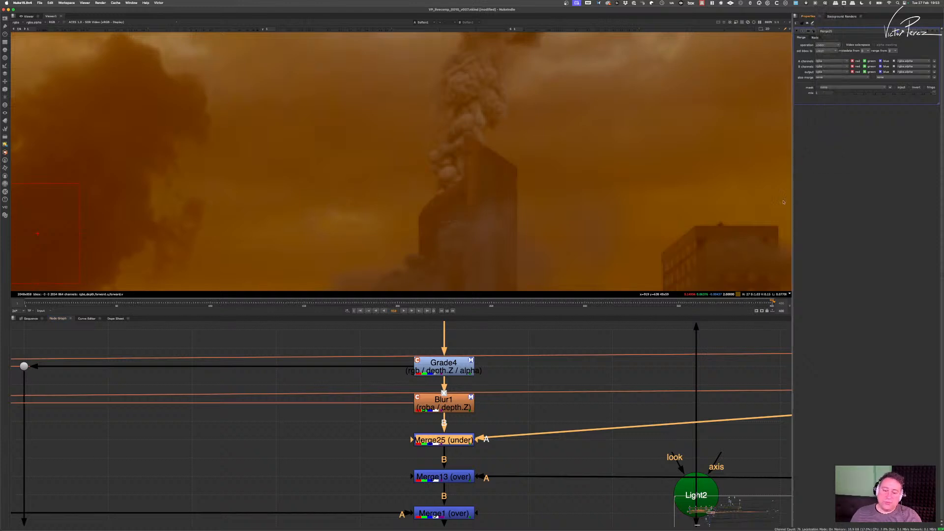
pyautogui.press('f')
pyautogui.scroll(10, 493, 445)
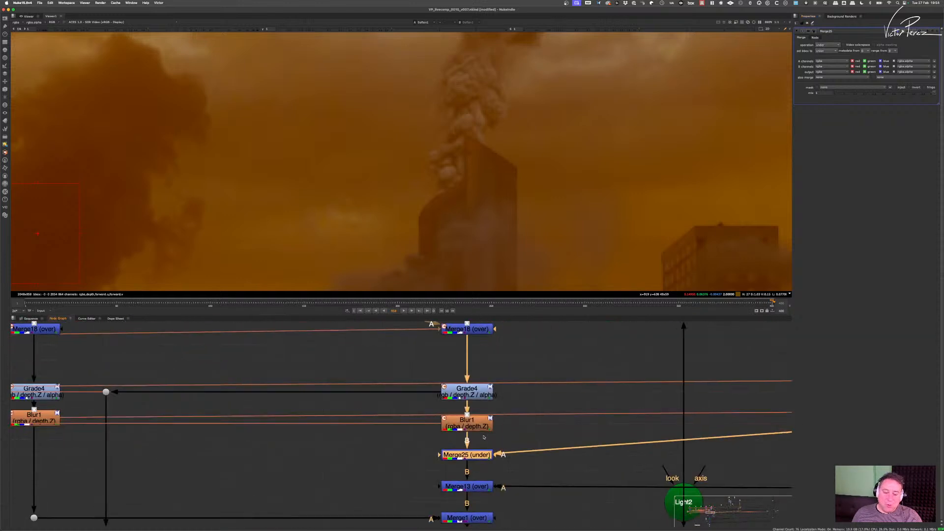
# - Disable and re-enable Merge25 repeatedly to compare the comp with and without the tower's smoke
pyautogui.scroll(-3, 480, 367)
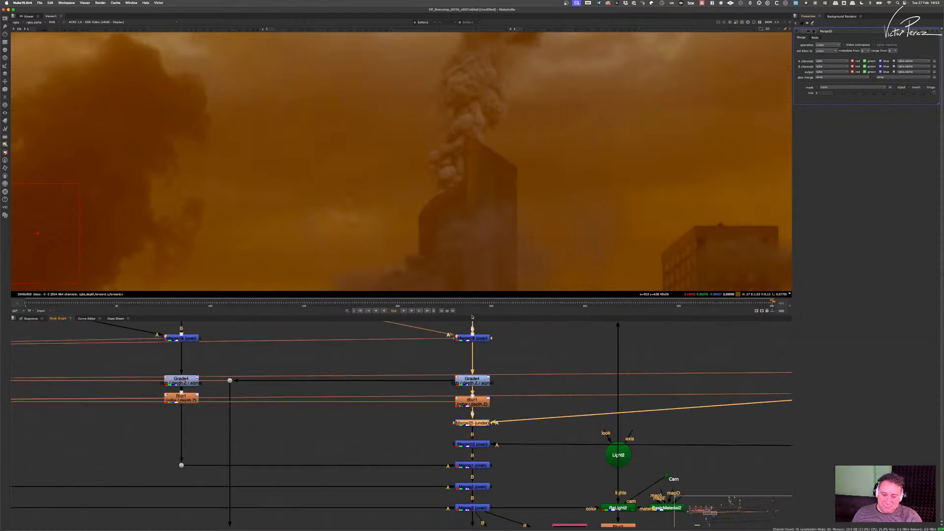
pyautogui.scroll(-8, 475, 401)
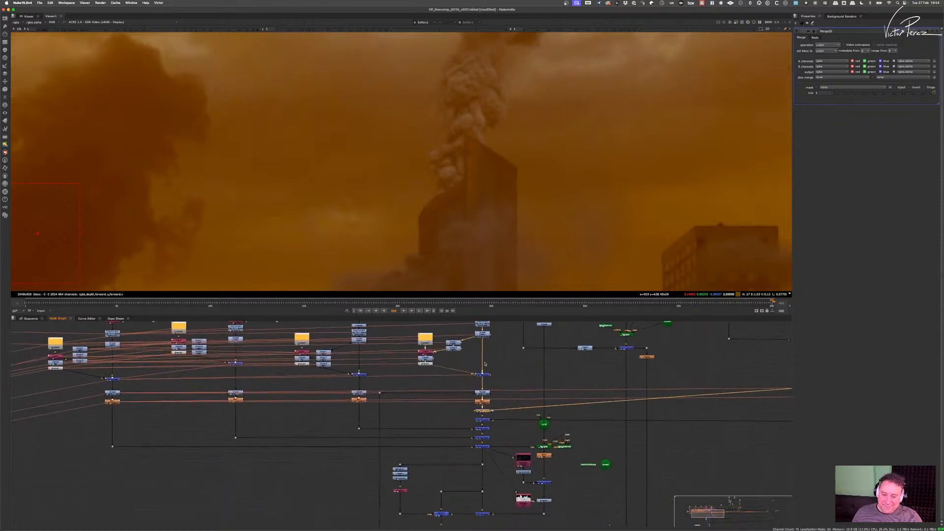
pyautogui.scroll(6, 481, 418)
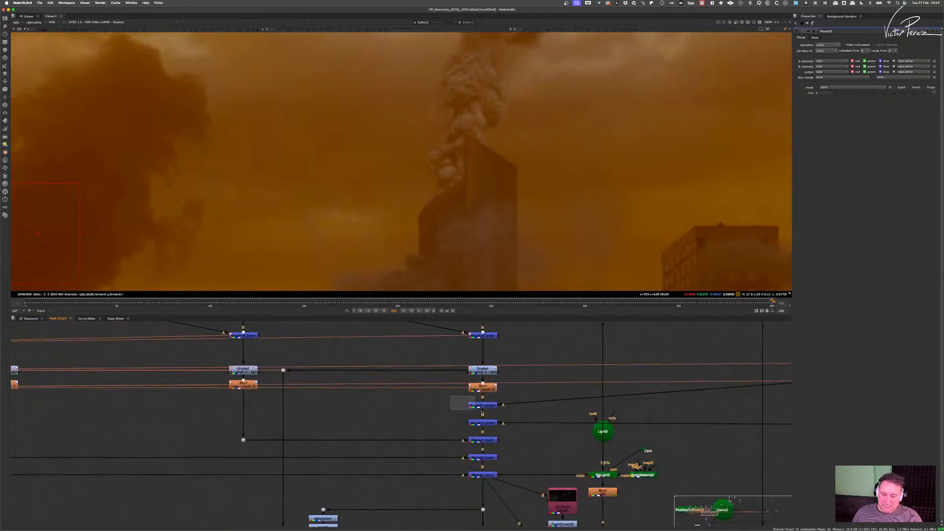
pyautogui.press('d')
pyautogui.press('d')
pyautogui.press('d')
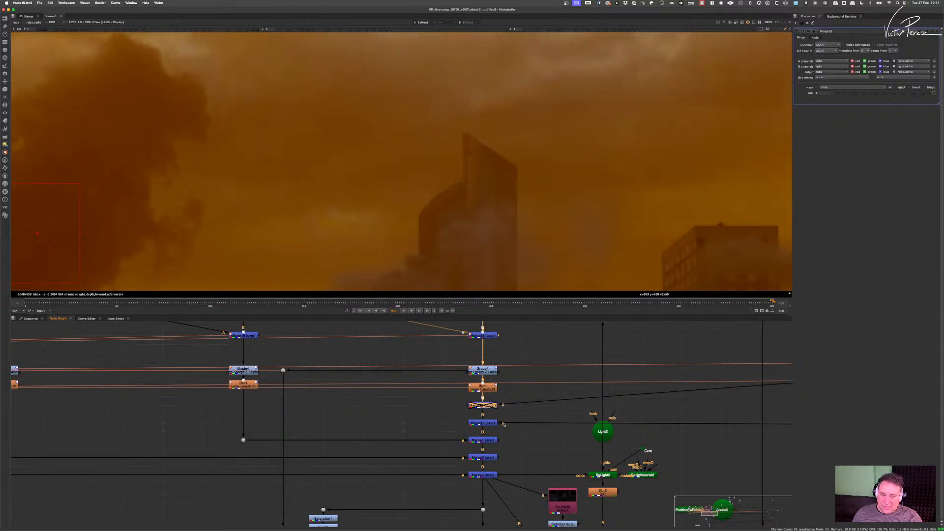
pyautogui.press('d')
pyautogui.press('d')
pyautogui.press('d')
pyautogui.press('d')
pyautogui.press('d')
pyautogui.press('d')
pyautogui.press('d')
pyautogui.press('d')
pyautogui.press('d')
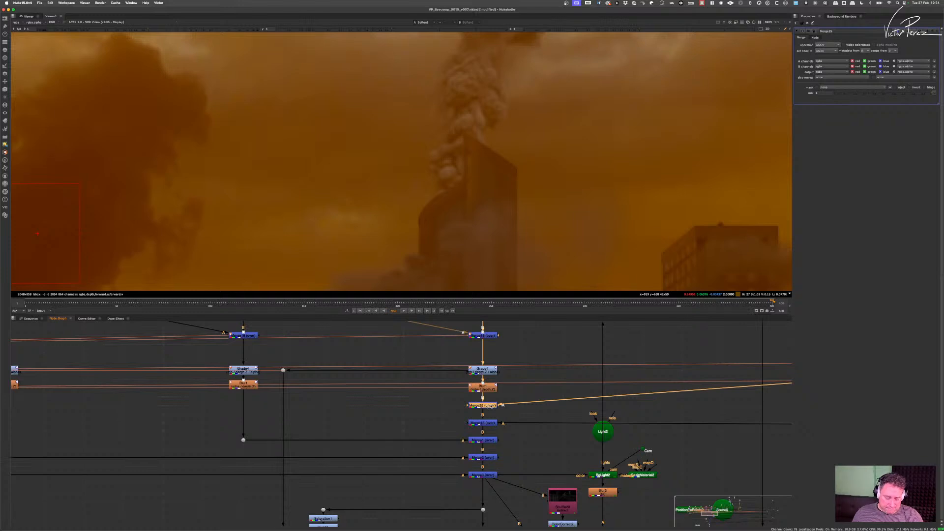
# - Compare Merge25 with its inputs swapped and its operation set to over, and return the operation to under
pyautogui.hotkey('shift', 'x')
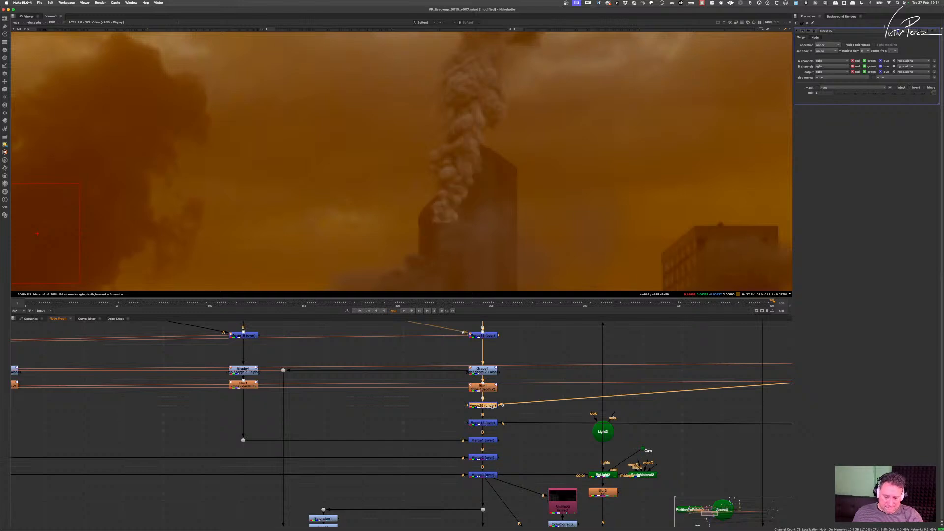
pyautogui.click(828, 46)
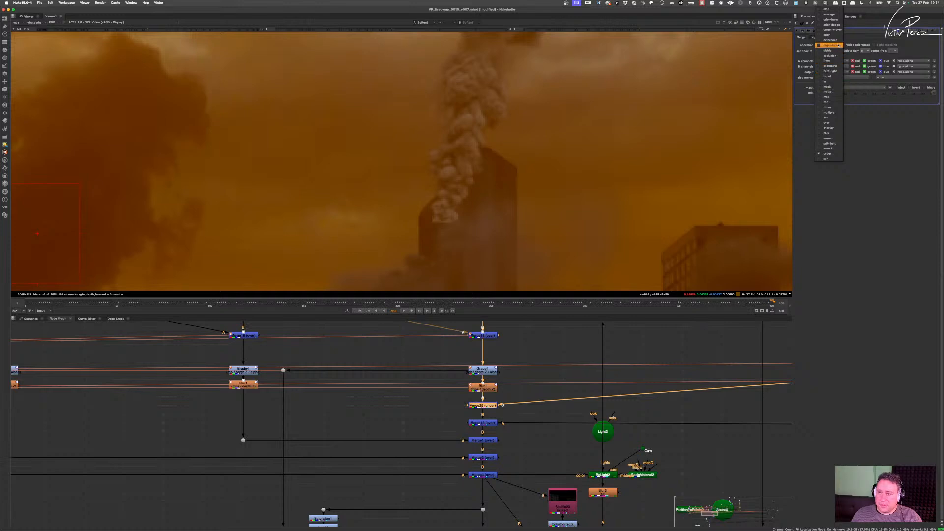
pyautogui.click(835, 123)
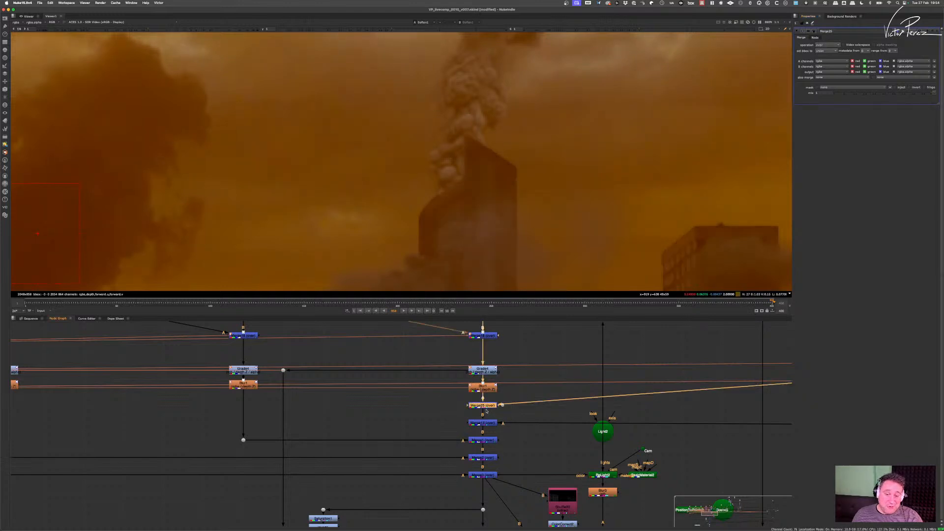
pyautogui.click(828, 45)
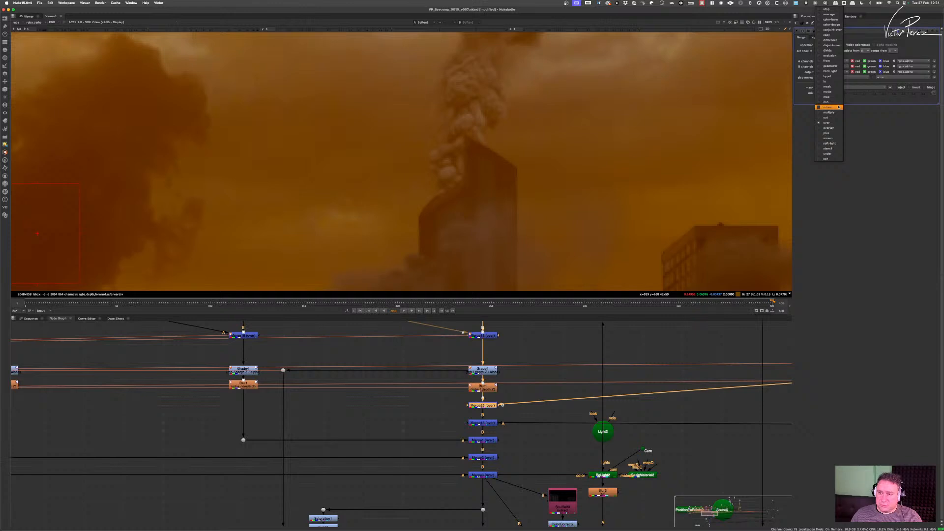
pyautogui.click(828, 154)
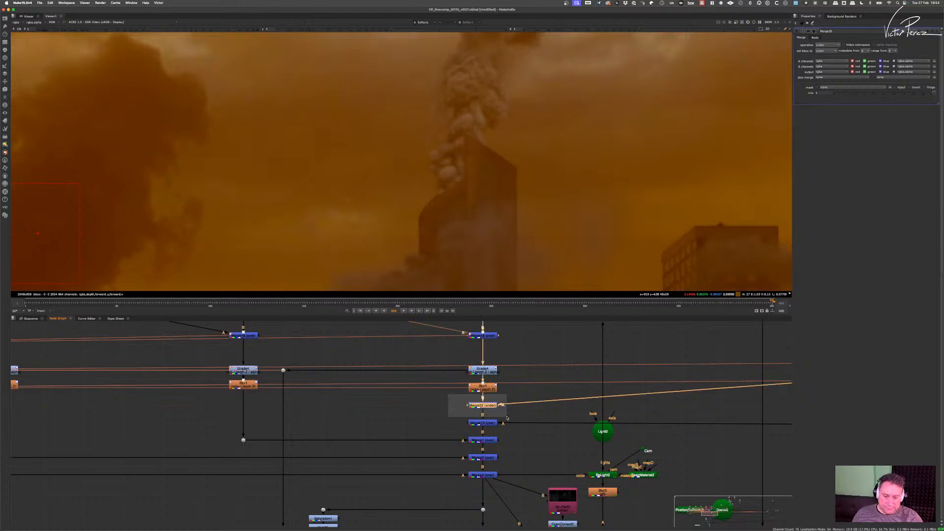
# - Toggle Merge25 off and on again and inspect the central tower's smoke against the wider city skyline
pyautogui.press('d')
pyautogui.press('d')
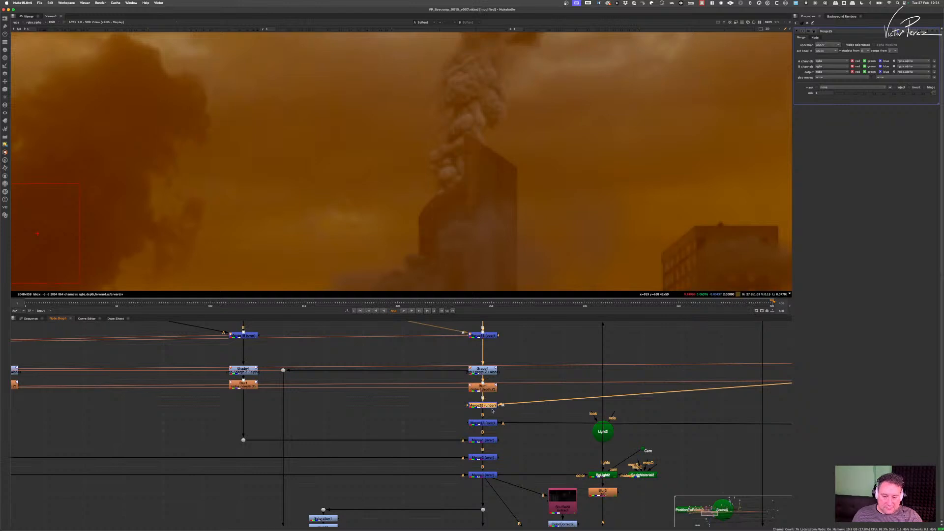
pyautogui.scroll(-3, 507, 411)
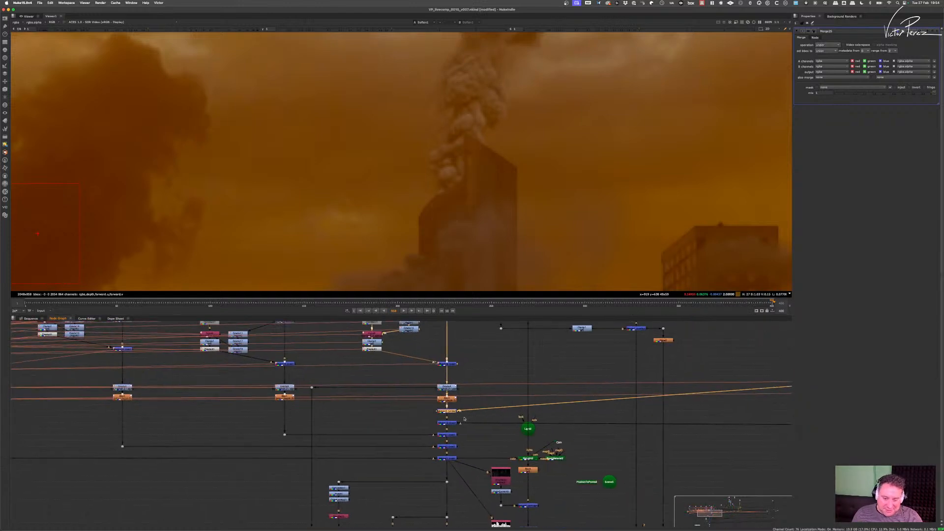
pyautogui.scroll(-5, 510, 406)
pyautogui.scroll(-6, 555, 153)
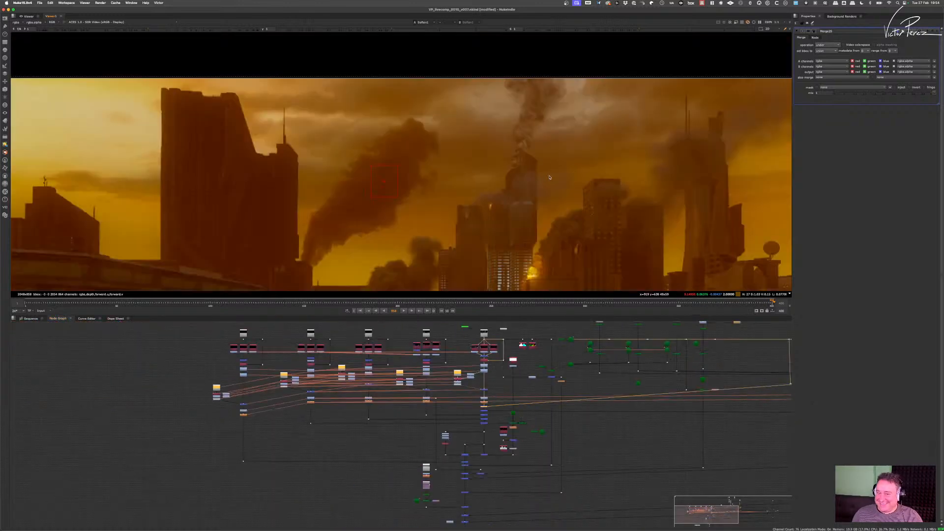
pyautogui.scroll(3, 548, 170)
pyautogui.scroll(-3, 542, 150)
pyautogui.moveTo(543, 151); pyautogui.dragTo(502, 158, button='middle')
pyautogui.scroll(3, 522, 150)
pyautogui.scroll(-3, 525, 149)
pyautogui.scroll(3, 502, 158)
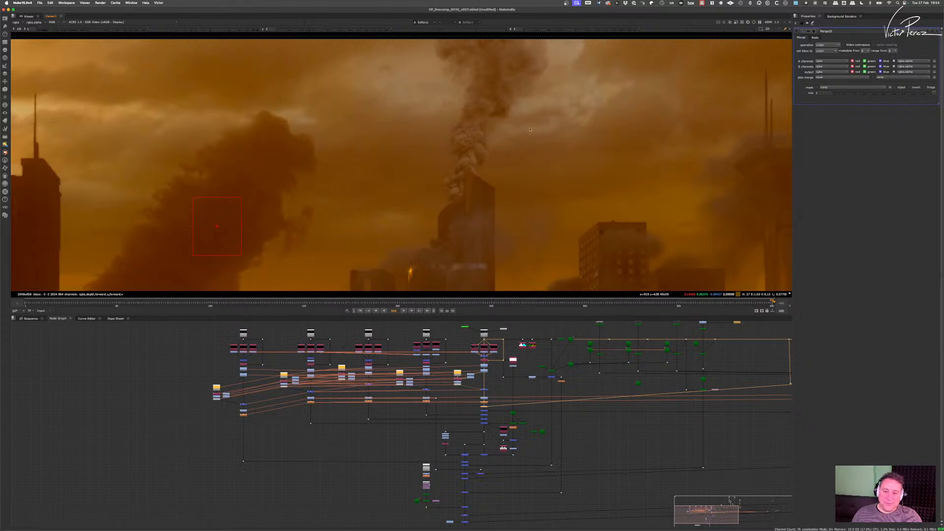
pyautogui.scroll(-2, 530, 129)
pyautogui.moveTo(521, 147); pyautogui.dragTo(490, 151, button='middle')
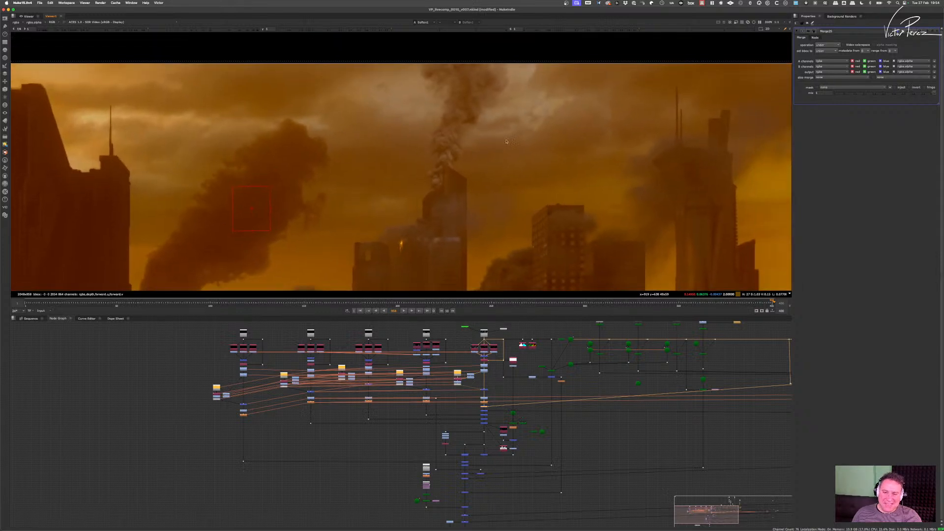
# - Duplicate FrameHold2 below the Read16 smoke element and place the copy beside it, fed directly from Read16
pyautogui.scroll(-5, 585, 411)
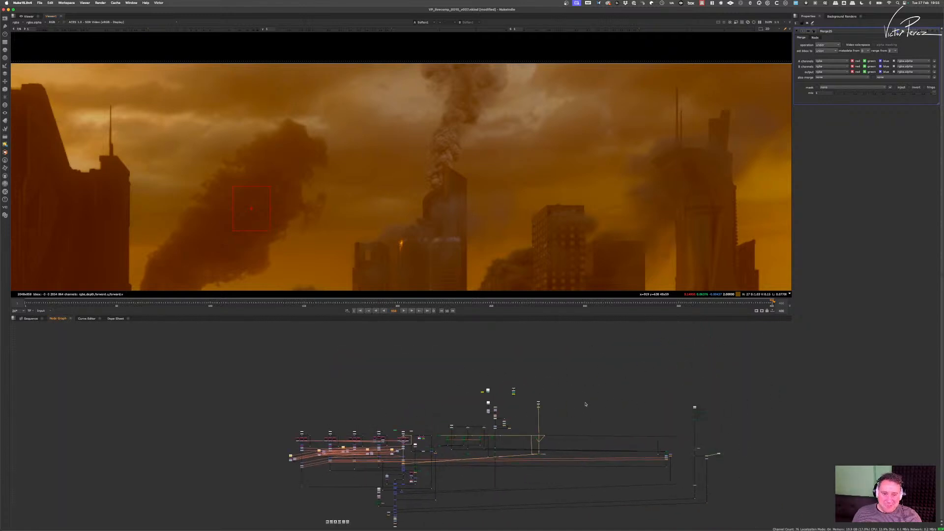
pyautogui.scroll(8, 585, 405)
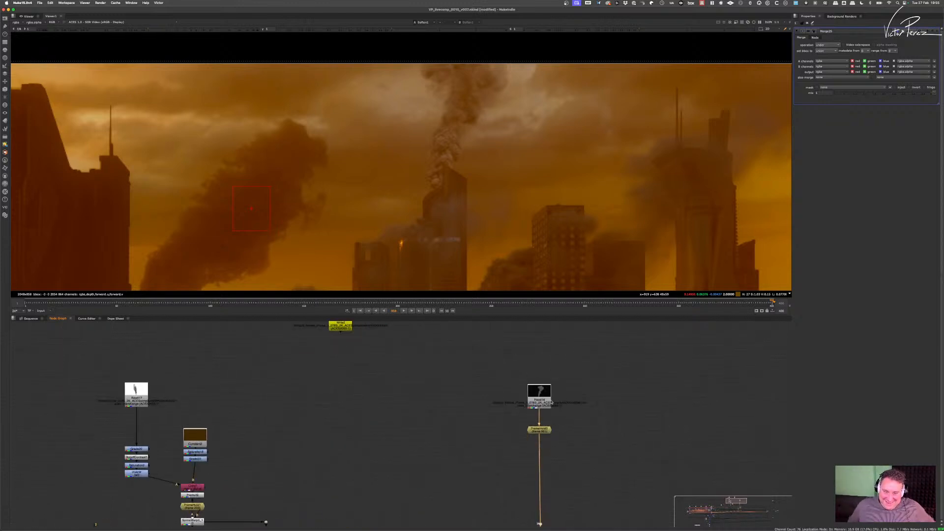
pyautogui.scroll(2, 557, 431)
pyautogui.scroll(-4, 536, 434)
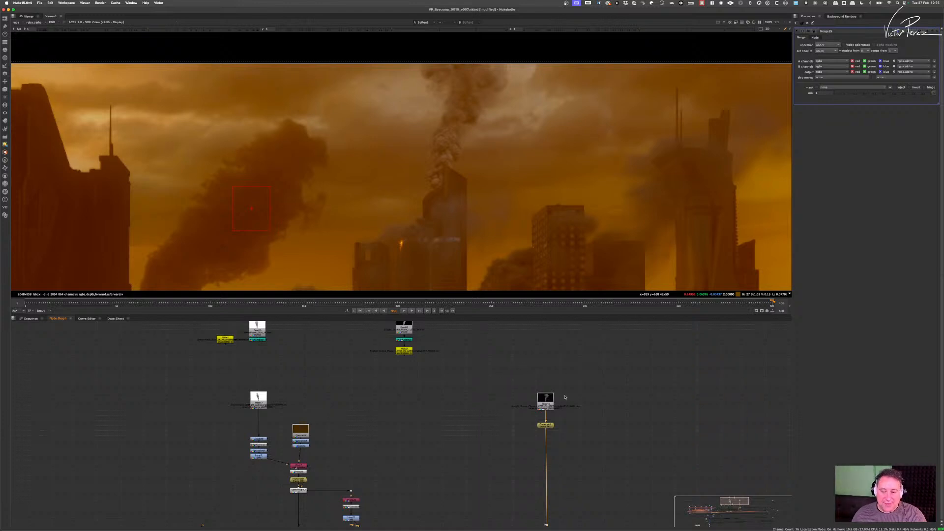
pyautogui.scroll(3, 559, 420)
pyautogui.scroll(-1, 548, 401)
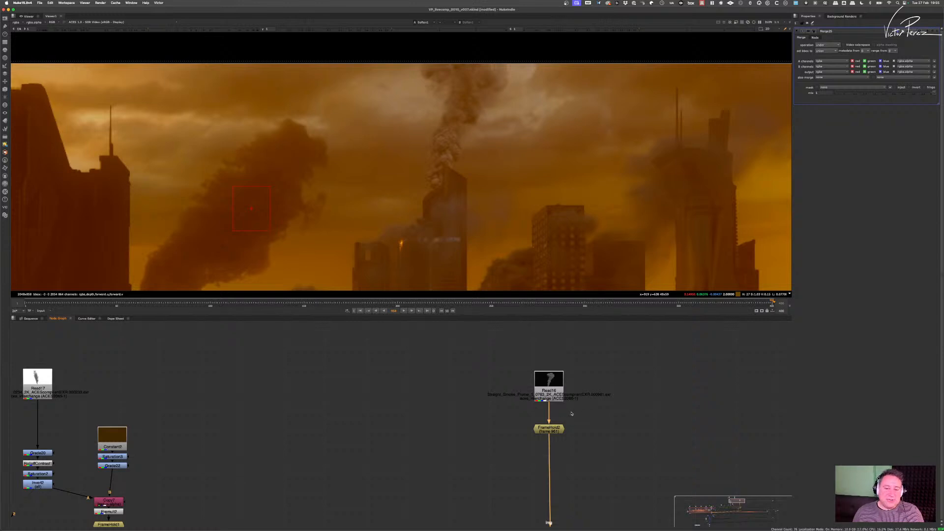
pyautogui.moveTo(582, 420); pyautogui.dragTo(507, 451)
pyautogui.scroll(-2, 582, 443)
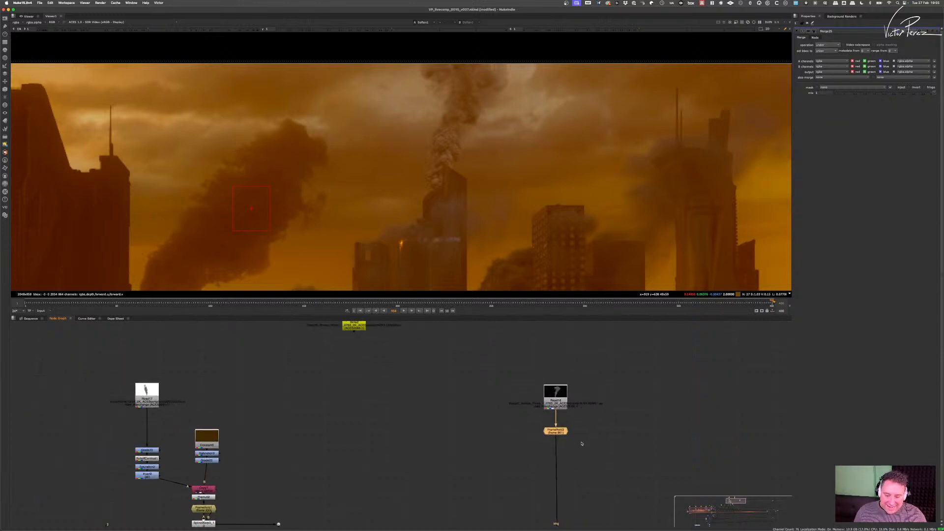
pyautogui.moveTo(582, 443); pyautogui.dragTo(523, 455, button='middle')
pyautogui.scroll(3, 501, 448)
pyautogui.moveTo(502, 445); pyautogui.dragTo(502, 434)
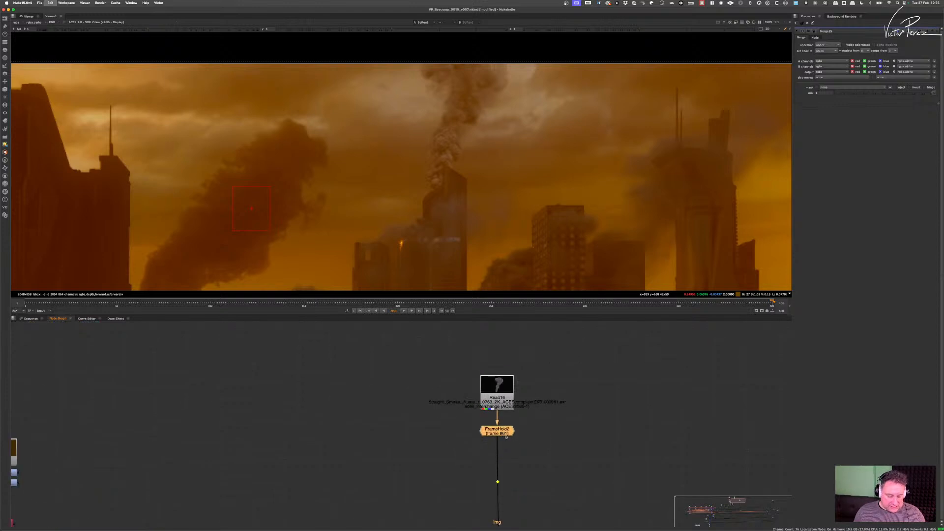
pyautogui.hotkey('alt', 'c')
pyautogui.moveTo(536, 441); pyautogui.dragTo(554, 431)
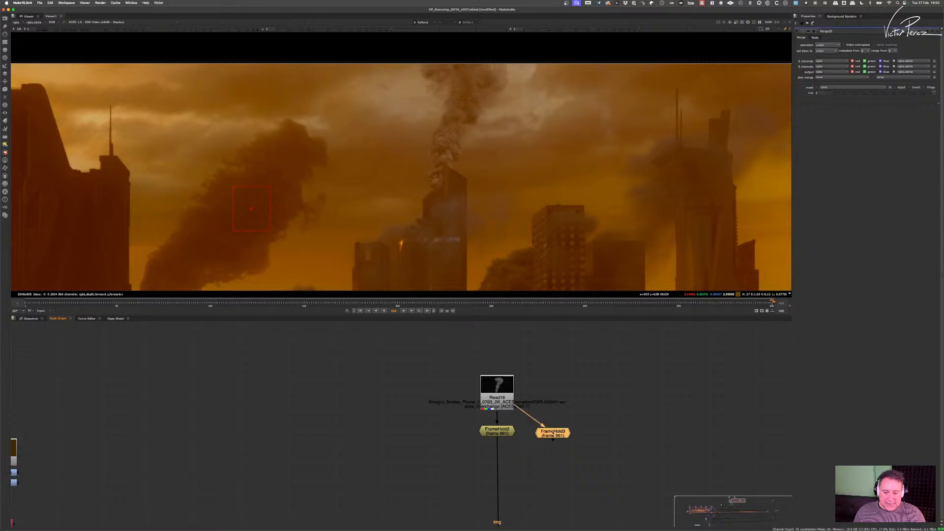
# - Set the duplicated FrameHold's first frame to 500 and display its whole smoke image in the viewer
pyautogui.doubleClick(819, 45)
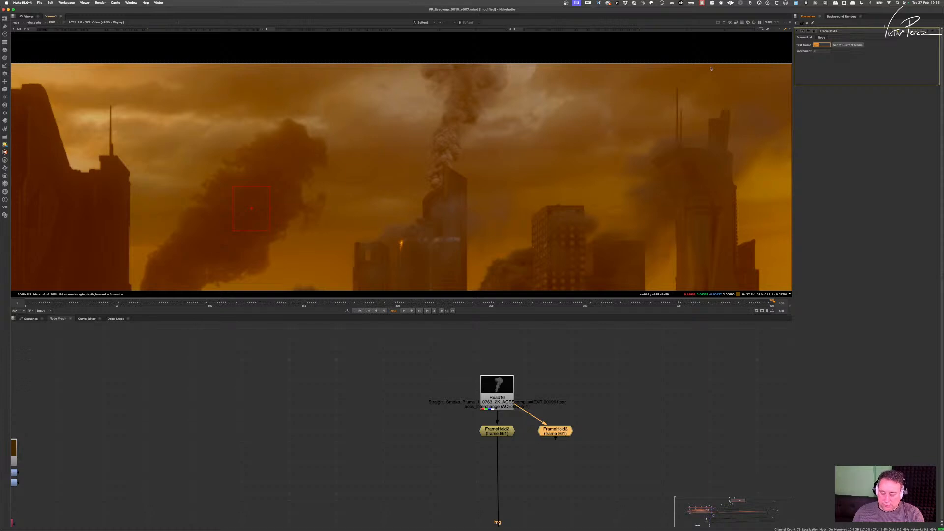
pyautogui.write('500')
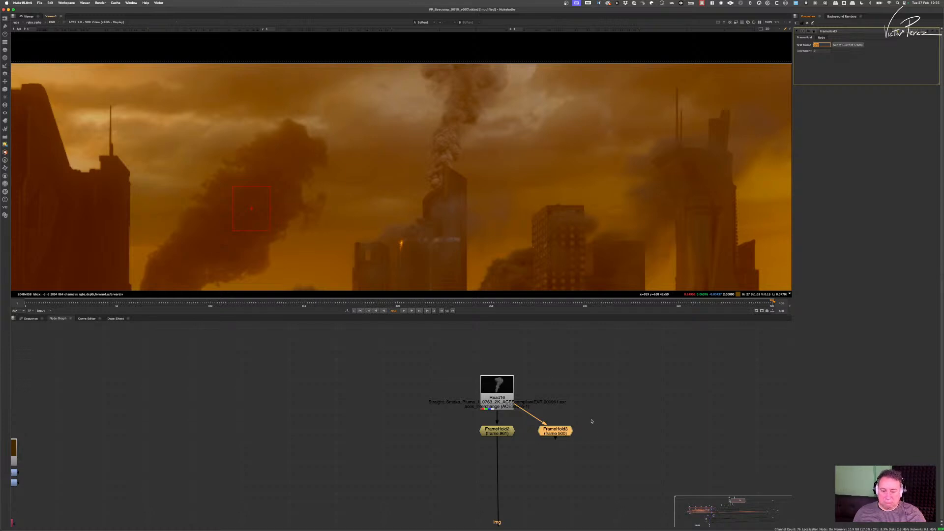
pyautogui.write('1')
pyautogui.scroll(-14, 524, 183)
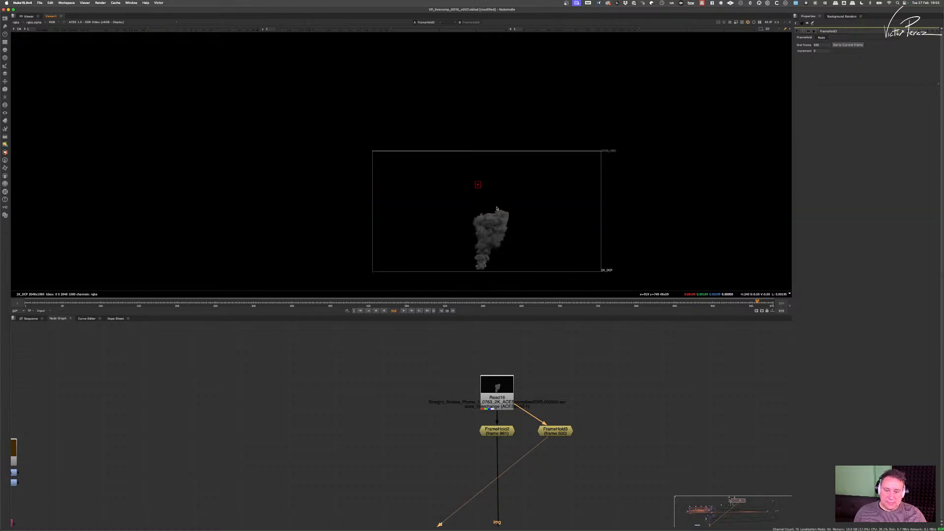
# - Set FrameHold3's first frame to 800 and view the fuller smoke column
pyautogui.scroll(3, 492, 230)
pyautogui.moveTo(496, 235); pyautogui.dragTo(502, 201, button='middle')
pyautogui.scroll(1, 504, 206)
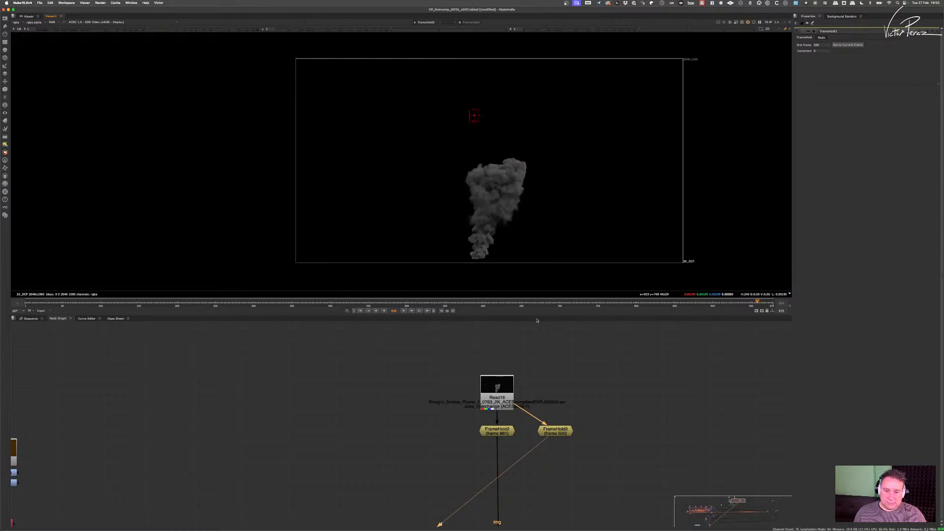
pyautogui.click(561, 435)
pyautogui.doubleClick(824, 44)
pyautogui.write('800')
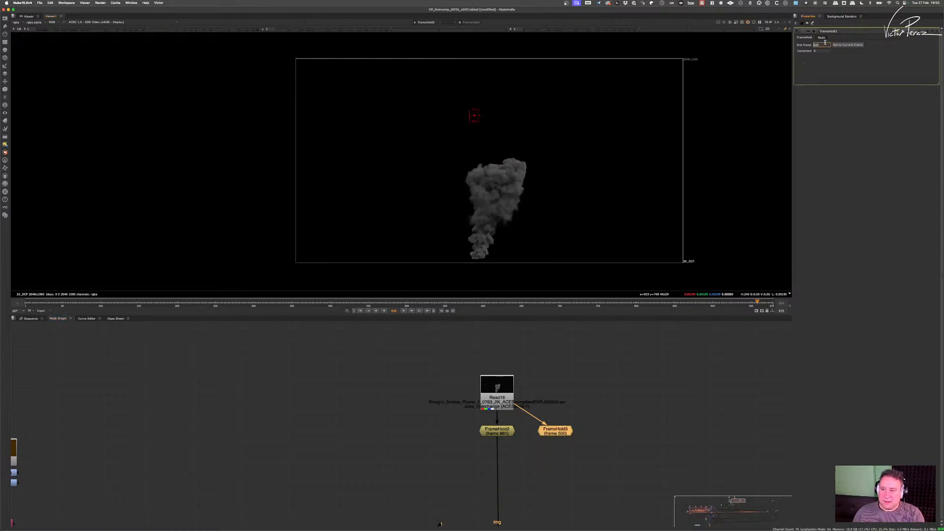
pyautogui.press('Return')
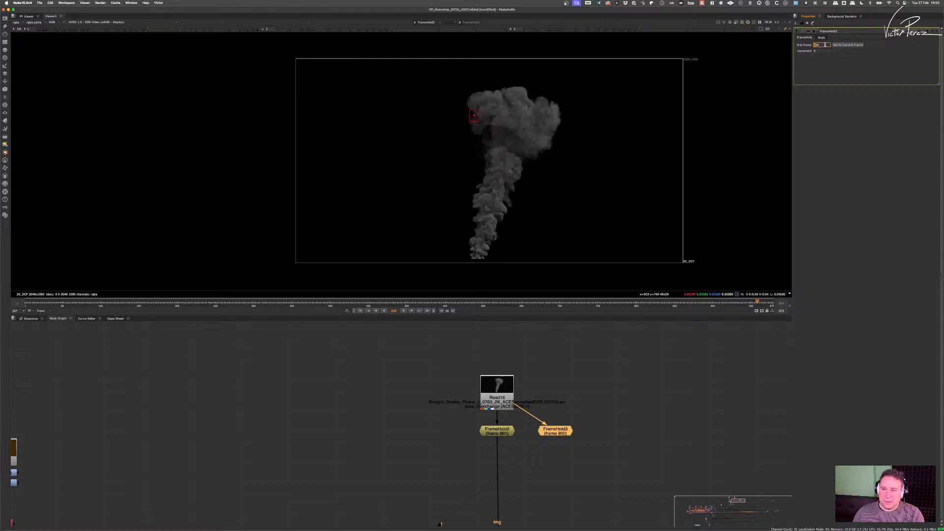
# - Add an over Merge below FrameHold2, connect FrameHold3 as its A input, and display the merged smoke in the viewer
pyautogui.scroll(3, 551, 443)
pyautogui.scroll(-4, 558, 429)
pyautogui.moveTo(544, 447); pyautogui.dragTo(538, 408, button='middle')
pyautogui.click(538, 451)
pyautogui.press('m')
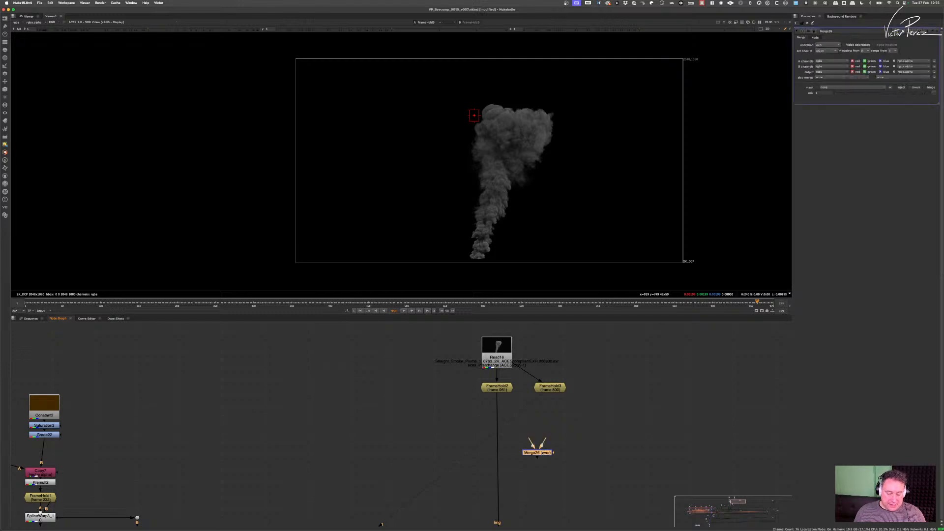
pyautogui.moveTo(538, 453); pyautogui.dragTo(546, 395)
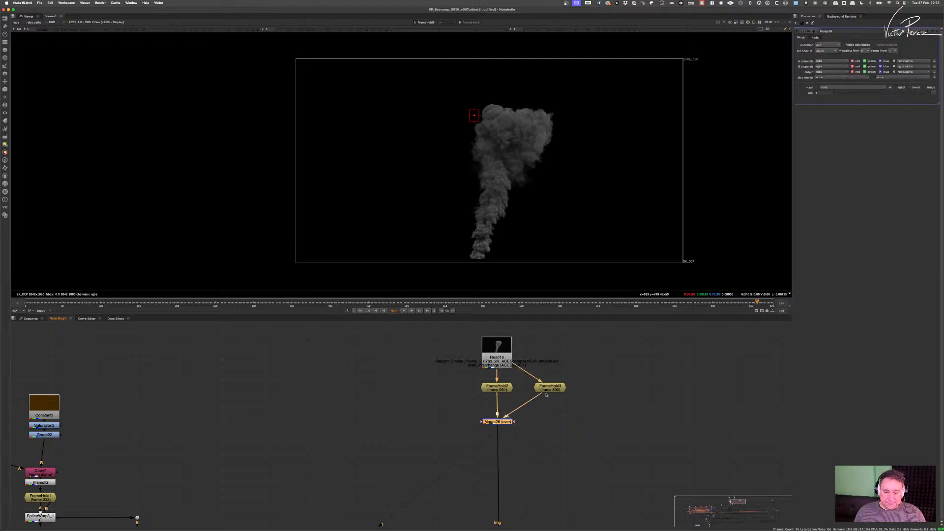
pyautogui.click(494, 423)
pyautogui.press('1')
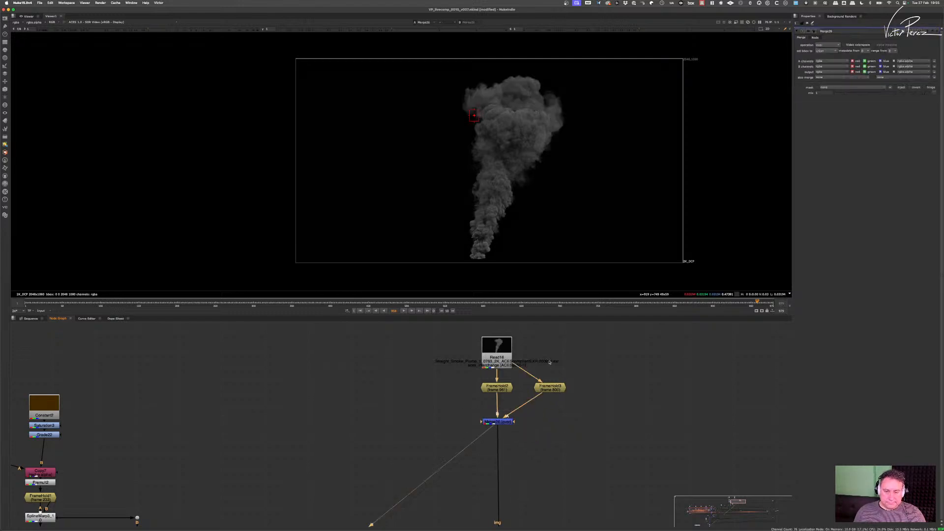
# - Insert a Transform below FrameHold3 and shift its smoke about 50 pixels to the right, checking the thickened column
pyautogui.scroll(3, 550, 362)
pyautogui.click(571, 369)
pyautogui.press('t')
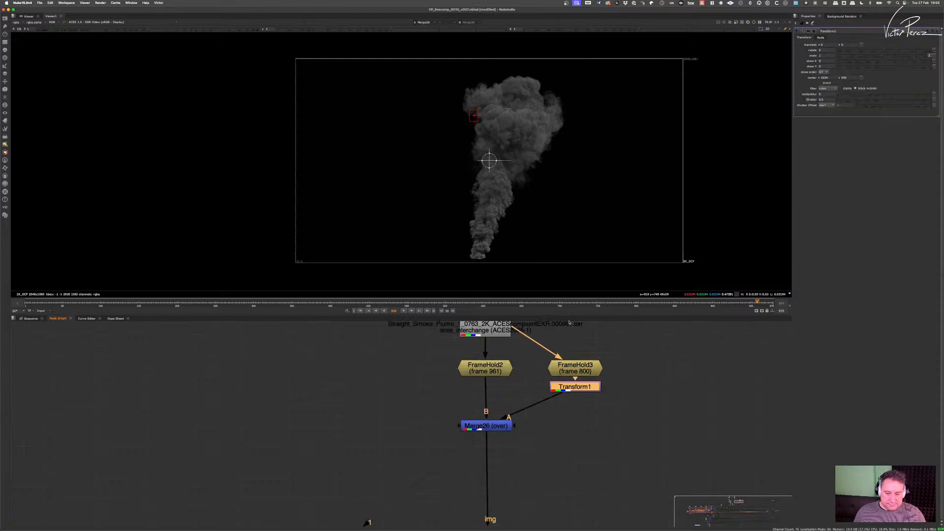
pyautogui.moveTo(490, 161); pyautogui.dragTo(503, 161)
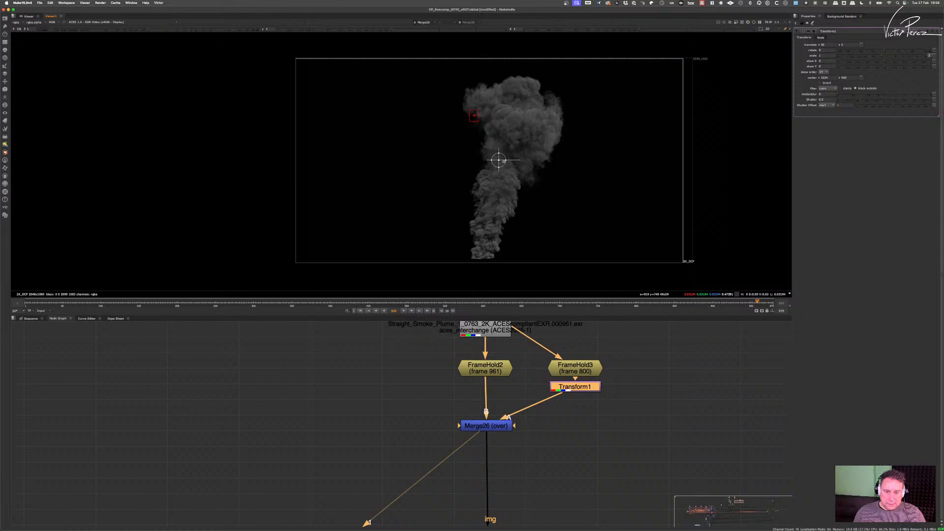
pyautogui.scroll(3, 542, 151)
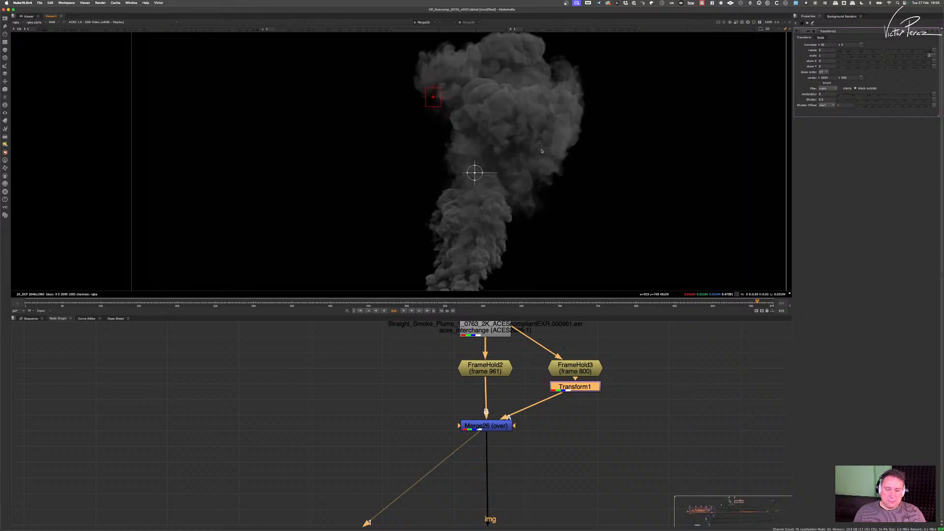
pyautogui.scroll(-4, 543, 155)
# - Duplicate FrameHold3, place the copy to its right, and feed it directly from Read16
pyautogui.click(484, 426)
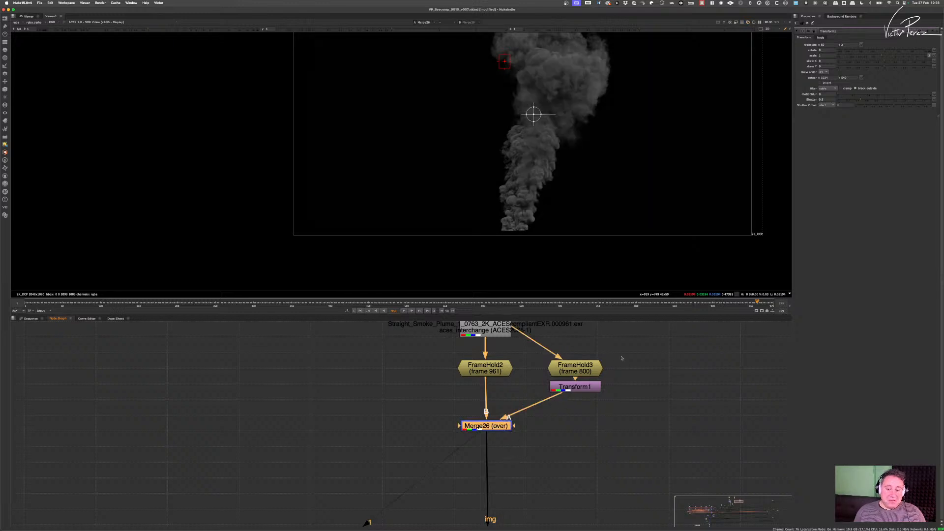
pyautogui.moveTo(621, 357); pyautogui.dragTo(537, 386)
pyautogui.press('super+c')
pyautogui.click(651, 368)
pyautogui.press('super+v')
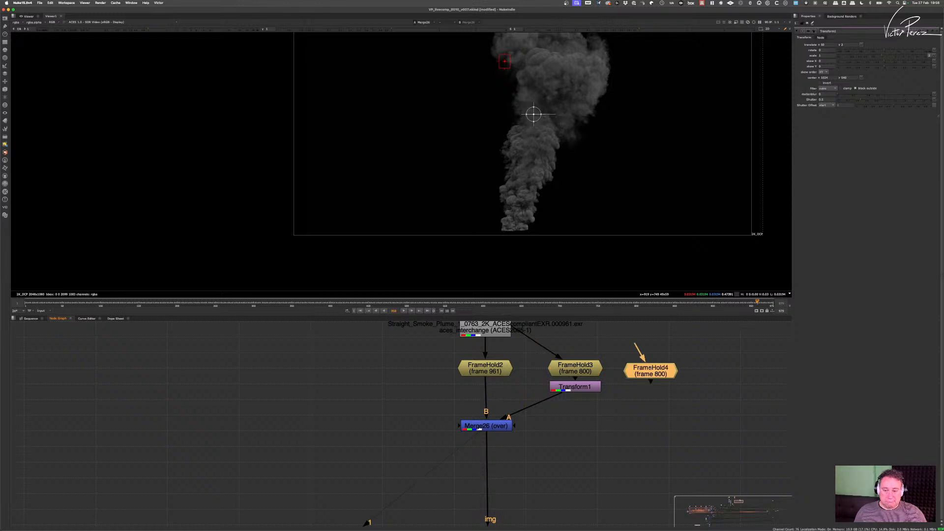
pyautogui.moveTo(636, 345); pyautogui.dragTo(492, 326)
pyautogui.moveTo(650, 372); pyautogui.dragTo(654, 370)
# - Set FrameHold4's first frame to 700 and connect it to Merge26 as a second A input
pyautogui.doubleClick(653, 370)
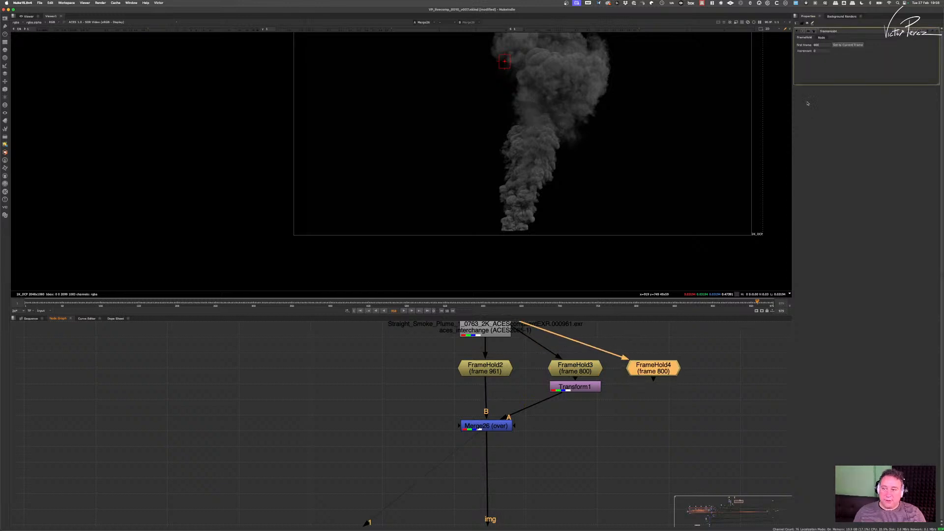
pyautogui.doubleClick(823, 45)
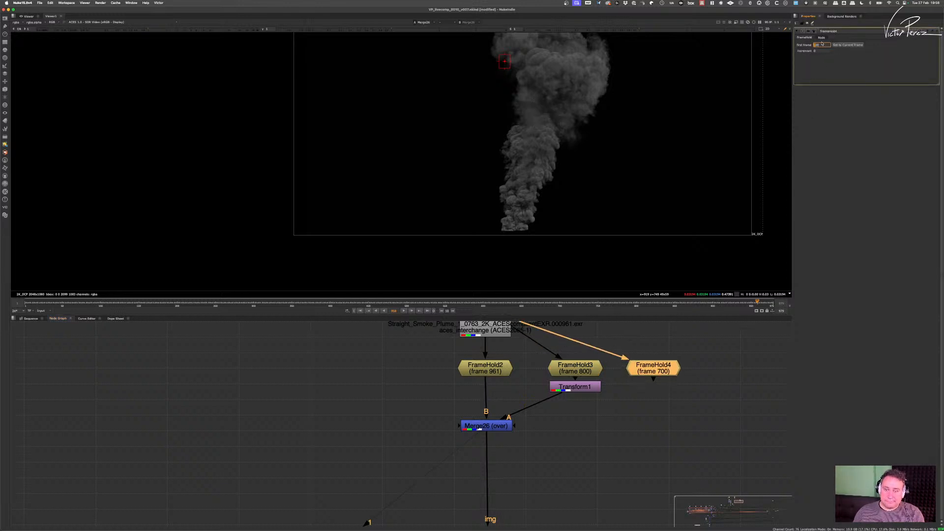
pyautogui.moveTo(654, 389); pyautogui.dragTo(512, 420)
pyautogui.moveTo(662, 369); pyautogui.dragTo(683, 368)
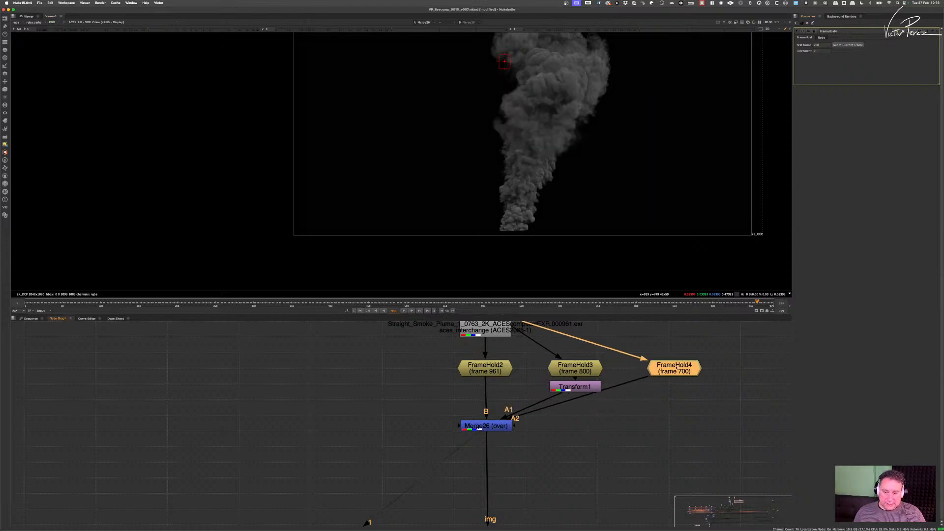
# - Copy Transform1 below FrameHold4 and shift that smoke further right, to a horizontal translation of about 113
pyautogui.click(583, 388)
pyautogui.hotkey('ctrl', 'c')
pyautogui.click(674, 370)
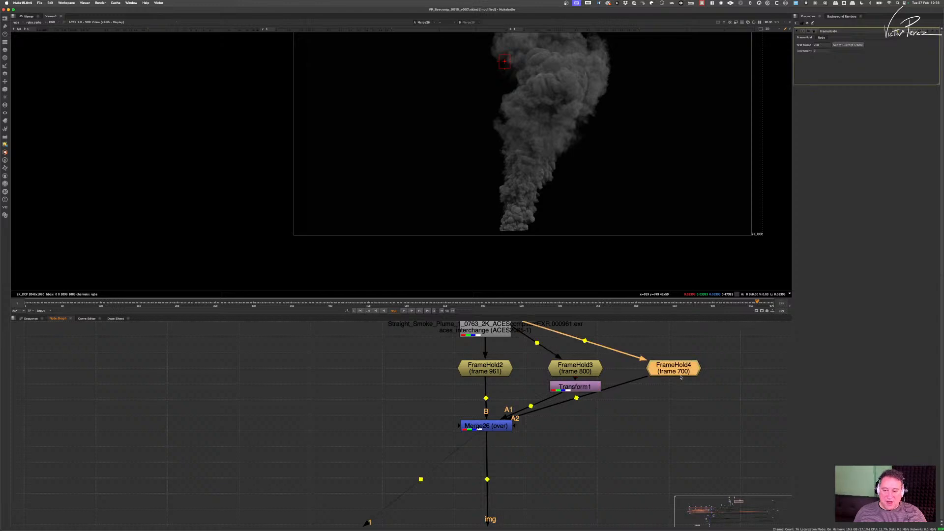
pyautogui.hotkey('ctrl', 'v')
pyautogui.doubleClick(675, 388)
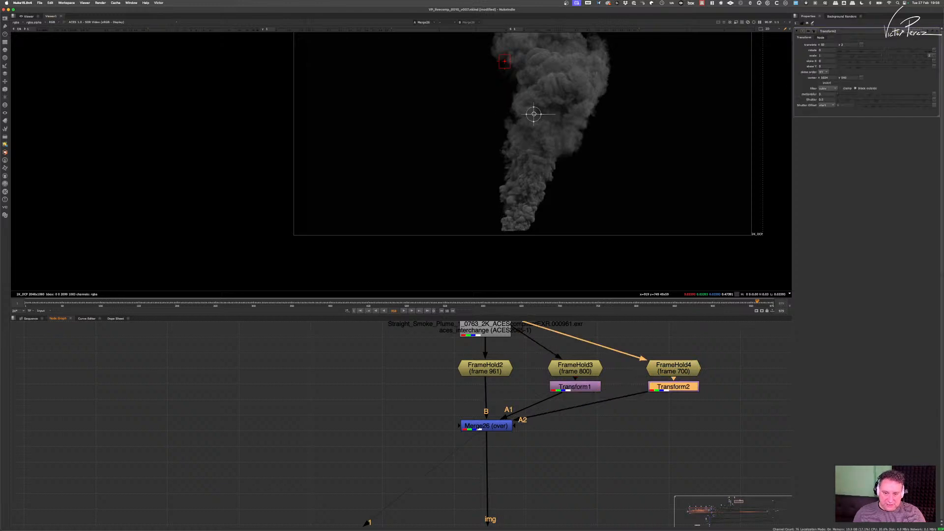
pyautogui.moveTo(534, 114)
pyautogui.mouseDown()
pyautogui.moveTo(560, 116)
pyautogui.moveTo(547, 116)
pyautogui.mouseUp()
pyautogui.scroll(4, 534, 175)
pyautogui.scroll(-6, 546, 171)
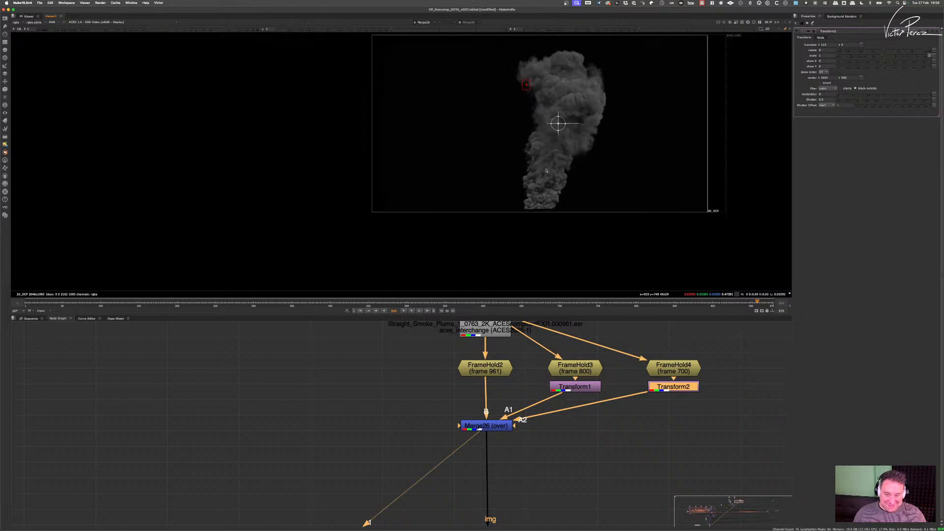
pyautogui.scroll(2, 546, 170)
# - Toggle Merge26 off and on repeatedly to compare the single smoke column with the combined one
pyautogui.moveTo(419, 404); pyautogui.dragTo(536, 457)
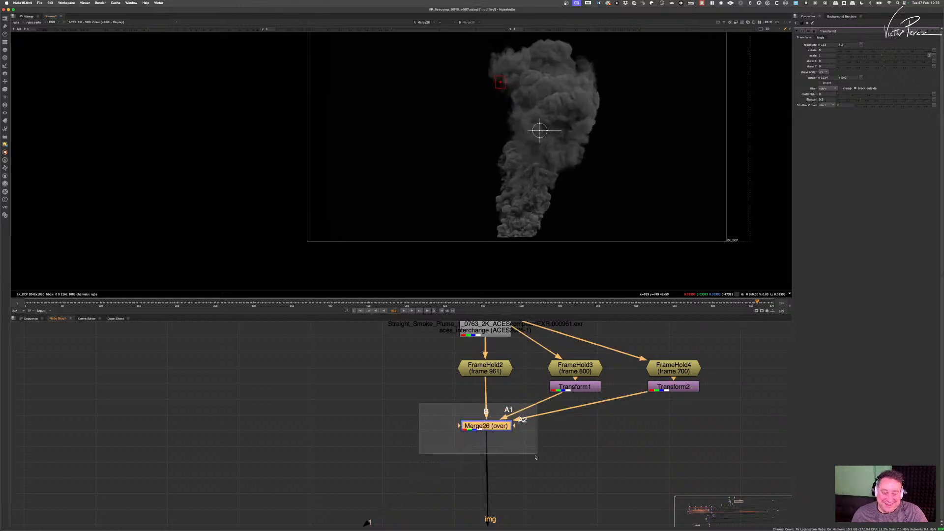
pyautogui.press('d')
pyautogui.press('d')
pyautogui.press('d')
pyautogui.press('d')
pyautogui.press('d')
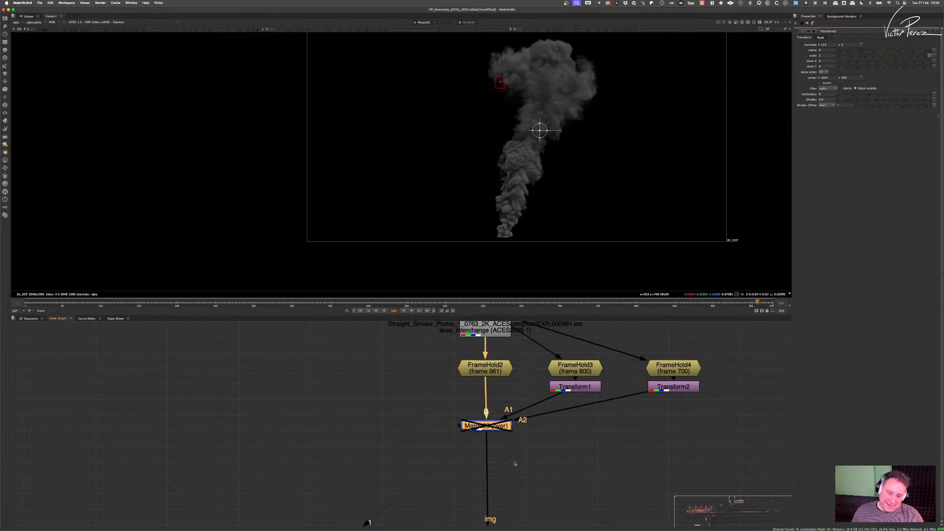
pyautogui.press('d')
pyautogui.press('d')
pyautogui.press('d')
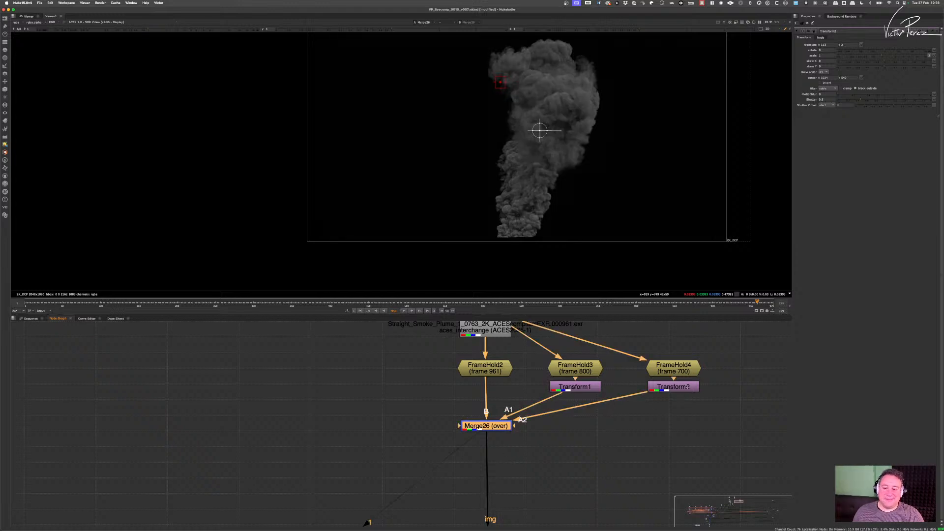
# - Duplicate FrameHold4 and place the copy to its right, still fed from Read16
pyautogui.moveTo(717, 361); pyautogui.dragTo(643, 394, button='middle')
pyautogui.moveTo(649, 383); pyautogui.dragTo(565, 419)
pyautogui.moveTo(668, 395); pyautogui.dragTo(587, 425, button='middle')
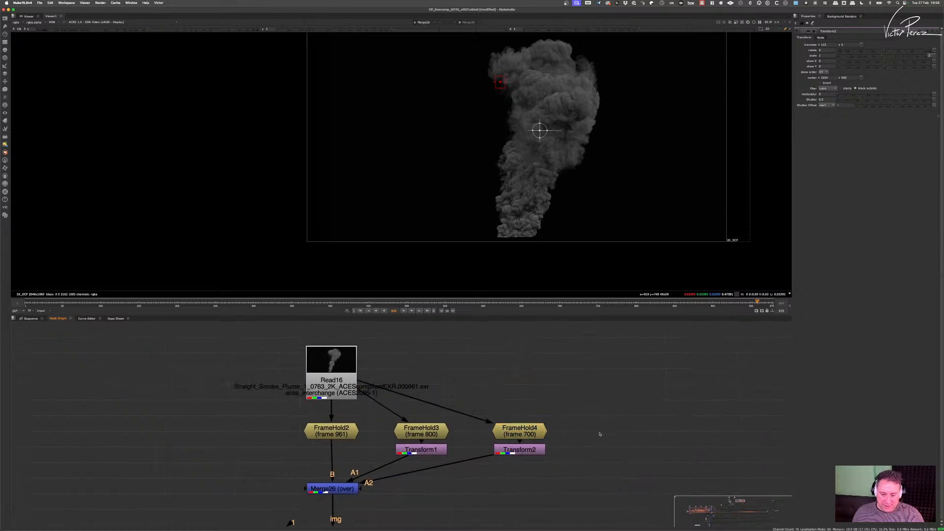
pyautogui.hotkey('alt', 'c')
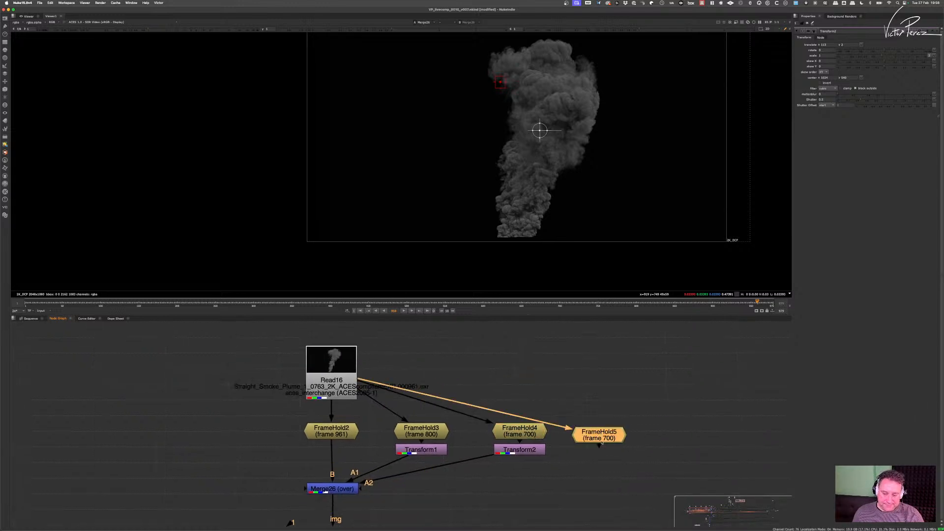
pyautogui.moveTo(603, 443); pyautogui.dragTo(618, 442)
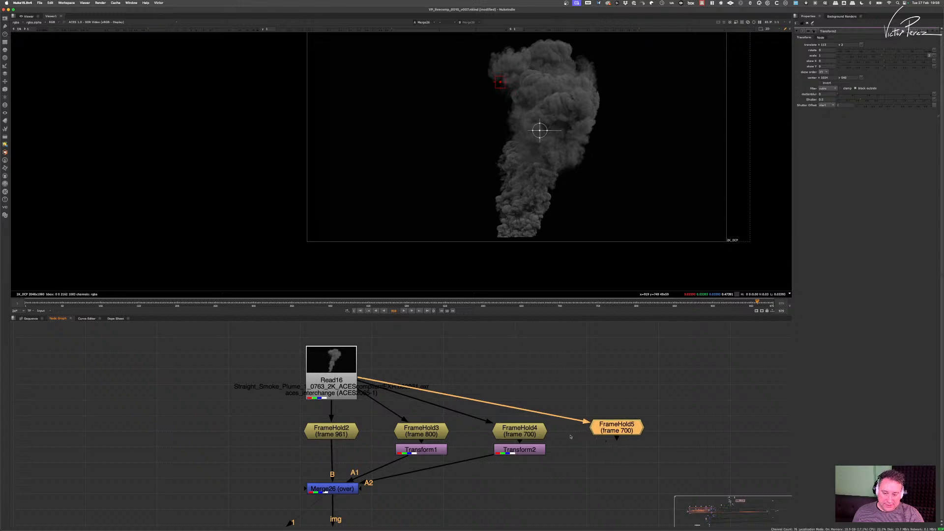
# - Copy Transform2 below FrameHold5 and connect the copy to Merge26 as a third A input
pyautogui.click(520, 450)
pyautogui.hotkey('ctrl', 'c')
pyautogui.click(617, 428)
pyautogui.hotkey('ctrl', 'v')
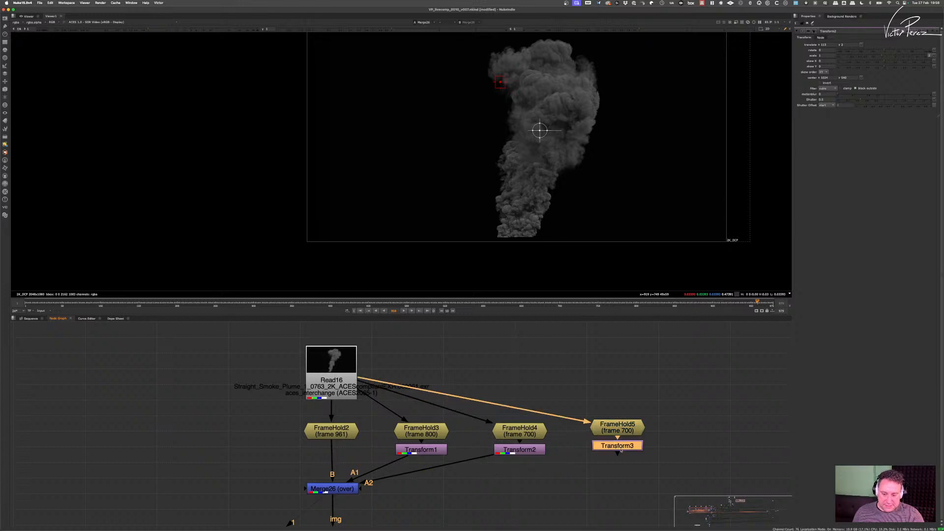
pyautogui.moveTo(621, 453); pyautogui.dragTo(363, 487)
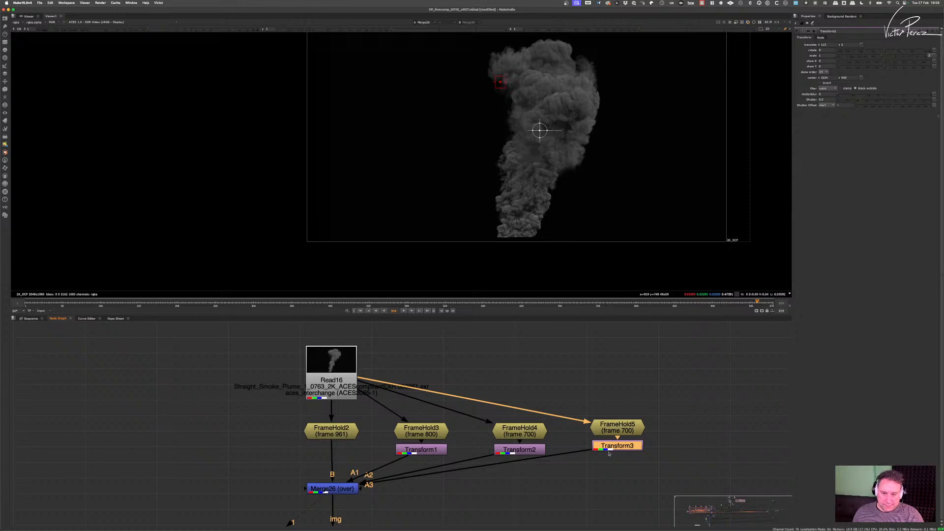
# - Set FrameHold5's first frame to 600
pyautogui.click(617, 426)
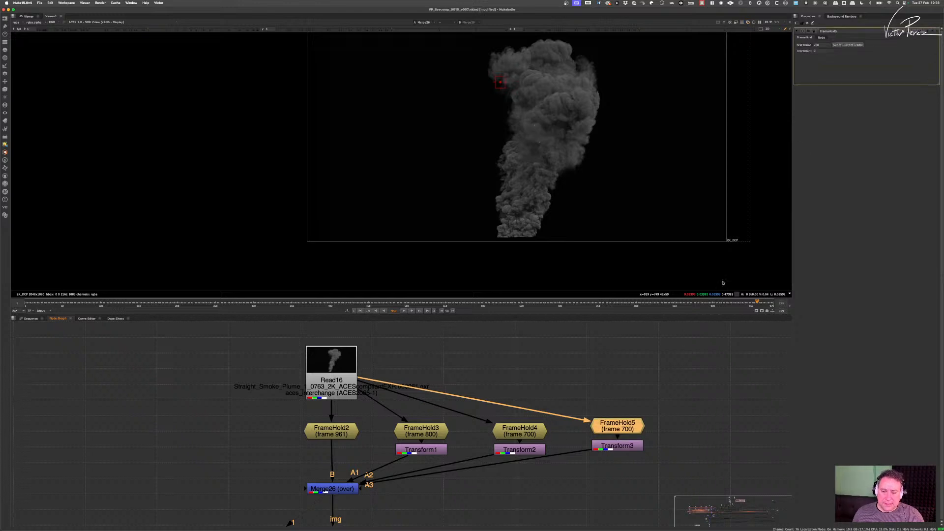
pyautogui.click(825, 45)
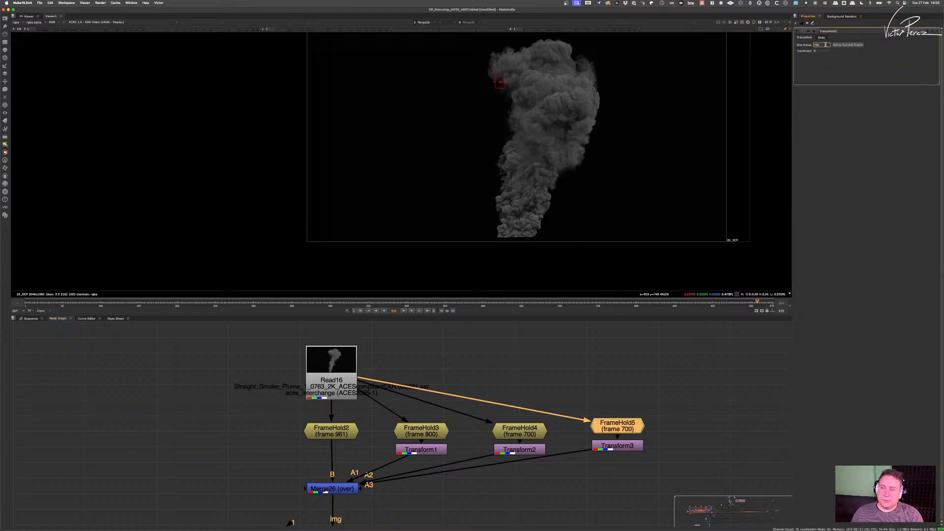
pyautogui.write('600')
pyautogui.press('Return')
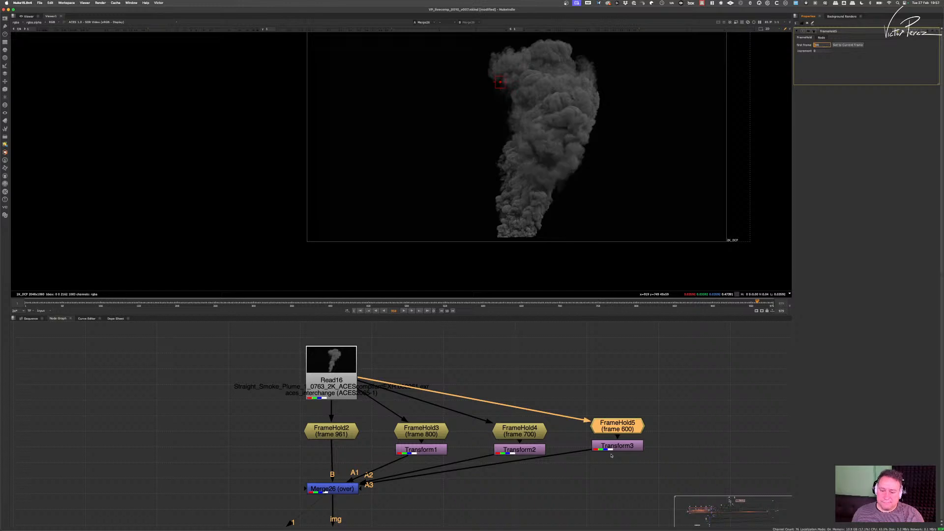
# - Move Transform3's smoke to the left side of the column, to a horizontal translation of about -57
pyautogui.click(619, 448)
pyautogui.moveTo(541, 130); pyautogui.dragTo(475, 134)
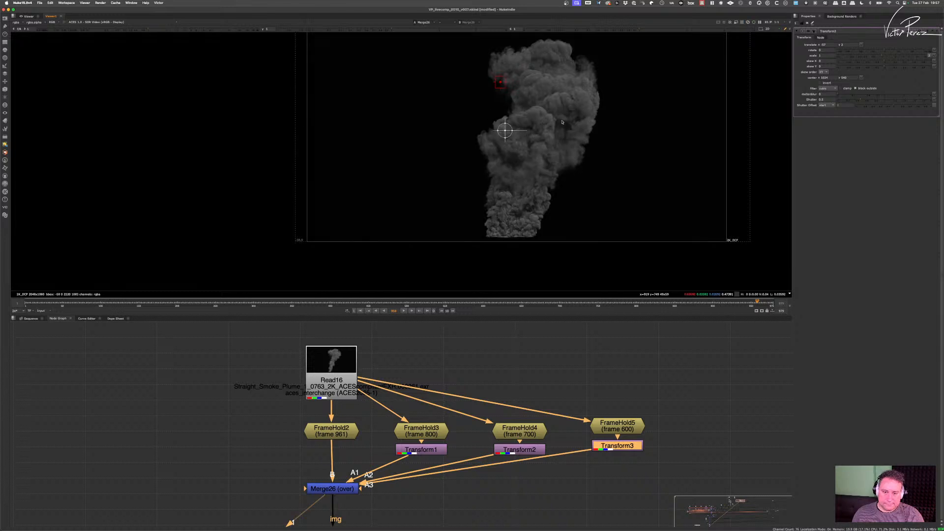
pyautogui.scroll(-2, 570, 138)
pyautogui.moveTo(563, 123); pyautogui.dragTo(528, 134, button='middle')
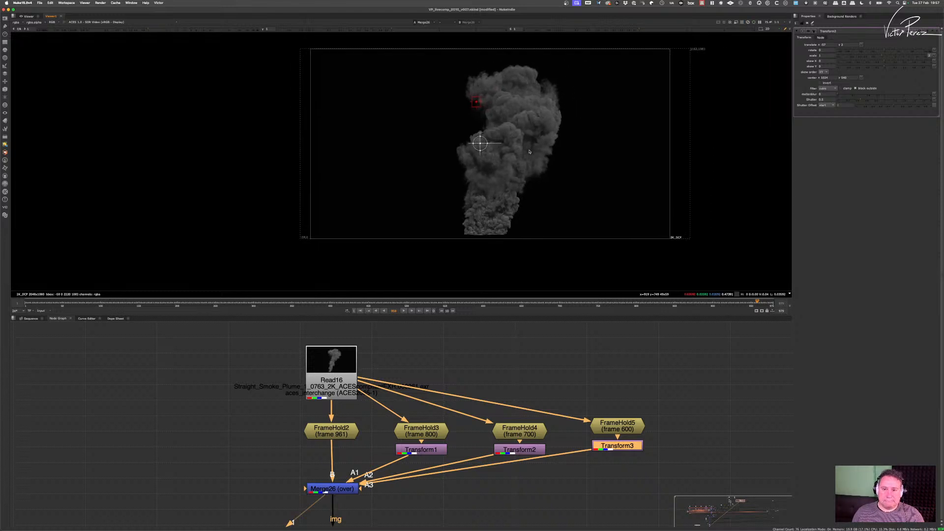
pyautogui.scroll(3, 527, 133)
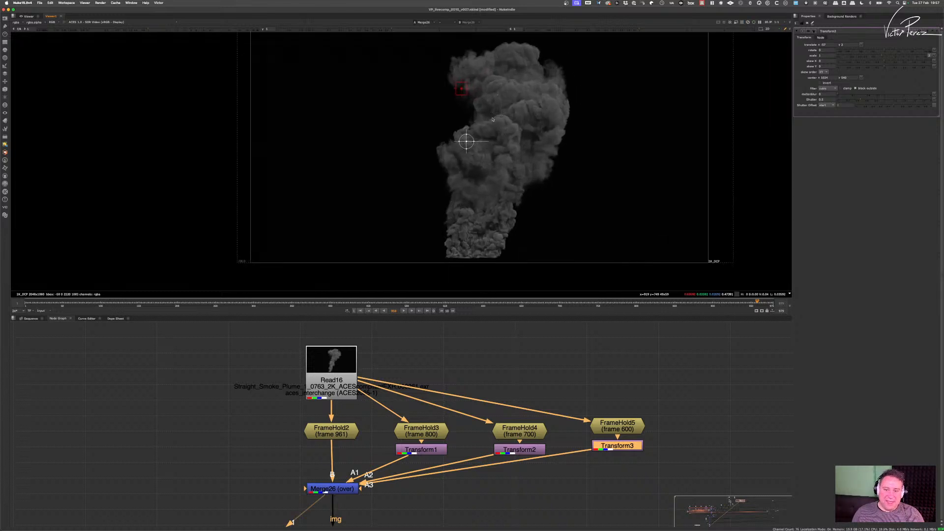
# - Try first frames 500, 1000 and 900 in FrameHold5, and set it to 820
pyautogui.click(630, 429)
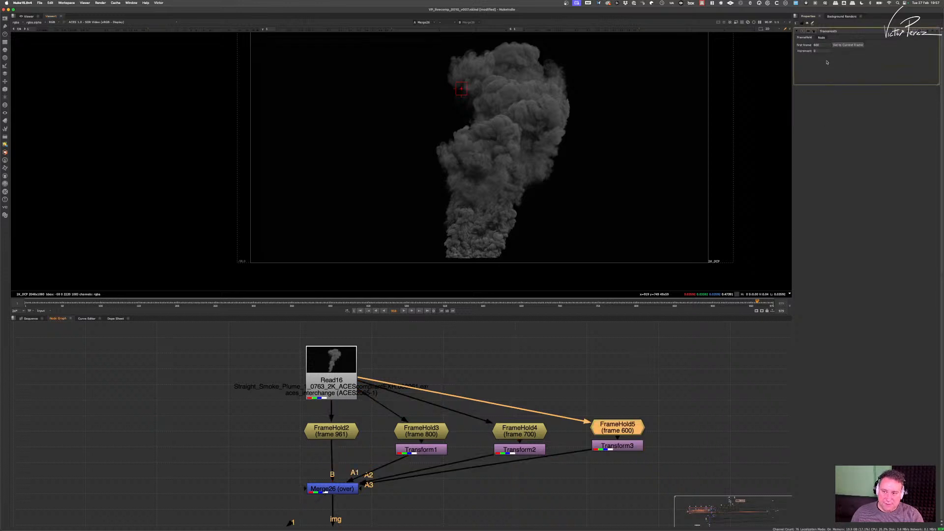
pyautogui.doubleClick(824, 45)
pyautogui.write('500')
pyautogui.press('Return')
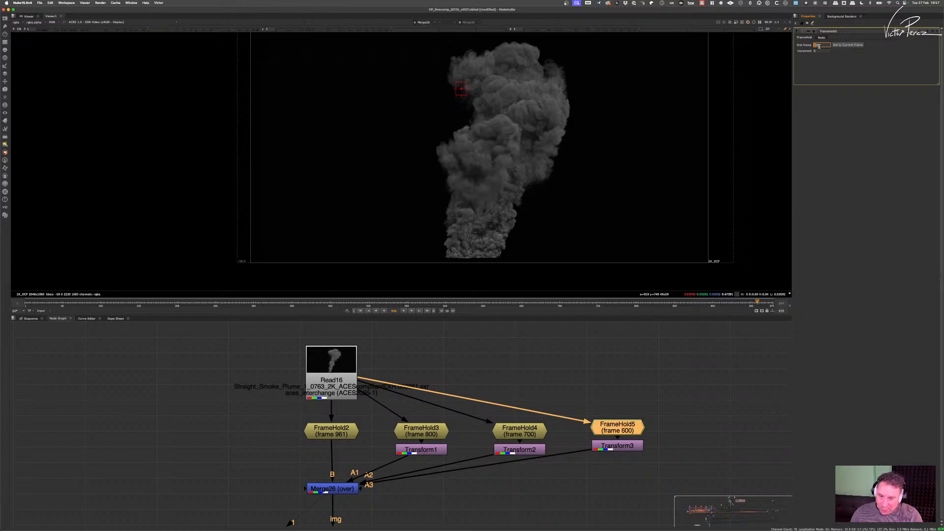
pyautogui.write('1000')
pyautogui.press('Return')
pyautogui.write('900')
pyautogui.press('Return')
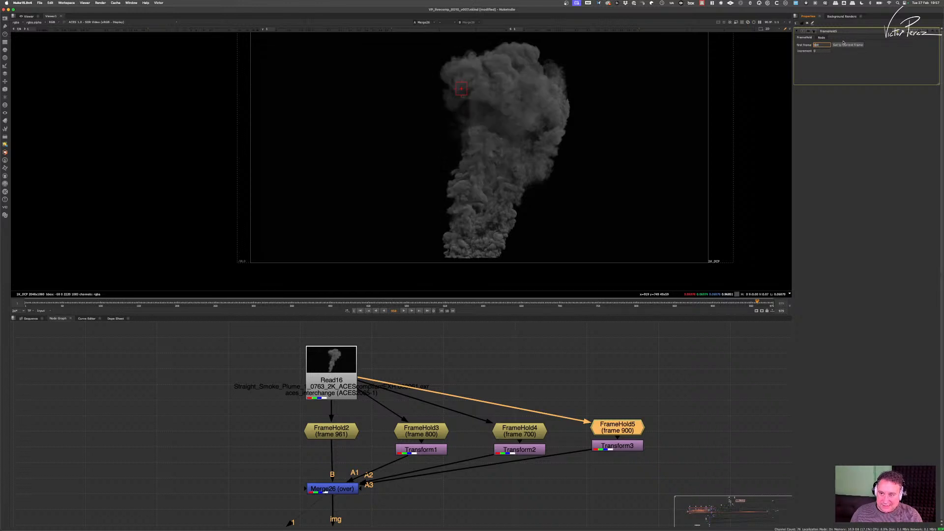
pyautogui.write('820')
pyautogui.press('Return')
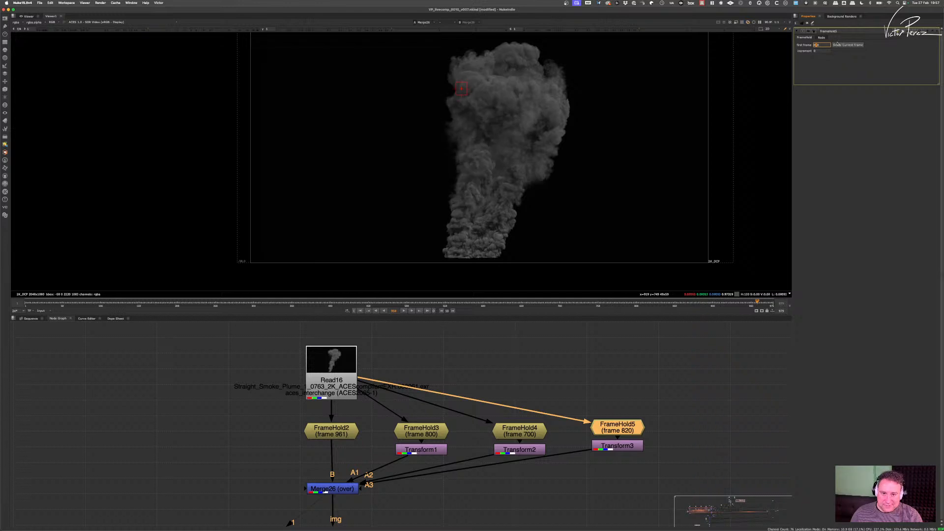
# - Insert a Mirror node between FrameHold5 and Transform3 and flip that smoke element horizontally
pyautogui.click(630, 447)
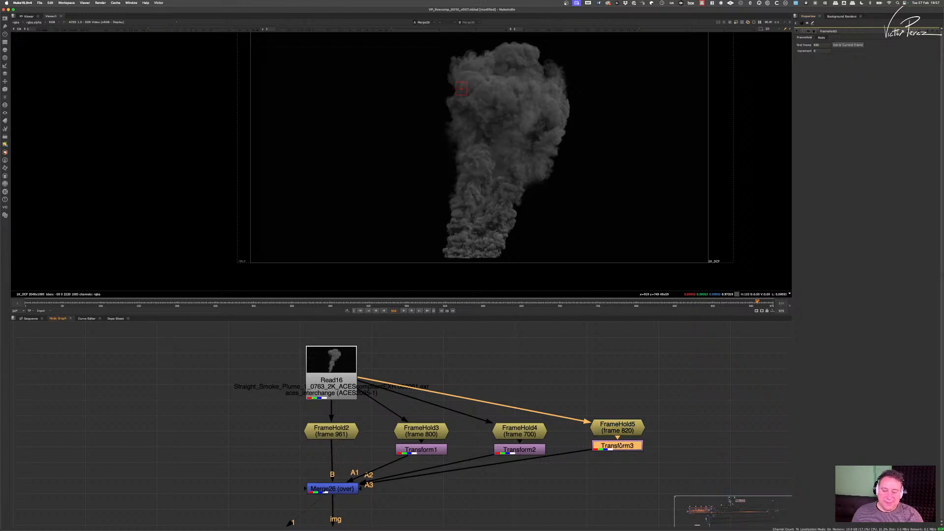
pyautogui.moveTo(626, 430); pyautogui.dragTo(627, 402)
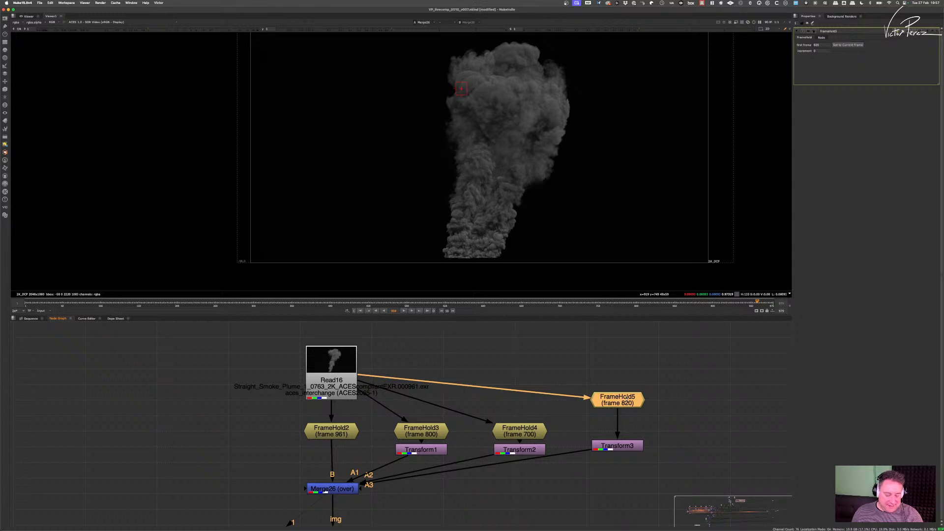
pyautogui.press('Tab')
pyautogui.write('mir')
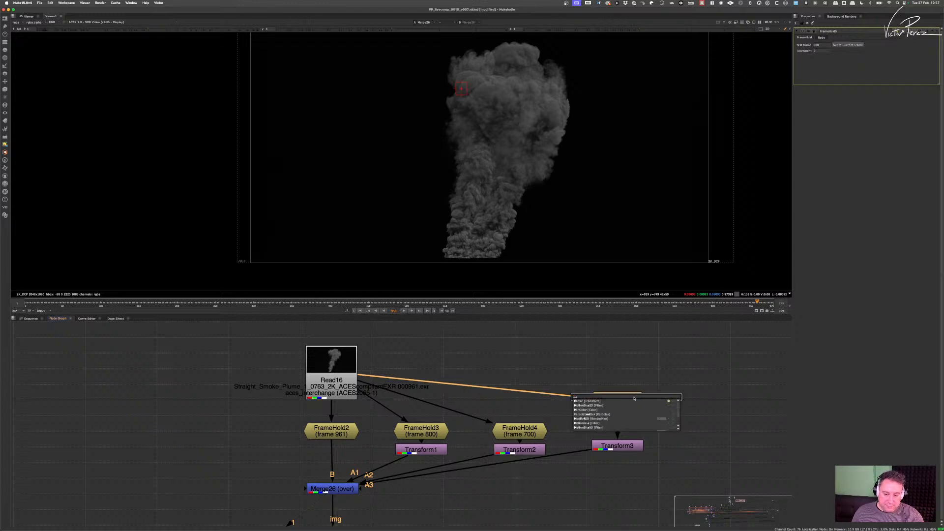
pyautogui.press('Return')
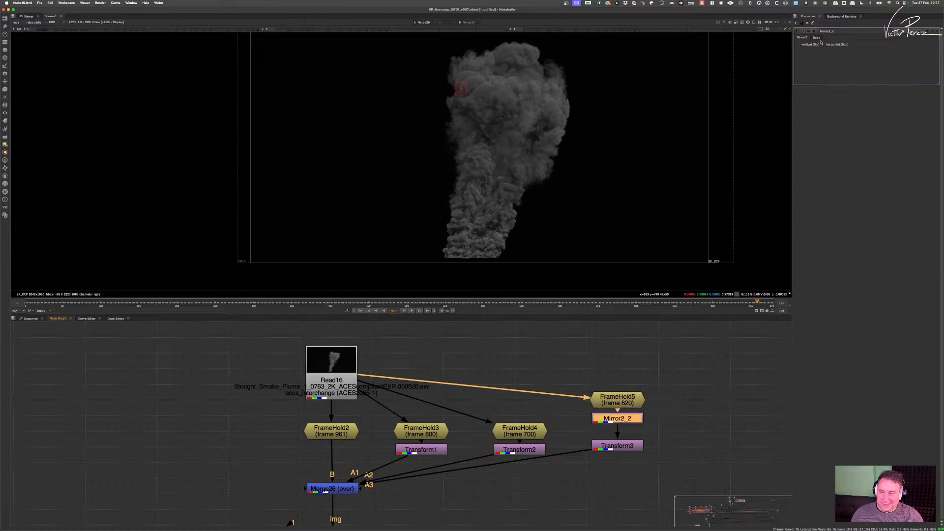
pyautogui.click(823, 45)
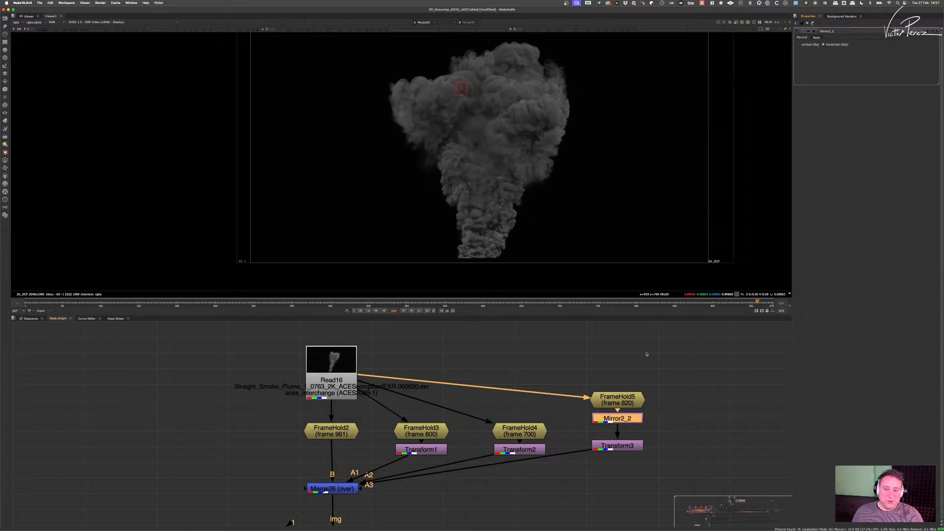
# - Toggle the FrameHold3, FrameHold4 and FrameHold5 branches off and on to compare the smoke with and without them
pyautogui.moveTo(691, 369); pyautogui.dragTo(371, 504)
pyautogui.press('d')
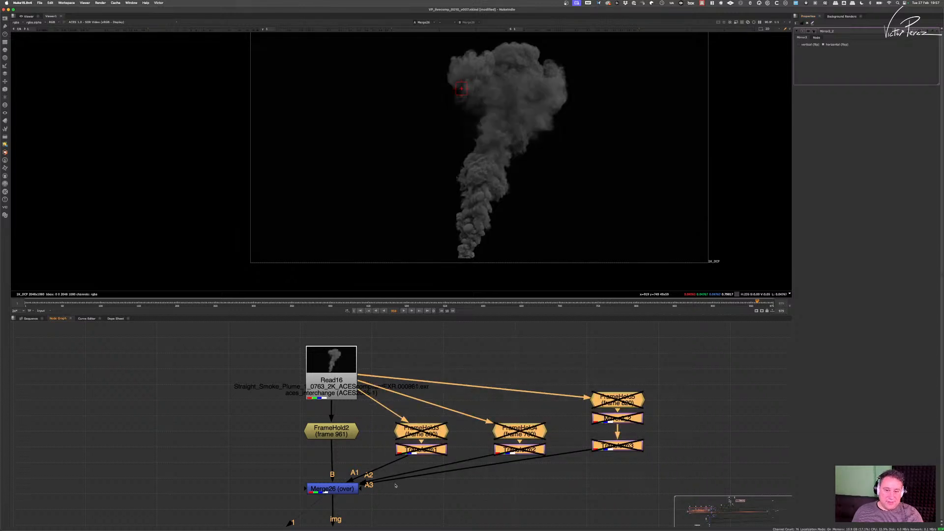
pyautogui.press('d')
# - View the final composite output and inspect how the merged smoke column looks above the tower
pyautogui.scroll(-5, 430, 466)
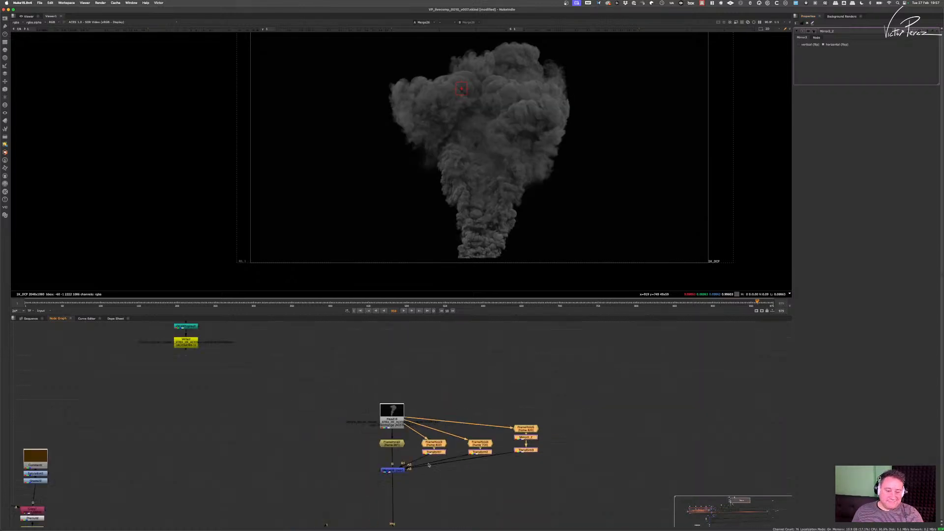
pyautogui.moveTo(431, 475); pyautogui.dragTo(440, 415, button='middle')
pyautogui.scroll(-6, 441, 415)
pyautogui.moveTo(433, 448); pyautogui.dragTo(425, 411, button='middle')
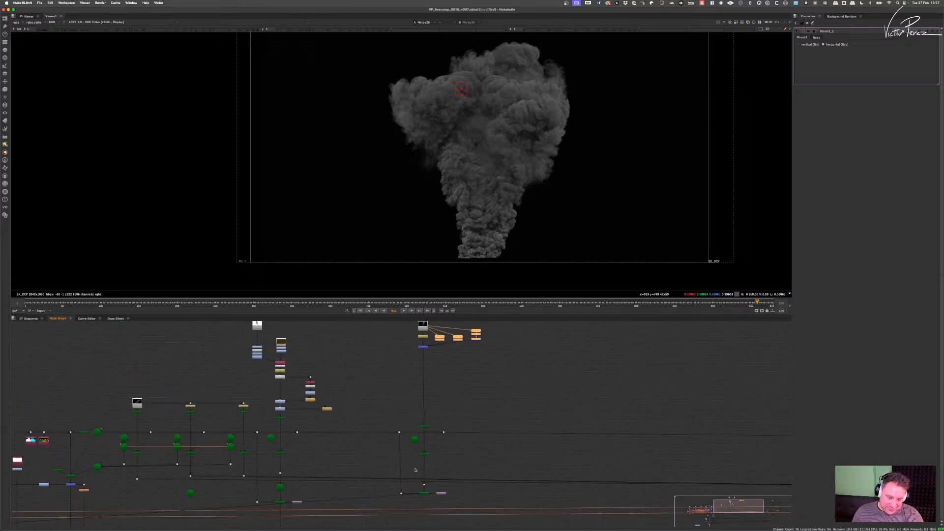
pyautogui.scroll(-5, 371, 487)
pyautogui.moveTo(371, 488); pyautogui.dragTo(475, 390, button='middle')
pyautogui.scroll(8, 314, 485)
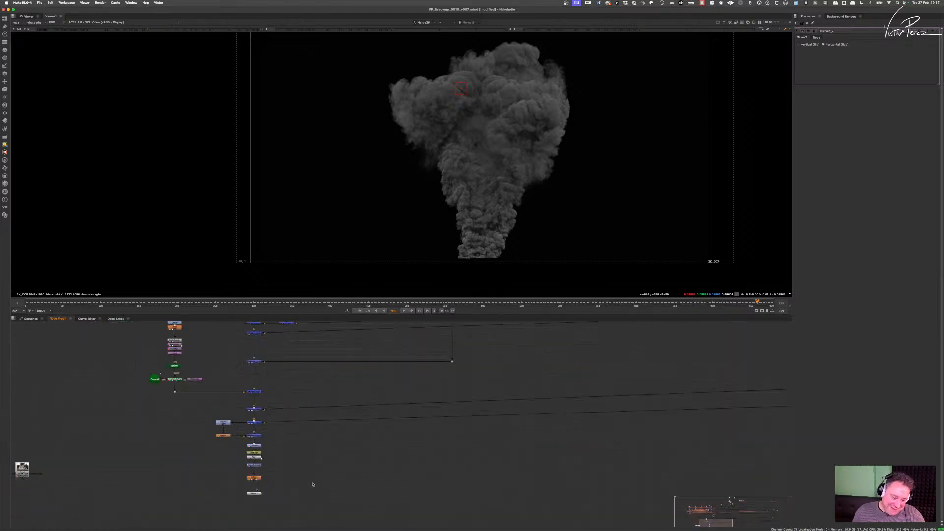
pyautogui.moveTo(223, 466); pyautogui.dragTo(272, 487)
pyautogui.press('1')
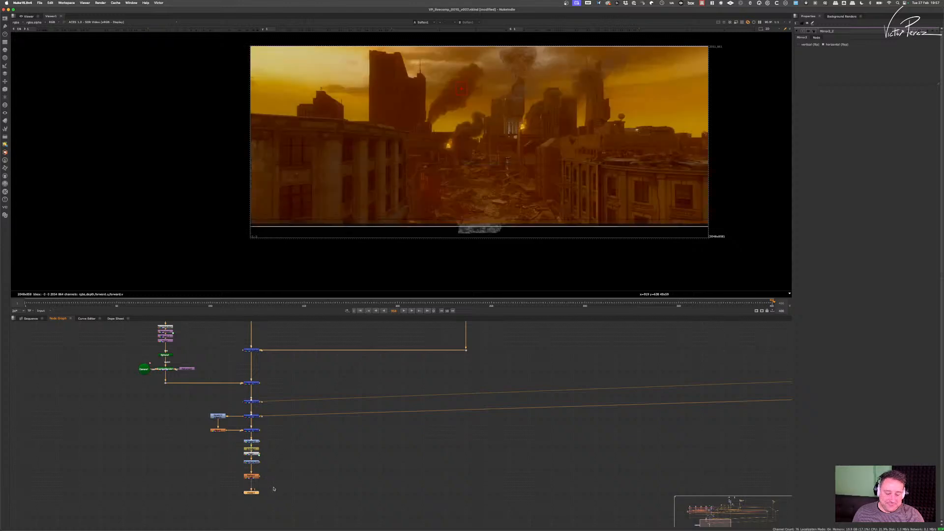
pyautogui.scroll(10, 579, 101)
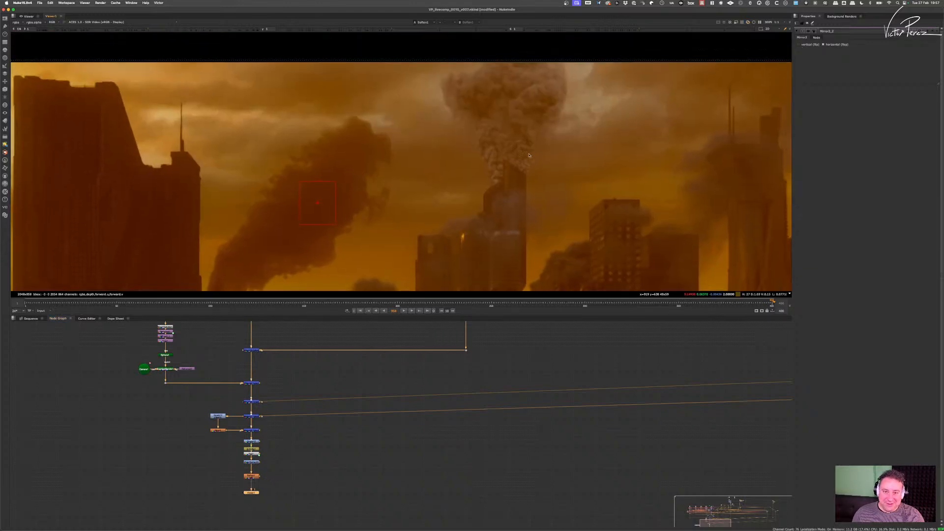
pyautogui.scroll(-1, 532, 128)
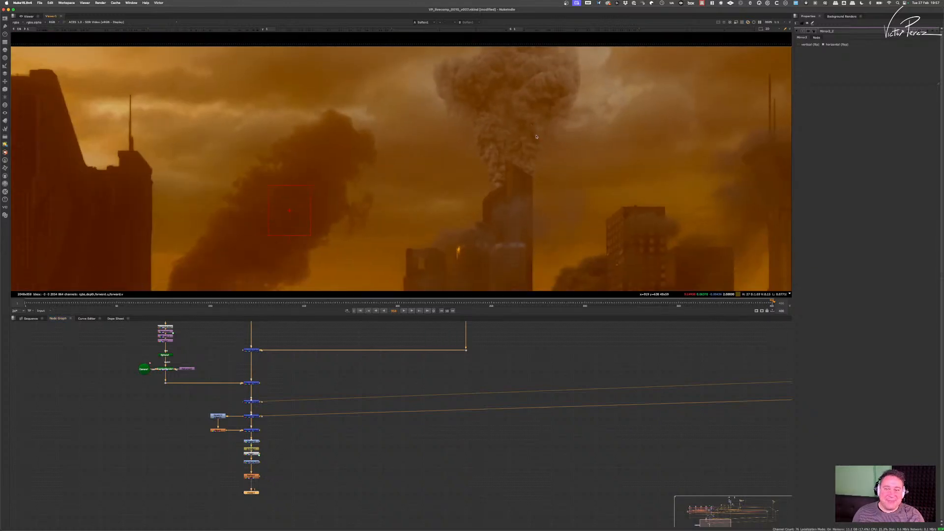
pyautogui.scroll(-2, 537, 137)
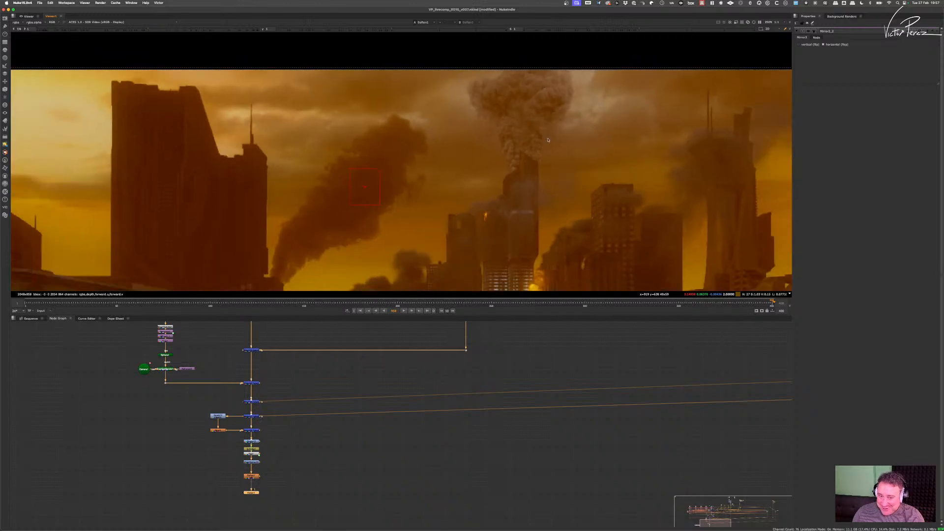
# - Toggle Merge26 off and on to compare the single and merged smoke columns in the final composite
pyautogui.scroll(-8, 578, 371)
pyautogui.moveTo(576, 386)
pyautogui.mouseDown(button='middle')
pyautogui.moveTo(426, 521)
pyautogui.moveTo(545, 424)
pyautogui.mouseUp(button='middle')
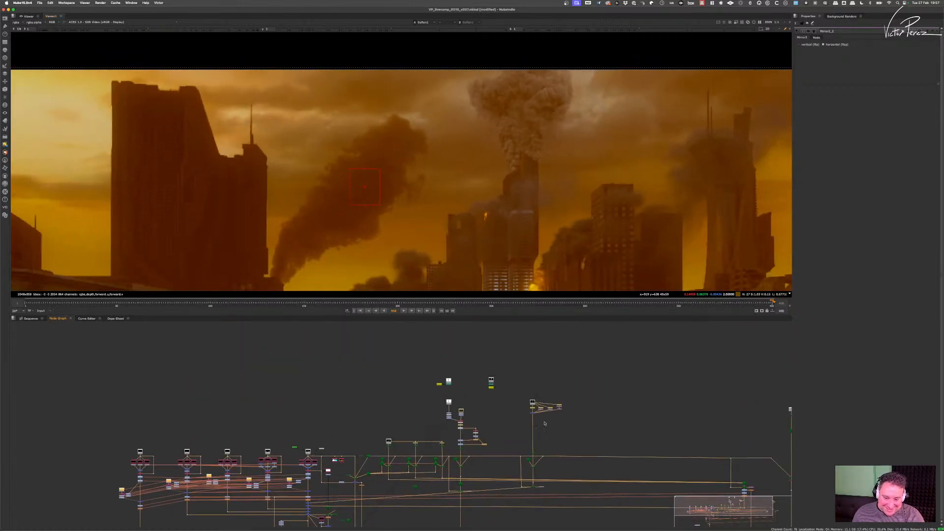
pyautogui.scroll(8, 543, 411)
pyautogui.moveTo(633, 372); pyautogui.dragTo(520, 450)
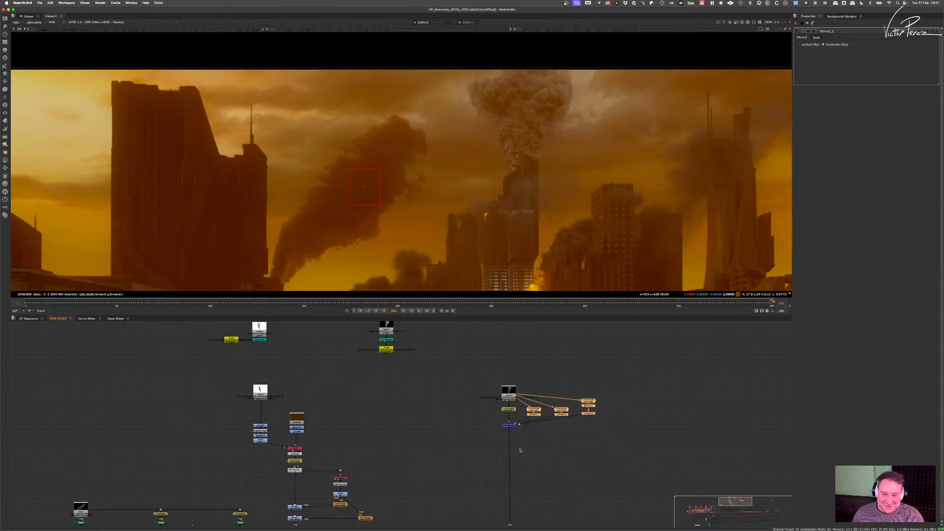
pyautogui.scroll(5, 524, 427)
pyautogui.click(505, 434)
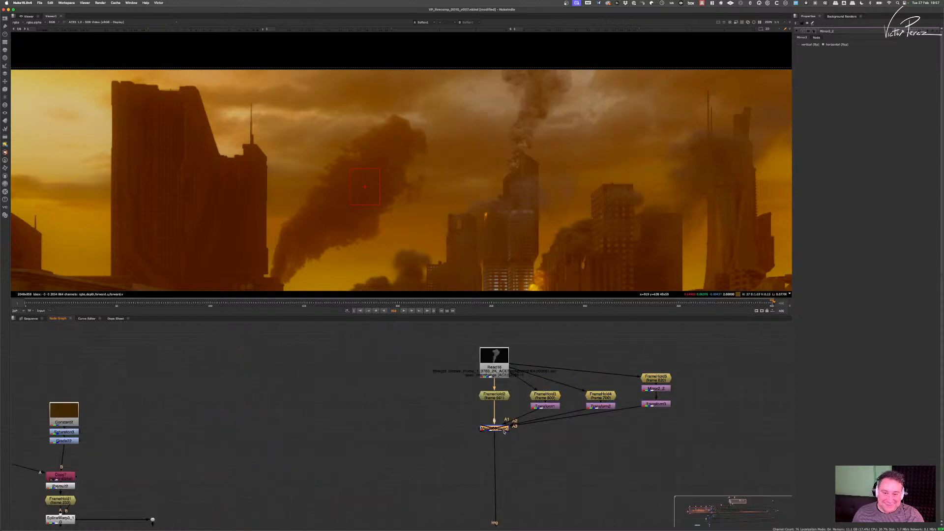
pyautogui.press('d')
pyautogui.press('d')
pyautogui.press('d')
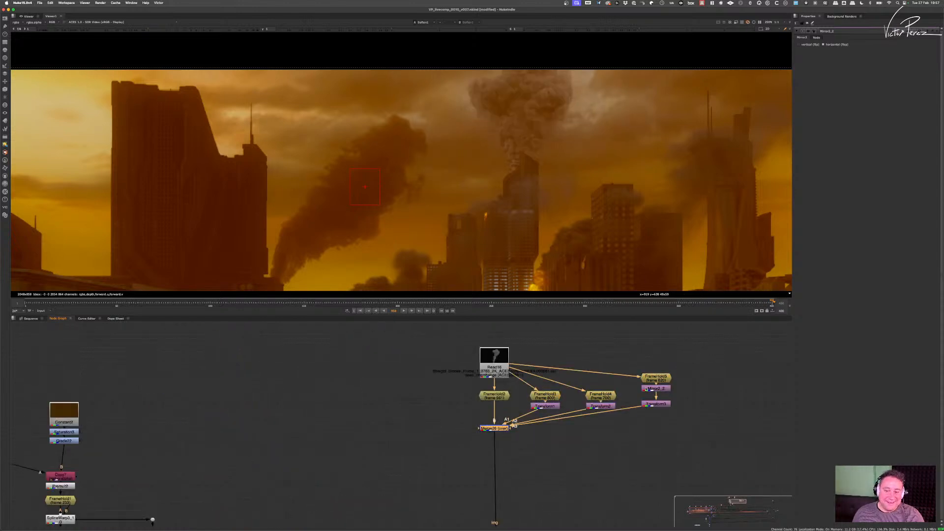
# - Delete the FrameHold5 branch with its Mirror and Transform3 nodes, and shift Read16 slightly up in the node graph
pyautogui.moveTo(696, 349); pyautogui.dragTo(640, 411)
pyautogui.press('Delete')
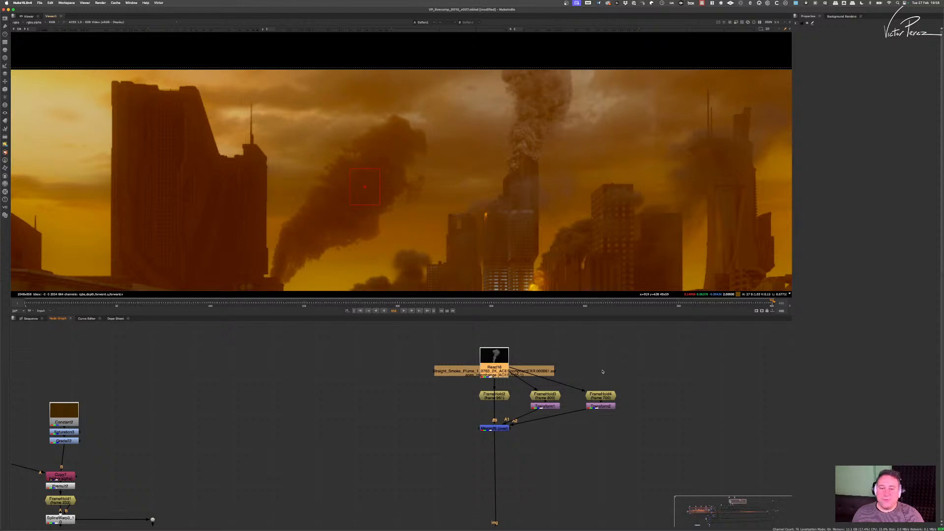
pyautogui.scroll(3, 584, 178)
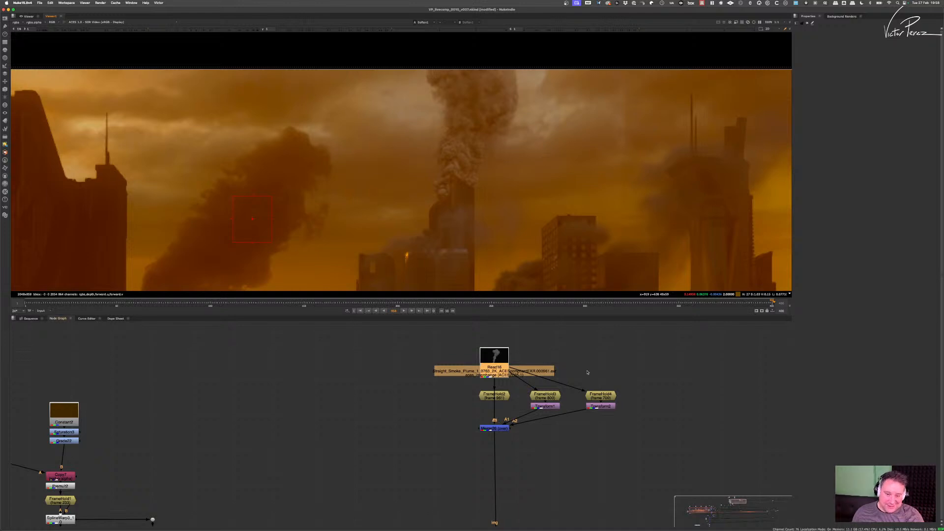
pyautogui.moveTo(587, 373); pyautogui.dragTo(576, 392, button='middle')
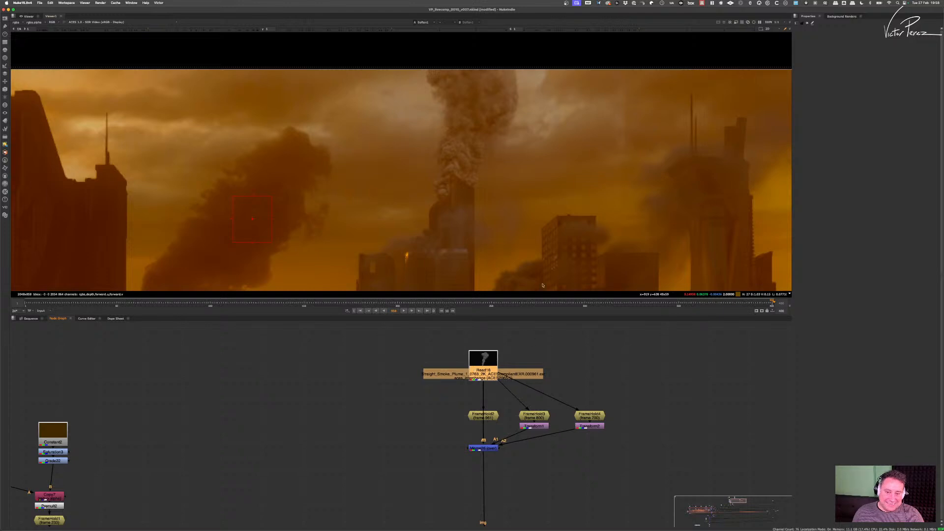
pyautogui.moveTo(483, 368); pyautogui.dragTo(483, 365)
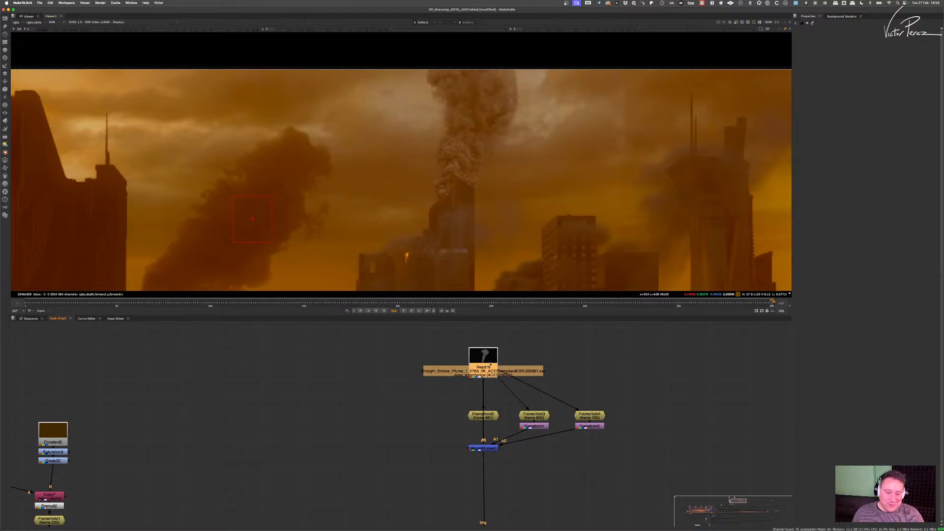
pyautogui.moveTo(580, 415); pyautogui.dragTo(588, 390, button='middle')
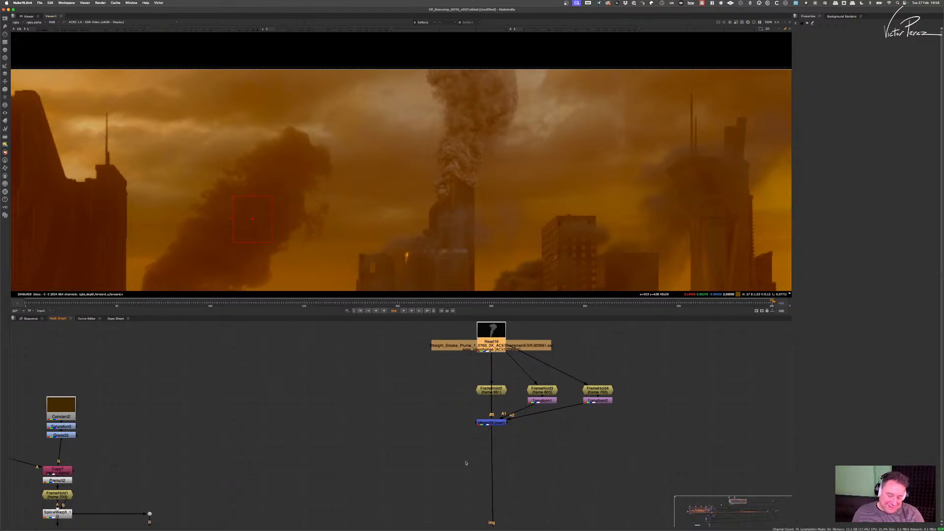
# - Add a Grade node below Merge26 and connect a new Roto node to its mask input
pyautogui.click(467, 463)
pyautogui.click(499, 425)
pyautogui.press('g')
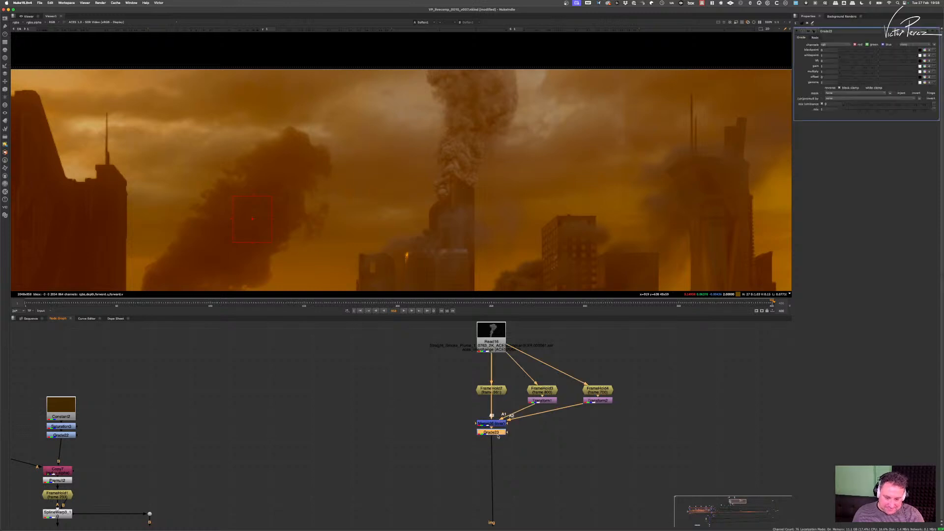
pyautogui.moveTo(498, 435); pyautogui.dragTo(505, 453)
pyautogui.click(568, 450)
pyautogui.press('o')
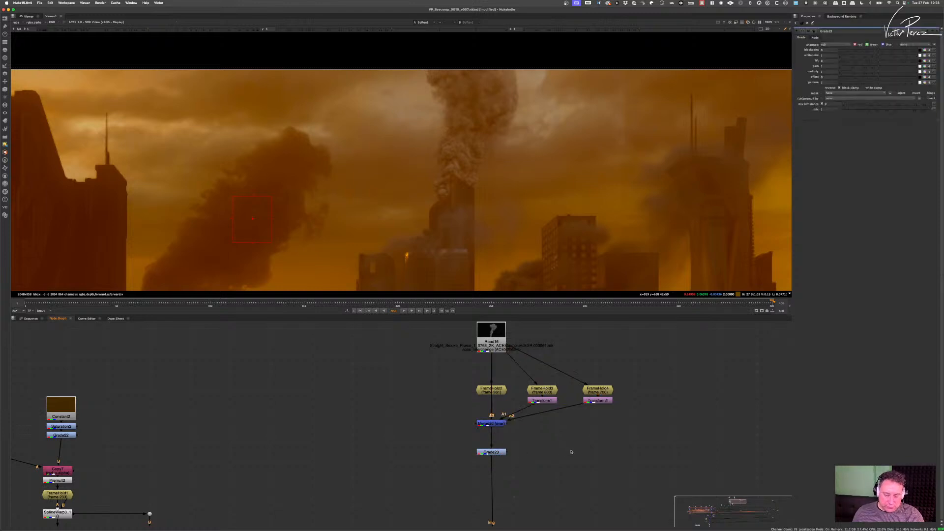
pyautogui.moveTo(509, 453); pyautogui.dragTo(568, 452)
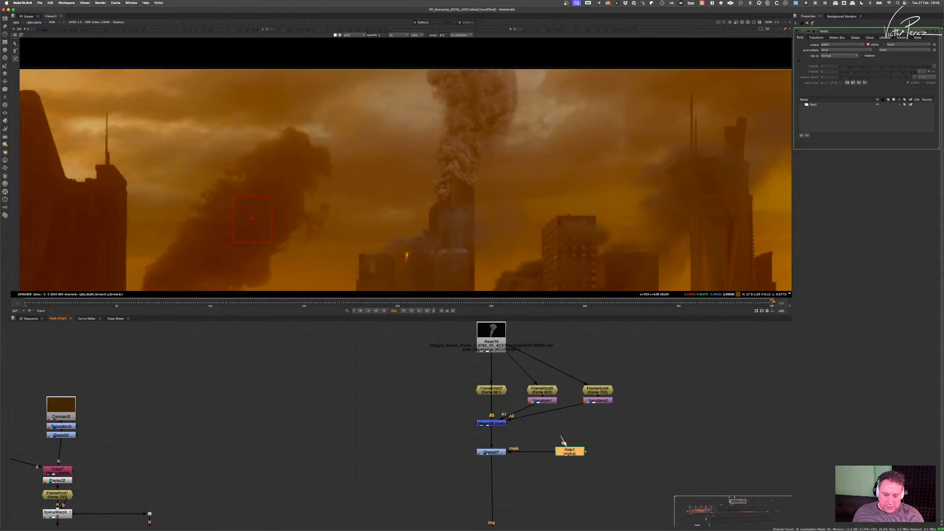
# - View the new Grade node's output and draw a closed roto shape around the smoke plume, crossing it near its base
pyautogui.click(494, 452)
pyautogui.press('1')
pyautogui.scroll(-8, 497, 201)
pyautogui.moveTo(521, 254); pyautogui.dragTo(507, 191, button='middle')
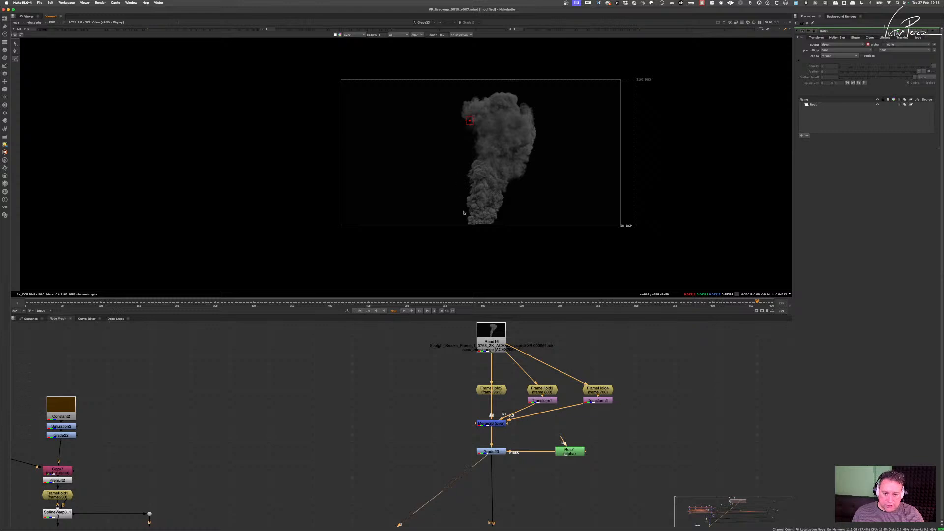
pyautogui.click(458, 195)
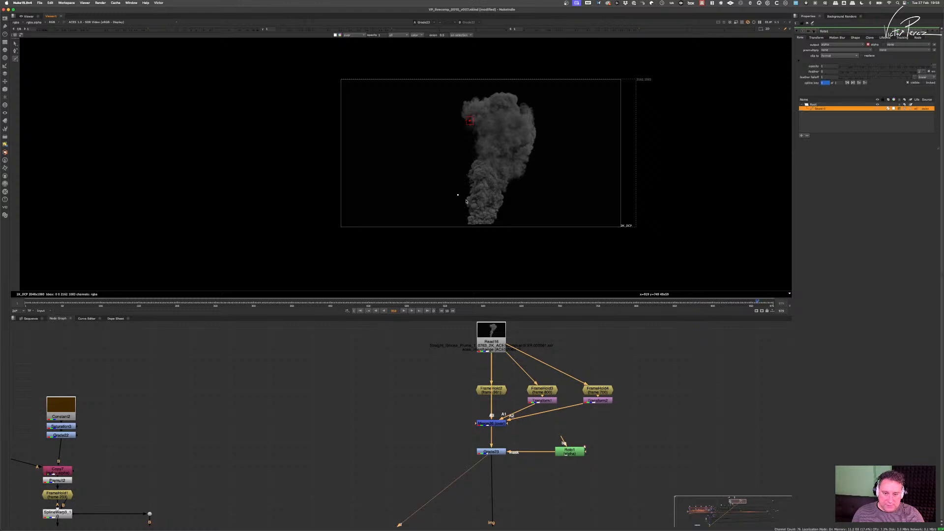
pyautogui.moveTo(500, 206); pyautogui.dragTo(517, 206)
pyautogui.moveTo(548, 166); pyautogui.dragTo(547, 156)
pyautogui.moveTo(529, 87); pyautogui.dragTo(521, 83)
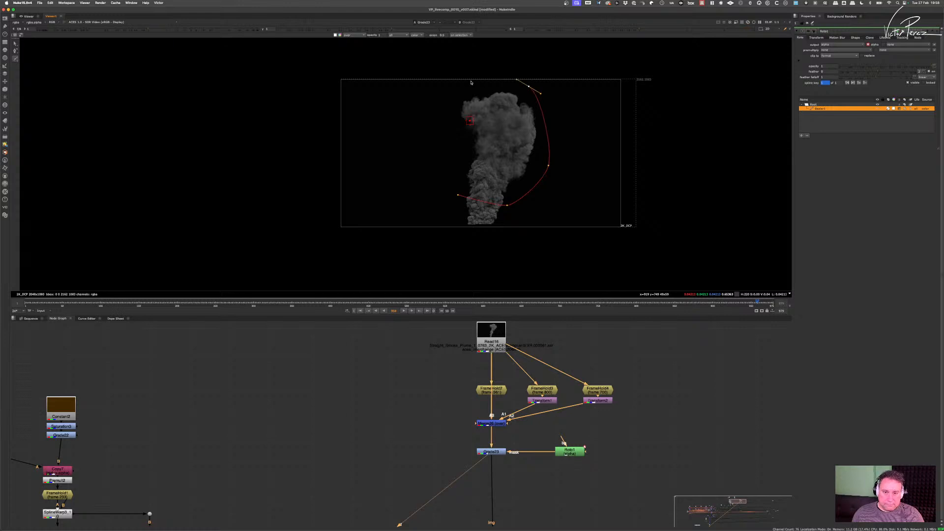
pyautogui.moveTo(460, 82); pyautogui.dragTo(453, 88)
pyautogui.moveTo(442, 141); pyautogui.dragTo(444, 150)
pyautogui.click(458, 195)
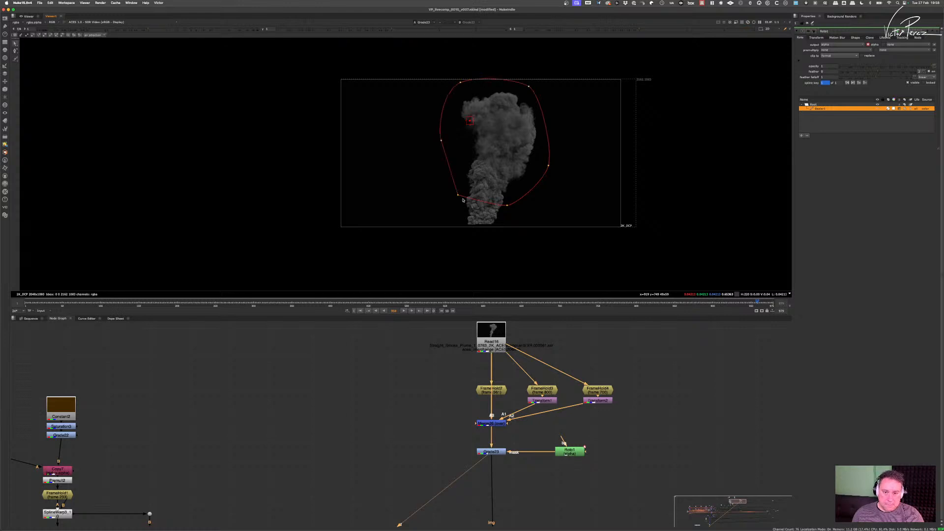
# - Raise the roto shape's lower edge to mid-plume and extend the feather of its two lower points down near the smoke's base
pyautogui.moveTo(458, 195); pyautogui.dragTo(459, 160)
pyautogui.moveTo(507, 206)
pyautogui.mouseDown()
pyautogui.moveTo(534, 173)
pyautogui.moveTo(514, 224)
pyautogui.moveTo(520, 218)
pyautogui.mouseUp()
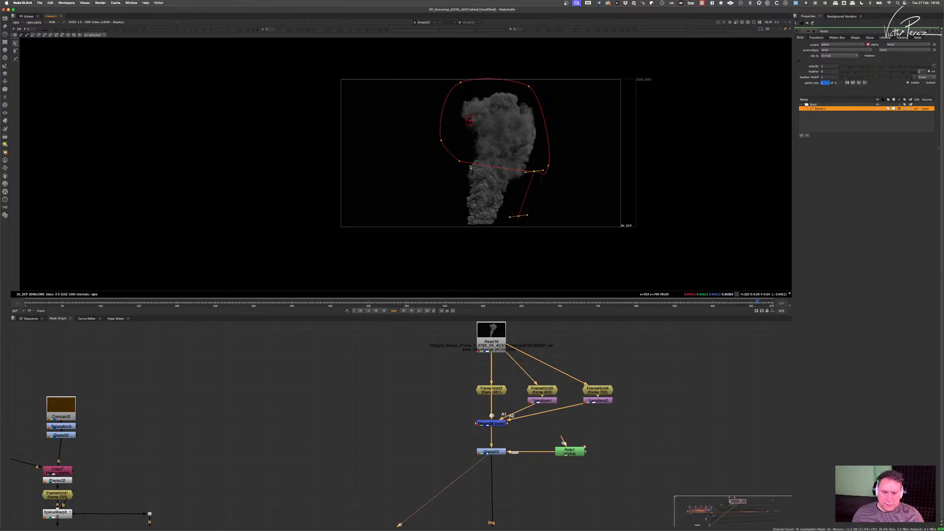
pyautogui.moveTo(469, 167); pyautogui.dragTo(447, 215)
# - View the final composite output and examine the smoke above the tower, with the masked Grade node within reach
pyautogui.scroll(-5, 528, 415)
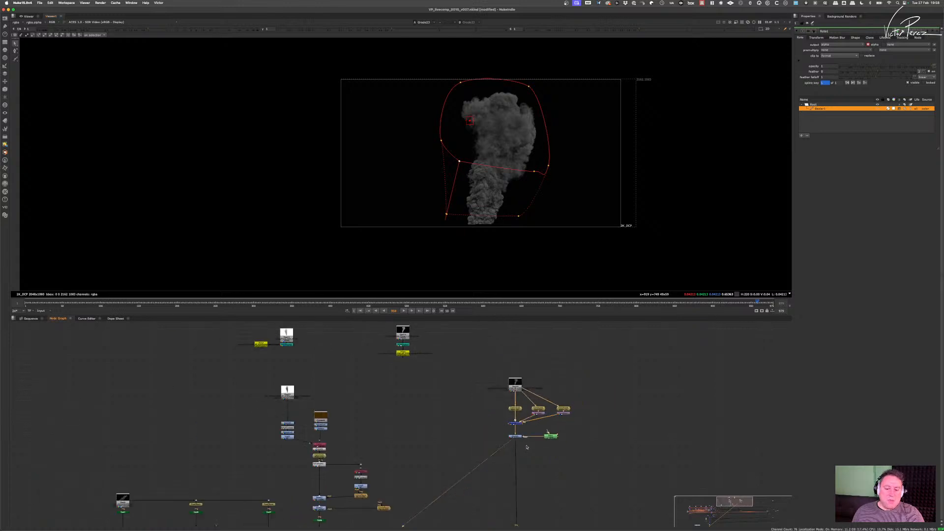
pyautogui.scroll(-3, 511, 417)
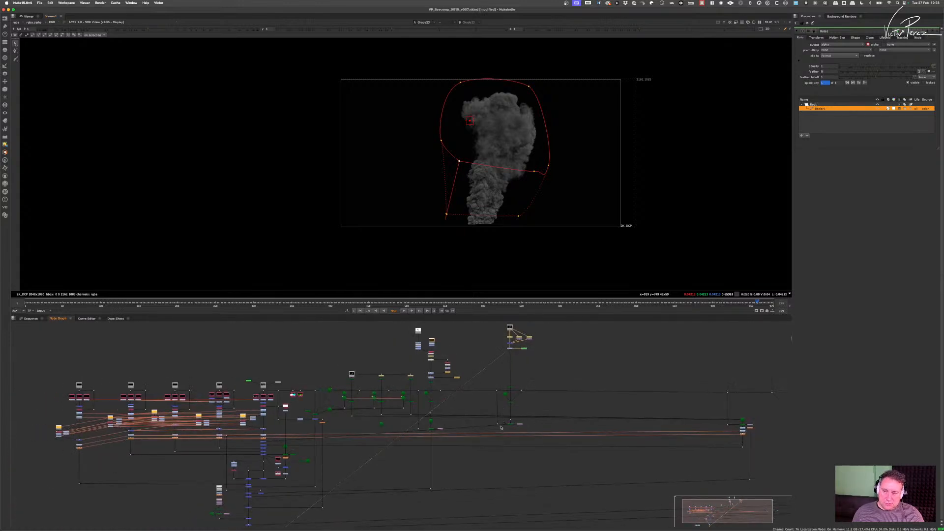
pyautogui.scroll(-5, 370, 481)
pyautogui.hscroll(-3, 370, 481)
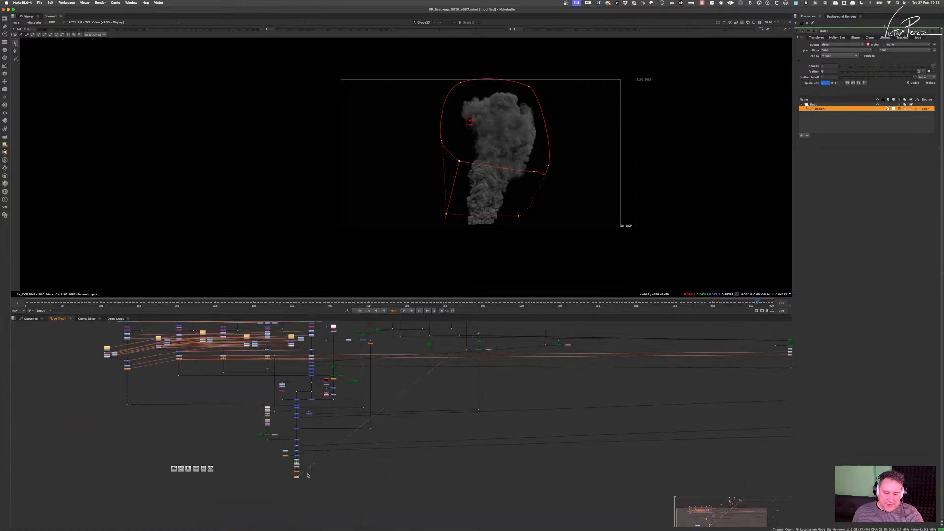
pyautogui.click(296, 476)
pyautogui.press('1')
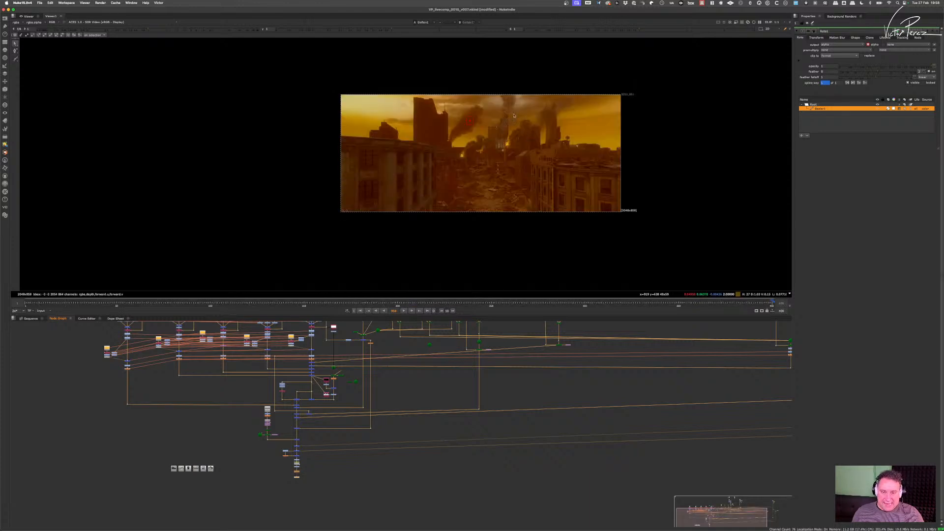
pyautogui.scroll(8, 514, 115)
pyautogui.scroll(-5, 526, 366)
pyautogui.moveTo(525, 367); pyautogui.dragTo(475, 462, button='middle')
pyautogui.scroll(12, 512, 404)
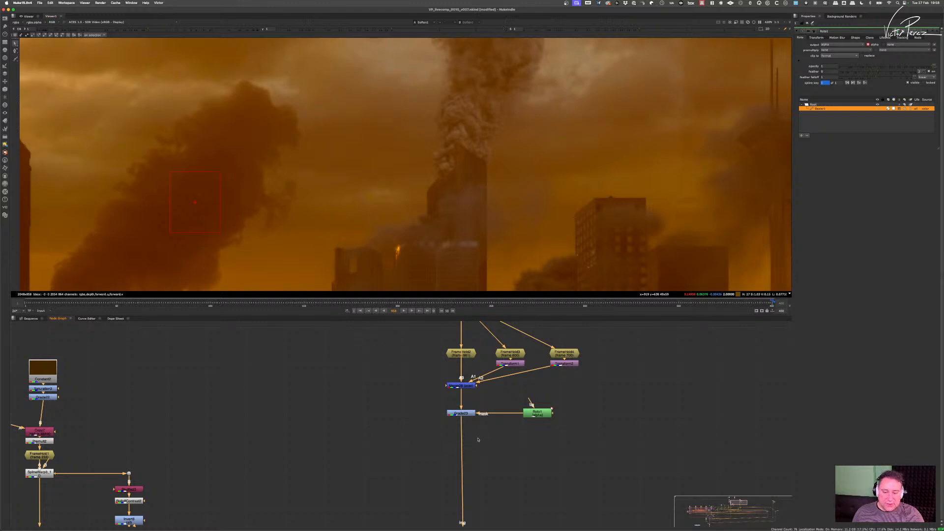
# - Restrict Grade23 to the alpha channel and lower its multiply to about 0.6, thinning the masked upper smoke
pyautogui.scroll(3, 477, 440)
pyautogui.doubleClick(462, 405)
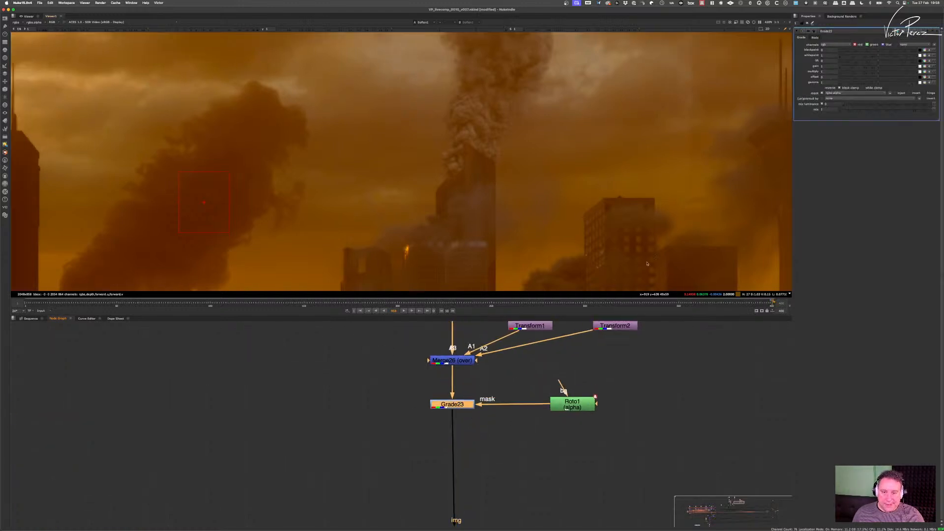
pyautogui.click(839, 45)
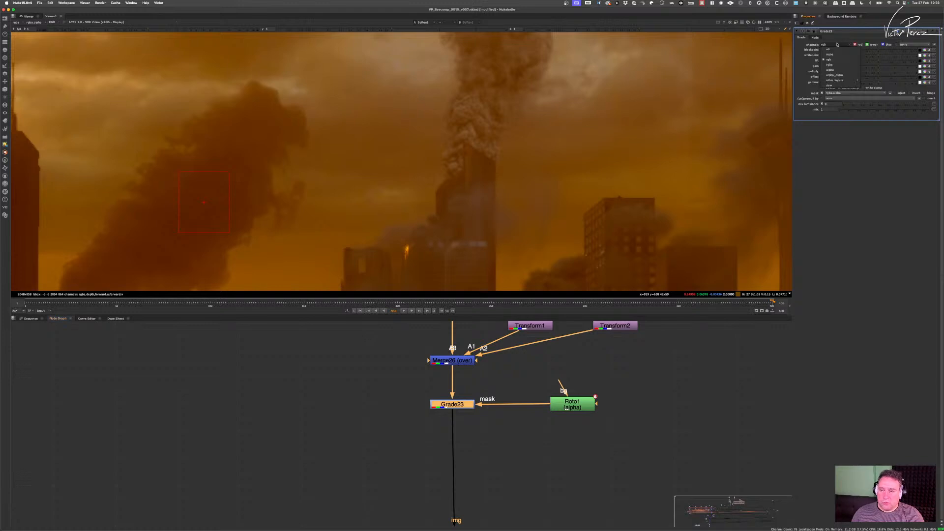
pyautogui.click(836, 69)
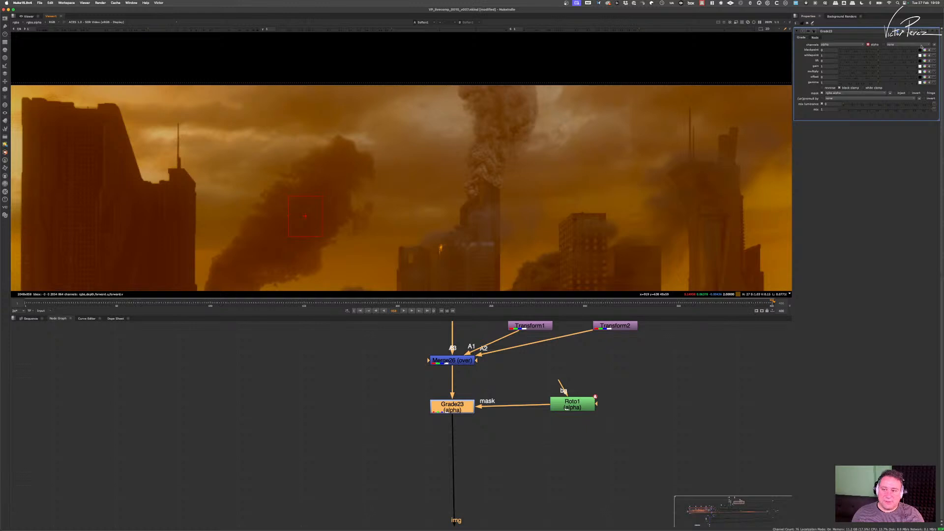
pyautogui.moveTo(879, 72); pyautogui.dragTo(866, 73)
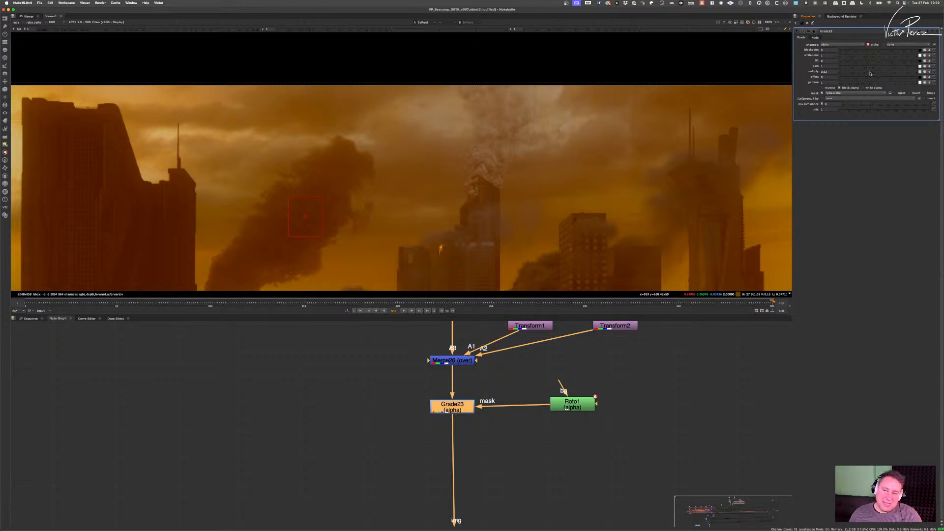
pyautogui.moveTo(870, 73); pyautogui.dragTo(816, 66)
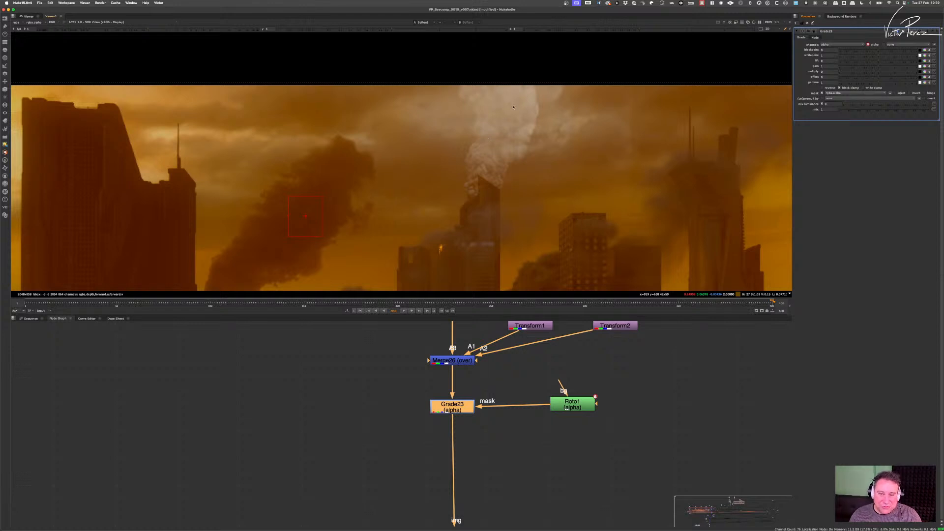
pyautogui.moveTo(850, 73); pyautogui.dragTo(868, 76)
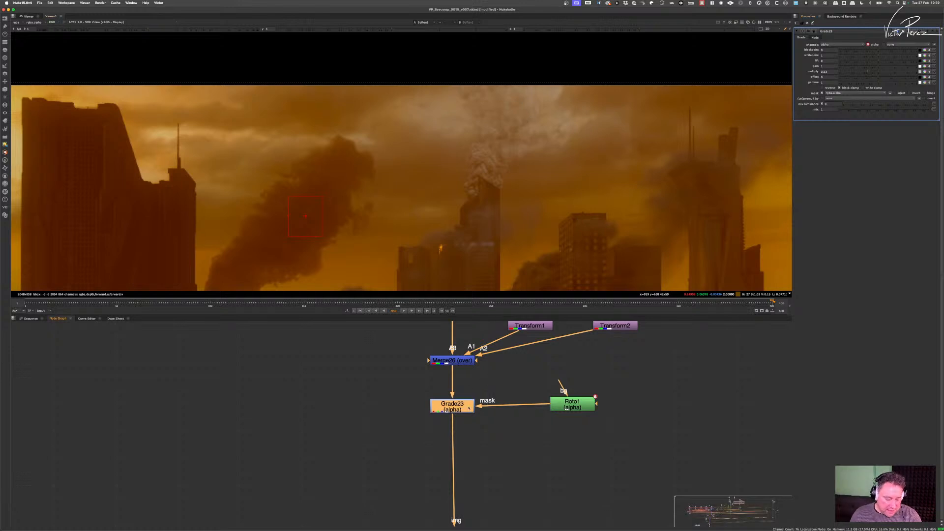
# - Add a second Grade below Grade23, mask it with Roto1 as well, and lower its RGB multiply to about 0.7
pyautogui.press('ctrl')
pyautogui.press('g')
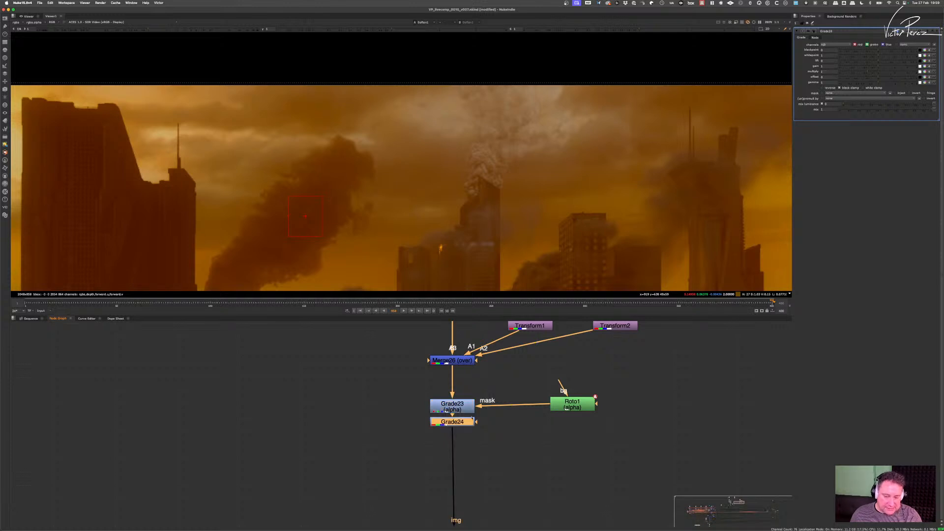
pyautogui.moveTo(467, 427)
pyautogui.mouseDown()
pyautogui.moveTo(468, 437)
pyautogui.moveTo(572, 404)
pyautogui.moveTo(471, 439)
pyautogui.mouseUp()
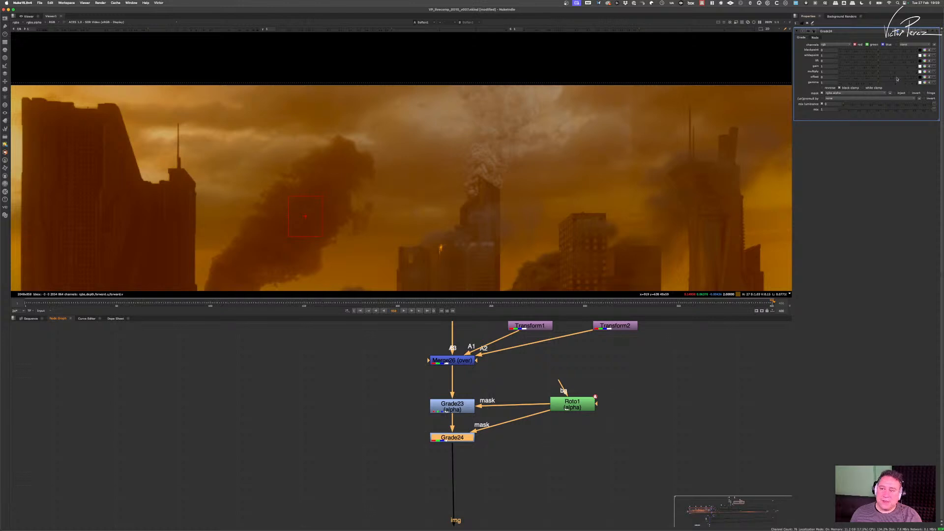
pyautogui.moveTo(878, 72); pyautogui.dragTo(873, 73)
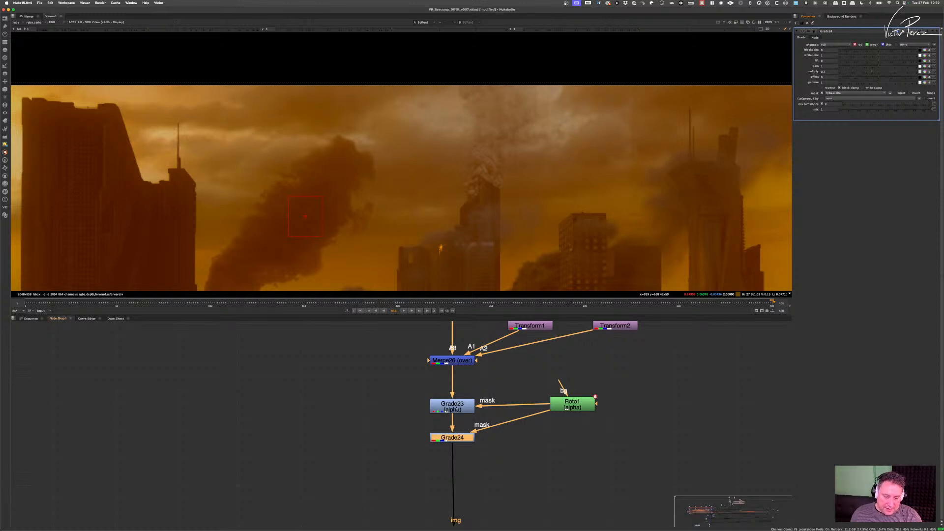
# - Move Grade23 and Grade24 off the main pipe to the right, with Roto1 farther out beside them
pyautogui.moveTo(457, 407); pyautogui.dragTo(457, 412)
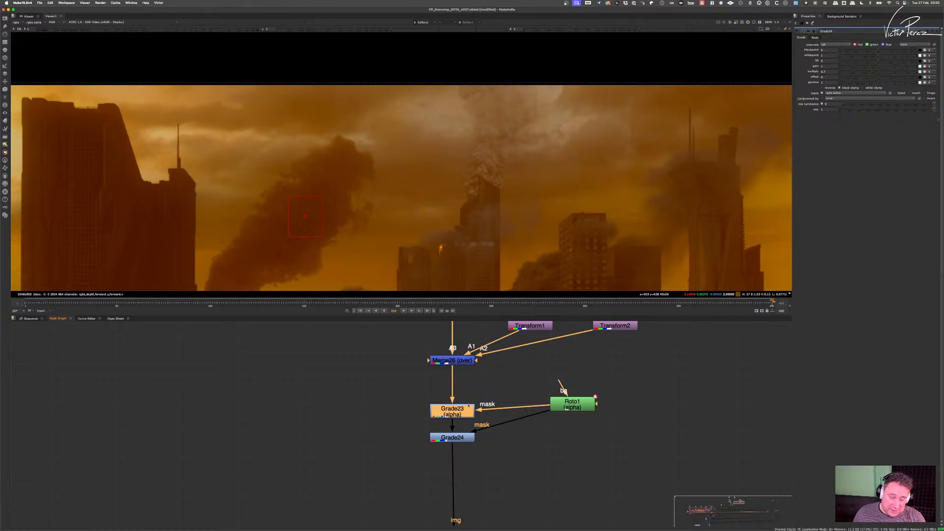
pyautogui.moveTo(627, 364); pyautogui.dragTo(380, 476)
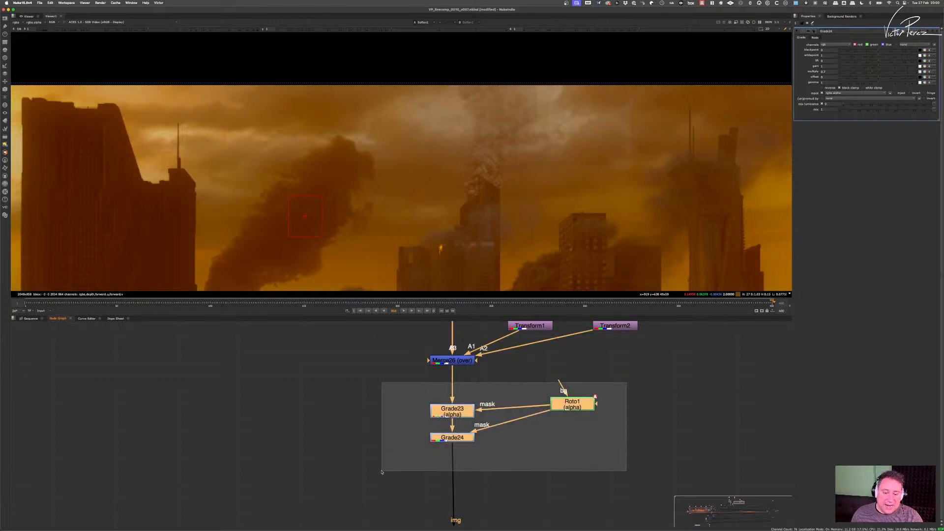
pyautogui.moveTo(466, 437); pyautogui.dragTo(531, 438)
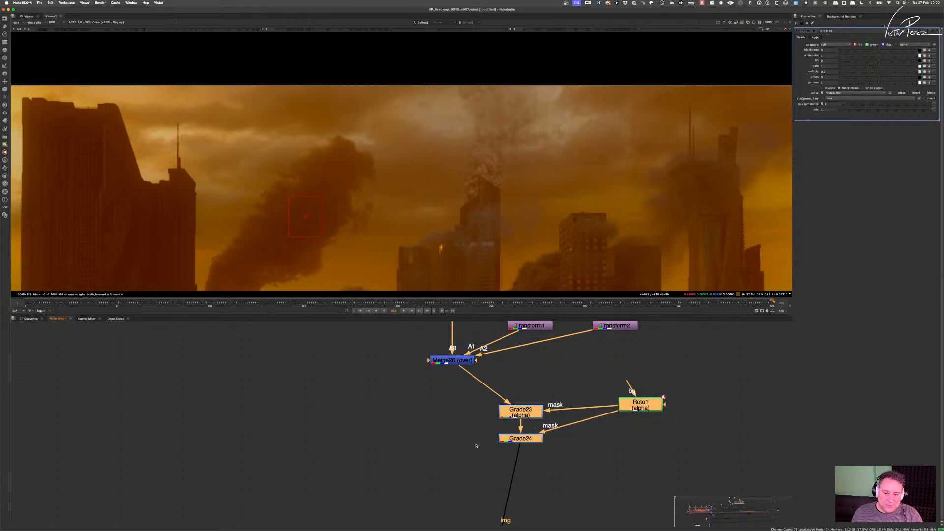
pyautogui.moveTo(529, 415); pyautogui.dragTo(469, 419)
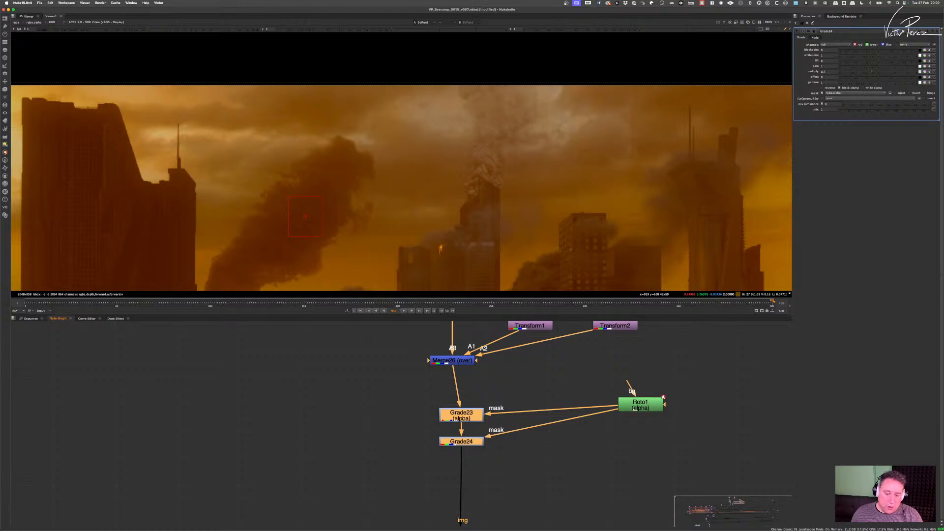
pyautogui.moveTo(463, 418); pyautogui.dragTo(547, 412)
pyautogui.click(451, 430)
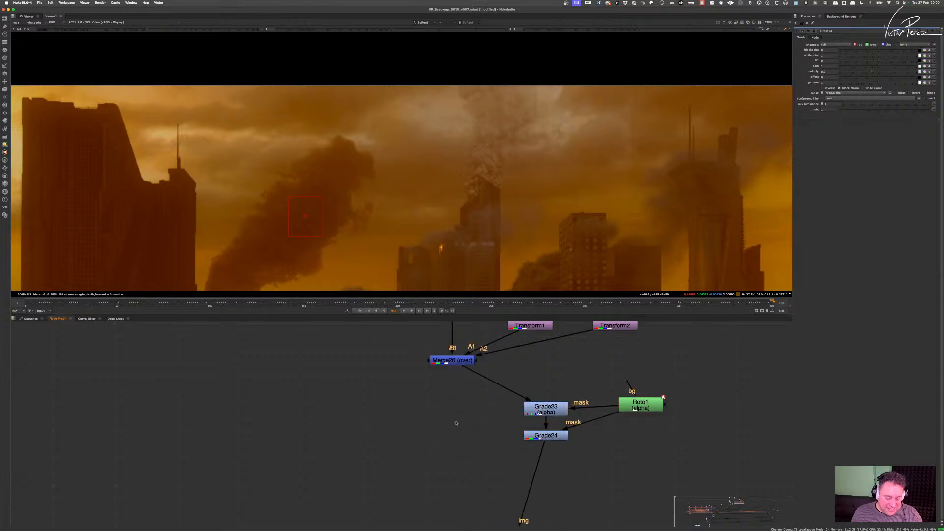
# - Add a Keymix node and connect its B input to Merge26, its A input to Grade24 and its mask to Roto1
pyautogui.press('Tab')
pyautogui.write('key')
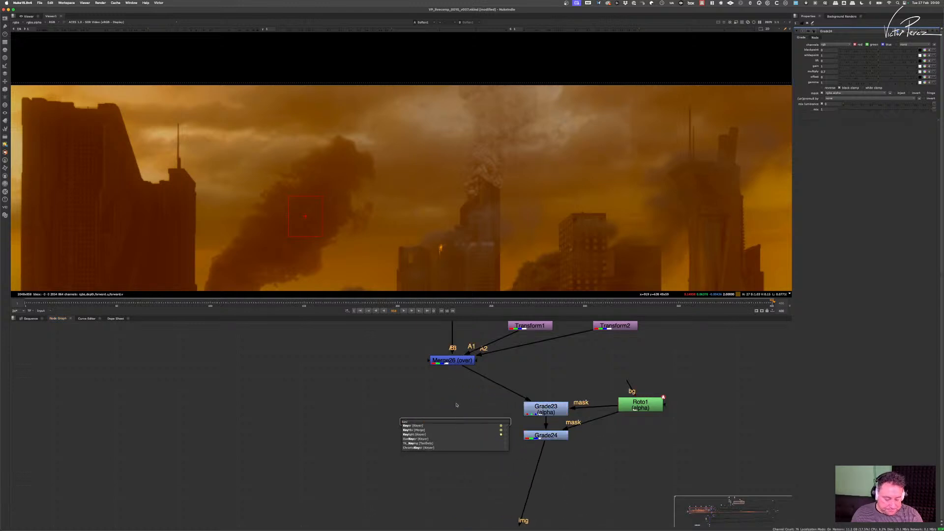
pyautogui.click(418, 431)
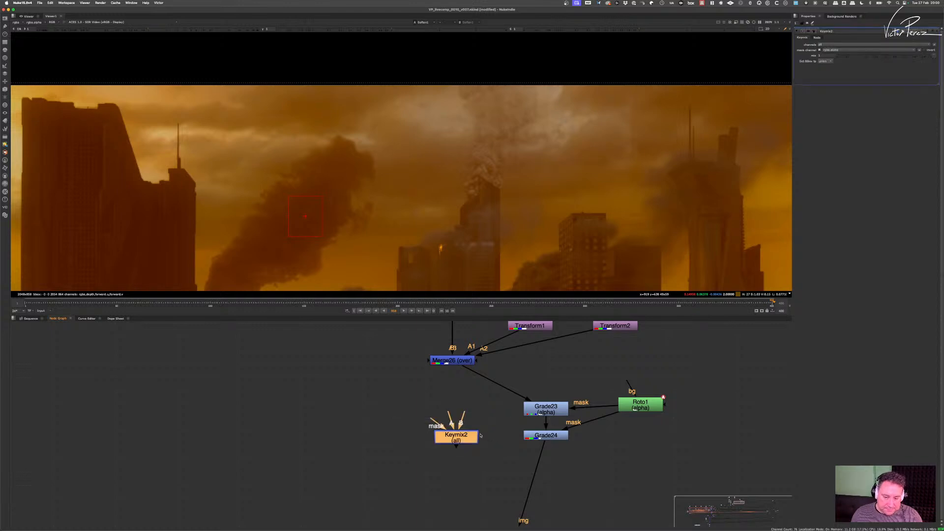
pyautogui.moveTo(463, 432); pyautogui.dragTo(435, 464)
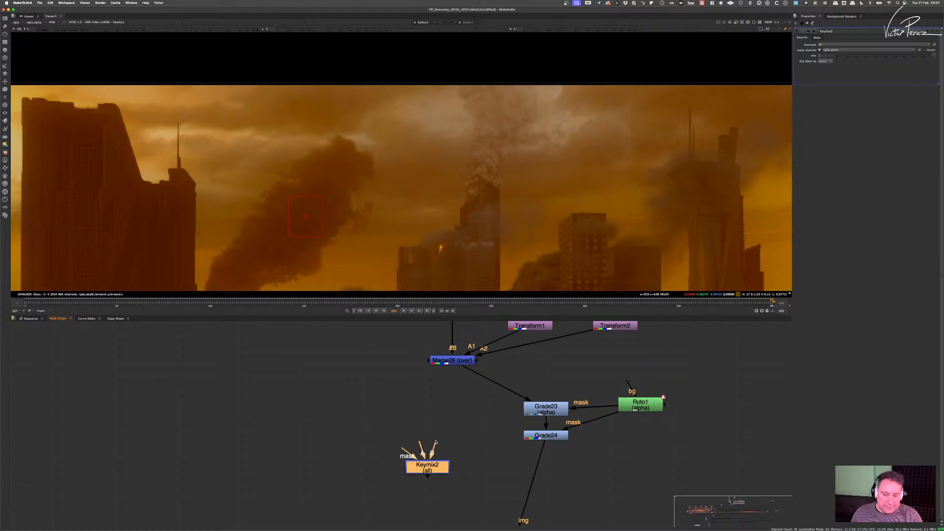
pyautogui.moveTo(435, 443); pyautogui.dragTo(451, 362)
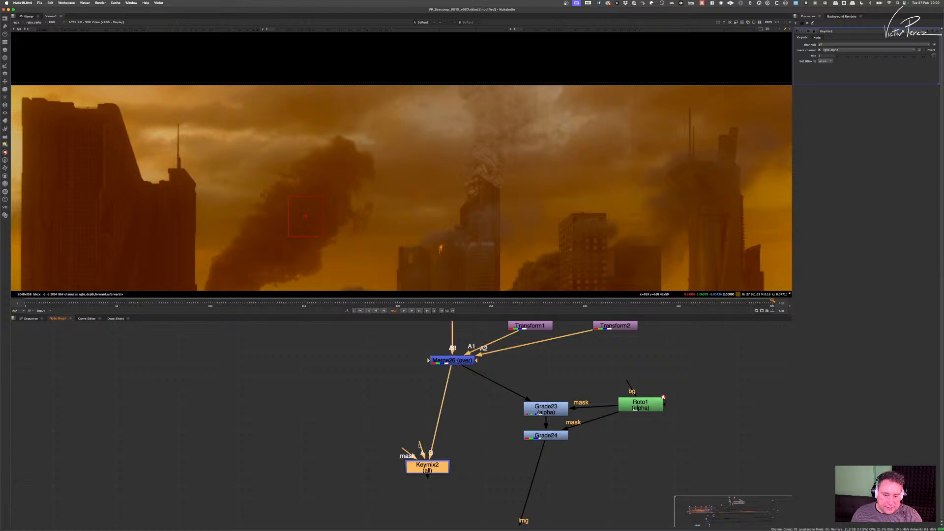
pyautogui.moveTo(419, 446); pyautogui.dragTo(541, 441)
pyautogui.moveTo(415, 455); pyautogui.dragTo(637, 405)
# - Bring both Grade nodes closer to Merge26, feed the downstream pipe from Keymix2 instead of Grade24, and align Keymix2 beneath Merge26
pyautogui.moveTo(578, 398); pyautogui.dragTo(522, 443)
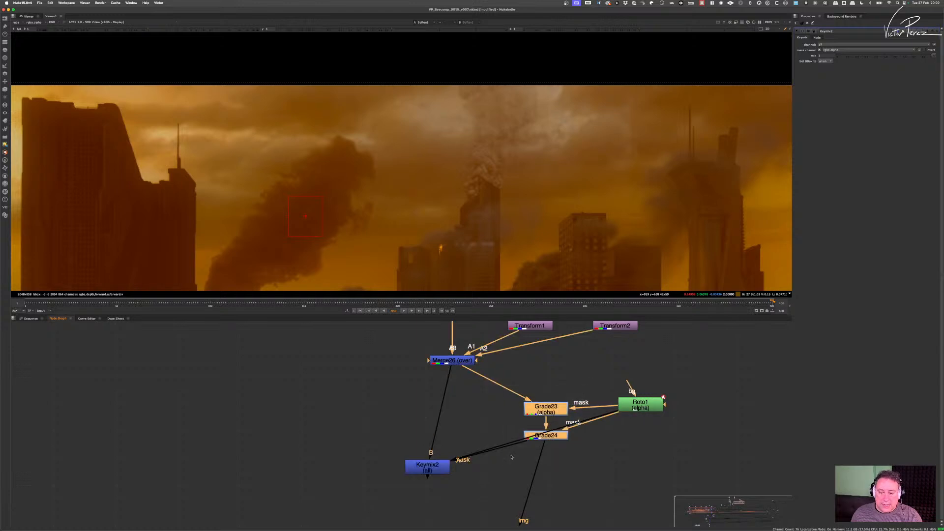
pyautogui.moveTo(546, 410); pyautogui.dragTo(492, 386)
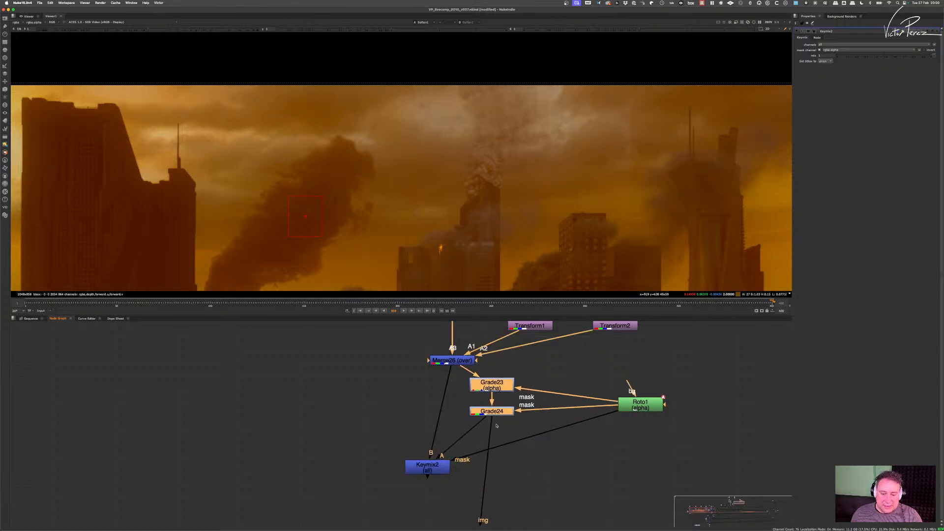
pyautogui.moveTo(490, 429); pyautogui.dragTo(439, 467)
pyautogui.moveTo(439, 467); pyautogui.dragTo(464, 469)
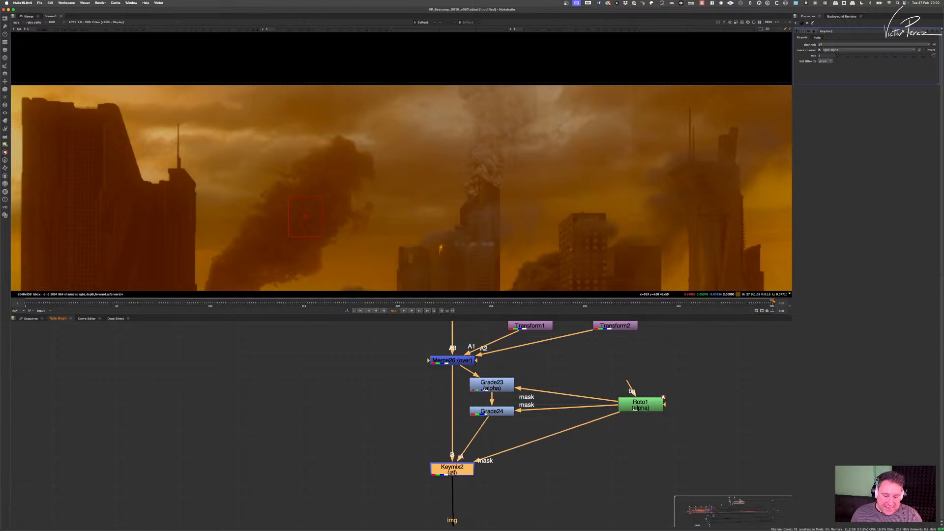
# - Disconnect the masks of Grade23 and Grade24, and move Roto1 to the left of Keymix2 as its mask only
pyautogui.moveTo(538, 362); pyautogui.dragTo(468, 424)
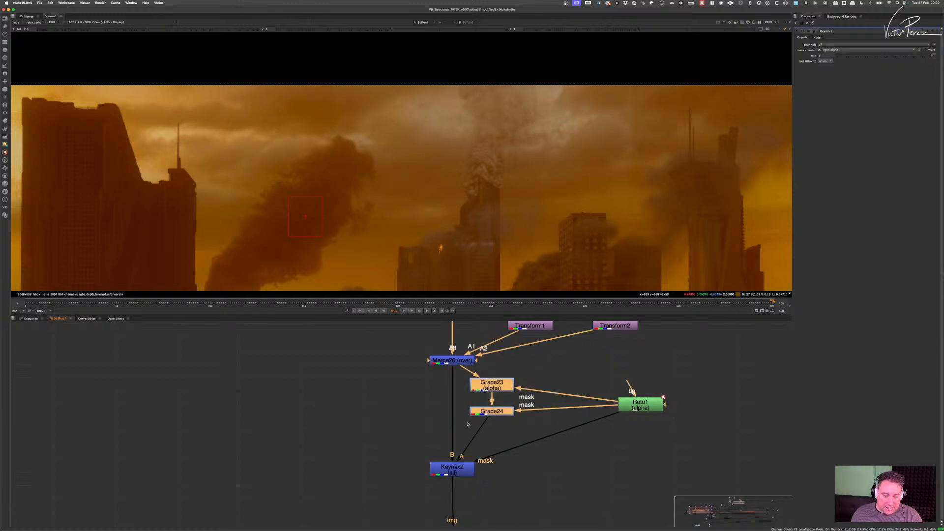
pyautogui.moveTo(521, 410); pyautogui.dragTo(512, 389)
pyautogui.moveTo(634, 408); pyautogui.dragTo(360, 473)
pyautogui.moveTo(564, 370); pyautogui.dragTo(491, 420)
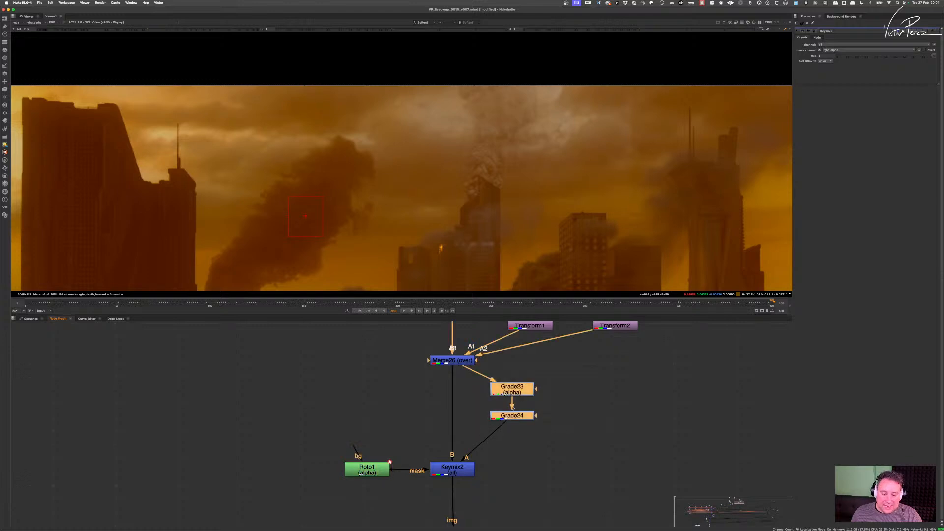
pyautogui.moveTo(522, 393); pyautogui.dragTo(525, 401)
pyautogui.moveTo(379, 470); pyautogui.dragTo(364, 465)
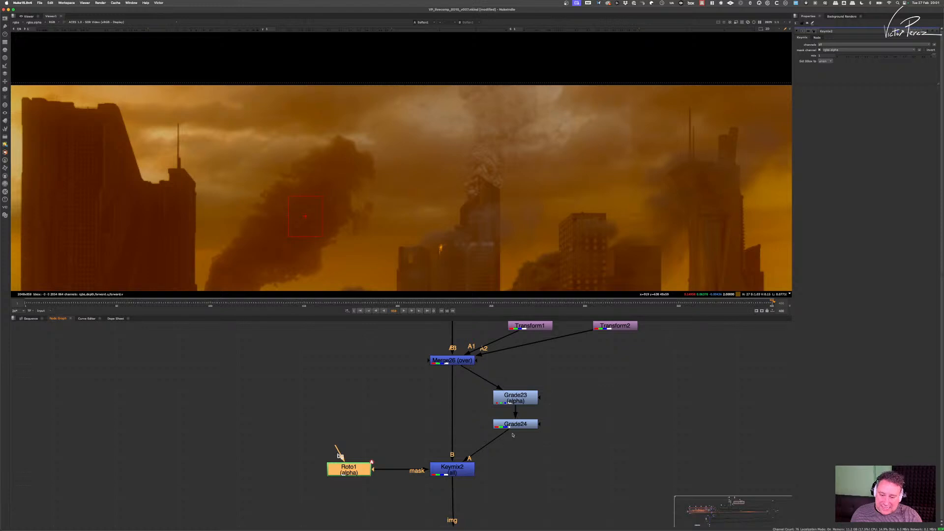
pyautogui.moveTo(517, 424); pyautogui.dragTo(518, 421)
pyautogui.press('c')
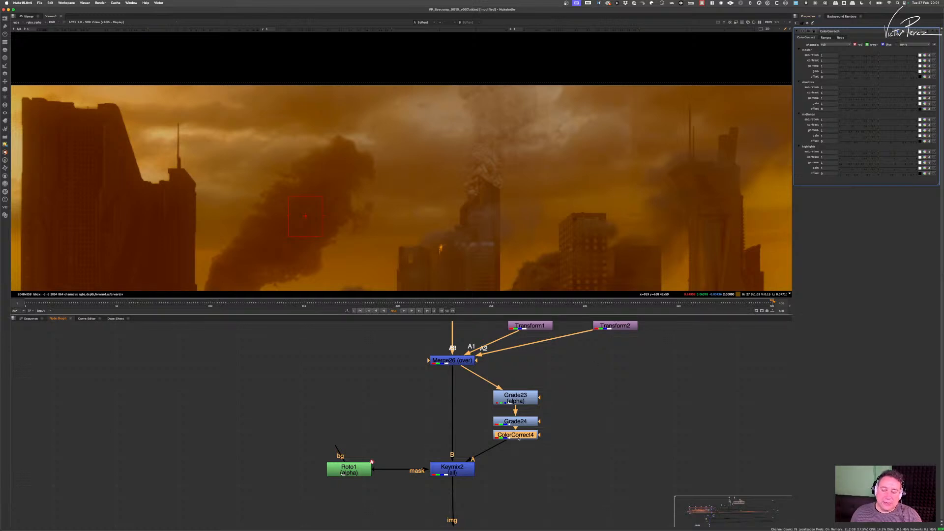
pyautogui.press('Delete')
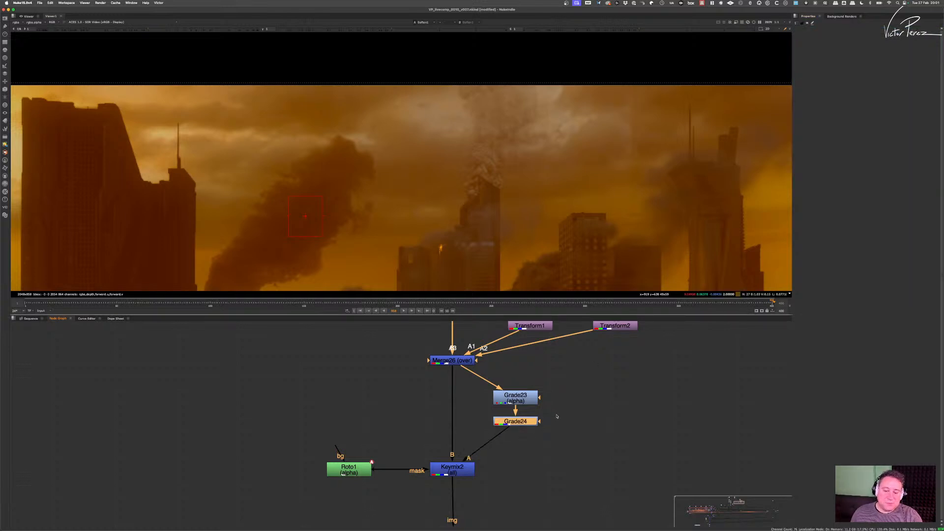
pyautogui.moveTo(540, 421); pyautogui.dragTo(671, 408)
pyautogui.moveTo(541, 397); pyautogui.dragTo(603, 388)
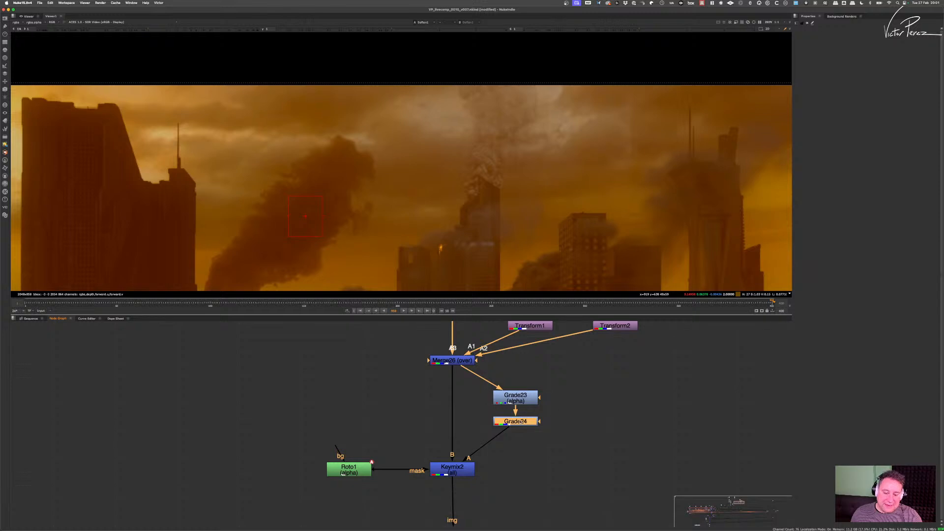
# - Lower Grade23 and Grade24 in their side branch, closer to Keymix2
pyautogui.moveTo(521, 421); pyautogui.dragTo(520, 434)
pyautogui.moveTo(512, 397); pyautogui.dragTo(512, 410)
pyautogui.click(506, 387)
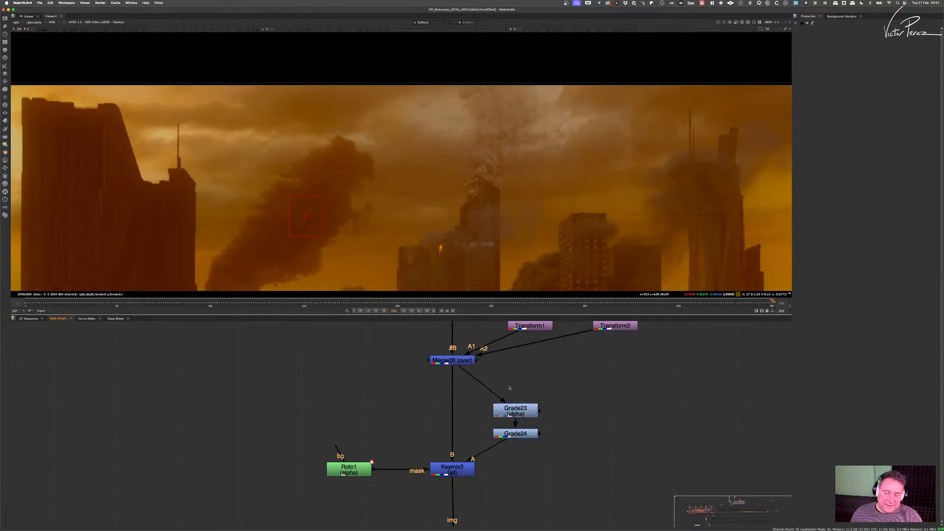
# - View Grade23's alpha output and reduce its multiply to 0
pyautogui.click(516, 408)
pyautogui.press('1')
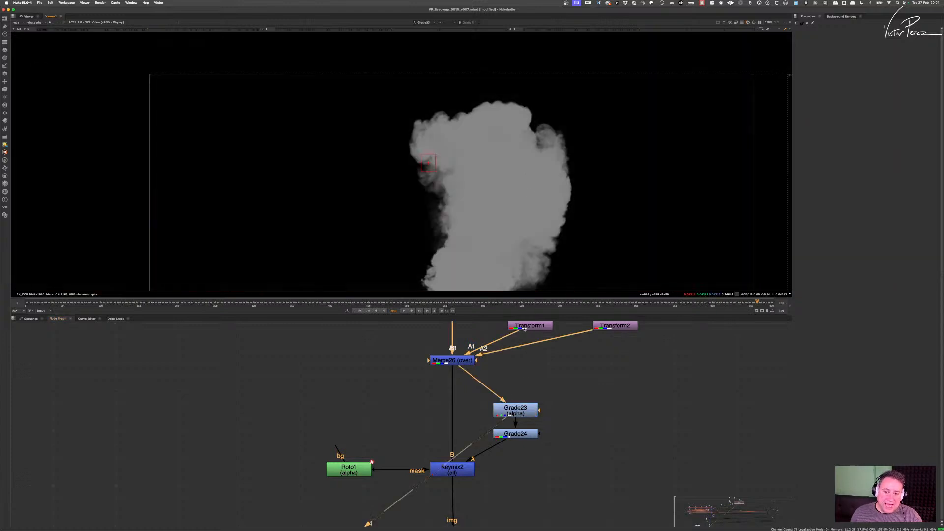
pyautogui.doubleClick(521, 409)
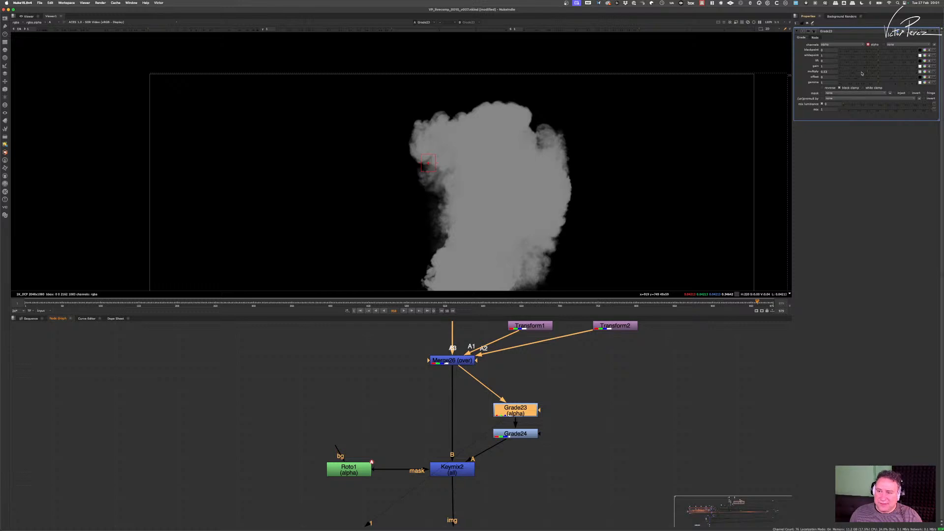
pyautogui.moveTo(862, 72); pyautogui.dragTo(729, 82)
pyautogui.scroll(-5, 551, 180)
pyautogui.moveTo(526, 193); pyautogui.dragTo(540, 153, button='middle')
pyautogui.scroll(3, 540, 154)
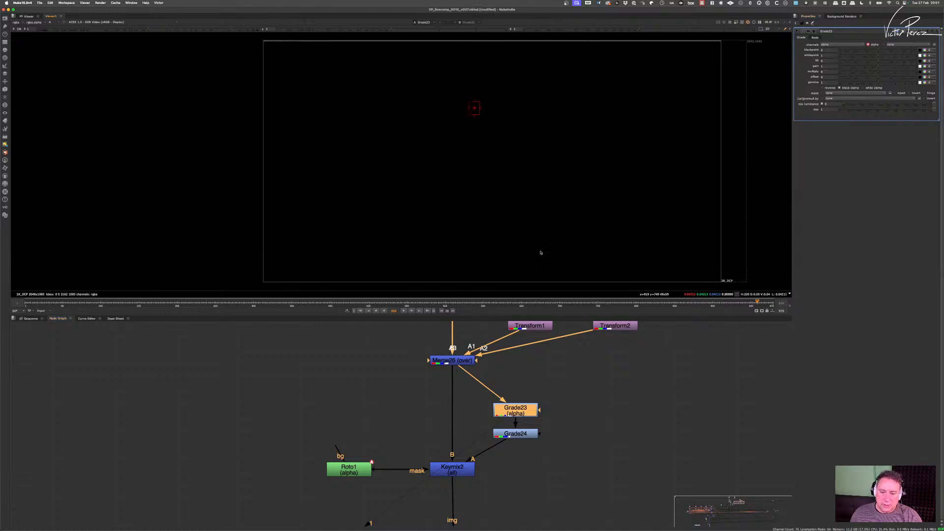
# - View Keymix2's output and compare the smoke plume's alpha channel with its colour image
pyautogui.keyDown('shift'); pyautogui.keyDown('super'); pyautogui.click(454, 477); pyautogui.keyUp('super'); pyautogui.keyUp('shift')
pyautogui.scroll(2, 517, 171)
pyautogui.press('a')
pyautogui.press('a')
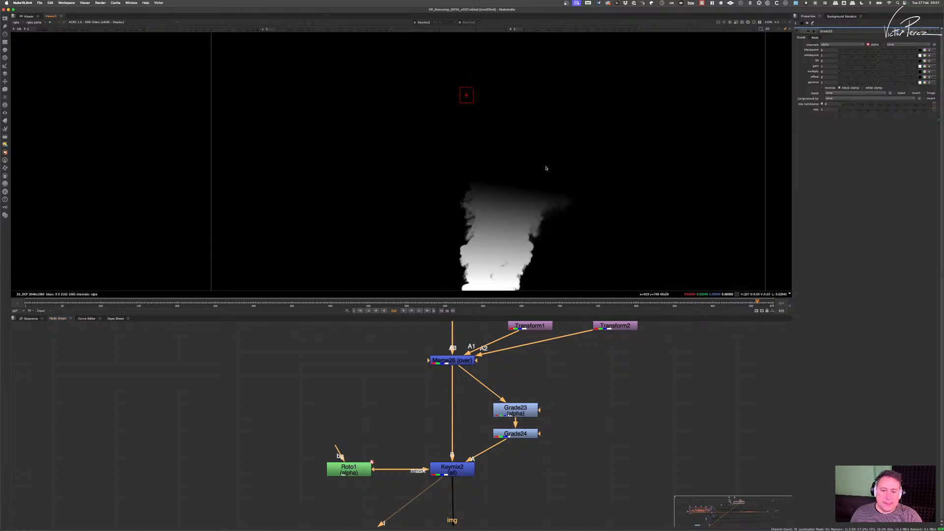
pyautogui.press('a')
pyautogui.press('a')
pyautogui.press('a')
pyautogui.press('a')
pyautogui.press('a')
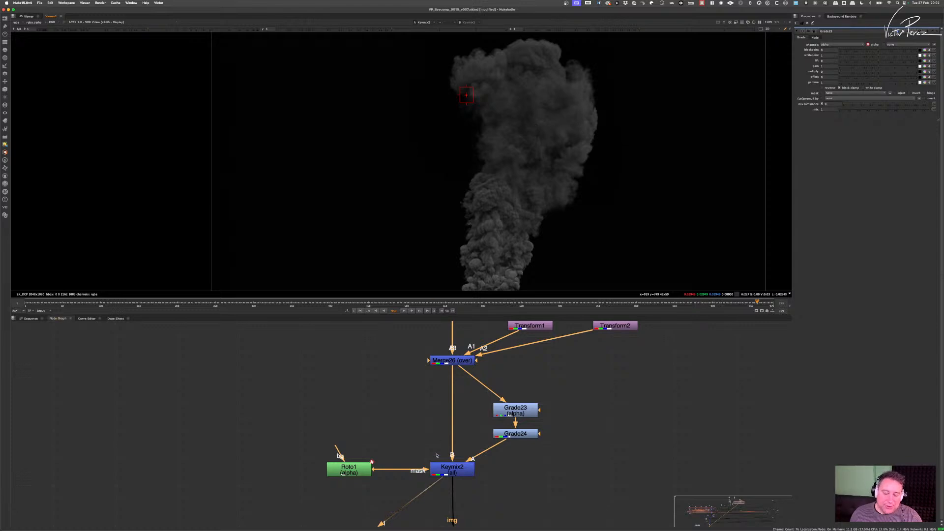
# - Move Grade23 up in the side branch to leave more space above Grade24
pyautogui.moveTo(436, 456); pyautogui.dragTo(486, 487)
pyautogui.click(479, 482)
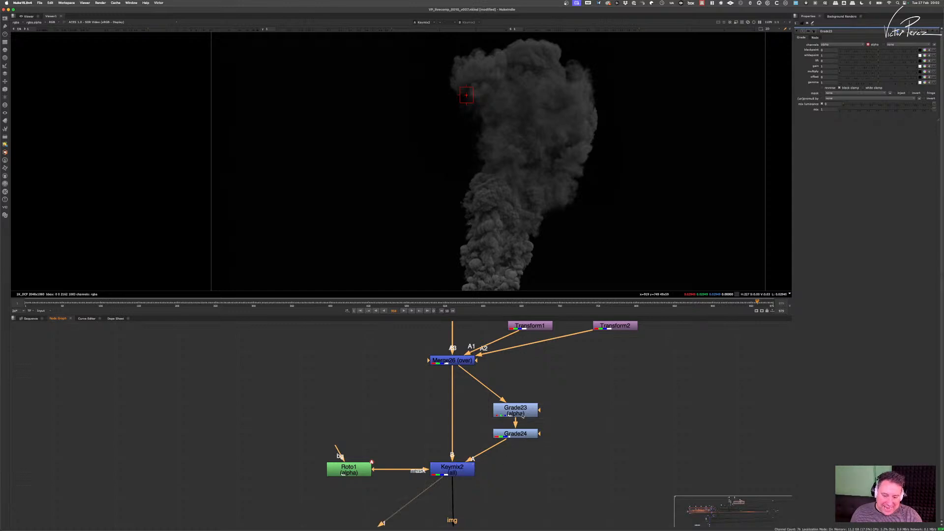
pyautogui.click(523, 416)
pyautogui.moveTo(521, 414); pyautogui.dragTo(521, 403)
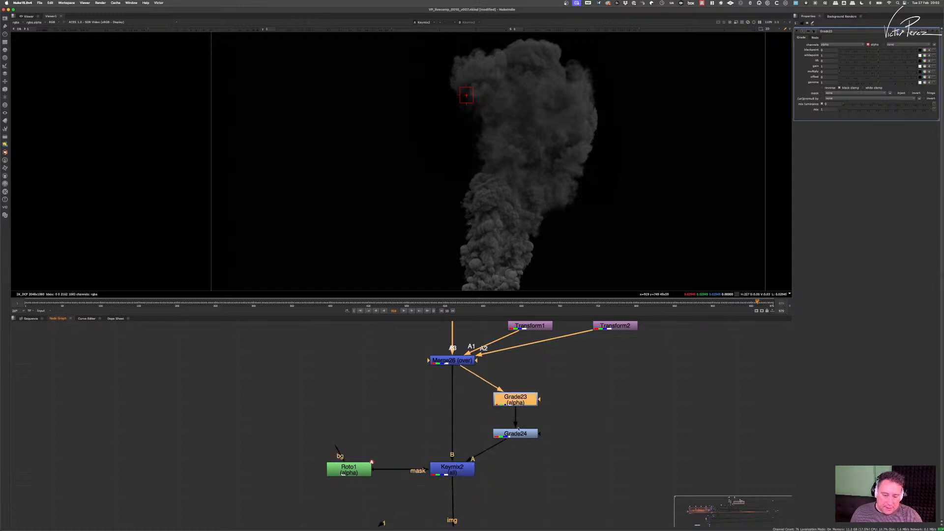
# - Move Grade24 slightly up in the side branch and view the final composite's output
pyautogui.moveTo(517, 440); pyautogui.dragTo(516, 436)
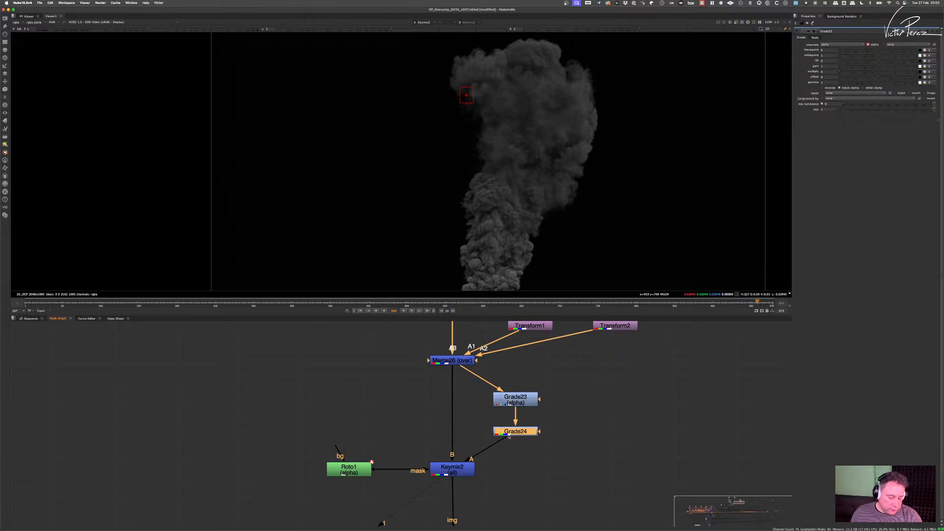
pyautogui.click(438, 468)
pyautogui.scroll(-5, 368, 461)
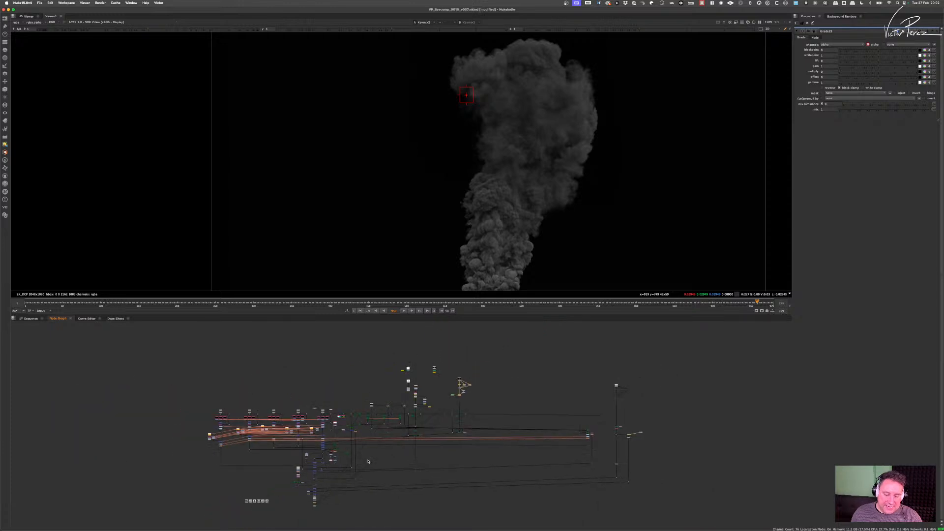
pyautogui.scroll(8, 368, 461)
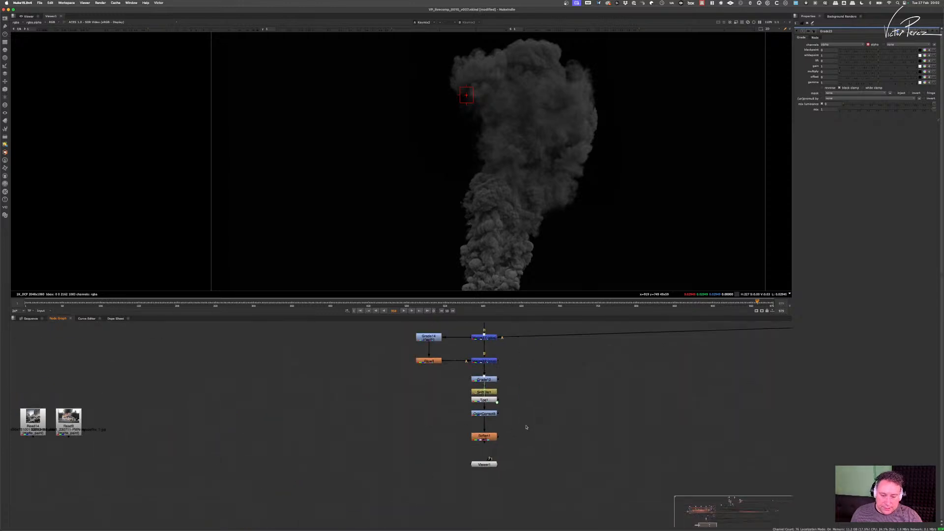
pyautogui.moveTo(561, 419); pyautogui.dragTo(447, 460)
pyautogui.press('1')
pyautogui.scroll(-1, 611, 393)
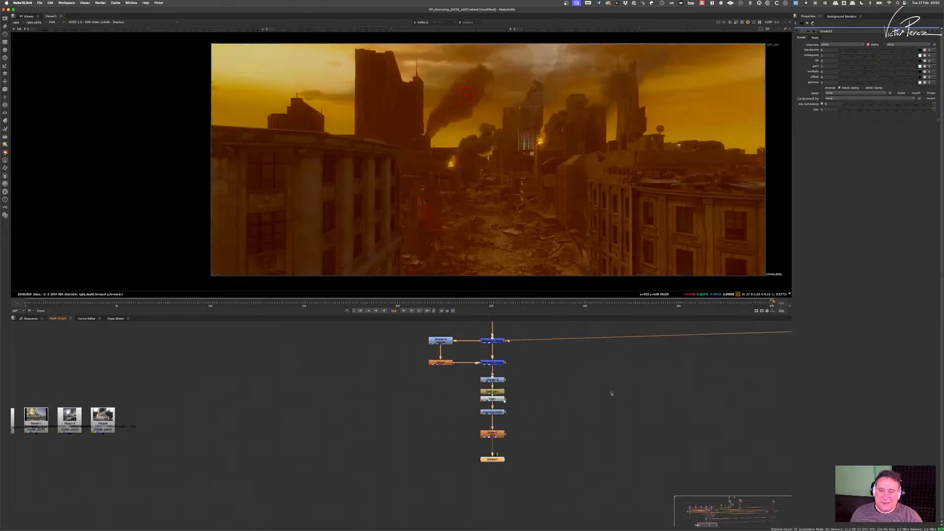
# - Reset Grade23's multiply to 1 and move the node down closer to Grade24
pyautogui.scroll(-3, 611, 393)
pyautogui.scroll(5, 537, 60)
pyautogui.moveTo(537, 60); pyautogui.dragTo(499, 115, button='middle')
pyautogui.scroll(-6, 622, 385)
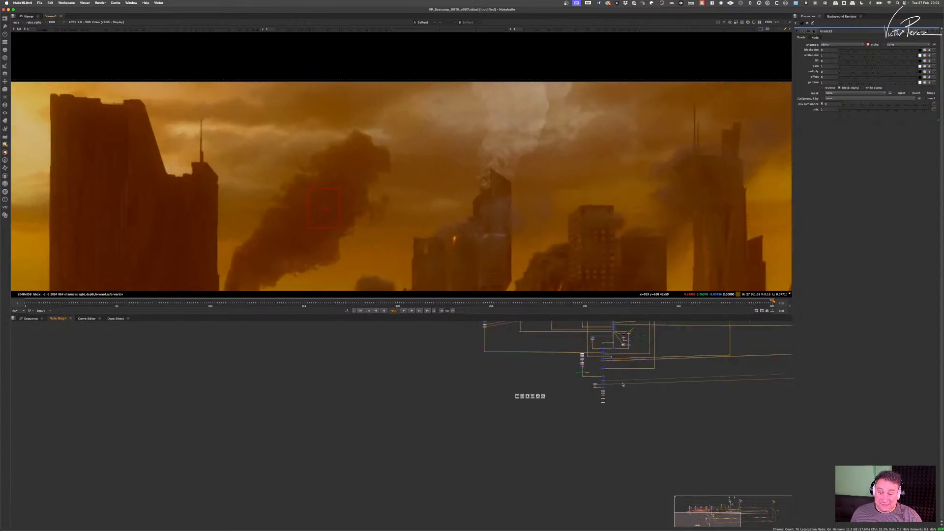
pyautogui.scroll(10, 623, 385)
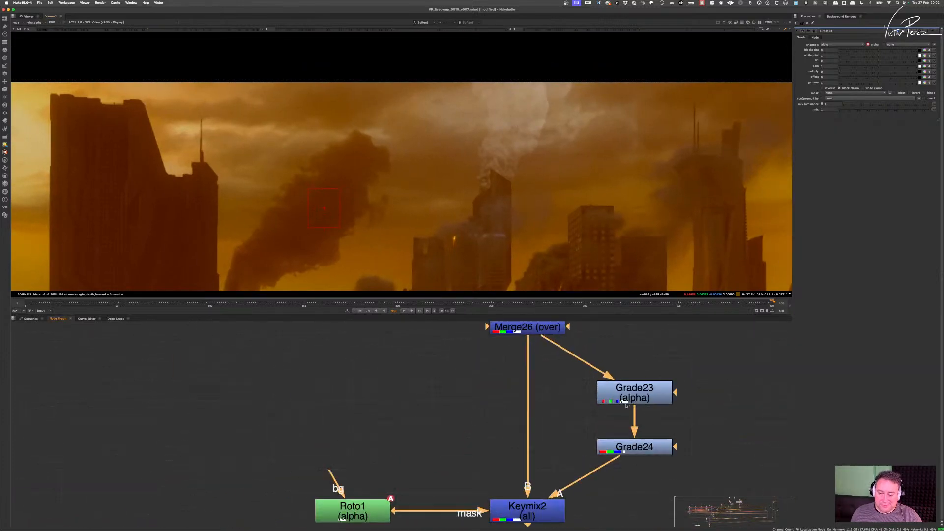
pyautogui.click(637, 400)
pyautogui.keyDown('super'); pyautogui.click(883, 73); pyautogui.keyUp('super')
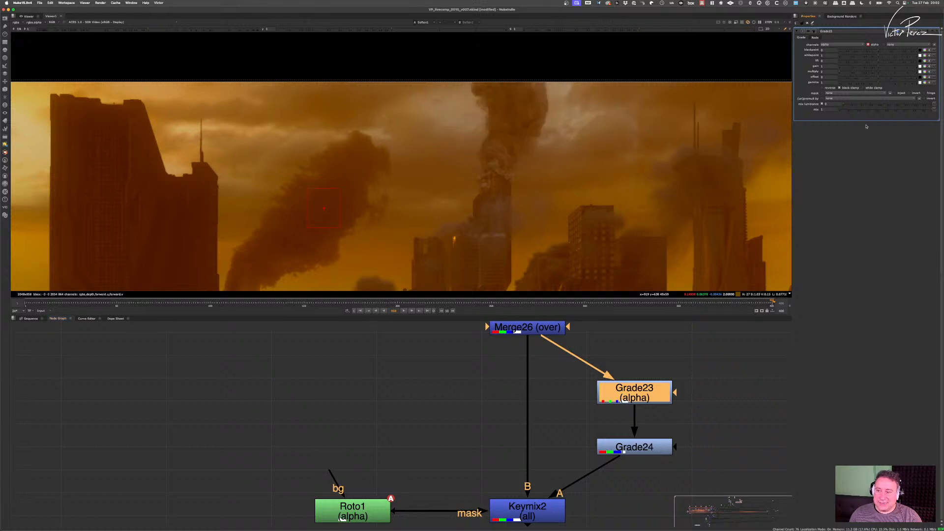
pyautogui.moveTo(650, 367); pyautogui.dragTo(635, 402, button='middle')
pyautogui.moveTo(620, 433); pyautogui.dragTo(620, 444)
# - Insert a ColorCorrect between Merge26 and Grade23 and limit it to the alpha channel
pyautogui.click(622, 397)
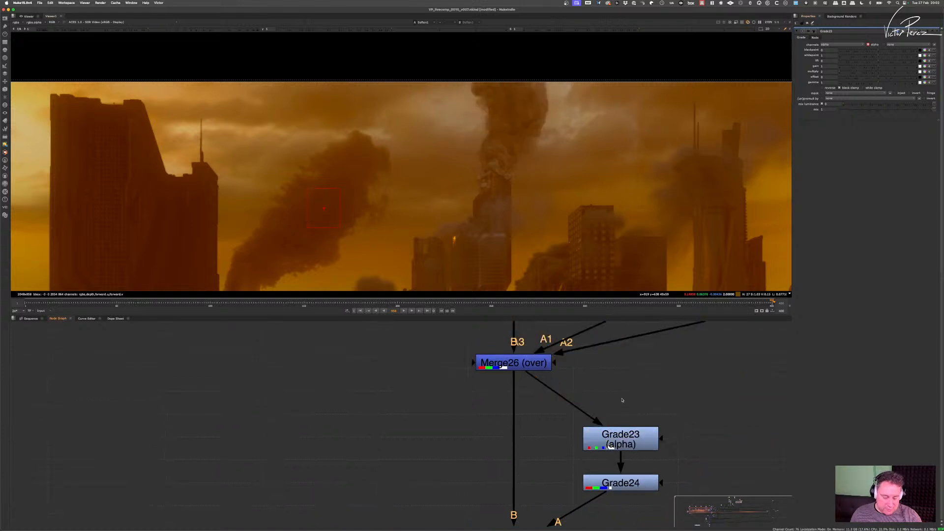
pyautogui.press('c')
pyautogui.moveTo(621, 396)
pyautogui.mouseDown()
pyautogui.moveTo(582, 403)
pyautogui.moveTo(626, 399)
pyautogui.mouseUp()
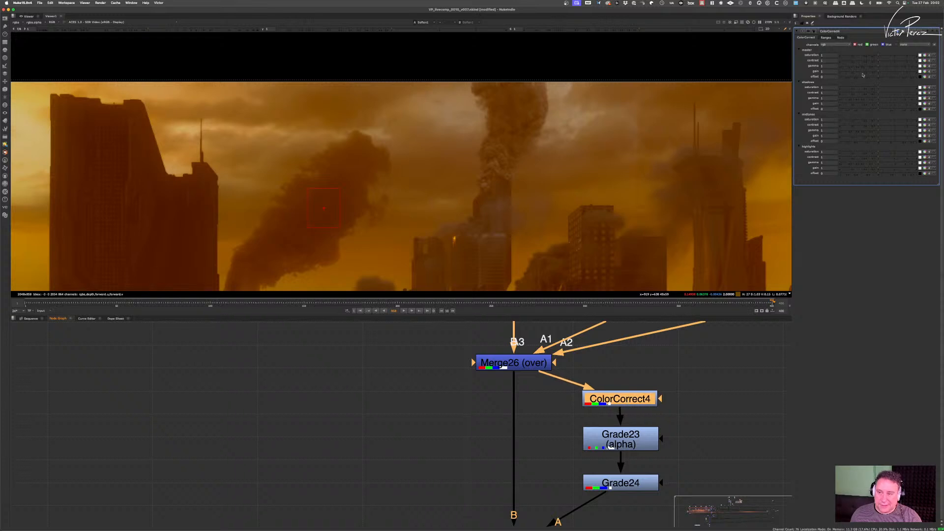
pyautogui.click(842, 45)
pyautogui.click(845, 69)
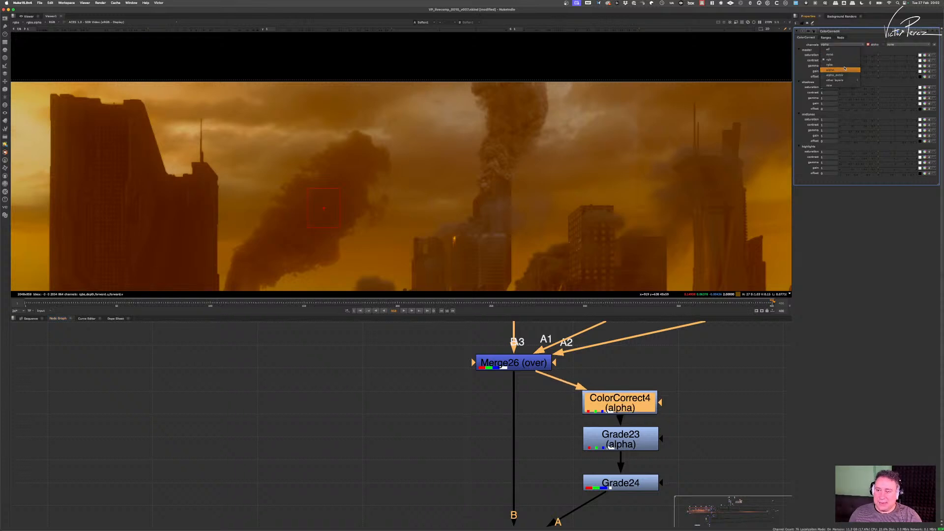
# - Try lowering the ColorCorrect's master contrast on the smoke's alpha, and delete the node after checking its output
pyautogui.click(879, 61)
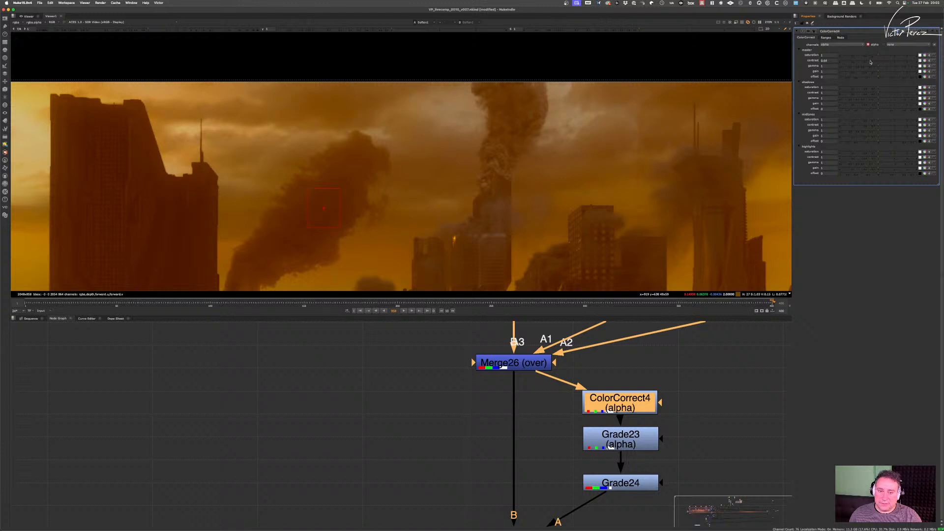
pyautogui.moveTo(871, 62)
pyautogui.mouseDown()
pyautogui.moveTo(854, 63)
pyautogui.moveTo(877, 65)
pyautogui.moveTo(867, 65)
pyautogui.mouseUp()
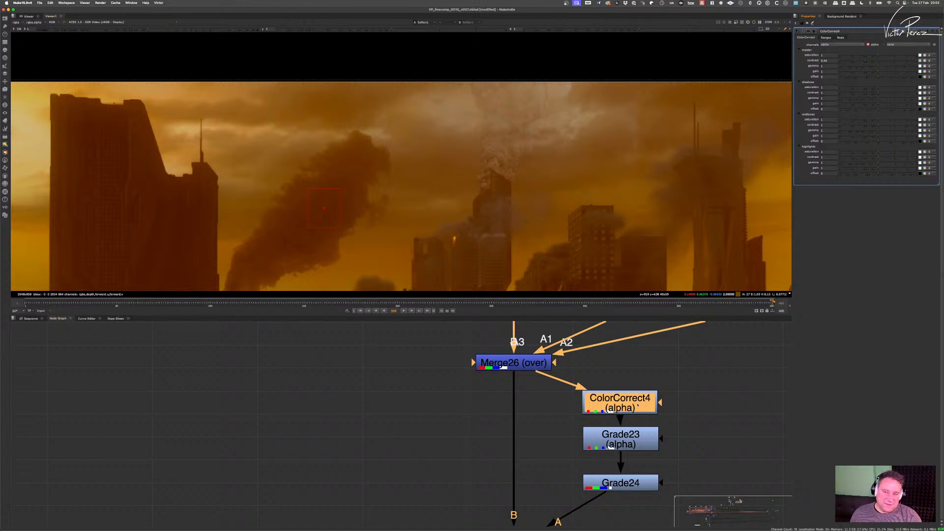
pyautogui.press('1')
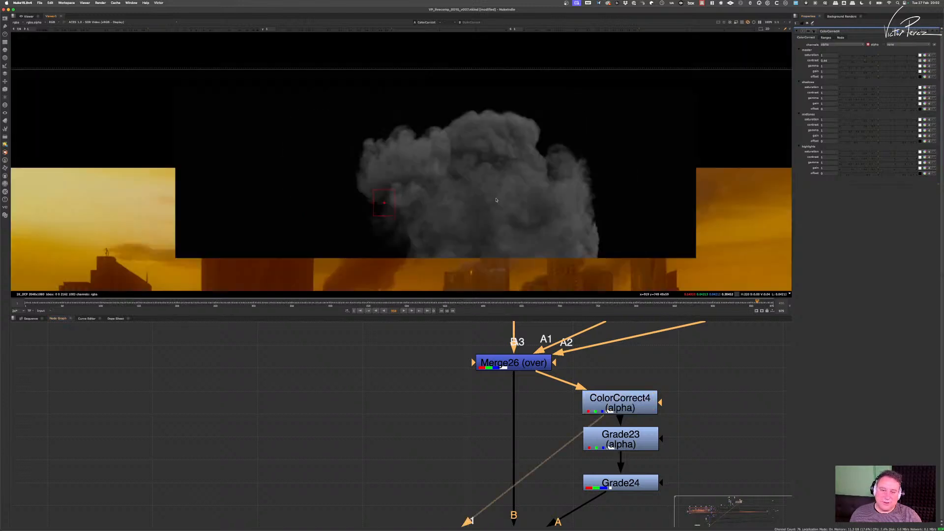
pyautogui.scroll(-4, 527, 191)
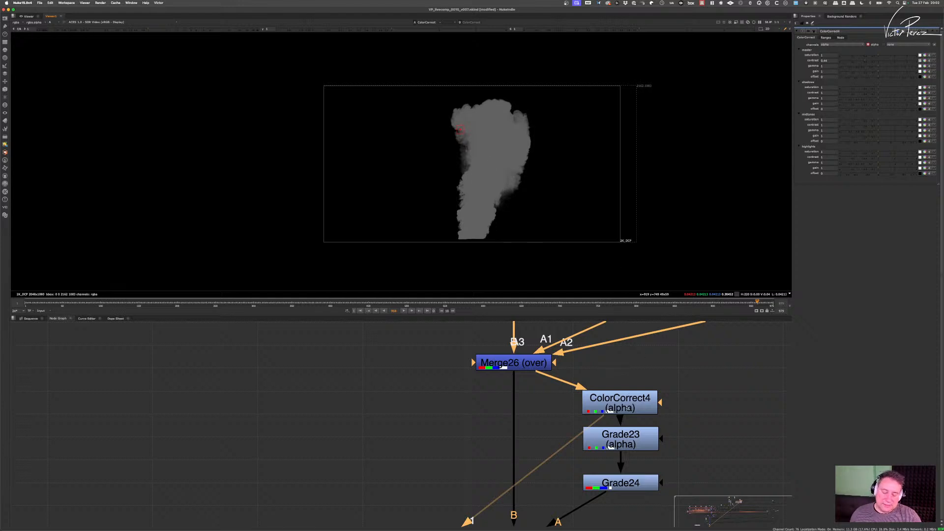
pyautogui.click(623, 407)
pyautogui.press('Delete')
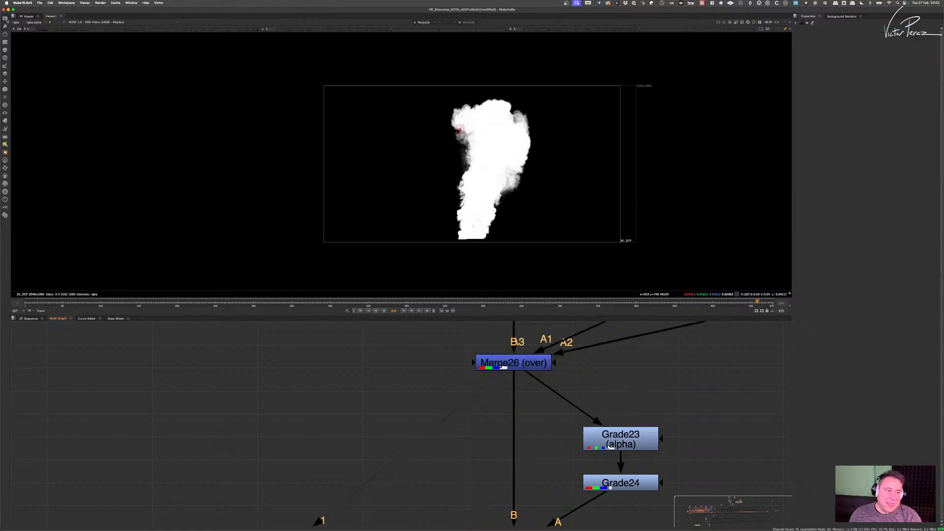
# - Insert a RolloffContrast between Merge26 and Grade23, affecting only the alpha channel
pyautogui.press('Tab')
pyautogui.write('ro')
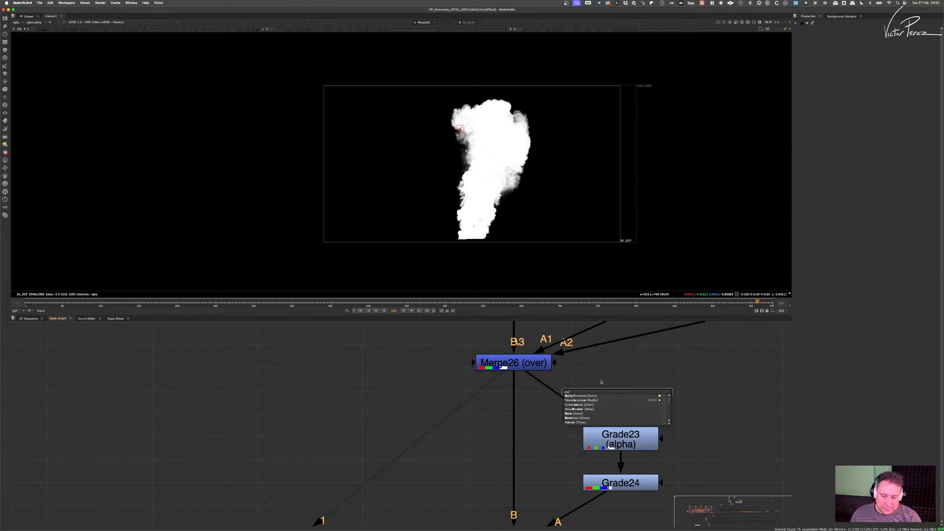
pyautogui.press('Return')
pyautogui.moveTo(574, 405); pyautogui.dragTo(620, 406)
pyautogui.click(849, 44)
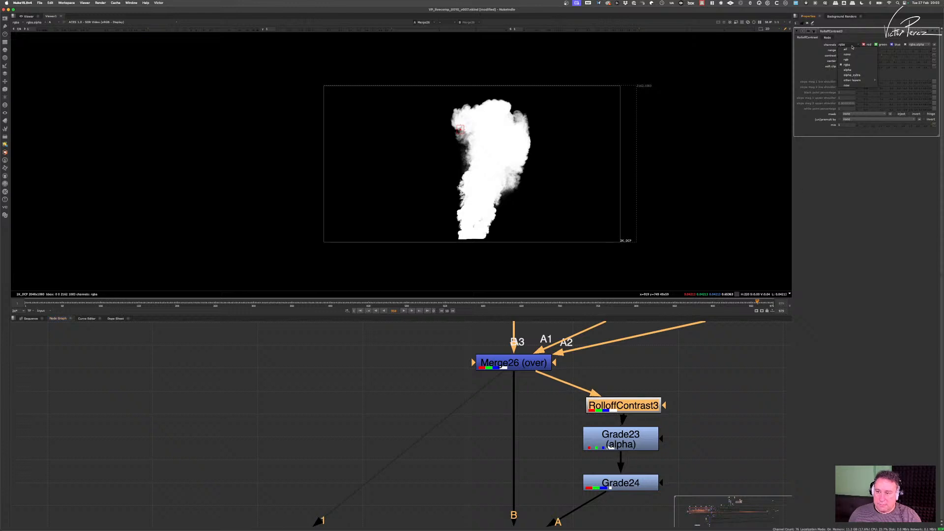
pyautogui.click(847, 70)
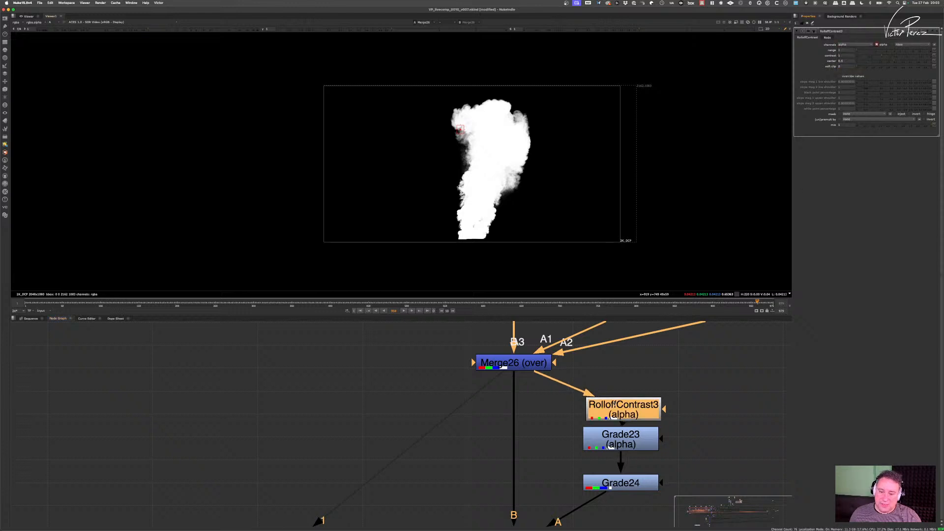
pyautogui.moveTo(615, 404); pyautogui.dragTo(611, 399)
# - Compare the smoke plume's alpha at the outputs of RolloffContrast3 and Keymix2
pyautogui.press('1')
pyautogui.scroll(-5, 616, 413)
pyautogui.moveTo(616, 415); pyautogui.dragTo(613, 372, button='middle')
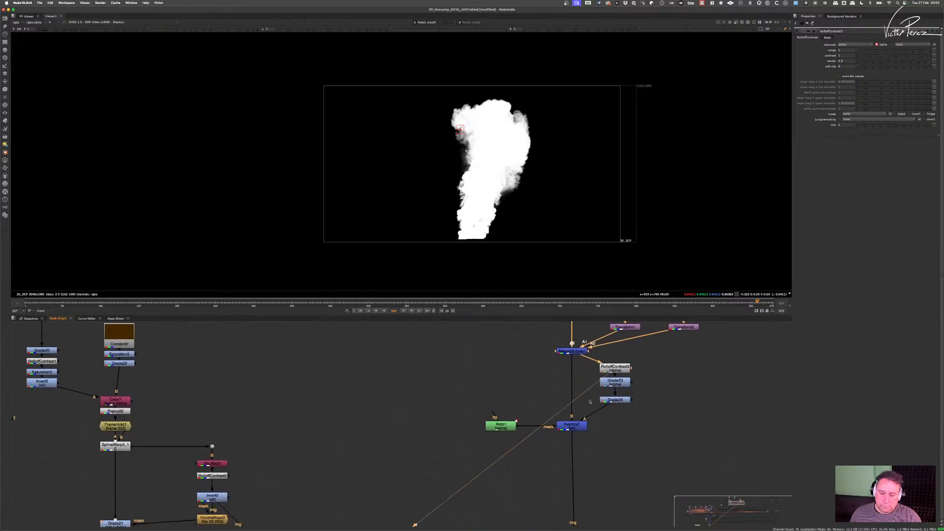
pyautogui.moveTo(542, 406); pyautogui.dragTo(597, 445)
pyautogui.press('1')
# - View the final composite around the central smoke column and lower RolloffContrast3's contrast to 0
pyautogui.scroll(-10, 588, 418)
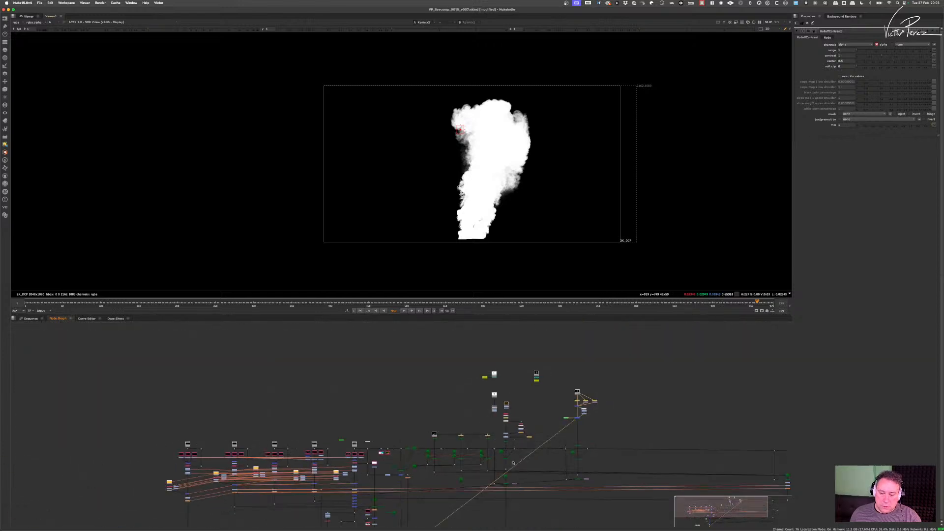
pyautogui.moveTo(586, 473); pyautogui.dragTo(600, 375, button='middle')
pyautogui.scroll(10, 357, 488)
pyautogui.scroll(-1, 392, 471)
pyautogui.click(351, 501)
pyautogui.press('1')
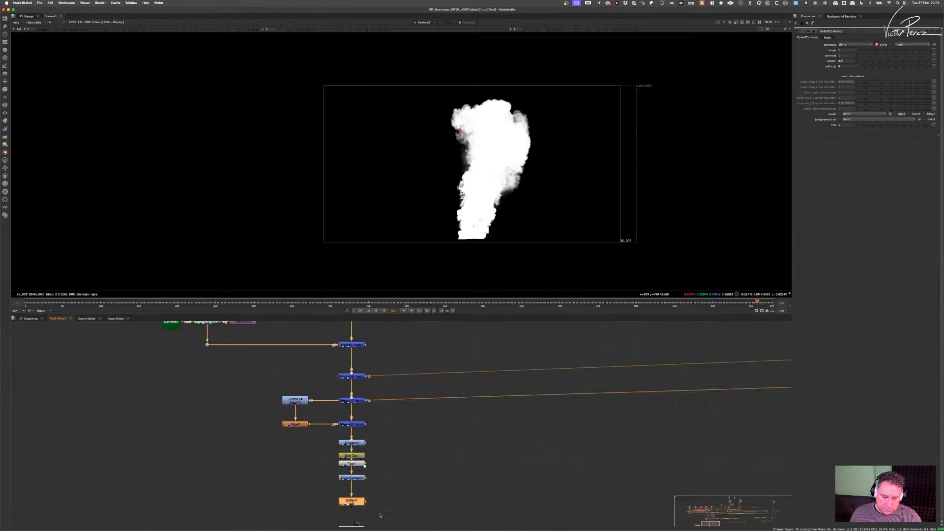
pyautogui.scroll(8, 511, 129)
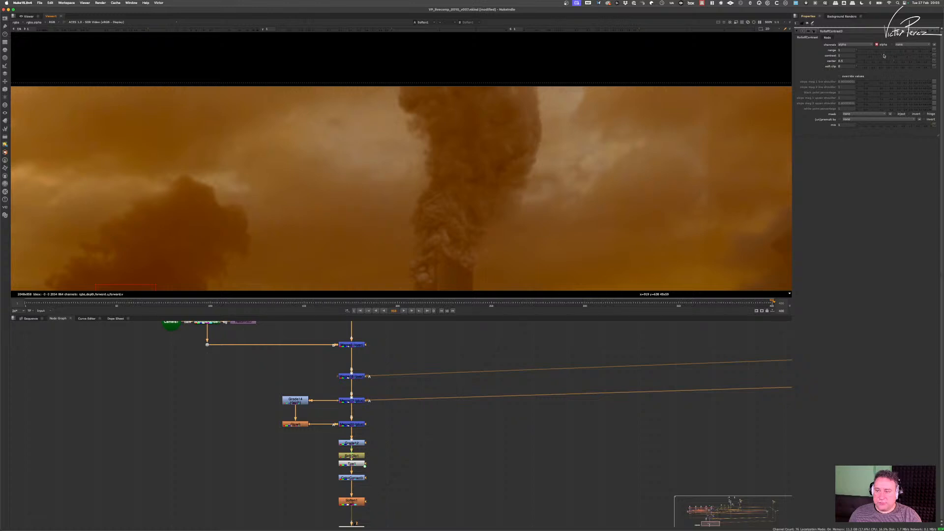
pyautogui.moveTo(884, 56); pyautogui.dragTo(840, 59)
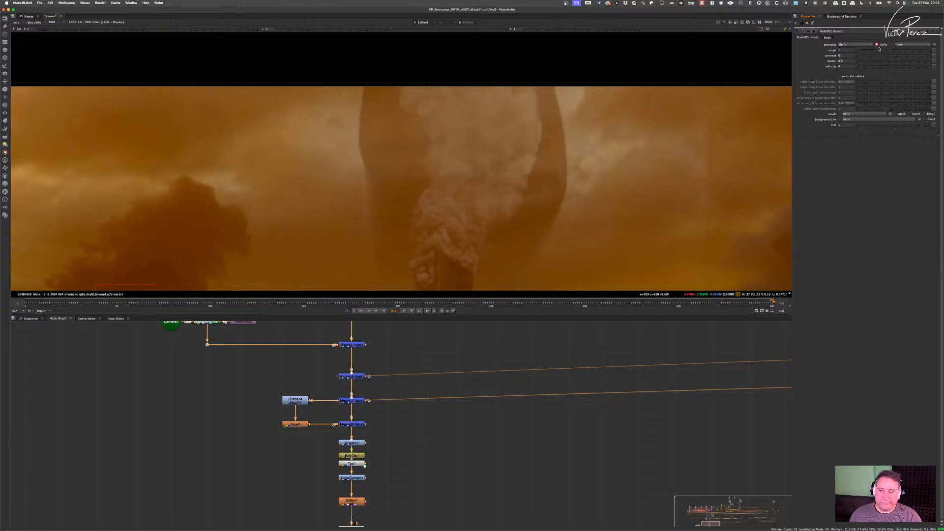
# - View Keymix2's alpha channel, adjust RolloffContrast3's center and raise its soft clip to 1
pyautogui.scroll(-15, 372, 428)
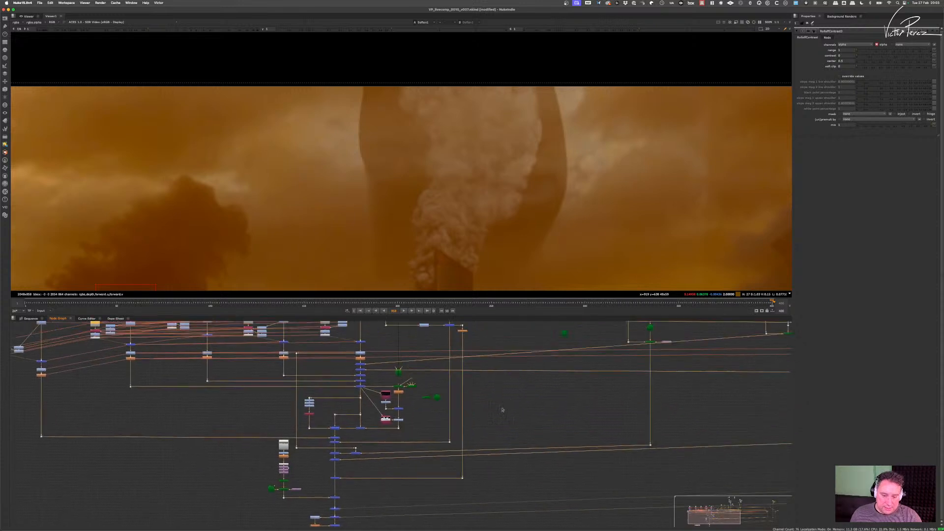
pyautogui.scroll(10, 603, 379)
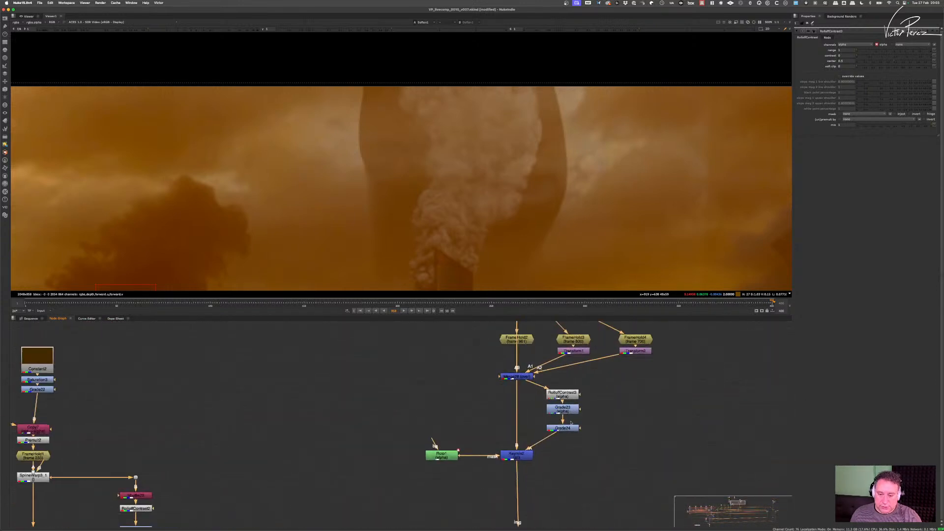
pyautogui.press('1')
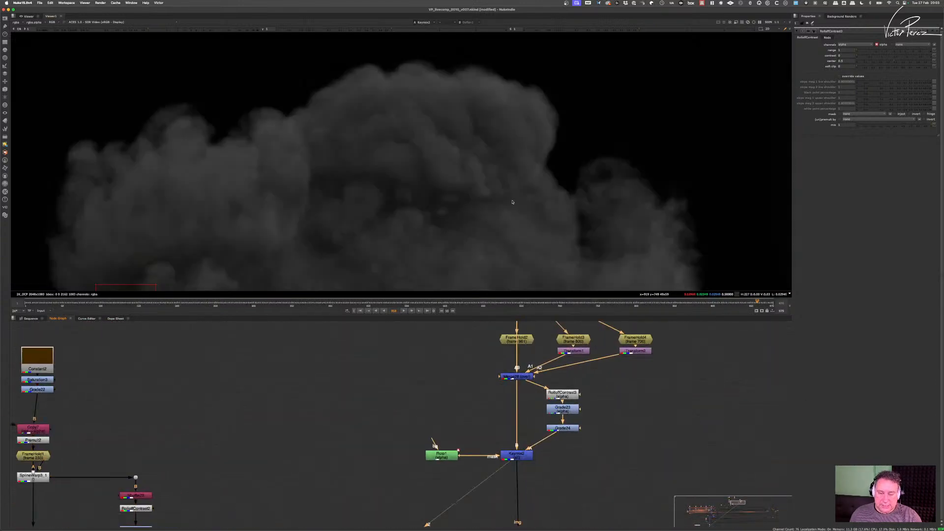
pyautogui.press('a')
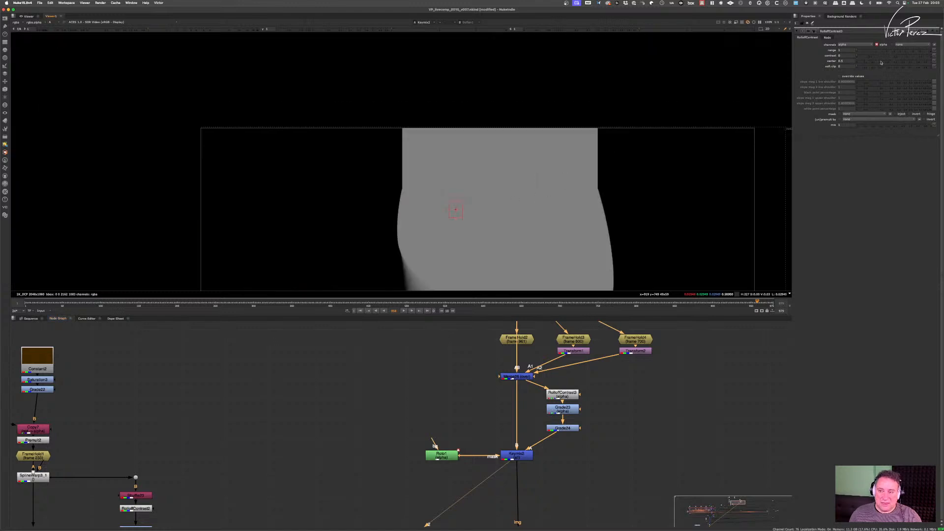
pyautogui.moveTo(894, 63); pyautogui.dragTo(939, 74)
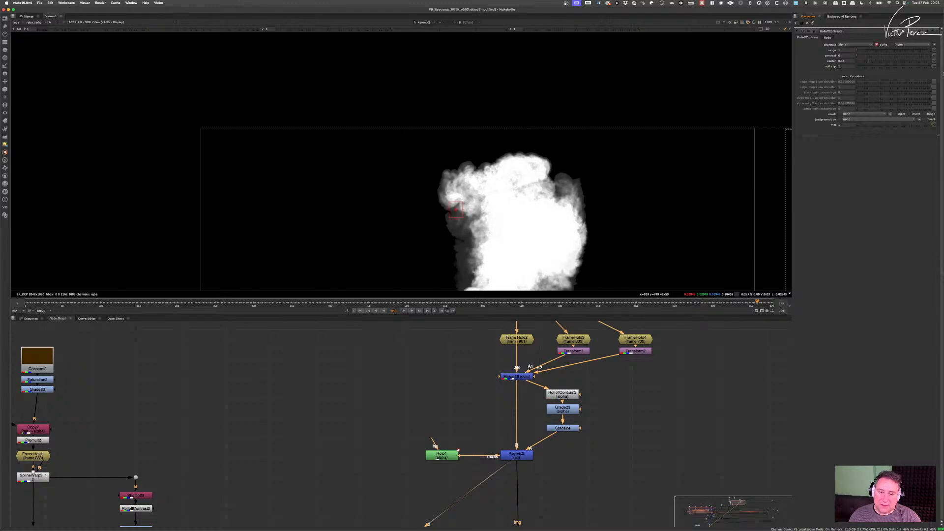
# - Raise RolloffContrast3's center and check the whole smoke plume's alpha
pyautogui.click(871, 61)
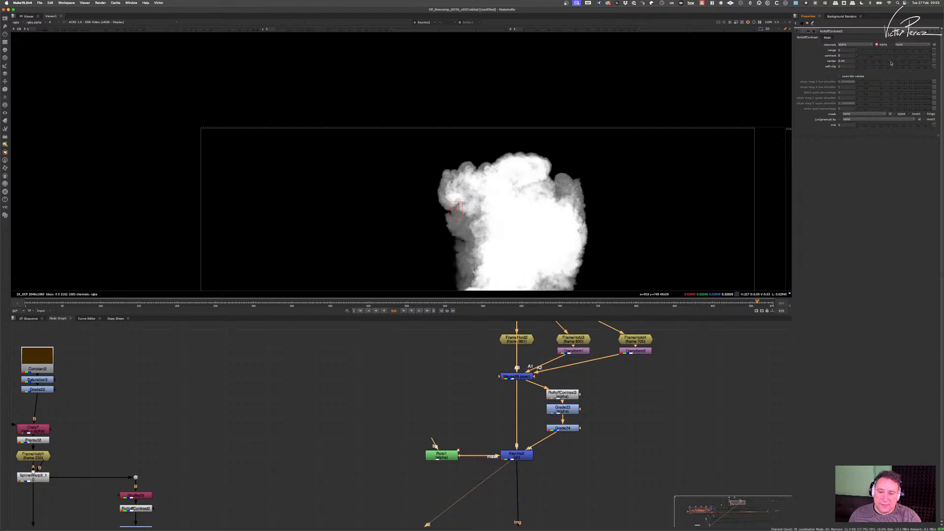
pyautogui.moveTo(871, 61); pyautogui.dragTo(896, 64)
pyautogui.scroll(-5, 601, 174)
pyautogui.moveTo(601, 174); pyautogui.dragTo(576, 122, button='middle')
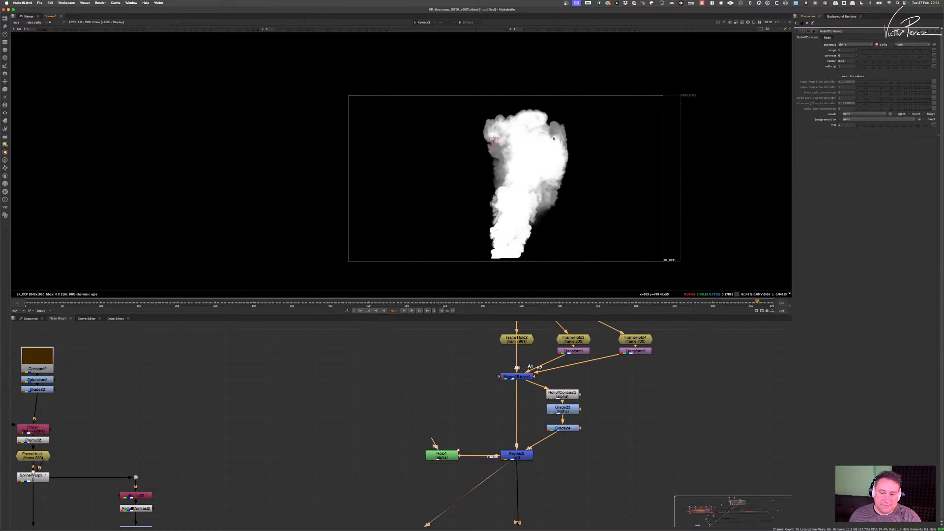
pyautogui.scroll(5, 519, 176)
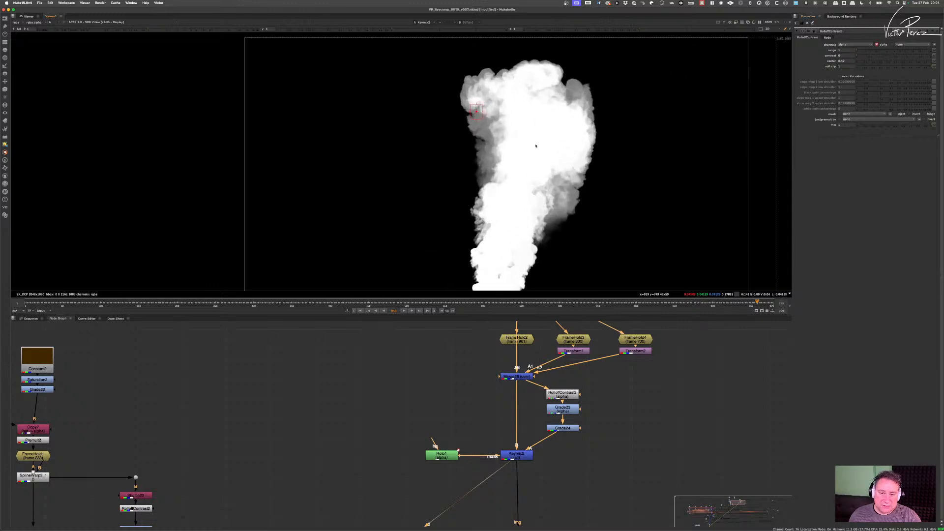
# - View the final composite and examine how the central smoke column blends into the sky
pyautogui.scroll(-10, 540, 457)
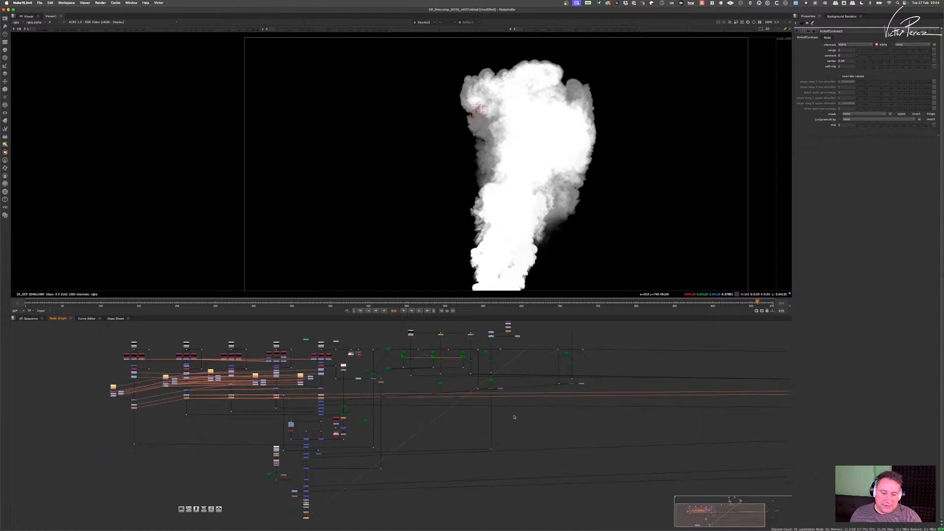
pyautogui.press('f')
pyautogui.press('1')
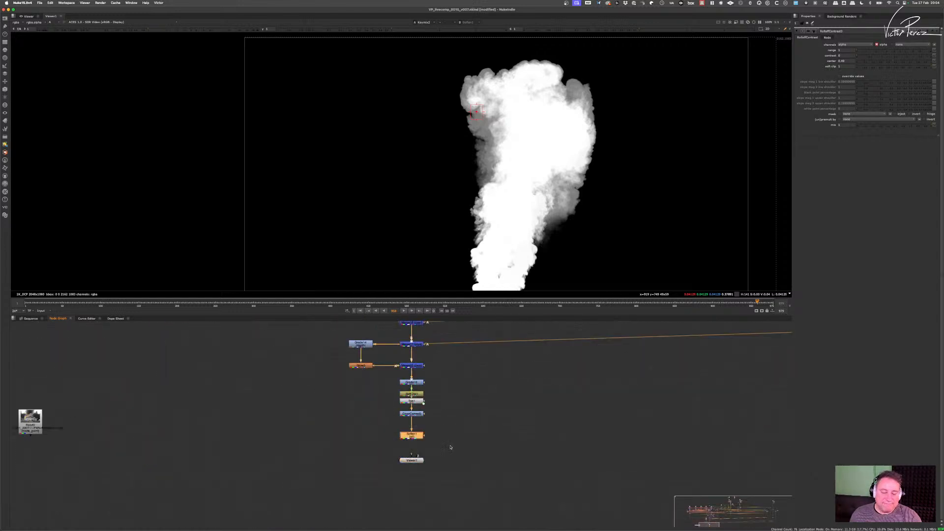
pyautogui.scroll(5, 563, 97)
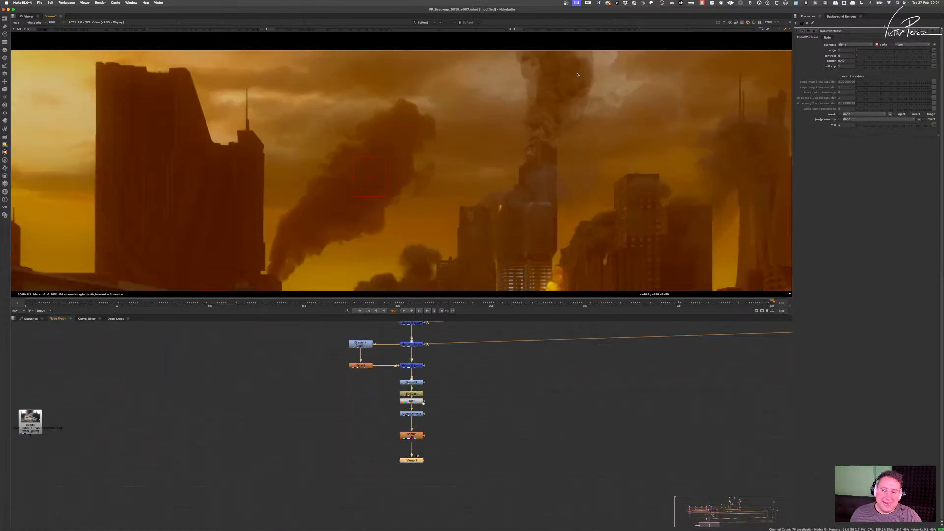
pyautogui.scroll(-8, 579, 382)
pyautogui.moveTo(578, 369); pyautogui.dragTo(487, 522, button='middle')
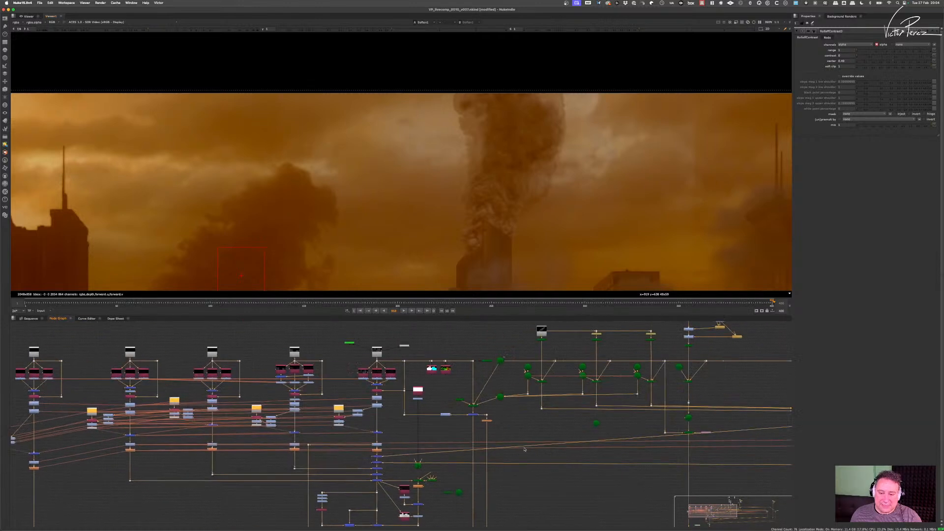
# - Lower RolloffContrast3's center to 0 and raise its contrast to reshape the smoke column's alpha
pyautogui.moveTo(708, 332); pyautogui.dragTo(546, 449, button='middle')
pyautogui.moveTo(672, 411); pyautogui.dragTo(591, 421, button='middle')
pyautogui.scroll(10, 591, 421)
pyautogui.moveTo(674, 340); pyautogui.dragTo(590, 415, button='middle')
pyautogui.click(610, 401)
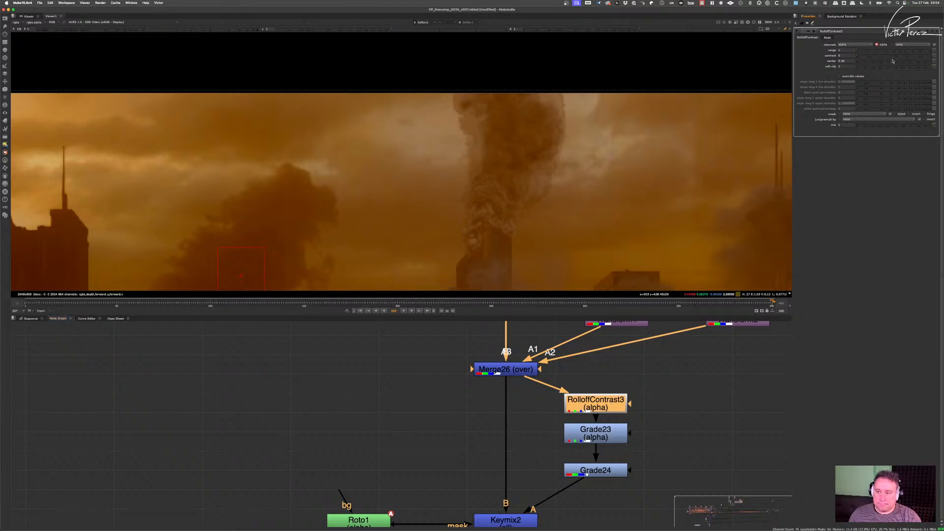
pyautogui.moveTo(893, 62); pyautogui.dragTo(833, 62)
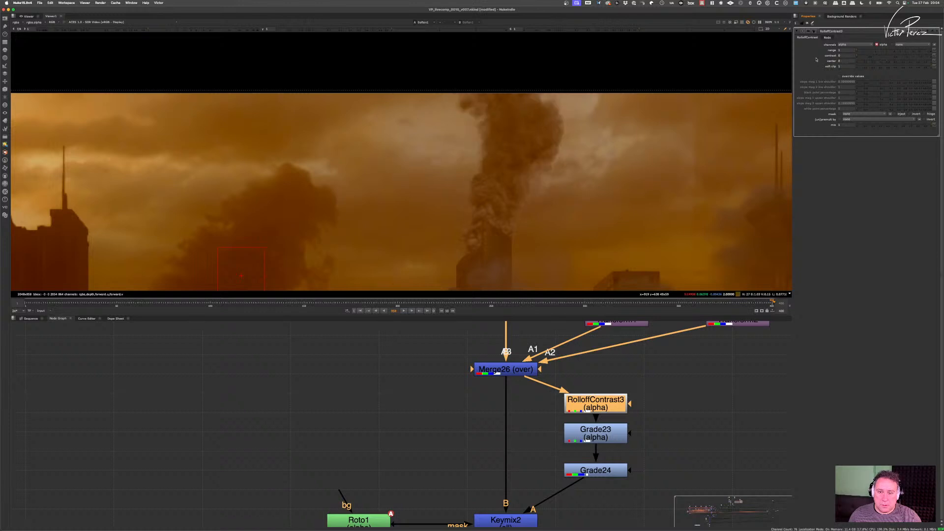
pyautogui.moveTo(863, 57)
pyautogui.mouseDown()
pyautogui.moveTo(933, 56)
pyautogui.moveTo(858, 55)
pyautogui.moveTo(875, 57)
pyautogui.mouseUp()
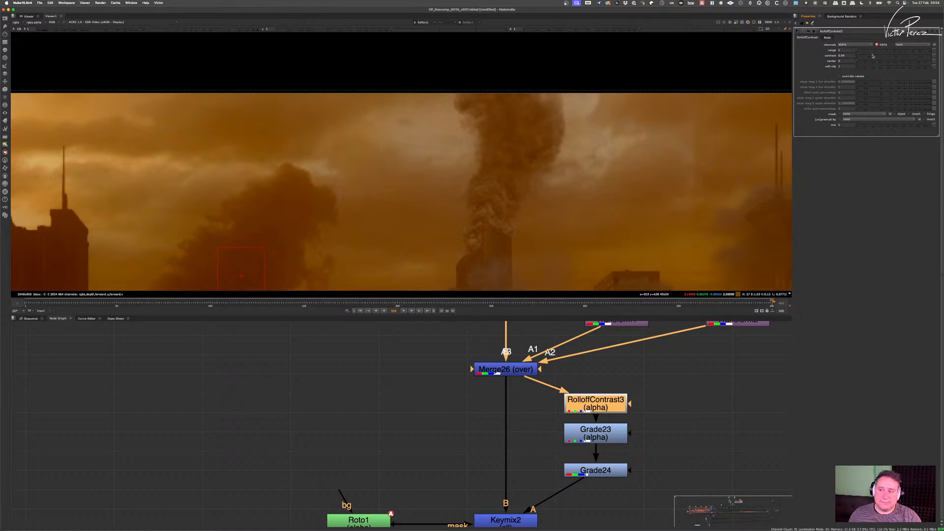
# - Compare the central smoke column with RolloffContrast3 disabled and enabled, leaving the node enabled
pyautogui.press('d')
pyautogui.press('d')
pyautogui.press('d')
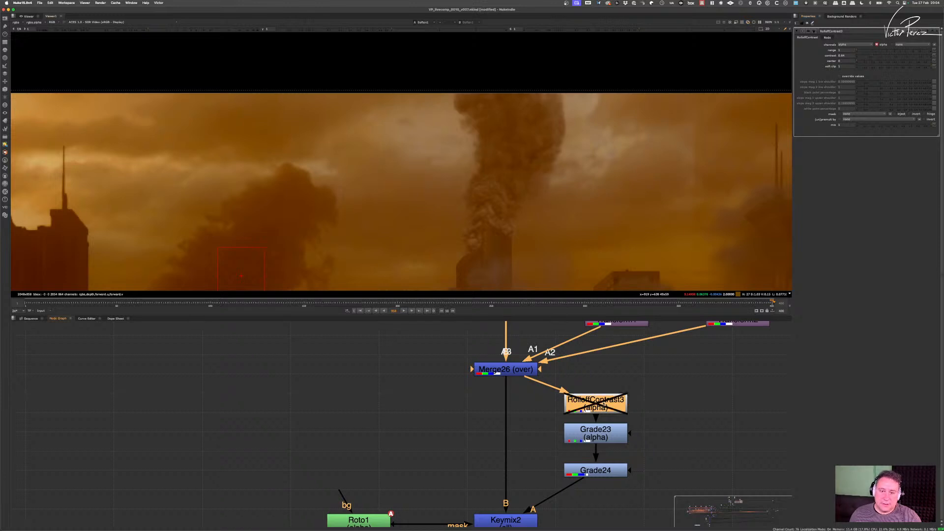
pyautogui.press('d')
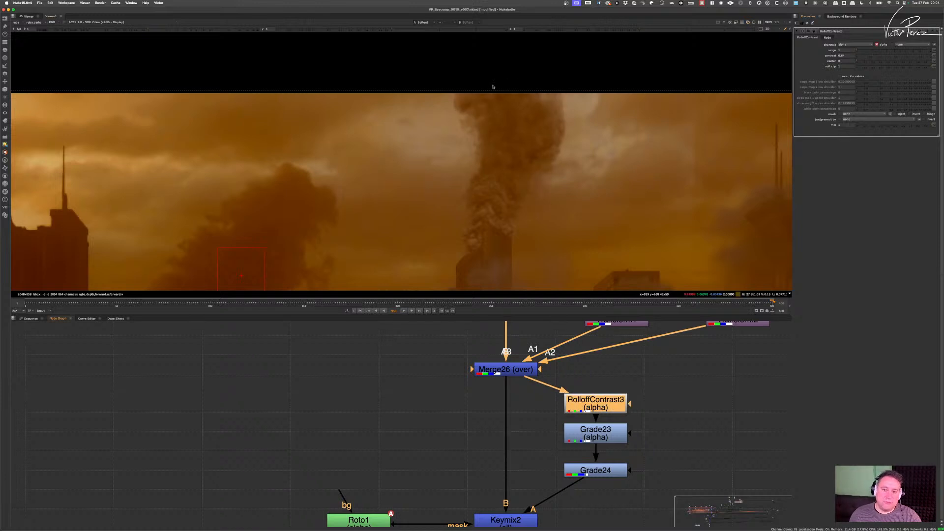
# - Lower Grade23's multiply to make the upper smoke column's alpha more transparent
pyautogui.scroll(-3, 618, 421)
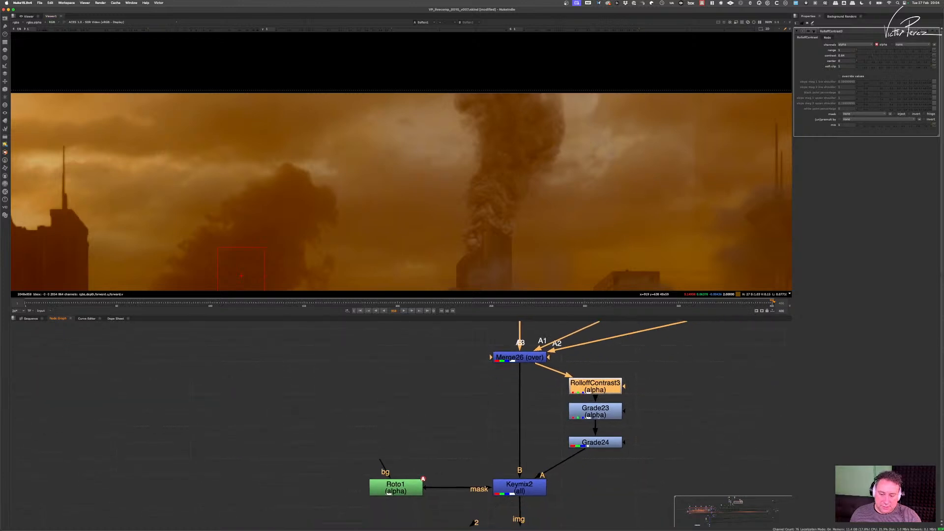
pyautogui.click(601, 414)
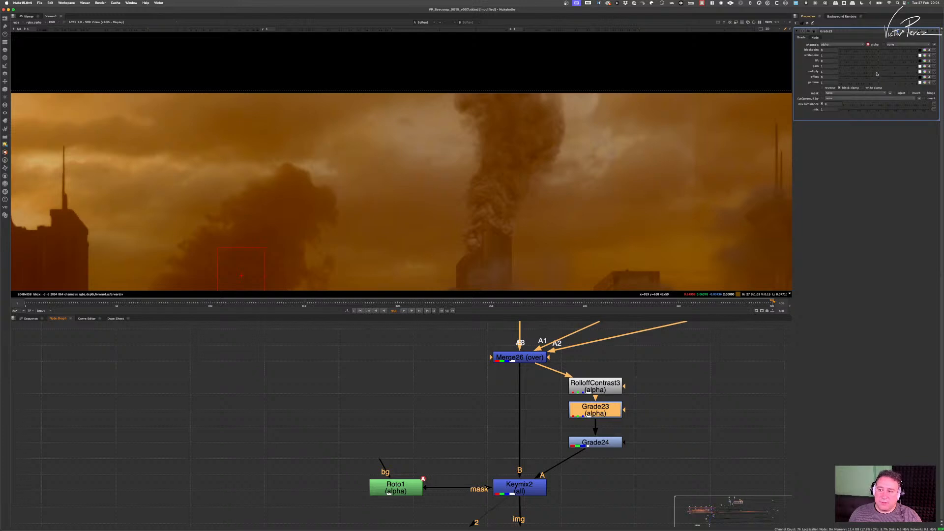
pyautogui.moveTo(877, 73); pyautogui.dragTo(873, 74)
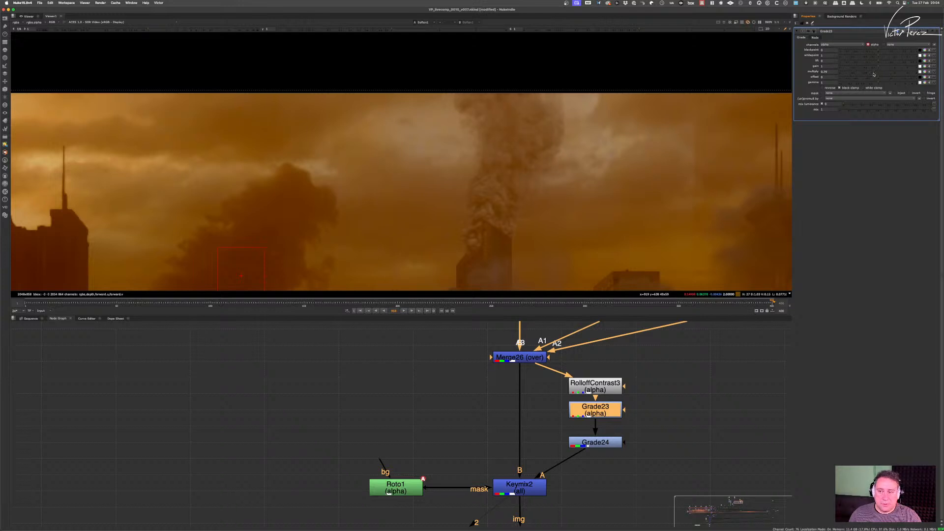
pyautogui.moveTo(891, 84)
pyautogui.mouseDown()
pyautogui.moveTo(861, 83)
pyautogui.moveTo(879, 86)
pyautogui.mouseUp()
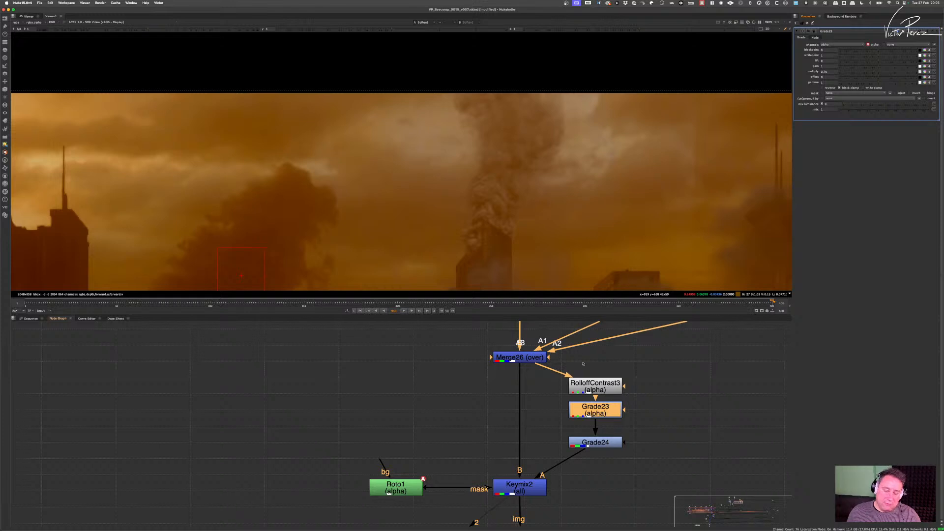
# - Lower Grade24's gamma to darken the colour of the graded smoke branch
pyautogui.doubleClick(596, 386)
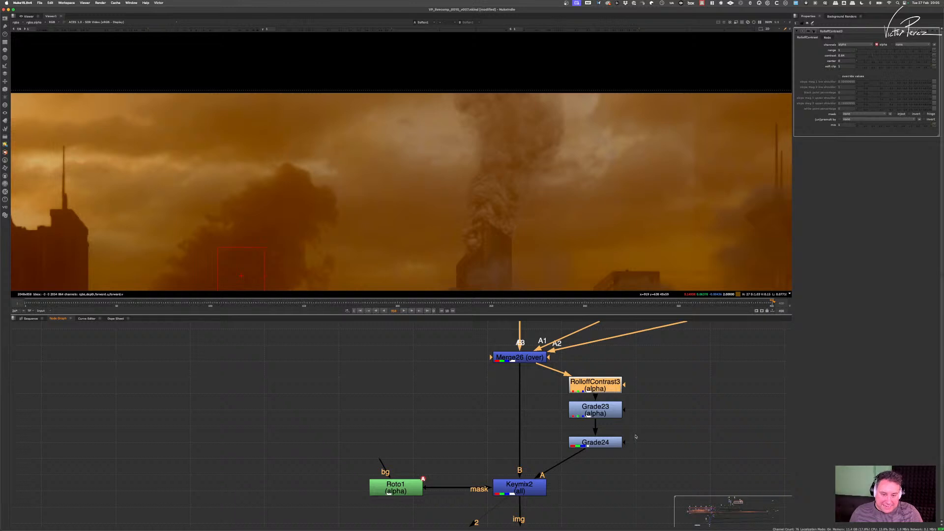
pyautogui.click(586, 446)
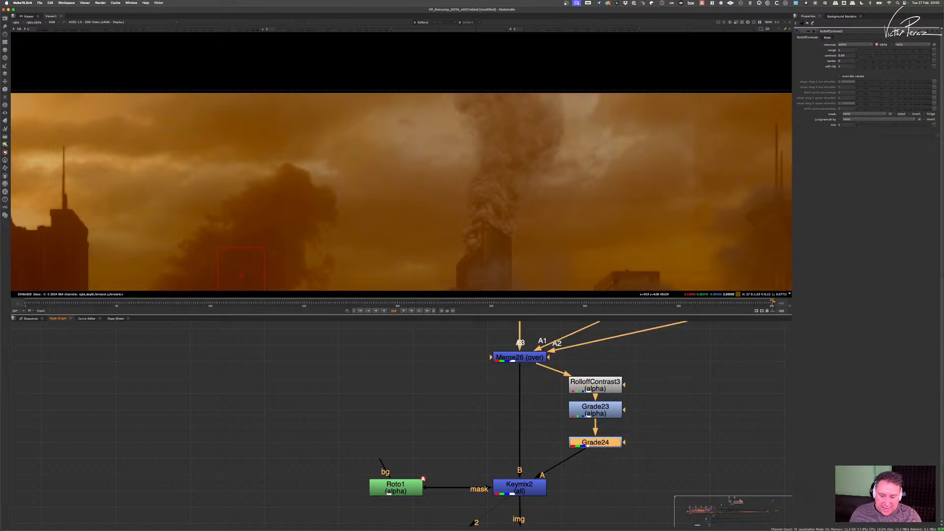
pyautogui.doubleClick(602, 443)
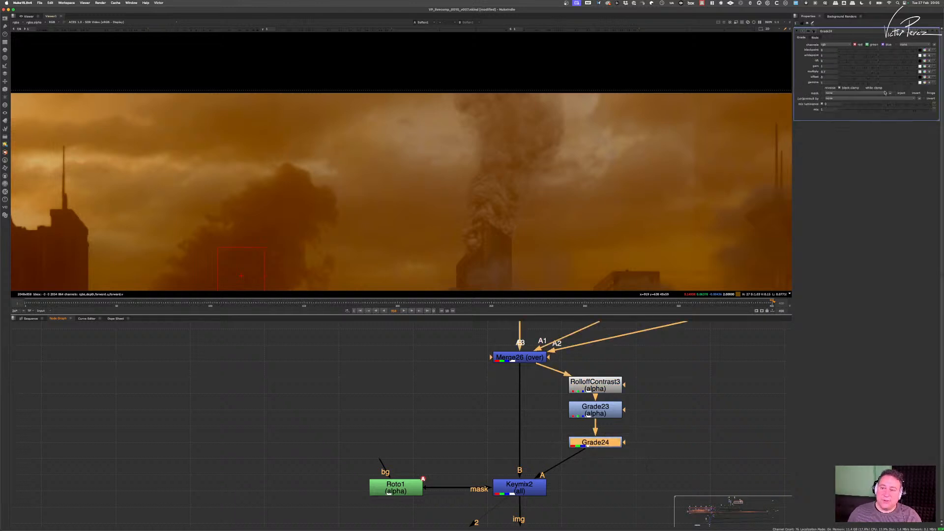
pyautogui.moveTo(886, 84); pyautogui.dragTo(873, 81)
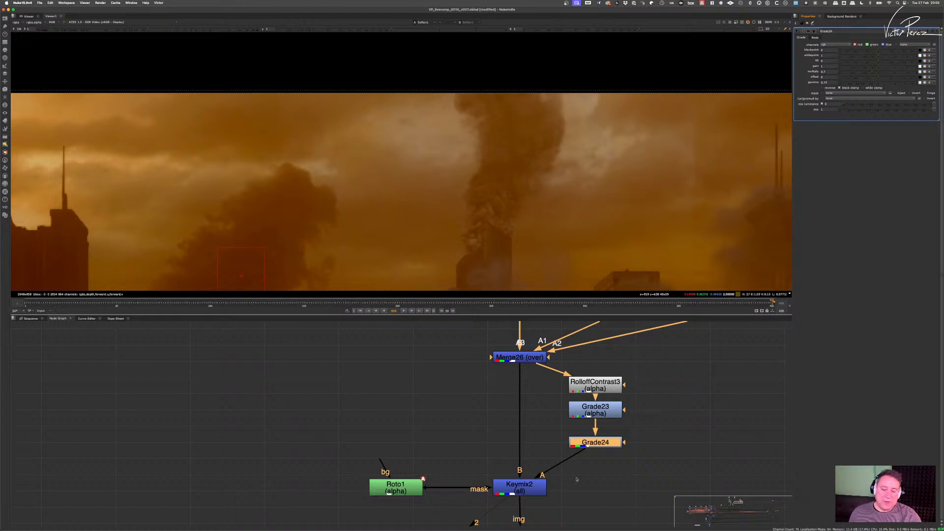
# - Compare the composite with Keymix2 disabled and enabled to judge the graded smoke against the original
pyautogui.scroll(-3, 577, 480)
pyautogui.moveTo(570, 481); pyautogui.dragTo(491, 438)
pyautogui.press('d')
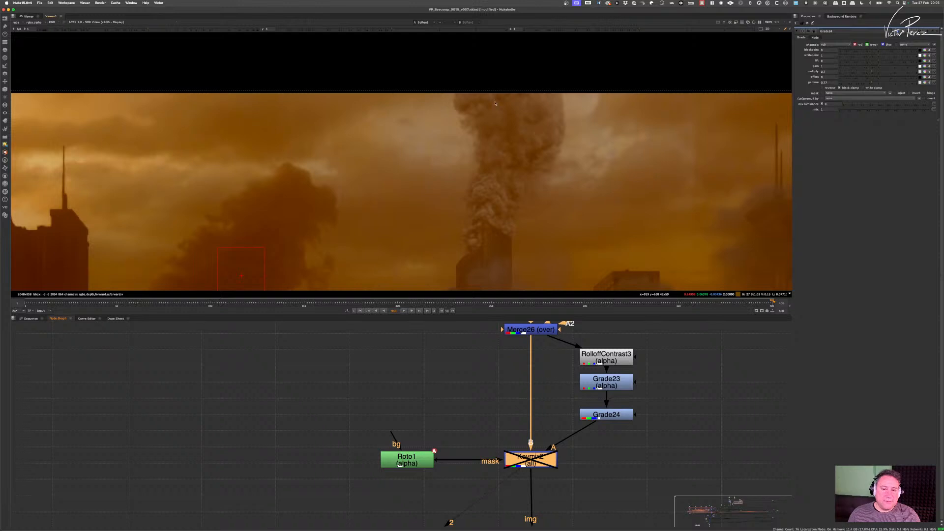
pyautogui.press('d')
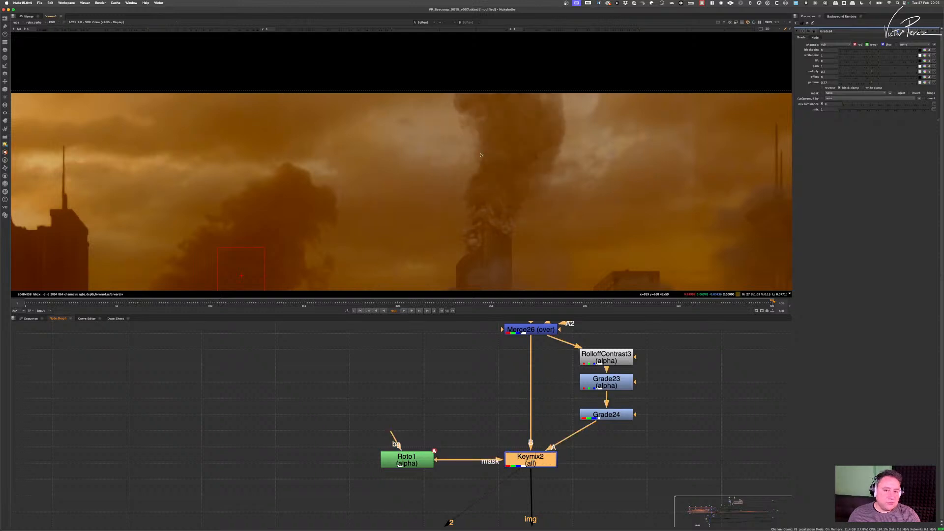
# - Reduce Grade23's alpha multiply further so the upper smoke fades more into the sky
pyautogui.click(677, 381)
pyautogui.click(621, 386)
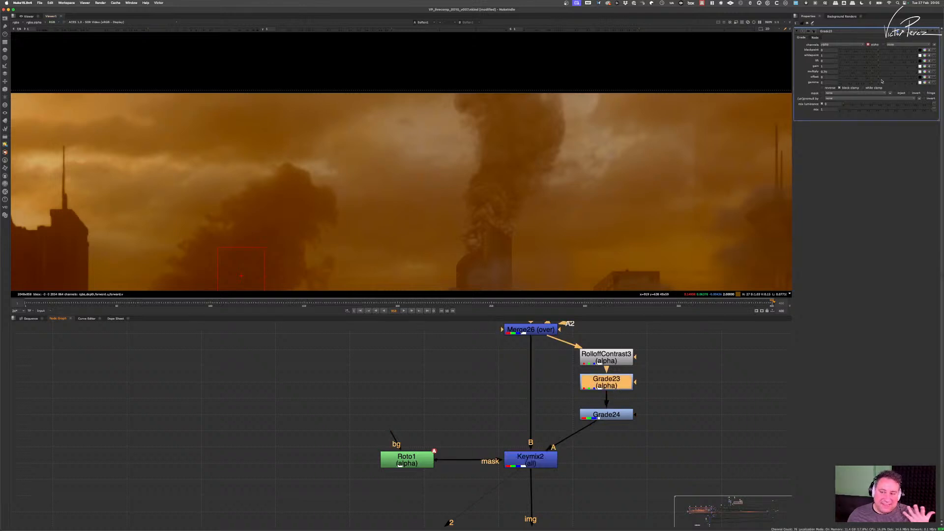
pyautogui.click(870, 71)
pyautogui.moveTo(868, 71); pyautogui.dragTo(869, 72)
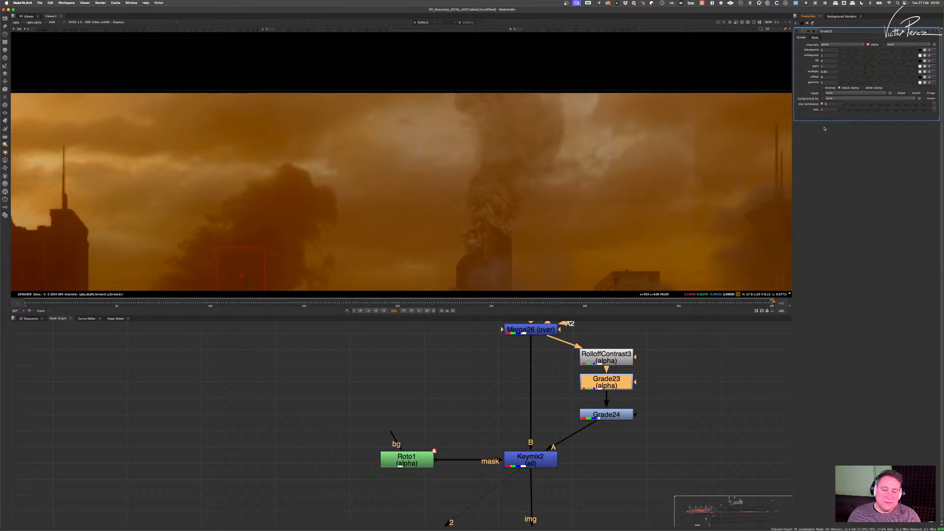
# - Compare the faded smoke with Keymix2 off and on, and examine it within the wider skyline
pyautogui.click(550, 457)
pyautogui.press('d')
pyautogui.press('d')
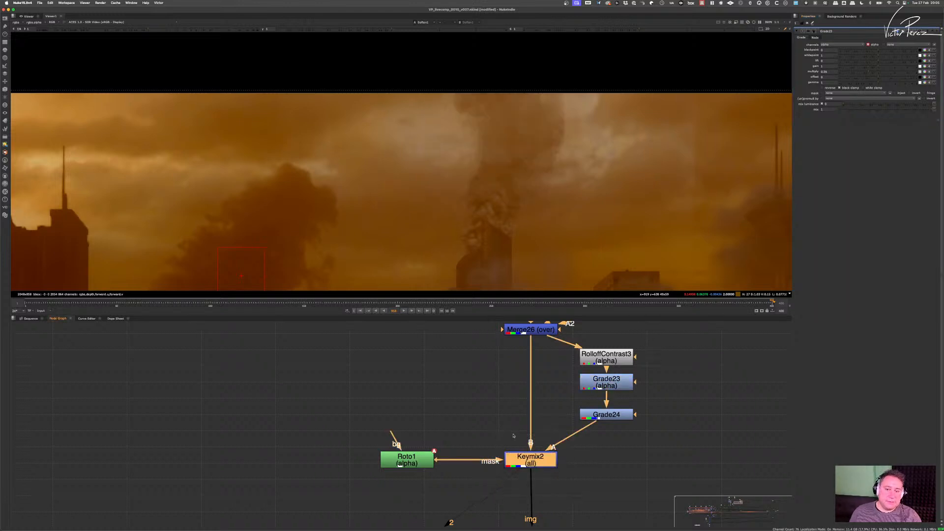
pyautogui.press('d')
pyautogui.press('d')
pyautogui.press('d')
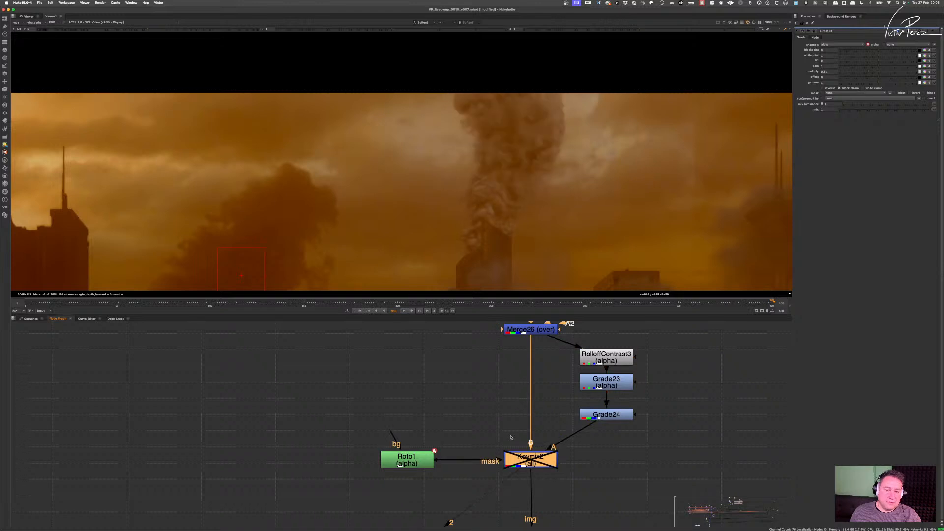
pyautogui.press('d')
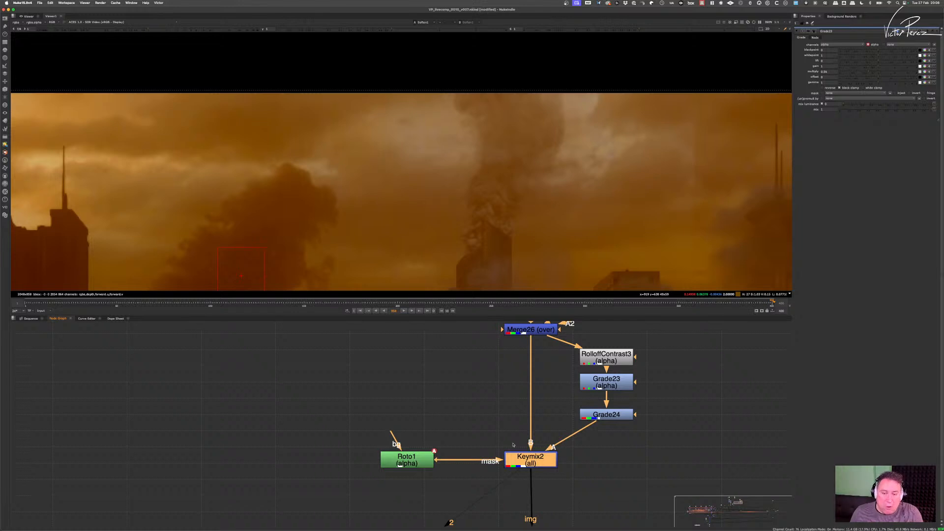
pyautogui.scroll(-5, 485, 160)
pyautogui.moveTo(511, 143); pyautogui.dragTo(473, 146, button='middle')
pyautogui.scroll(4, 517, 145)
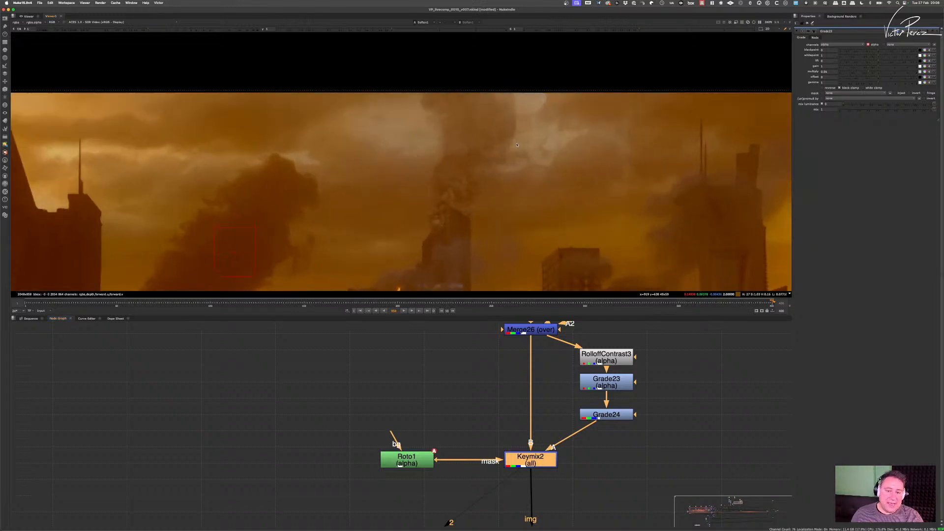
# - Tighten Grade24 under Grade23 and move Roto1 and Keymix2 lower to free space in the node graph
pyautogui.scroll(-5, 609, 408)
pyautogui.click(589, 427)
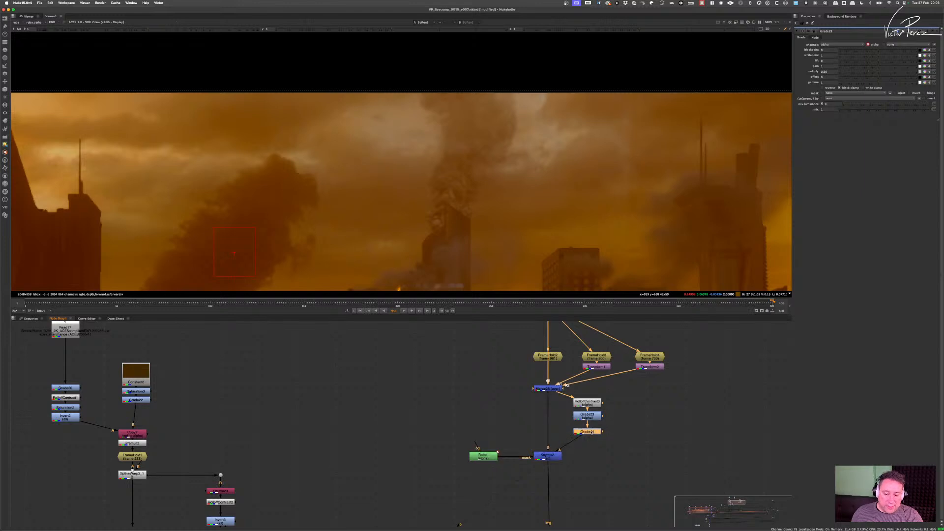
pyautogui.click(550, 459)
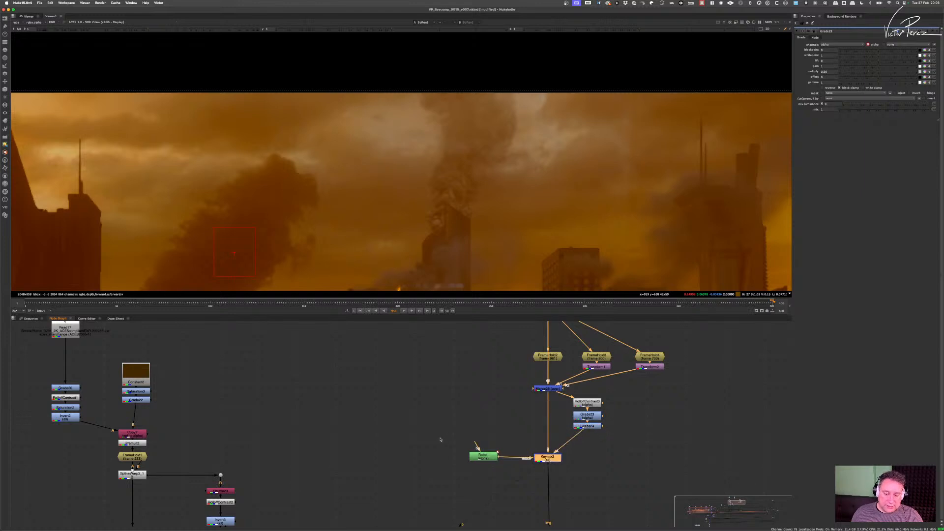
pyautogui.moveTo(441, 440); pyautogui.dragTo(557, 483)
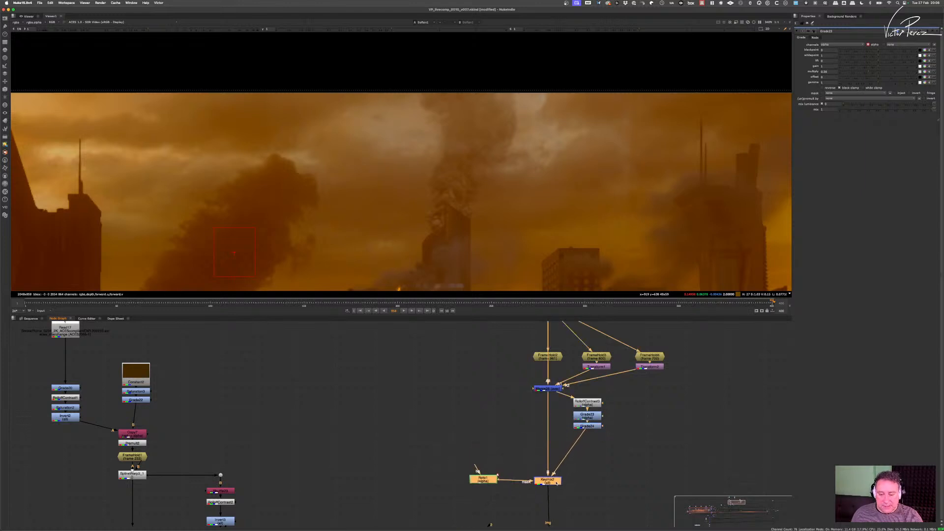
# - Insert a Blur node between Grade24 and Keymix2 and space it slightly below Grade24
pyautogui.scroll(4, 581, 484)
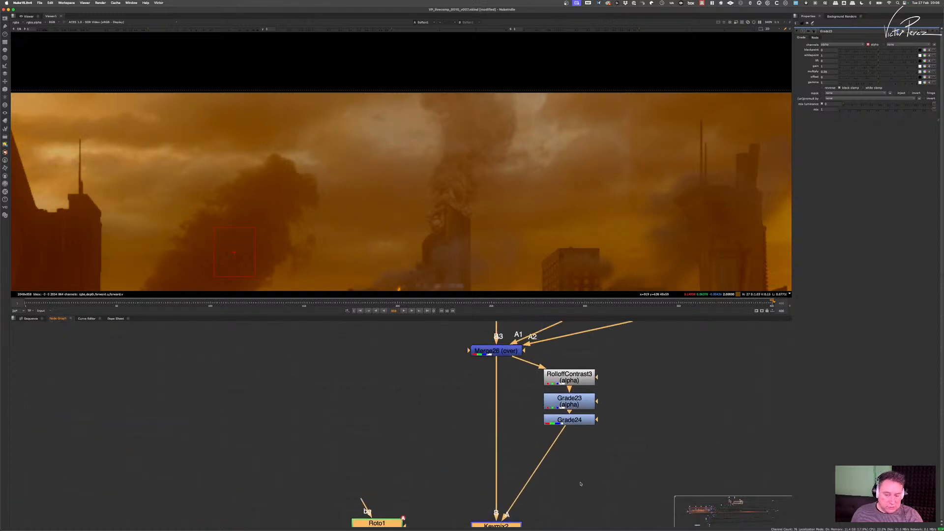
pyautogui.scroll(2, 581, 484)
pyautogui.scroll(-4, 581, 482)
pyautogui.scroll(3, 580, 470)
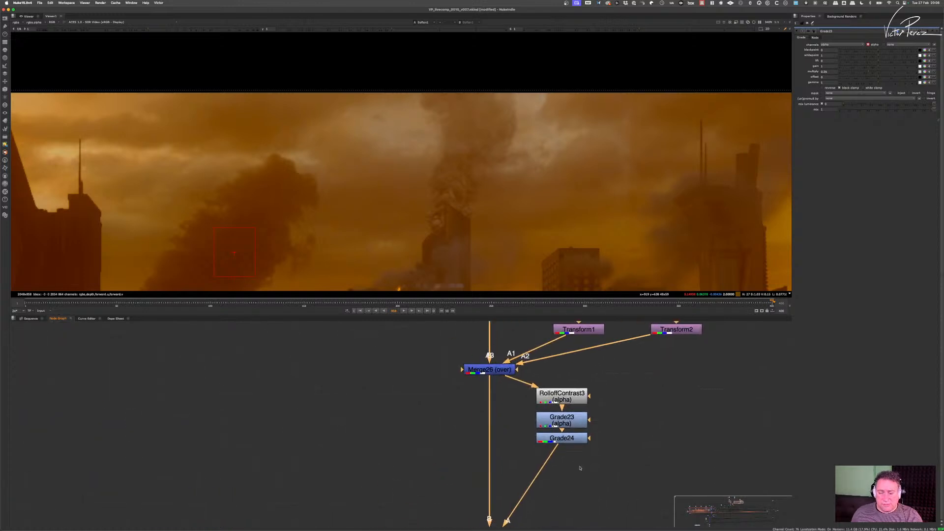
pyautogui.scroll(-2, 580, 469)
pyautogui.press('b')
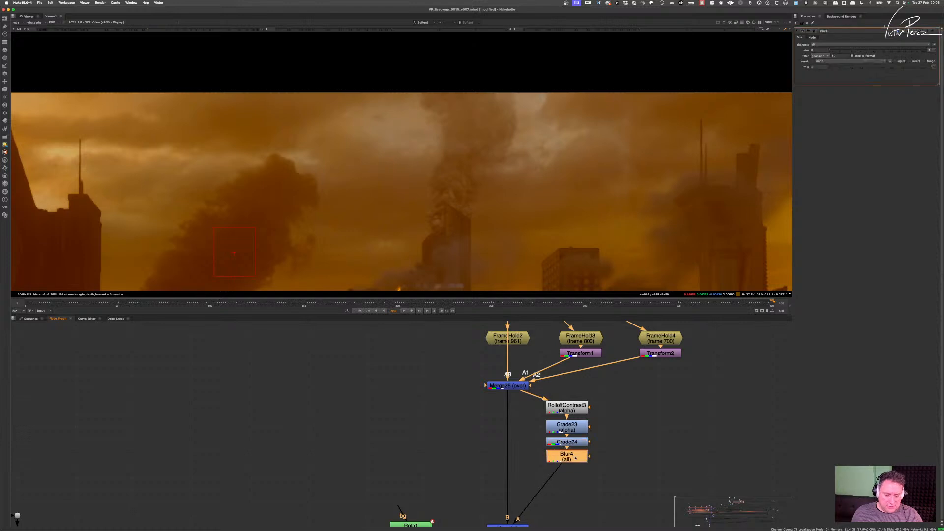
pyautogui.moveTo(575, 459); pyautogui.dragTo(574, 469)
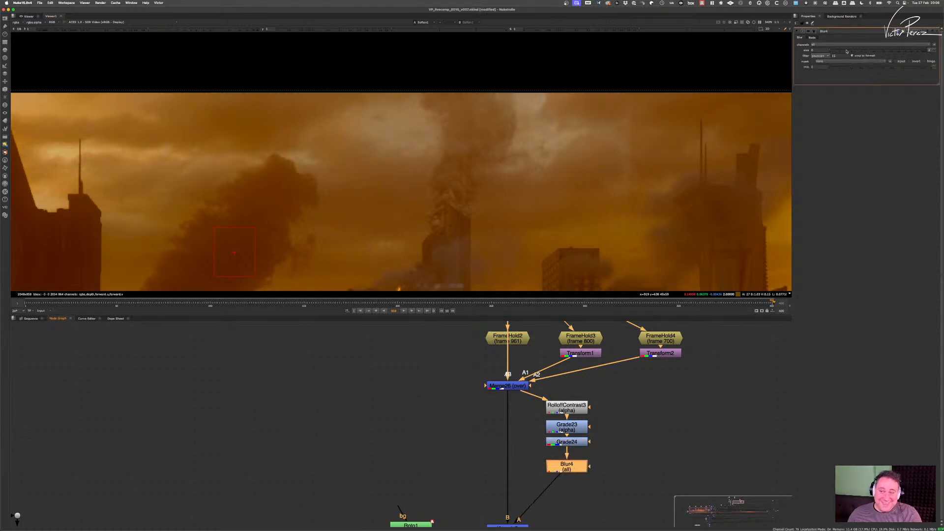
# - Give the new blur a large size and lower its mix to soften the smoke subtly
pyautogui.click(847, 51)
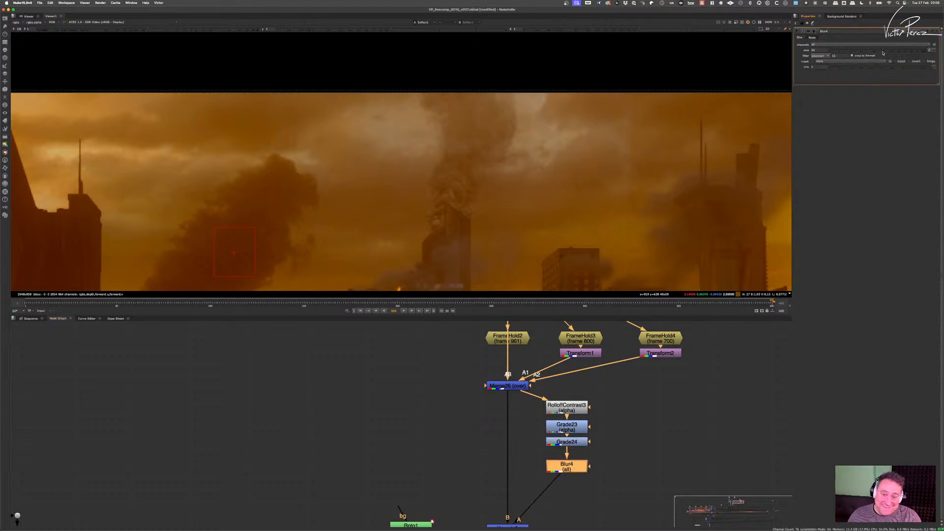
pyautogui.moveTo(883, 53); pyautogui.dragTo(884, 54)
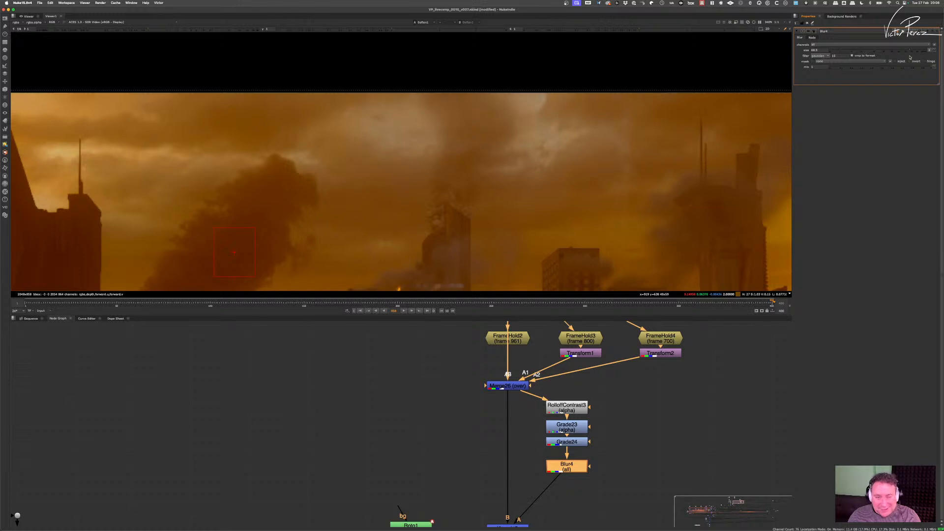
pyautogui.moveTo(872, 58); pyautogui.dragTo(848, 73)
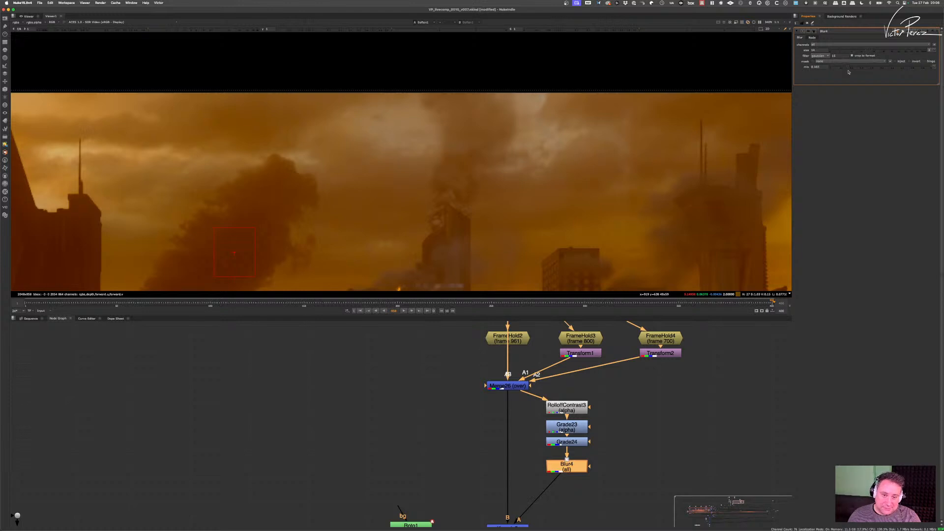
# - Compare the smoke close up with the blur off and on, and raise the blur's mix slightly
pyautogui.scroll(5, 496, 119)
pyautogui.moveTo(471, 125); pyautogui.dragTo(448, 154, button='middle')
pyautogui.scroll(2, 447, 154)
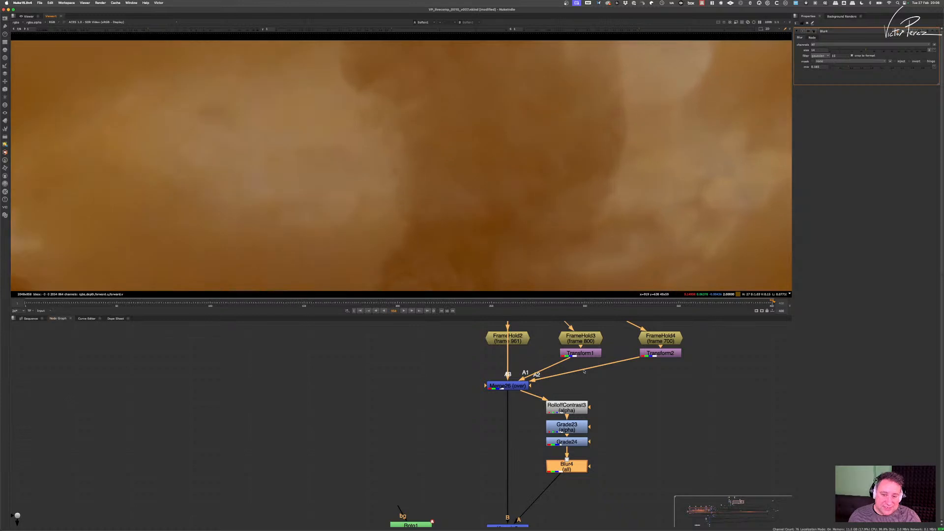
pyautogui.press('d')
pyautogui.press('d')
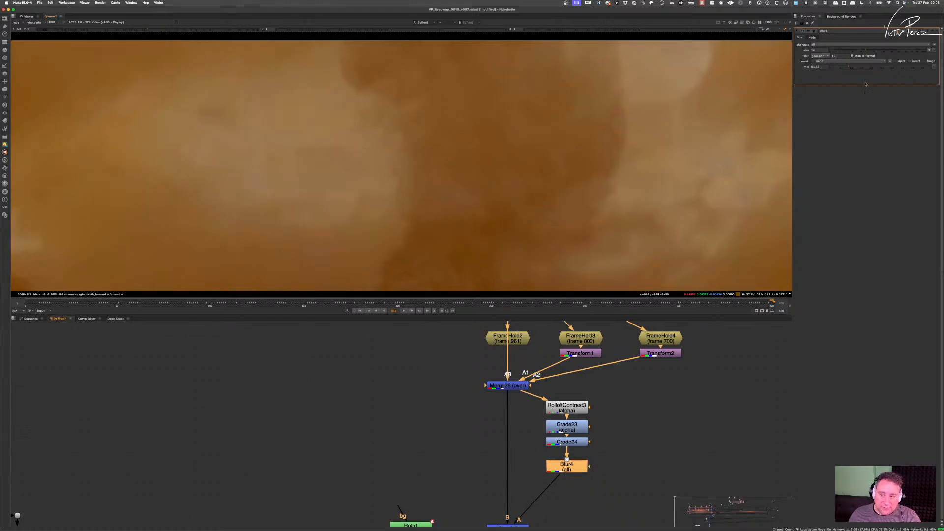
pyautogui.moveTo(849, 70); pyautogui.dragTo(867, 71)
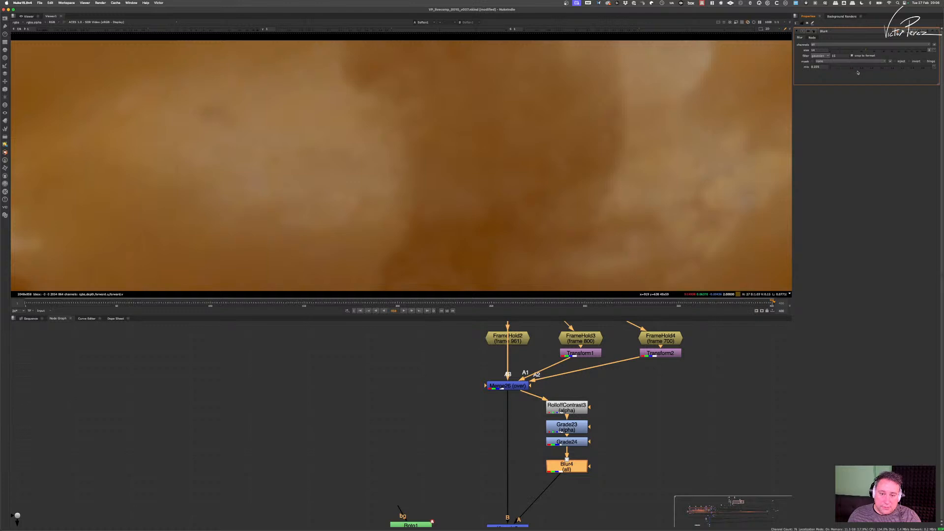
pyautogui.scroll(-10, 549, 147)
pyautogui.moveTo(576, 165); pyautogui.dragTo(543, 142, button='middle')
pyautogui.scroll(4, 550, 139)
pyautogui.scroll(2, 544, 135)
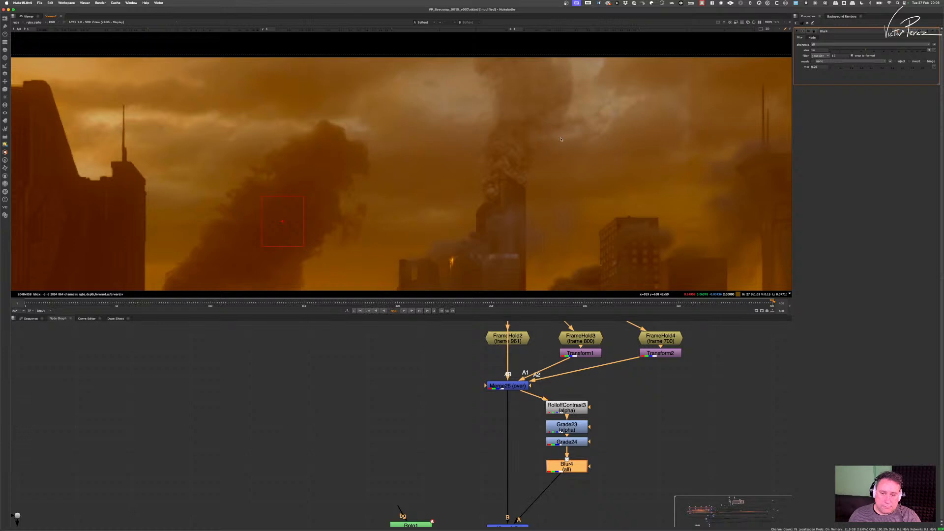
# - Compare the smoke column in the composite with Keymix2 disabled and enabled
pyautogui.scroll(-2, 561, 140)
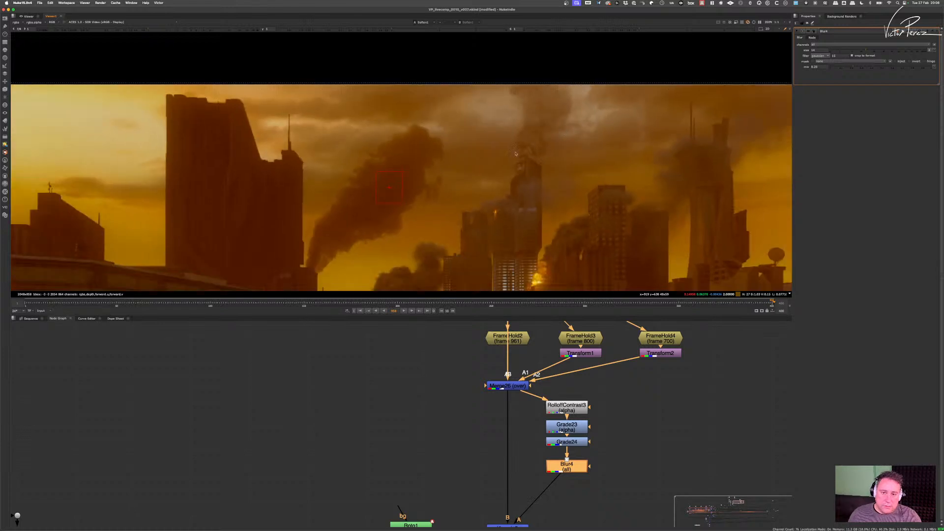
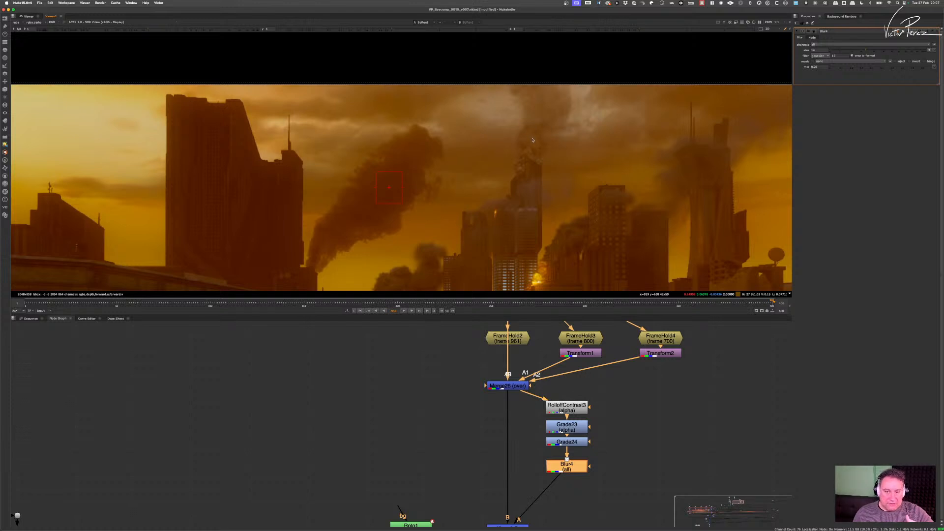
pyautogui.moveTo(525, 386); pyautogui.dragTo(528, 323, button='middle')
pyautogui.moveTo(569, 444); pyautogui.dragTo(482, 494)
pyautogui.press('d')
pyautogui.press('d')
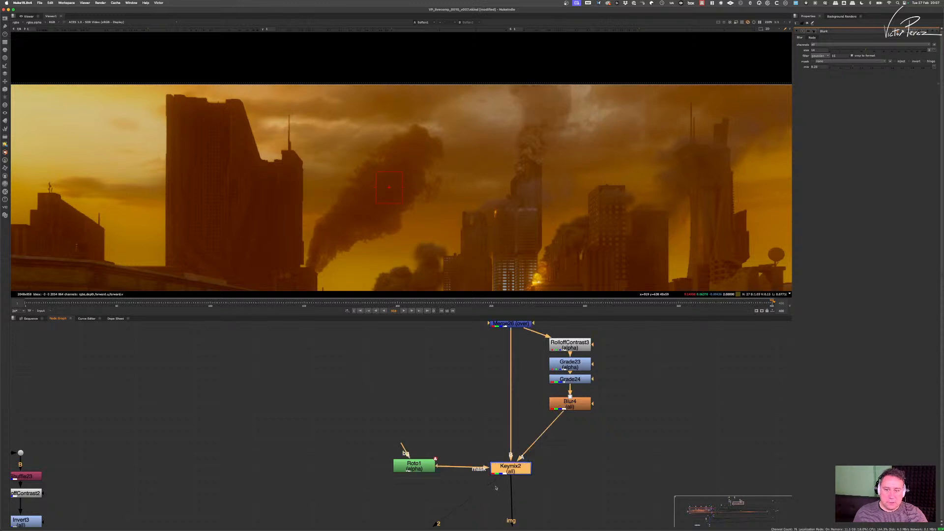
pyautogui.press('d')
pyautogui.press('d')
pyautogui.press('d')
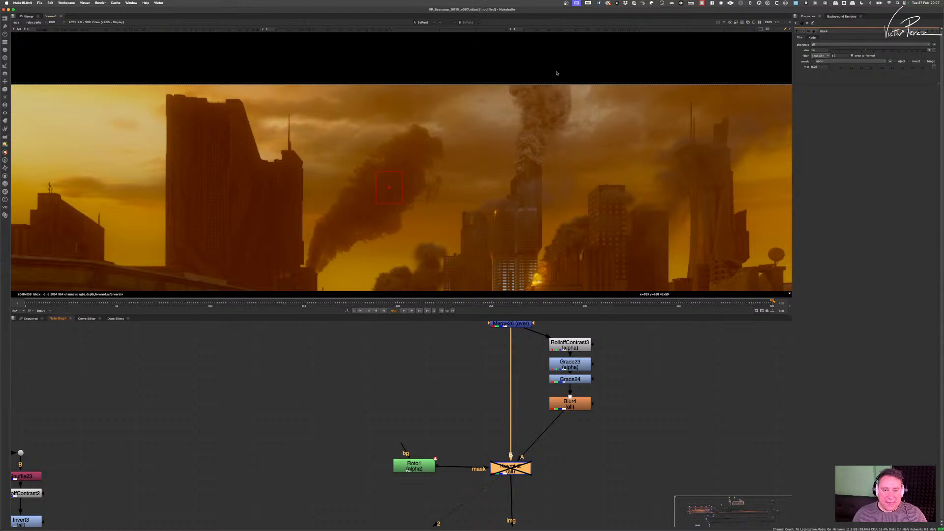
pyautogui.press('d')
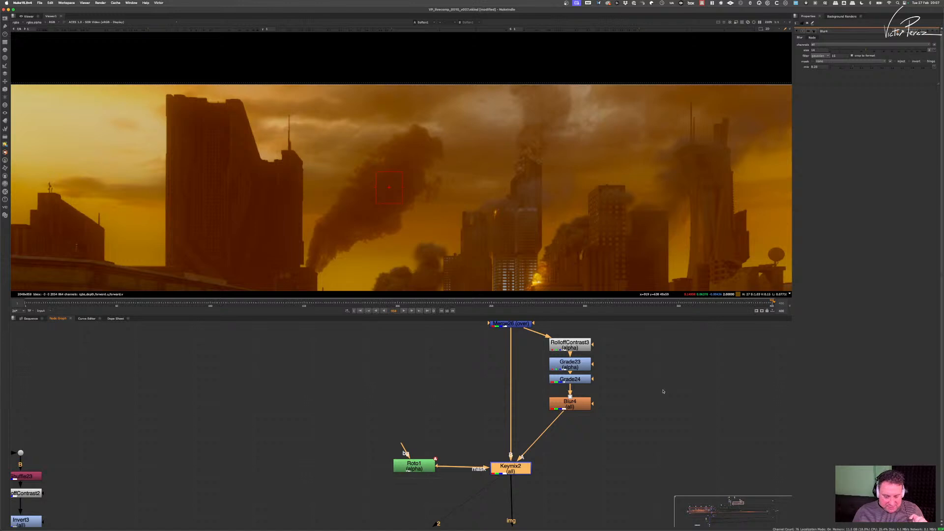
# - Move the RolloffContrast3, Grade23, Grade24 and Blur4 branch farther out to the right and slightly lower in the node graph
pyautogui.scroll(-3, 542, 463)
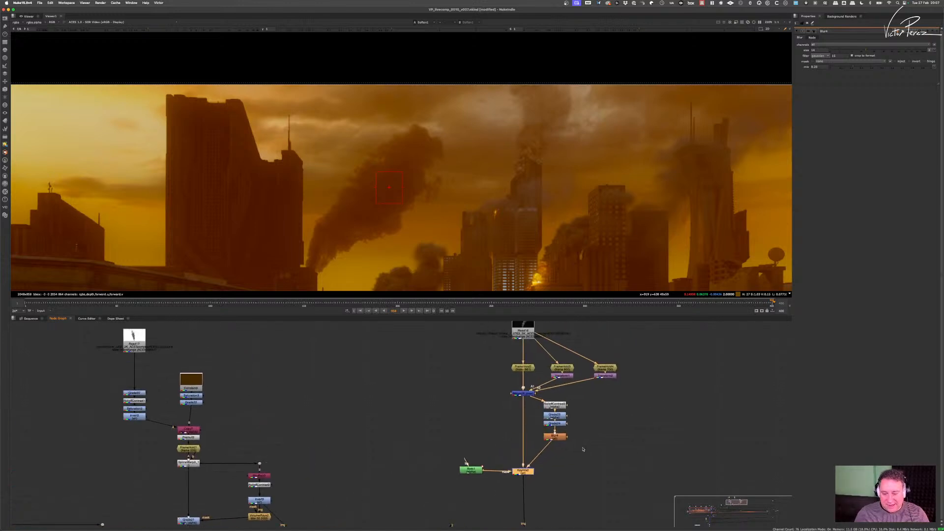
pyautogui.moveTo(595, 395); pyautogui.dragTo(569, 447)
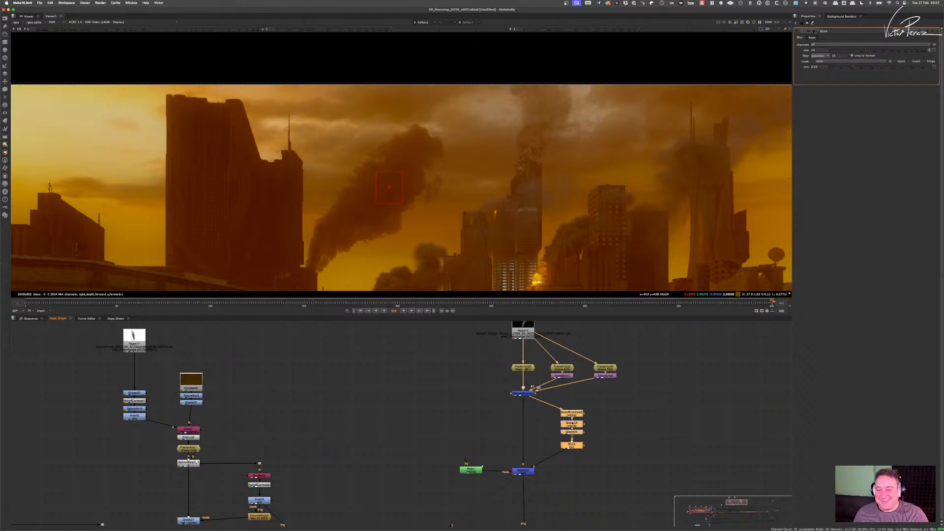
pyautogui.scroll(2, 590, 419)
# - Examine the smoke column above the central tower in the composite, both in the wide frame and close up
pyautogui.scroll(-5, 635, 208)
pyautogui.moveTo(632, 209); pyautogui.dragTo(573, 177, button='middle')
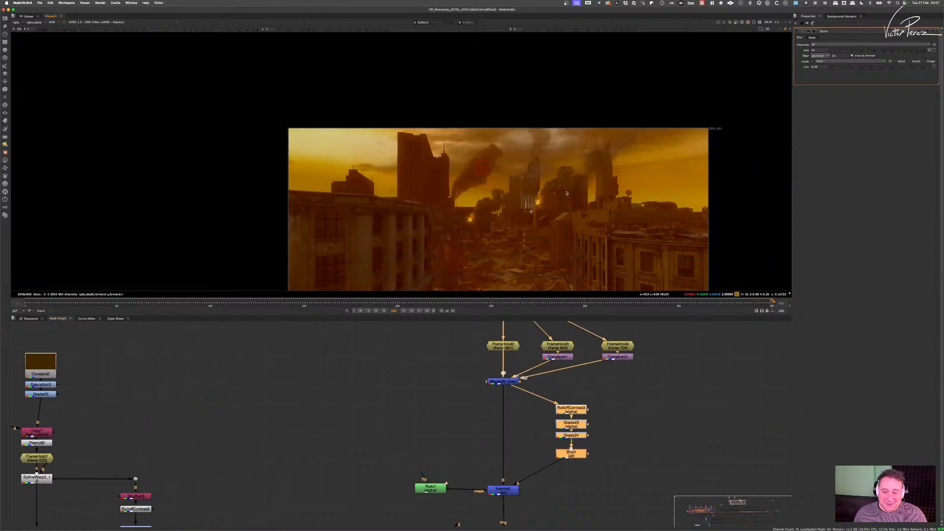
pyautogui.scroll(3, 562, 196)
pyautogui.scroll(5, 570, 187)
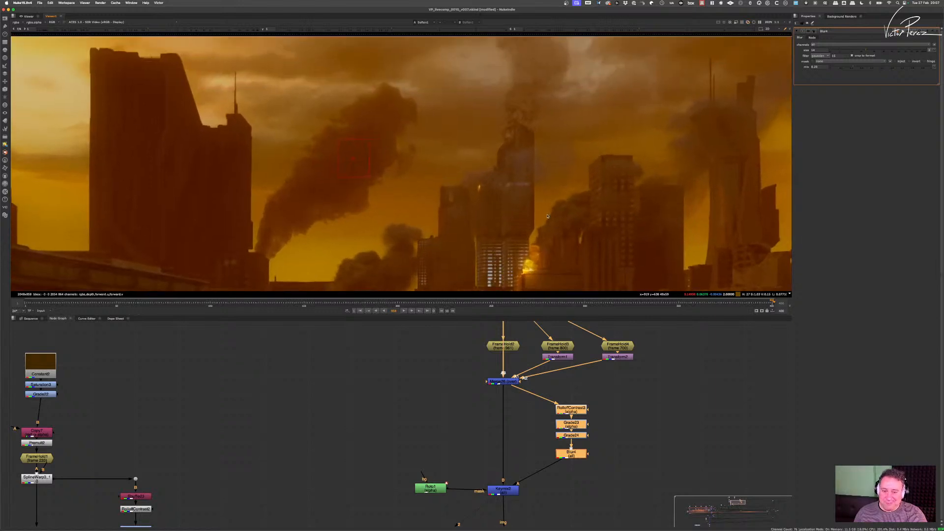
pyautogui.scroll(-3, 535, 178)
pyautogui.moveTo(535, 179); pyautogui.dragTo(507, 268, button='middle')
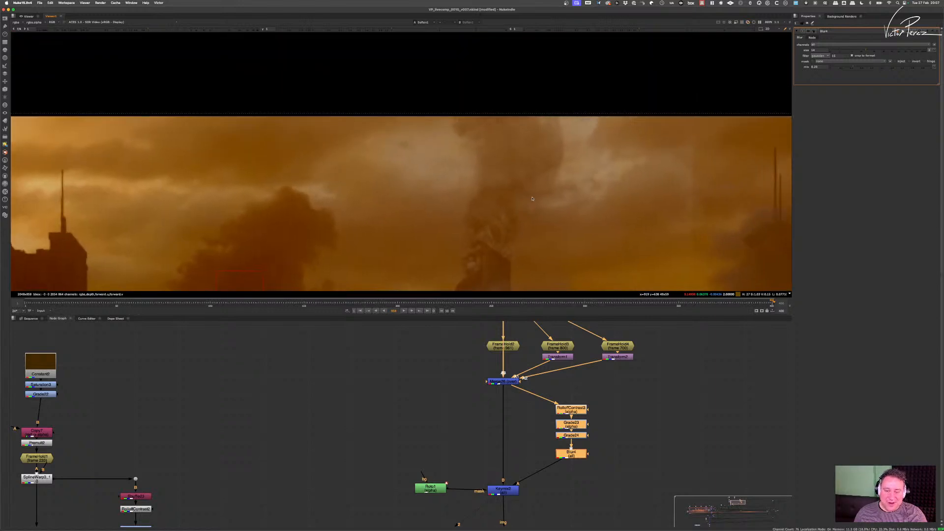
pyautogui.scroll(1, 507, 261)
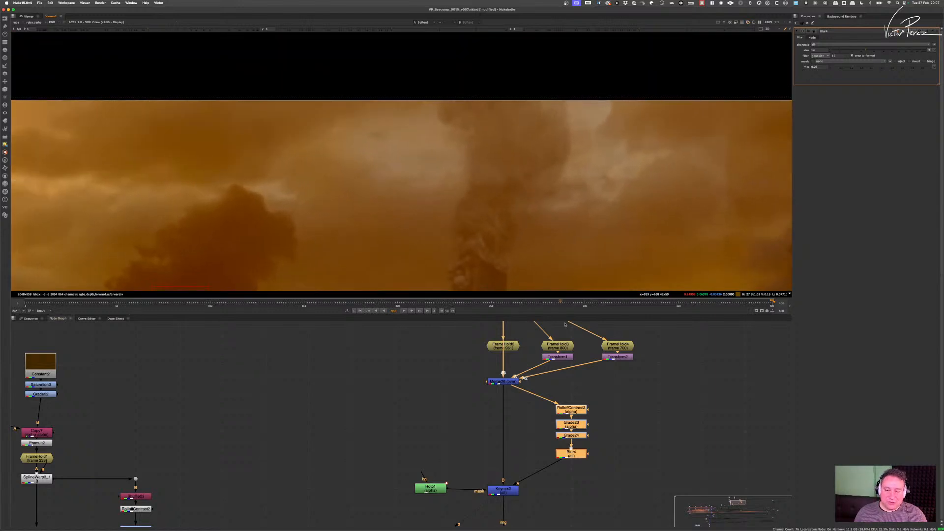
# - View the merged smoke above Keymix2, and then the output of the smoke card's render node farther downstream
pyautogui.click(499, 382)
pyautogui.press('1')
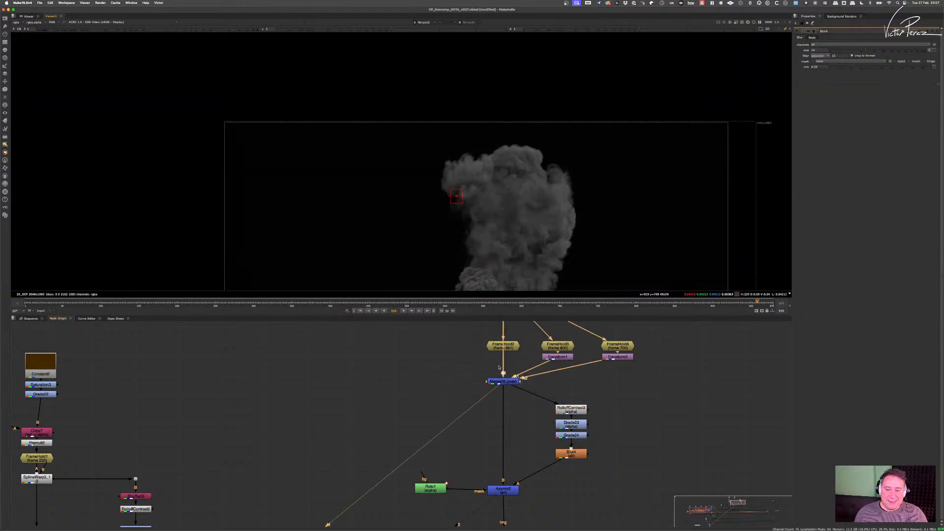
pyautogui.scroll(-5, 499, 368)
pyautogui.moveTo(507, 522); pyautogui.dragTo(519, 469, button='middle')
pyautogui.click(516, 458)
pyautogui.press('1')
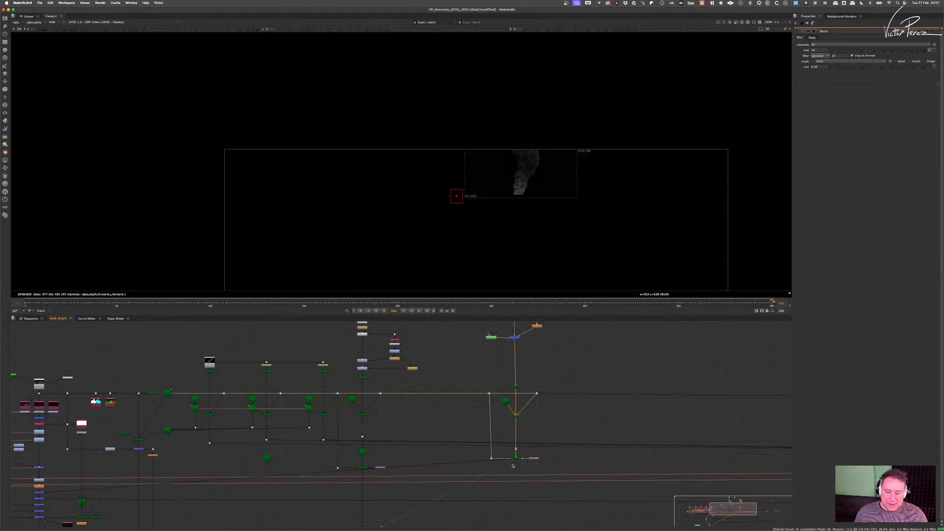
# - Display the alpha channel of the rendered smoke plume
pyautogui.press('a')
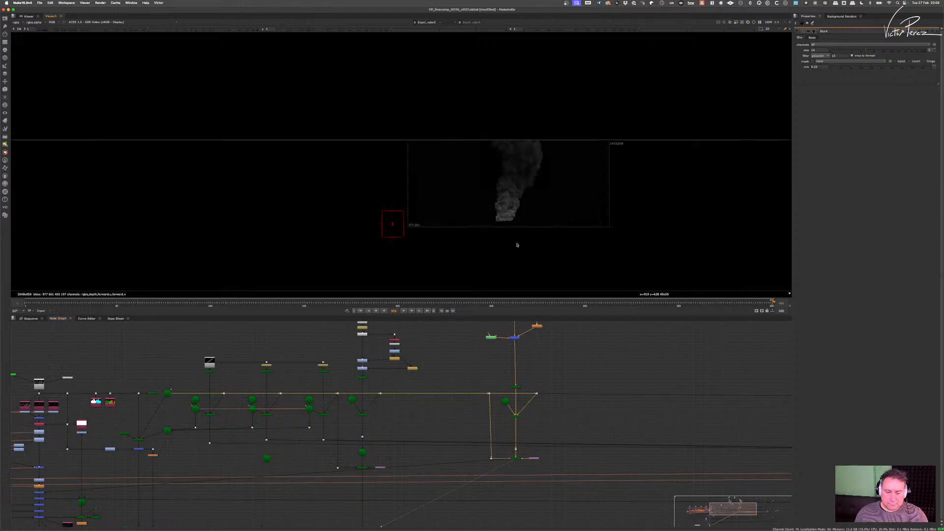
pyautogui.scroll(4, 516, 445)
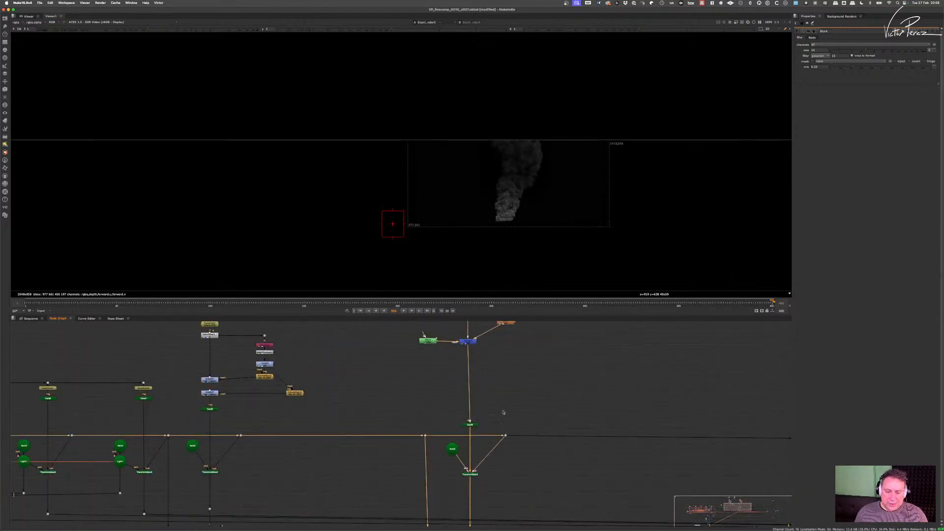
pyautogui.scroll(-5, 503, 412)
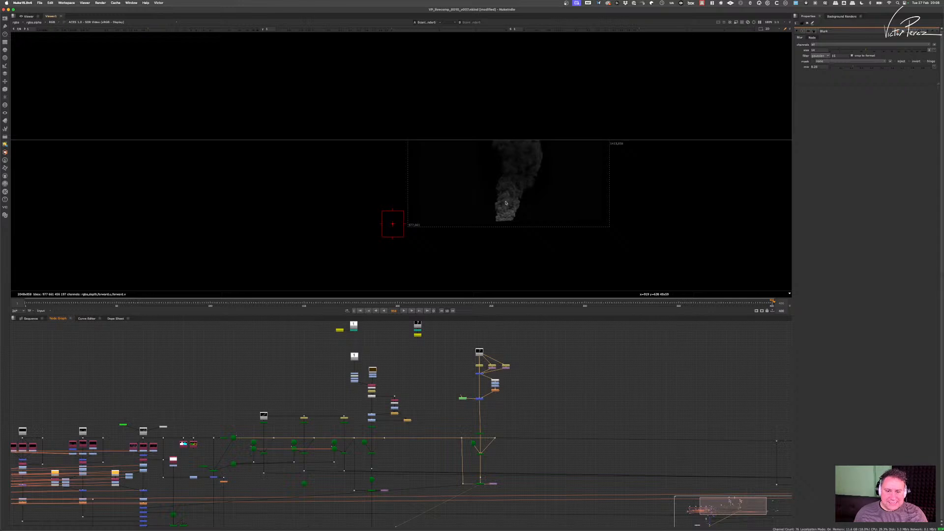
pyautogui.press('a')
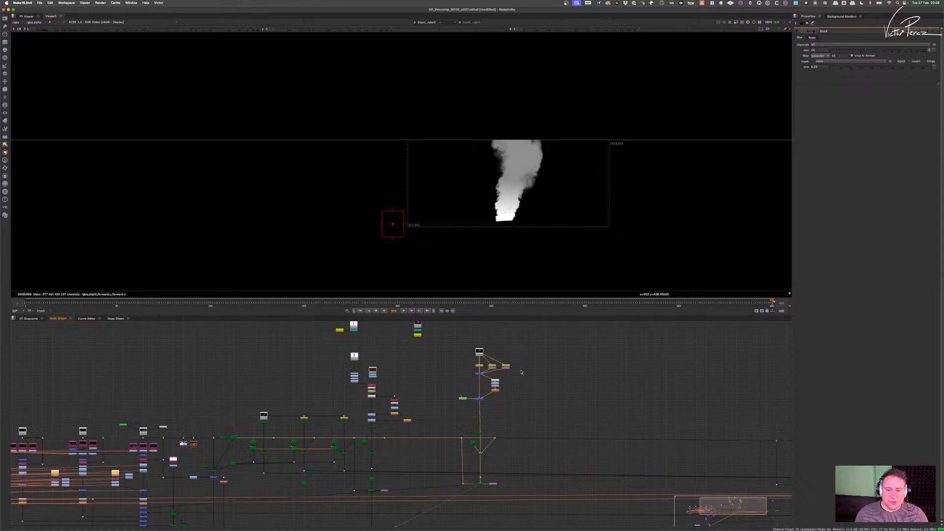
# - View the alpha of the source smoke Read node that feeds the three frame holds
pyautogui.scroll(4, 522, 372)
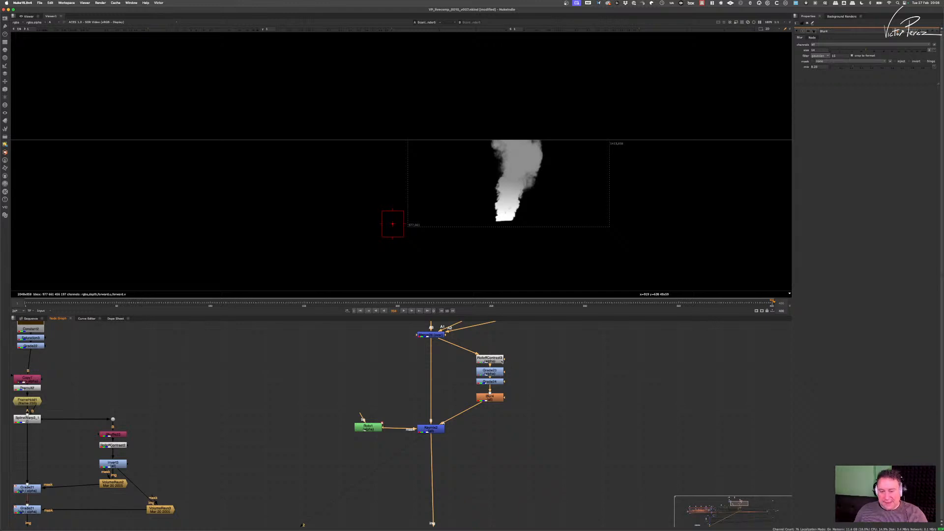
pyautogui.moveTo(502, 362); pyautogui.dragTo(458, 421, button='middle')
pyautogui.scroll(1, 442, 408)
pyautogui.scroll(-3, 465, 413)
pyautogui.click(439, 357)
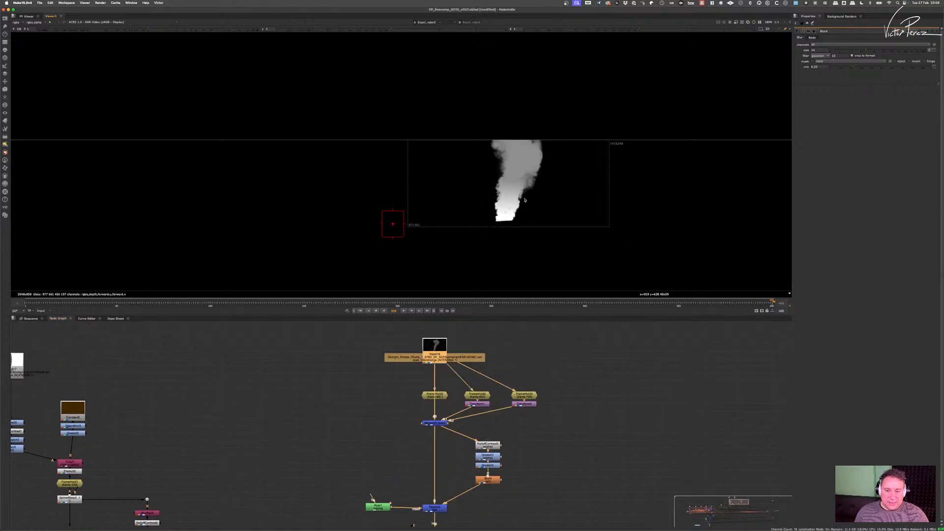
pyautogui.press('1')
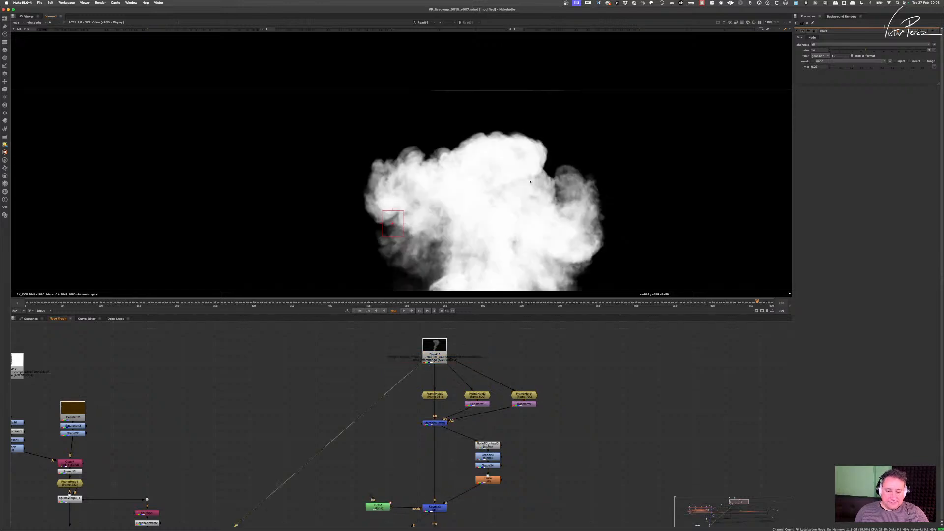
# - Insert a Shuffle node directly below the source smoke Read, before the frame holds
pyautogui.moveTo(441, 414)
pyautogui.mouseDown(button='middle')
pyautogui.moveTo(449, 362)
pyautogui.moveTo(443, 397)
pyautogui.mouseUp(button='middle')
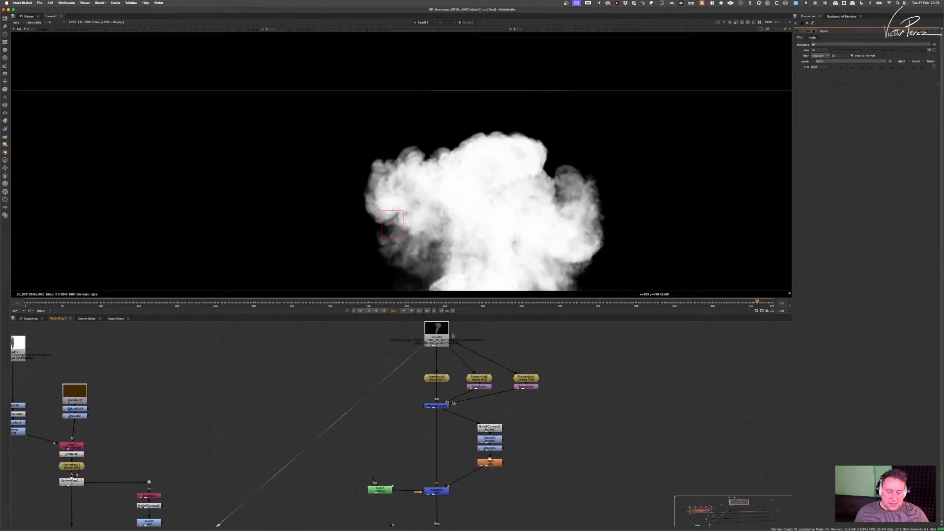
pyautogui.moveTo(452, 336); pyautogui.dragTo(455, 384, button='middle')
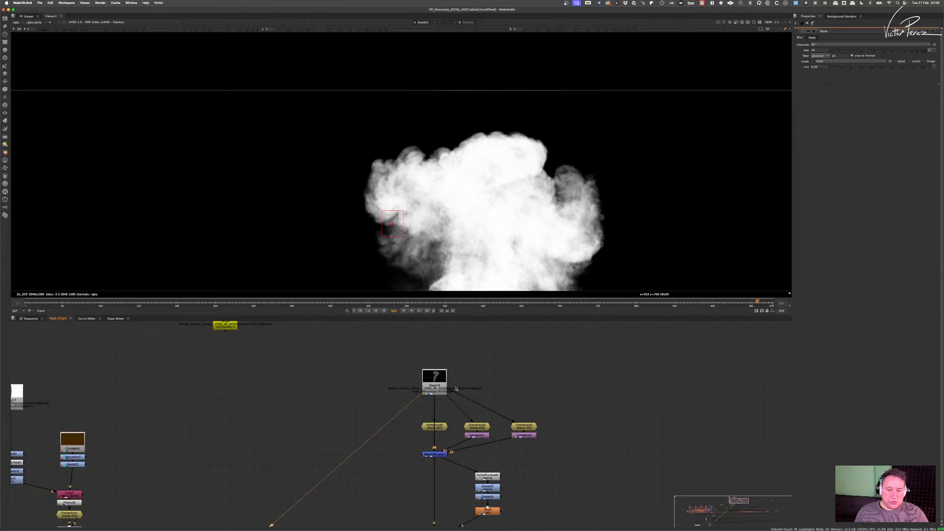
pyautogui.click(435, 381)
pyautogui.press('Tab')
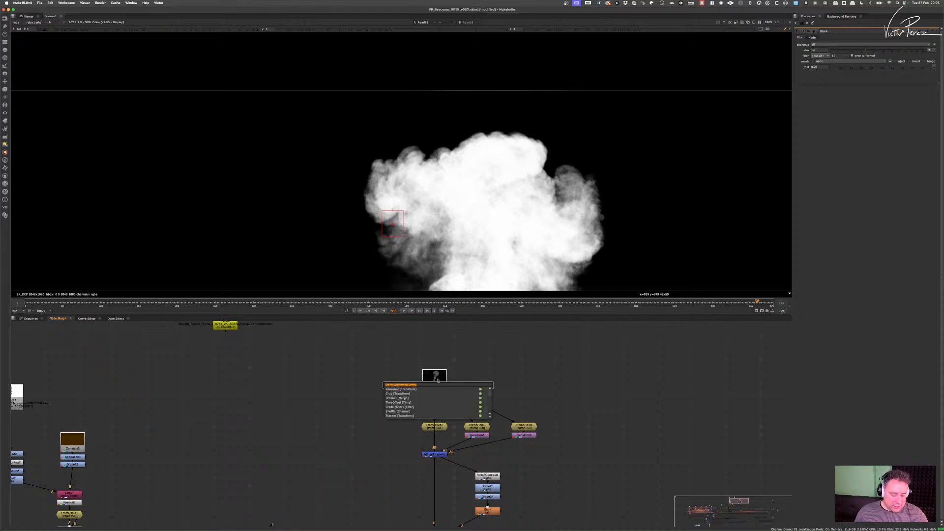
pyautogui.write('shuf')
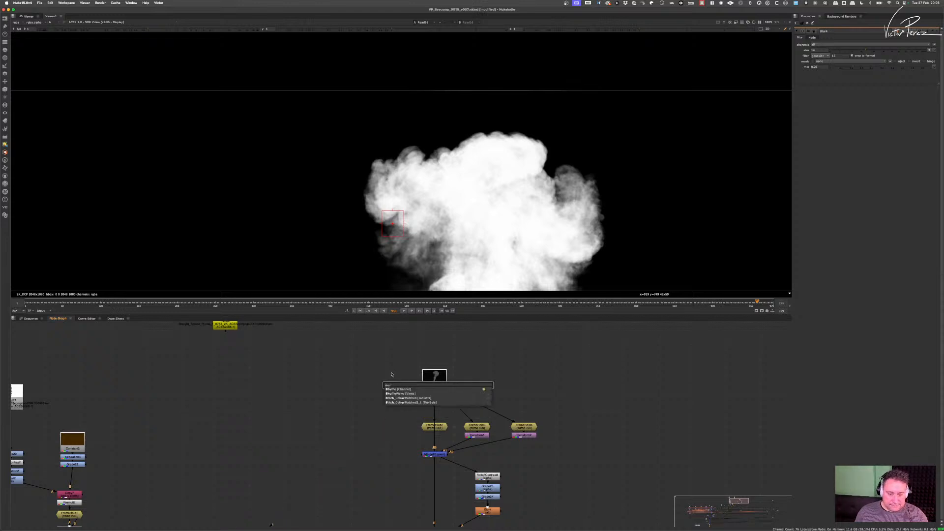
pyautogui.press('Return')
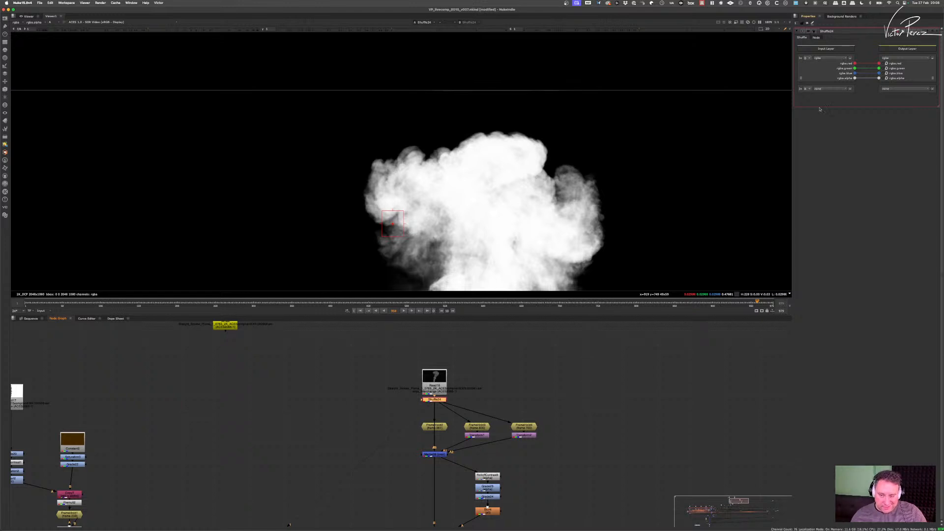
pyautogui.click(6, 42)
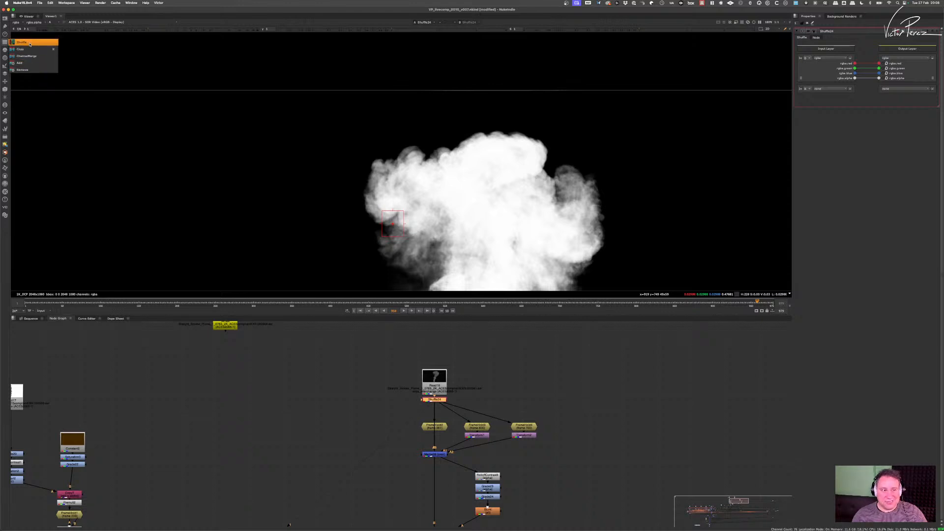
pyautogui.click(893, 104)
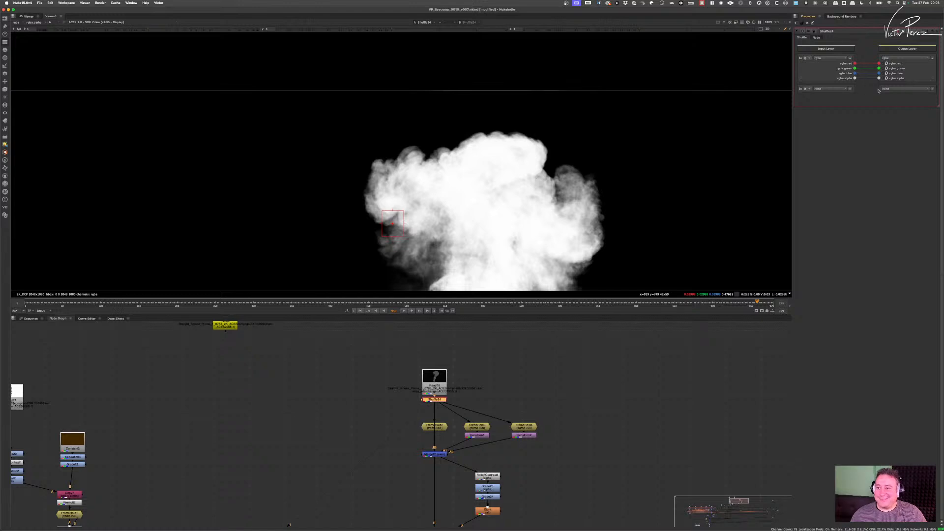
# - In the Shuffle's second layer pair, route the alpha input into a new output layer named smokePlum with a channel named matte
pyautogui.click(845, 90)
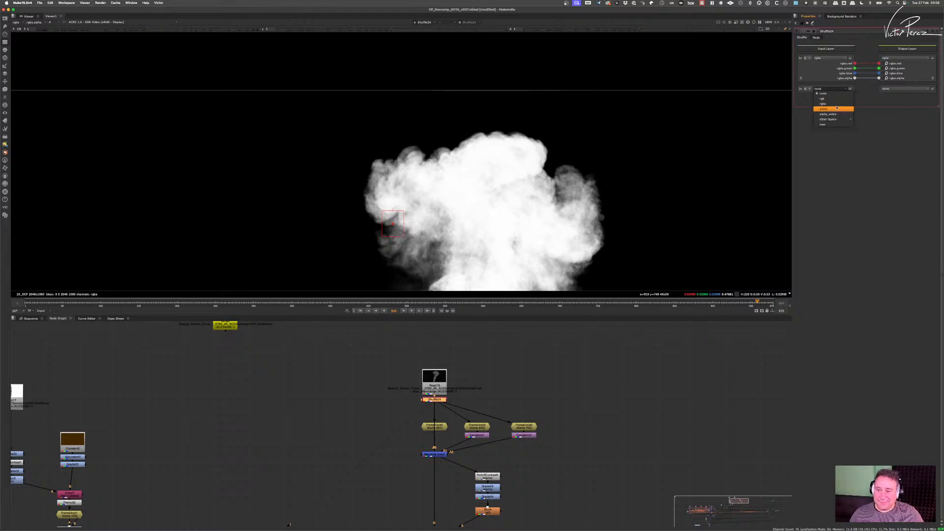
pyautogui.click(836, 109)
pyautogui.click(903, 90)
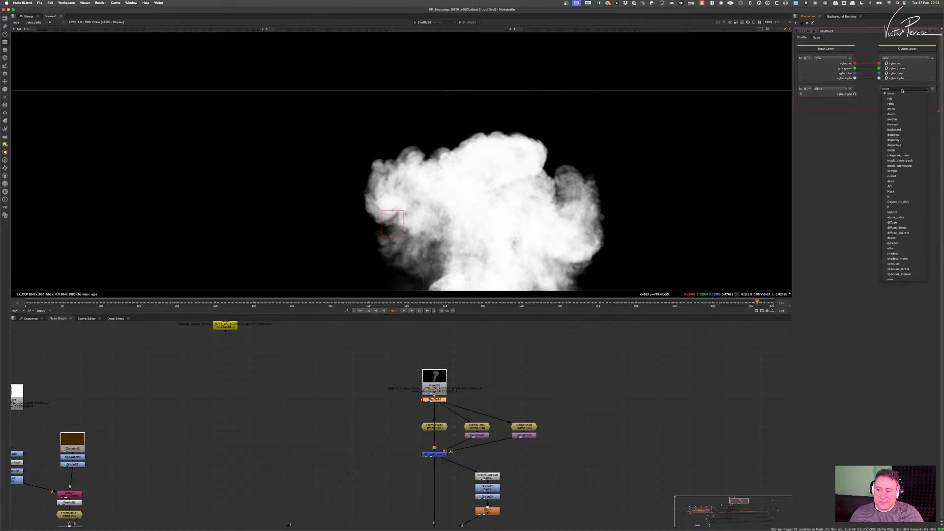
pyautogui.click(898, 279)
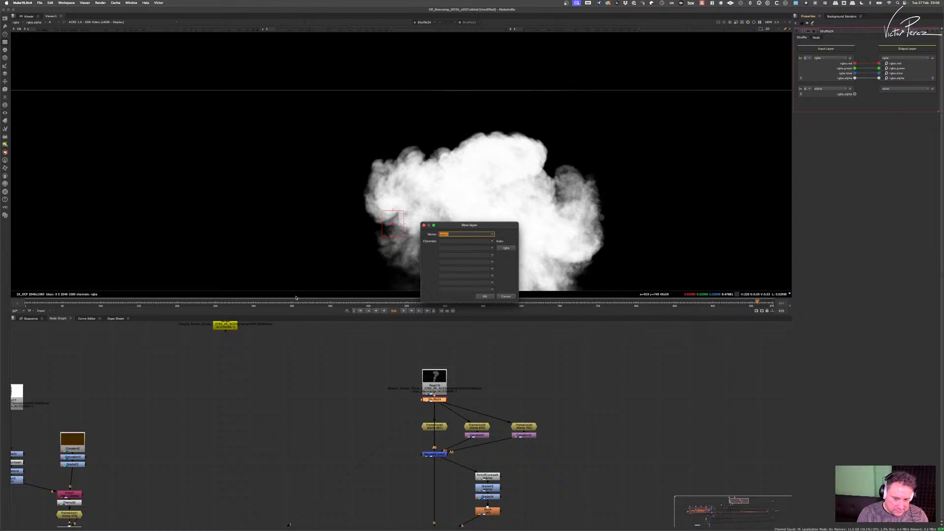
pyautogui.write('smokePlum')
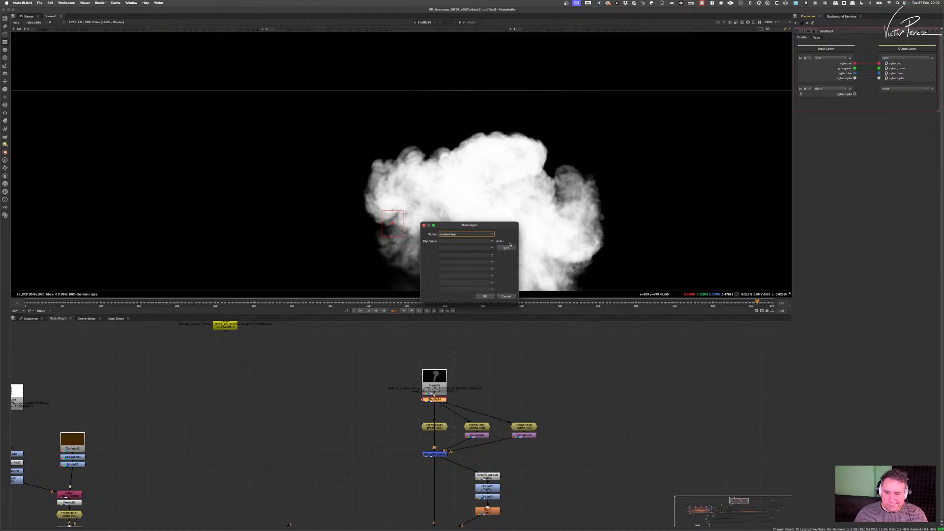
pyautogui.click(456, 241)
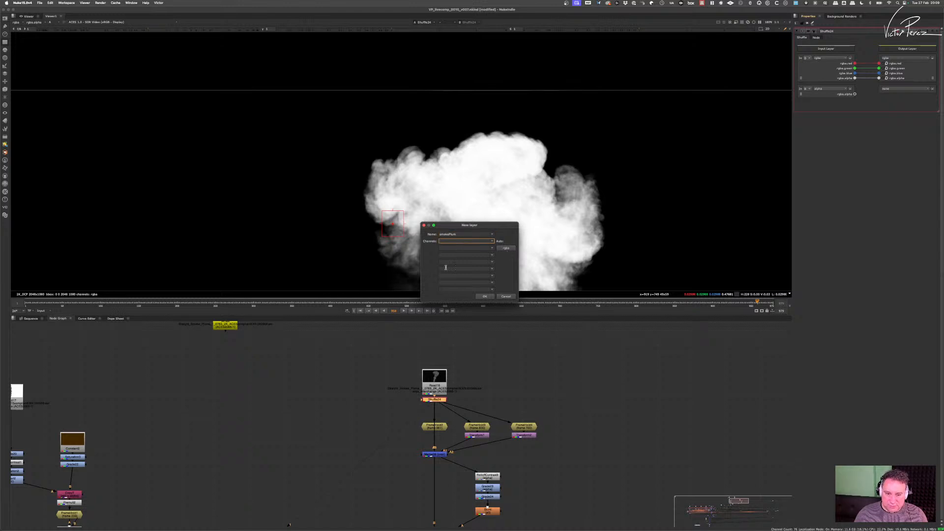
pyautogui.write('matte')
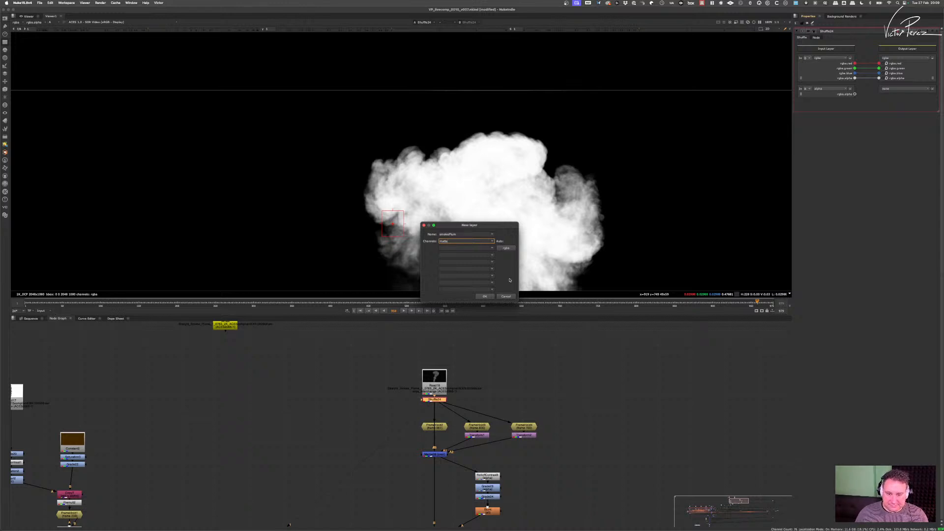
pyautogui.click(484, 296)
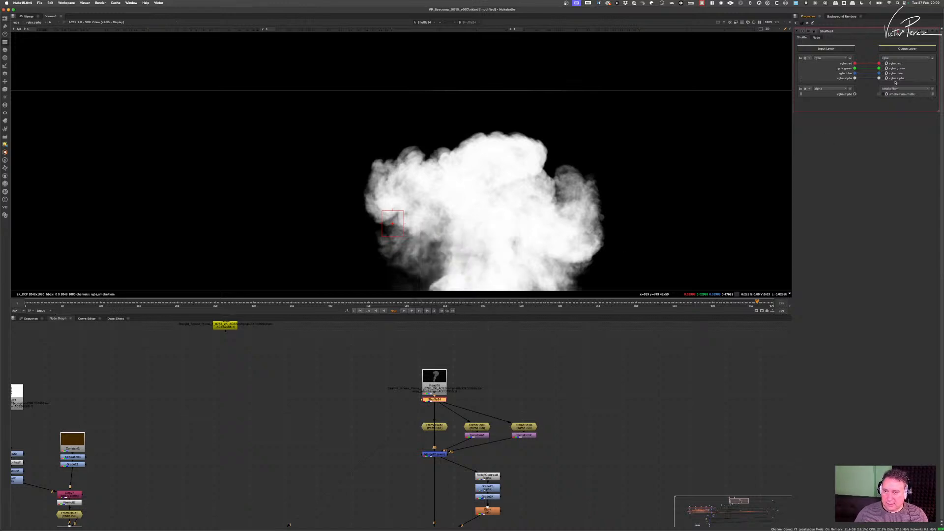
pyautogui.moveTo(854, 94); pyautogui.dragTo(878, 95)
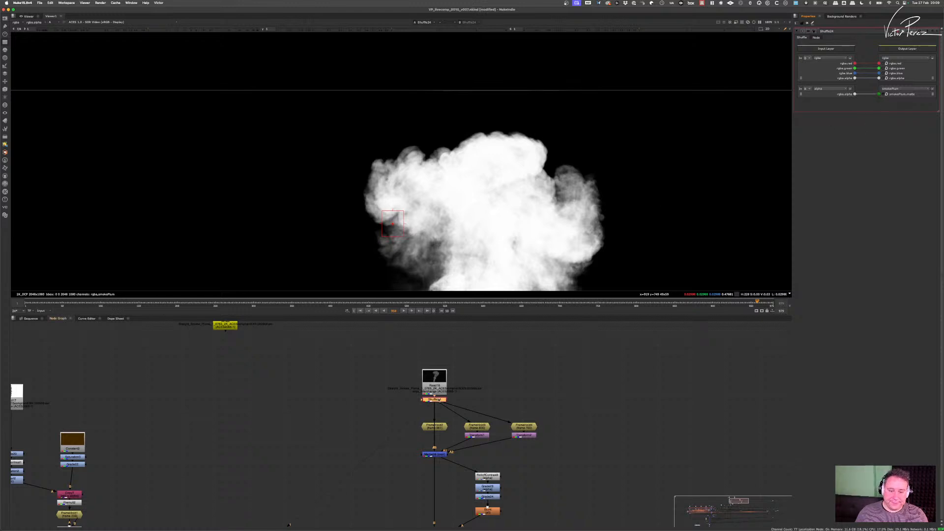
# - Display the smokePlum layer in the viewer at the Shuffle below the source smoke Read
pyautogui.scroll(7, 439, 399)
pyautogui.click(471, 408)
pyautogui.scroll(5, 464, 408)
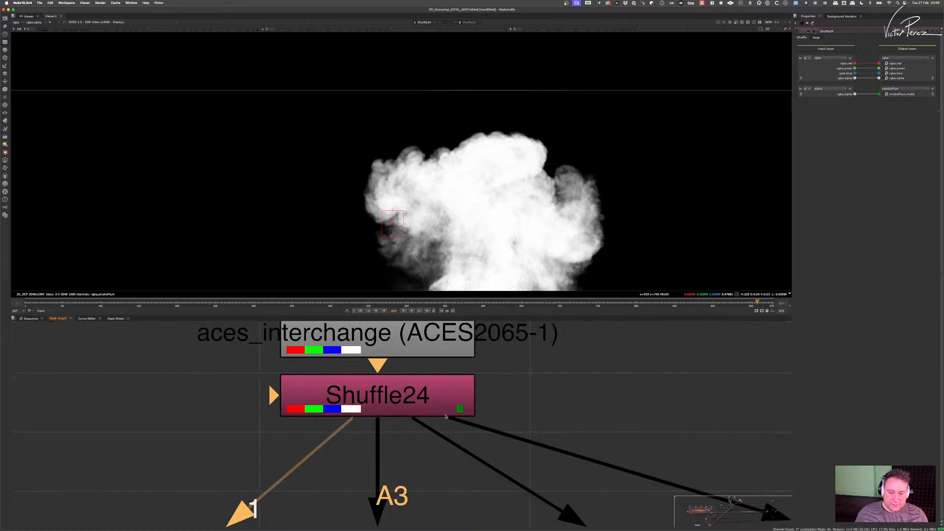
pyautogui.click(461, 402)
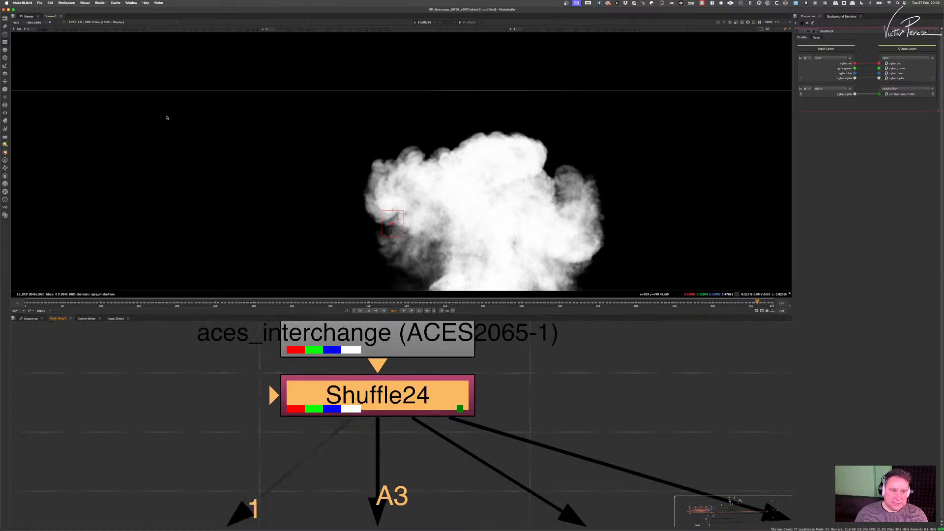
pyautogui.click(19, 22)
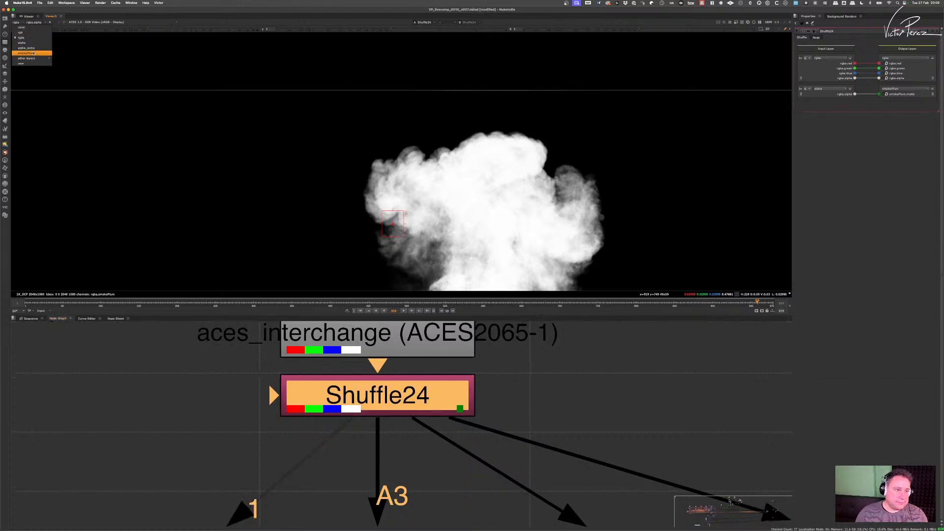
pyautogui.click(43, 54)
pyautogui.scroll(-7, 437, 156)
pyautogui.press('a')
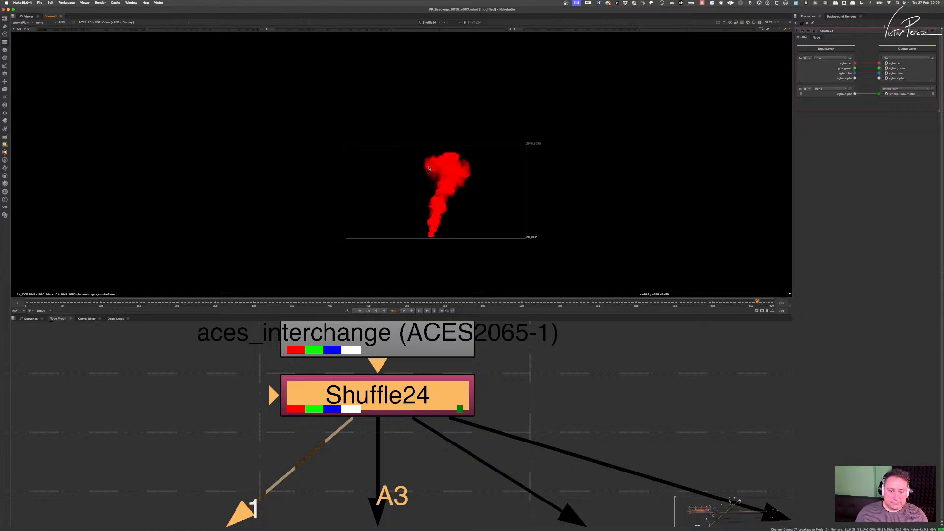
pyautogui.scroll(2, 435, 185)
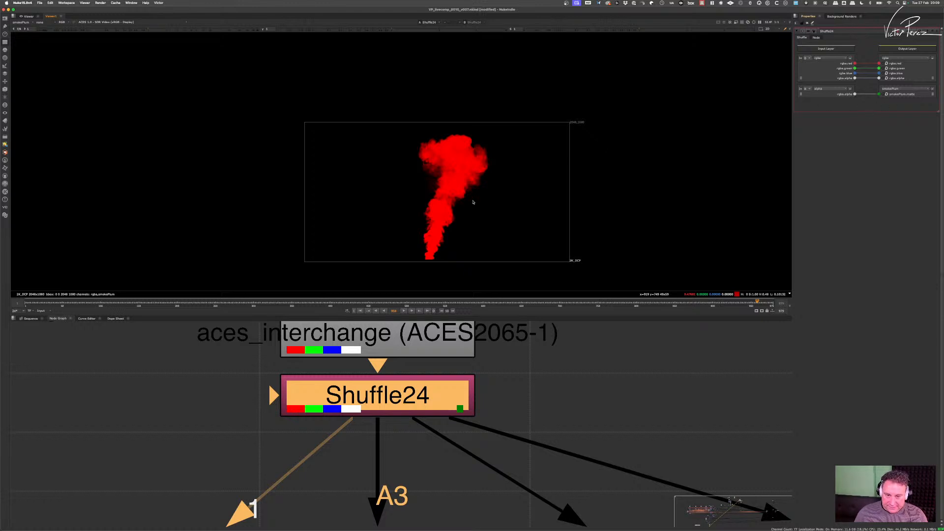
# - View the smokePlum layer at the frame 961 hold and at the Merge26 output
pyautogui.scroll(-3, 472, 200)
pyautogui.scroll(-5, 437, 418)
pyautogui.moveTo(437, 420); pyautogui.dragTo(441, 363, button='middle')
pyautogui.click(435, 420)
pyautogui.press('1')
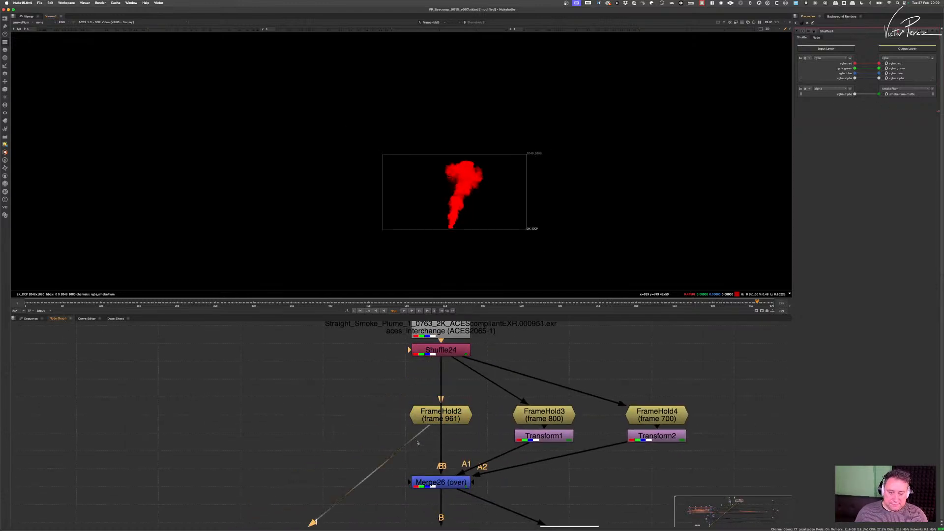
pyautogui.moveTo(417, 439); pyautogui.dragTo(410, 387, button='middle')
pyautogui.moveTo(363, 411); pyautogui.dragTo(480, 452)
pyautogui.press('1')
pyautogui.moveTo(480, 453); pyautogui.dragTo(453, 464, button='middle')
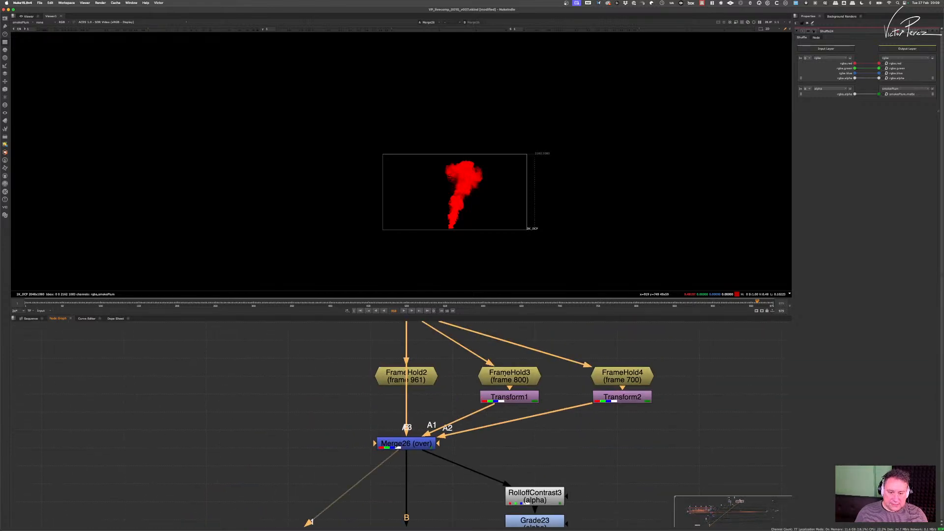
# - Compare the smokePlum layer at the frame 800 and frame 700 holds with the Merge26 output
pyautogui.click(506, 375)
pyautogui.press('1')
pyautogui.click(629, 380)
pyautogui.press('1')
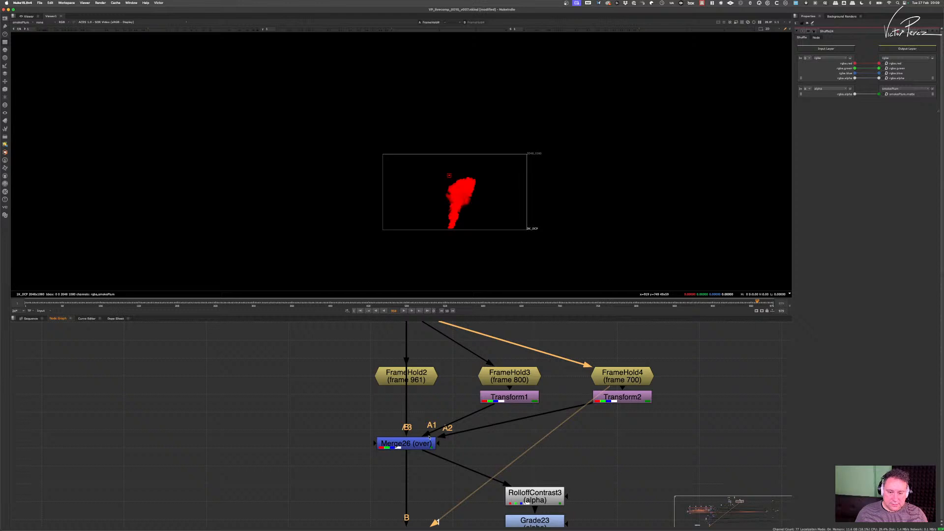
pyautogui.click(424, 443)
pyautogui.press('1')
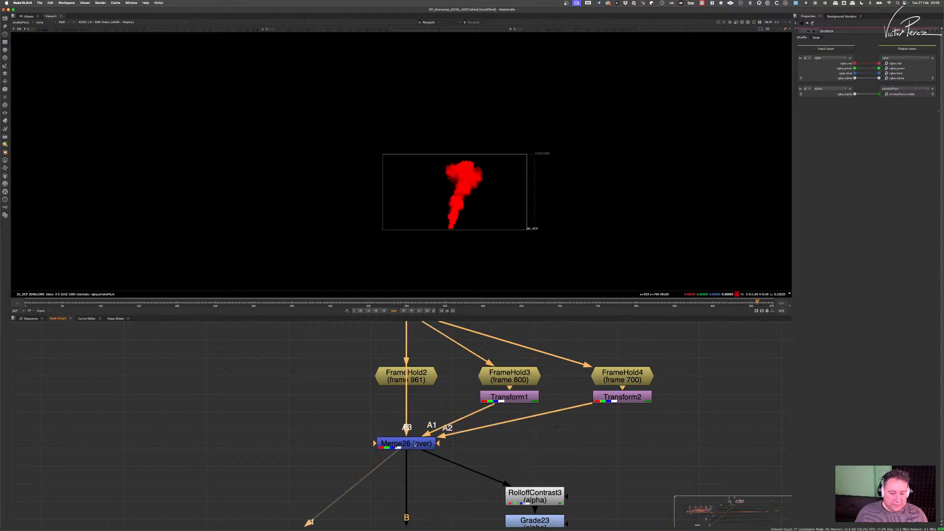
# - Set Merge26 to also merge all layers so the matte combines across the three smoke frames
pyautogui.scroll(5, 416, 445)
pyautogui.doubleClick(462, 443)
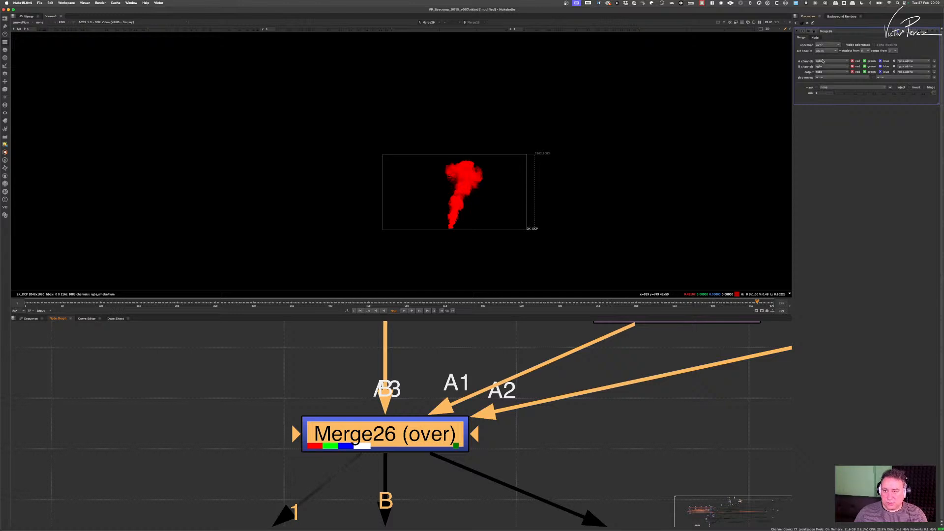
pyautogui.click(824, 61)
pyautogui.click(823, 77)
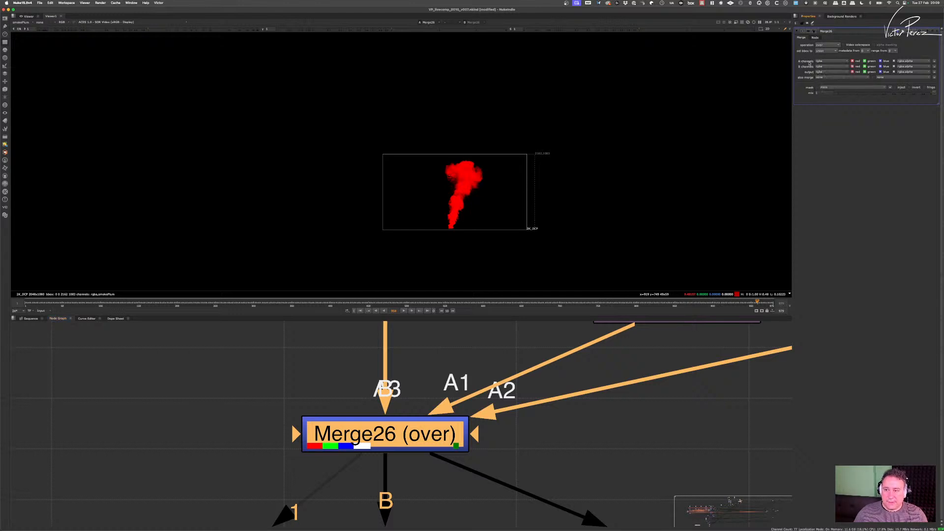
pyautogui.click(822, 78)
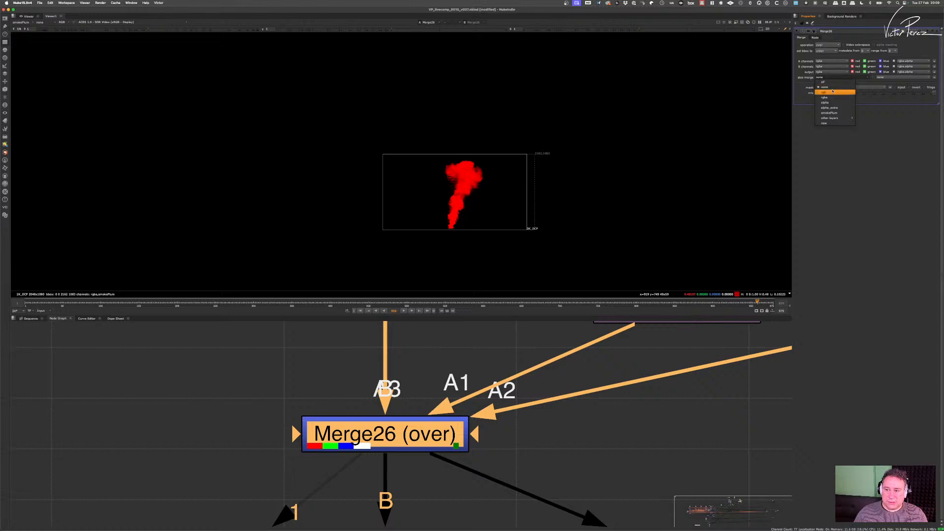
pyautogui.click(829, 82)
pyautogui.scroll(5, 492, 199)
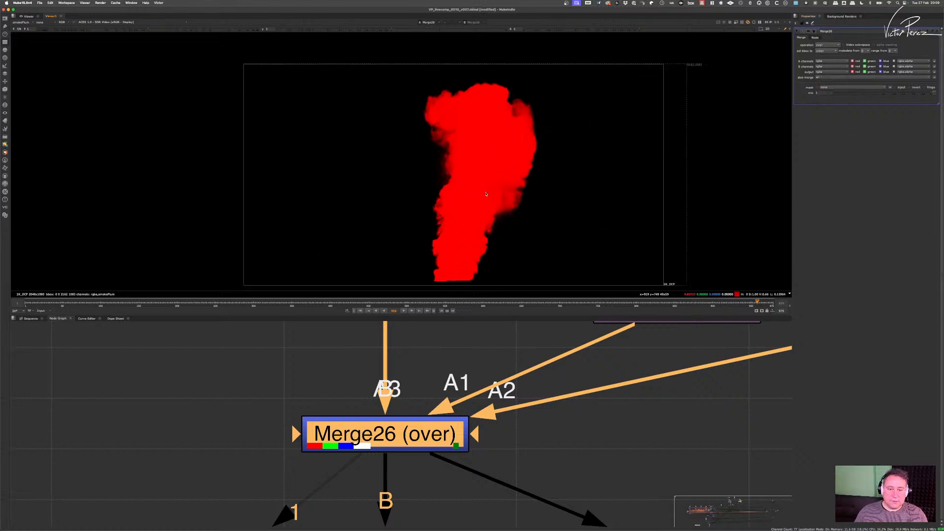
# - View the smokePlum layer at Merge26 and at the Keymix2 output further down the smoke branch
pyautogui.scroll(-5, 469, 389)
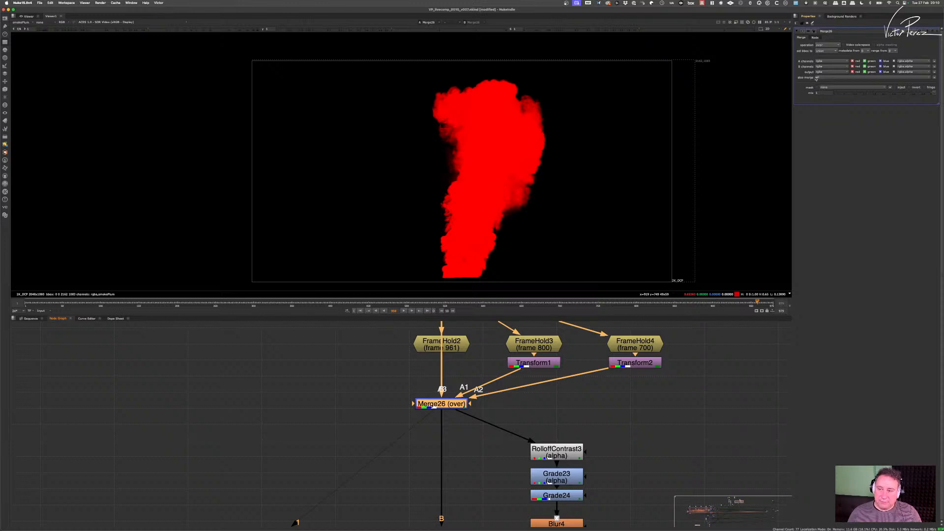
pyautogui.moveTo(388, 390); pyautogui.dragTo(485, 419)
pyautogui.press('1')
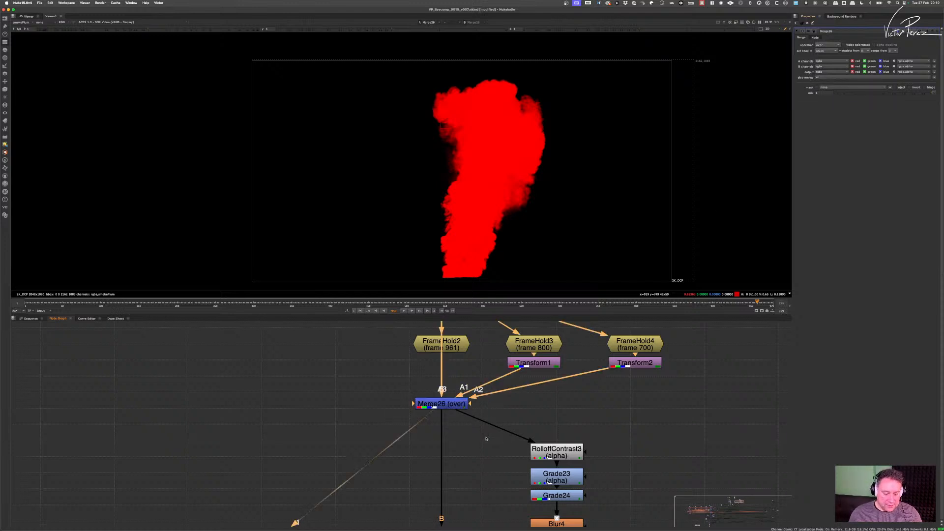
pyautogui.scroll(-3, 487, 438)
pyautogui.moveTo(487, 438); pyautogui.dragTo(455, 380, button='middle')
pyautogui.scroll(3, 455, 380)
pyautogui.moveTo(501, 402); pyautogui.dragTo(515, 330, button='middle')
pyautogui.moveTo(392, 409); pyautogui.dragTo(480, 491)
pyautogui.press('1')
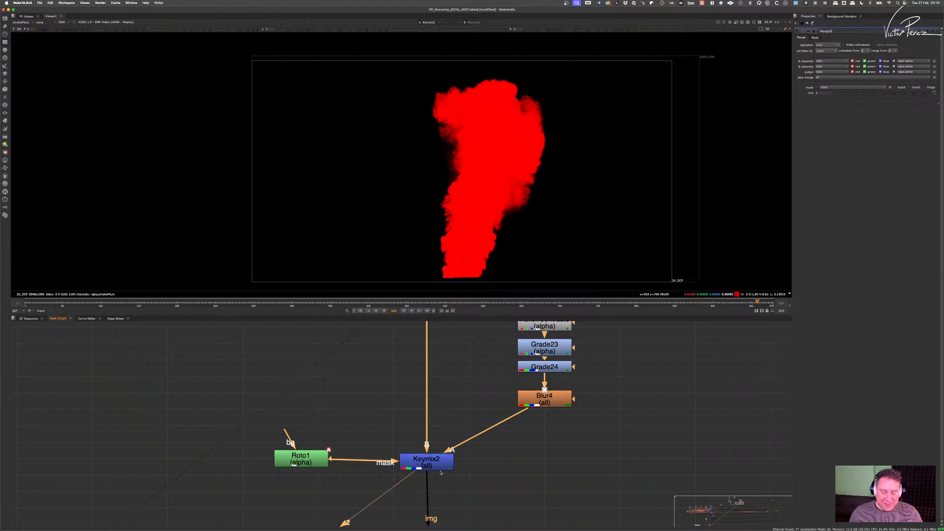
# - Disable and re-enable Blur4 repeatedly to examine its effect on the edges of the smokePlum matte
pyautogui.scroll(-4, 485, 485)
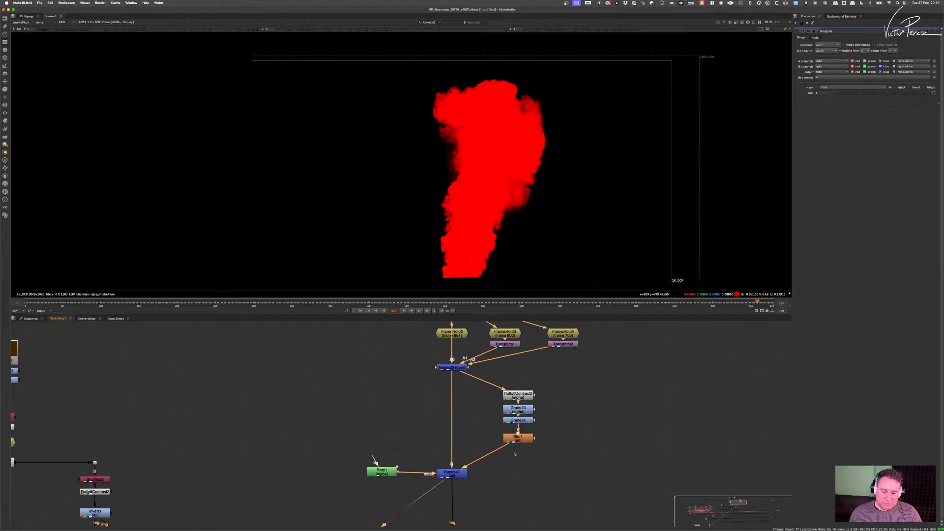
pyautogui.scroll(5, 515, 454)
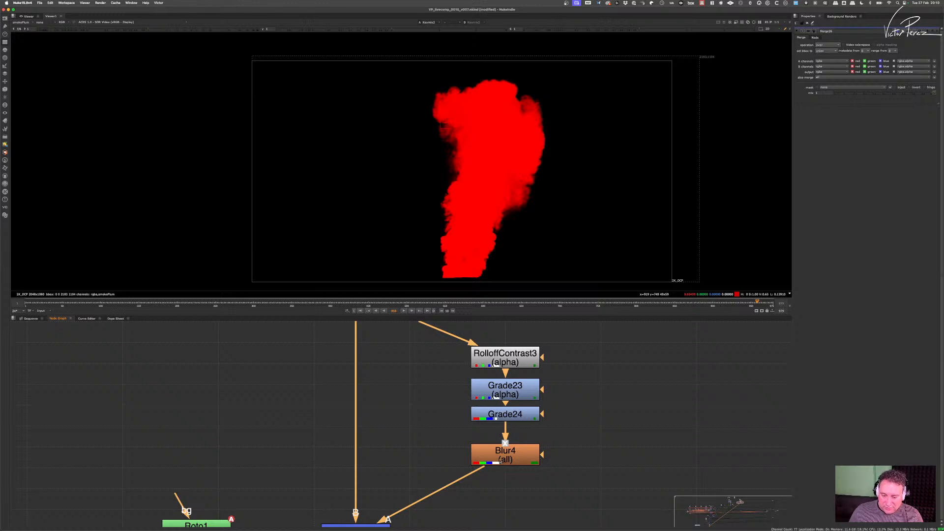
pyautogui.click(518, 462)
pyautogui.press('d')
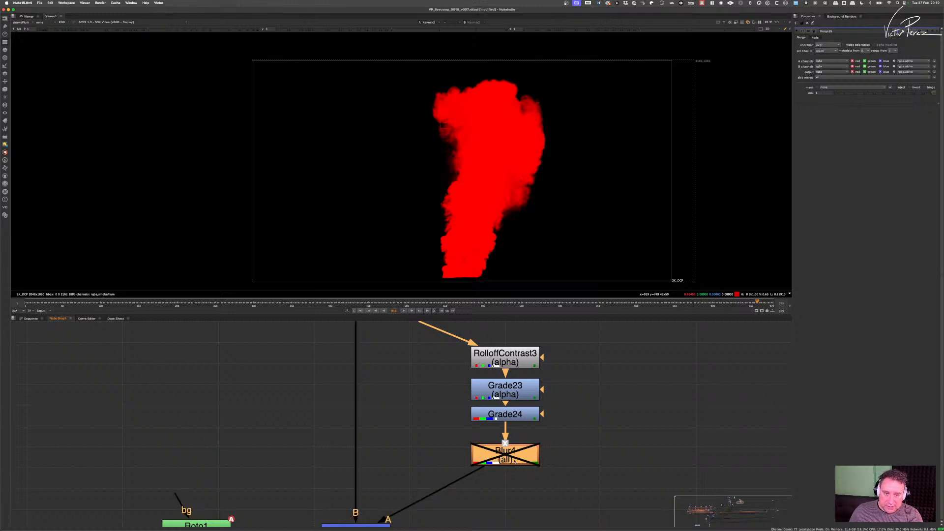
pyautogui.scroll(8, 473, 129)
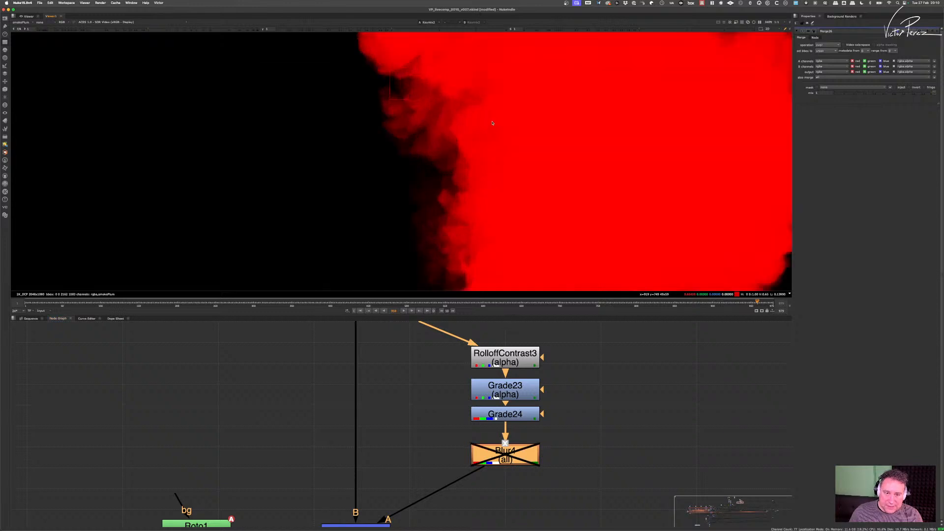
pyautogui.press('d')
pyautogui.press('d')
pyautogui.press('d')
pyautogui.press('d')
pyautogui.press('d')
pyautogui.press('d')
pyautogui.press('d')
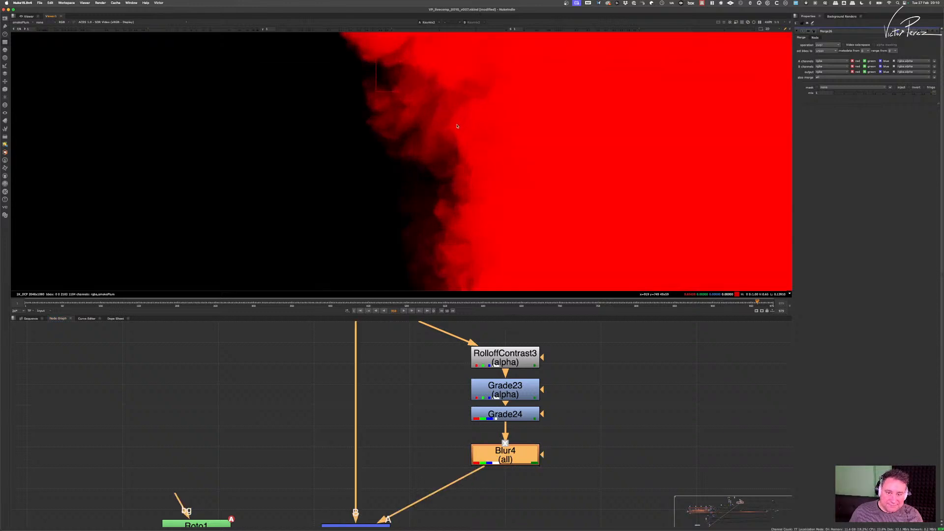
# - Restrict Blur4 to the rgba channels
pyautogui.doubleClick(515, 460)
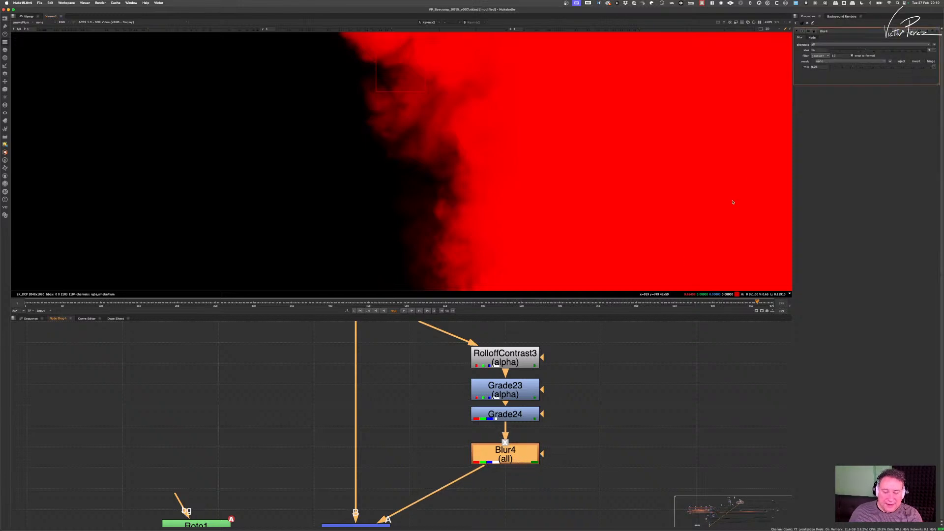
pyautogui.click(837, 45)
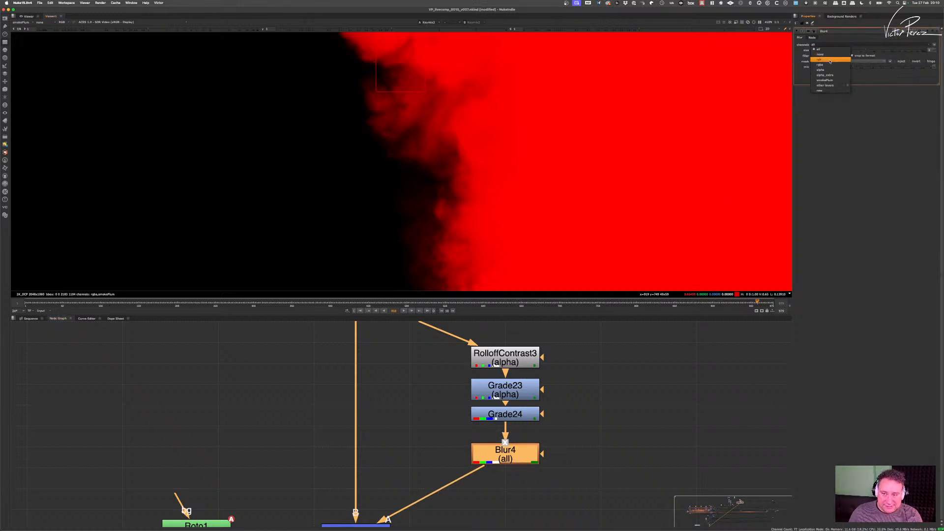
pyautogui.click(830, 65)
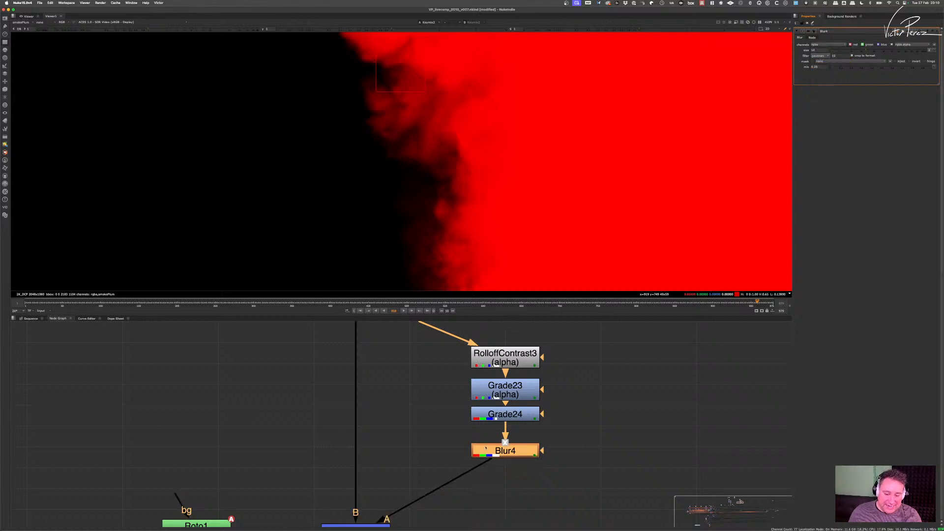
# - View the full smokePlum matte at the Keymix2 output with the restricted blur
pyautogui.scroll(-5, 433, 470)
pyautogui.moveTo(433, 469); pyautogui.dragTo(462, 422, button='middle')
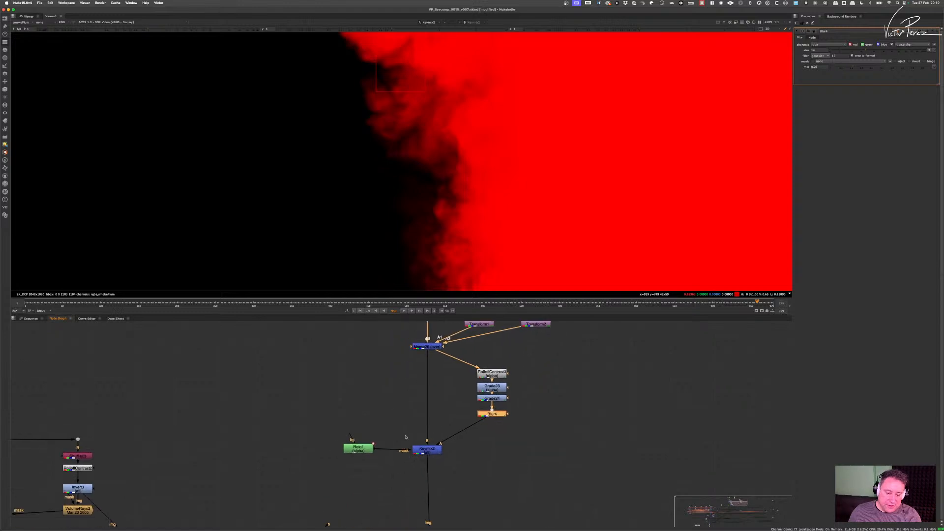
pyautogui.click(428, 451)
pyautogui.click(468, 474)
pyautogui.scroll(-8, 491, 143)
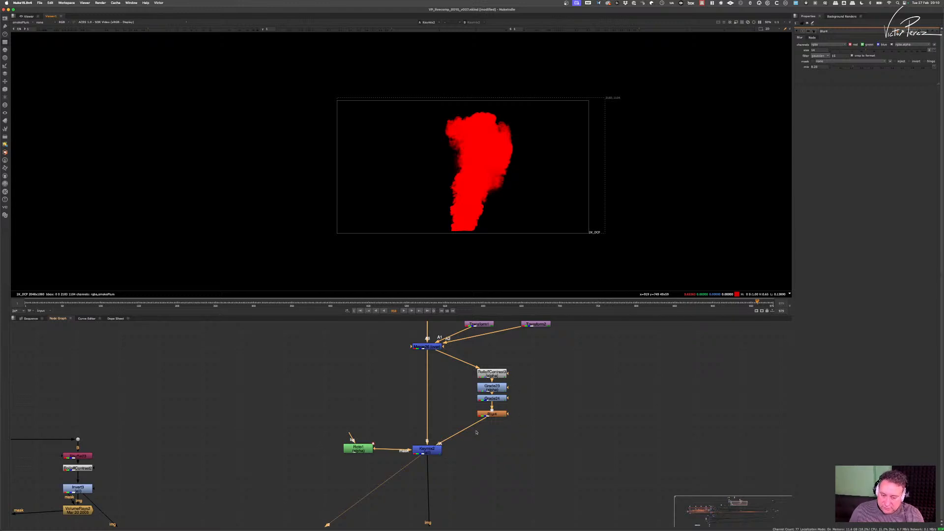
# - Follow the smoke branch down through its card and TransformGeo, and view the smokePlum layer at its scanline render
pyautogui.click(457, 485)
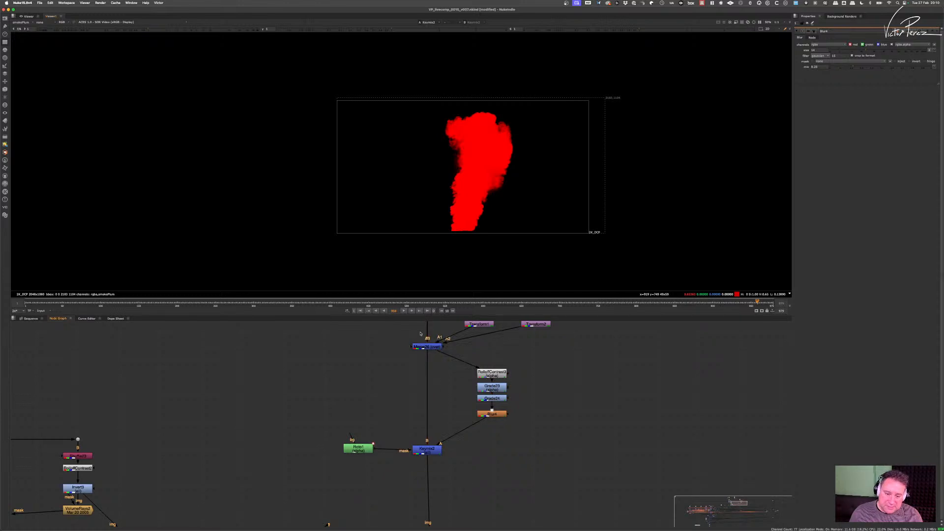
pyautogui.scroll(-5, 448, 449)
pyautogui.moveTo(449, 448); pyautogui.dragTo(448, 376, button='middle')
pyautogui.scroll(-2, 454, 426)
pyautogui.scroll(6, 453, 427)
pyautogui.click(447, 438)
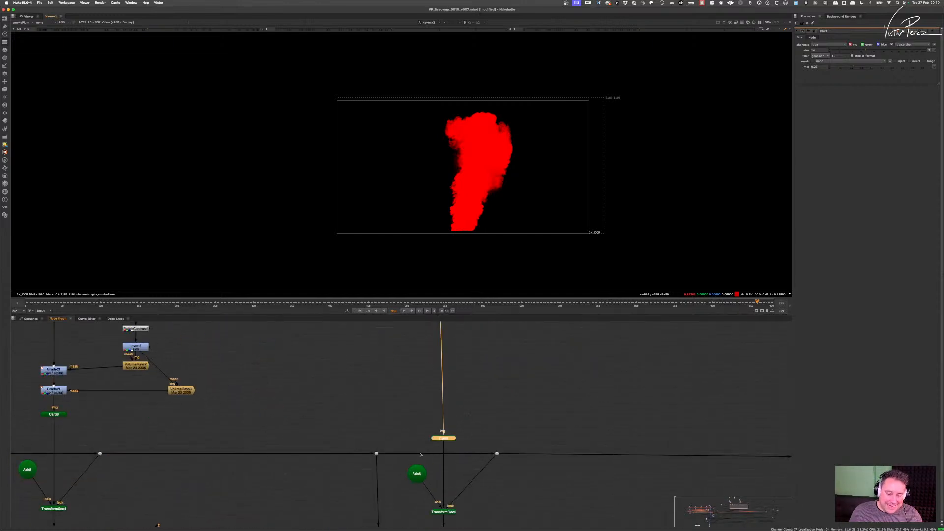
pyautogui.moveTo(492, 504); pyautogui.dragTo(518, 437, button='middle')
pyautogui.click(471, 444)
pyautogui.scroll(-5, 460, 481)
pyautogui.moveTo(461, 481); pyautogui.dragTo(505, 403, button='middle')
pyautogui.scroll(4, 507, 402)
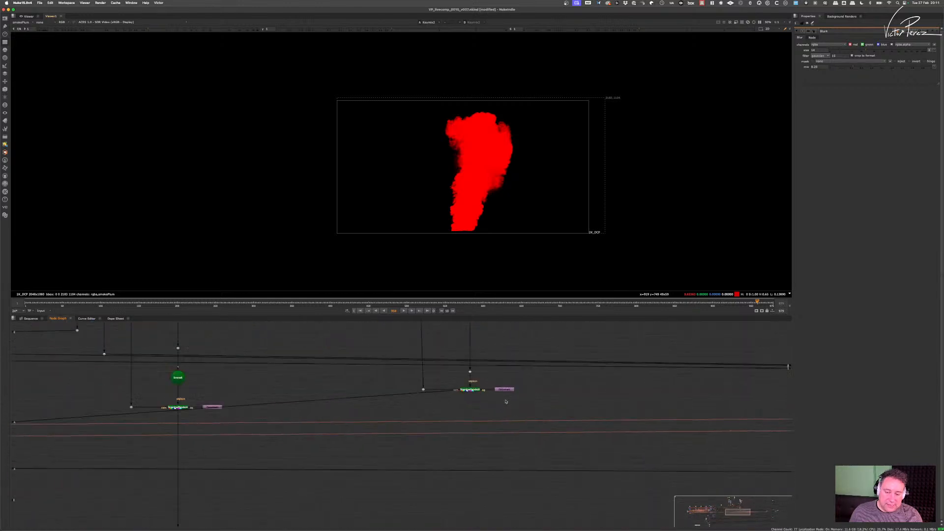
pyautogui.click(471, 390)
pyautogui.press('1')
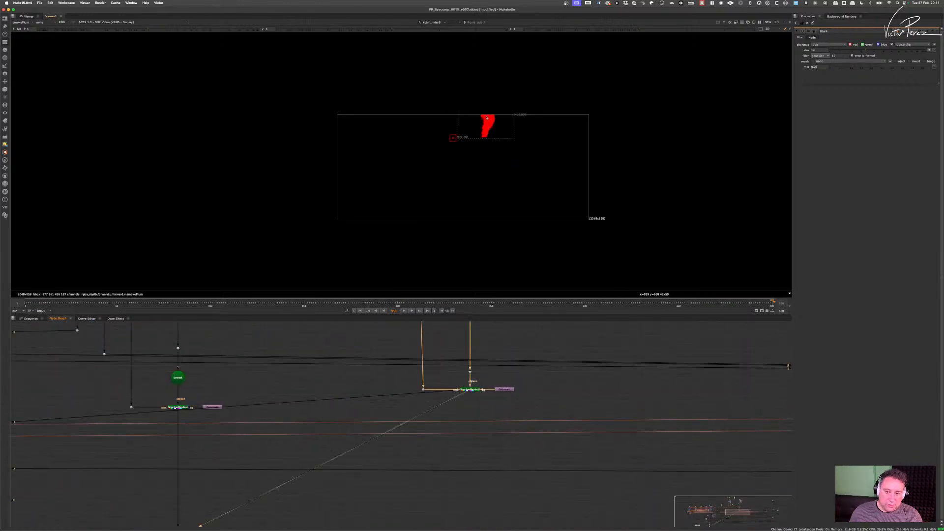
# - Check the smokePlum layer at the Merge25 (under) node and trace its A input back to the smoke's scanline render
pyautogui.scroll(4, 489, 117)
pyautogui.scroll(-4, 413, 378)
pyautogui.moveTo(206, 408); pyautogui.dragTo(329, 430, button='middle')
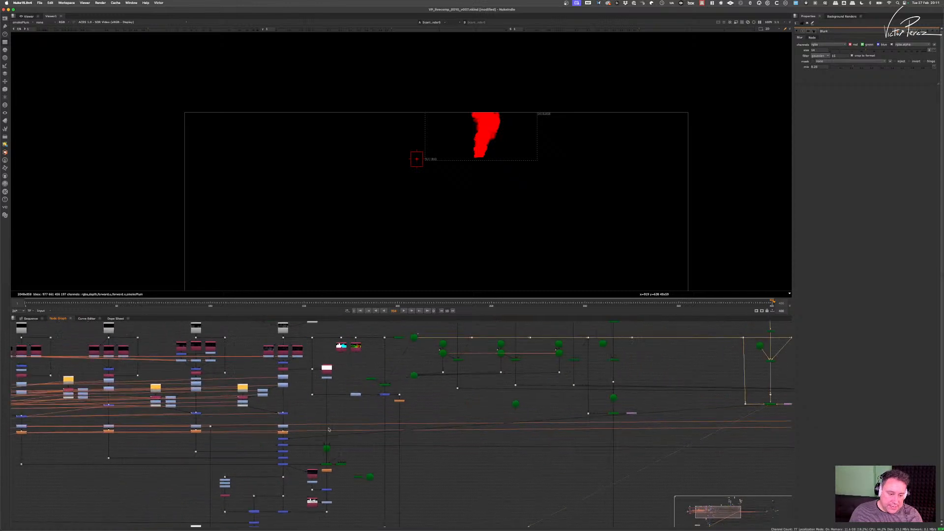
pyautogui.scroll(6, 329, 430)
pyautogui.moveTo(326, 419); pyautogui.dragTo(260, 451)
pyautogui.press('1')
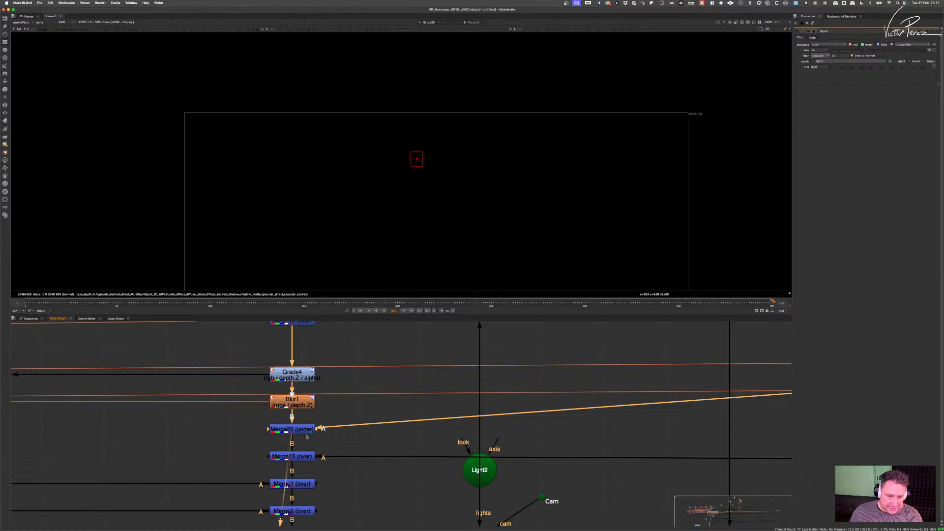
pyautogui.scroll(-6, 523, 431)
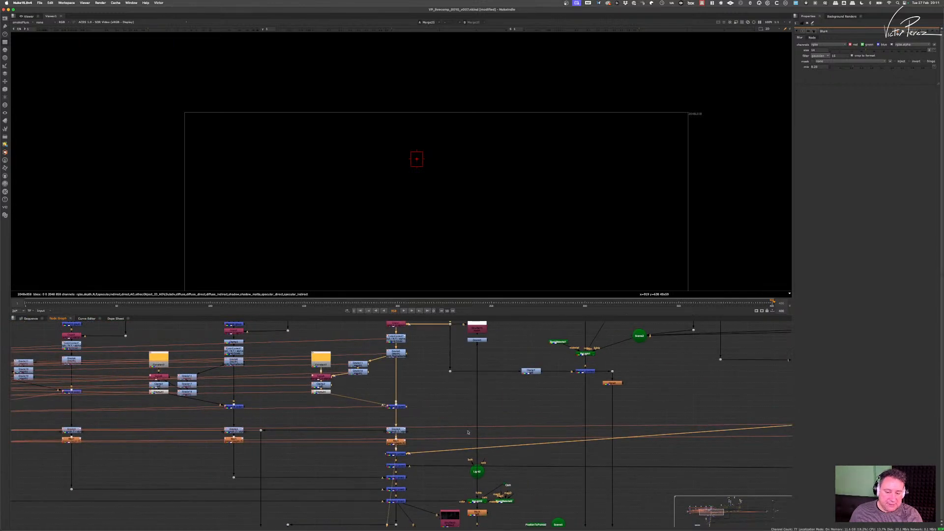
pyautogui.scroll(8, 434, 454)
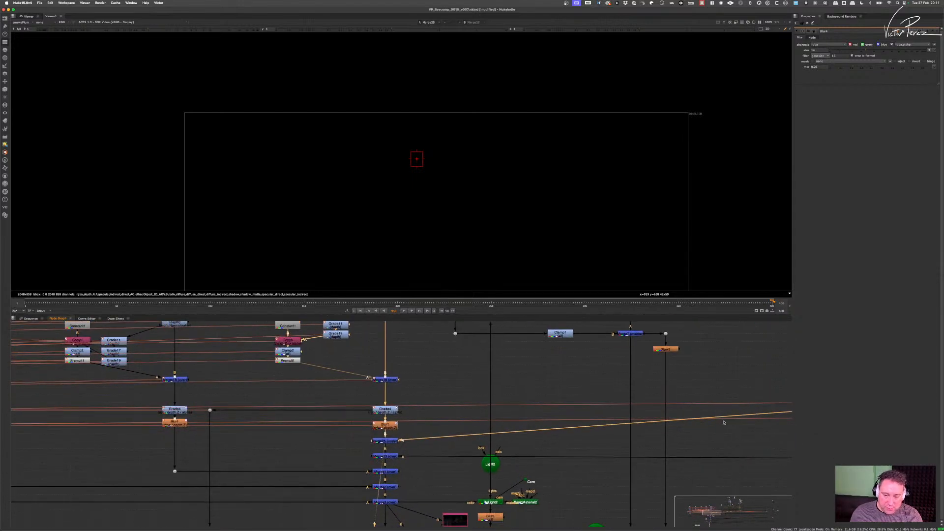
pyautogui.scroll(-5, 724, 422)
pyautogui.scroll(6, 667, 425)
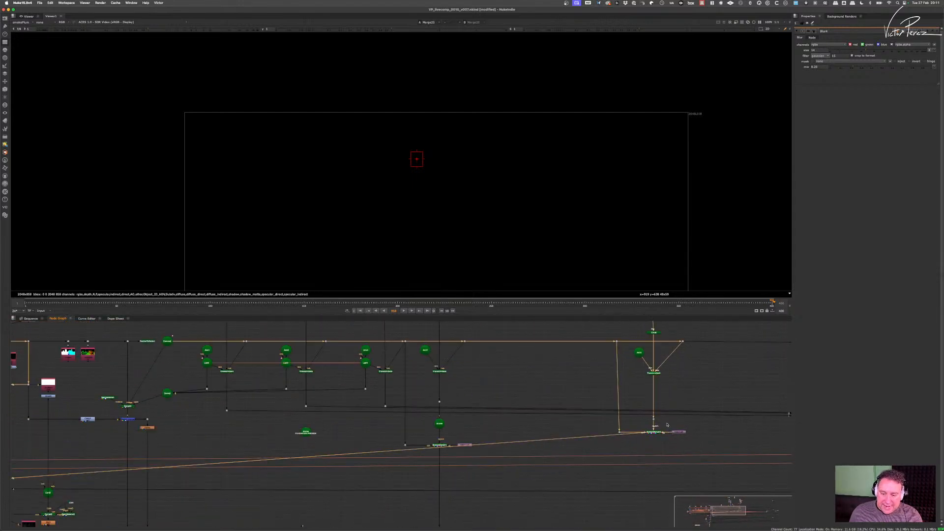
# - View the smokePlum layer at the smoke's scanline render and route its connection to Merge25 (under) through a dot placed below the render
pyautogui.press('1')
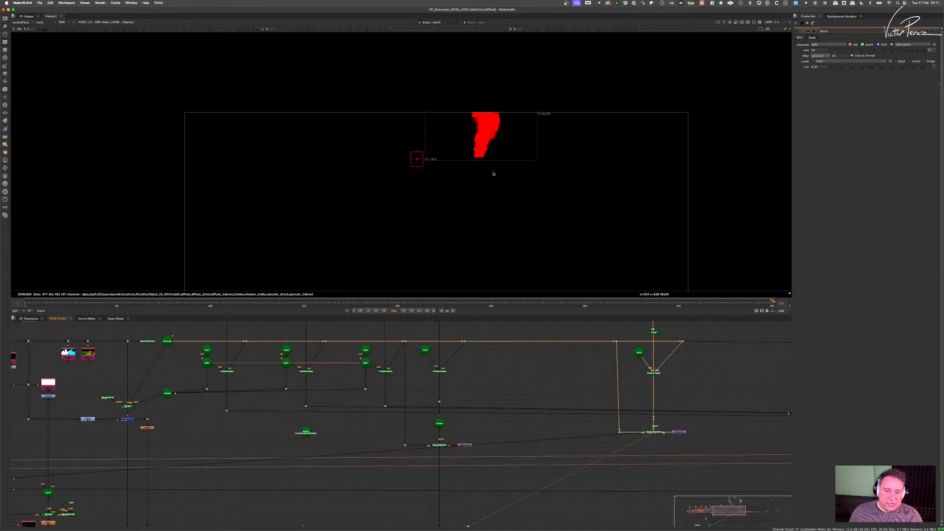
pyautogui.scroll(-3, 411, 407)
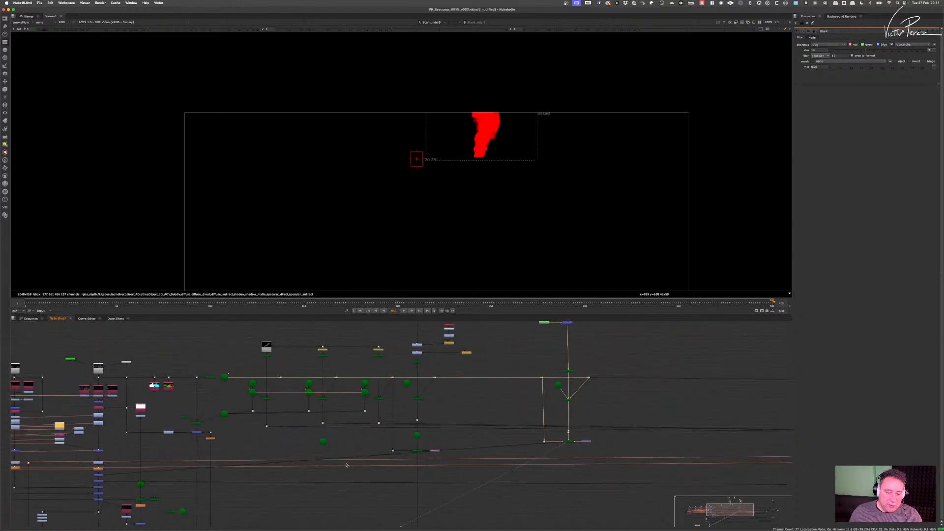
pyautogui.scroll(4, 441, 439)
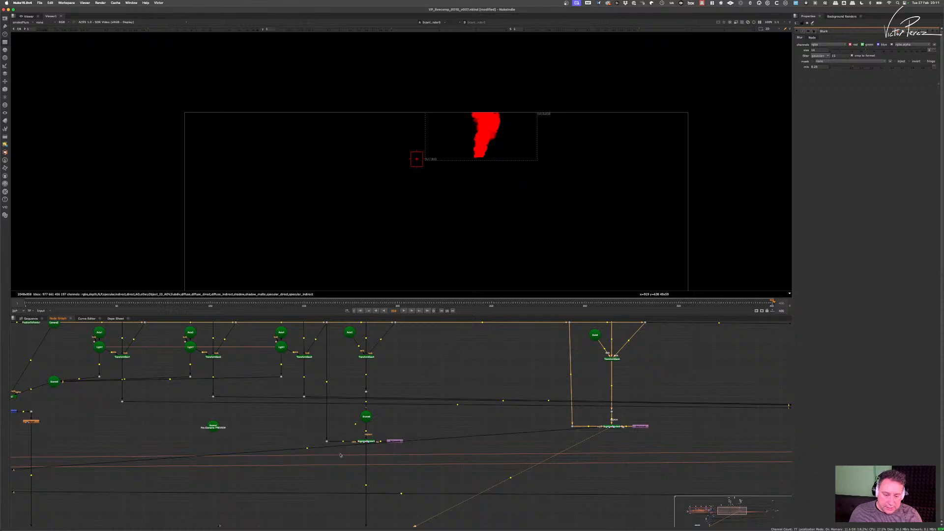
pyautogui.keyDown('ctrl'); pyautogui.moveTo(307, 448); pyautogui.dragTo(623, 473); pyautogui.keyUp('ctrl')
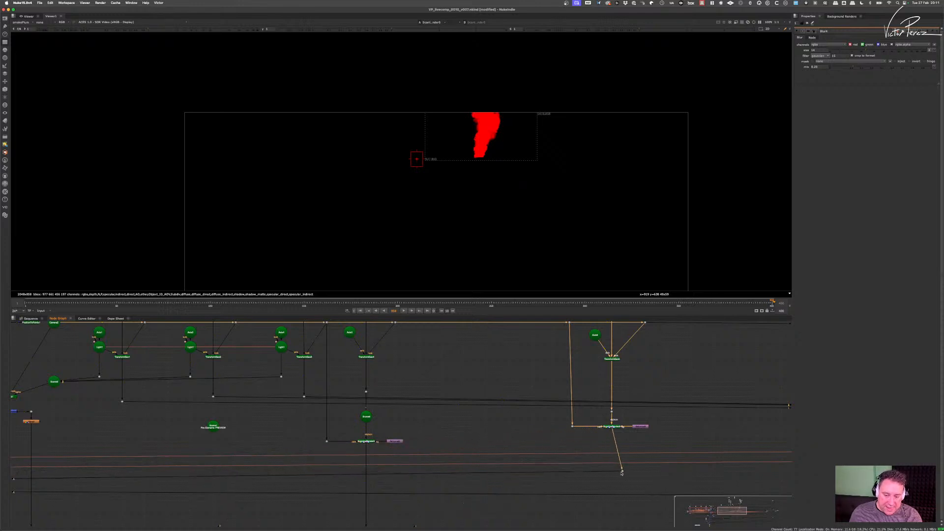
pyautogui.scroll(-5, 377, 471)
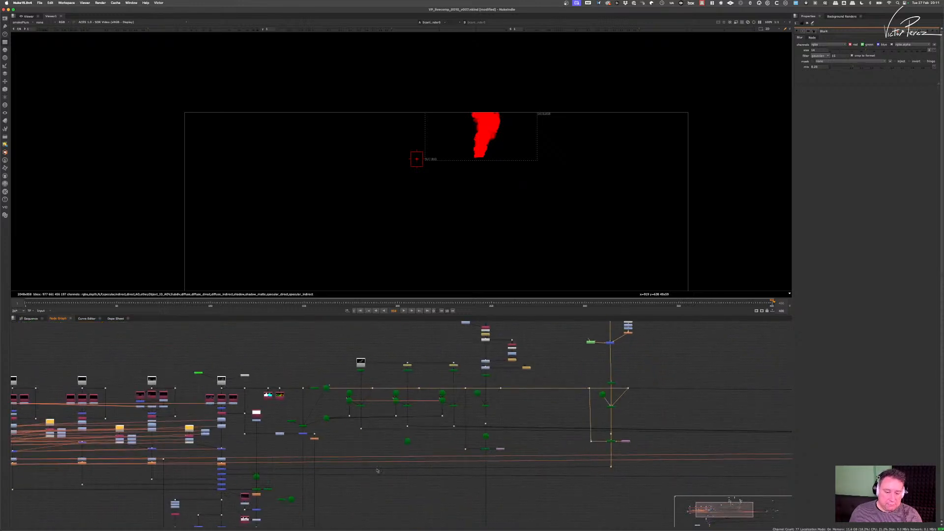
# - Move Merge25 (under) together with all its upstream nodes higher in the node graph, away from Merge13 (over)
pyautogui.scroll(6, 377, 470)
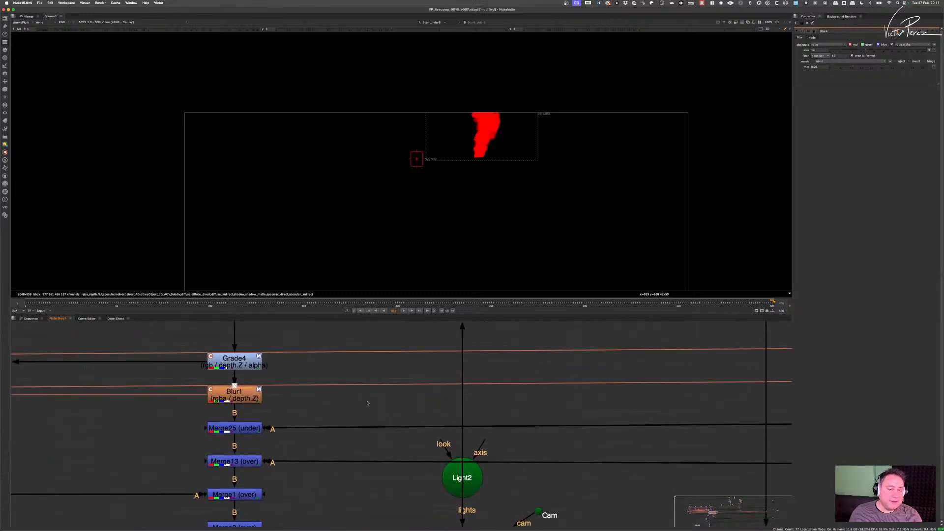
pyautogui.scroll(-6, 367, 404)
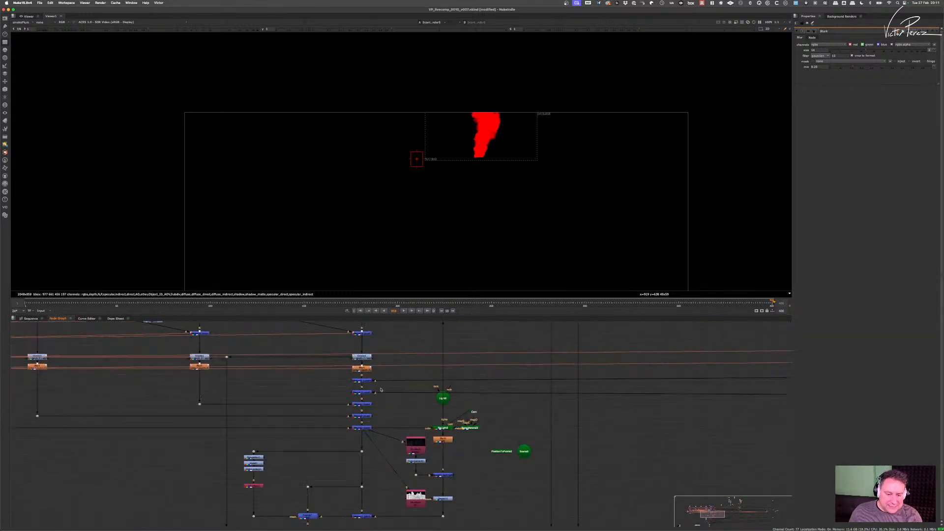
pyautogui.moveTo(381, 390); pyautogui.dragTo(378, 426, button='middle')
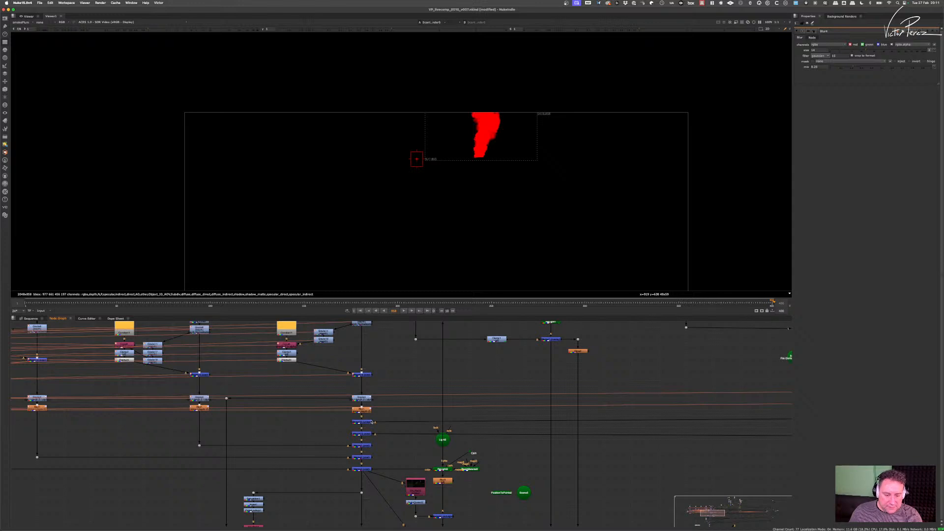
pyautogui.keyDown('ctrl'); pyautogui.click(366, 423); pyautogui.keyUp('ctrl')
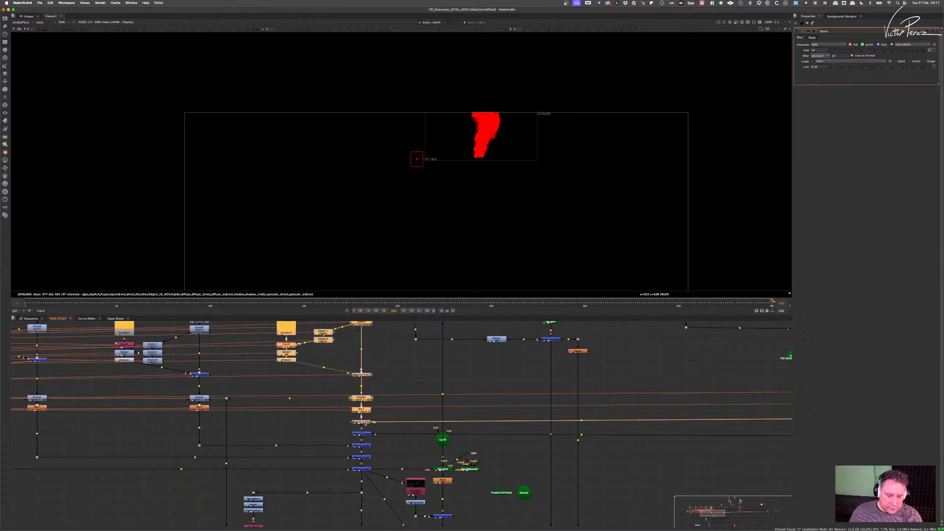
pyautogui.moveTo(367, 423); pyautogui.dragTo(366, 394)
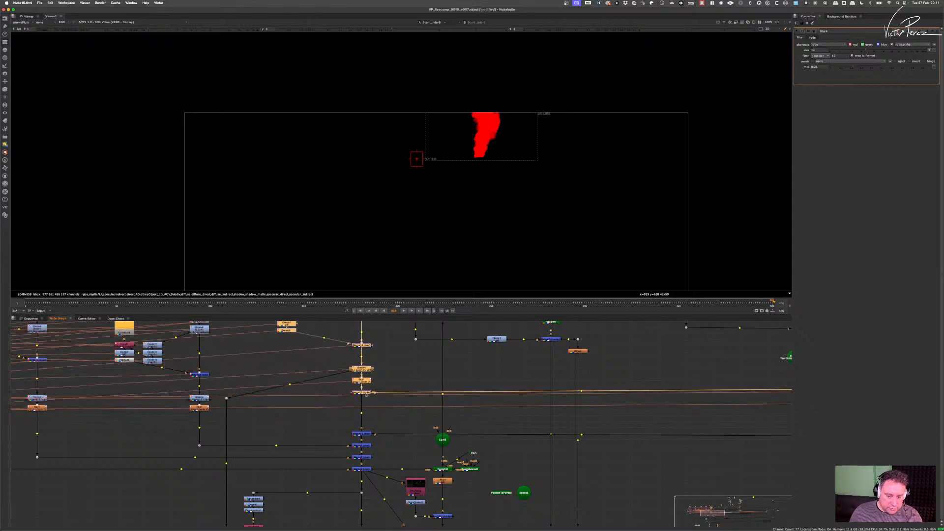
pyautogui.scroll(-8, 378, 403)
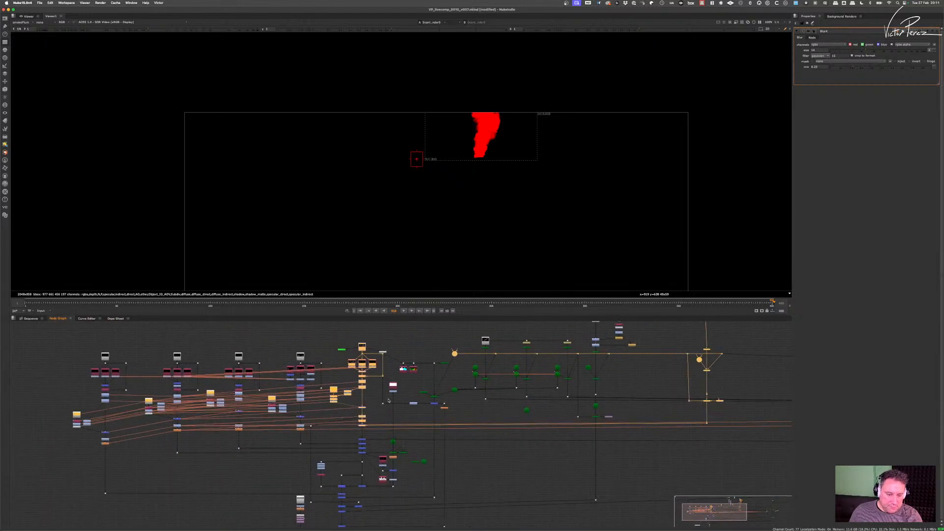
pyautogui.scroll(8, 379, 417)
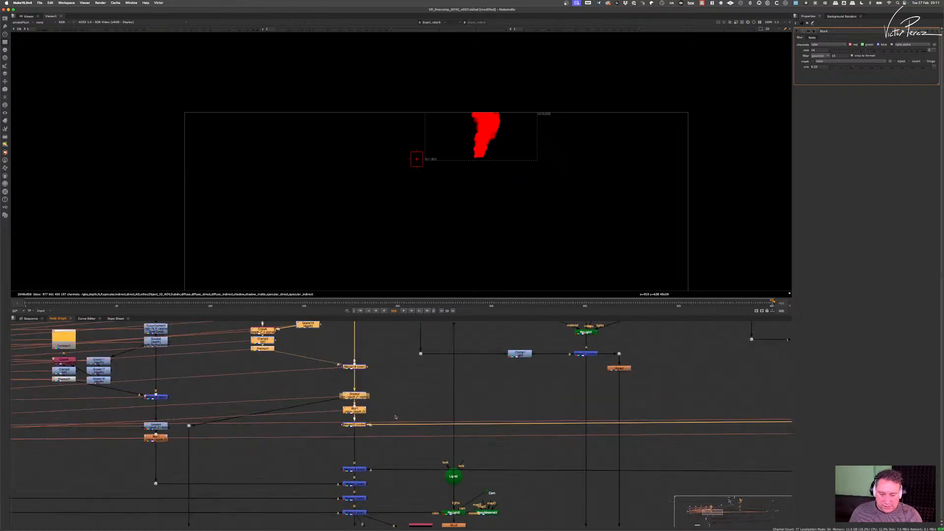
pyautogui.scroll(4, 369, 414)
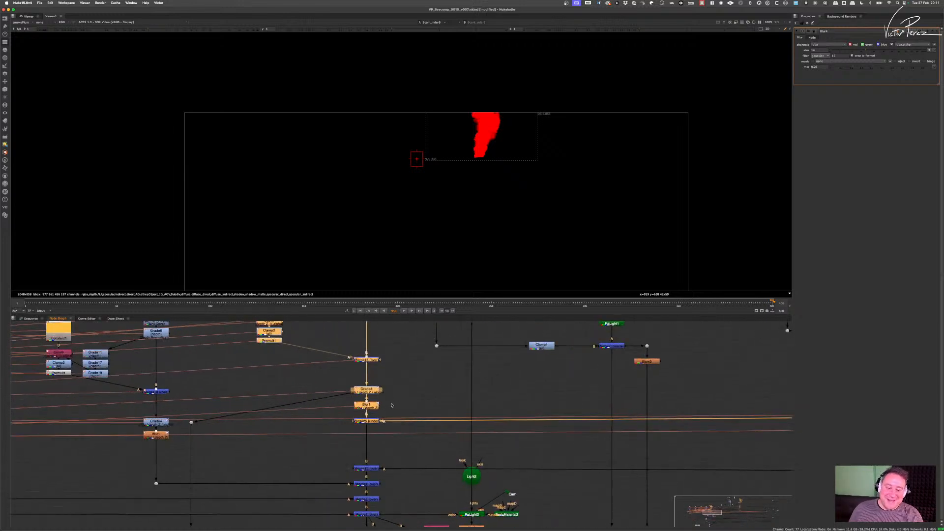
pyautogui.click(404, 402)
# - Shift Merge25 (under) on its own slightly lower in the main comp's merge stack
pyautogui.scroll(-5, 394, 419)
pyautogui.scroll(8, 383, 424)
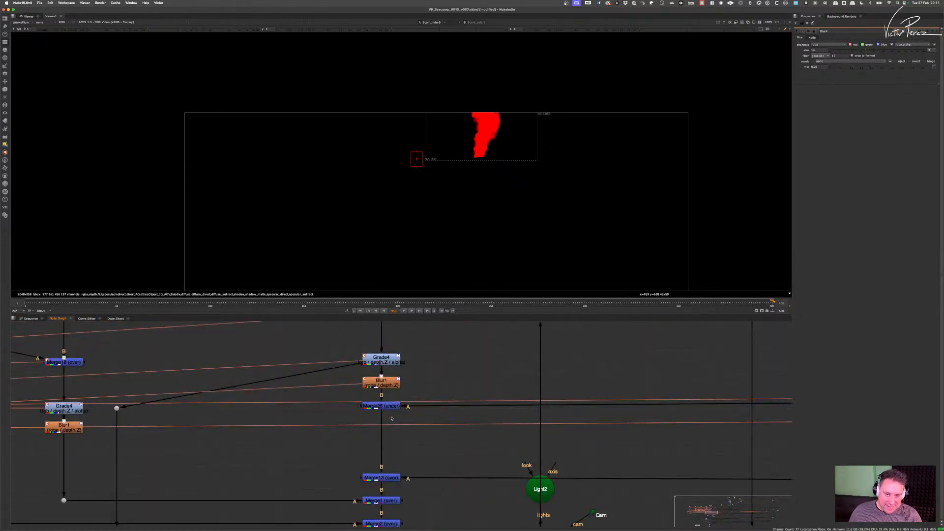
pyautogui.scroll(-10, 389, 420)
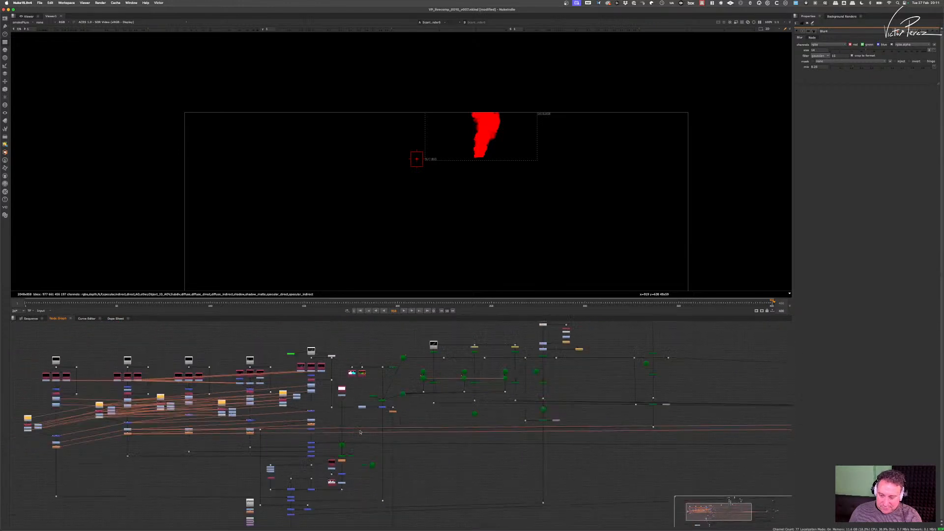
pyautogui.scroll(5, 360, 432)
pyautogui.scroll(4, 332, 409)
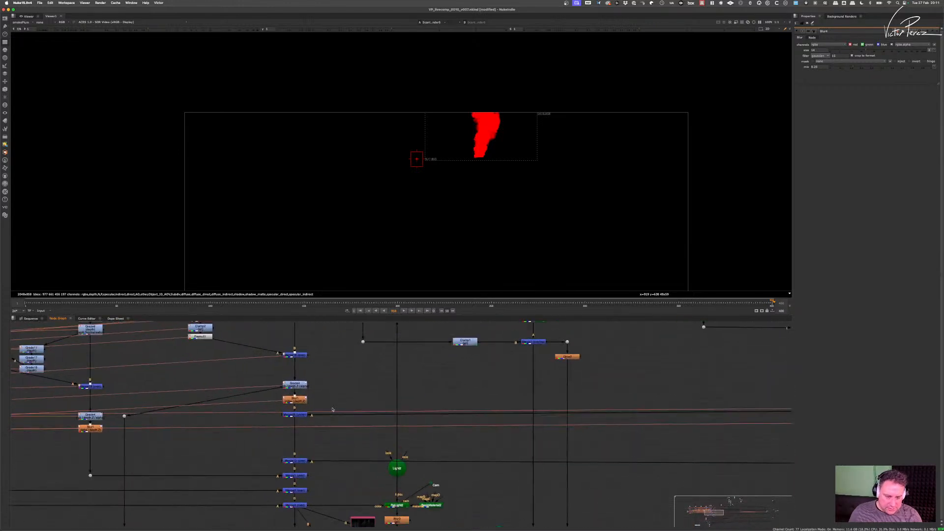
pyautogui.moveTo(300, 416); pyautogui.dragTo(302, 421)
# - View the Merge25 (under) output in the rgba channels and examine the smoke column over the city skyline
pyautogui.press('1')
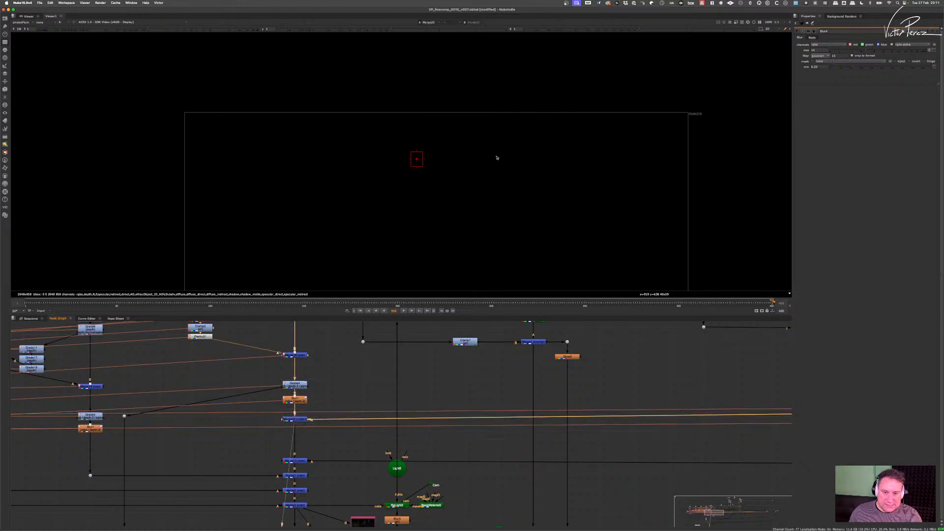
pyautogui.click(22, 22)
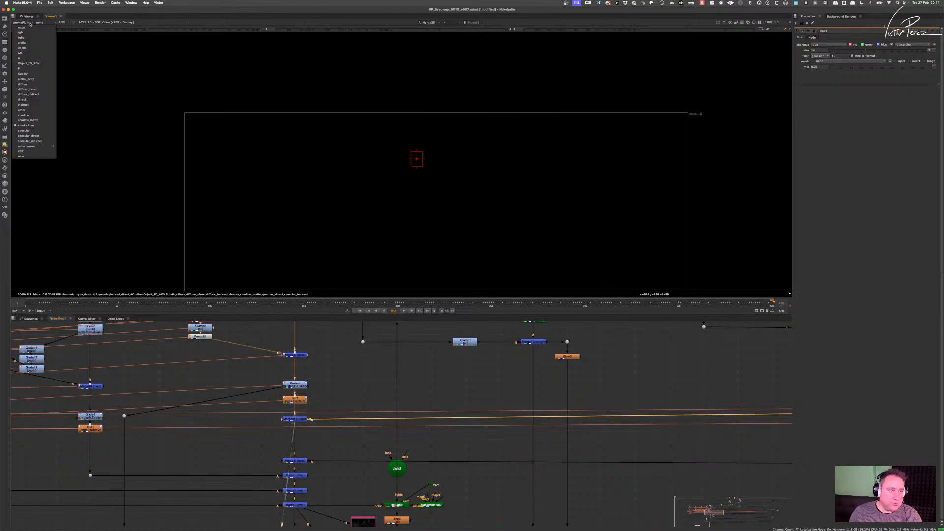
pyautogui.click(23, 34)
pyautogui.scroll(10, 491, 143)
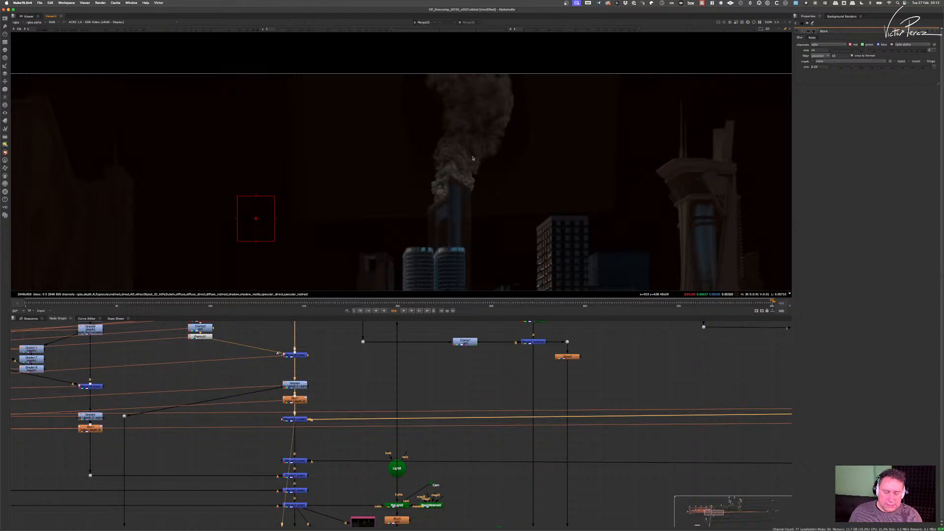
pyautogui.scroll(-6, 477, 160)
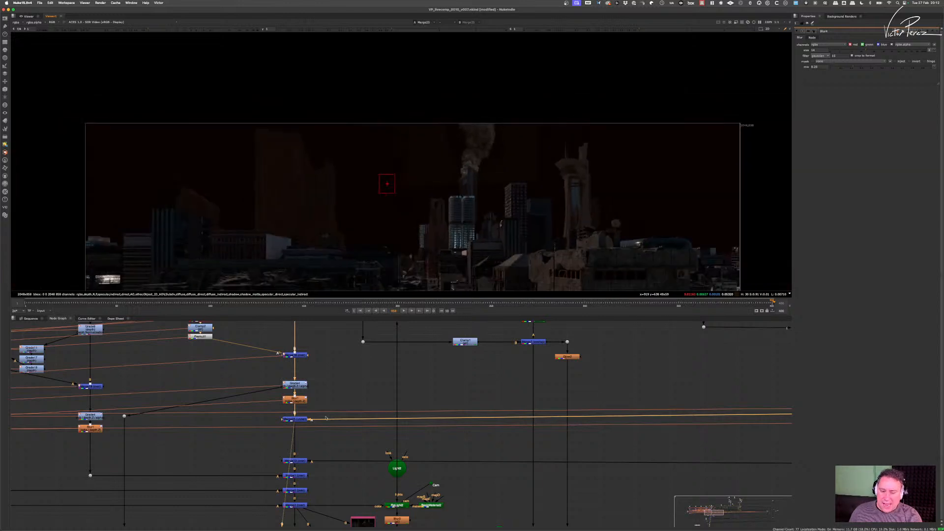
# - Undo the repositioning of Merge25 and its upstream nodes in the node graph
pyautogui.scroll(-5, 322, 421)
pyautogui.scroll(-4, 320, 428)
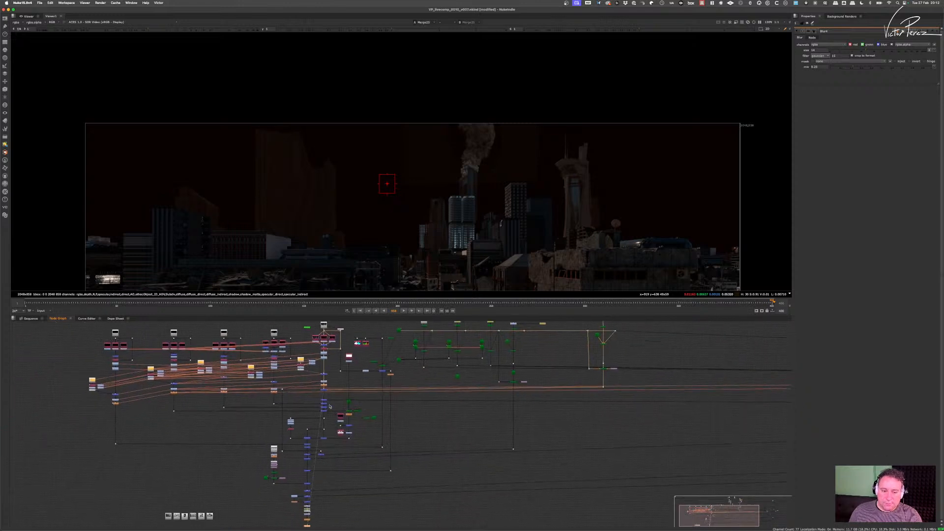
pyautogui.click(336, 391)
pyautogui.press('super+z')
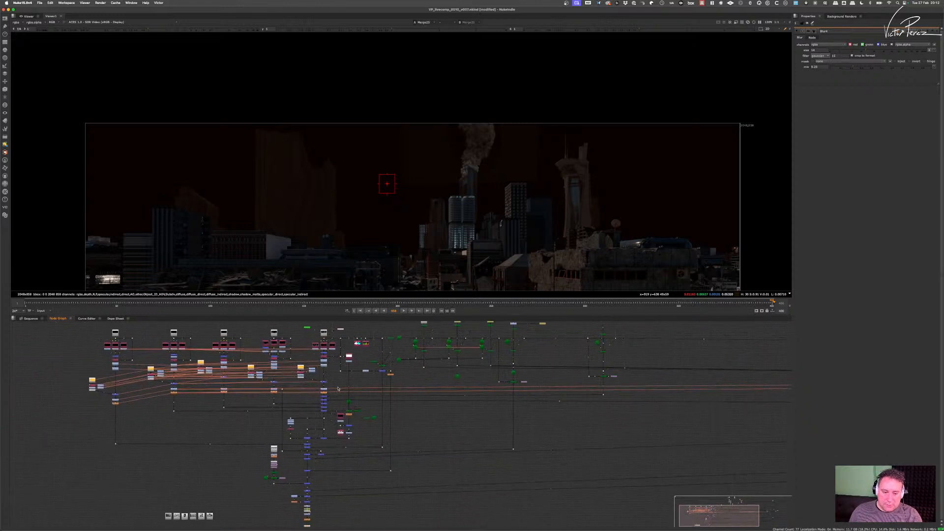
pyautogui.scroll(10, 347, 394)
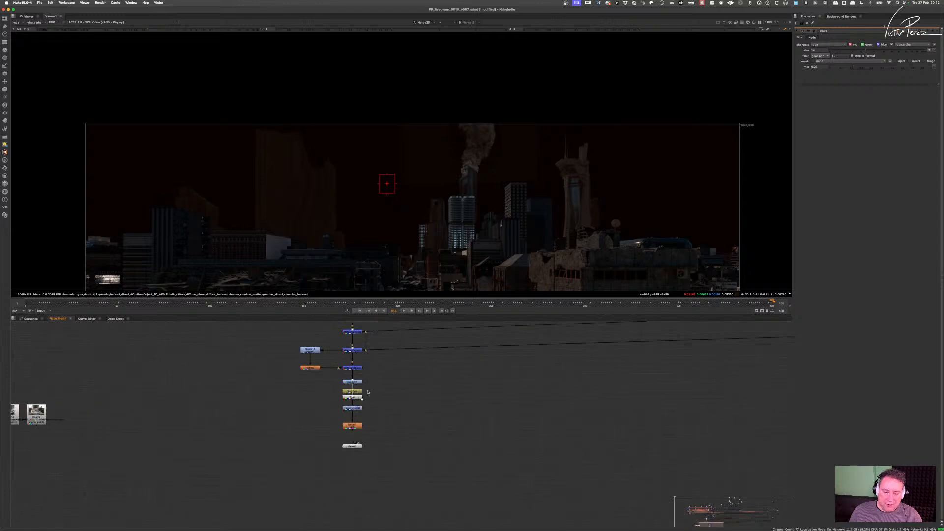
# - View the output of the sky sphere's ScanlineRender branch on its own in the viewer
pyautogui.moveTo(327, 383); pyautogui.dragTo(322, 425, button='middle')
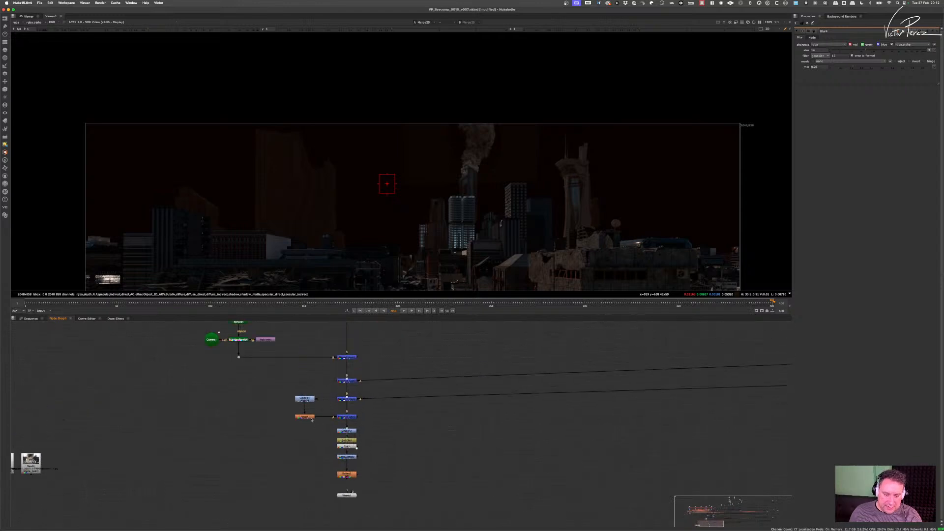
pyautogui.scroll(-5, 310, 420)
pyautogui.scroll(4, 305, 418)
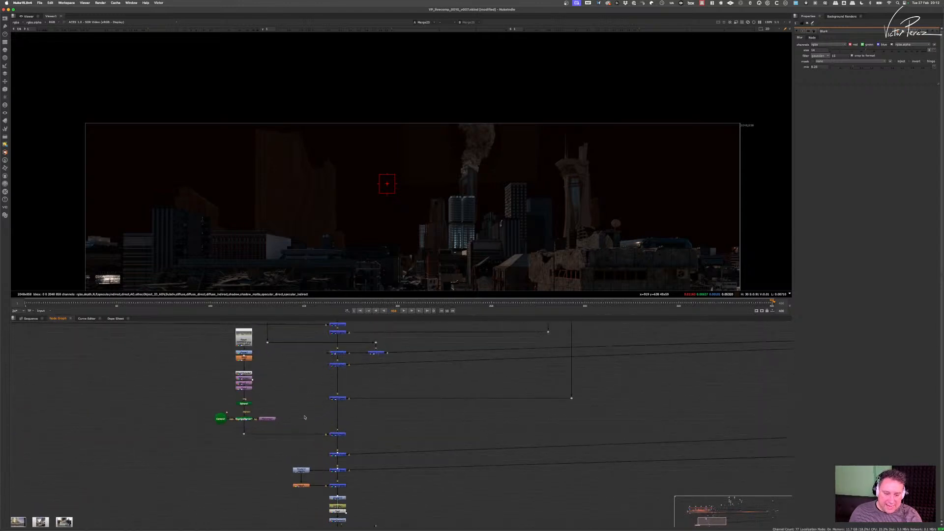
pyautogui.click(244, 434)
pyautogui.press('1')
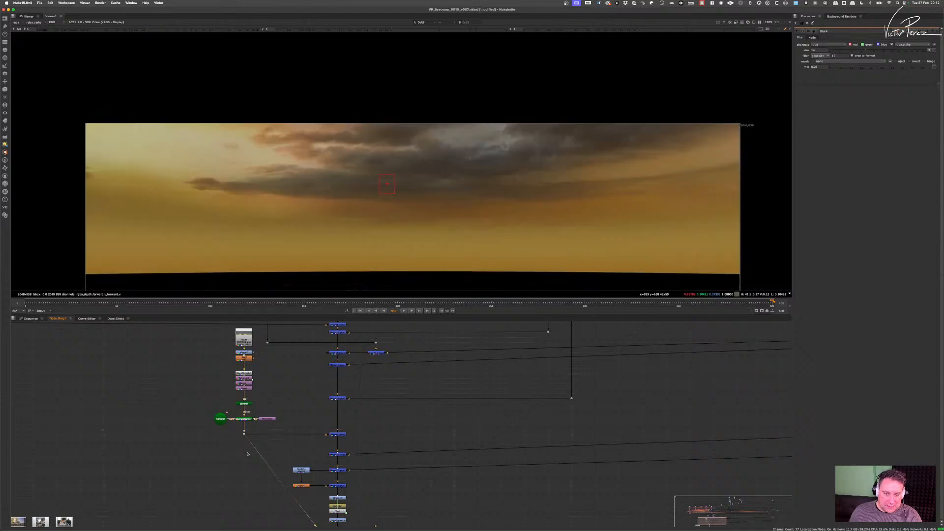
# - View the Merge (over) that receives the sky render and inspect the smoke around the distant towers
pyautogui.scroll(4, 339, 433)
pyautogui.click(335, 435)
pyautogui.press('1')
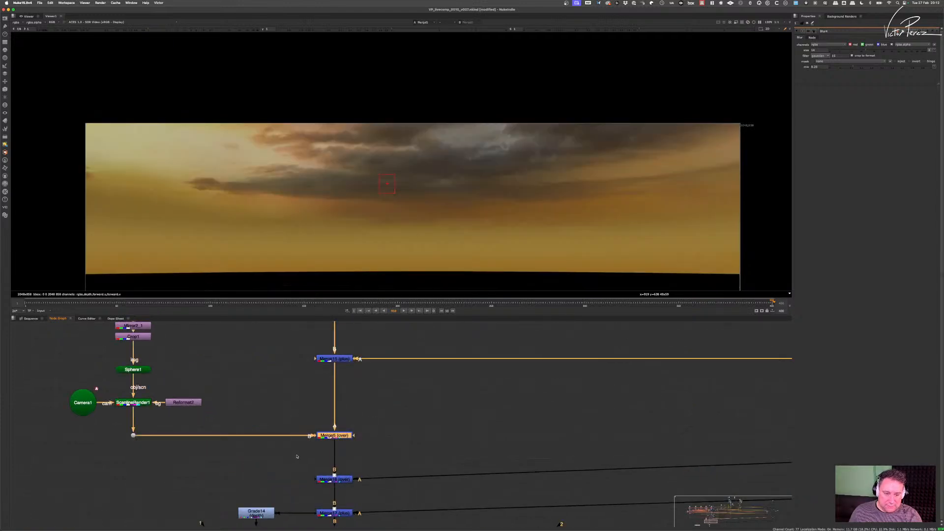
pyautogui.click(297, 457)
pyautogui.scroll(-3, 472, 196)
pyautogui.scroll(8, 436, 204)
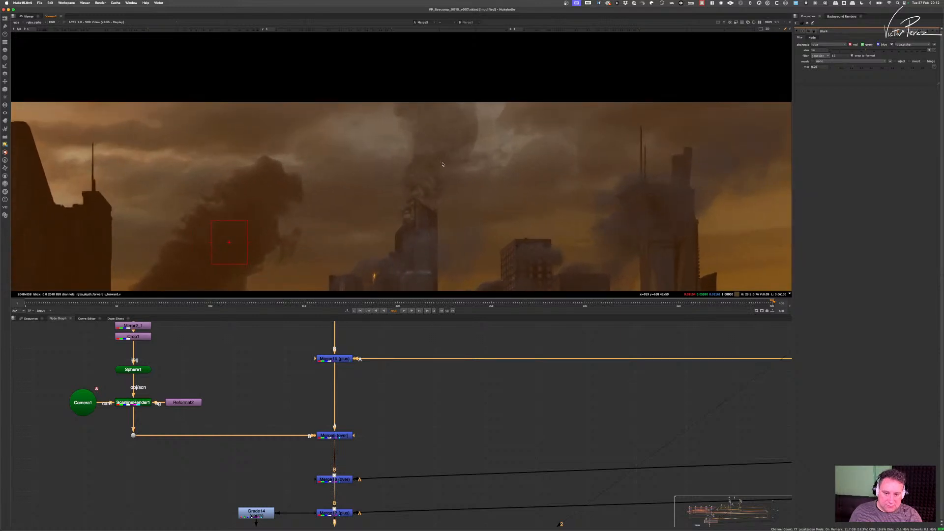
pyautogui.scroll(-4, 308, 430)
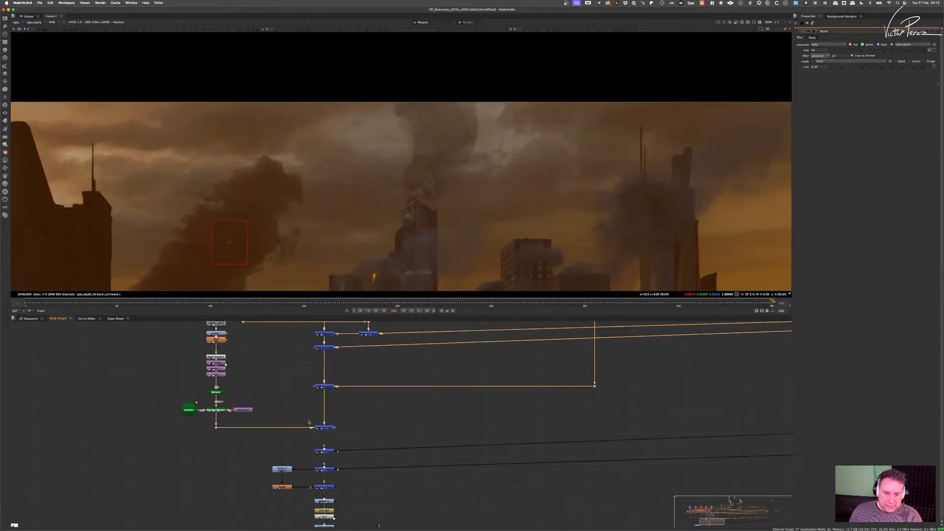
pyautogui.moveTo(514, 384); pyautogui.dragTo(474, 430, button='middle')
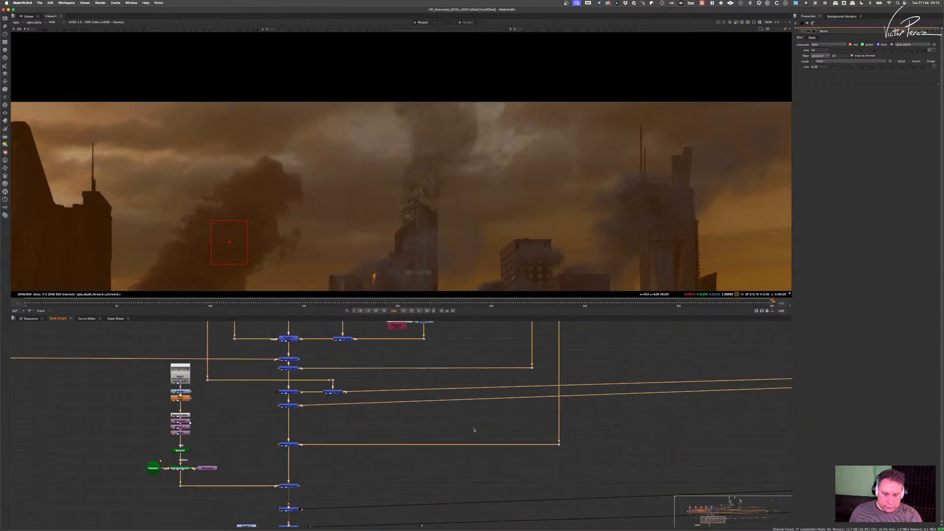
# - View the last orange node of the main comp stack and inspect the graded skyline and smoke
pyautogui.click(229, 472)
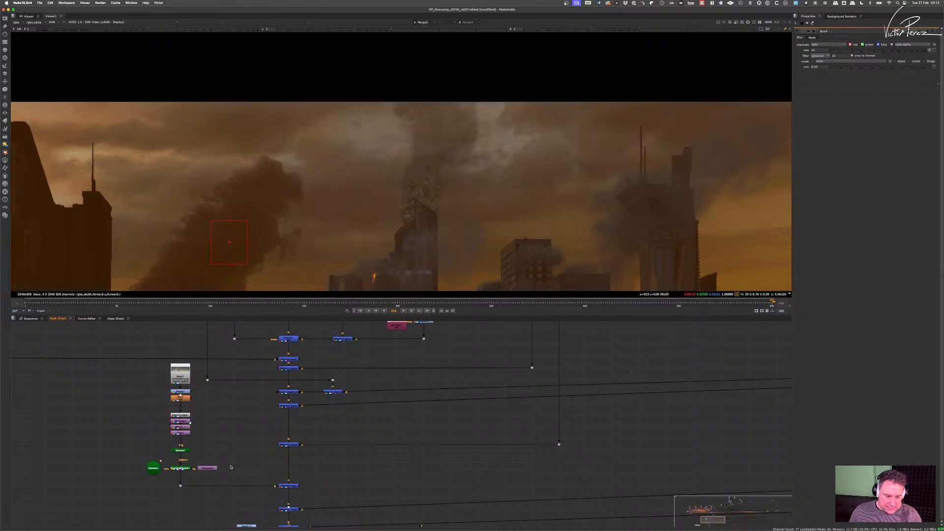
pyautogui.scroll(-4, 258, 463)
pyautogui.scroll(5, 281, 482)
pyautogui.click(257, 473)
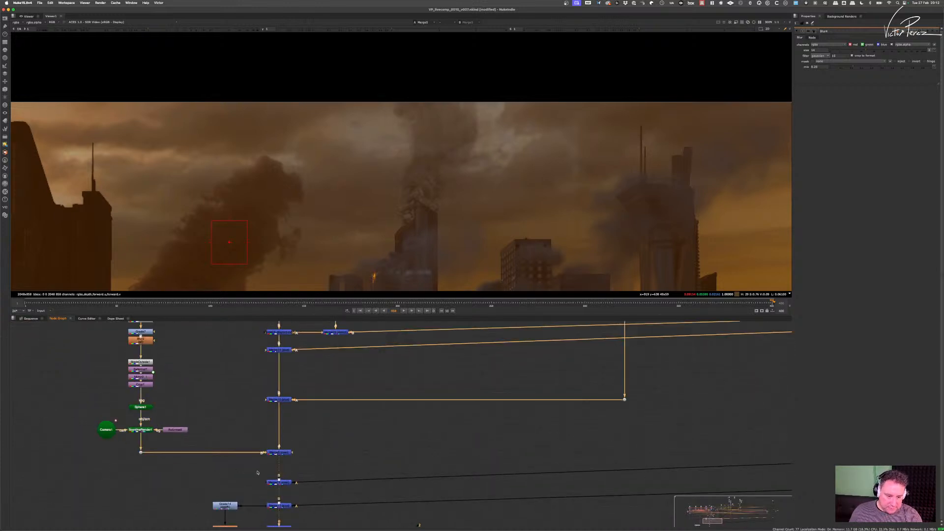
pyautogui.moveTo(258, 473); pyautogui.dragTo(301, 386, button='middle')
pyautogui.click(322, 515)
pyautogui.press('1')
pyautogui.click(302, 524)
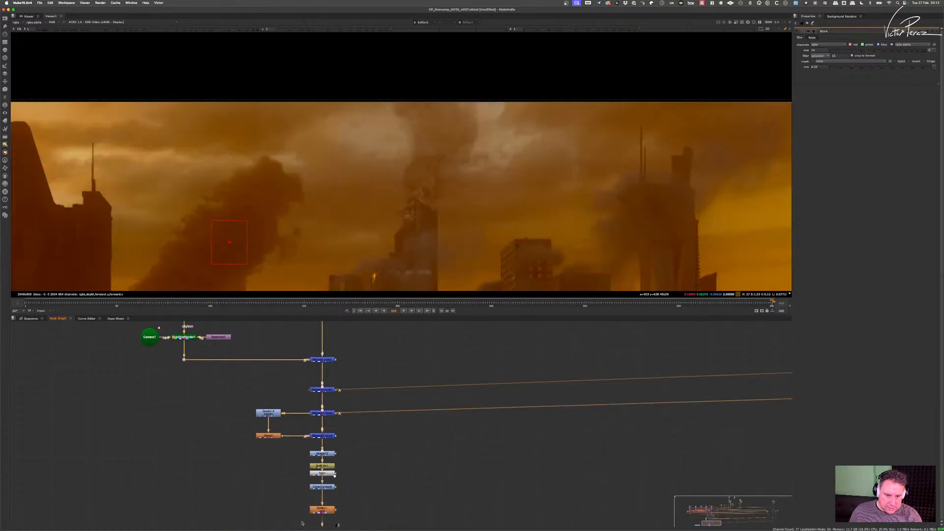
pyautogui.scroll(-3, 524, 267)
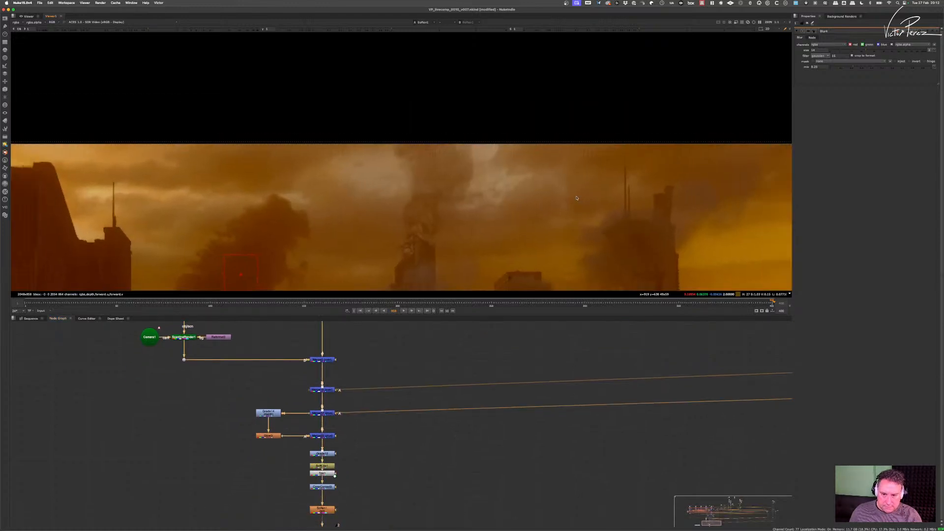
pyautogui.scroll(-8, 529, 407)
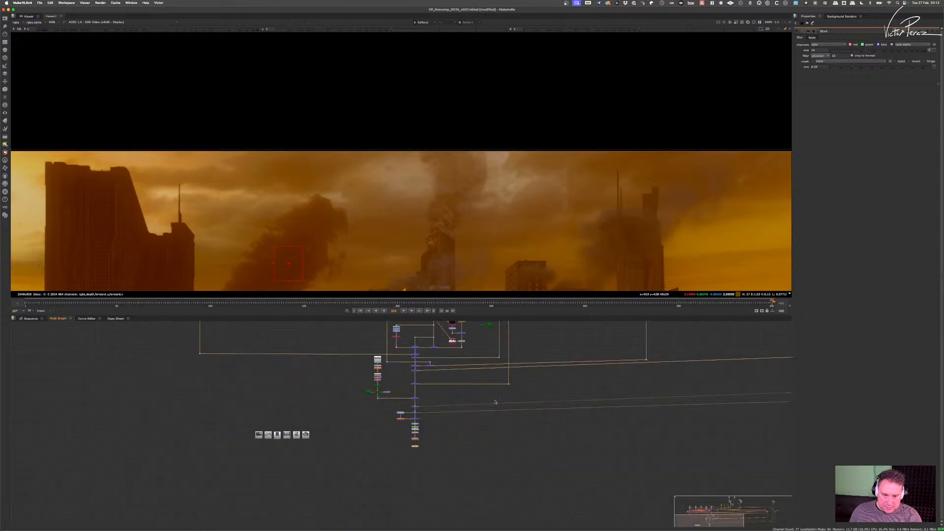
# - View the smoke element at Keymix2 and inspect its alpha channel
pyautogui.scroll(4, 530, 407)
pyautogui.scroll(6, 530, 407)
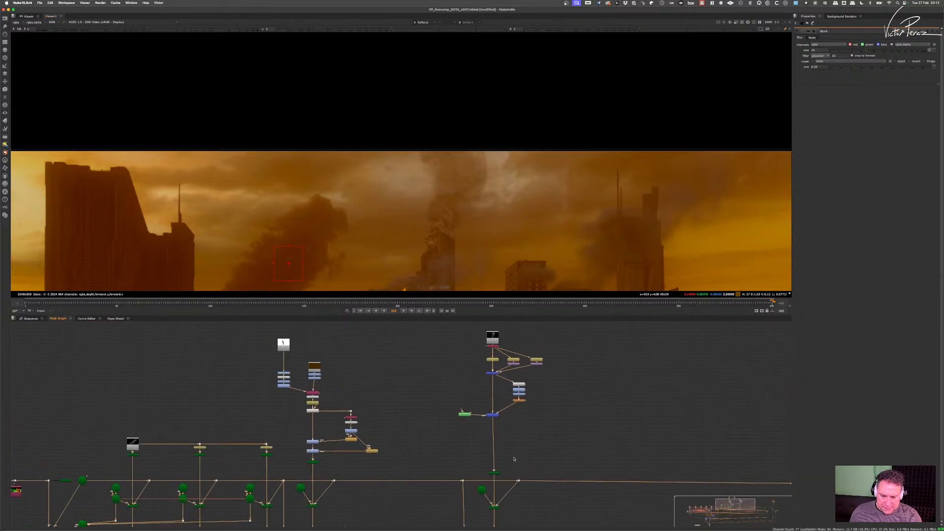
pyautogui.click(495, 403)
pyautogui.press('1')
pyautogui.scroll(-6, 499, 204)
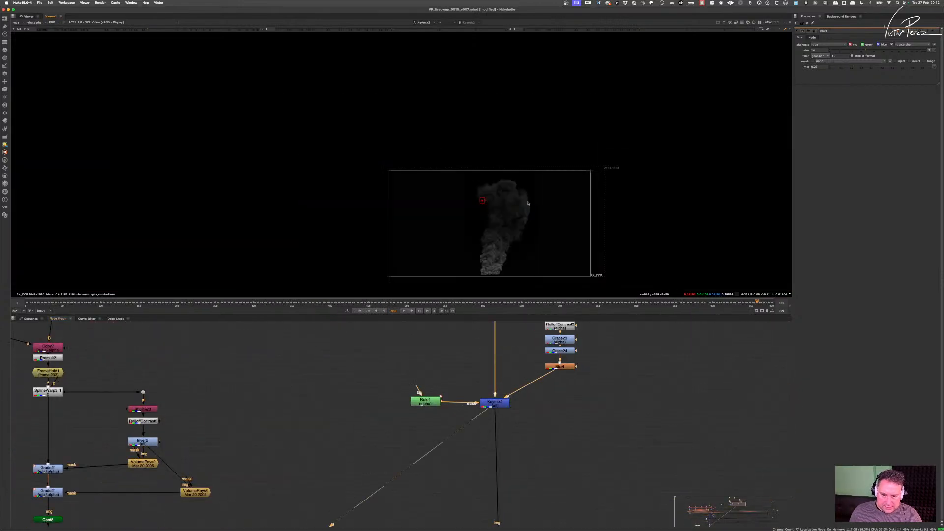
pyautogui.press('a')
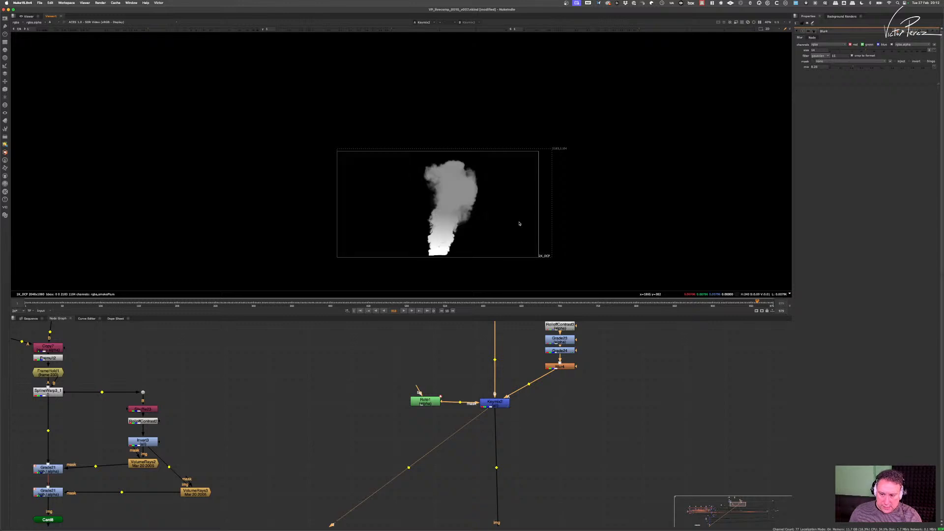
# - View the alpha of the smoke plume at its ScanlineRender node
pyautogui.scroll(-5, 538, 418)
pyautogui.moveTo(539, 443); pyautogui.dragTo(537, 344, button='middle')
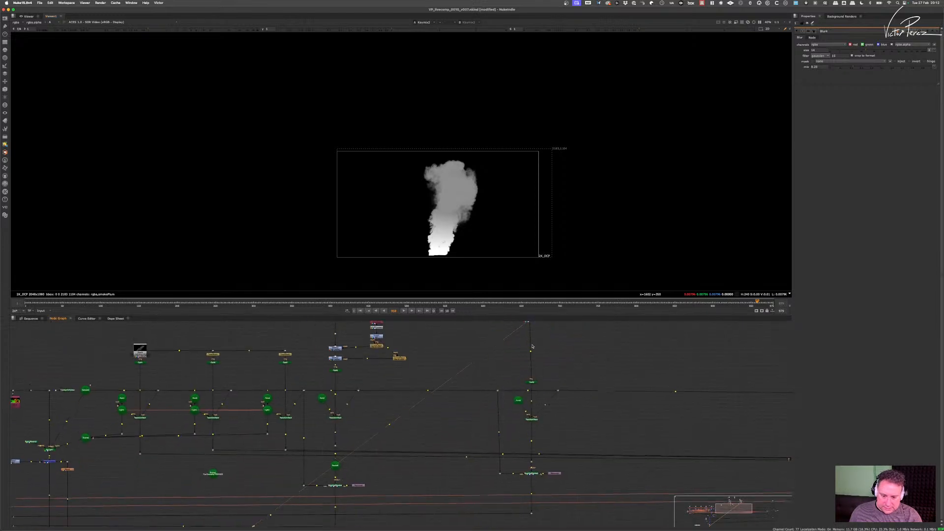
pyautogui.scroll(2, 537, 443)
pyautogui.moveTo(536, 457); pyautogui.dragTo(540, 406, button='middle')
pyautogui.click(533, 436)
pyautogui.press('1')
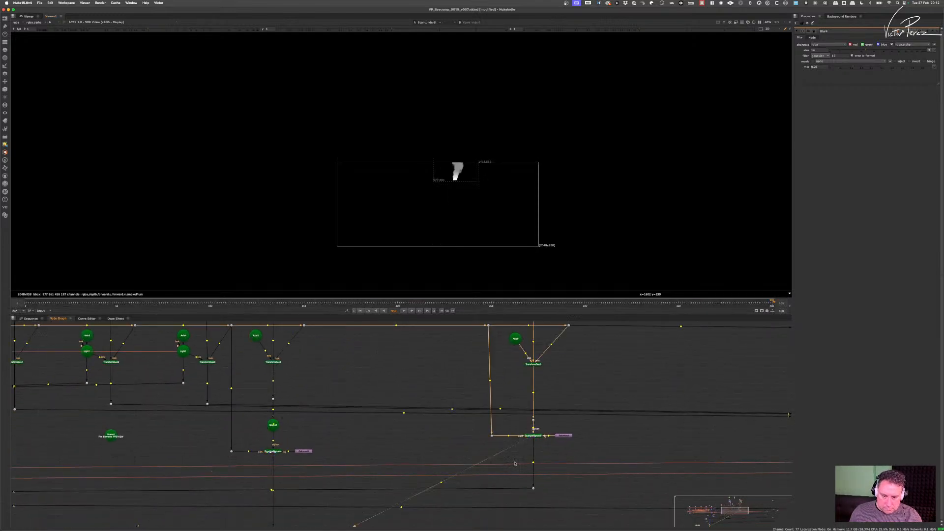
# - View the merge that adds the sky in colour again and inspect the smoke plume on the central tower
pyautogui.scroll(-7, 497, 394)
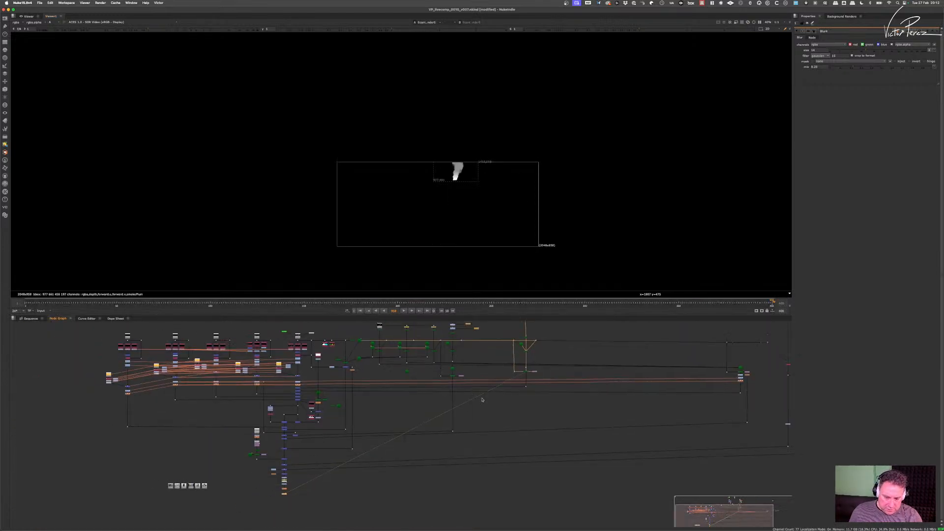
pyautogui.scroll(4, 296, 446)
pyautogui.moveTo(296, 445); pyautogui.dragTo(413, 371, button='middle')
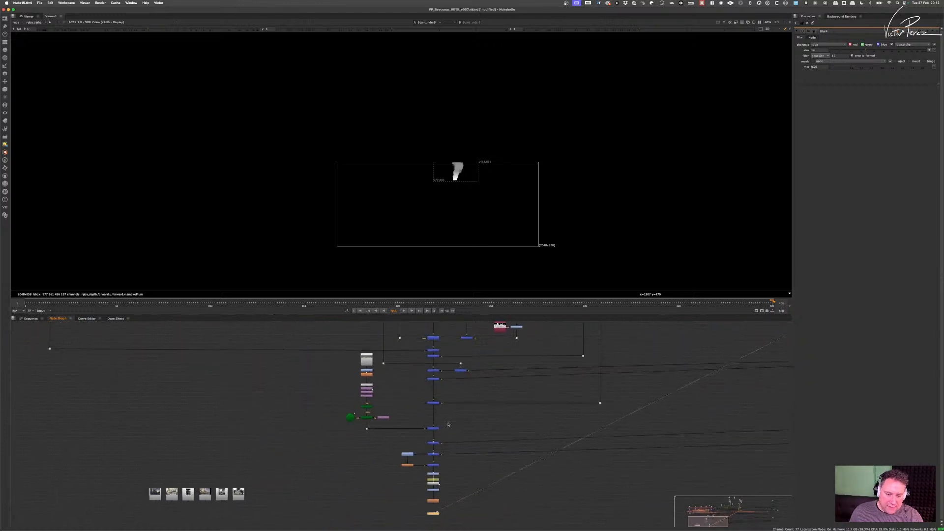
pyautogui.scroll(2, 446, 428)
pyautogui.click(433, 428)
pyautogui.press('1')
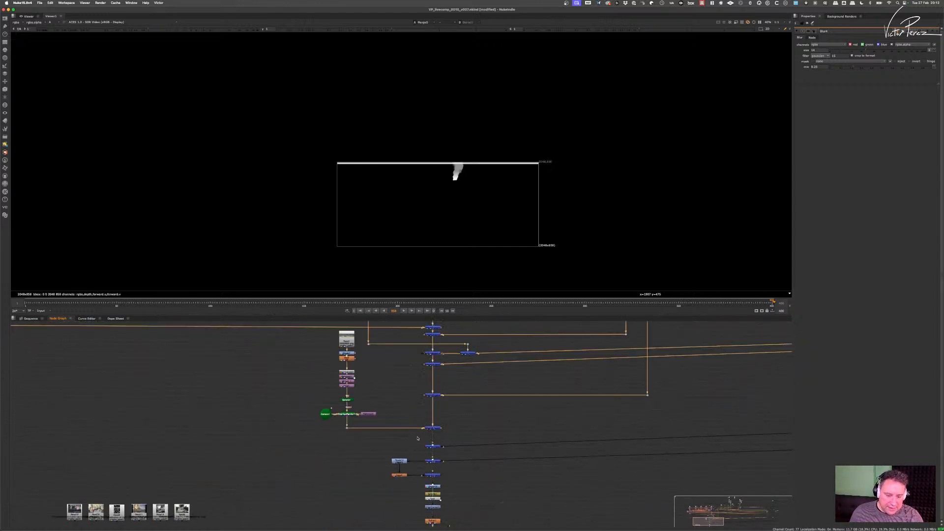
pyautogui.scroll(8, 488, 206)
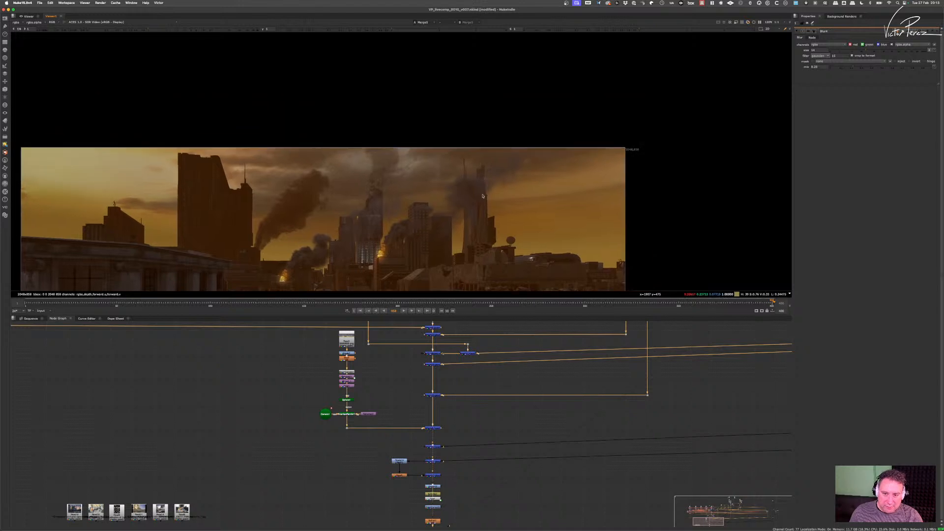
pyautogui.scroll(2, 455, 186)
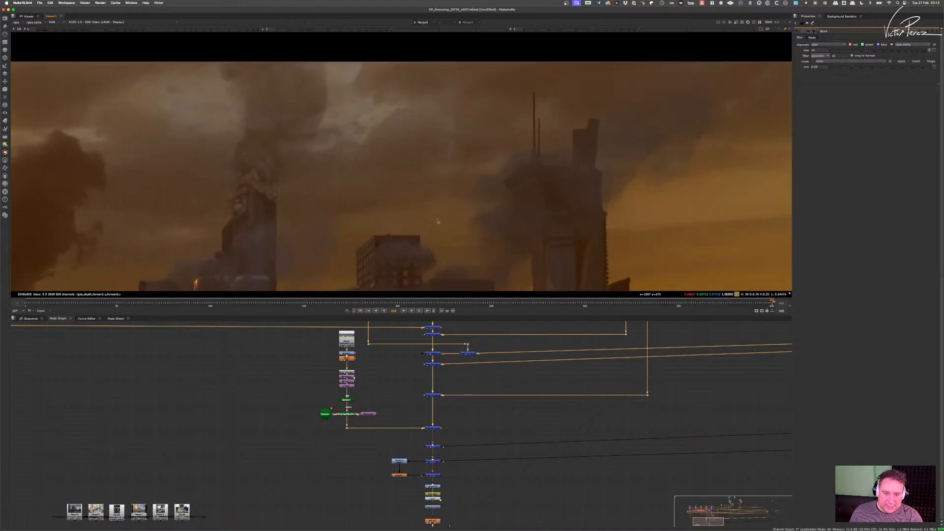
# - Toggle the central tower's smoke merge off and on to compare the skyline with and without the plume
pyautogui.scroll(-6, 439, 418)
pyautogui.moveTo(440, 418); pyautogui.dragTo(416, 475, button='middle')
pyautogui.scroll(4, 441, 424)
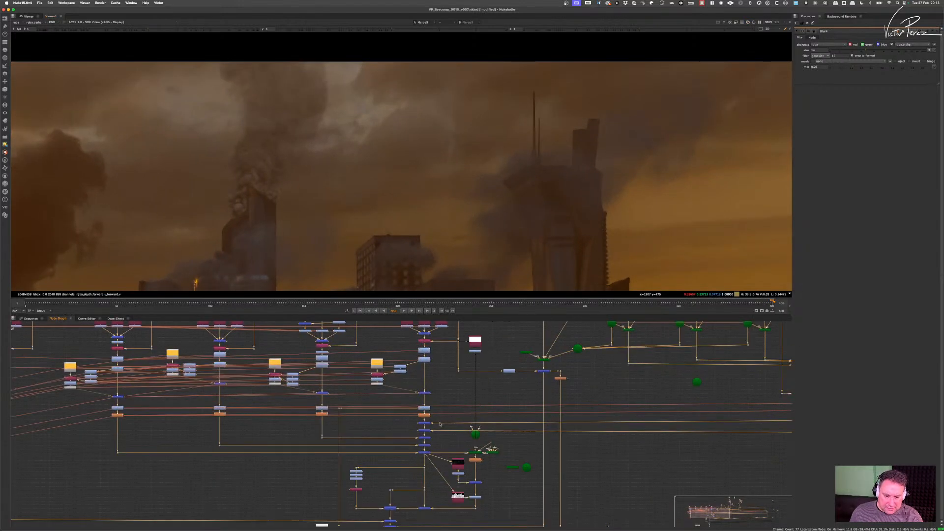
pyautogui.click(423, 424)
pyautogui.press('d')
pyautogui.press('d')
pyautogui.press('d')
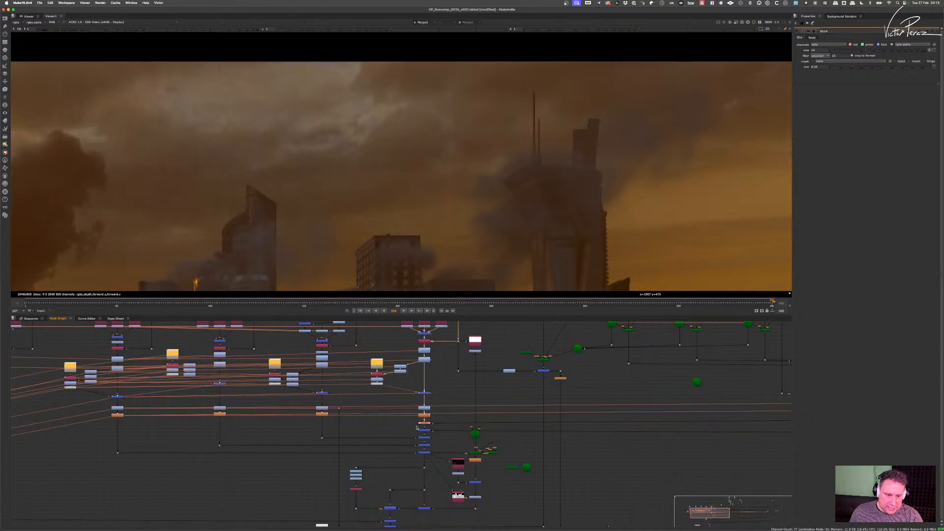
pyautogui.press('d')
# - Set Grade24 in the smoke branch to (un)premultiply by rgba.alpha
pyautogui.scroll(-5, 418, 428)
pyautogui.scroll(2, 565, 404)
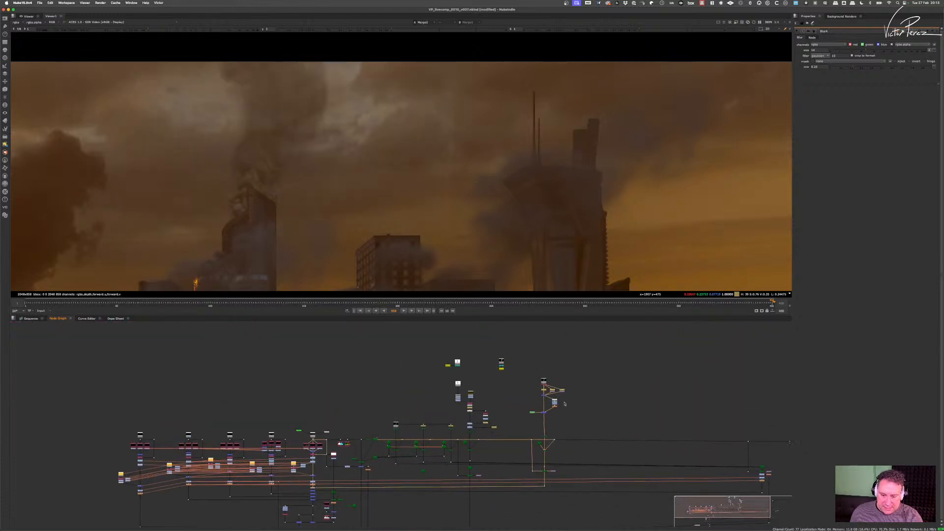
pyautogui.scroll(6, 565, 404)
pyautogui.doubleClick(554, 404)
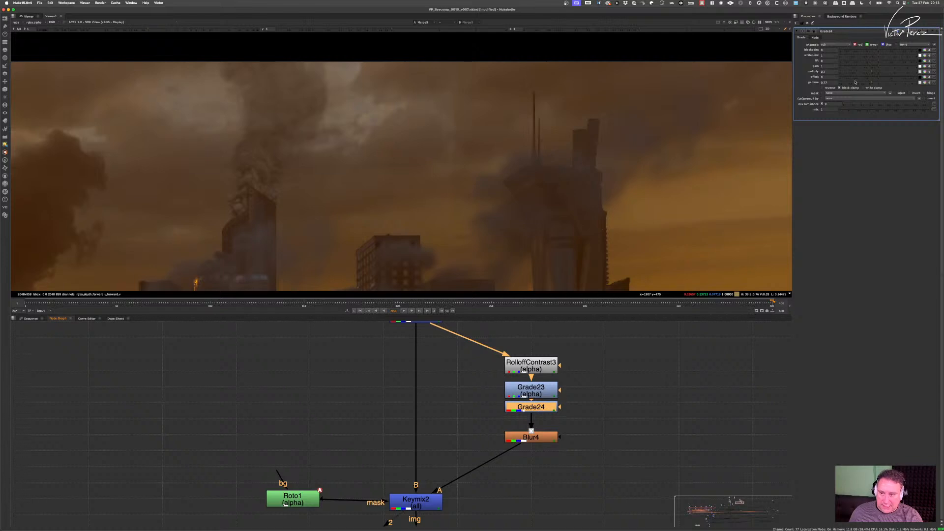
pyautogui.click(840, 99)
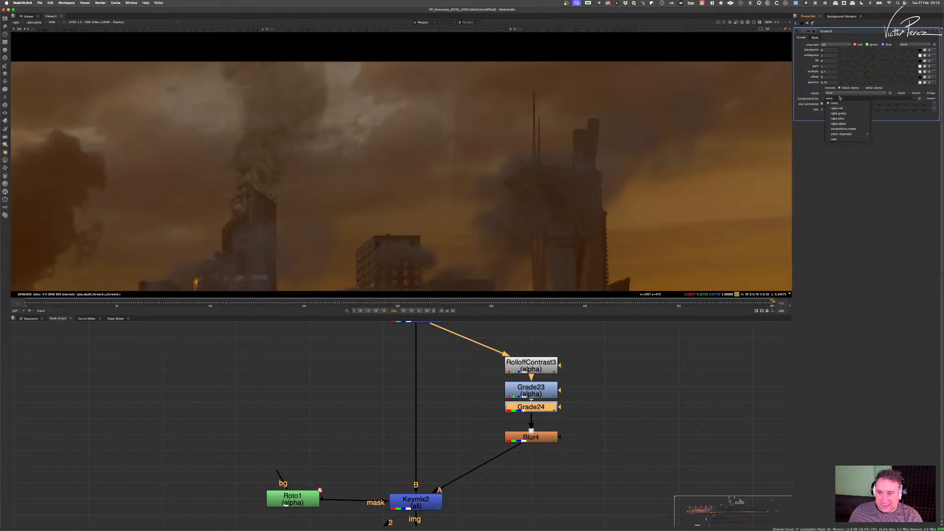
pyautogui.click(854, 123)
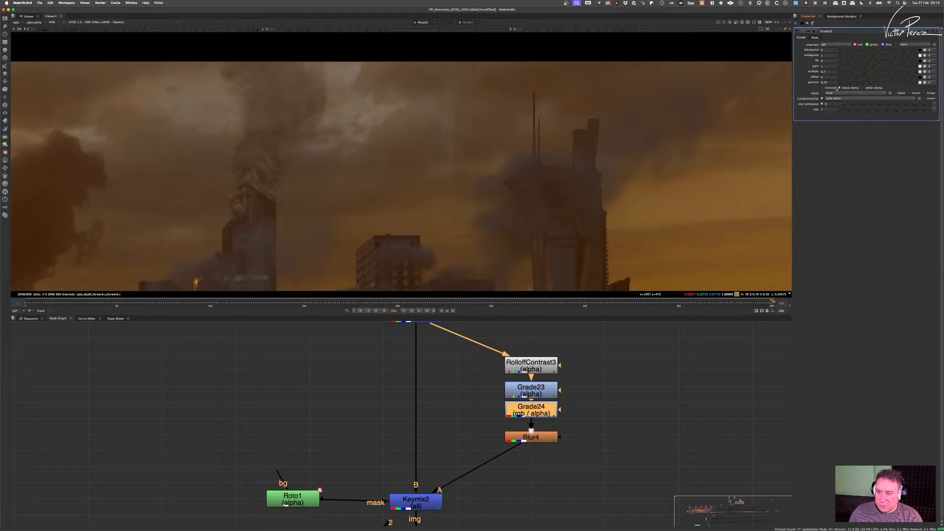
# - Move Grade24 down next to Blur4, then toggle Grade24 and Blur4 to compare their effect on the smoke
pyautogui.moveTo(535, 409); pyautogui.dragTo(535, 420)
pyautogui.click(532, 394)
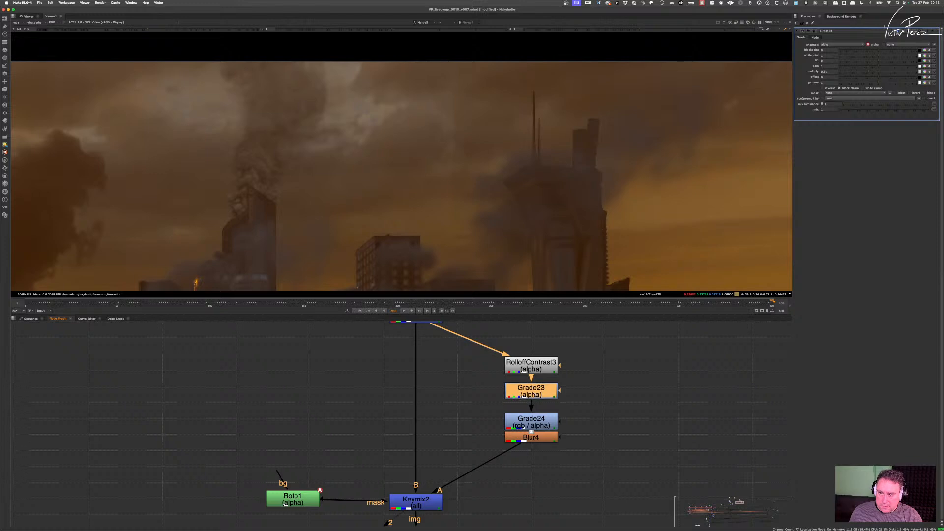
pyautogui.click(531, 422)
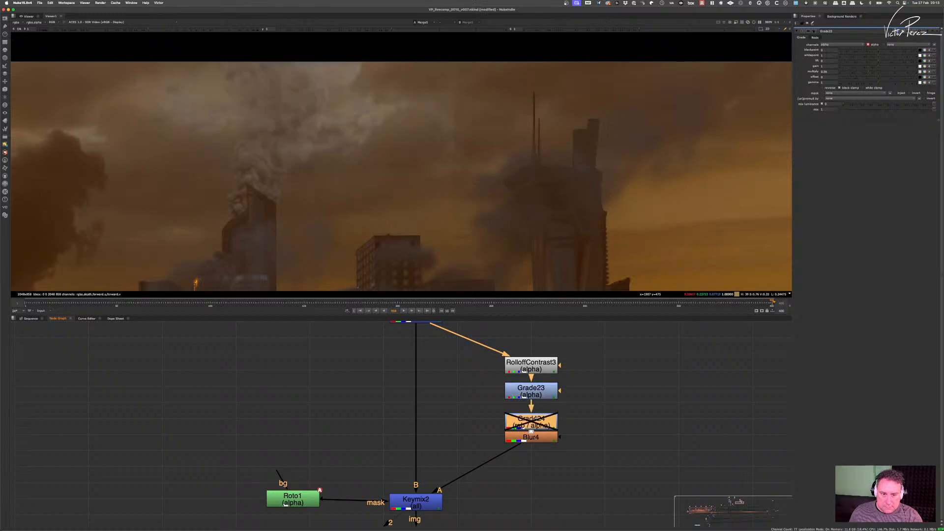
pyautogui.click(534, 368)
pyautogui.click(537, 438)
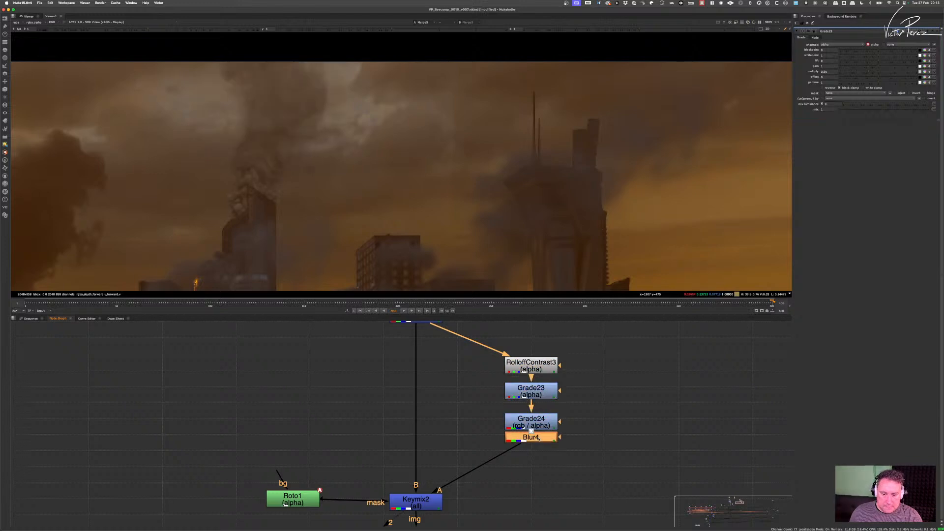
pyautogui.press('d')
pyautogui.press('d')
# - Branch a dot off the smoke plume stream and place it beside the sky merge near the end of the main composite
pyautogui.scroll(-3, 510, 435)
pyautogui.scroll(-10, 502, 440)
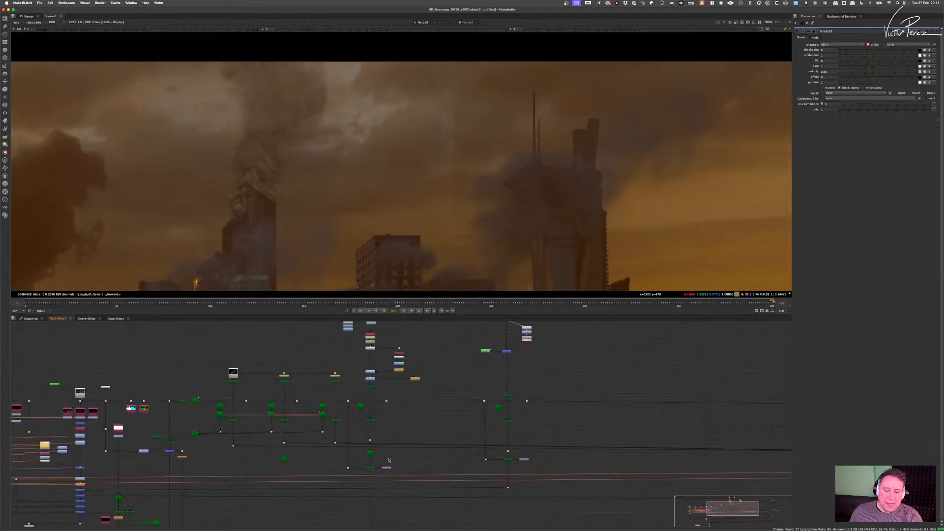
pyautogui.scroll(10, 389, 460)
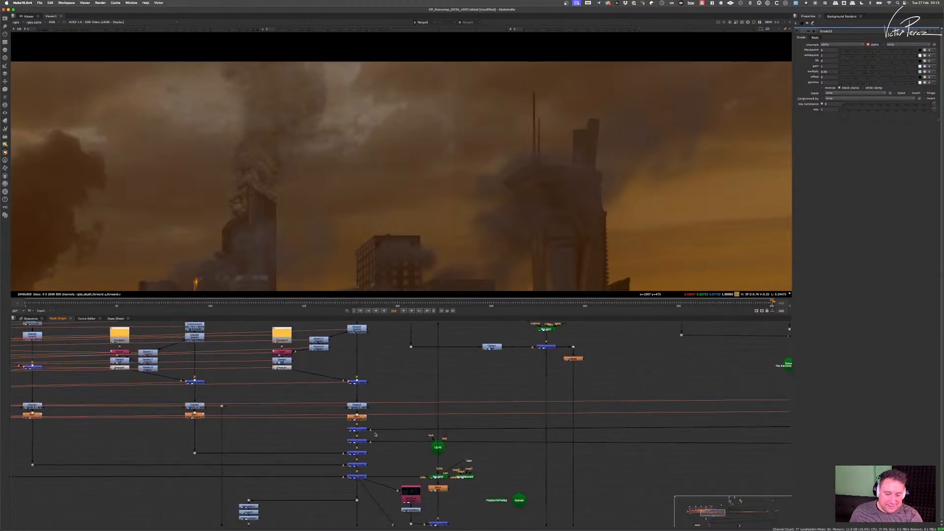
pyautogui.scroll(-3, 375, 435)
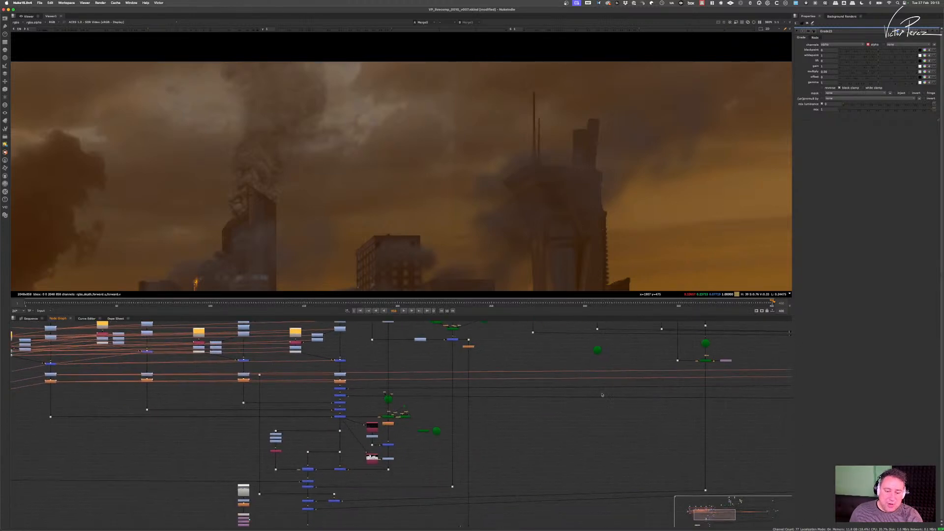
pyautogui.moveTo(717, 366); pyautogui.dragTo(490, 388, button='middle')
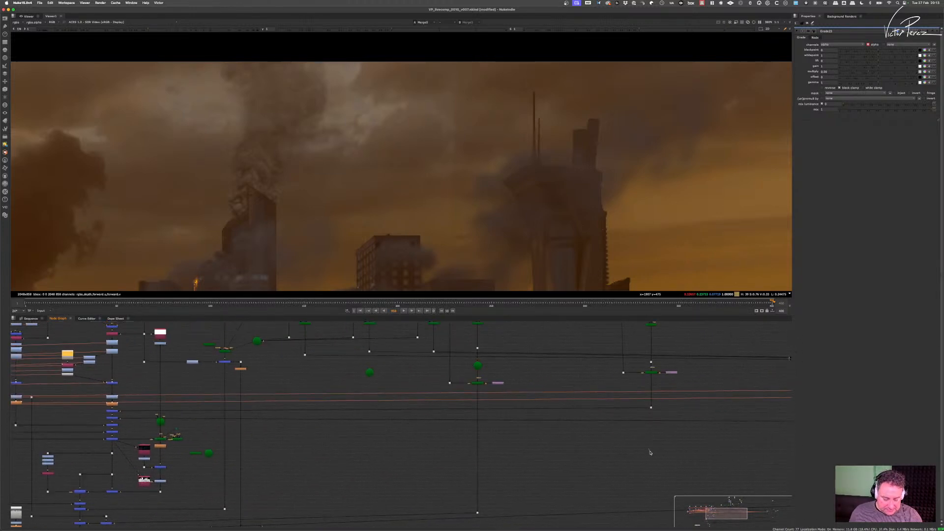
pyautogui.scroll(-2, 648, 445)
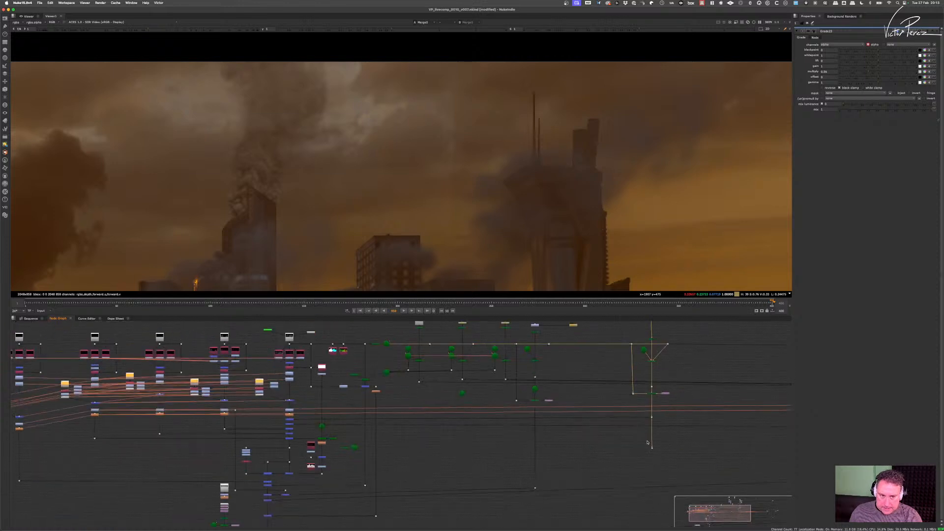
pyautogui.moveTo(659, 454); pyautogui.dragTo(649, 421, button='middle')
pyautogui.moveTo(642, 417); pyautogui.dragTo(547, 473)
pyautogui.moveTo(545, 473); pyautogui.dragTo(660, 377, button='middle')
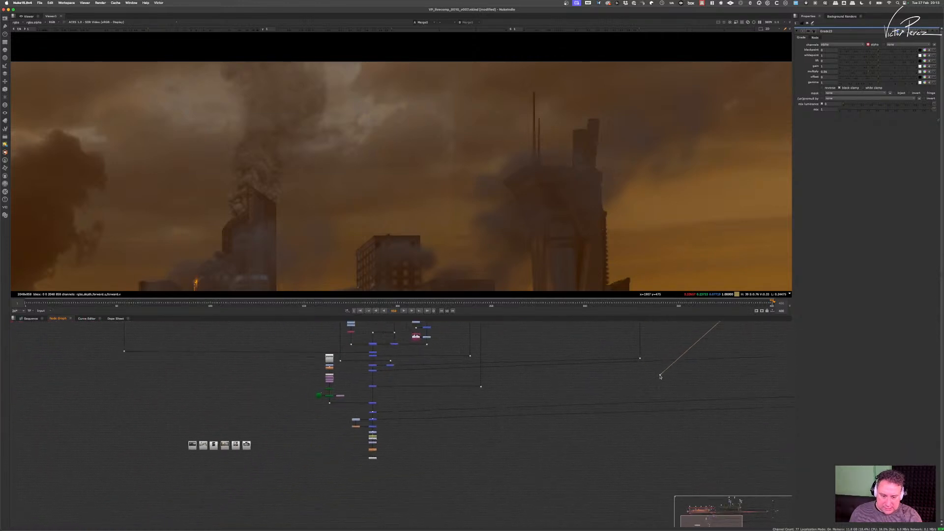
pyautogui.moveTo(660, 377); pyautogui.dragTo(395, 400)
# - View the rendered sky, then merge the new smoke dot as A with the sky render as B and view it
pyautogui.scroll(4, 368, 405)
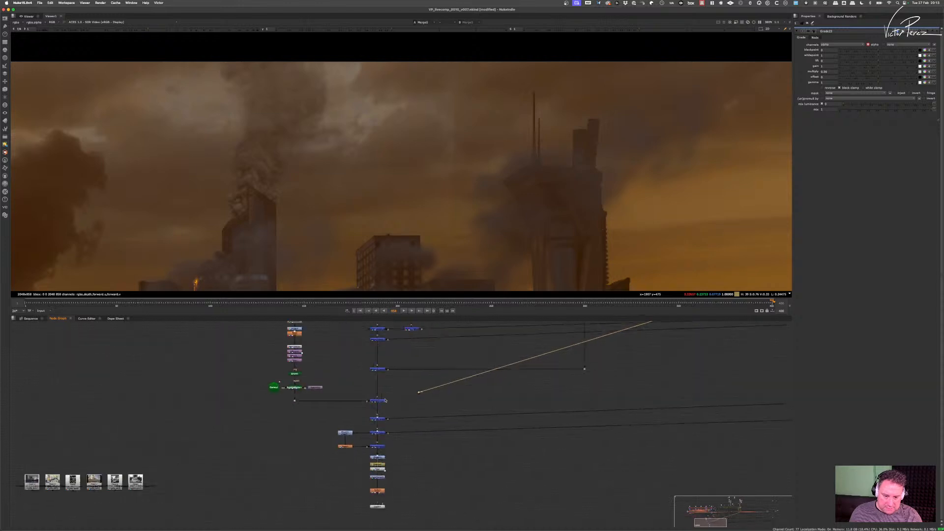
pyautogui.moveTo(315, 393); pyautogui.dragTo(276, 411)
pyautogui.press('1')
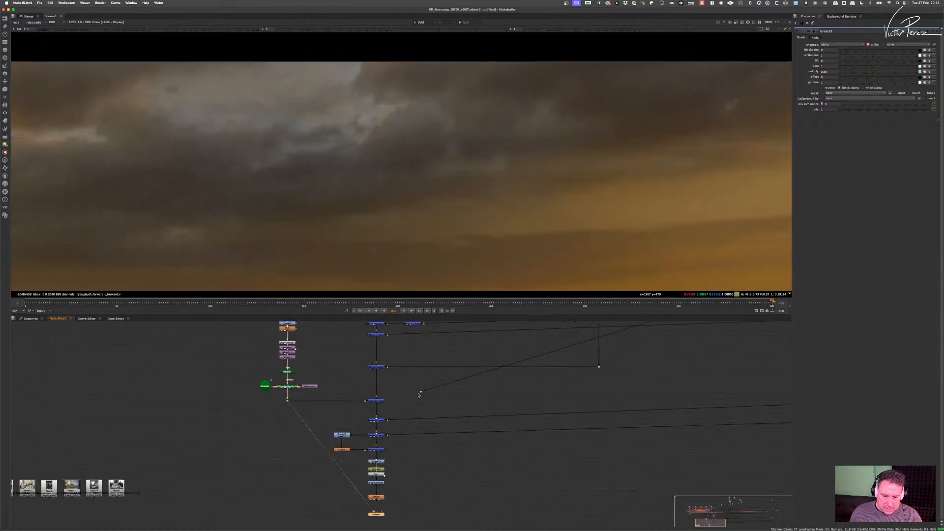
pyautogui.scroll(2, 409, 392)
pyautogui.moveTo(401, 393); pyautogui.dragTo(434, 394, button='middle')
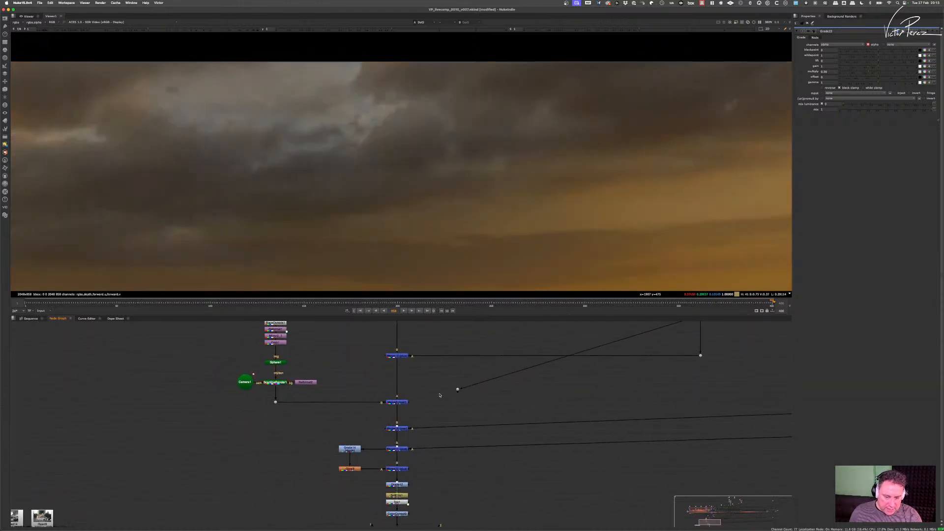
pyautogui.press('m')
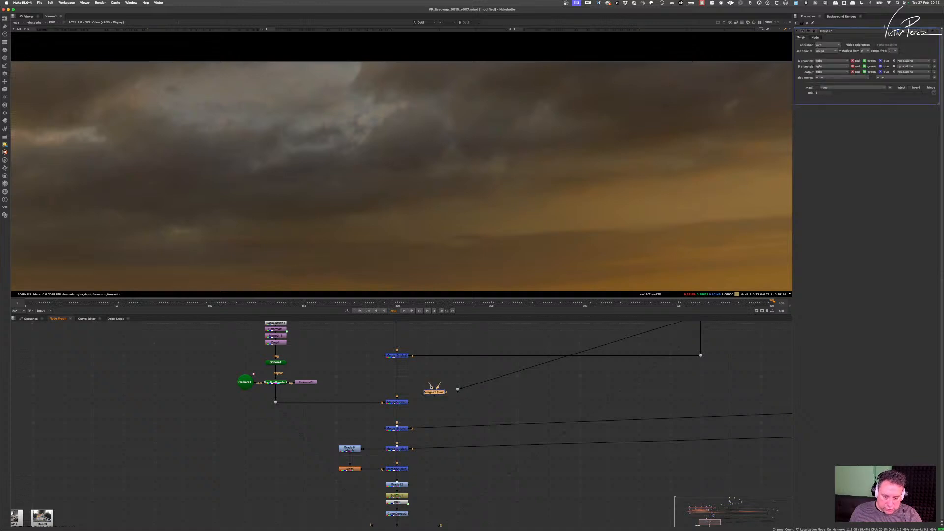
pyautogui.moveTo(431, 387); pyautogui.dragTo(460, 414)
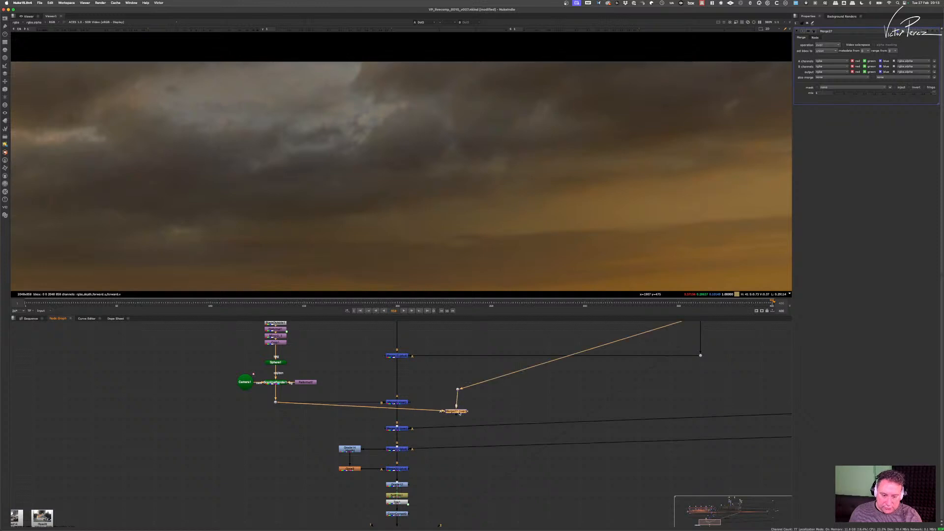
pyautogui.press('1')
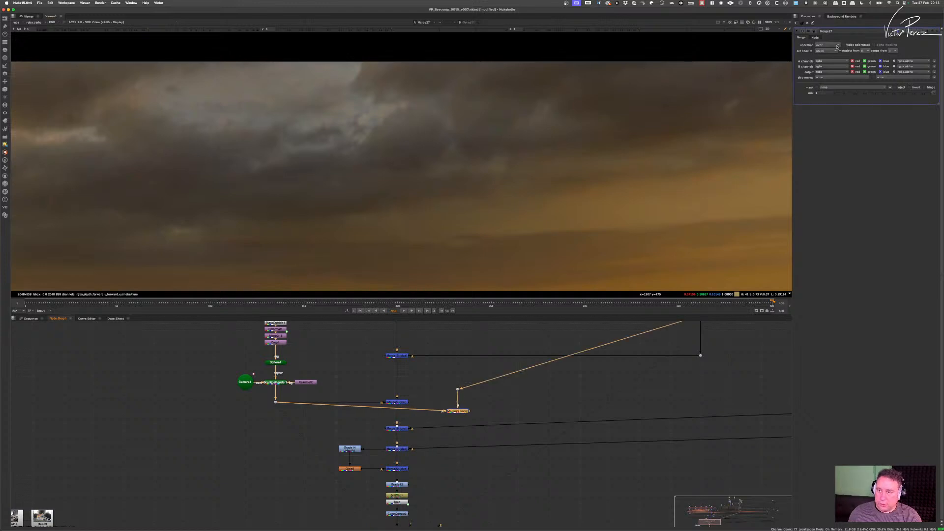
# - Set the new merge's operation to stencil and inspect where the smoke cuts into the sky
pyautogui.click(838, 46)
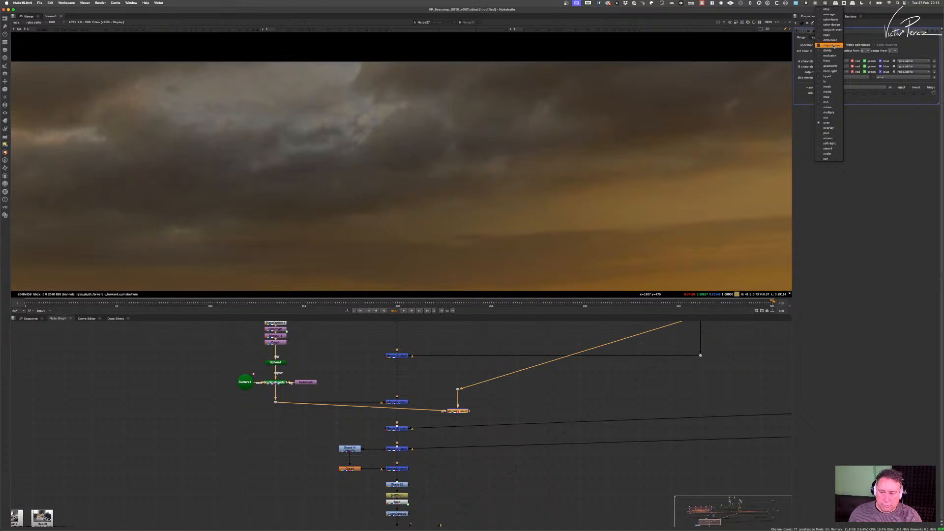
pyautogui.click(828, 148)
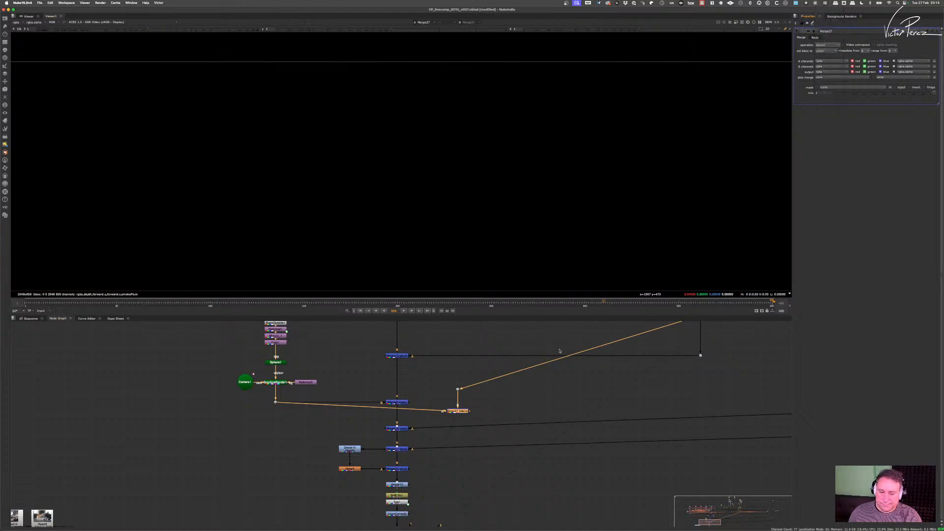
pyautogui.moveTo(489, 399); pyautogui.dragTo(443, 417)
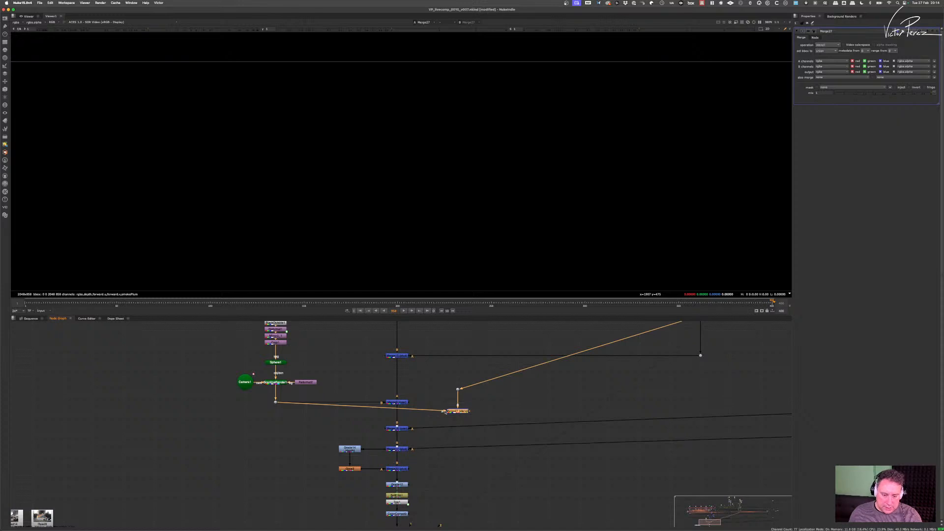
pyautogui.scroll(-10, 263, 213)
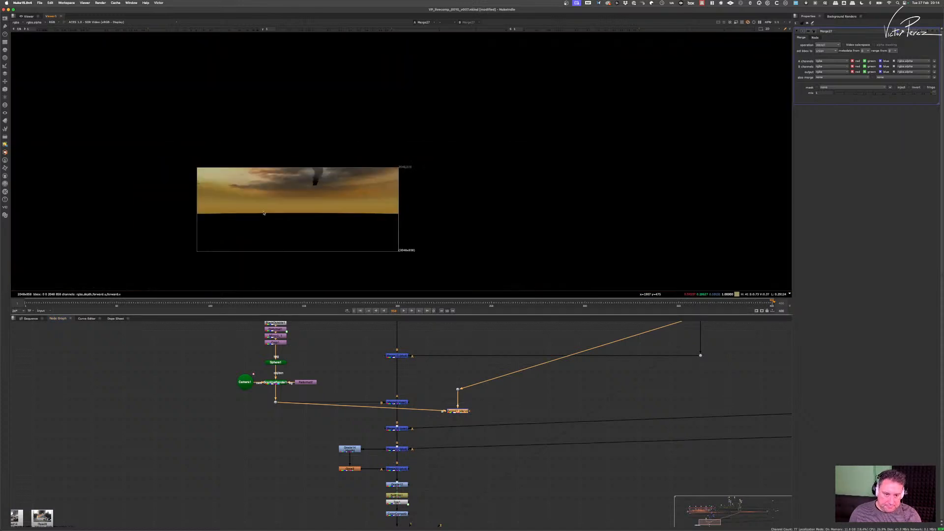
pyautogui.scroll(12, 318, 183)
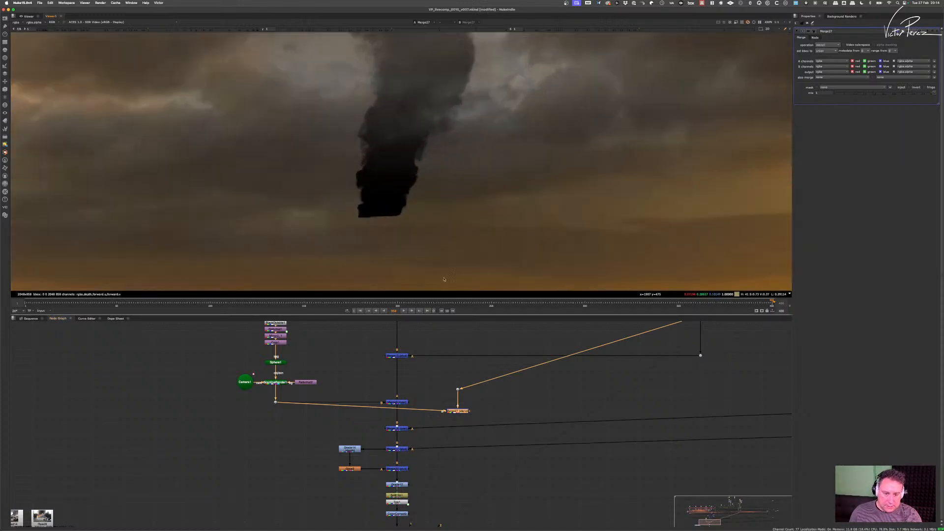
# - Insert a Shuffle node in the smoke connection just above the dot that feeds the stencil merge
pyautogui.scroll(-3, 555, 404)
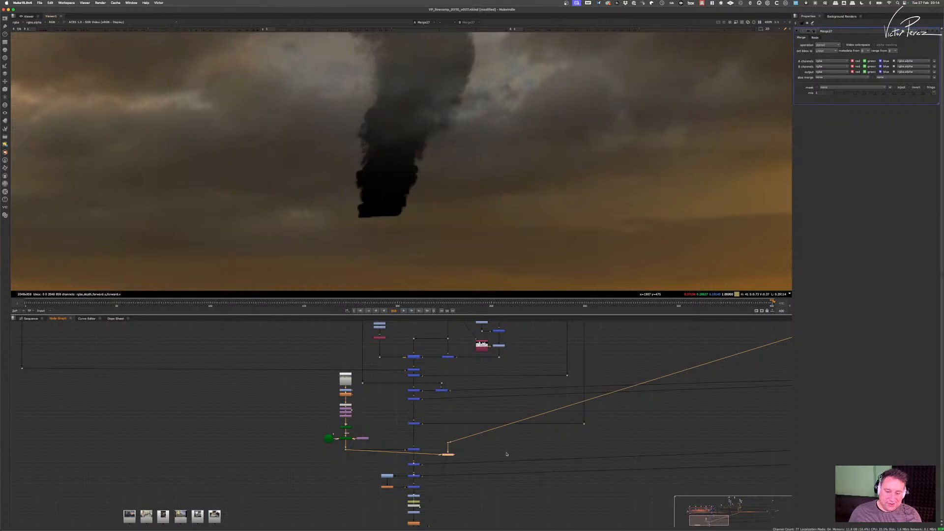
pyautogui.scroll(8, 507, 454)
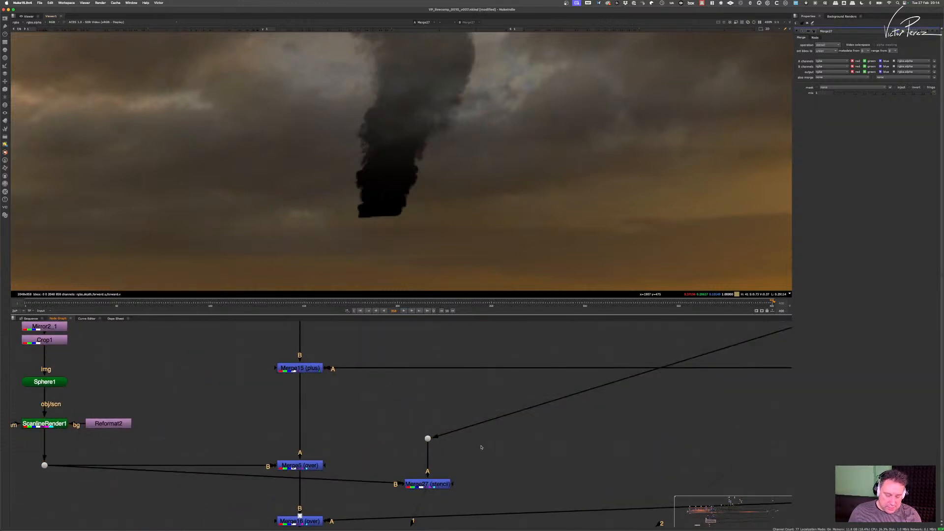
pyautogui.press('Tab')
pyautogui.write('shu')
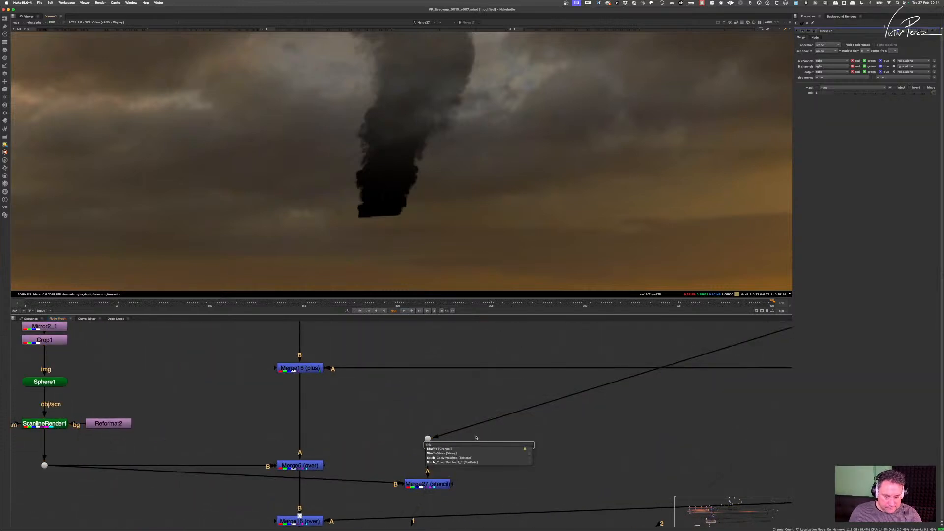
pyautogui.press('Return')
pyautogui.moveTo(484, 447); pyautogui.dragTo(429, 425)
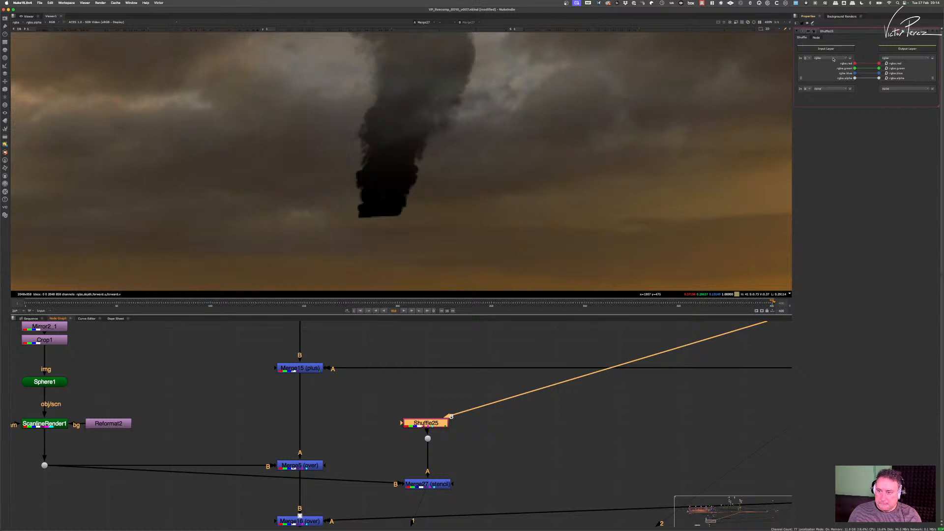
# - Set the Shuffle's input layer to the smoke plume matte and route it to the red, green, blue and alpha outputs
pyautogui.click(833, 59)
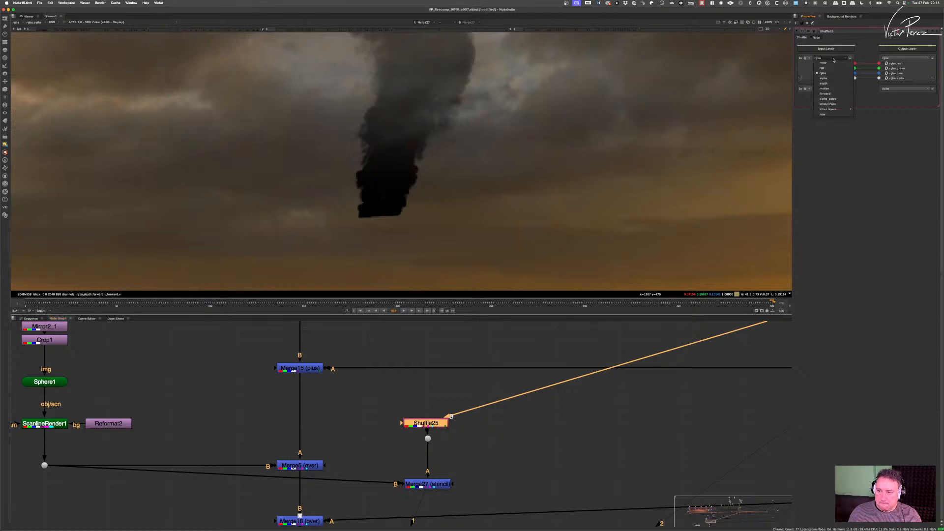
pyautogui.click(828, 104)
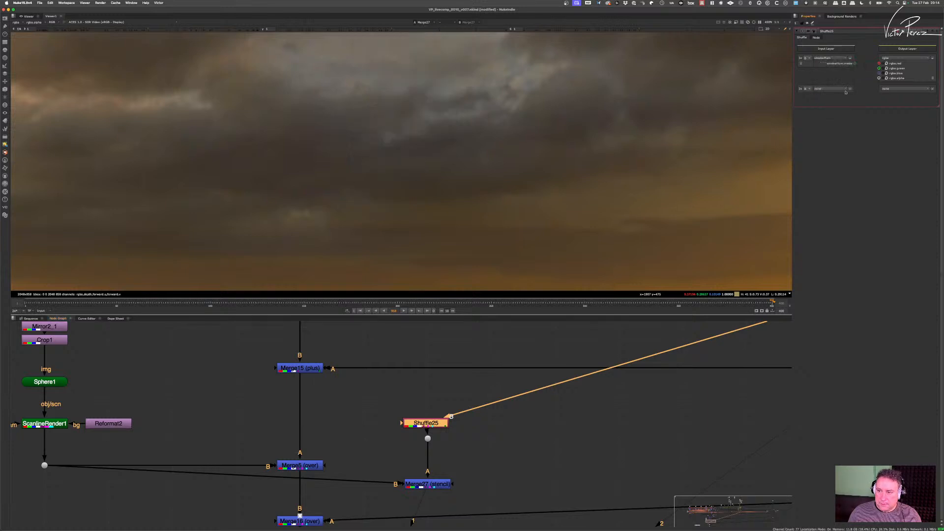
pyautogui.moveTo(856, 65); pyautogui.dragTo(879, 78)
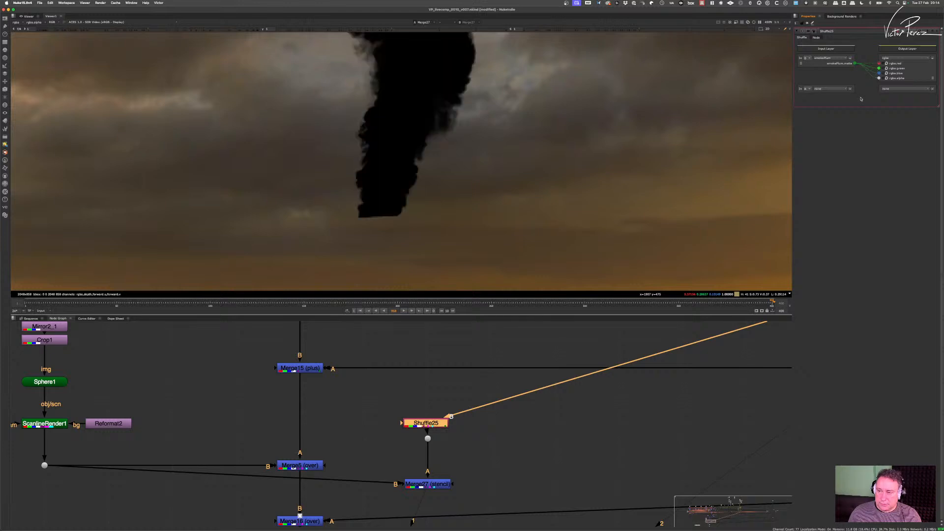
pyautogui.scroll(-5, 472, 179)
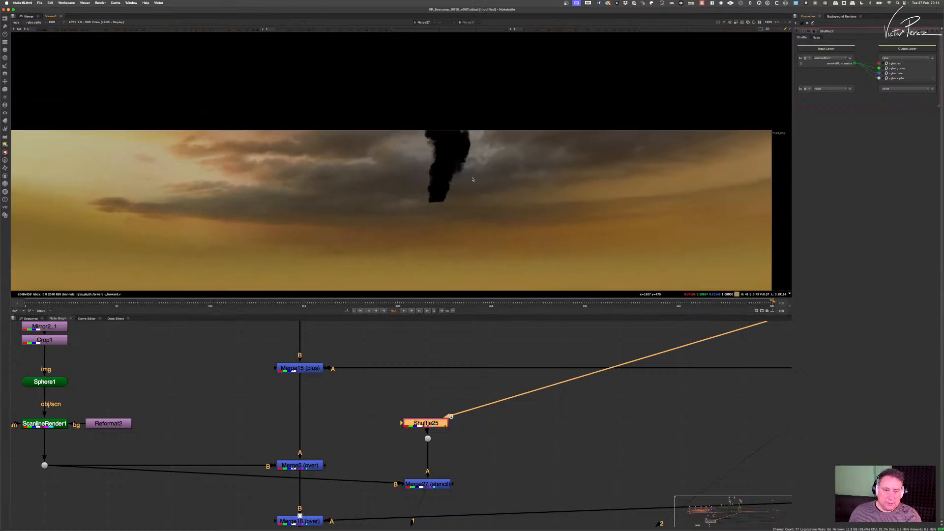
# - Compare the stencilled sky with the main composite at the sky merge and the merge below it
pyautogui.scroll(-3, 427, 446)
pyautogui.moveTo(427, 446); pyautogui.dragTo(475, 381, button='middle')
pyautogui.moveTo(415, 378); pyautogui.dragTo(370, 412)
pyautogui.press('1')
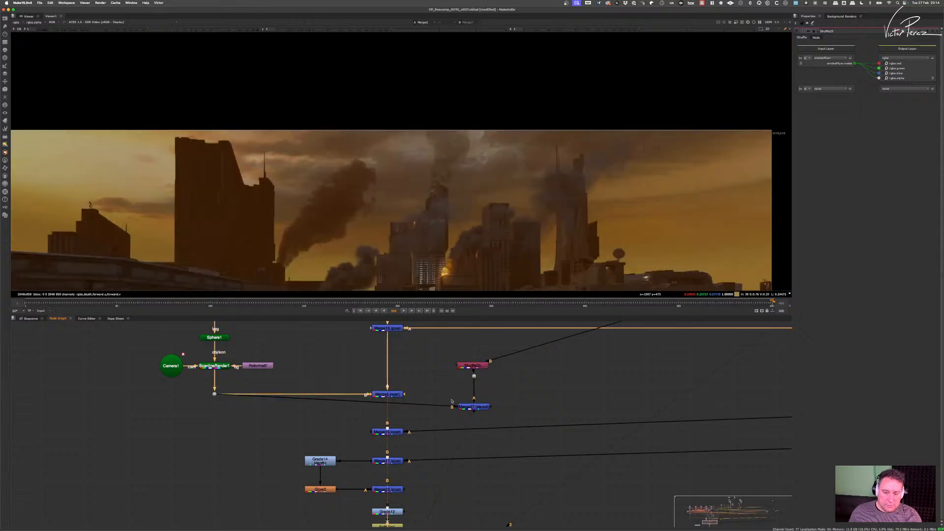
pyautogui.moveTo(450, 391); pyautogui.dragTo(498, 417)
pyautogui.press('1')
pyautogui.moveTo(426, 418); pyautogui.dragTo(365, 451)
pyautogui.press('1')
pyautogui.moveTo(421, 485); pyautogui.dragTo(450, 425, button='middle')
pyautogui.scroll(-5, 506, 348)
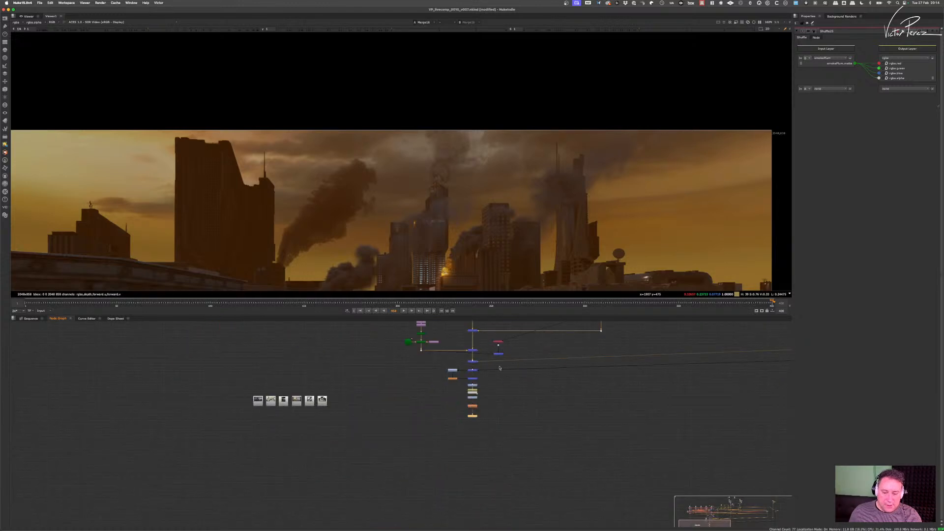
pyautogui.moveTo(506, 348); pyautogui.dragTo(476, 396, button='middle')
pyautogui.scroll(5, 465, 399)
pyautogui.moveTo(551, 387); pyautogui.dragTo(485, 421)
pyautogui.press('1')
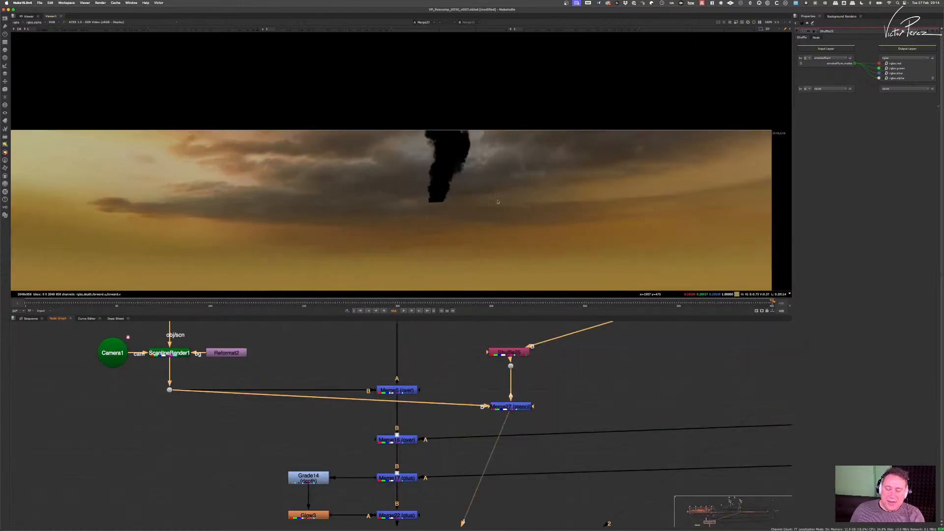
pyautogui.scroll(3, 498, 202)
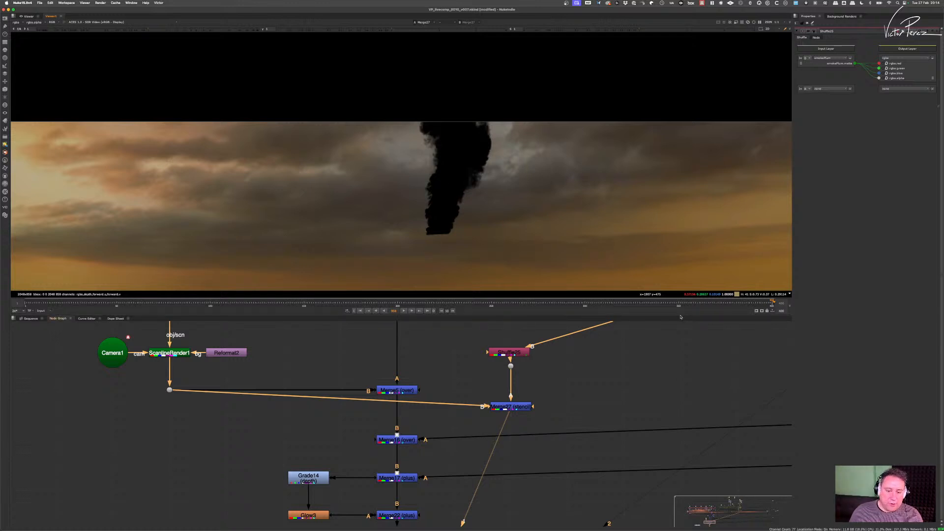
# - Straighten the stencil merge's position and add a VolumeRays node after it
pyautogui.moveTo(517, 410); pyautogui.dragTo(517, 403)
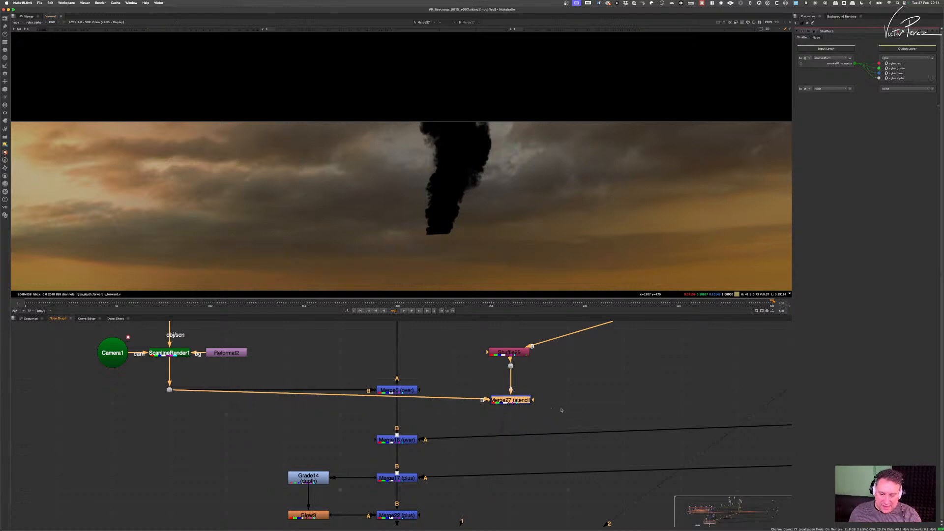
pyautogui.scroll(-3, 561, 410)
pyautogui.scroll(3, 554, 422)
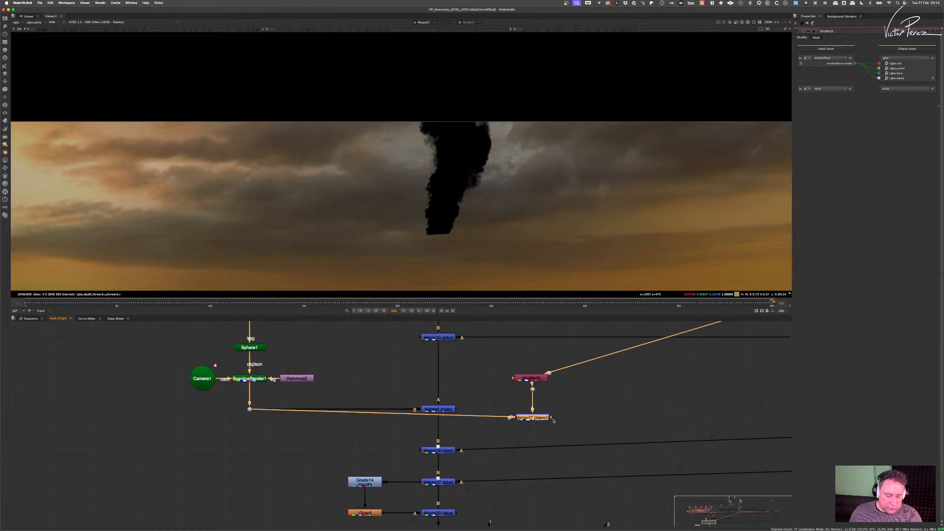
pyautogui.click(561, 414)
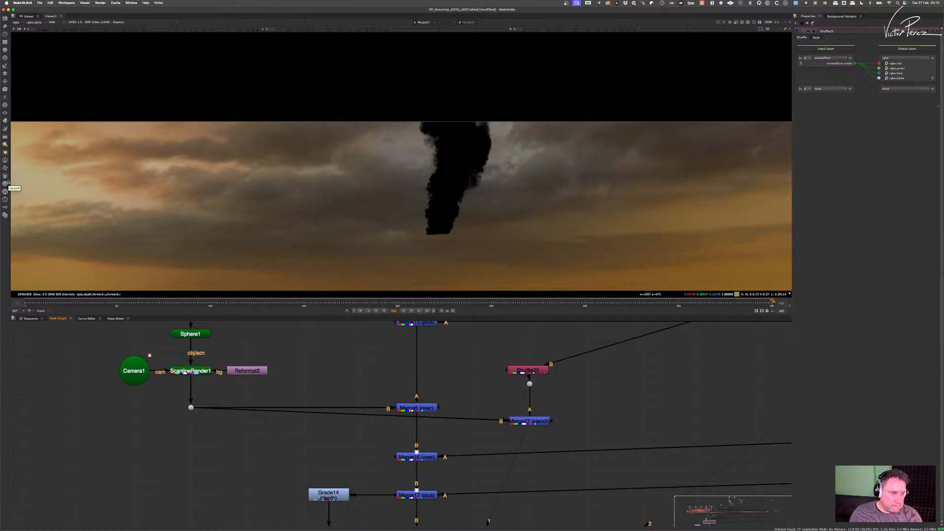
pyautogui.click(541, 421)
pyautogui.press('Tab')
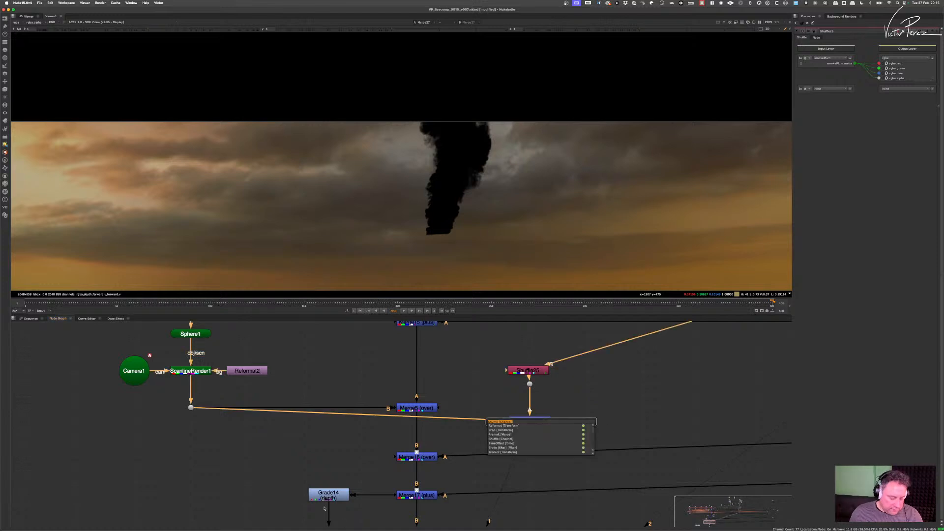
pyautogui.write('volu')
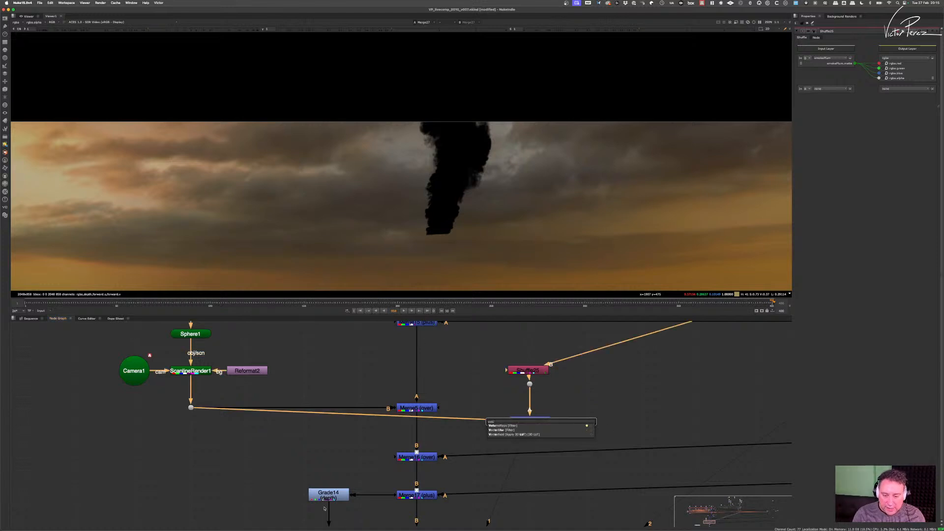
pyautogui.press('Down')
pyautogui.press('Return')
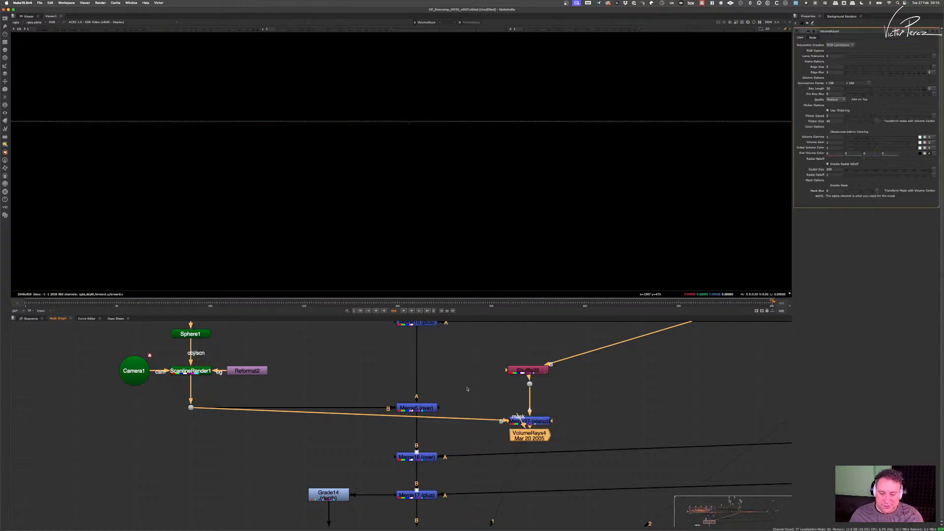
# - View the VolumeRays output and place its volumetric center in the bright clouds near the top of the sky
pyautogui.moveTo(530, 436)
pyautogui.mouseDown()
pyautogui.moveTo(624, 416)
pyautogui.moveTo(529, 442)
pyautogui.moveTo(538, 446)
pyautogui.moveTo(537, 414)
pyautogui.moveTo(537, 435)
pyautogui.mouseUp()
pyautogui.press('1')
pyautogui.click(535, 353)
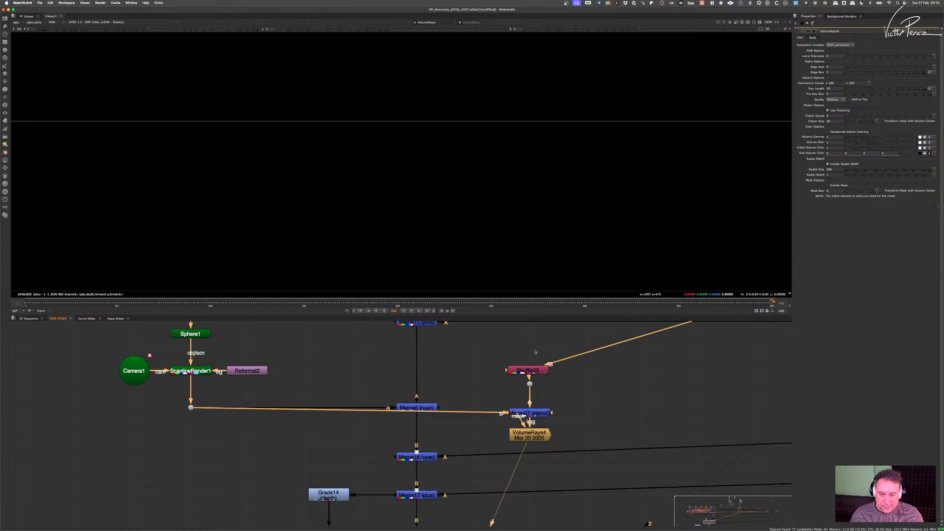
pyautogui.scroll(-6, 476, 192)
pyautogui.moveTo(472, 201); pyautogui.dragTo(496, 162, button='middle')
pyautogui.moveTo(344, 251); pyautogui.dragTo(491, 152)
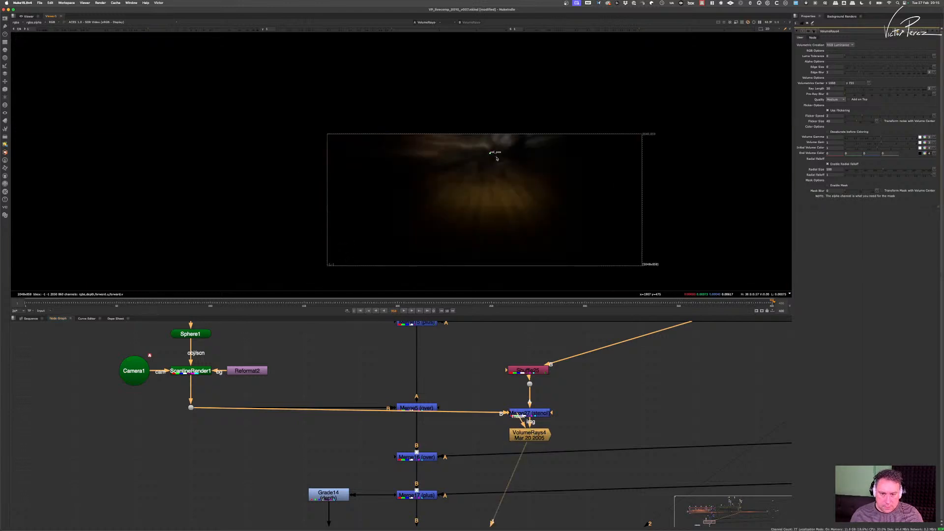
pyautogui.scroll(3, 538, 152)
pyautogui.scroll(2, 538, 152)
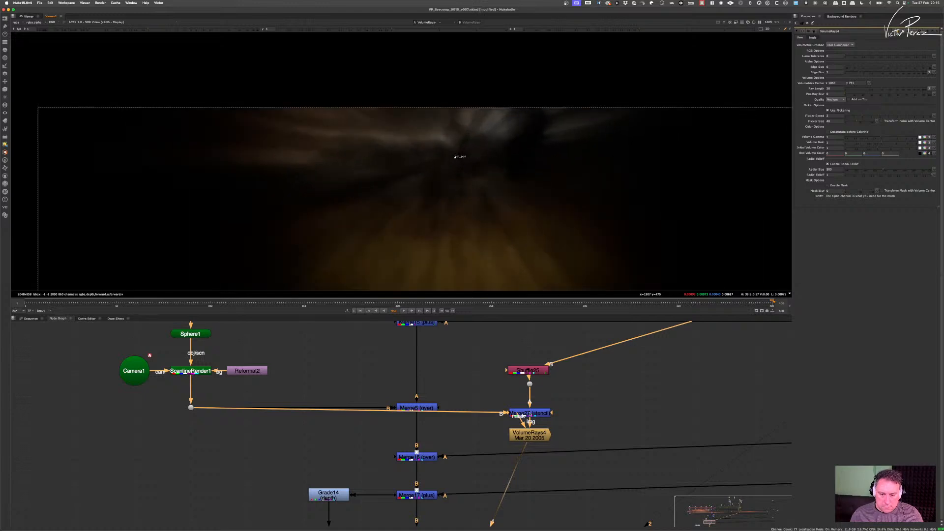
# - Refine the volumetric center against the stencilled sky so it sits just beside the plume cut-out near the frame's upper edge
pyautogui.keyDown('shift'); pyautogui.keyDown('super'); pyautogui.click(530, 415); pyautogui.keyUp('super'); pyautogui.keyUp('shift')
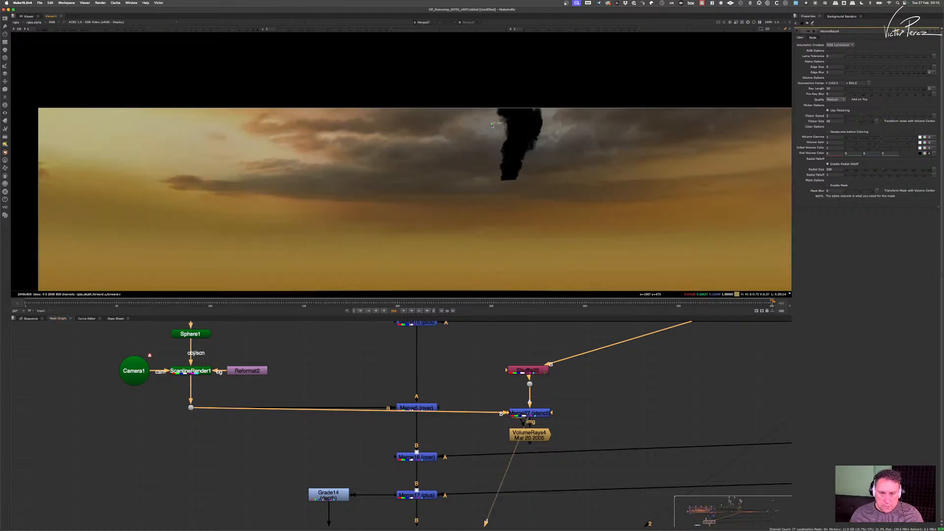
pyautogui.moveTo(456, 159); pyautogui.dragTo(491, 120)
pyautogui.keyDown('shift'); pyautogui.keyDown('super'); pyautogui.click(531, 439); pyautogui.keyUp('super'); pyautogui.keyUp('shift')
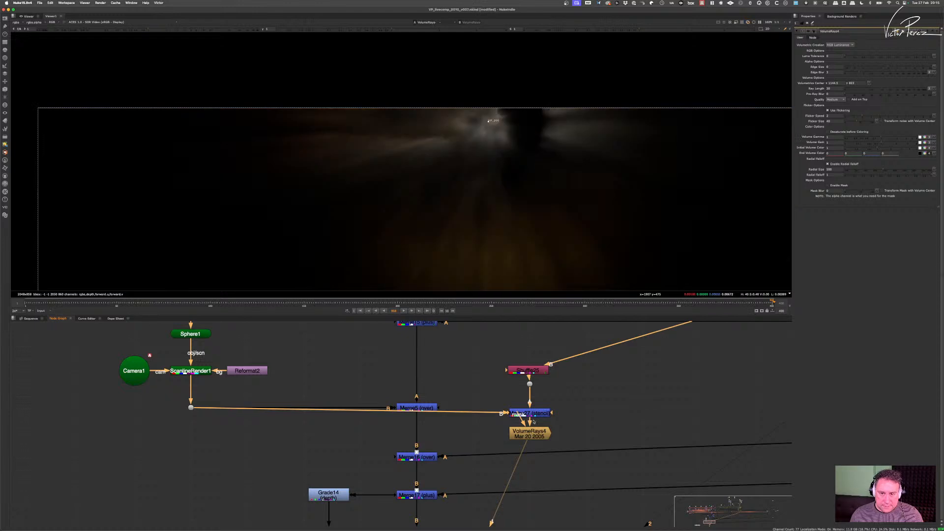
pyautogui.scroll(3, 510, 127)
pyautogui.moveTo(509, 127); pyautogui.dragTo(511, 156, button='middle')
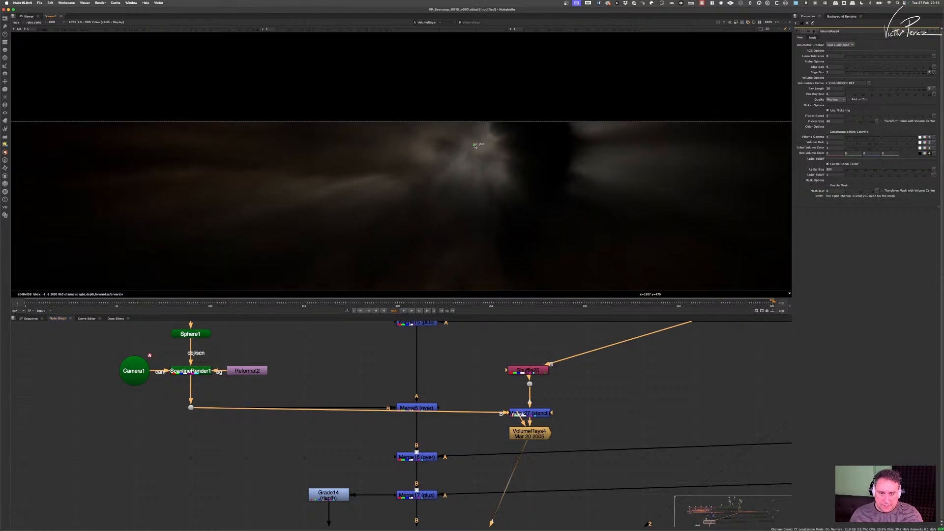
pyautogui.moveTo(474, 145); pyautogui.dragTo(480, 144)
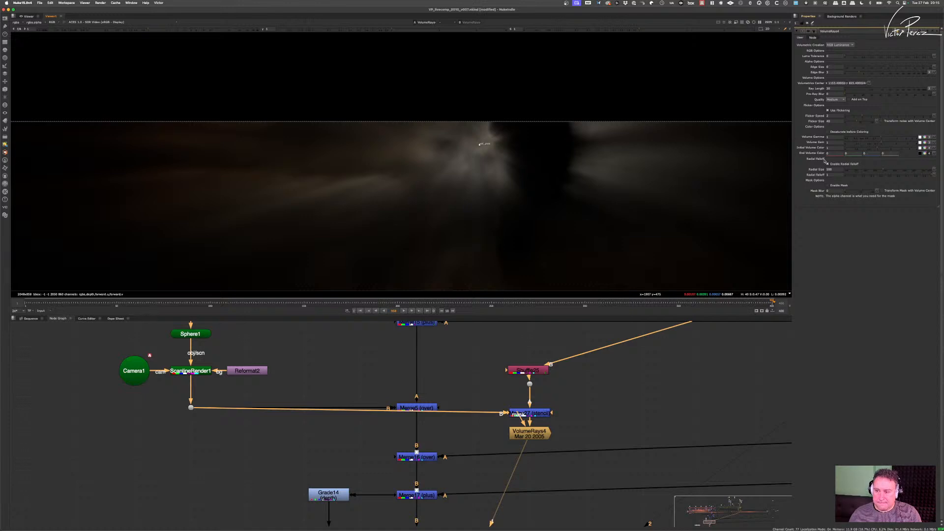
# - Connect the VolumeRays mask input to the smoke matte Shuffle and enable its mask
pyautogui.moveTo(516, 429); pyautogui.dragTo(527, 376)
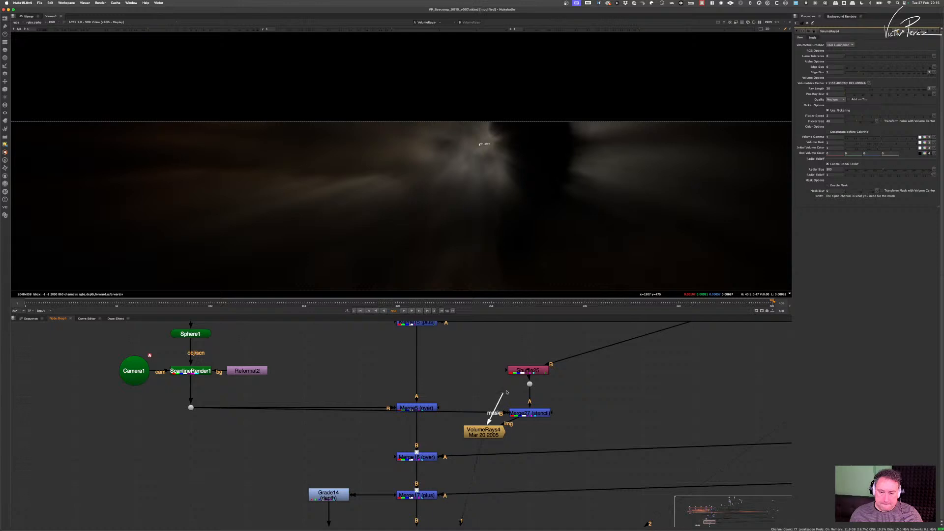
pyautogui.click(494, 431)
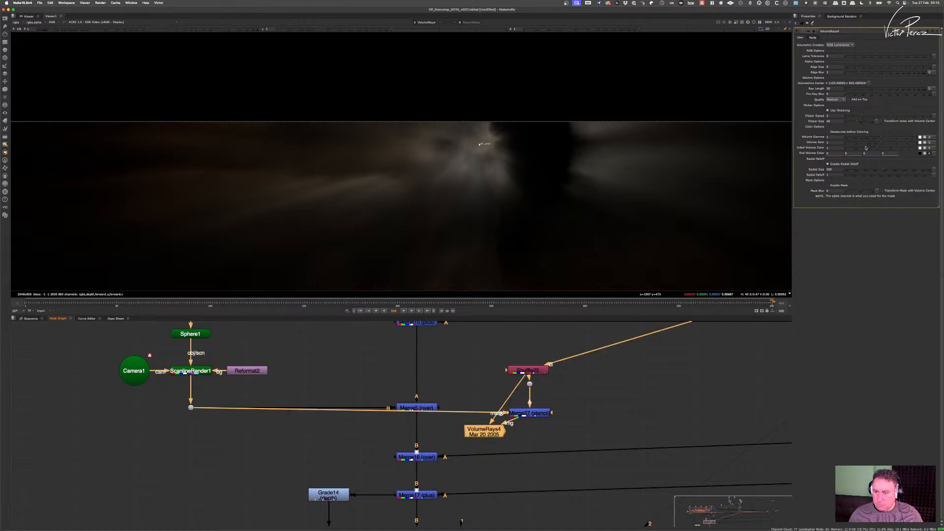
pyautogui.click(836, 186)
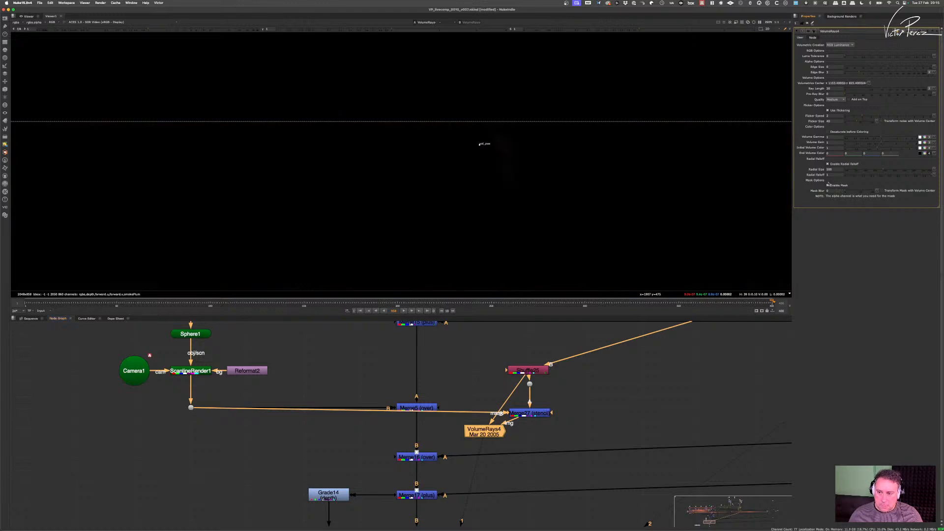
pyautogui.moveTo(480, 144); pyautogui.dragTo(478, 144)
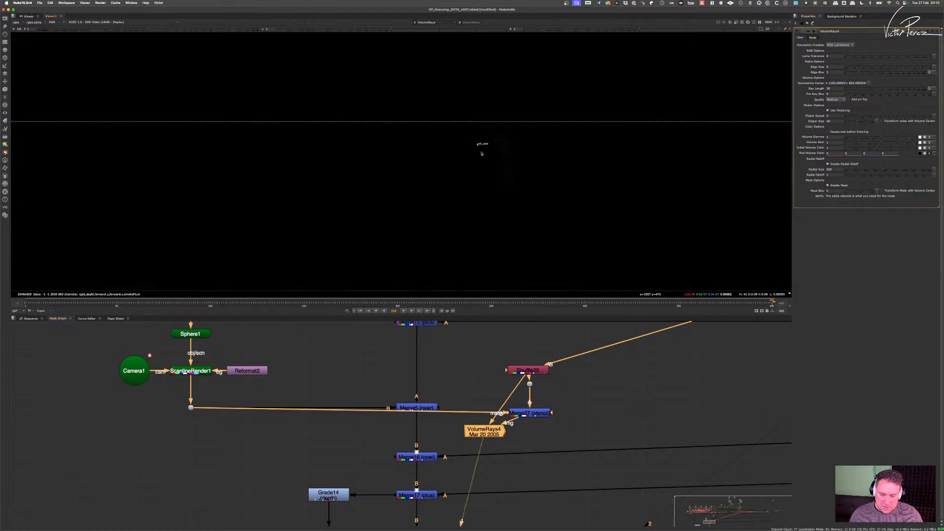
# - Insert a FilterErode node between the Shuffle and the VolumeRays mask and expand the matte with a negative size
pyautogui.write('er')
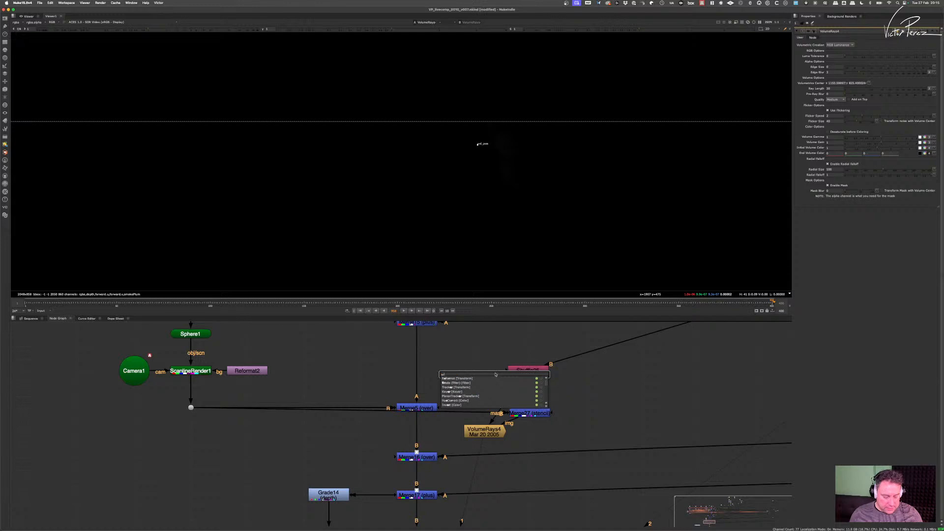
pyautogui.click(457, 383)
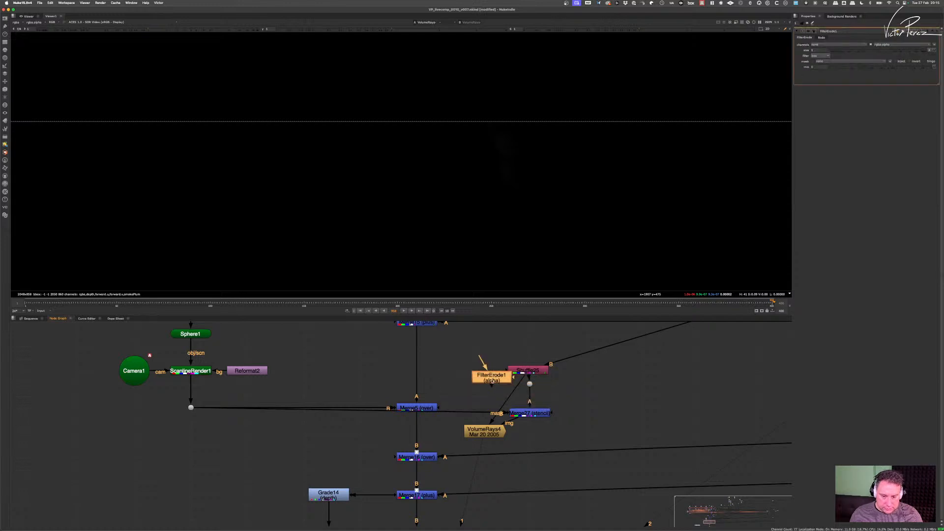
pyautogui.moveTo(493, 380)
pyautogui.mouseDown()
pyautogui.moveTo(512, 392)
pyautogui.moveTo(495, 390)
pyautogui.mouseUp()
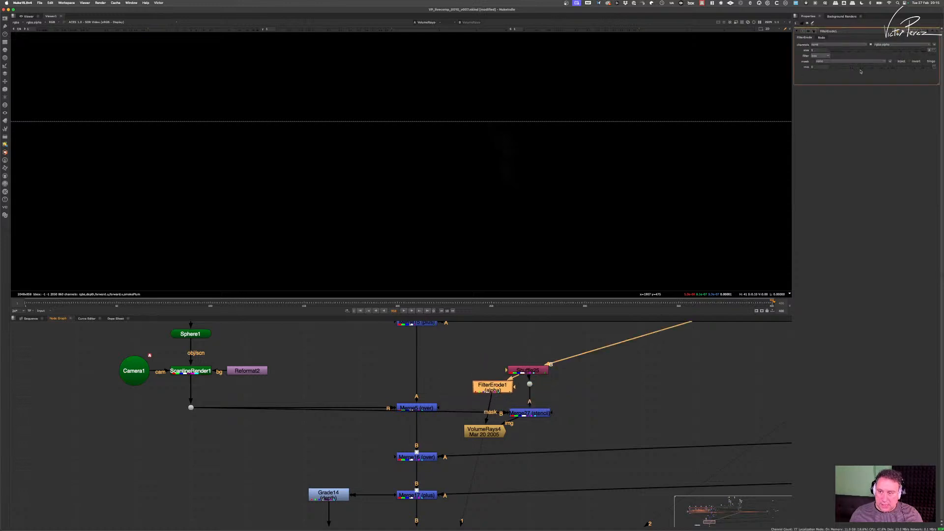
pyautogui.moveTo(885, 50); pyautogui.dragTo(856, 49)
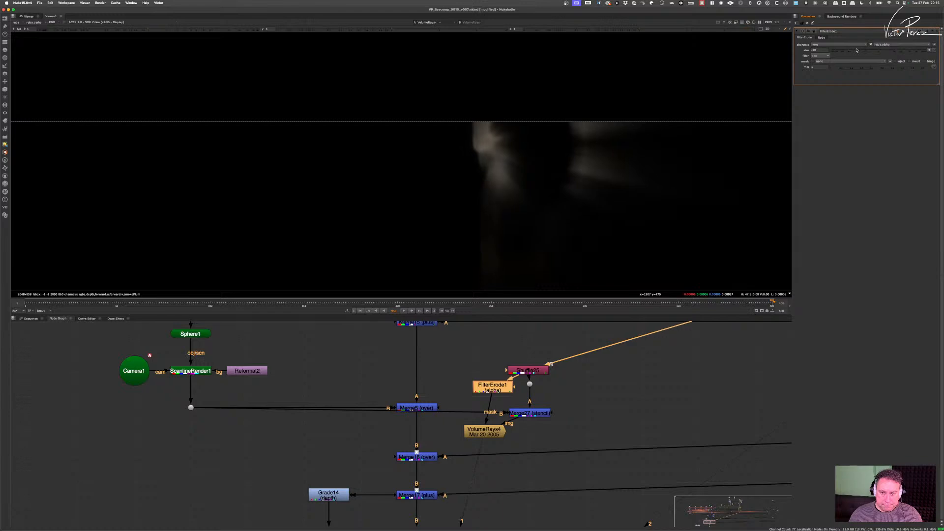
pyautogui.scroll(2, 567, 162)
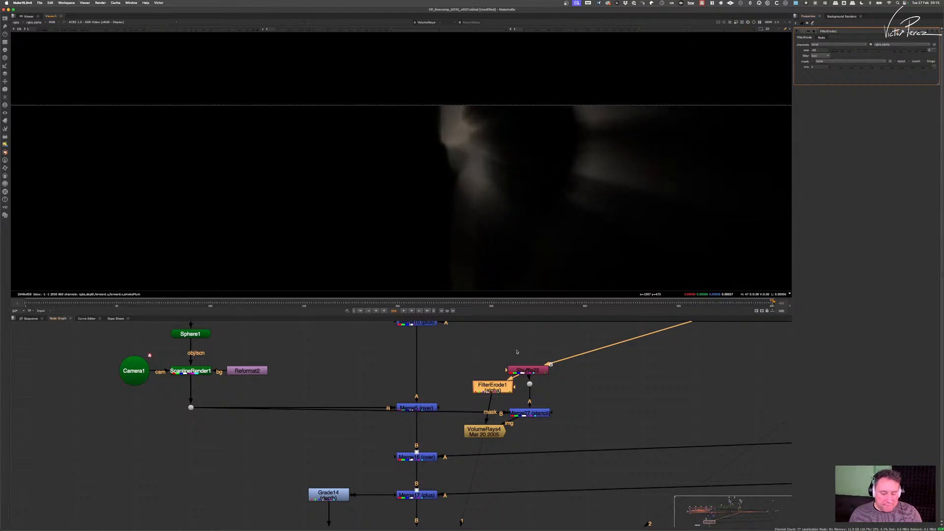
# - Move the Shuffle, FilterErode, stencil merge and VolumeRays nodes as a group away from the main merge column
pyautogui.moveTo(509, 390); pyautogui.dragTo(495, 386)
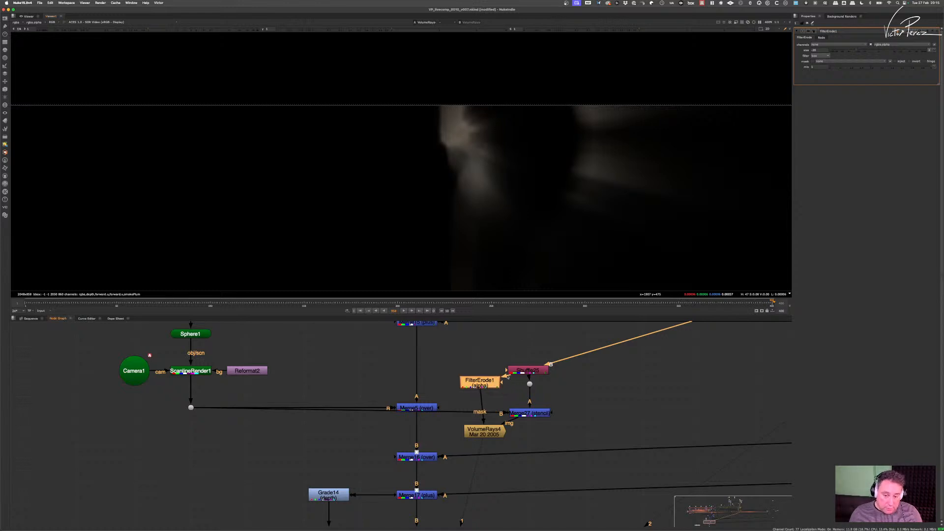
pyautogui.click(528, 338)
pyautogui.moveTo(514, 415); pyautogui.dragTo(556, 402, button='middle')
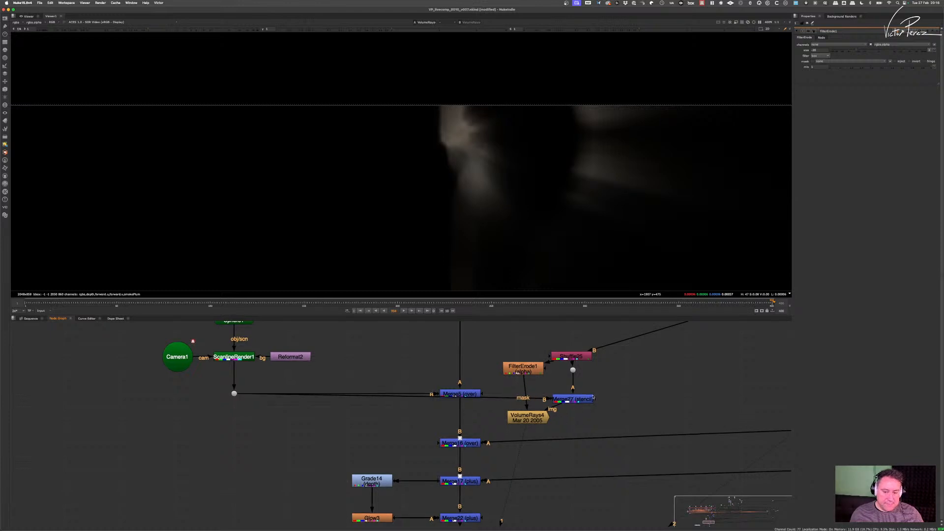
pyautogui.moveTo(590, 354); pyautogui.dragTo(599, 357, button='middle')
pyautogui.moveTo(628, 328); pyautogui.dragTo(588, 386)
pyautogui.scroll(3, 539, 522)
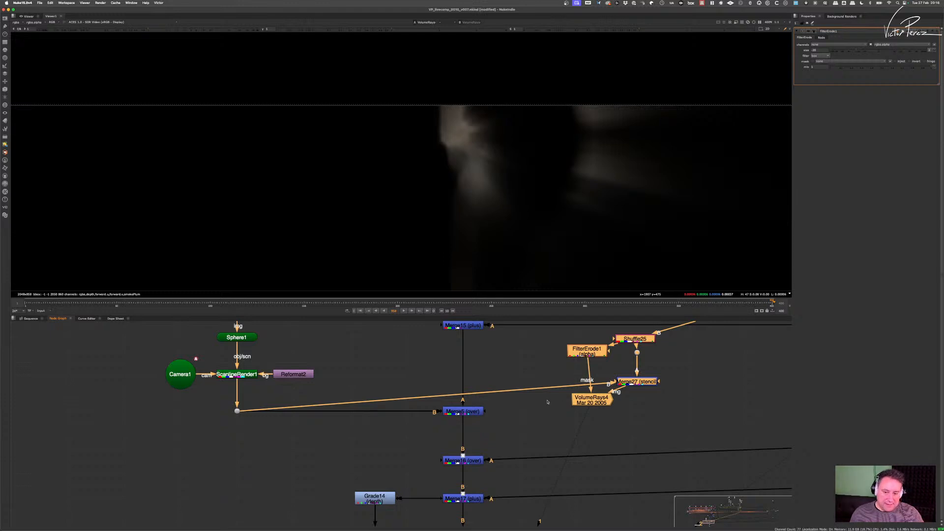
pyautogui.scroll(3, 598, 387)
pyautogui.hscroll(3, 580, 393)
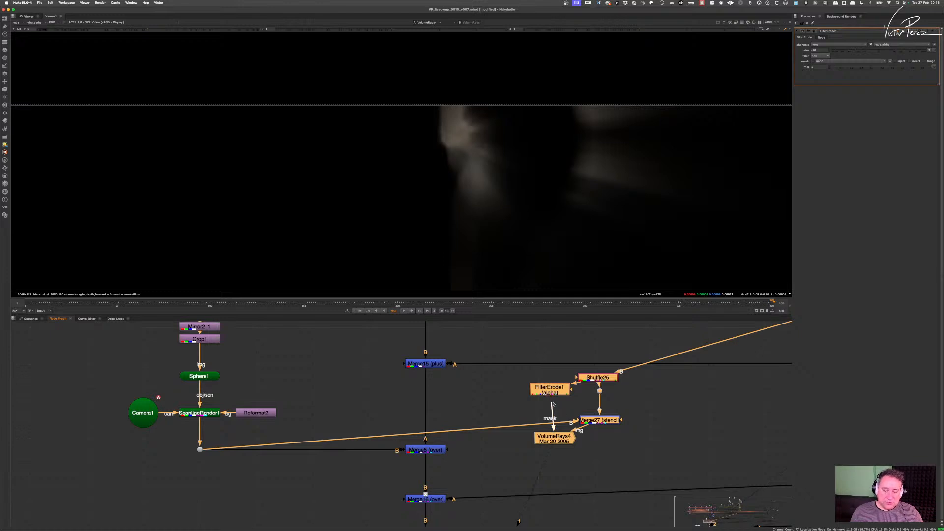
# - Move the FilterErode from the mask connection to between the dot and the stencil merge, feed the mask directly from the Shuffle, and view the erode
pyautogui.moveTo(554, 404); pyautogui.dragTo(534, 389)
pyautogui.click(566, 406)
pyautogui.moveTo(591, 381); pyautogui.dragTo(574, 377)
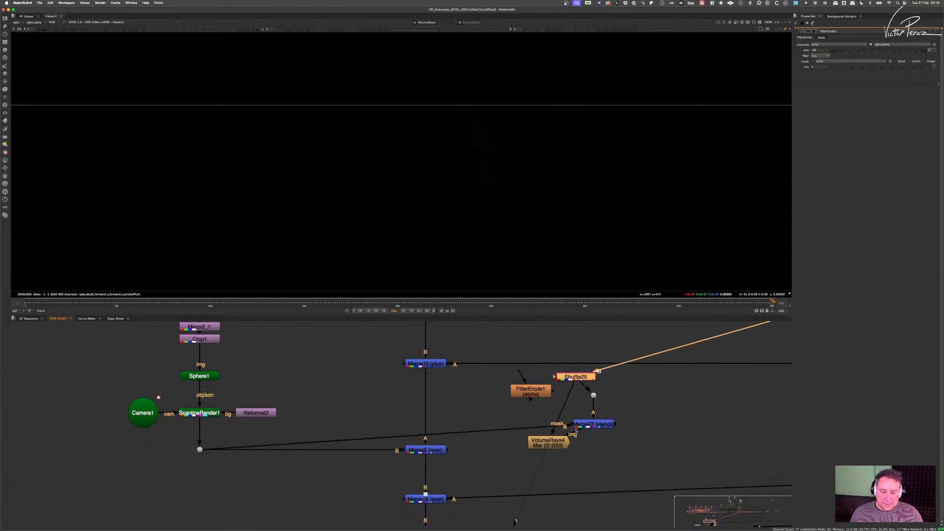
pyautogui.moveTo(566, 441); pyautogui.dragTo(540, 450)
pyautogui.moveTo(538, 393); pyautogui.dragTo(601, 410)
pyautogui.press('1')
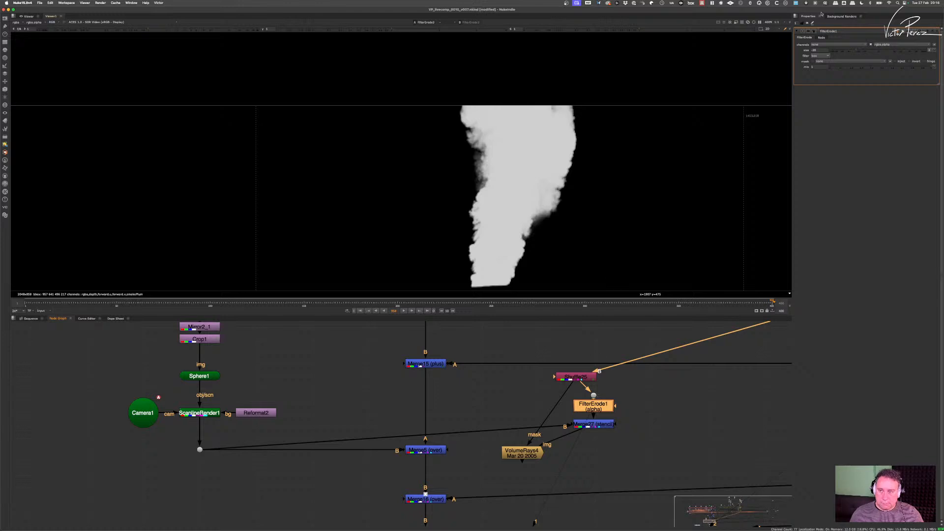
# - Set the FilterErode to process rgba with a gaussian filter and a positive size that shrinks and softens the plume matte
pyautogui.click(828, 44)
pyautogui.click(831, 65)
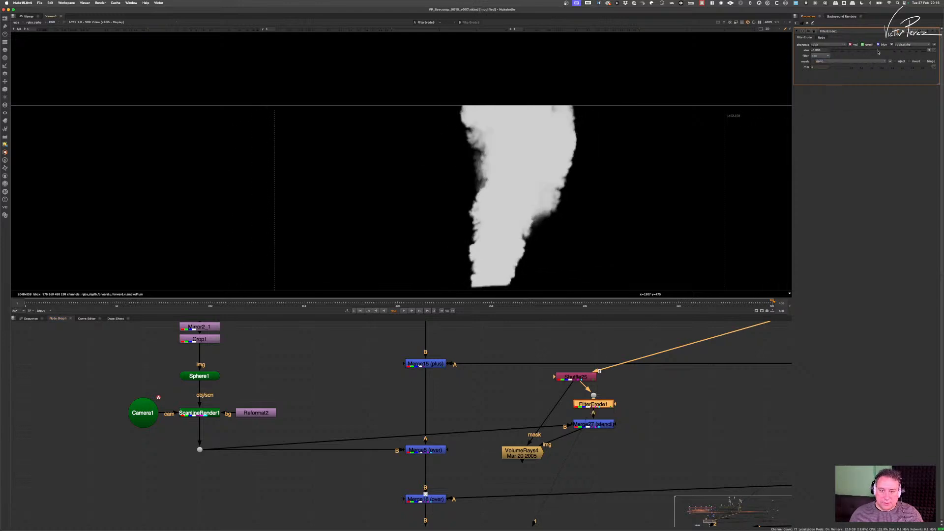
pyautogui.click(879, 52)
pyautogui.click(824, 56)
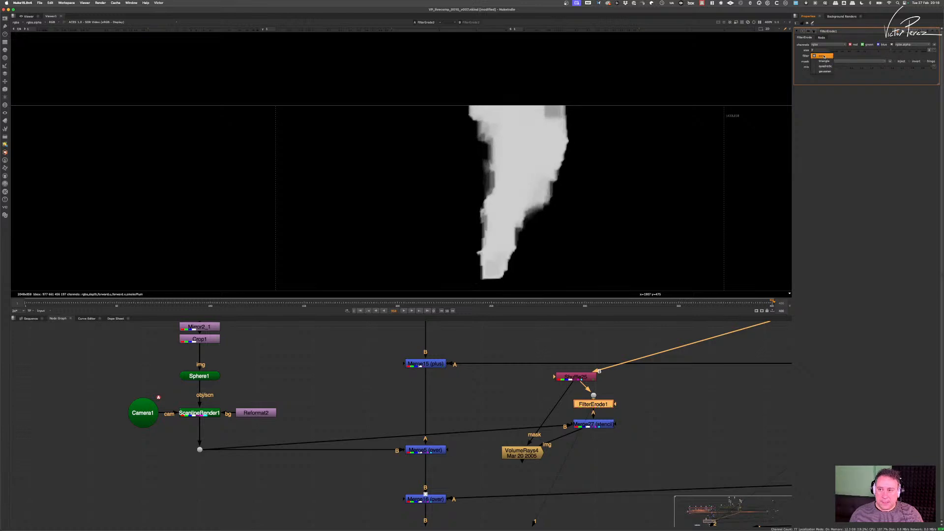
pyautogui.click(825, 72)
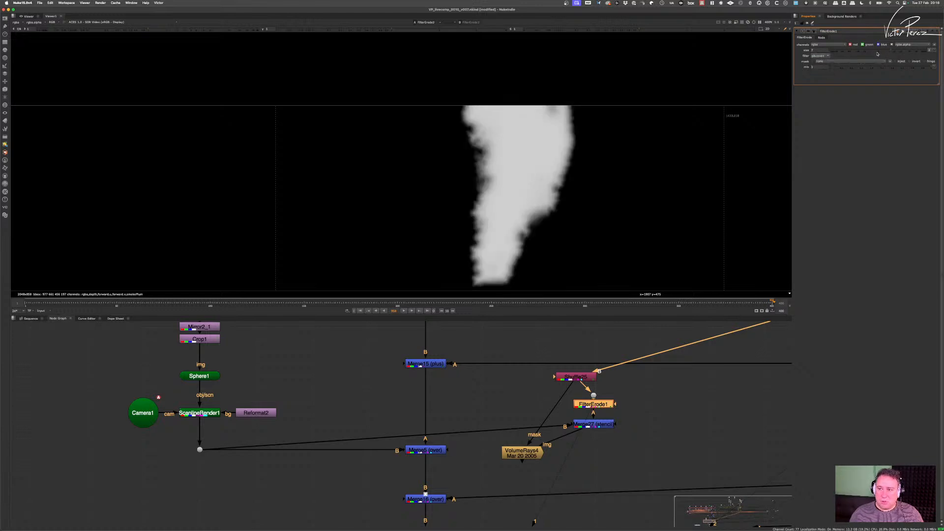
pyautogui.moveTo(891, 51); pyautogui.dragTo(899, 53)
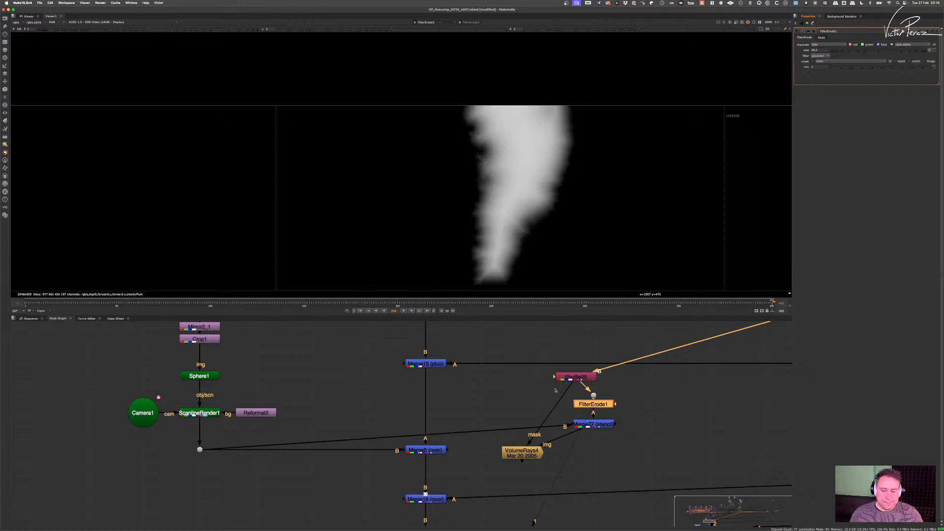
# - View the VolumeRays result, check it with the mask toggled, and reposition the volumetric center beside the plume close to the frame's upper edge
pyautogui.scroll(-2, 556, 390)
pyautogui.moveTo(527, 443)
pyautogui.mouseDown()
pyautogui.moveTo(544, 442)
pyautogui.moveTo(528, 446)
pyautogui.mouseUp()
pyautogui.press('1')
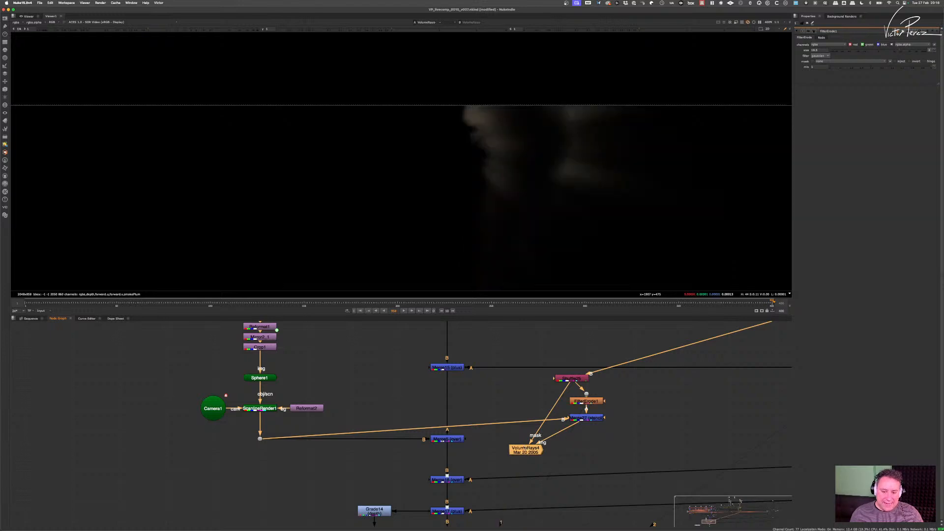
pyautogui.doubleClick(526, 448)
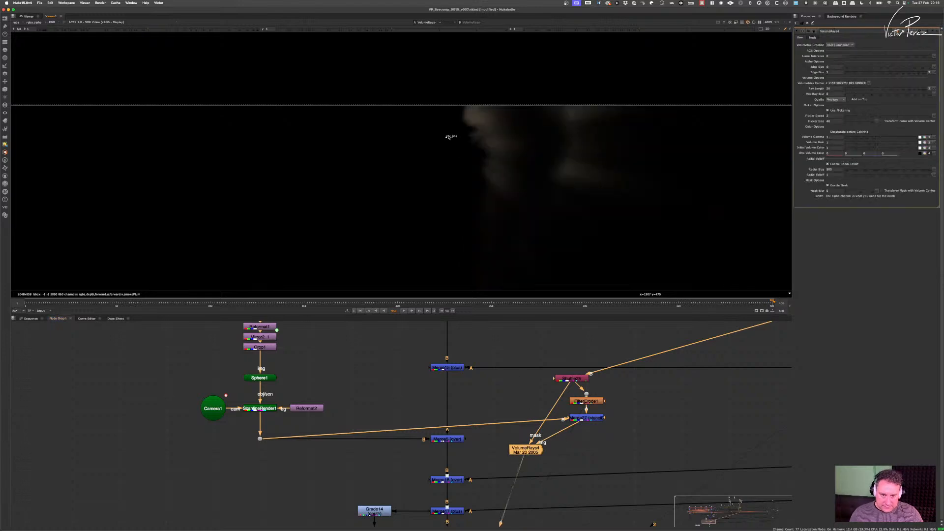
pyautogui.moveTo(447, 136)
pyautogui.mouseDown()
pyautogui.moveTo(471, 134)
pyautogui.moveTo(458, 132)
pyautogui.mouseUp()
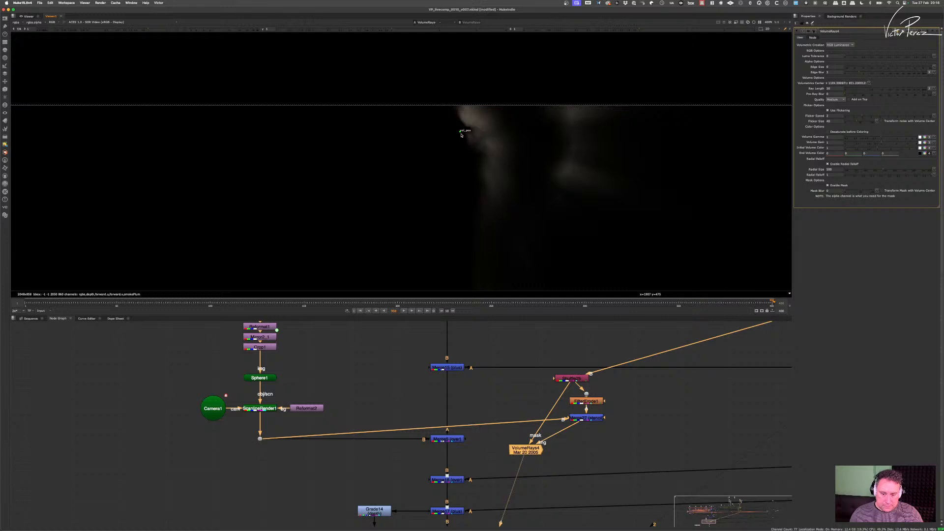
pyautogui.click(838, 187)
pyautogui.click(838, 186)
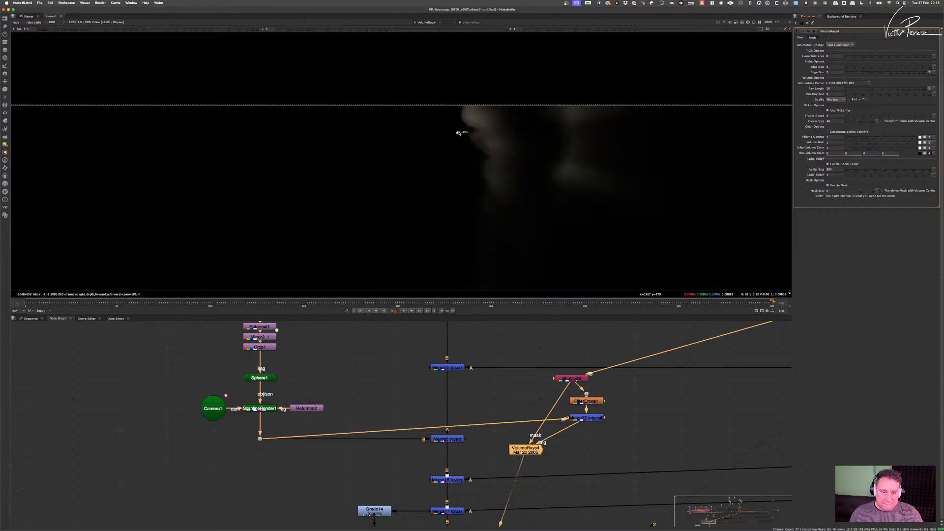
pyautogui.moveTo(458, 131); pyautogui.dragTo(446, 117)
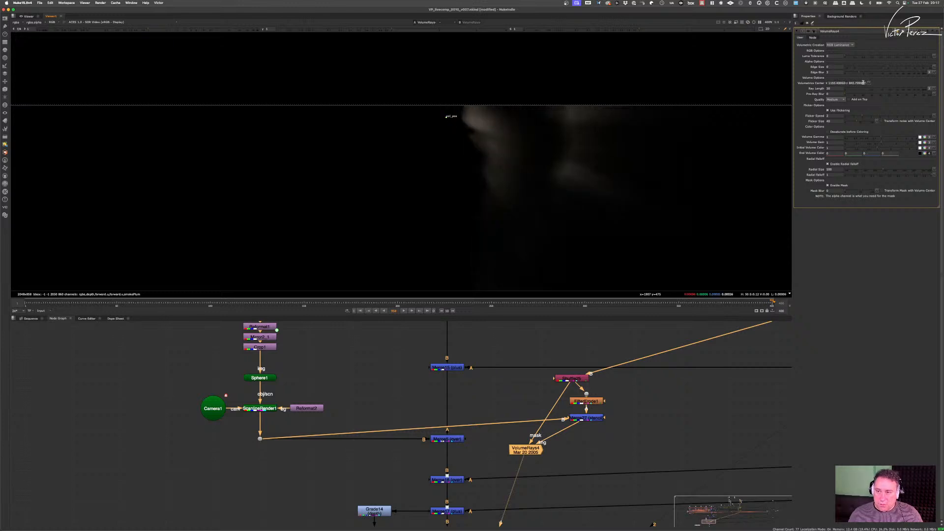
# - Turn off the VolumeRays flickering, set its quality to Very High, and increase the ray length to 100
pyautogui.click(838, 111)
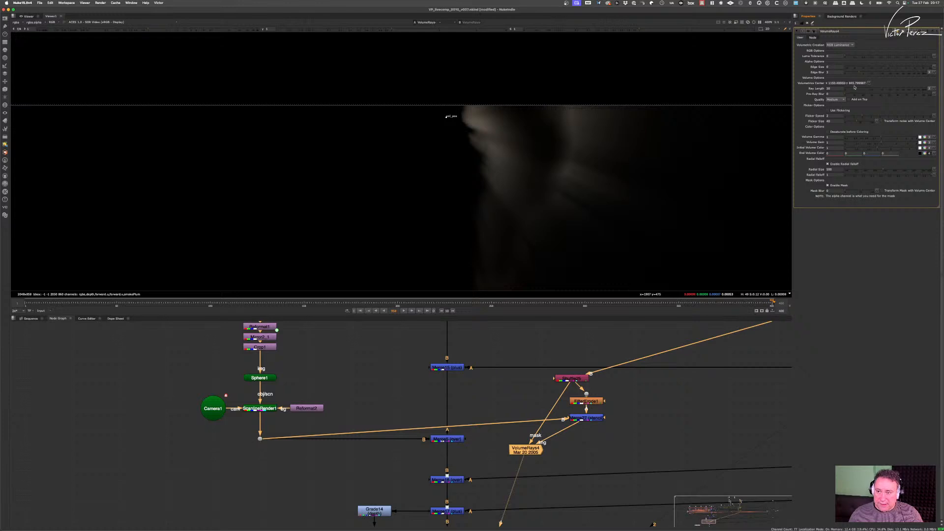
pyautogui.click(837, 100)
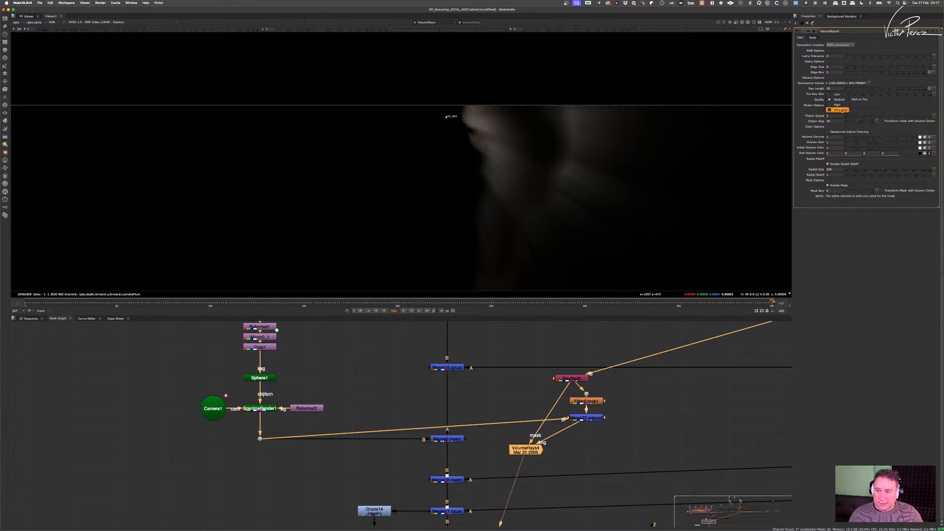
pyautogui.click(836, 110)
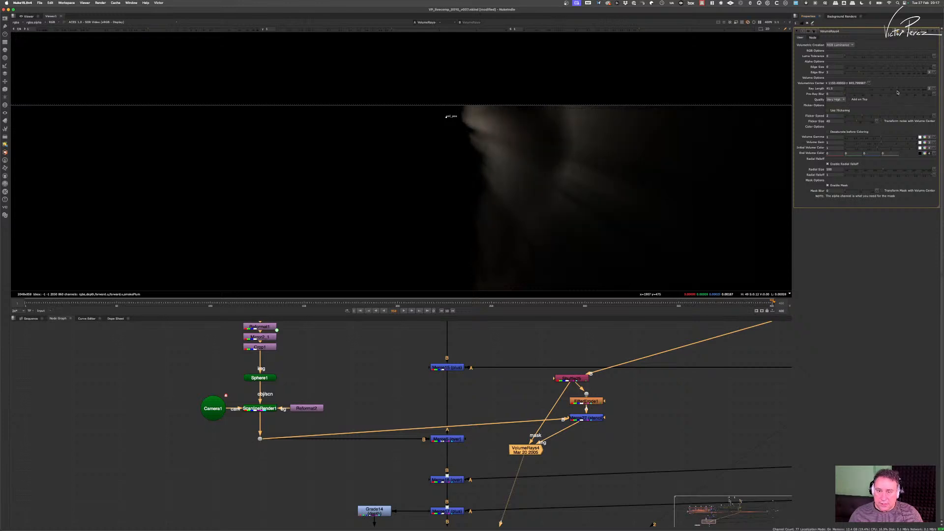
pyautogui.moveTo(898, 92); pyautogui.dragTo(915, 95)
pyautogui.scroll(-3, 551, 169)
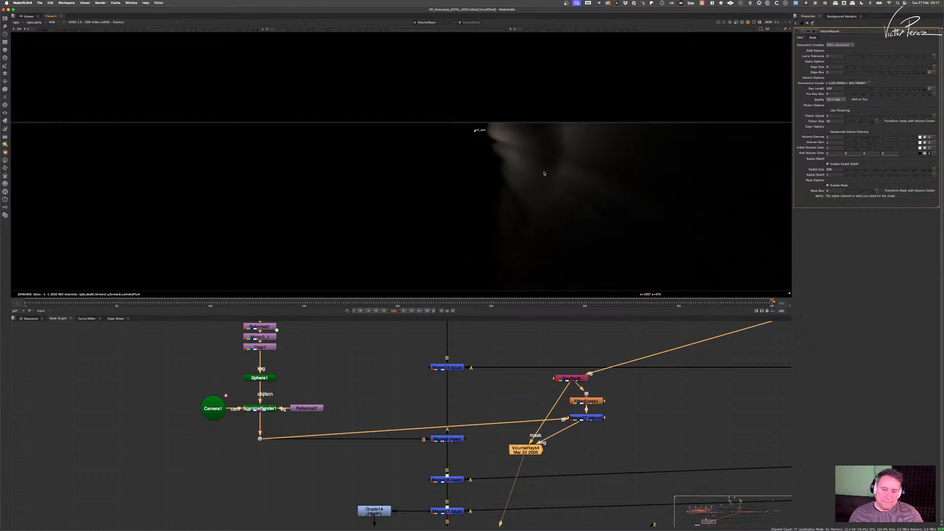
# - Shift the VolumeRays branch with its shuffle, erode and stencil merge away from the main pipe, and view the main composite
pyautogui.moveTo(544, 173); pyautogui.dragTo(496, 191, button='middle')
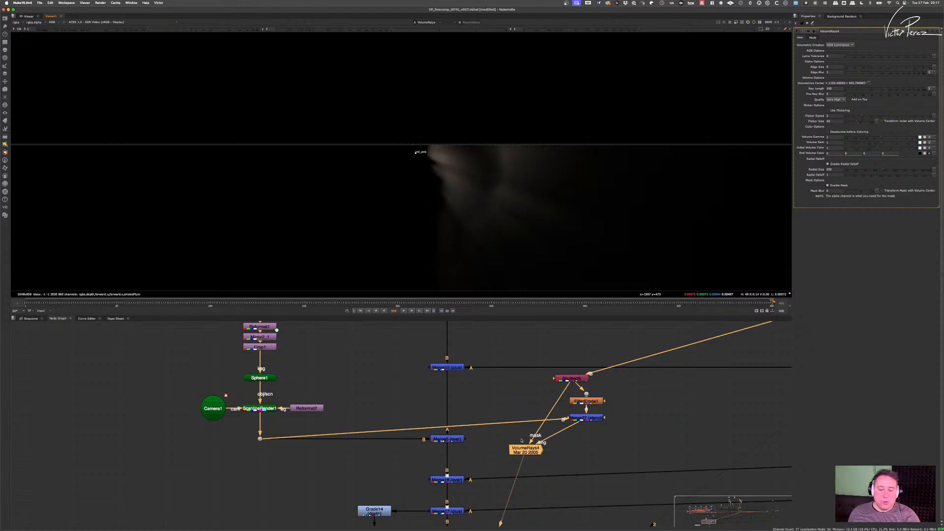
pyautogui.scroll(-5, 587, 437)
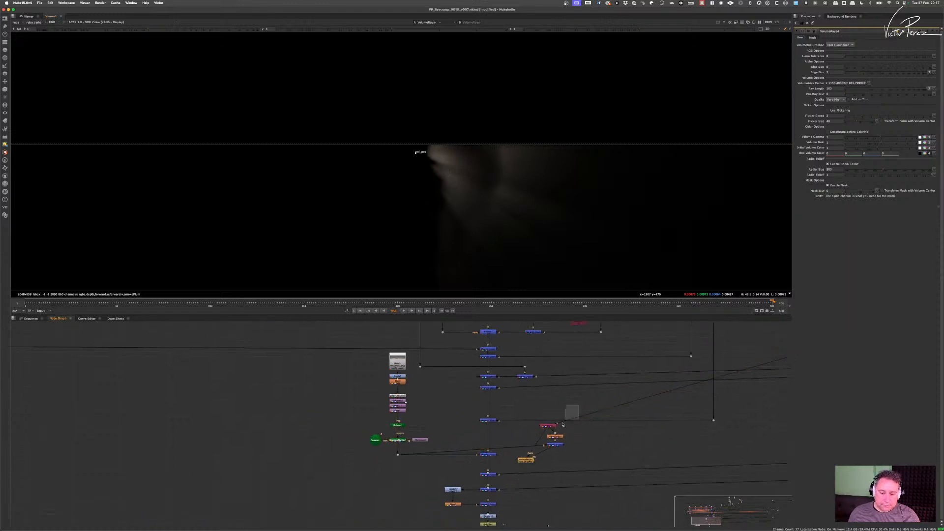
pyautogui.moveTo(579, 405); pyautogui.dragTo(566, 462)
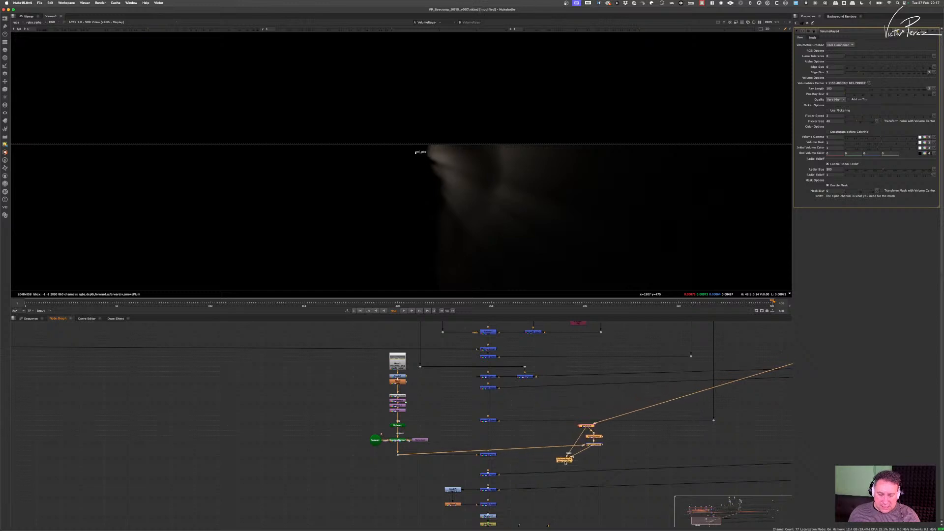
pyautogui.click(488, 420)
pyautogui.press('1')
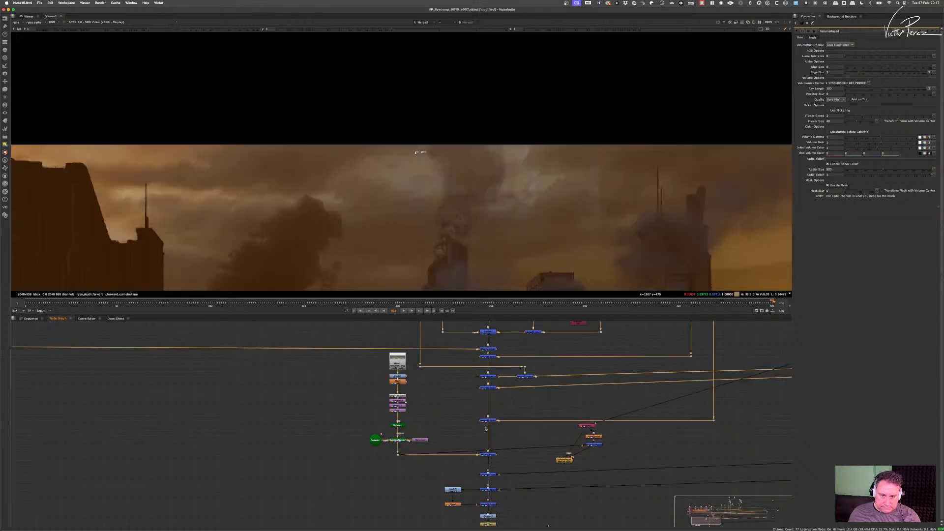
# - Add a Merge below Merge5 in the main pipe with VolumeRays4 as its A input, set its operation to plus, and check the plume
pyautogui.scroll(3, 549, 459)
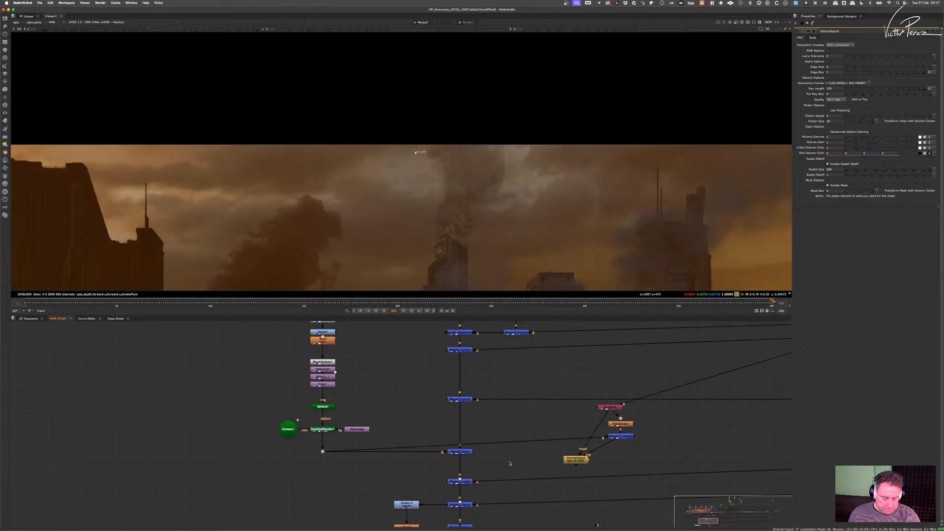
pyautogui.press('m')
pyautogui.moveTo(513, 462); pyautogui.dragTo(569, 460)
pyautogui.moveTo(479, 453); pyautogui.dragTo(464, 453)
pyautogui.click(461, 465)
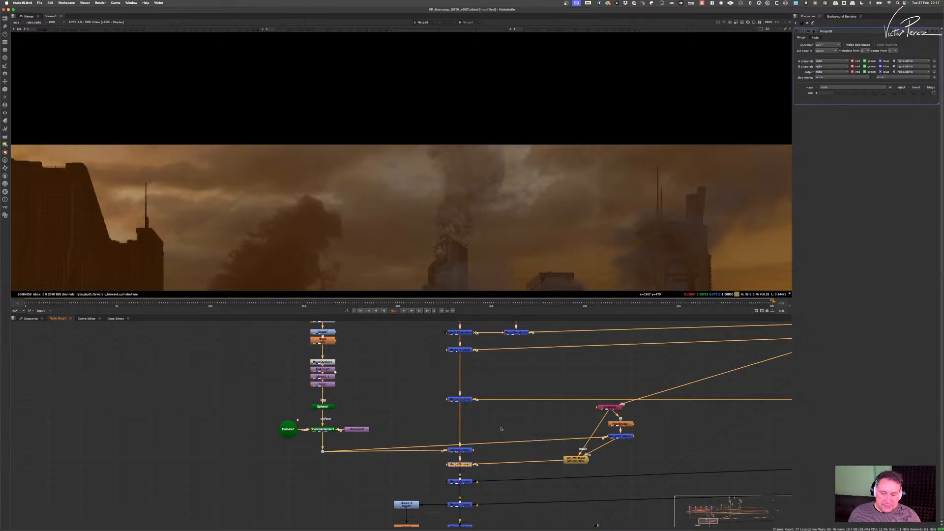
pyautogui.click(827, 45)
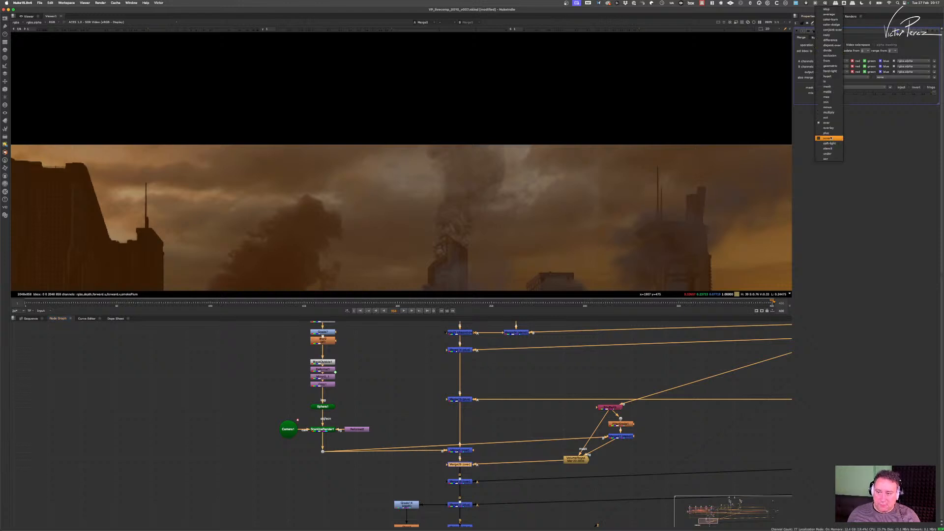
pyautogui.click(829, 134)
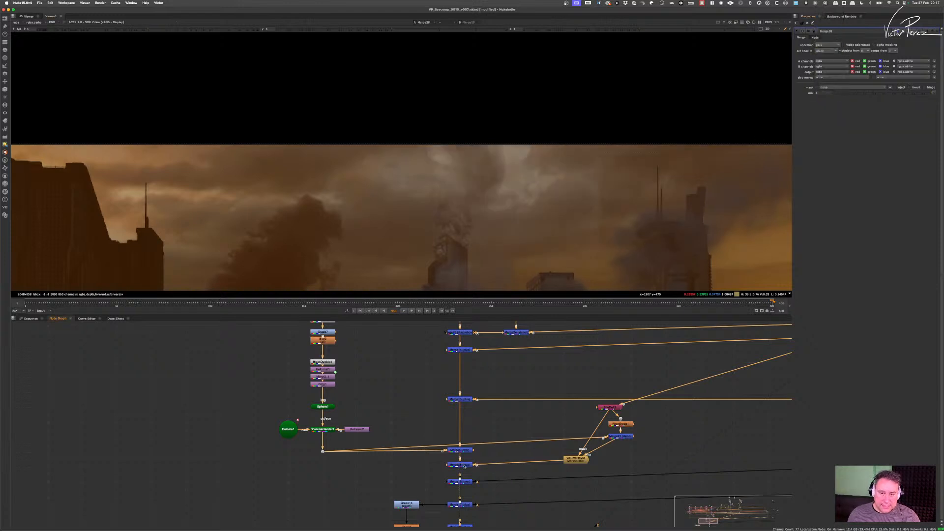
pyautogui.scroll(4, 502, 176)
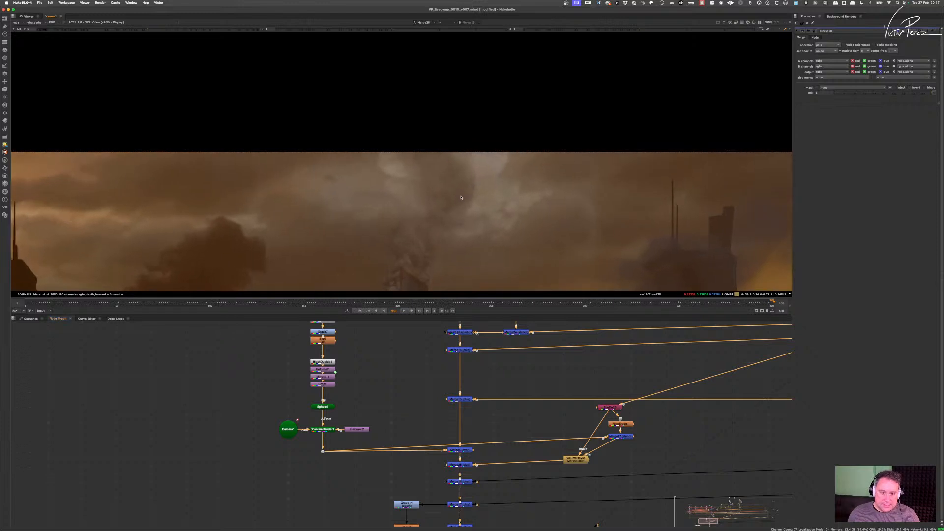
pyautogui.scroll(-1, 443, 204)
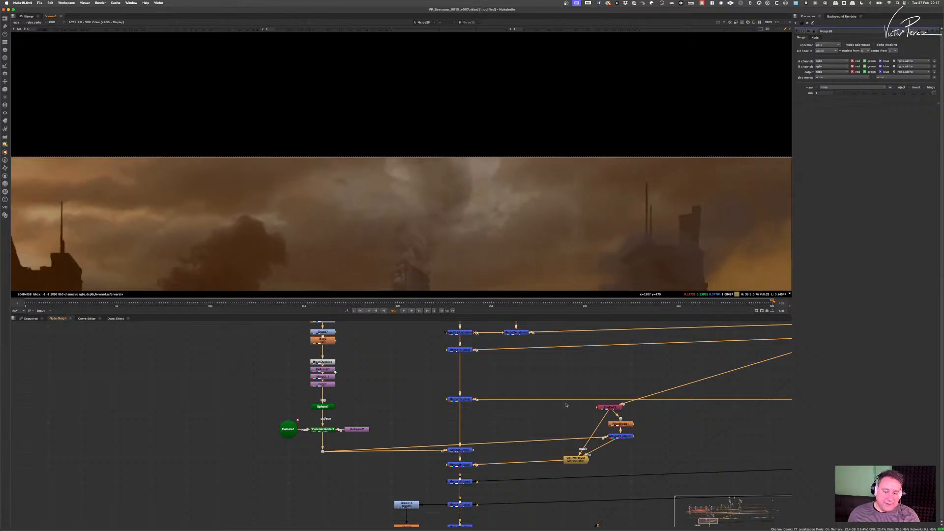
# - Try a VolumeRays volume gain of about 2.14 over the plume and sky, and reset the gain to its default
pyautogui.doubleClick(577, 459)
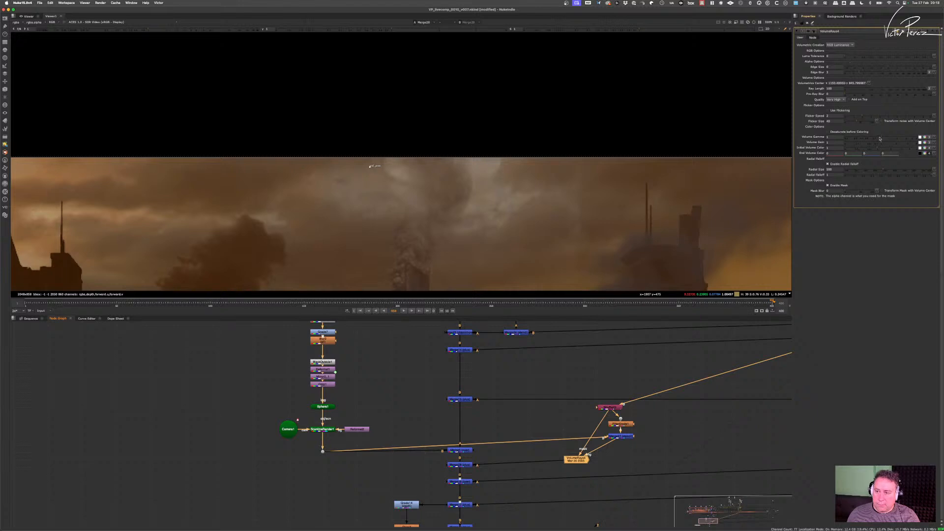
pyautogui.moveTo(888, 145); pyautogui.dragTo(904, 146)
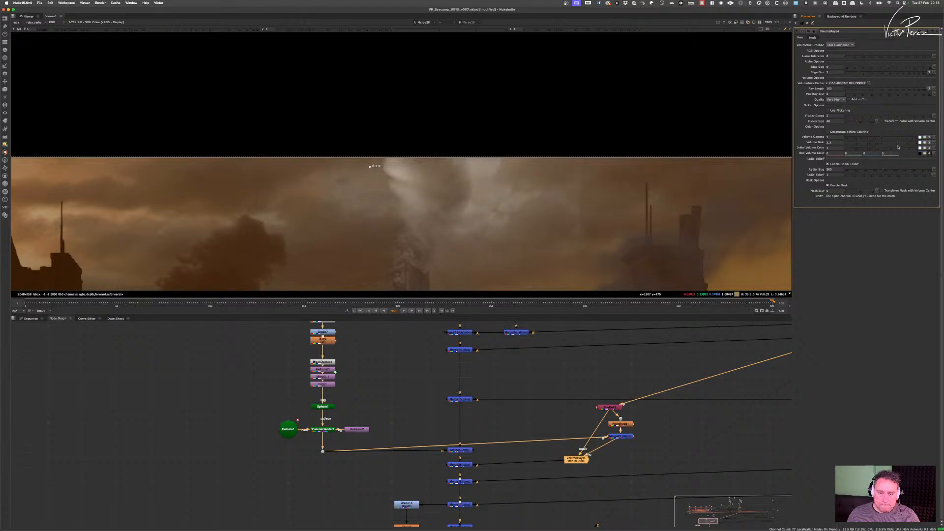
pyautogui.scroll(-4, 500, 209)
pyautogui.moveTo(500, 208); pyautogui.dragTo(427, 192, button='middle')
pyautogui.scroll(3, 421, 192)
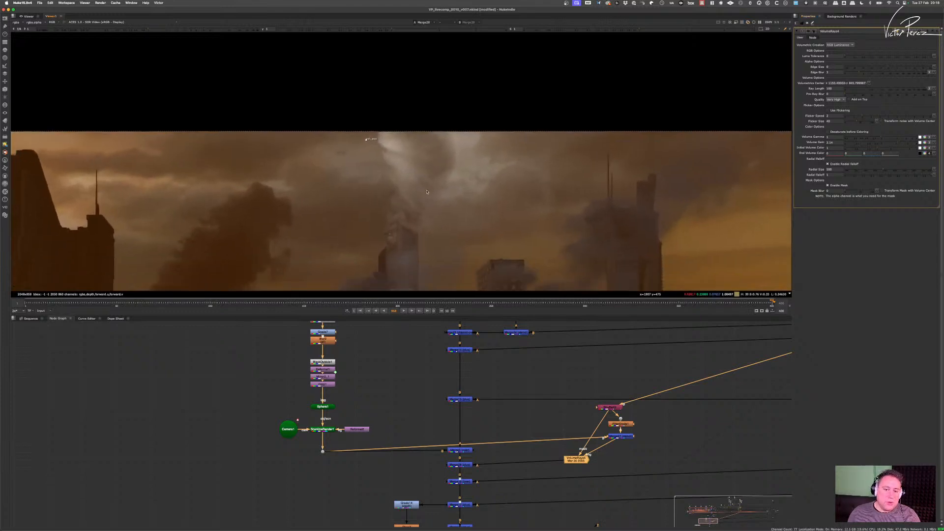
pyautogui.scroll(1, 406, 199)
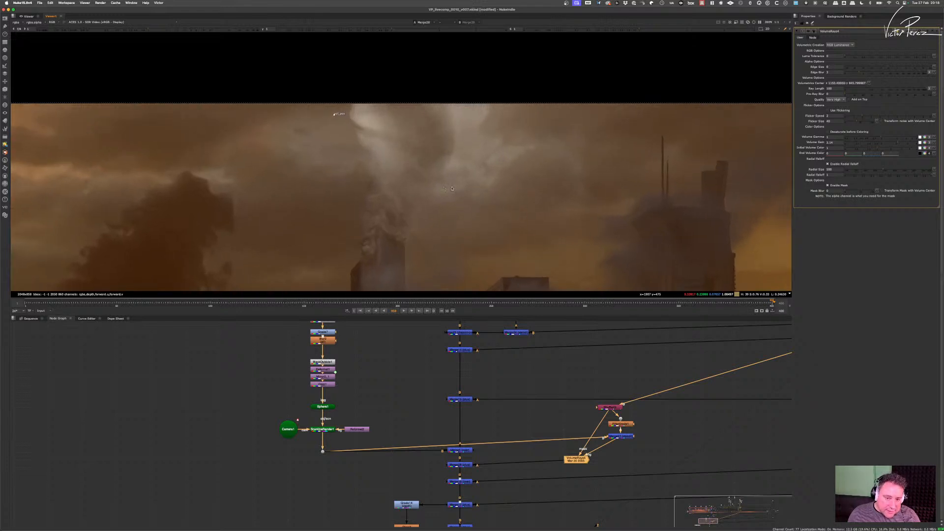
pyautogui.scroll(-1, 487, 186)
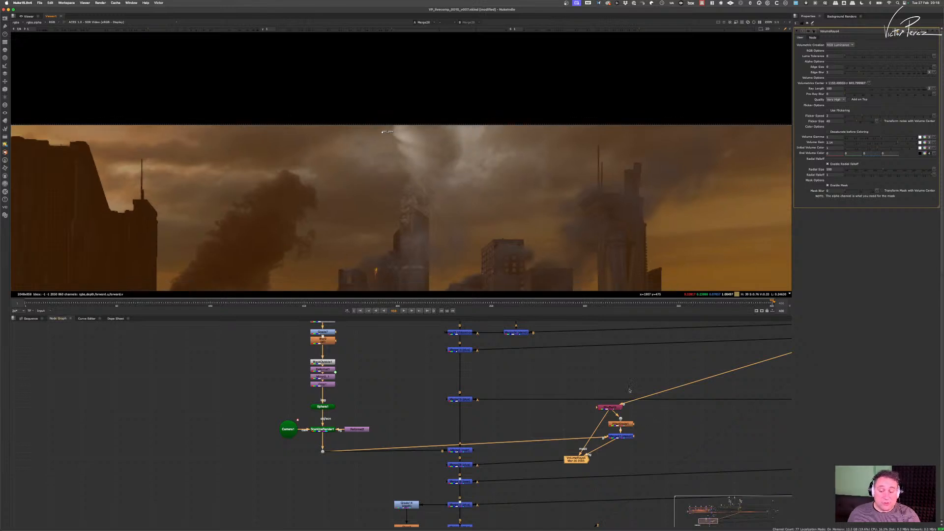
pyautogui.keyDown('super'); pyautogui.click(882, 144); pyautogui.keyUp('super')
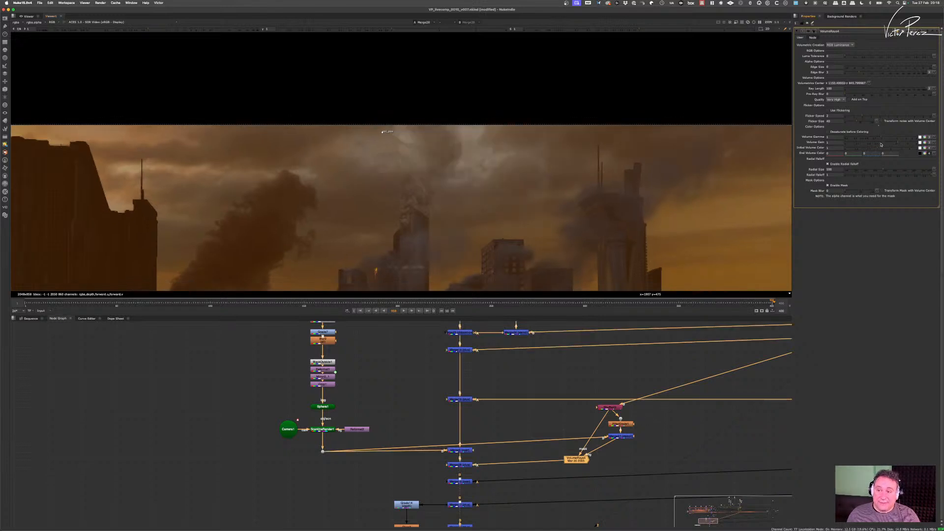
pyautogui.scroll(1, 532, 204)
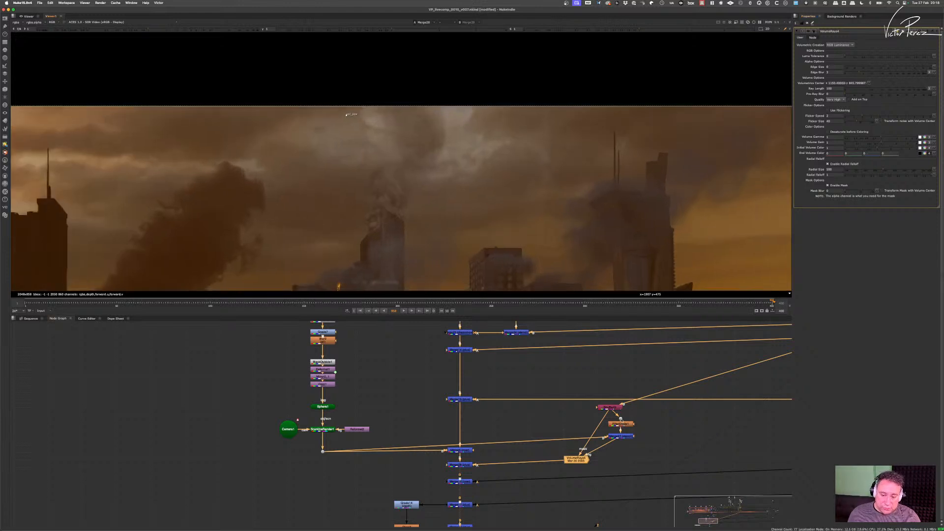
# - Inspect the eroded plume matte and replace the FilterErode with an Erode (blur) node in the same place before the stencil merge
pyautogui.click(621, 416)
pyautogui.click(622, 423)
pyautogui.press('1')
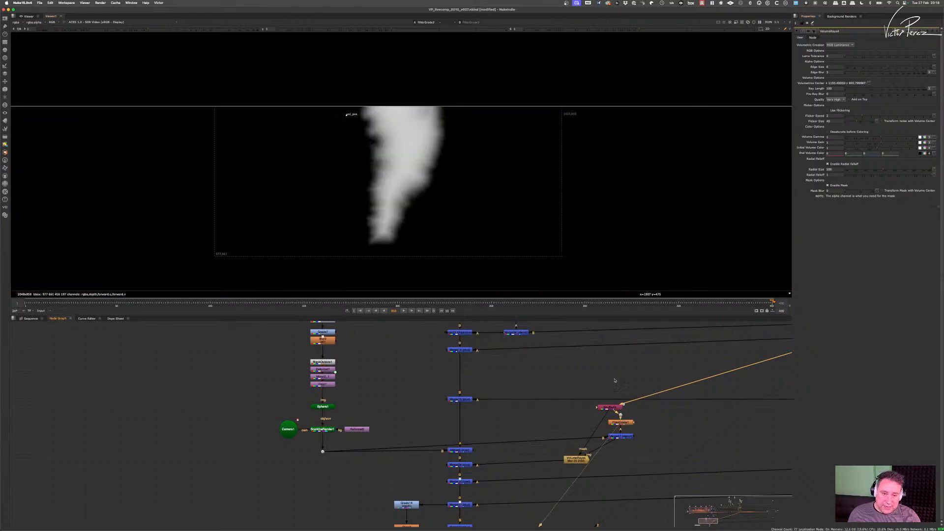
pyautogui.scroll(2, 374, 119)
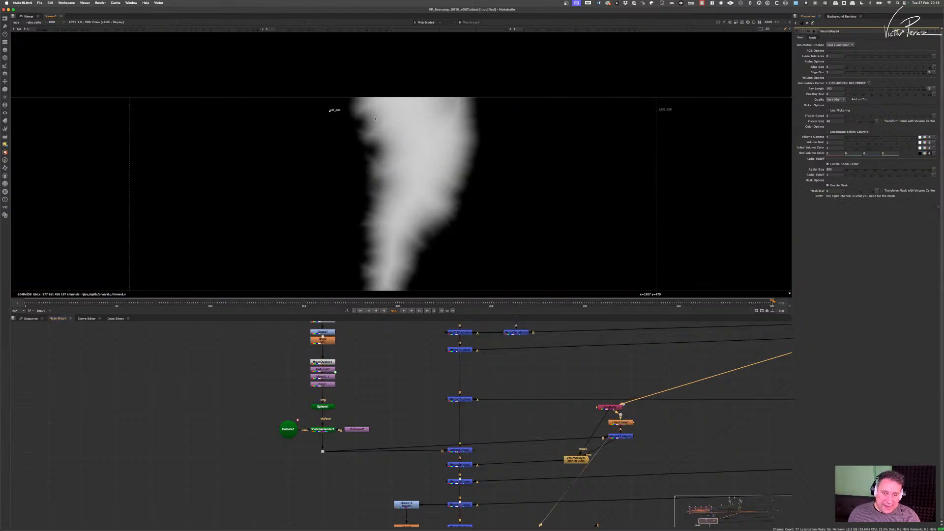
pyautogui.click(625, 424)
pyautogui.doubleClick(622, 423)
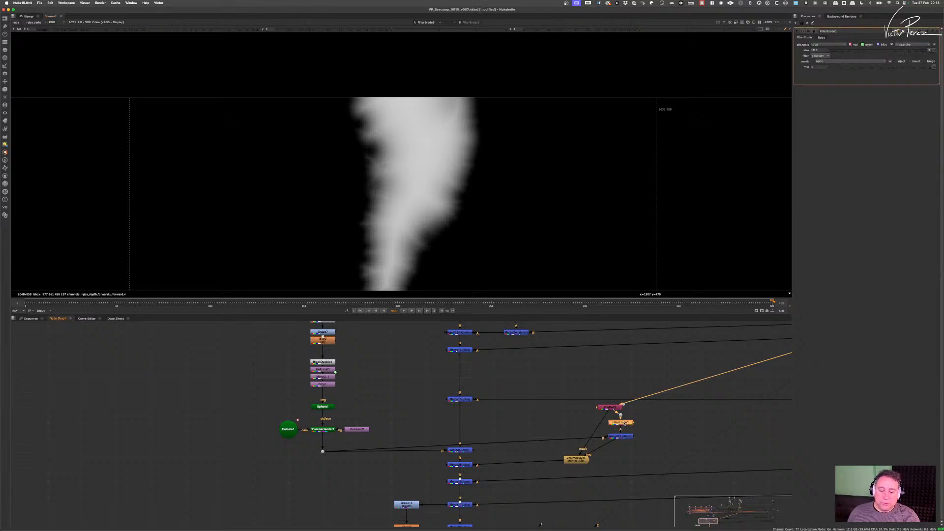
pyautogui.press('Delete')
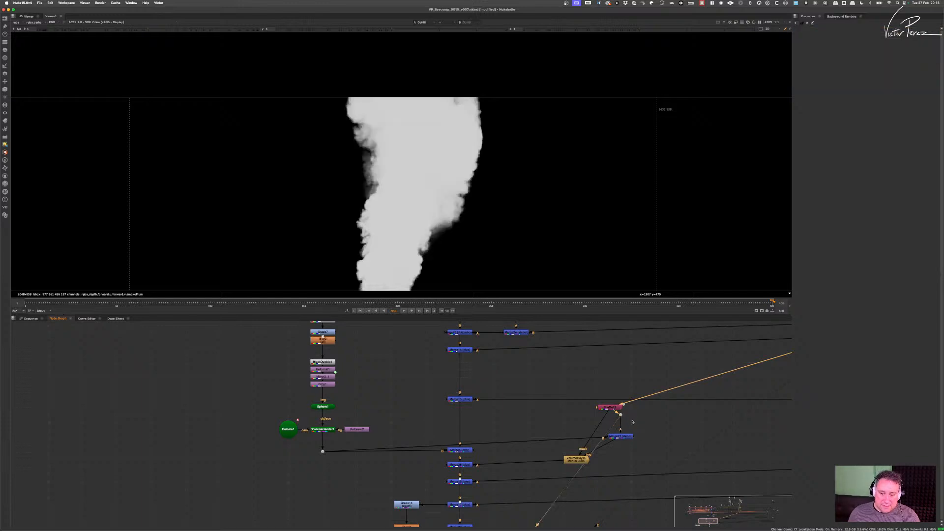
pyautogui.press('Tab')
pyautogui.write('ero')
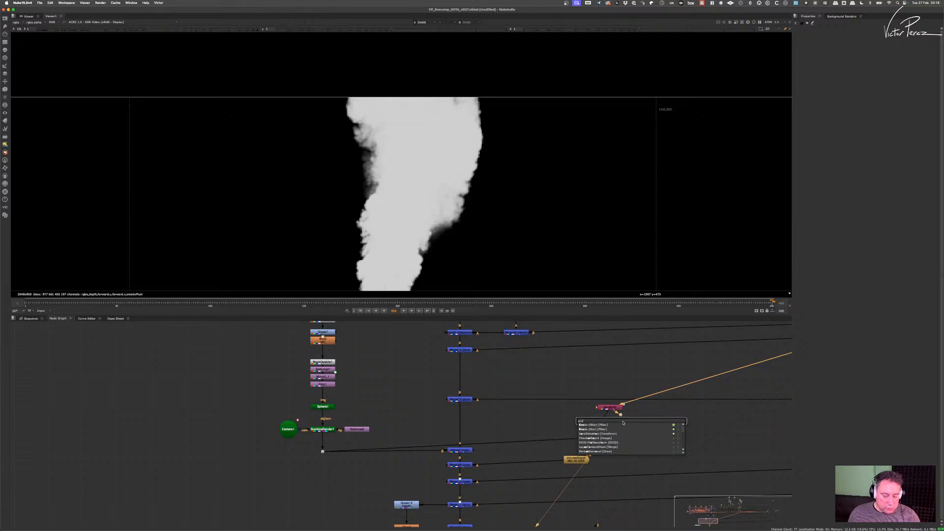
pyautogui.click(595, 429)
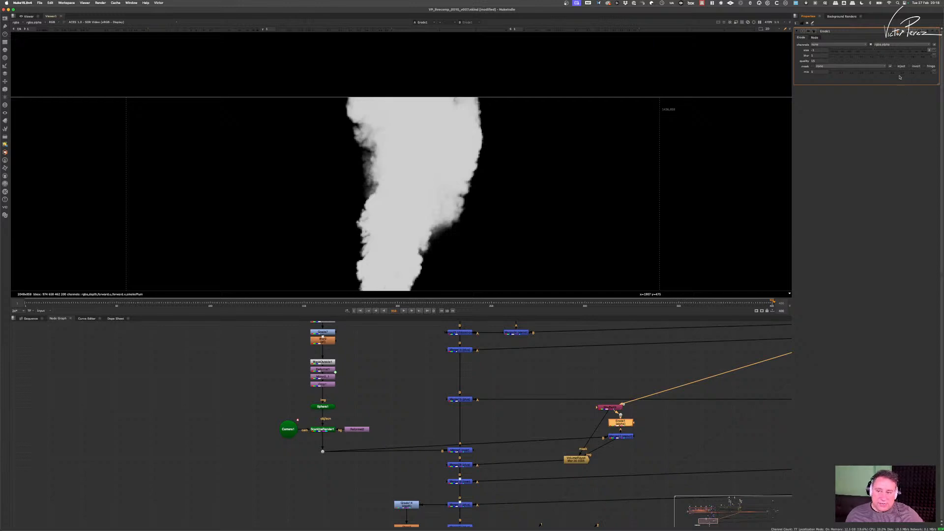
# - Set the new Erode node's channels to rgba and give it a positive size that shrinks and rounds the plume matte
pyautogui.moveTo(874, 51); pyautogui.dragTo(868, 50)
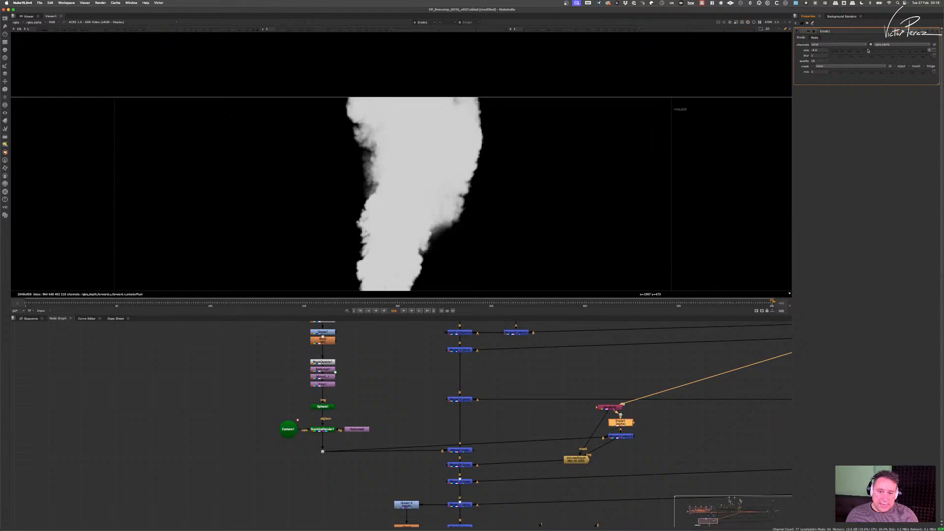
pyautogui.click(839, 45)
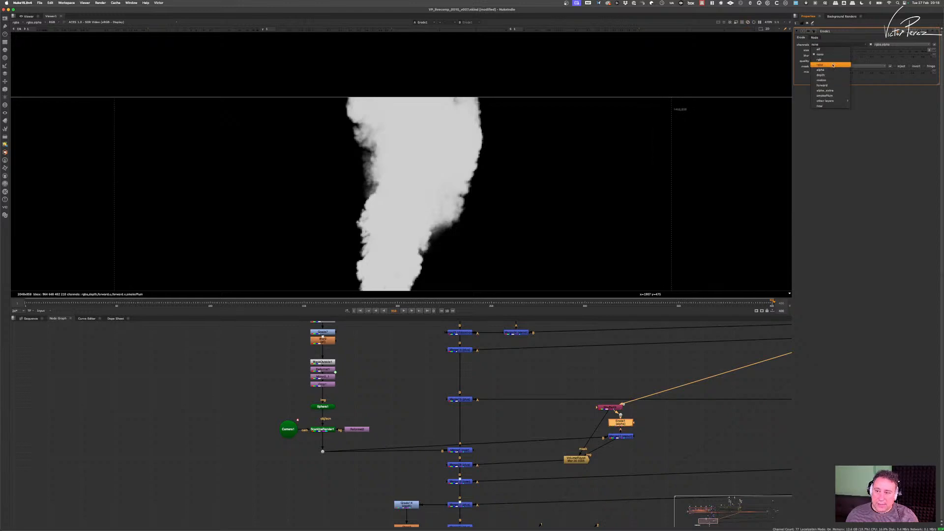
pyautogui.click(833, 65)
pyautogui.moveTo(868, 51); pyautogui.dragTo(889, 55)
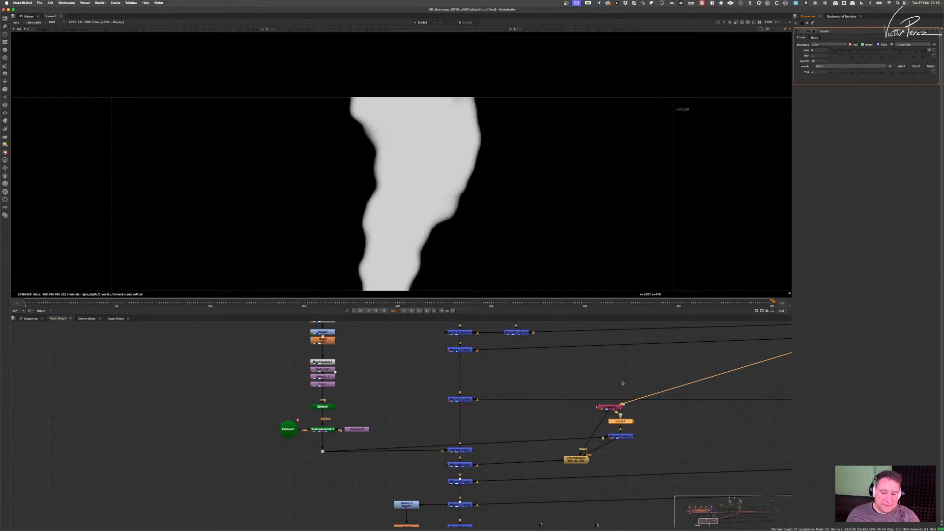
# - Examine the light rays in the VolumeRays output and in the Merge28 plus result, shown in full colour instead of alpha
pyautogui.click(581, 459)
pyautogui.press('1')
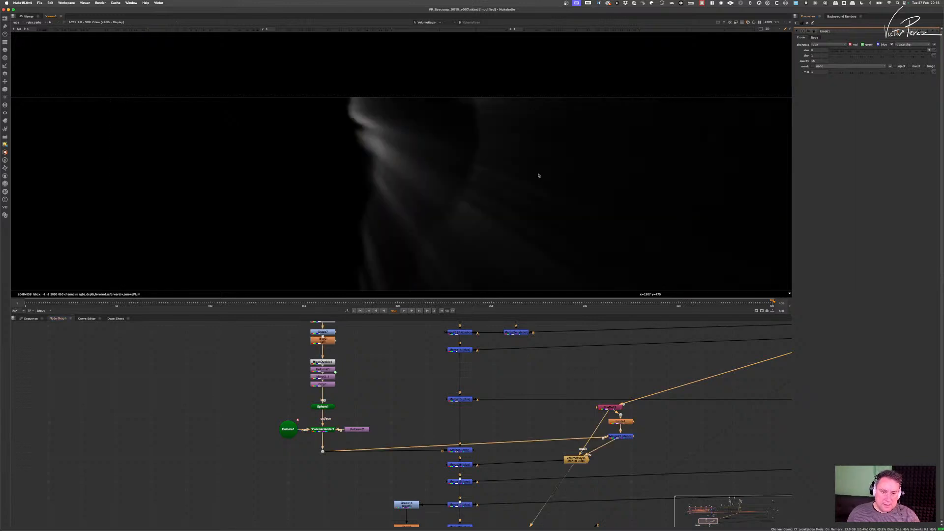
pyautogui.scroll(3, 489, 157)
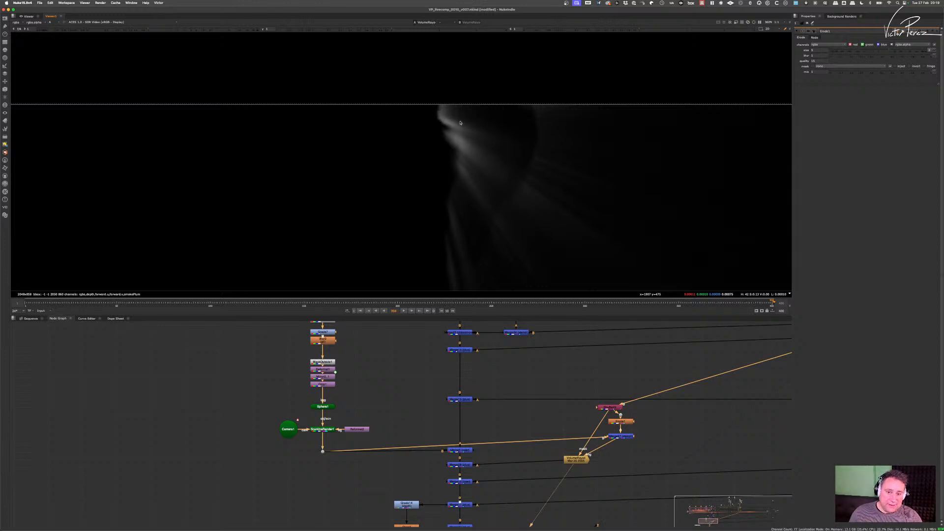
pyautogui.scroll(-3, 452, 334)
pyautogui.scroll(4, 456, 430)
pyautogui.moveTo(488, 413); pyautogui.dragTo(435, 437)
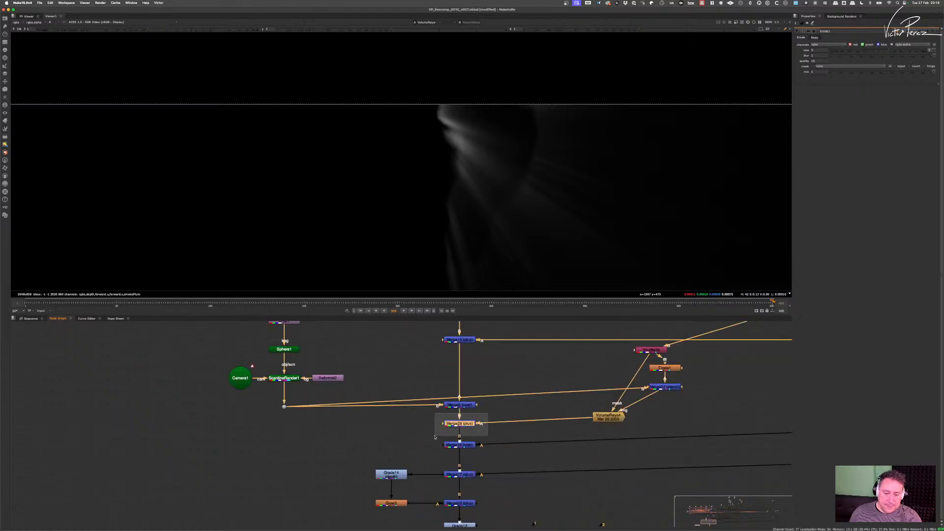
pyautogui.press('1')
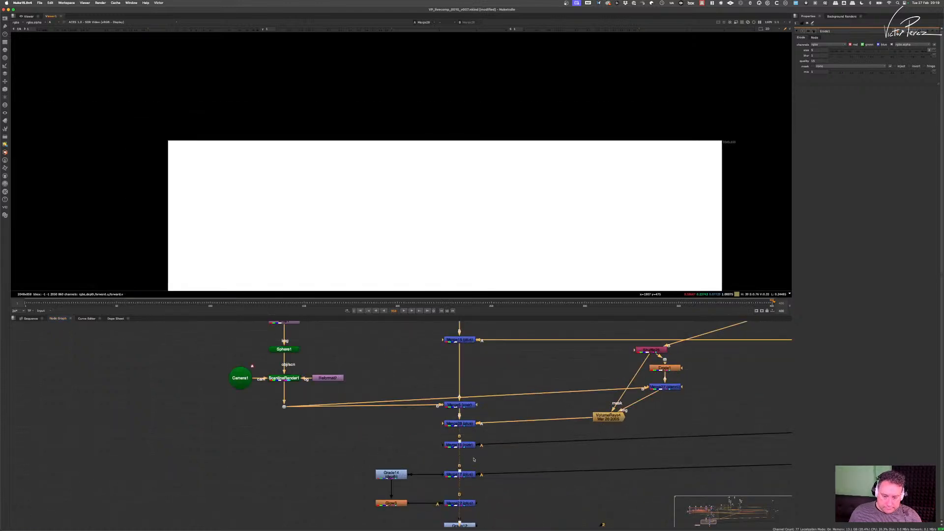
pyautogui.press('a')
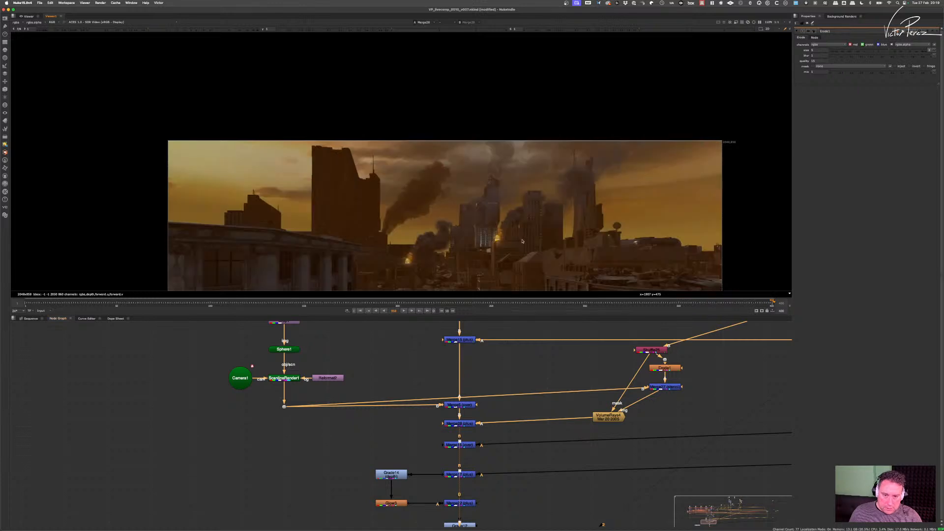
pyautogui.scroll(3, 497, 181)
pyautogui.scroll(4, 462, 420)
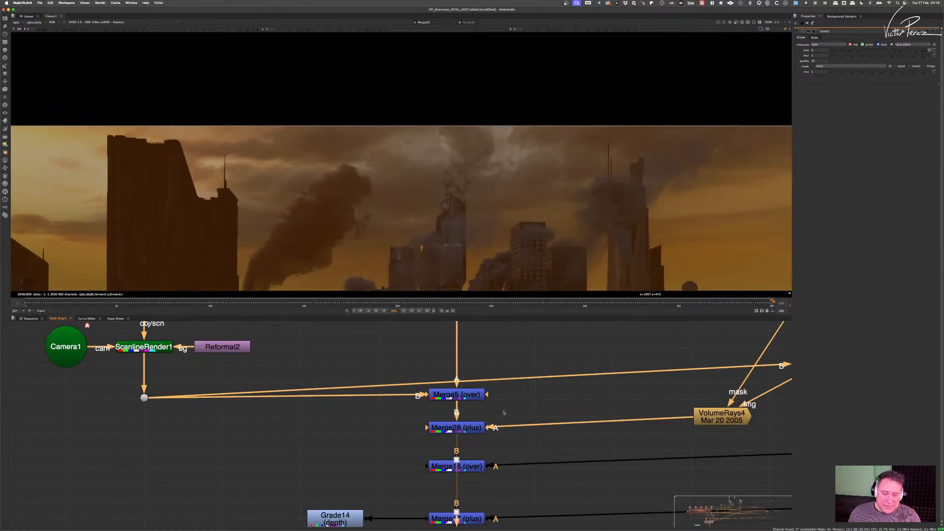
pyautogui.scroll(2, 445, 161)
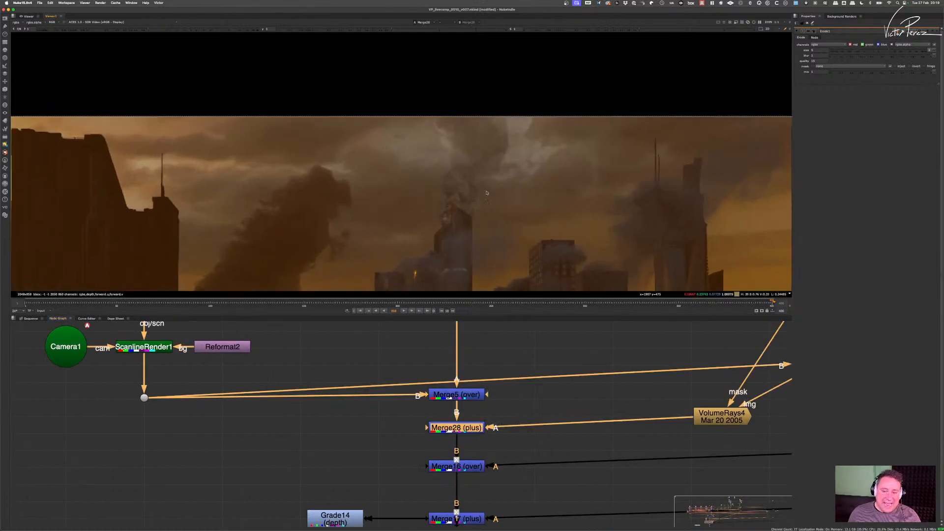
# - Raise the volume gain of VolumeRays4 to strengthen the light rays over the smoke plume in the composite
pyautogui.moveTo(694, 388); pyautogui.dragTo(597, 408, button='middle')
pyautogui.click(627, 437)
pyautogui.doubleClick(627, 437)
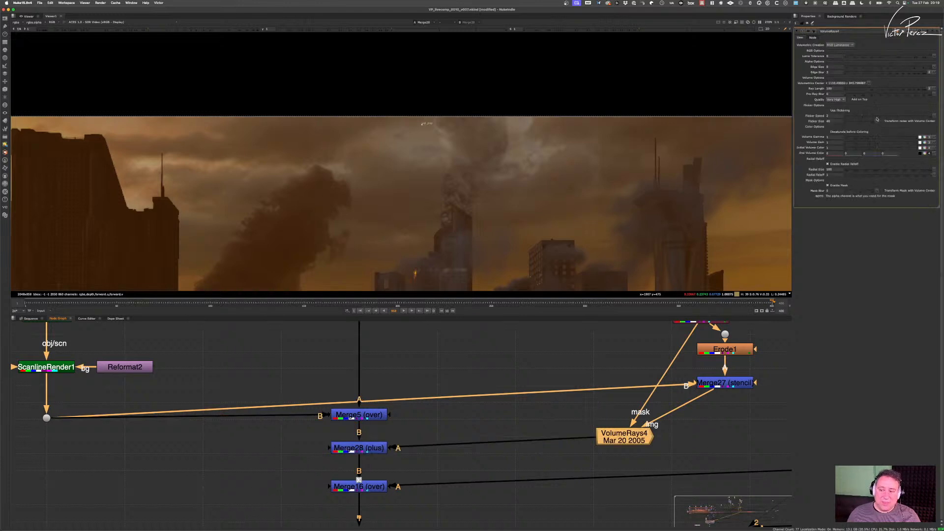
pyautogui.moveTo(885, 142); pyautogui.dragTo(924, 143)
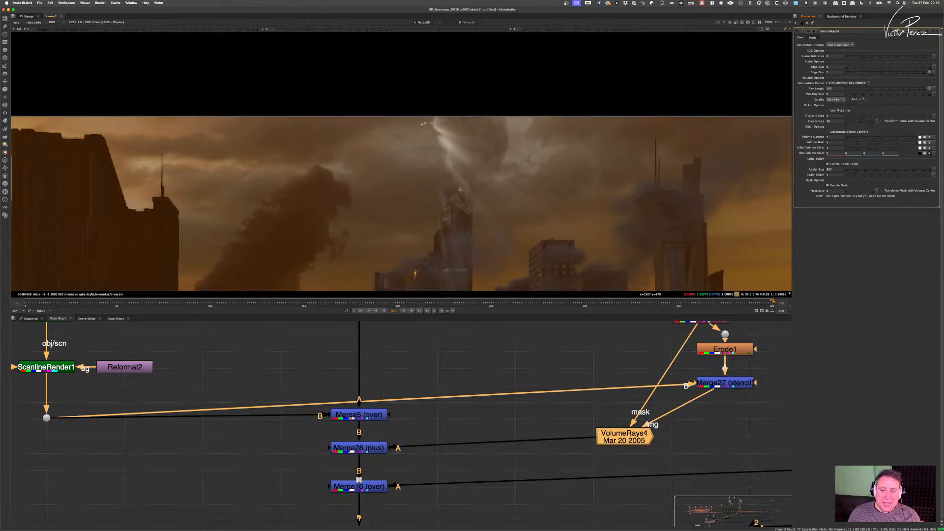
# - Toggle the Merge28 plus node off and on to compare the composite with and without the light rays
pyautogui.click(377, 449)
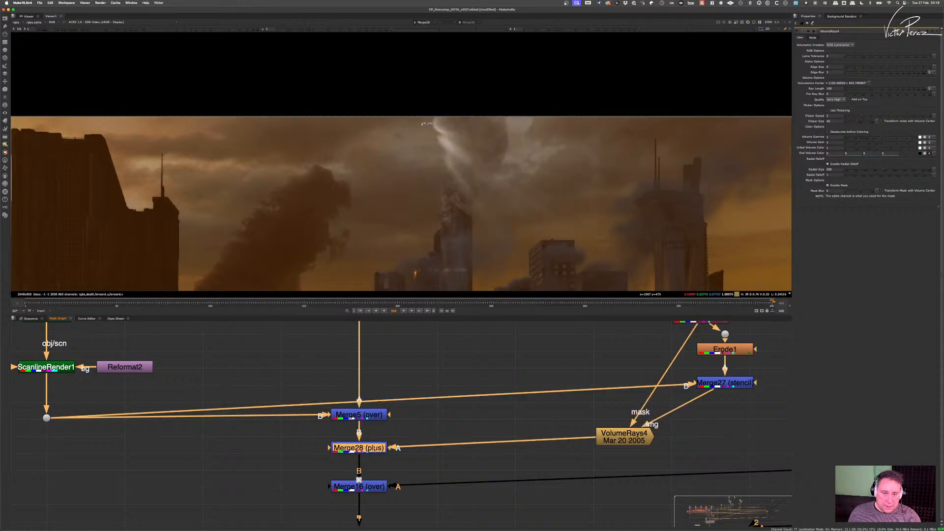
pyautogui.press('d')
pyautogui.press('d')
pyautogui.press('d')
pyautogui.press('d')
pyautogui.press('d')
pyautogui.press('d')
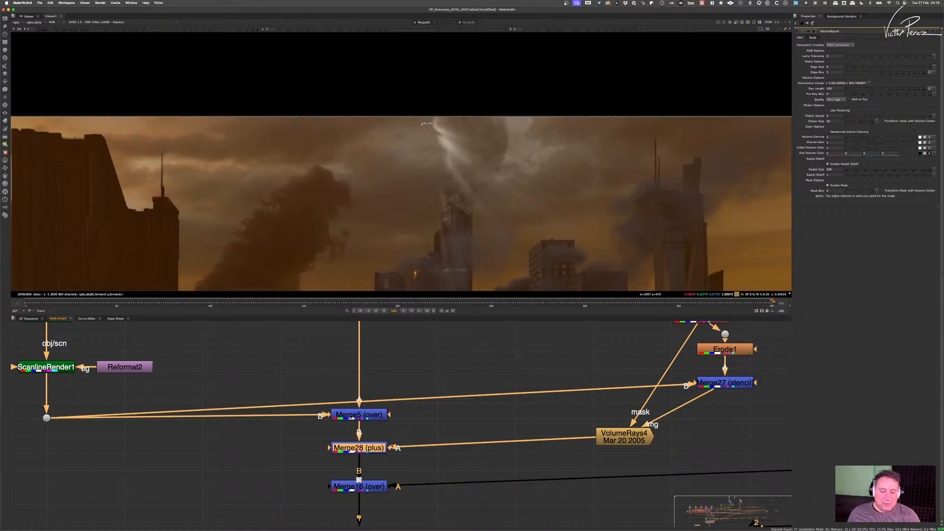
# - Disconnect VolumeRays4 from the Merge28 plus node and delete that merge from the main pipe
pyautogui.moveTo(631, 440); pyautogui.dragTo(582, 367)
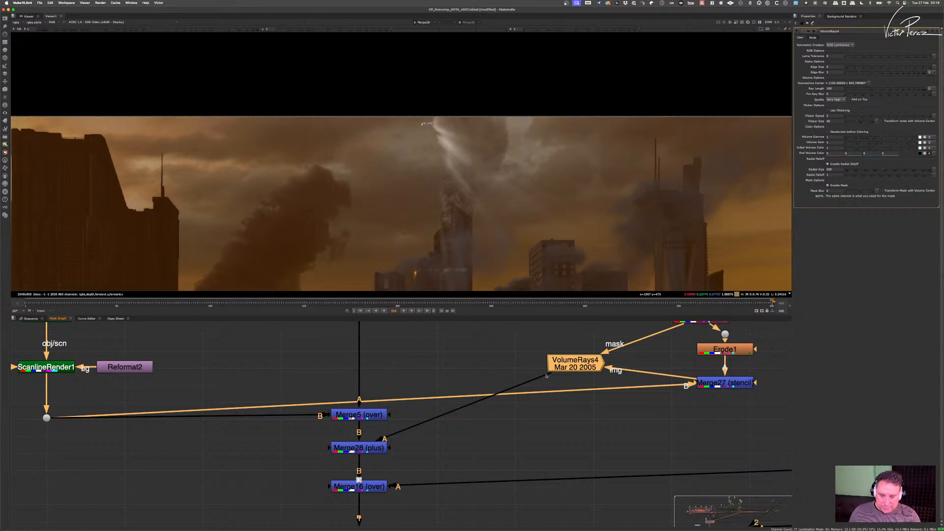
pyautogui.moveTo(546, 376); pyautogui.dragTo(320, 467)
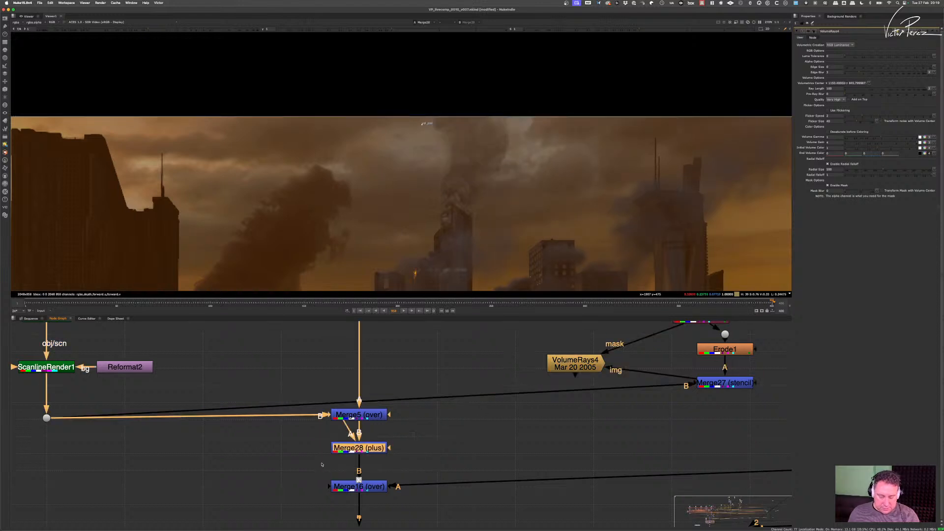
pyautogui.press('Delete')
pyautogui.click(269, 385)
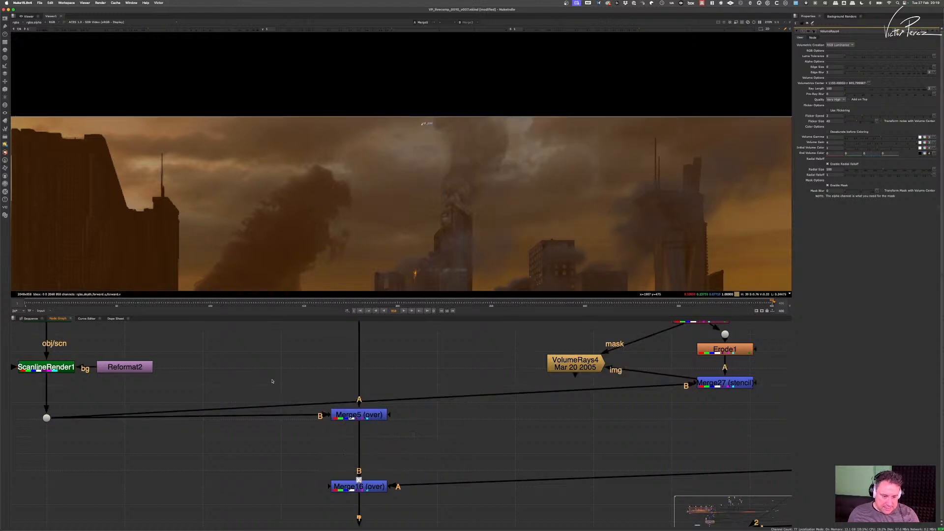
# - Insert a Grade node between the rendered sky and Merge5, with VolumeRays4 connected as its mask
pyautogui.press('g')
pyautogui.moveTo(269, 380); pyautogui.dragTo(185, 451)
pyautogui.moveTo(270, 450); pyautogui.dragTo(570, 366)
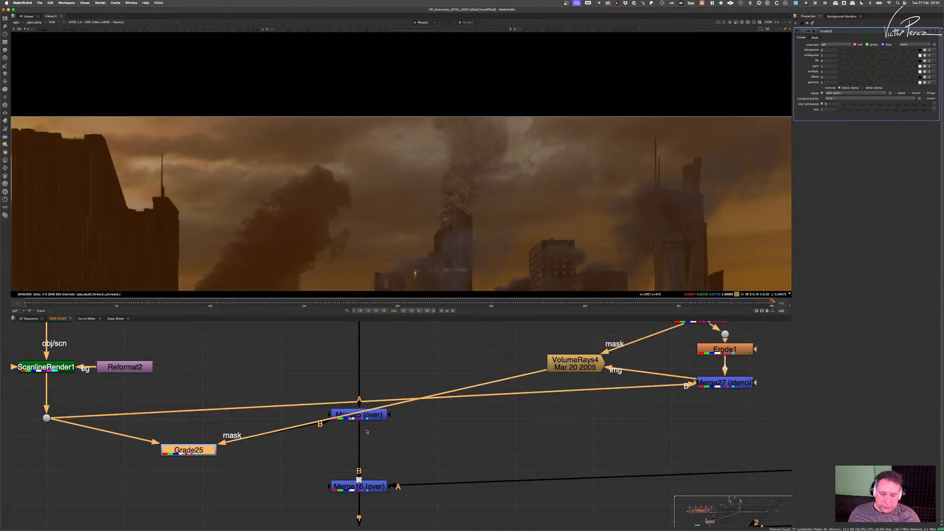
pyautogui.moveTo(207, 450); pyautogui.dragTo(228, 417)
# - Add a Saturation node directly after VolumeRays4 and set its saturation to 0 to make the rays monochrome
pyautogui.moveTo(589, 367); pyautogui.dragTo(531, 343)
pyautogui.press('Tab')
pyautogui.write('satu')
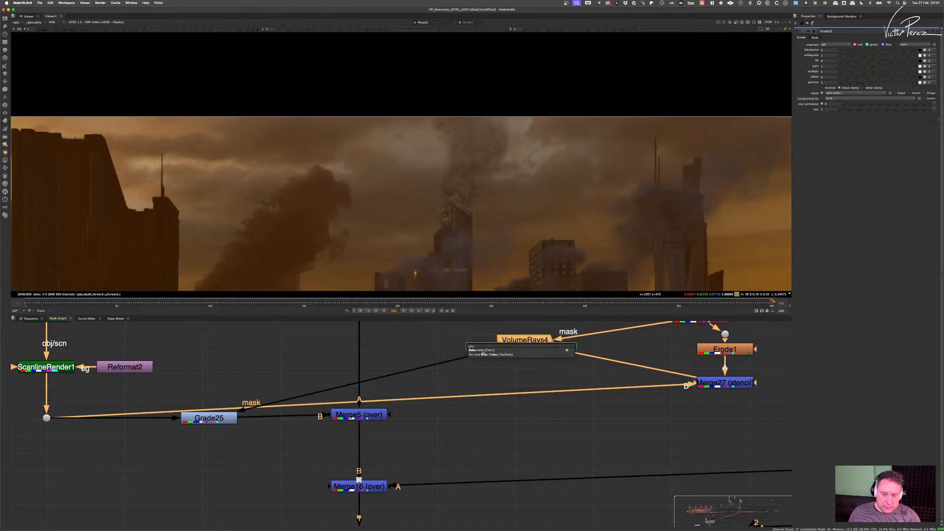
pyautogui.press('Return')
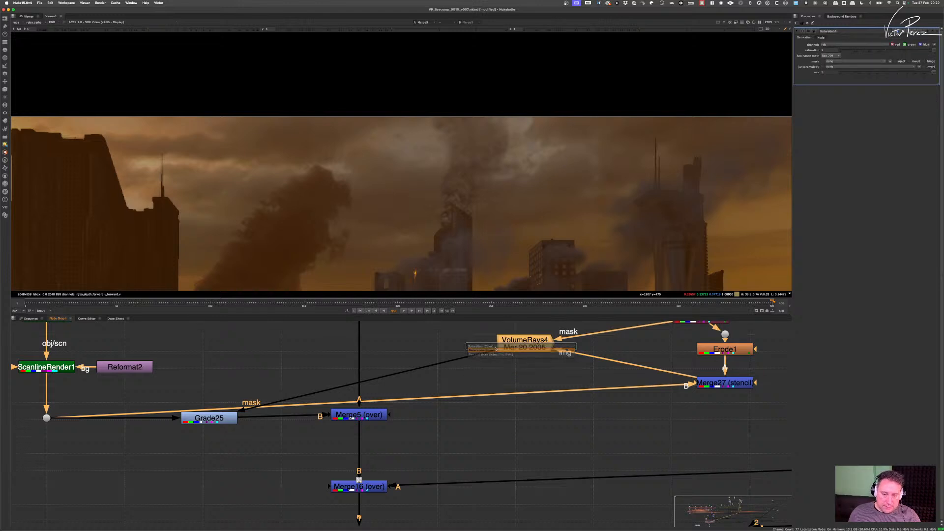
pyautogui.press('1')
pyautogui.keyDown('alt'); pyautogui.moveTo(506, 173); pyautogui.dragTo(509, 159, button='middle'); pyautogui.keyUp('alt')
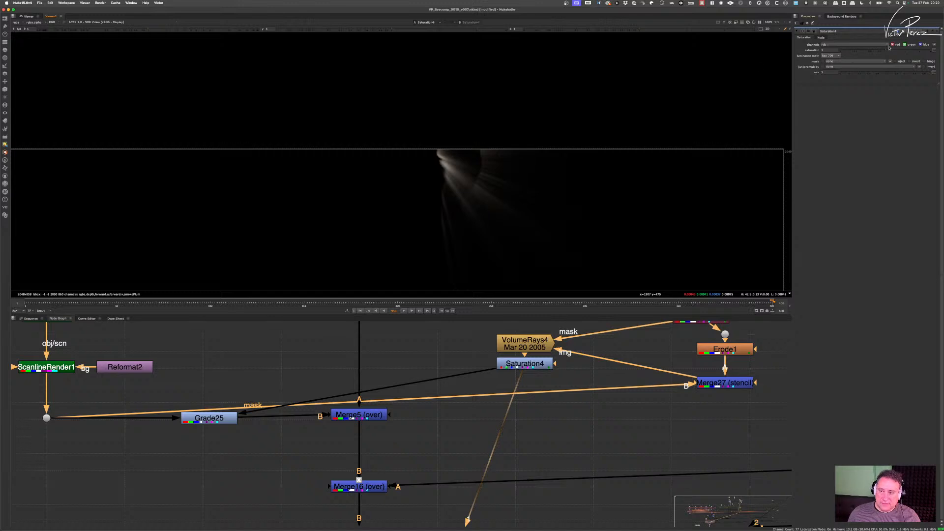
pyautogui.moveTo(888, 51); pyautogui.dragTo(727, 49)
pyautogui.scroll(5, 435, 182)
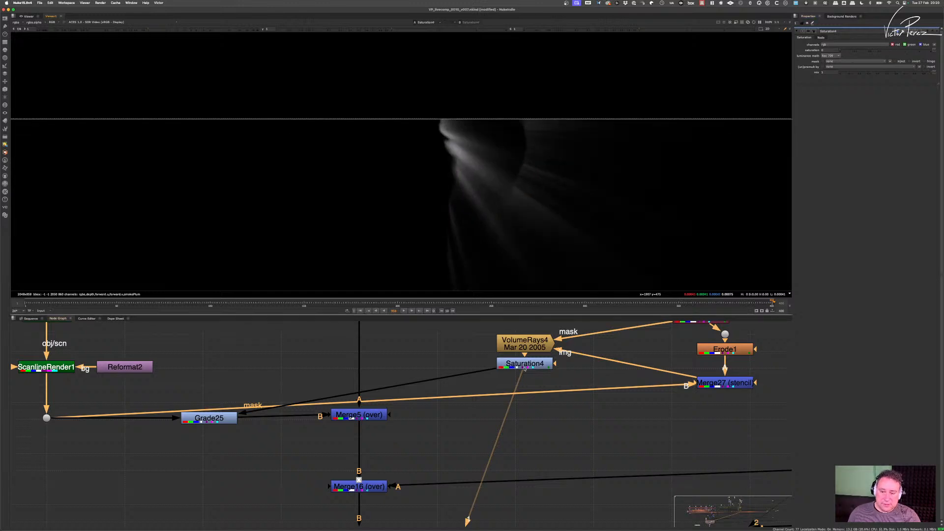
# - Invert the mask of Grade25 and test darkening the sky with a lower multiply, undoing the multiply change
pyautogui.moveTo(528, 362); pyautogui.dragTo(529, 366)
pyautogui.moveTo(222, 418); pyautogui.dragTo(223, 421)
pyautogui.doubleClick(221, 422)
pyautogui.press('1')
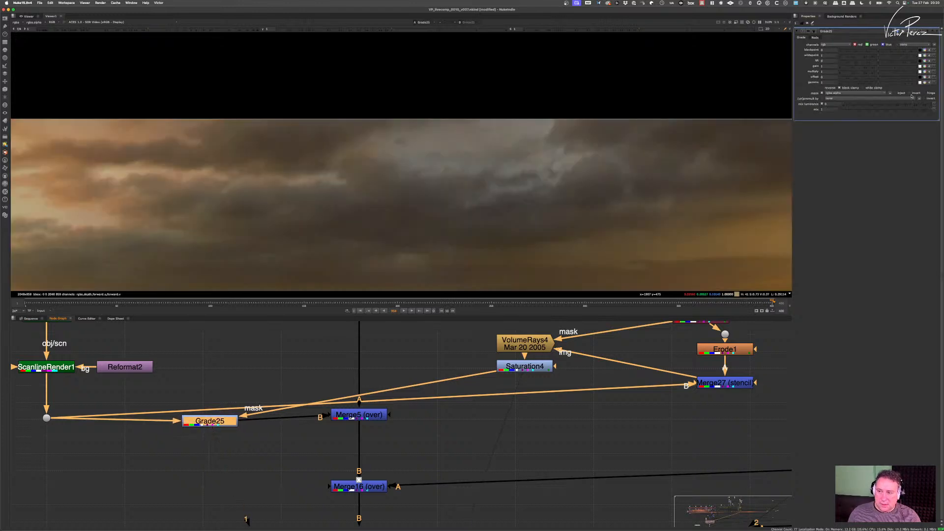
pyautogui.click(910, 93)
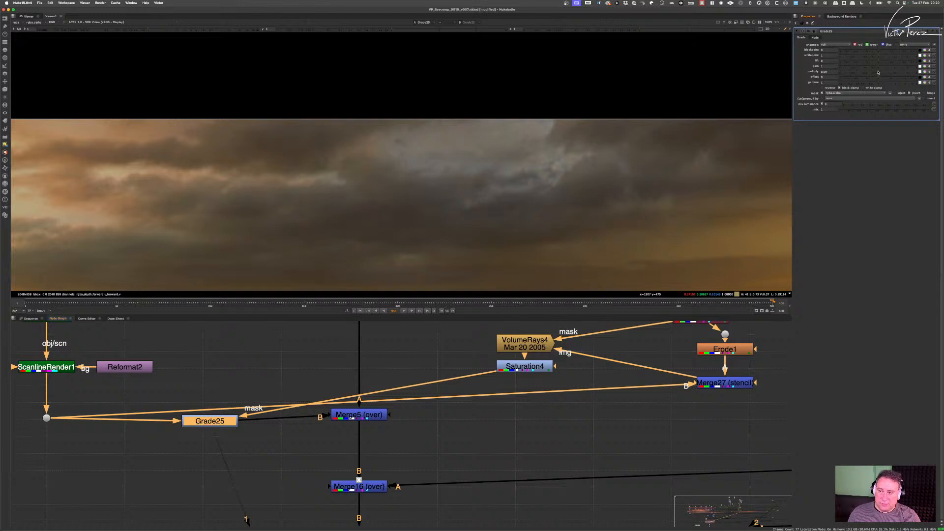
pyautogui.moveTo(873, 72)
pyautogui.mouseDown()
pyautogui.moveTo(824, 68)
pyautogui.moveTo(871, 72)
pyautogui.mouseUp()
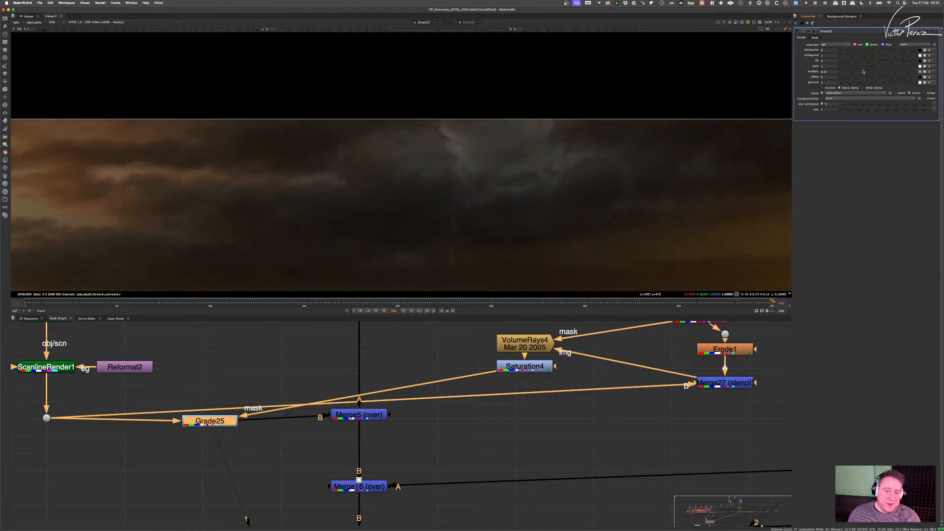
pyautogui.press('super+z')
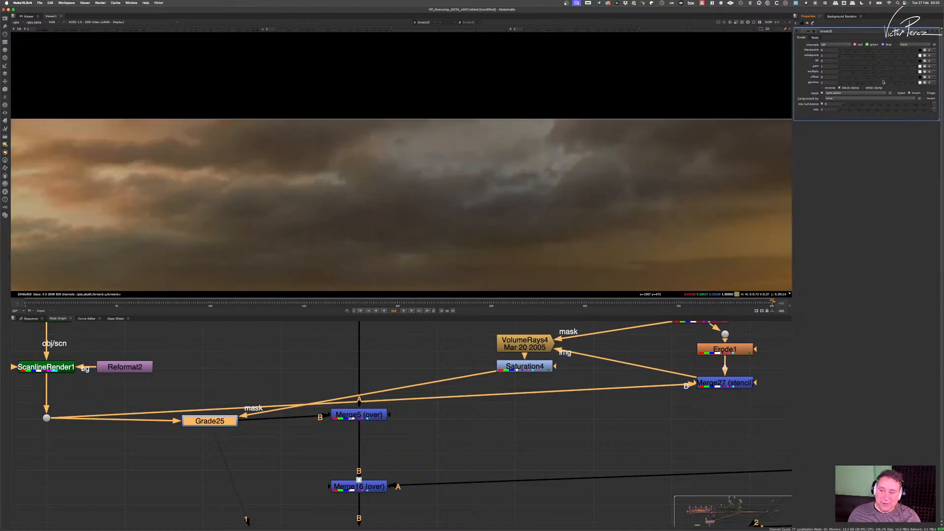
# - View the Saturation4 output and increase the volume gain of VolumeRays4 to brighten the desaturated ray matte
pyautogui.click(525, 367)
pyautogui.press('1')
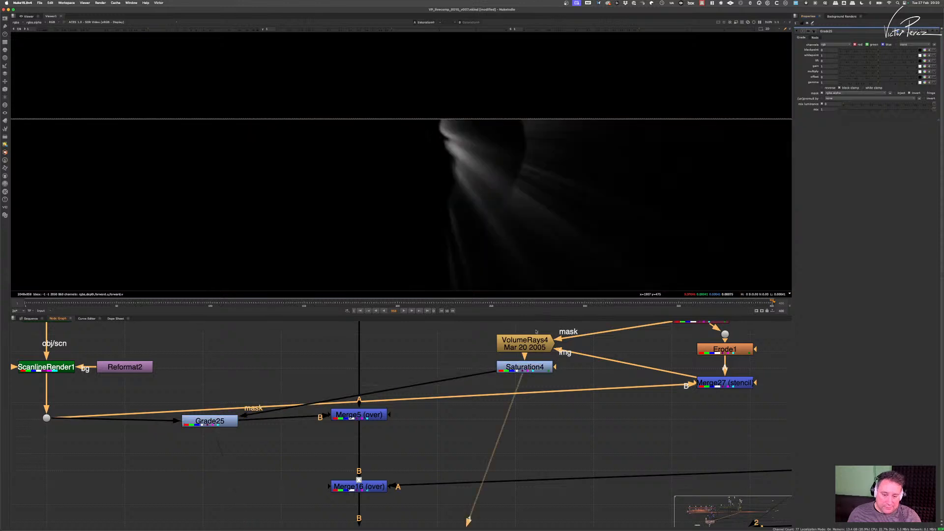
pyautogui.doubleClick(536, 335)
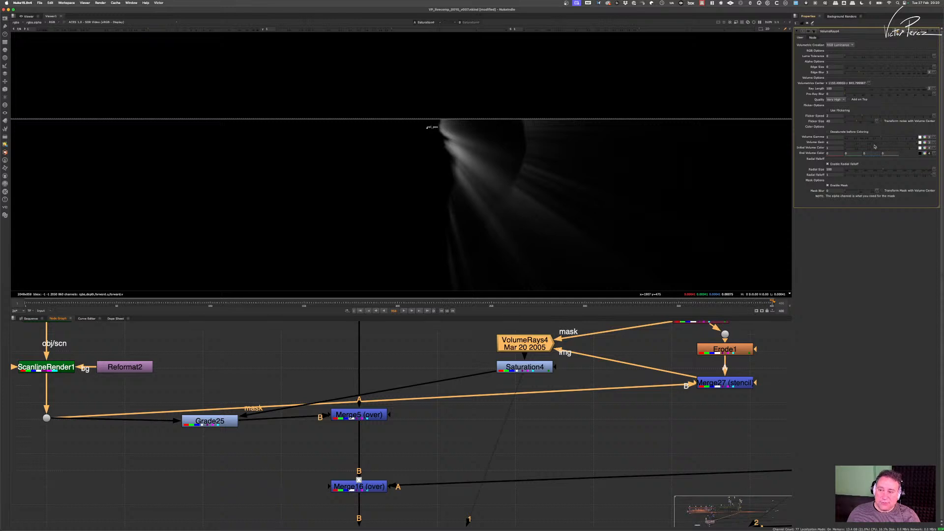
pyautogui.doubleClick(835, 143)
pyautogui.write('8')
pyautogui.press('Return')
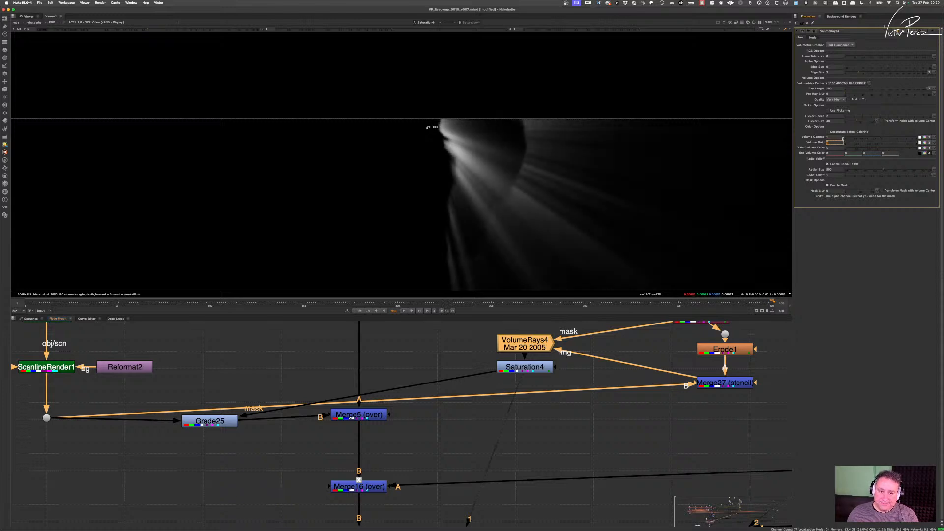
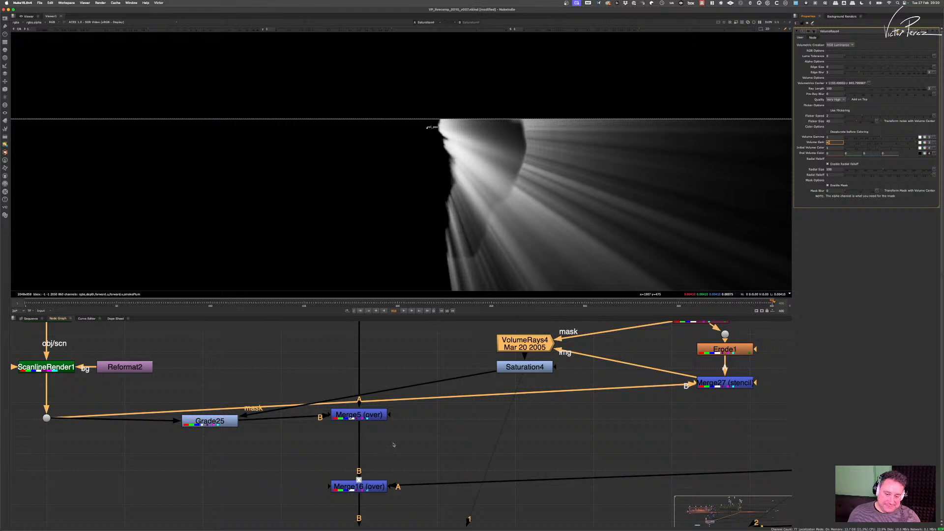
# - View the Merge5 composite and switch the mask channel of Grade25 to rgba.red
pyautogui.click(367, 416)
pyautogui.press('1')
pyautogui.click(337, 376)
pyautogui.scroll(-2, 490, 201)
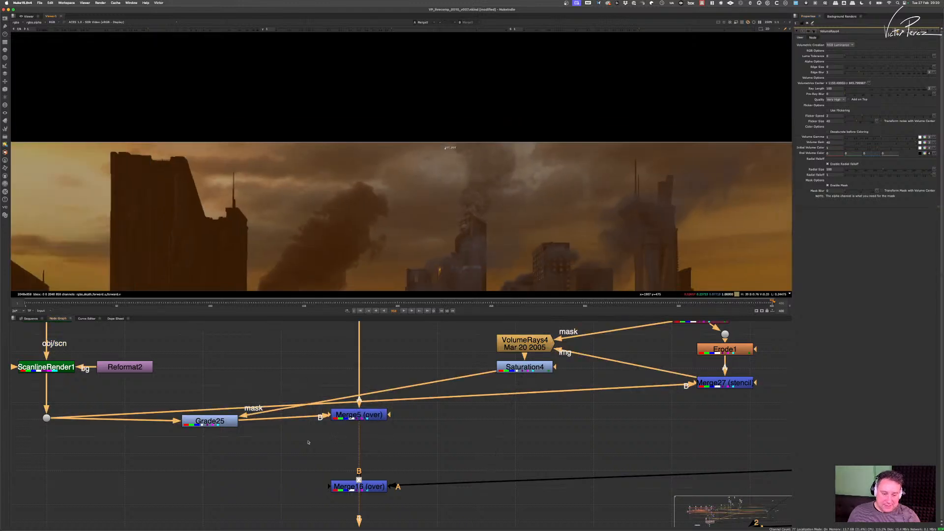
pyautogui.doubleClick(209, 421)
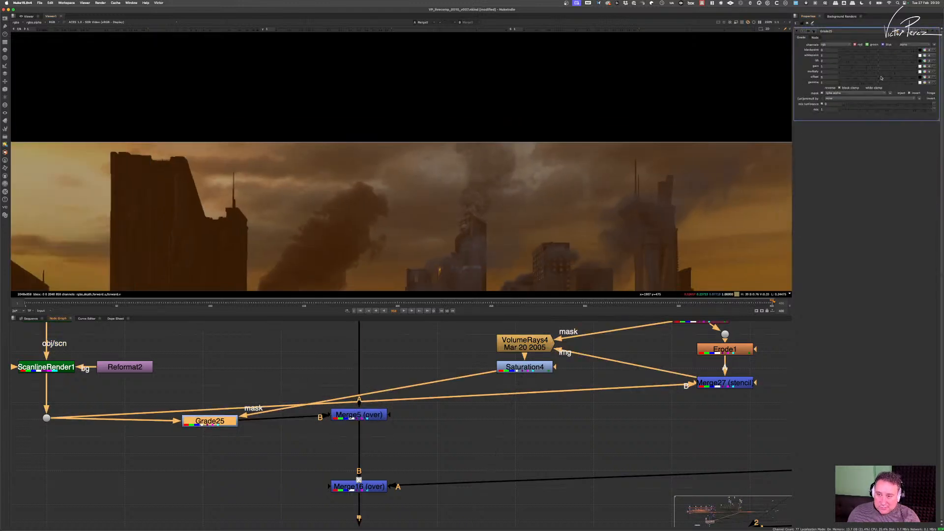
pyautogui.moveTo(230, 425); pyautogui.dragTo(232, 422)
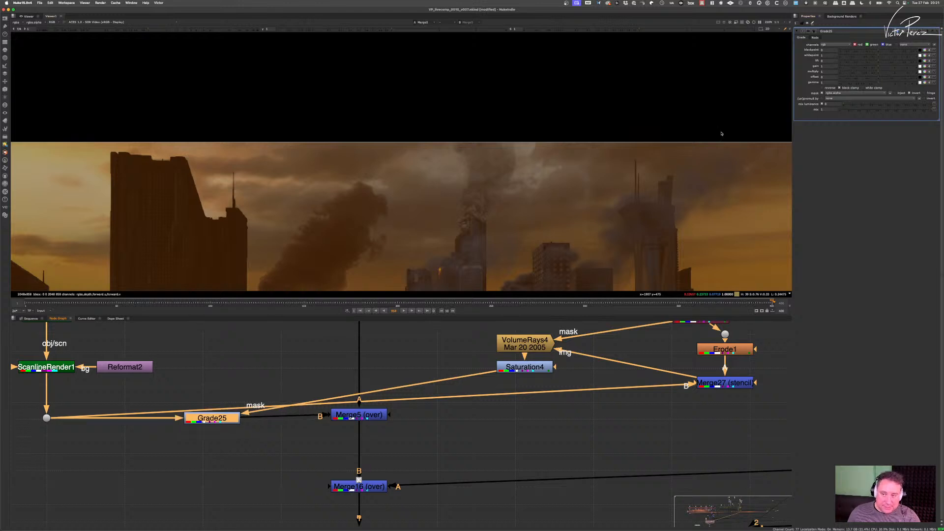
pyautogui.click(844, 97)
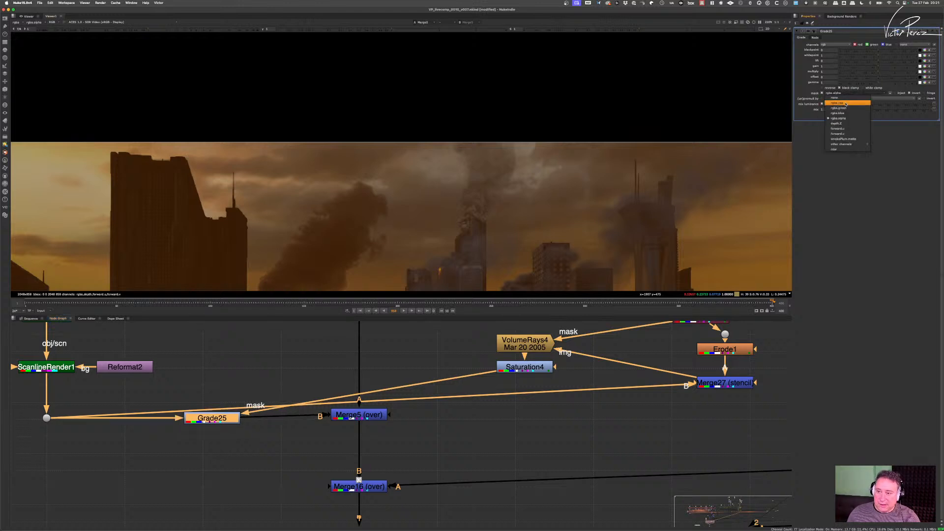
pyautogui.click(844, 95)
# - Lower the multiply of Grade25 to darken the sky outside the light rays in the Merge5 composite
pyautogui.doubleClick(359, 414)
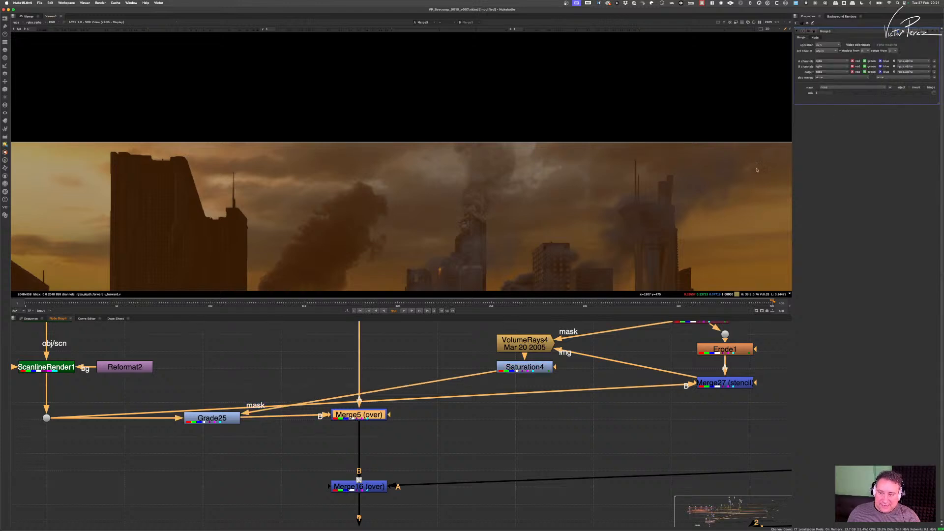
pyautogui.doubleClick(213, 418)
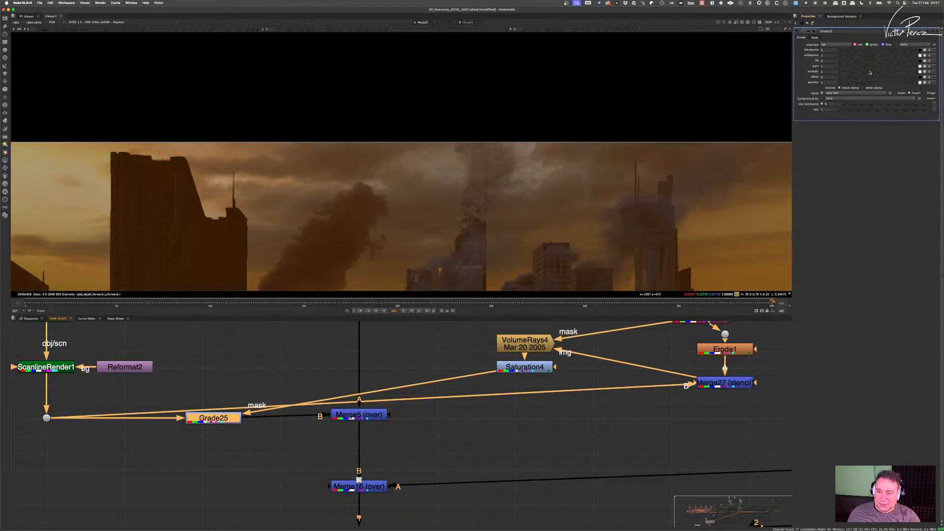
pyautogui.click(871, 73)
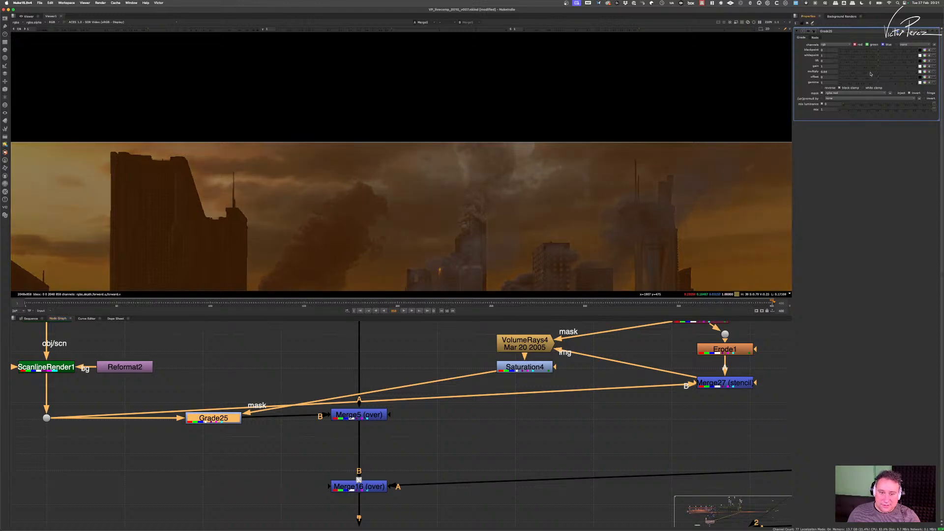
pyautogui.moveTo(871, 74); pyautogui.dragTo(863, 75)
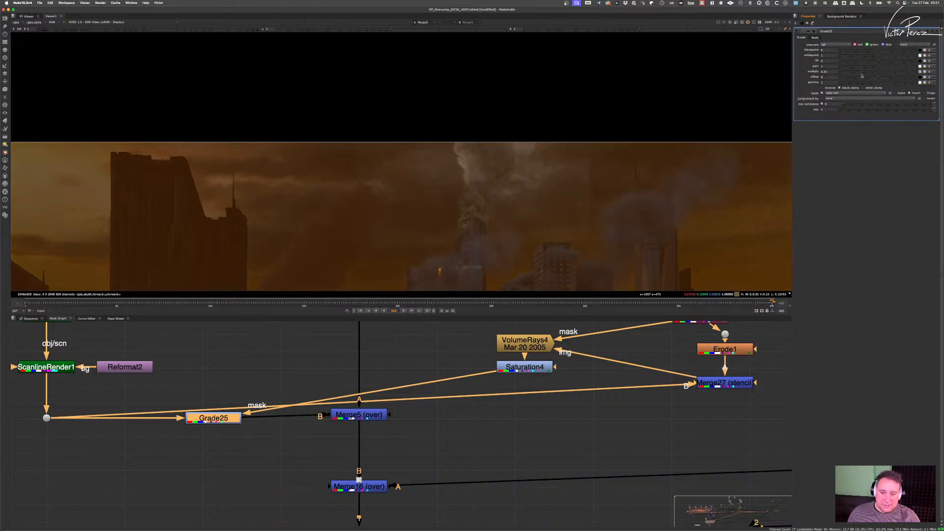
pyautogui.scroll(-3, 540, 204)
pyautogui.scroll(3, 540, 204)
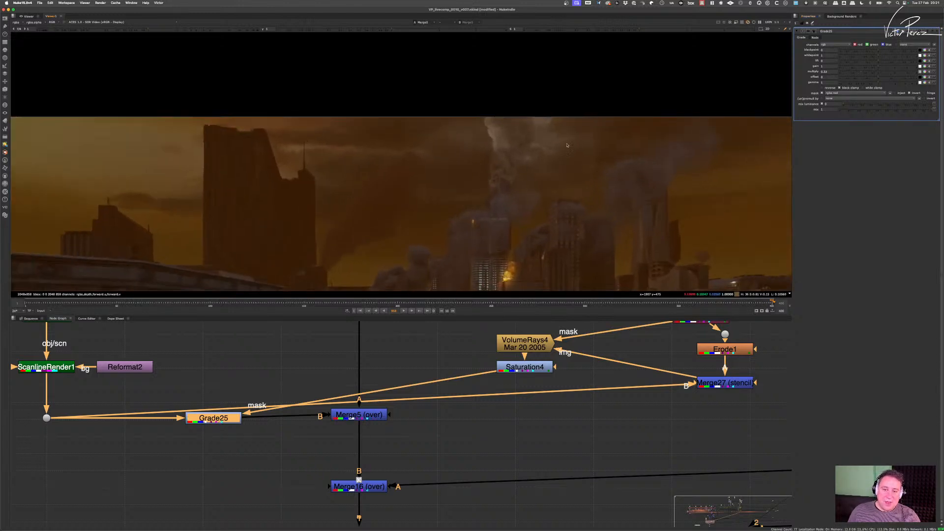
# - Add a Grade node after Saturation4, try a higher gamma on the ray matte and reset the gamma
pyautogui.moveTo(517, 405); pyautogui.dragTo(507, 429, button='middle')
pyautogui.click(515, 388)
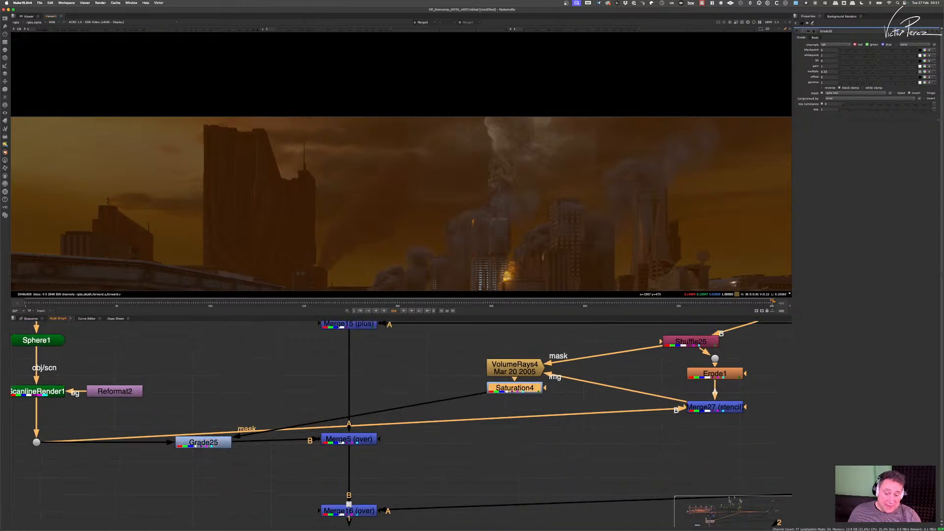
pyautogui.press('g')
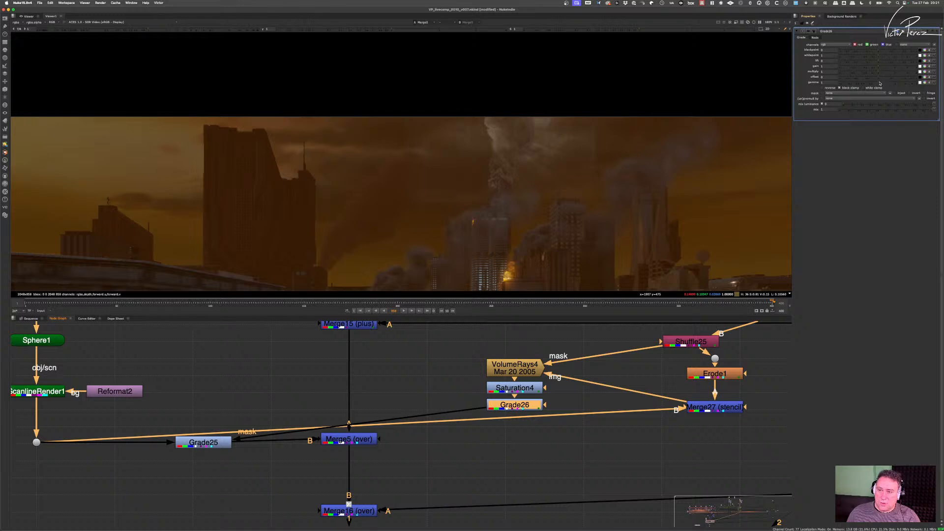
pyautogui.moveTo(878, 84); pyautogui.dragTo(889, 82)
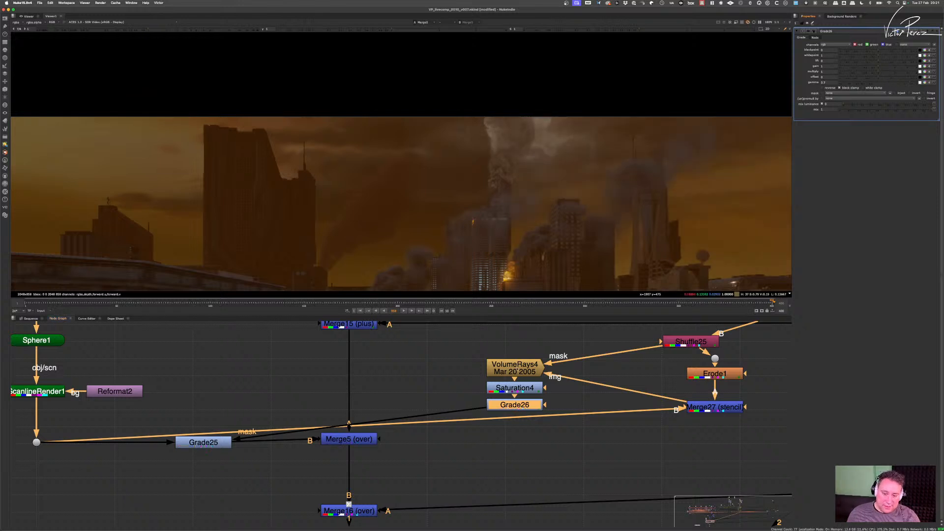
pyautogui.keyDown('super'); pyautogui.click(892, 83); pyautogui.keyUp('super')
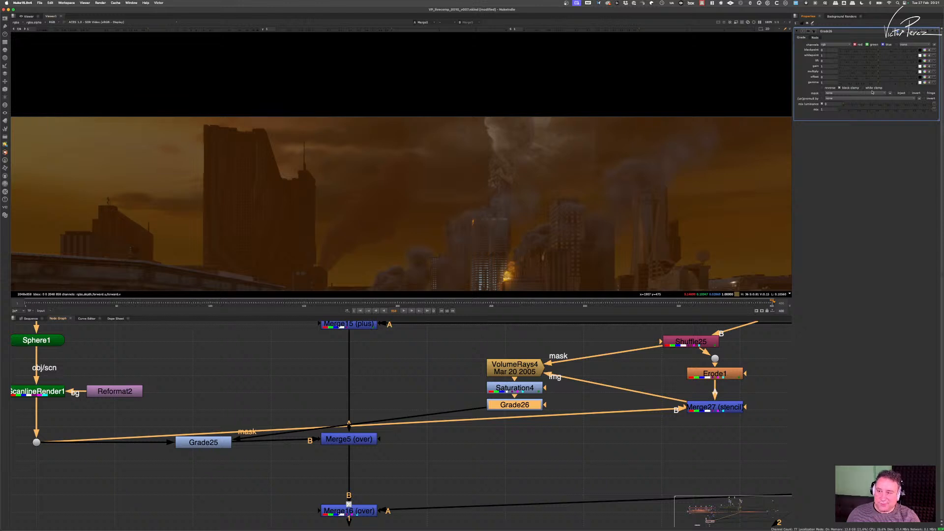
# - Enable white clamp on Grade26 and lower its whitepoint to strengthen the ray matte, checking the whole composite
pyautogui.keyDown('super'); pyautogui.click(885, 50); pyautogui.keyUp('super')
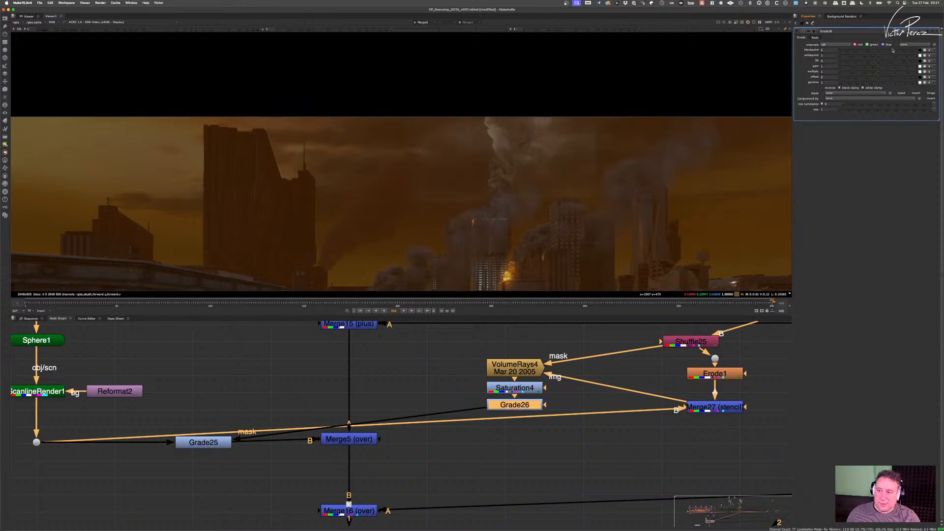
pyautogui.moveTo(879, 56); pyautogui.dragTo(865, 56)
pyautogui.scroll(-2, 465, 356)
pyautogui.scroll(-3, 497, 178)
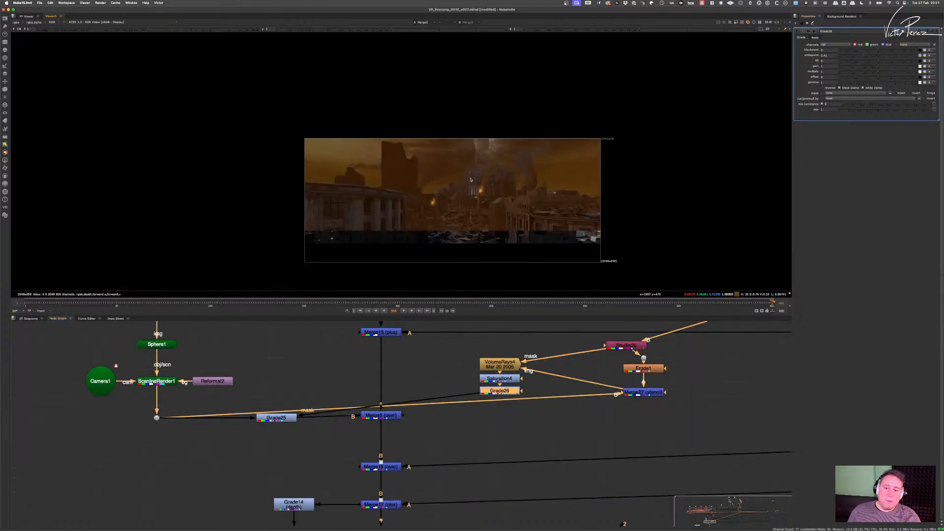
pyautogui.scroll(1, 497, 178)
pyautogui.scroll(2, 497, 178)
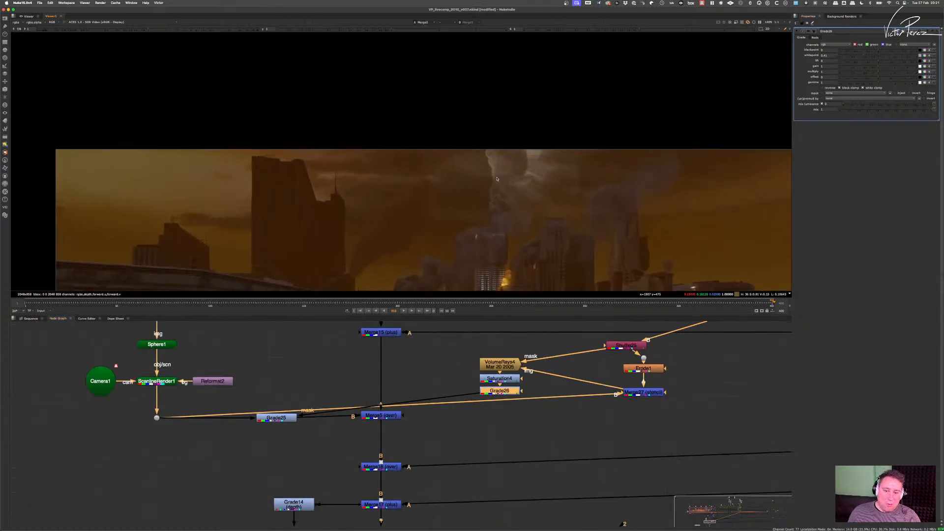
pyautogui.scroll(-2, 538, 180)
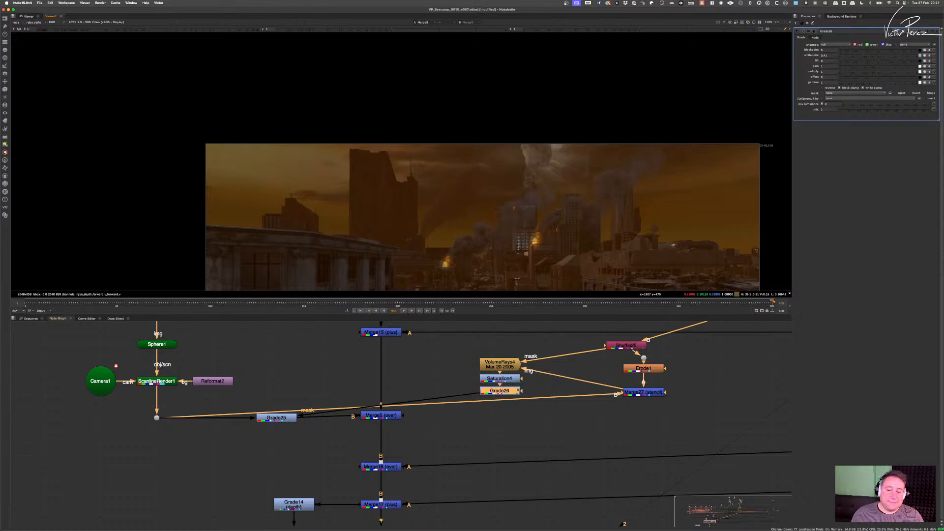
# - Move Grade25, Merge5 and the nodes downstream of them lower in the node graph to make room
pyautogui.moveTo(526, 368); pyautogui.dragTo(528, 387, button='middle')
pyautogui.scroll(-5, 608, 382)
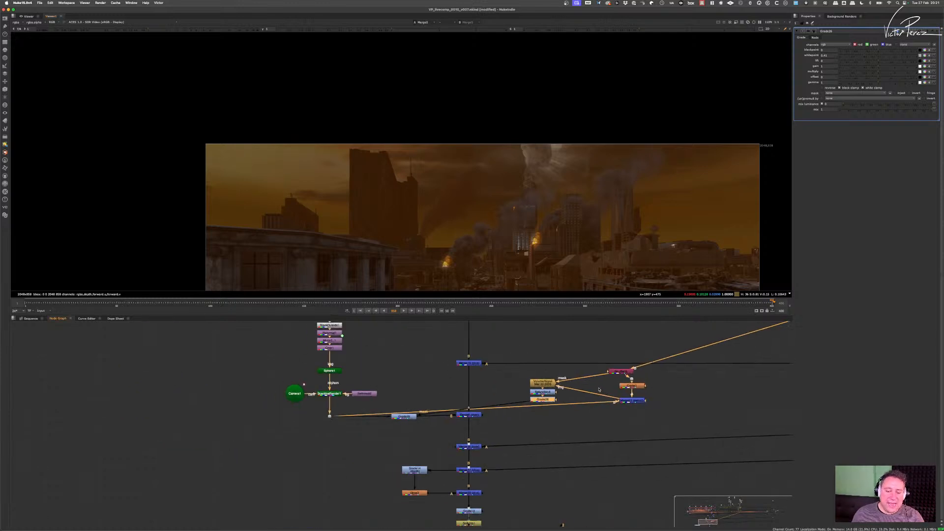
pyautogui.moveTo(518, 426); pyautogui.dragTo(574, 391, button='middle')
pyautogui.moveTo(367, 370); pyautogui.dragTo(572, 494)
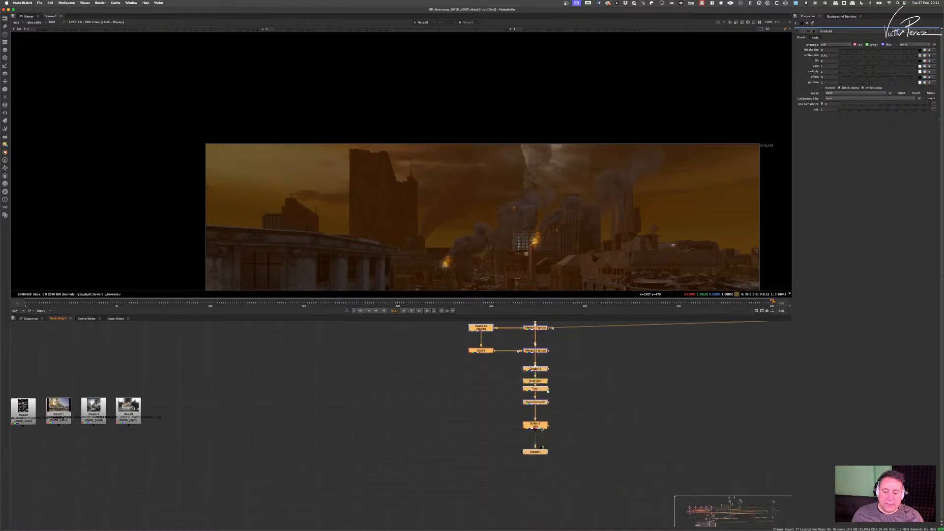
pyautogui.moveTo(541, 424); pyautogui.dragTo(542, 505)
pyautogui.moveTo(542, 504); pyautogui.dragTo(542, 513, button='middle')
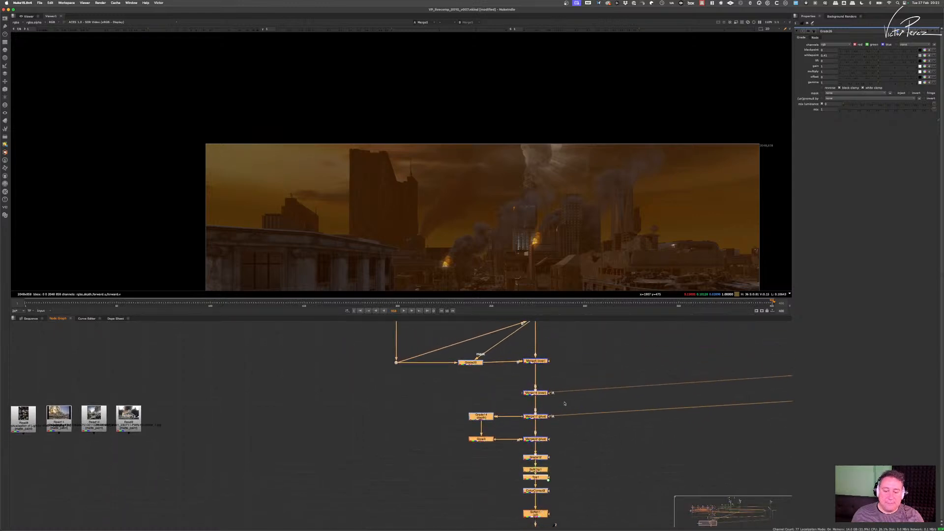
# - Move VolumeRays4, Saturation4 and Grade26 together to the free space below Merge27
pyautogui.moveTo(566, 354); pyautogui.dragTo(515, 498, button='middle')
pyautogui.scroll(5, 550, 422)
pyautogui.moveTo(578, 411); pyautogui.dragTo(617, 460)
pyautogui.moveTo(582, 482); pyautogui.dragTo(571, 408, button='middle')
pyautogui.scroll(1, 572, 409)
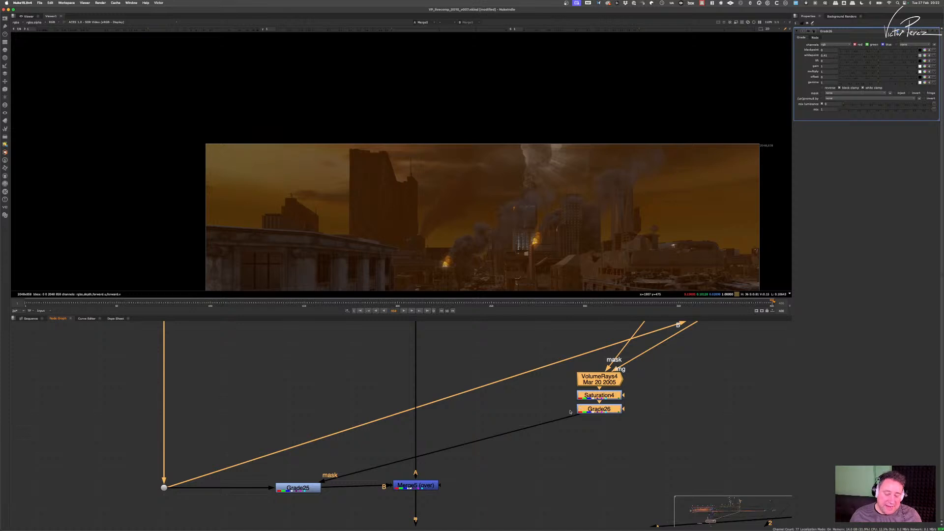
pyautogui.moveTo(276, 365); pyautogui.dragTo(291, 418, button='middle')
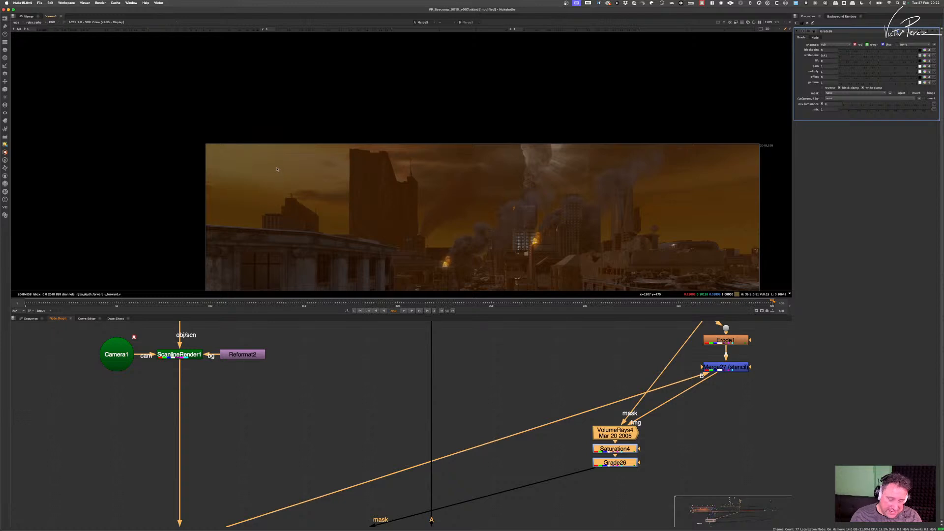
pyautogui.moveTo(385, 424); pyautogui.dragTo(455, 338, button='middle')
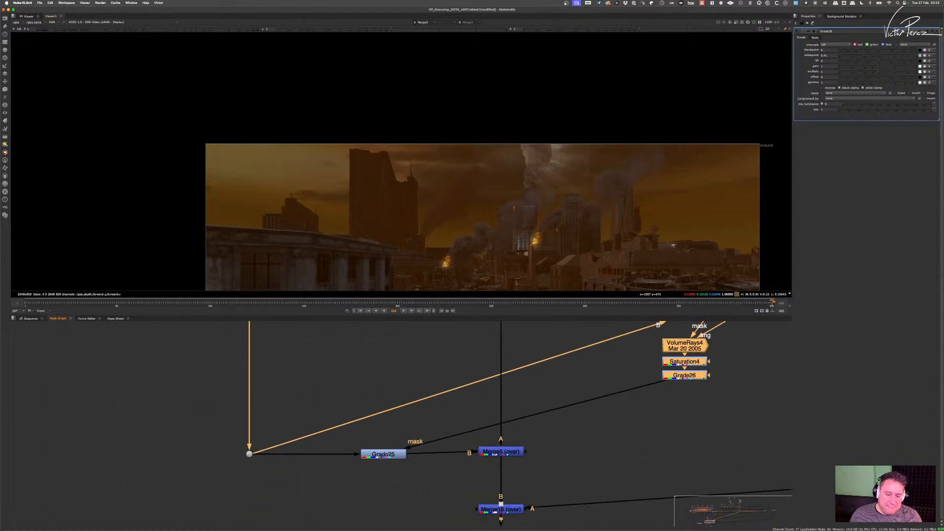
# - Open Grade25's settings and compare the VolumeRays4 output with the Grade26 ray matte in the viewer
pyautogui.click(393, 456)
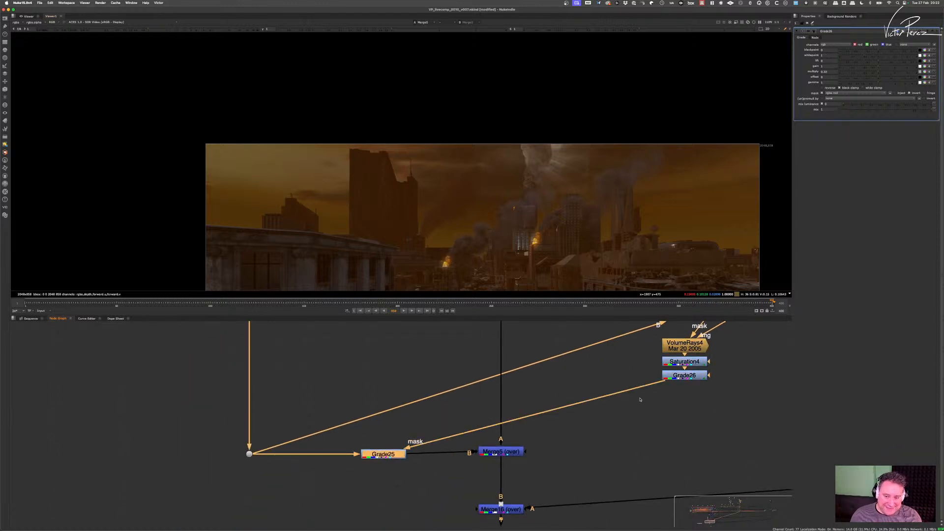
pyautogui.moveTo(693, 347); pyautogui.dragTo(612, 398, button='middle')
pyautogui.click(609, 398)
pyautogui.press('1')
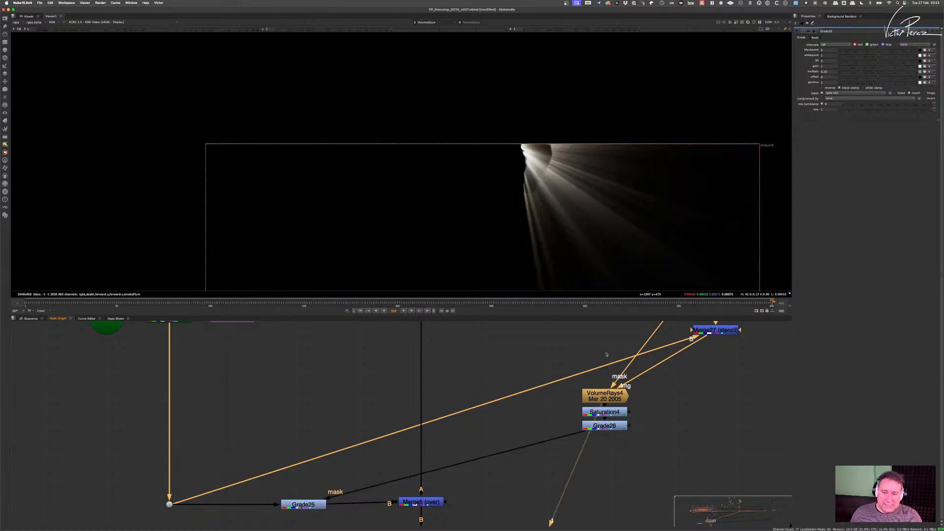
pyautogui.click(610, 427)
pyautogui.press('1')
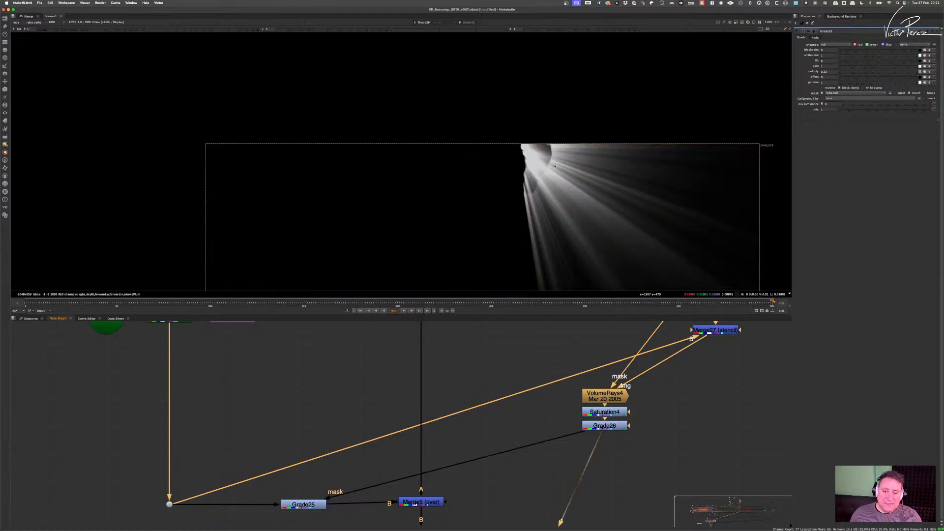
pyautogui.moveTo(534, 162); pyautogui.dragTo(537, 166, button='middle')
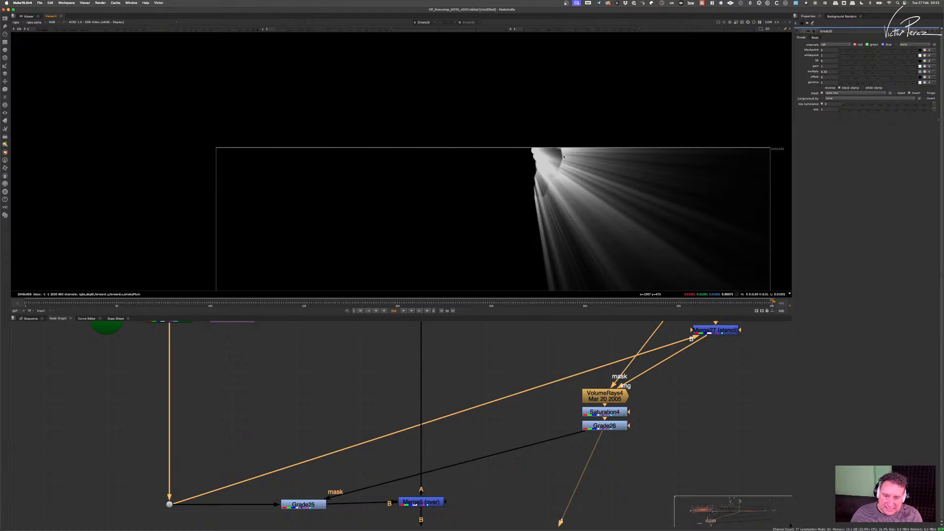
# - Add an unconnected Roto node beside the ray matte branch, draw an ellipse at the source of the rays and enlarge it
pyautogui.hscroll(5, 615, 429)
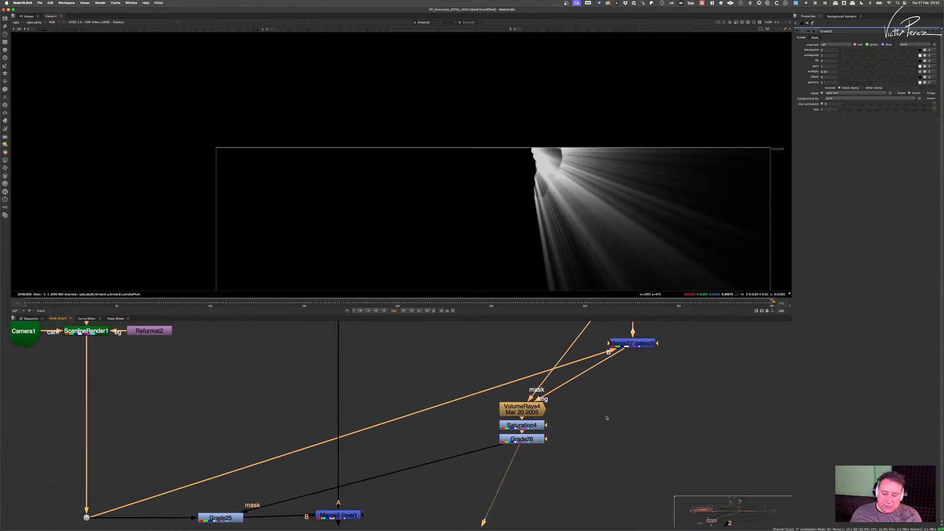
pyautogui.hscroll(5, 640, 425)
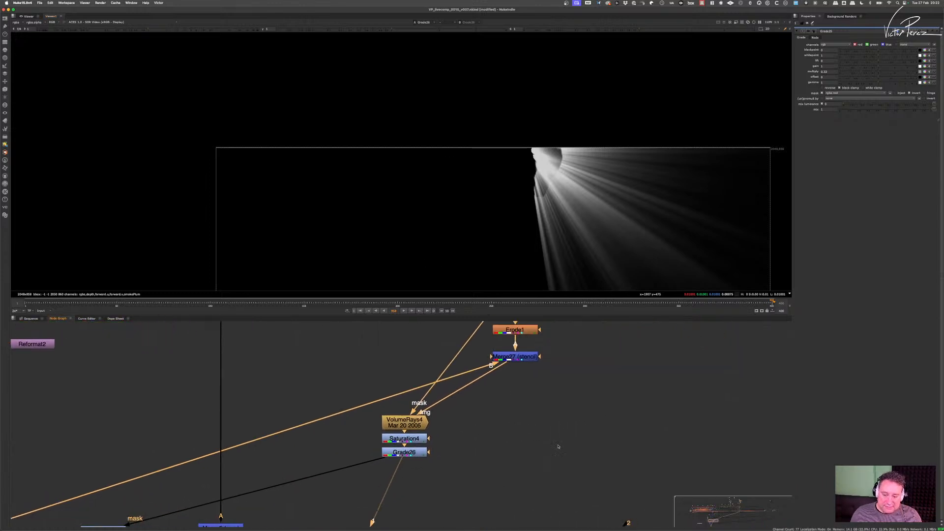
pyautogui.click(598, 427)
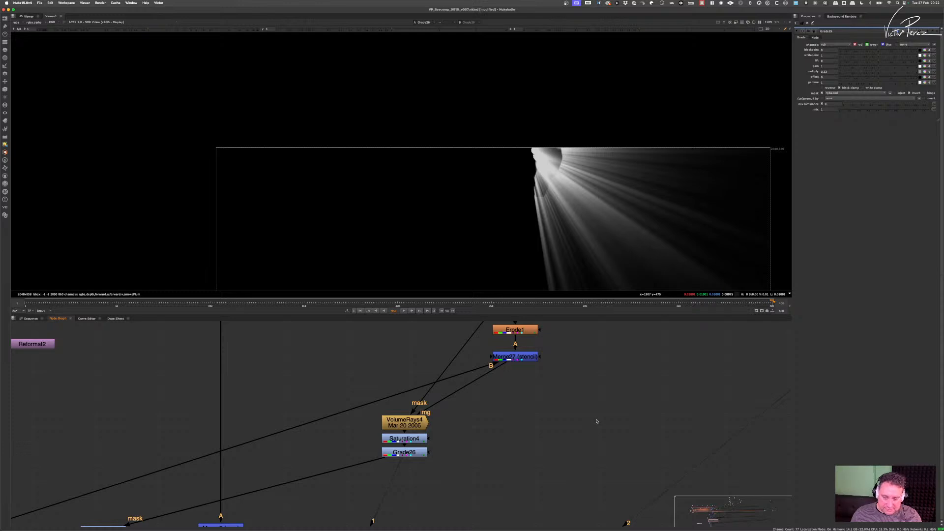
pyautogui.press('o')
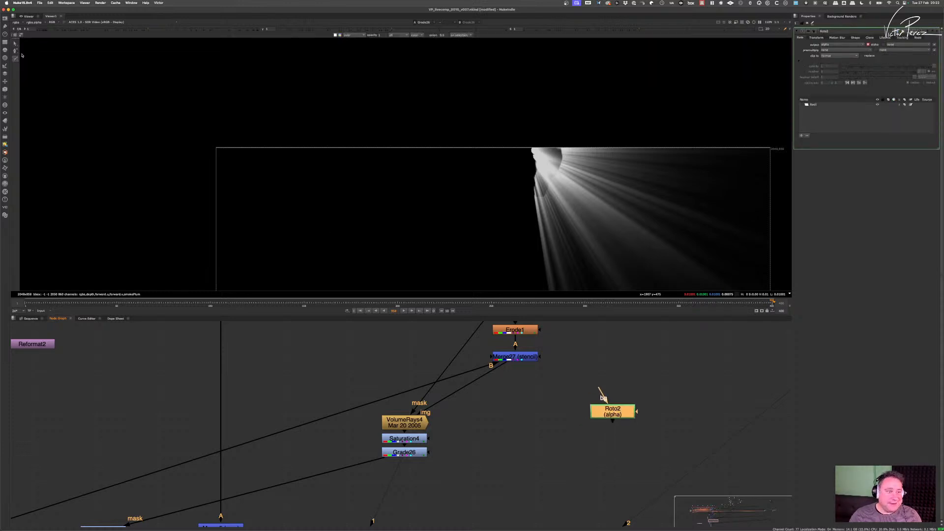
pyautogui.rightClick(15, 58)
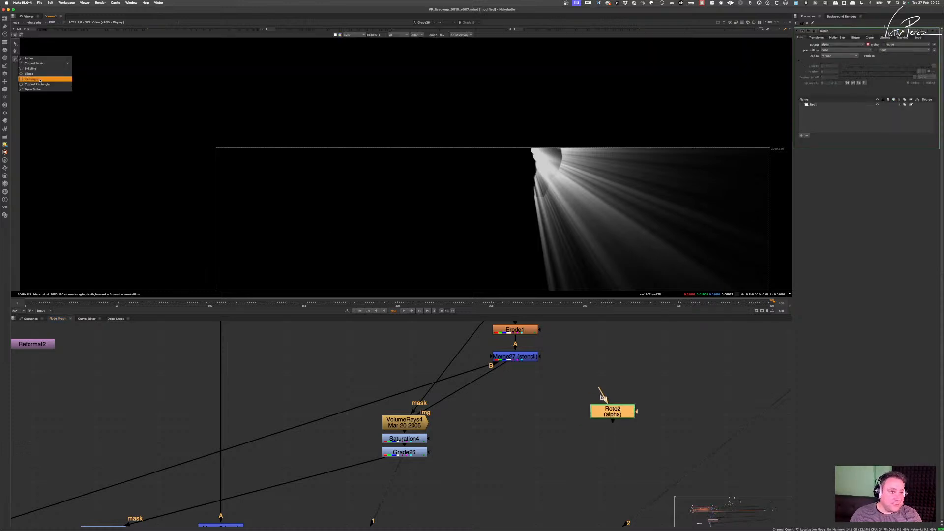
pyautogui.click(40, 79)
pyautogui.moveTo(519, 157); pyautogui.dragTo(543, 176)
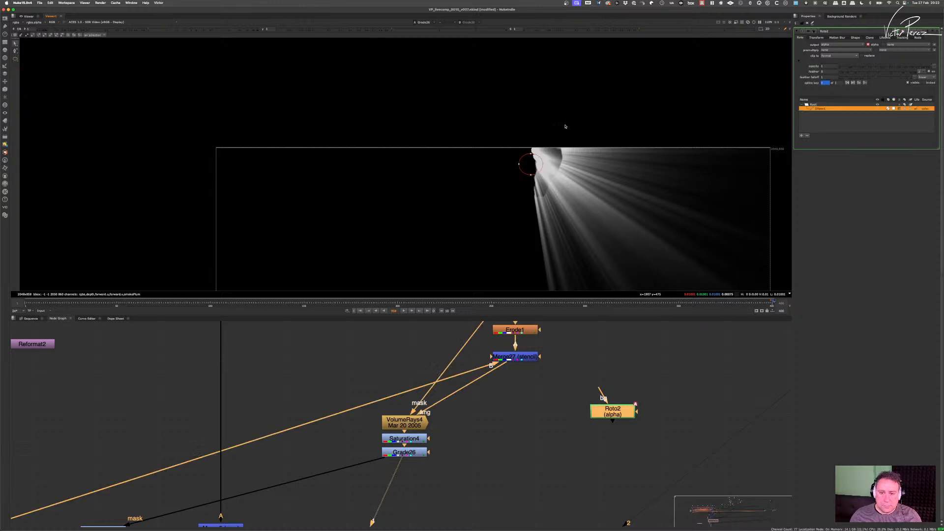
pyautogui.moveTo(566, 125); pyautogui.dragTo(492, 202)
pyautogui.moveTo(530, 168)
pyautogui.mouseDown()
pyautogui.moveTo(523, 161)
pyautogui.moveTo(548, 182)
pyautogui.moveTo(533, 163)
pyautogui.mouseUp()
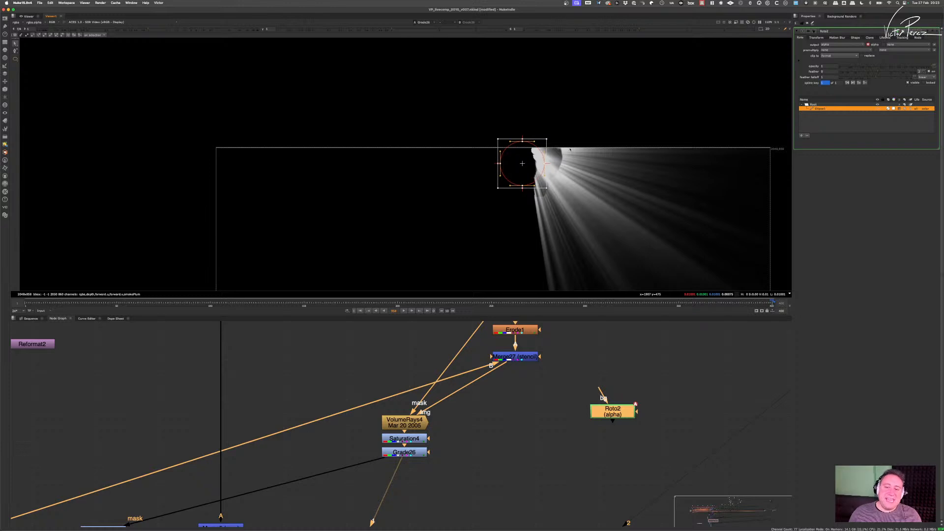
# - Set the Roto2 ellipse's feather to 2000 and the node's output to rgba
pyautogui.scroll(6, 545, 185)
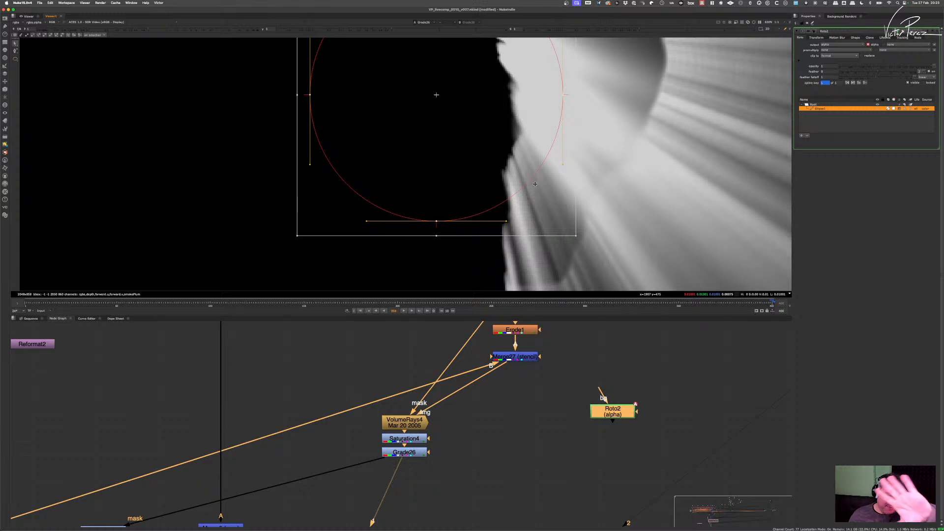
pyautogui.moveTo(596, 396); pyautogui.dragTo(580, 391)
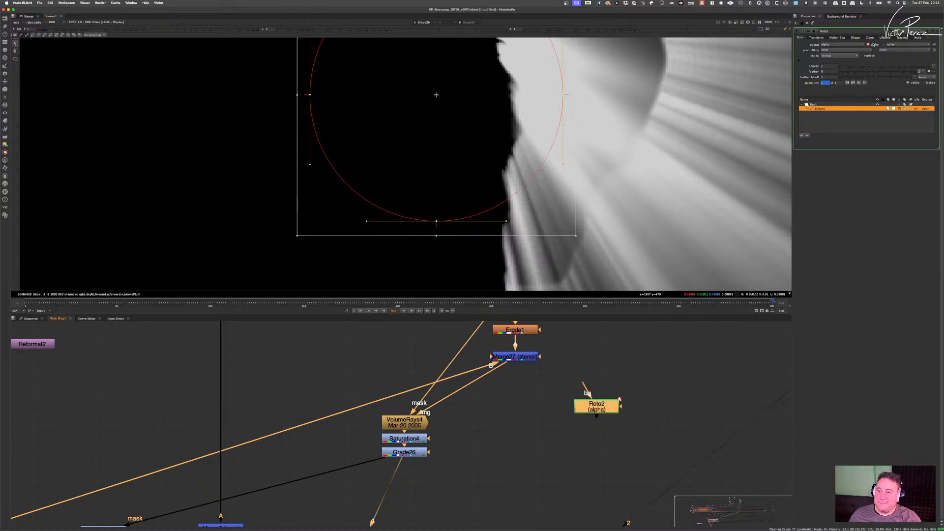
pyautogui.click(832, 71)
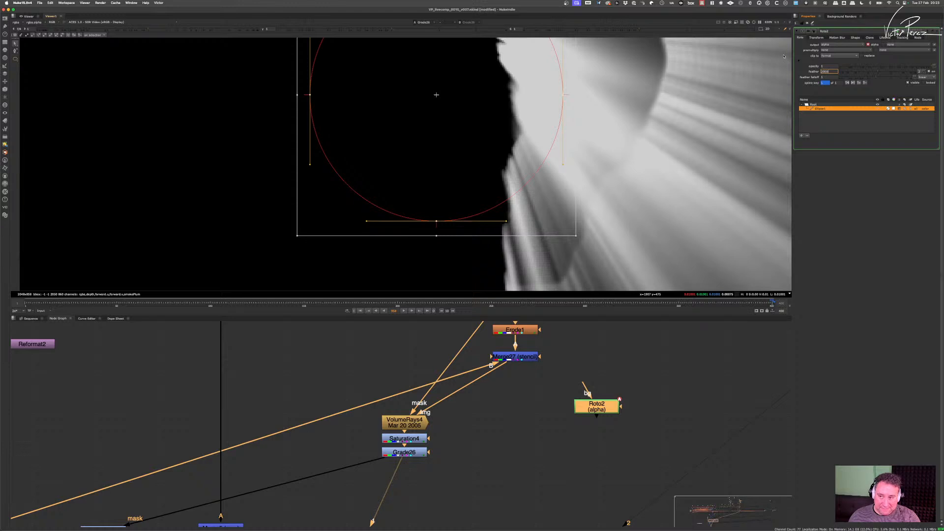
pyautogui.write('2000')
pyautogui.press('Return')
pyautogui.click(600, 409)
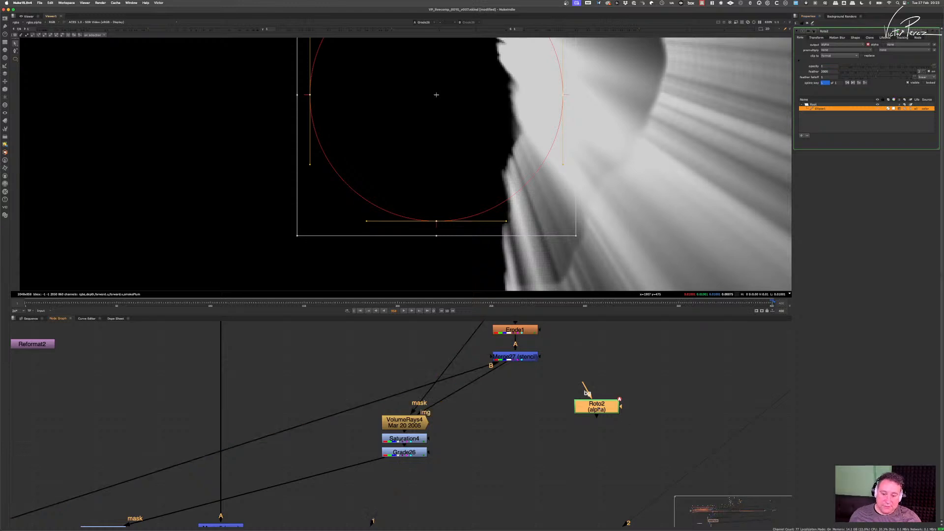
pyautogui.click(830, 45)
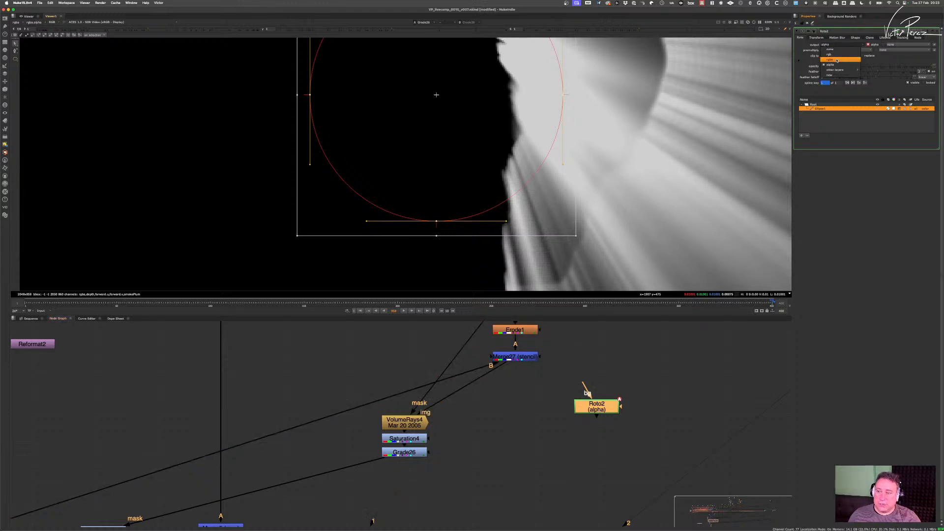
pyautogui.click(837, 60)
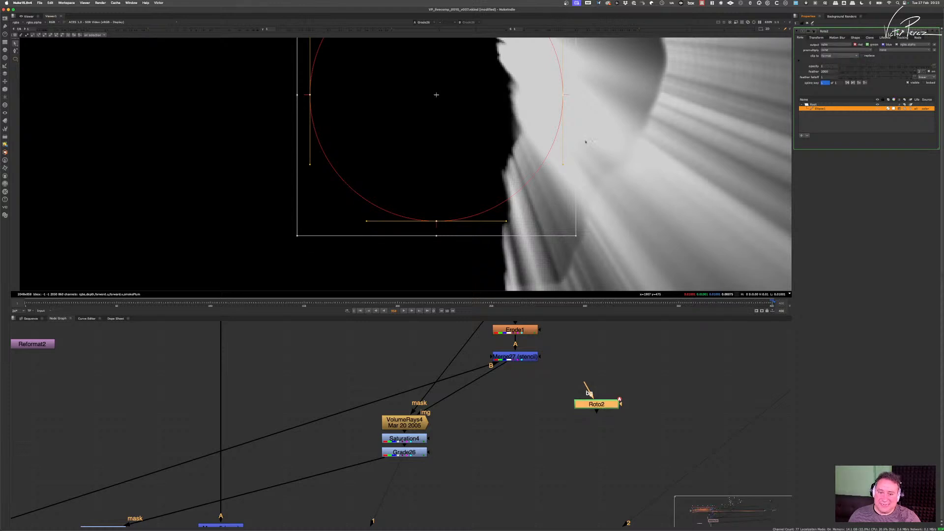
# - Add a Merge node after Grade26 and connect its A input to Roto2
pyautogui.moveTo(411, 467); pyautogui.dragTo(480, 442, button='middle')
pyautogui.click(473, 428)
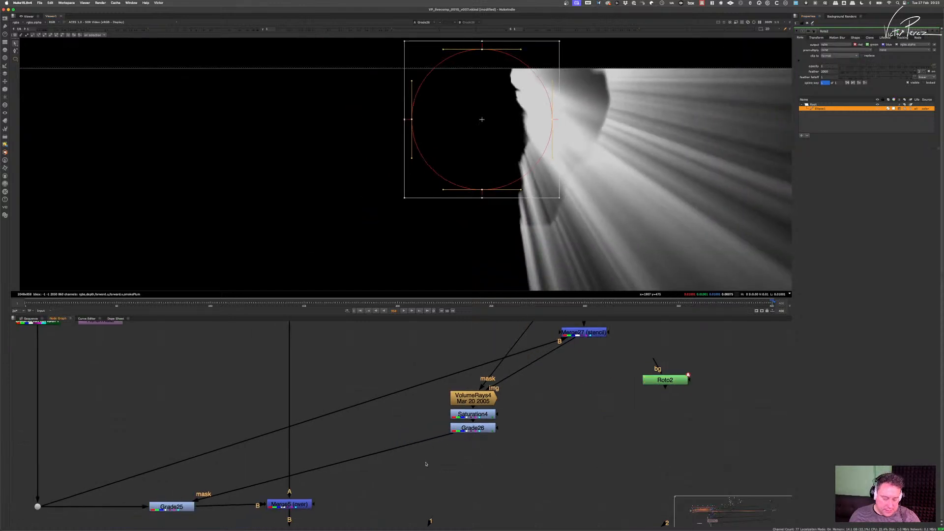
pyautogui.press('m')
pyautogui.moveTo(412, 447); pyautogui.dragTo(664, 379)
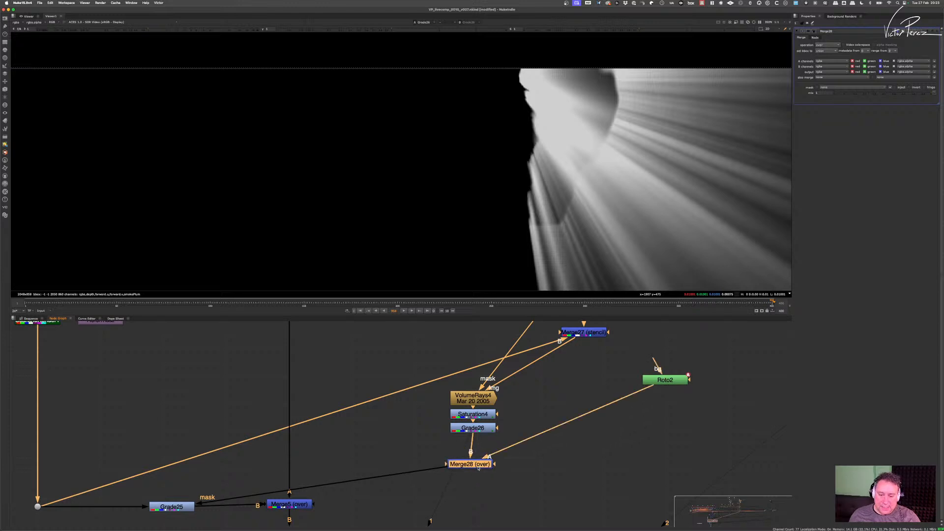
# - Set the Merge28 operation to screen and view the combined matte across the whole frame
pyautogui.click(827, 45)
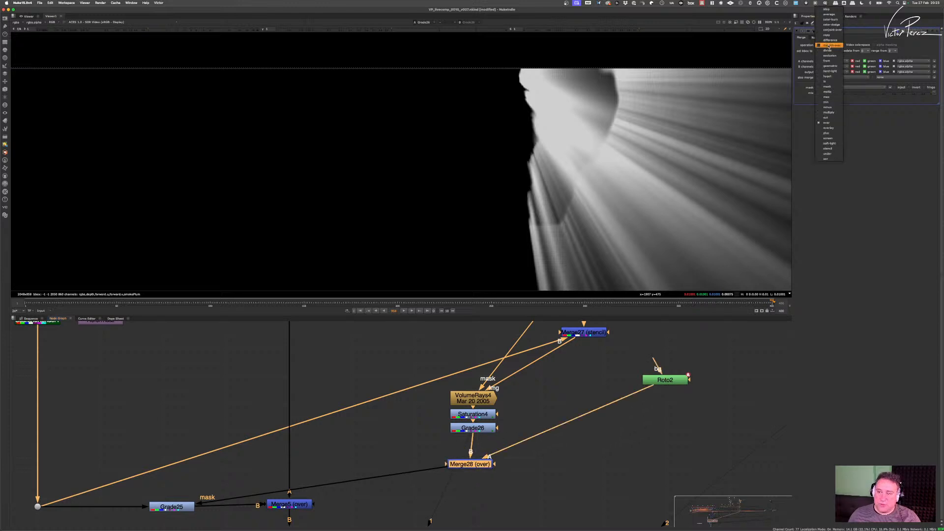
pyautogui.click(829, 139)
pyautogui.press('1')
pyautogui.scroll(-5, 605, 159)
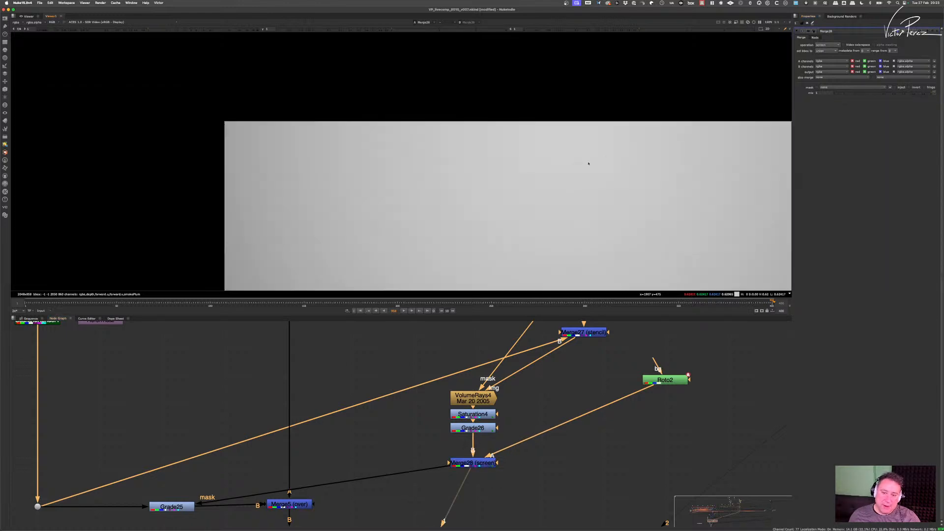
pyautogui.scroll(-6, 605, 159)
pyautogui.moveTo(624, 159); pyautogui.dragTo(558, 158, button='middle')
pyautogui.scroll(5, 558, 158)
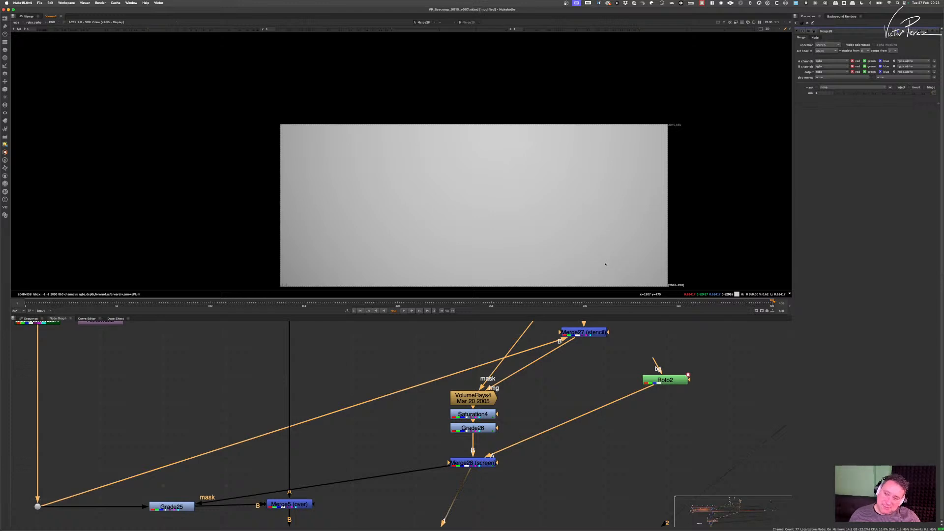
pyautogui.scroll(2, 667, 374)
# - Try progressively higher feather falloff values on the Roto2 ellipse and reset the falloff to 1
pyautogui.doubleClick(670, 382)
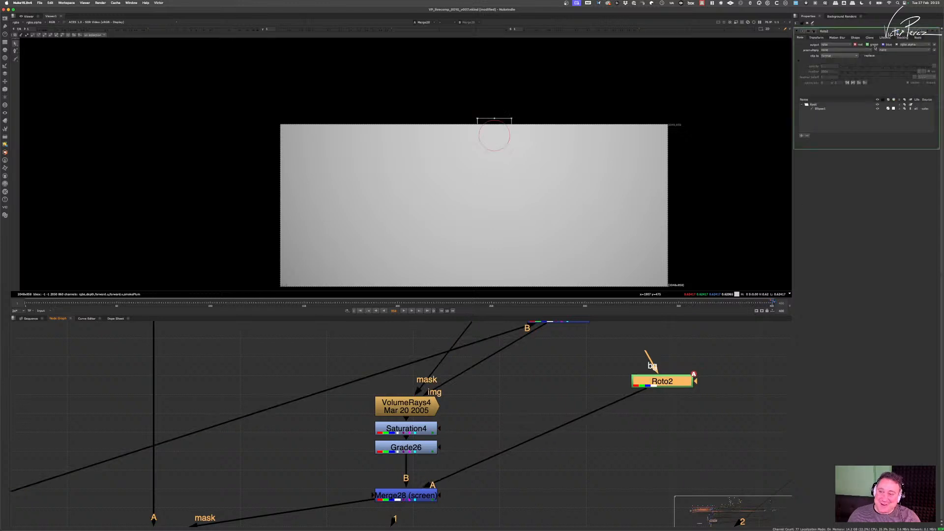
pyautogui.click(822, 109)
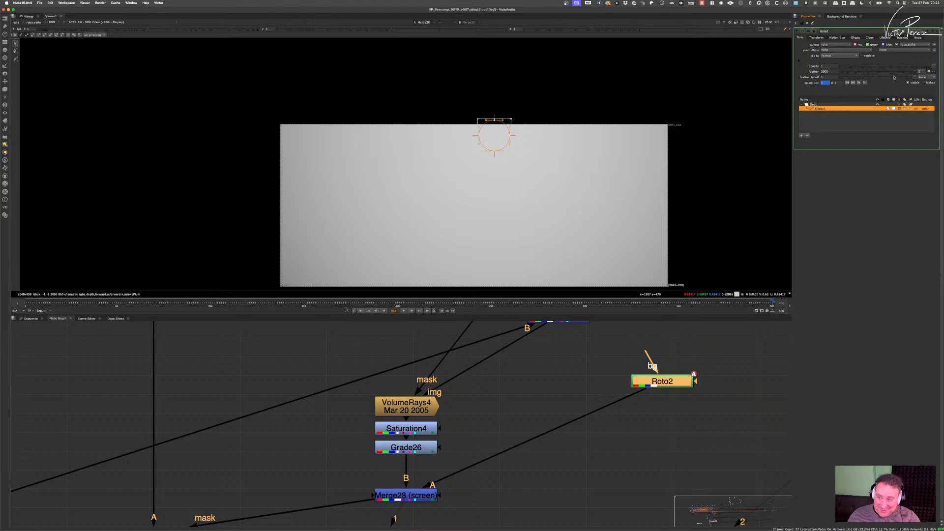
pyautogui.moveTo(878, 77); pyautogui.dragTo(925, 85)
pyautogui.click(836, 77)
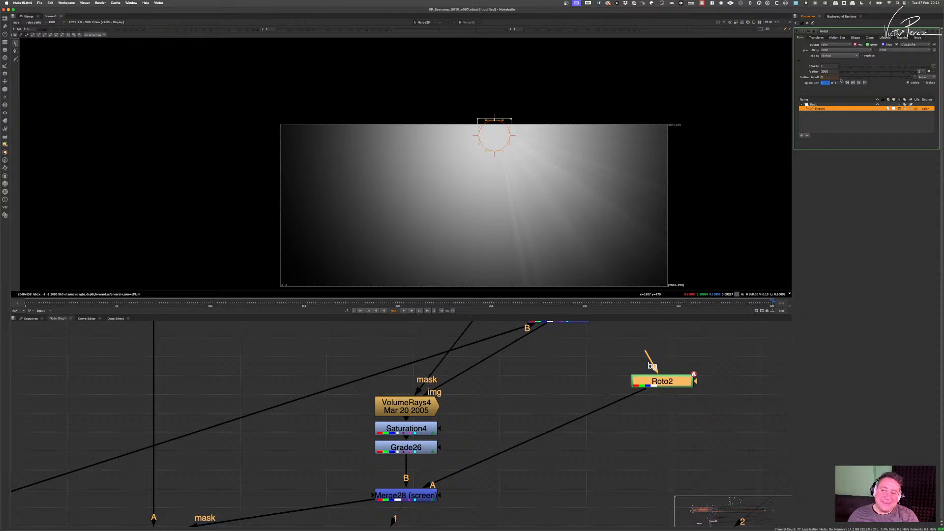
pyautogui.press('Up')
pyautogui.press('Up')
pyautogui.press('Up')
pyautogui.press('Up')
pyautogui.press('Up')
pyautogui.press('Up')
pyautogui.press('Up')
pyautogui.press('Up')
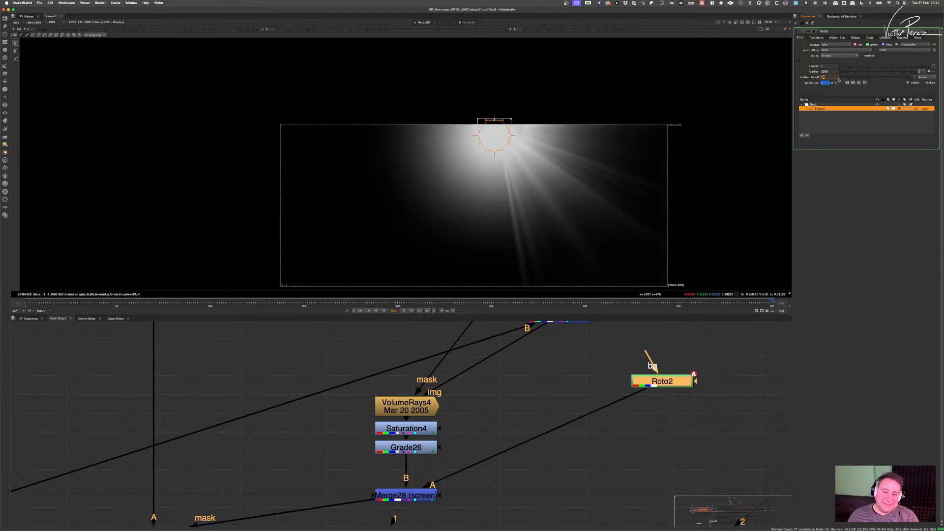
pyautogui.press('Up')
pyautogui.press('Up')
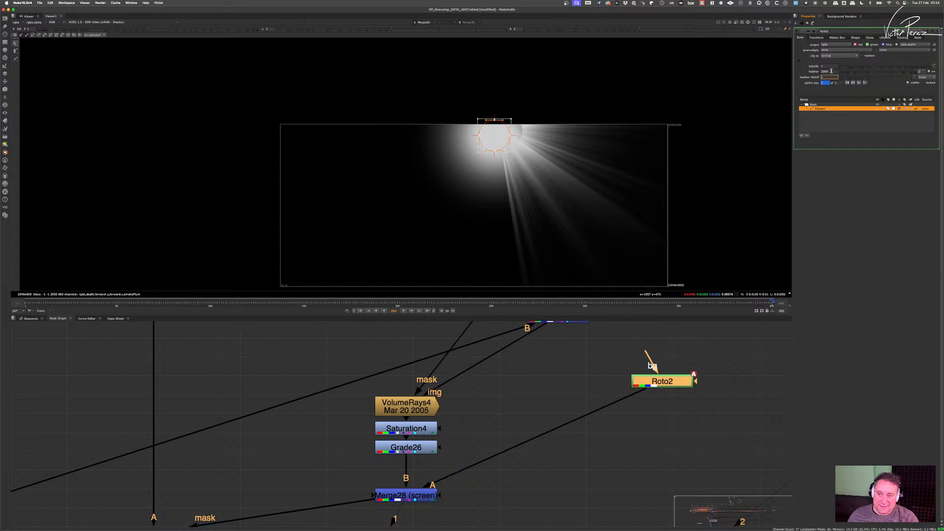
pyautogui.press('Return')
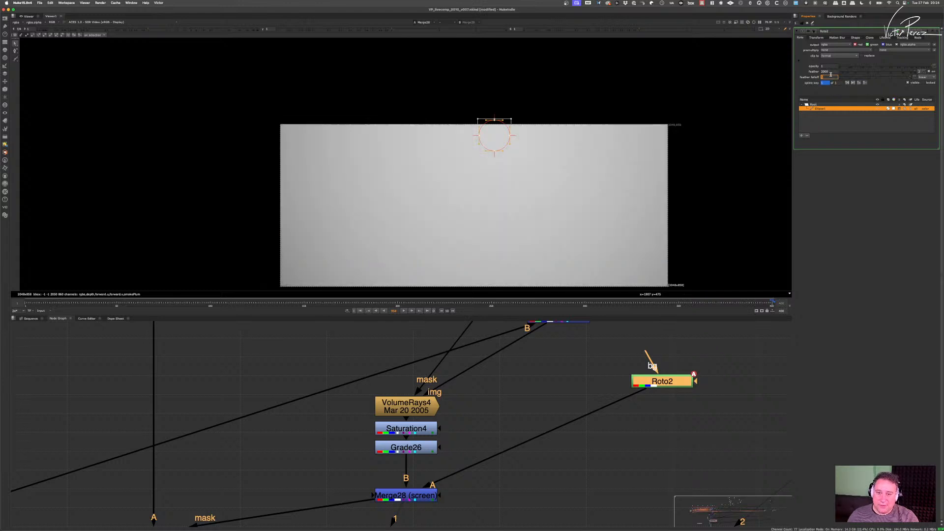
pyautogui.scroll(-5, 541, 433)
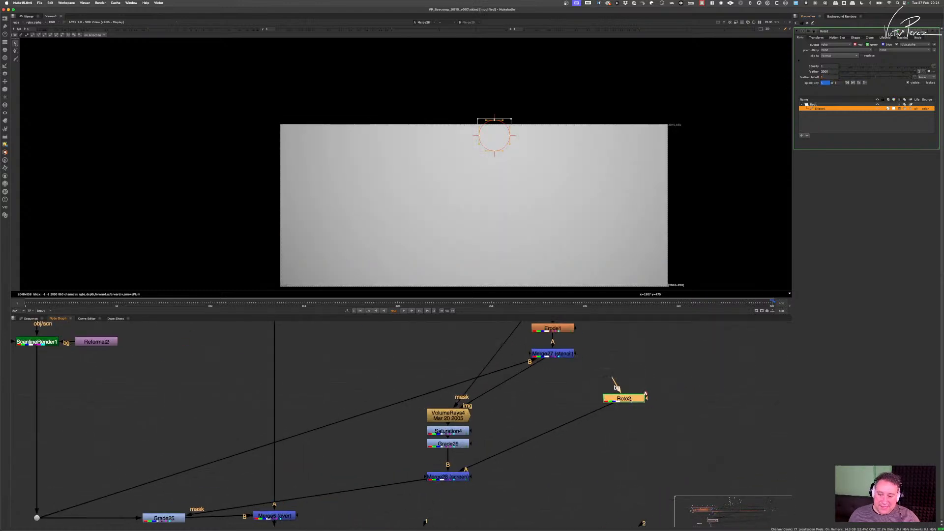
# - Add a Log2Lin node after Roto2 and set its black to 0, white to 1023 and gamma to 1
pyautogui.press('Tab')
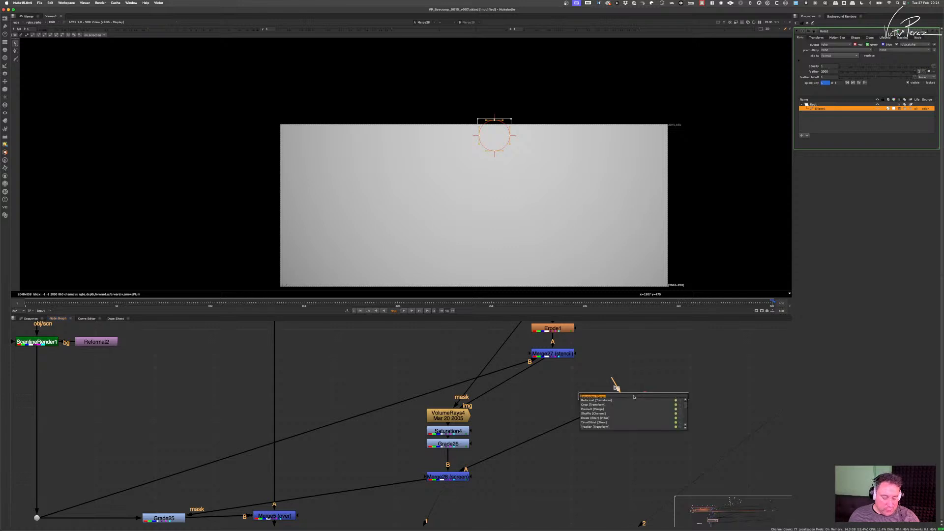
pyautogui.write('log')
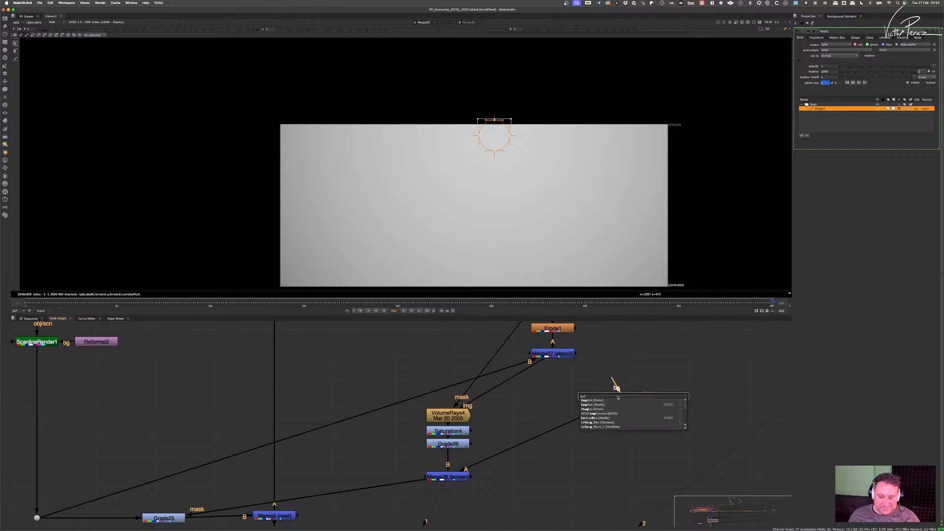
pyautogui.press('Return')
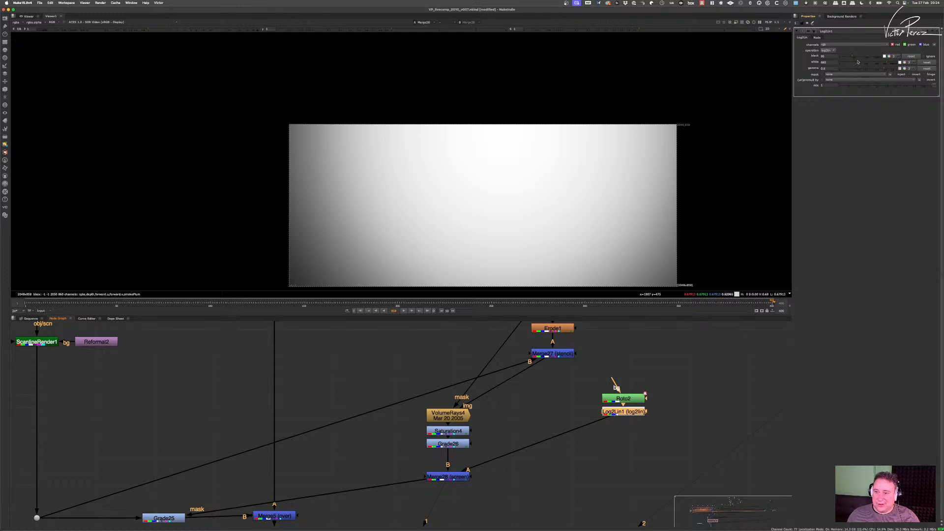
pyautogui.moveTo(859, 60); pyautogui.dragTo(790, 52)
pyautogui.moveTo(886, 64); pyautogui.dragTo(917, 62)
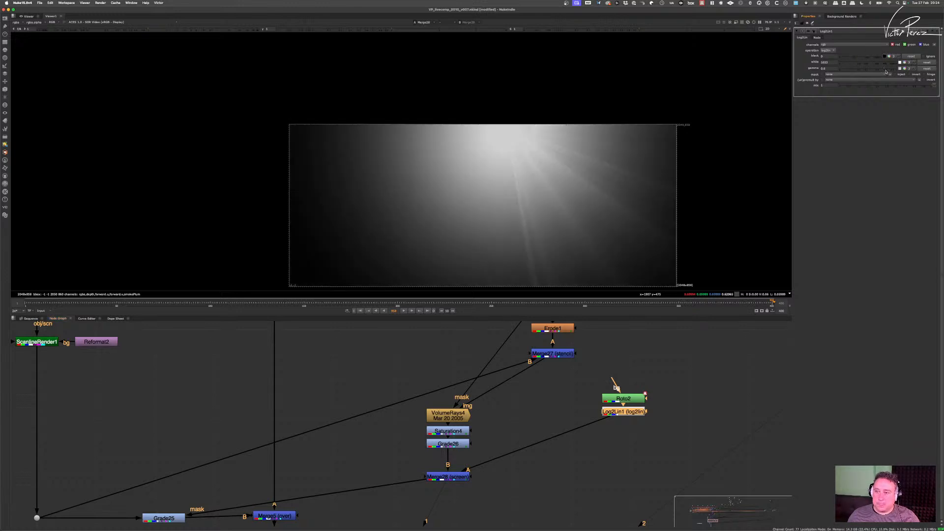
pyautogui.moveTo(885, 70); pyautogui.dragTo(917, 69)
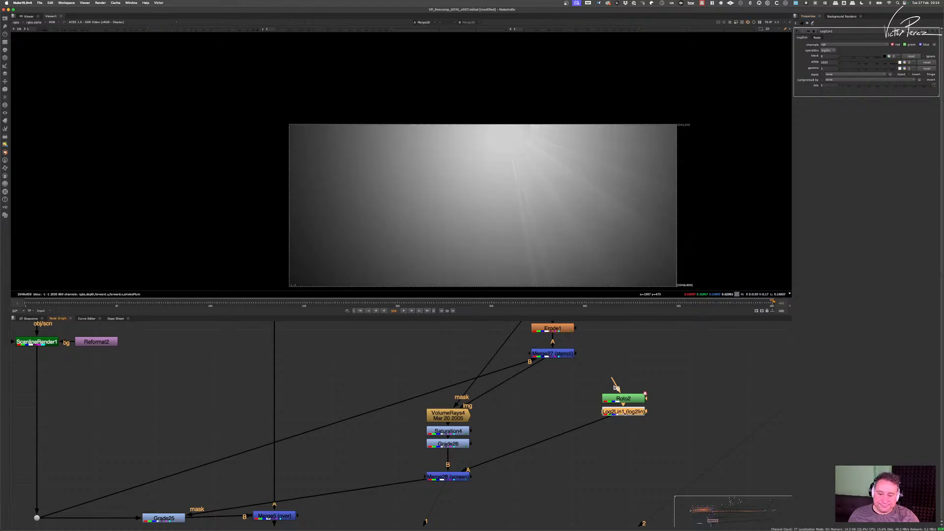
# - Duplicate the Log2Lin node below the first one and set the copy's operation to lin2log
pyautogui.press('super')
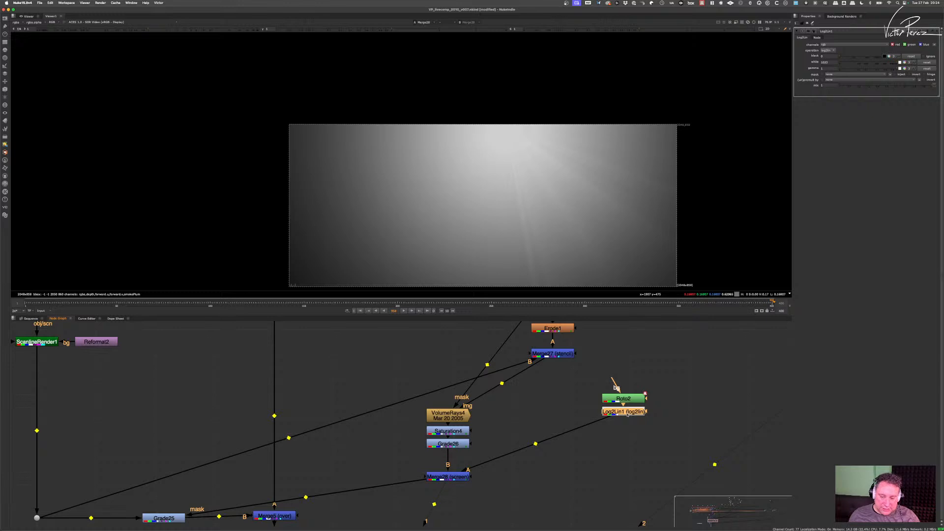
pyautogui.press('super+v')
pyautogui.moveTo(630, 425); pyautogui.dragTo(630, 435)
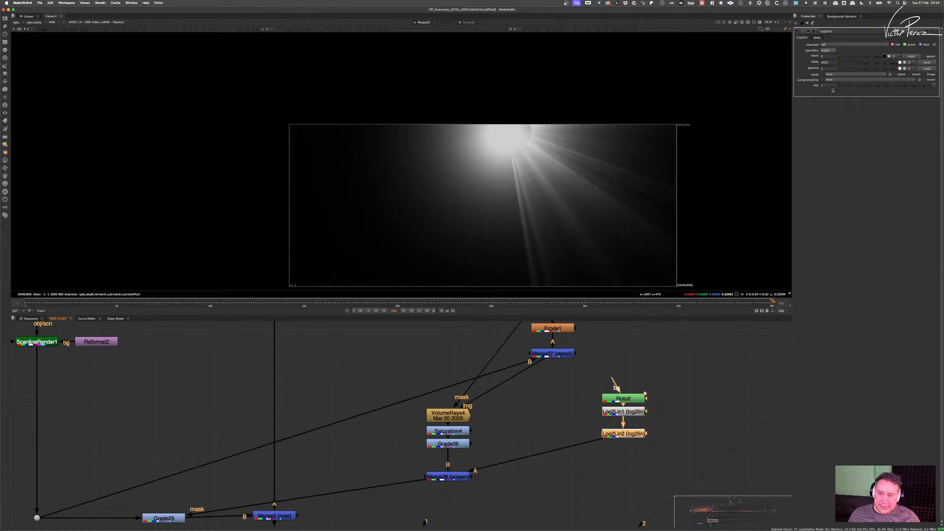
pyautogui.click(829, 50)
pyautogui.click(830, 56)
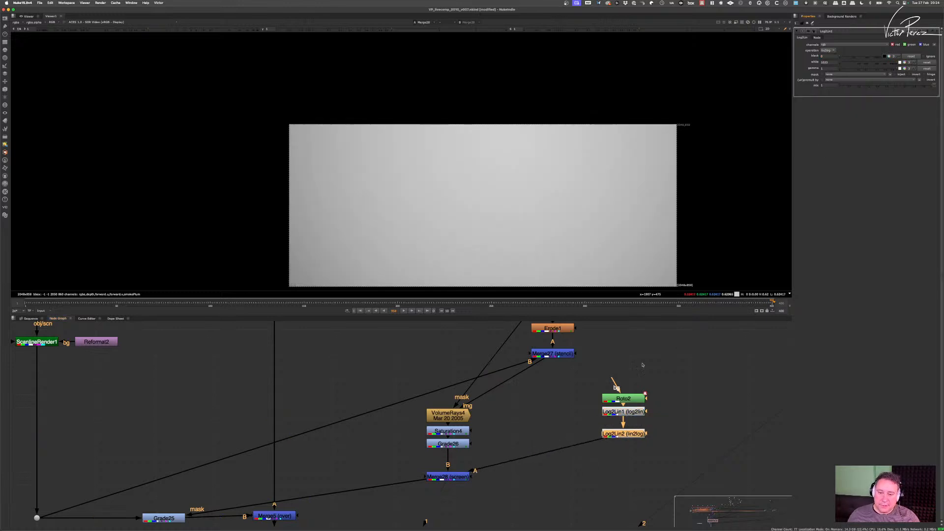
pyautogui.moveTo(633, 436); pyautogui.dragTo(633, 447)
# - Insert a Grade node between the two Log2Lin nodes and lower its multiply
pyautogui.click(631, 412)
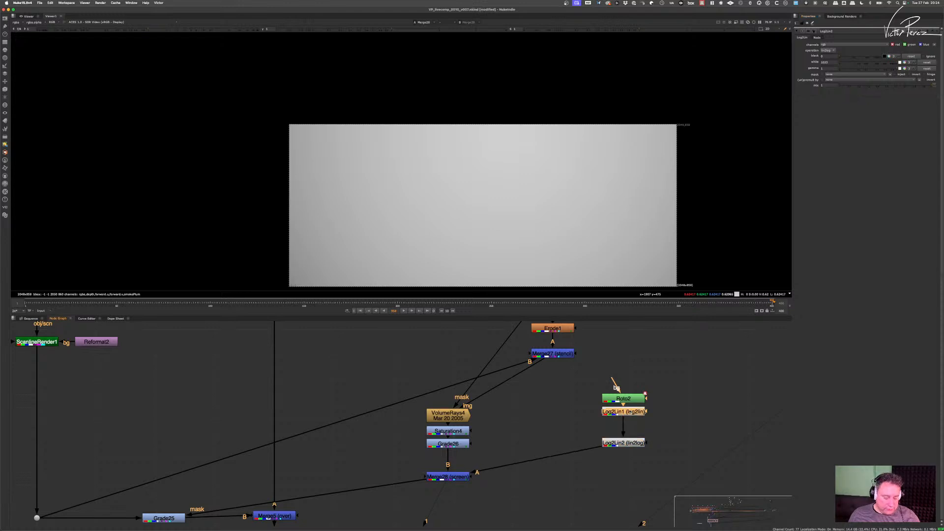
pyautogui.press('g')
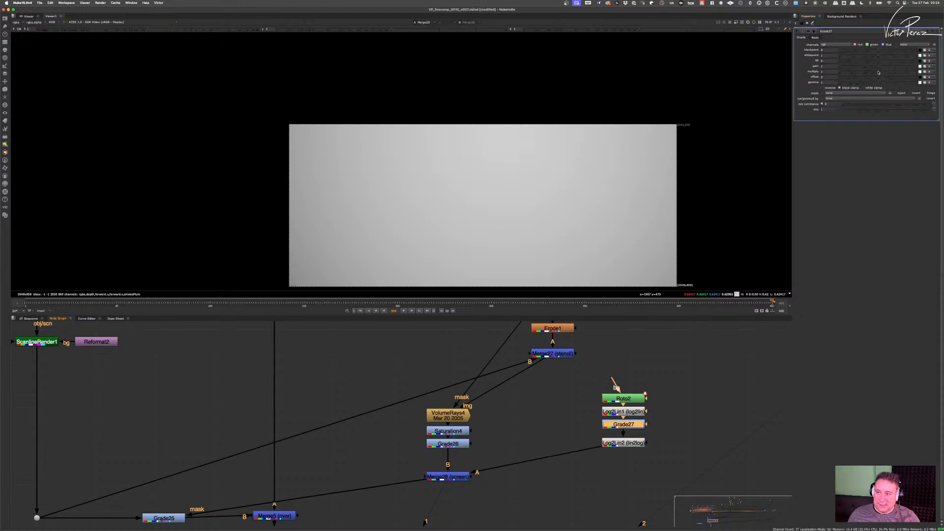
pyautogui.moveTo(879, 72); pyautogui.dragTo(845, 74)
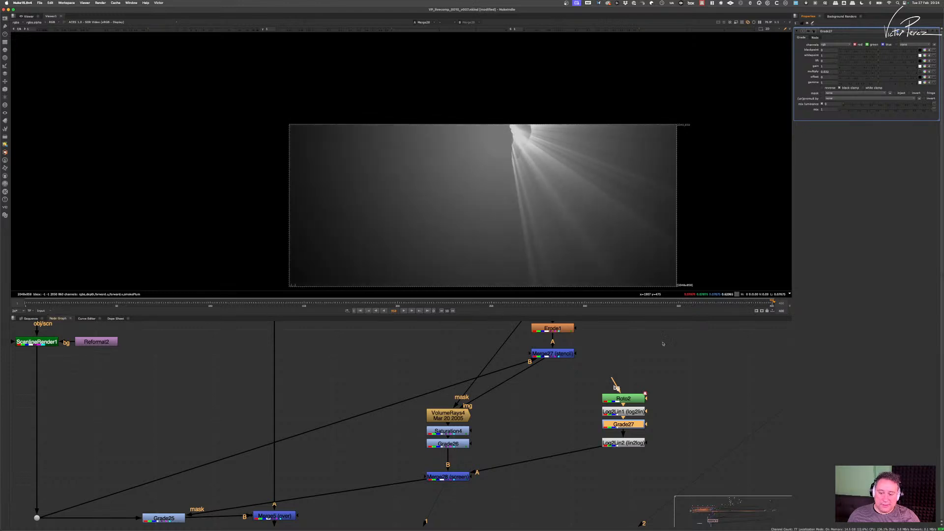
# - Swap the conversion order by setting Log2Lin1 to lin2log and Log2Lin2 to log2lin
pyautogui.doubleClick(628, 412)
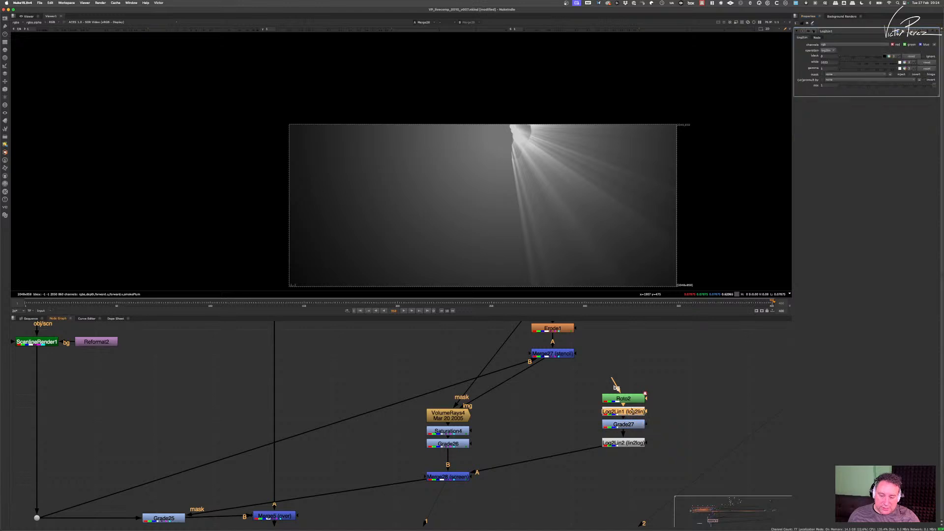
pyautogui.click(827, 51)
pyautogui.click(827, 56)
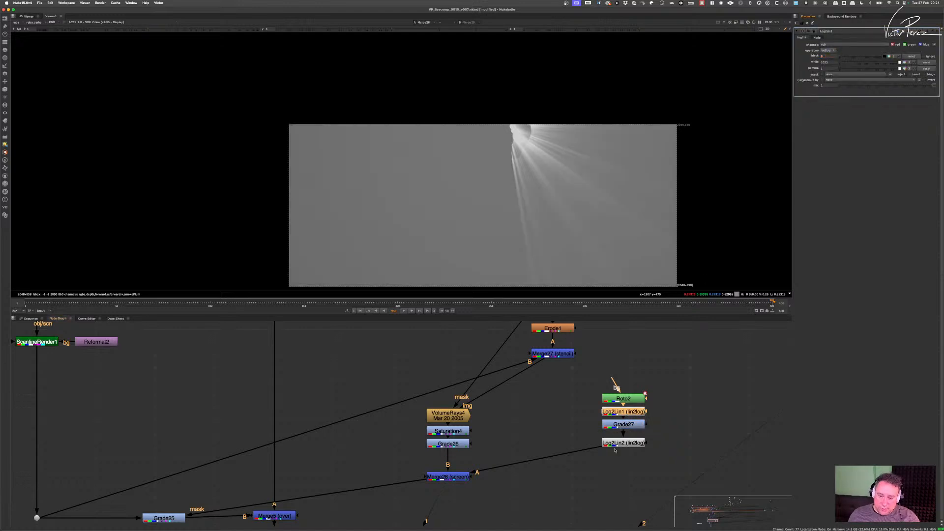
pyautogui.doubleClick(615, 444)
pyautogui.click(828, 50)
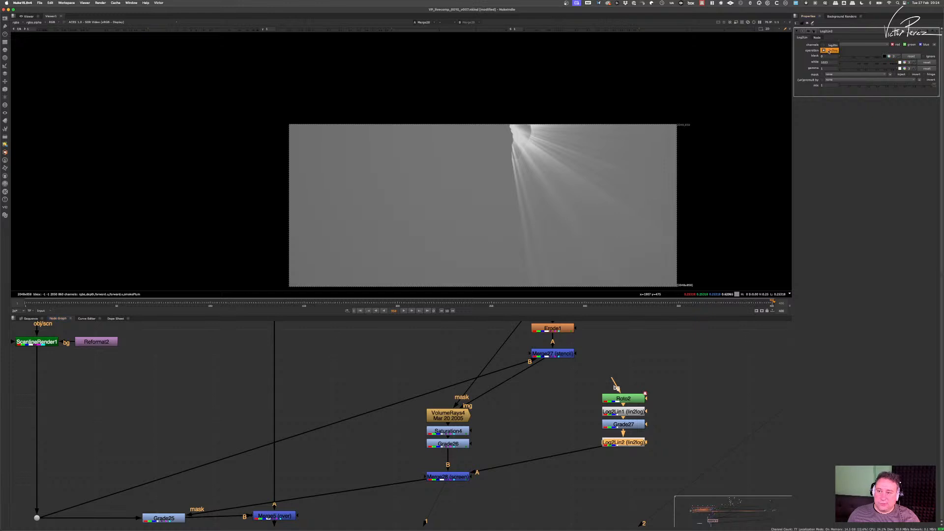
pyautogui.click(828, 45)
# - Raise the multiply of Grade27 between the swapped log conversions to test the glow
pyautogui.click(624, 426)
pyautogui.doubleClick(626, 427)
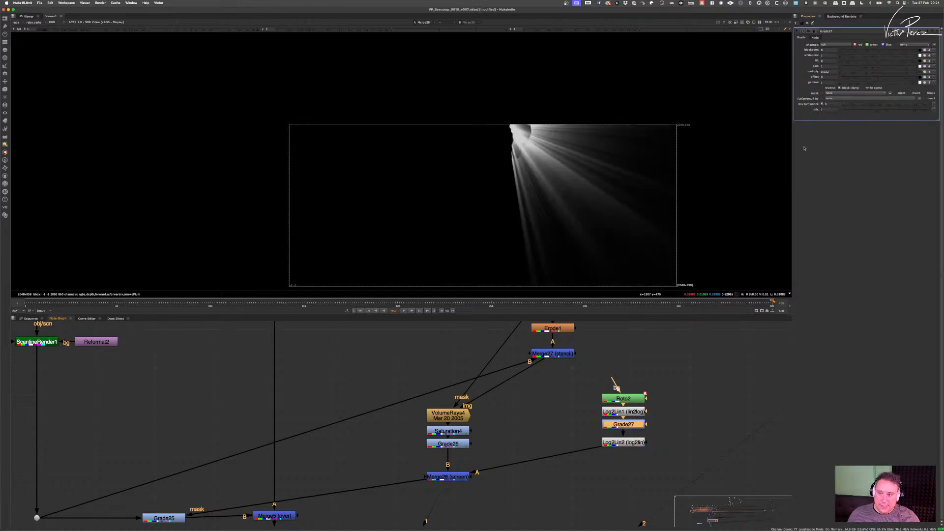
pyautogui.moveTo(846, 72); pyautogui.dragTo(867, 72)
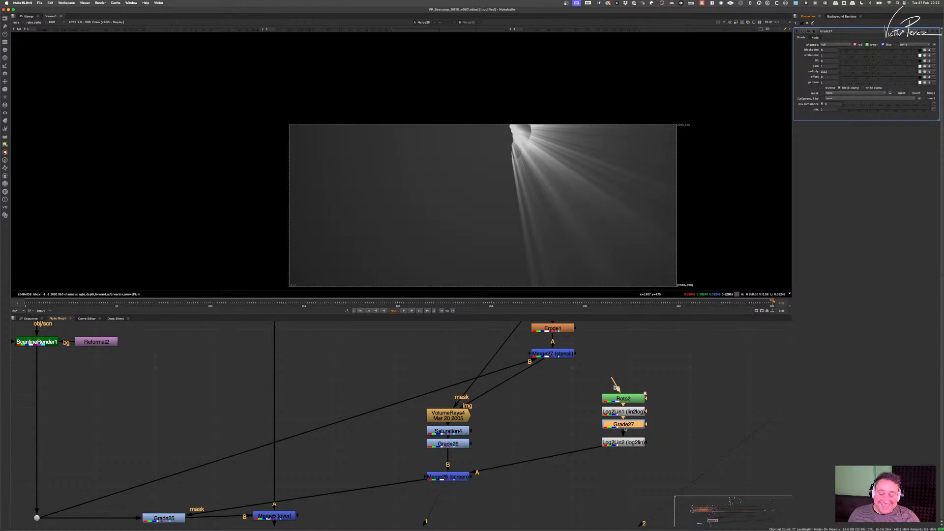
# - Delete Grade27 and Log2Lin2, and set Log2Lin1's operation back to log2lin
pyautogui.press('Delete')
pyautogui.click(633, 443)
pyautogui.press('Delete')
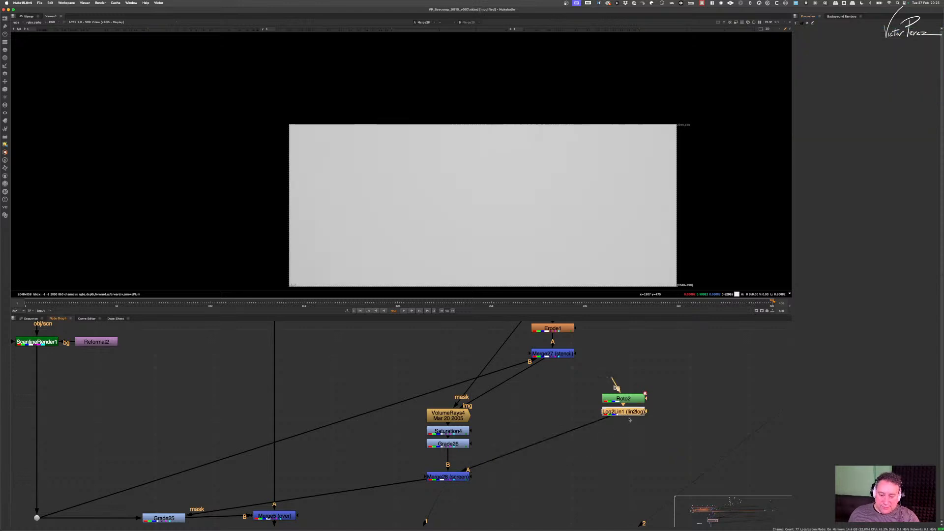
pyautogui.doubleClick(630, 411)
pyautogui.click(829, 50)
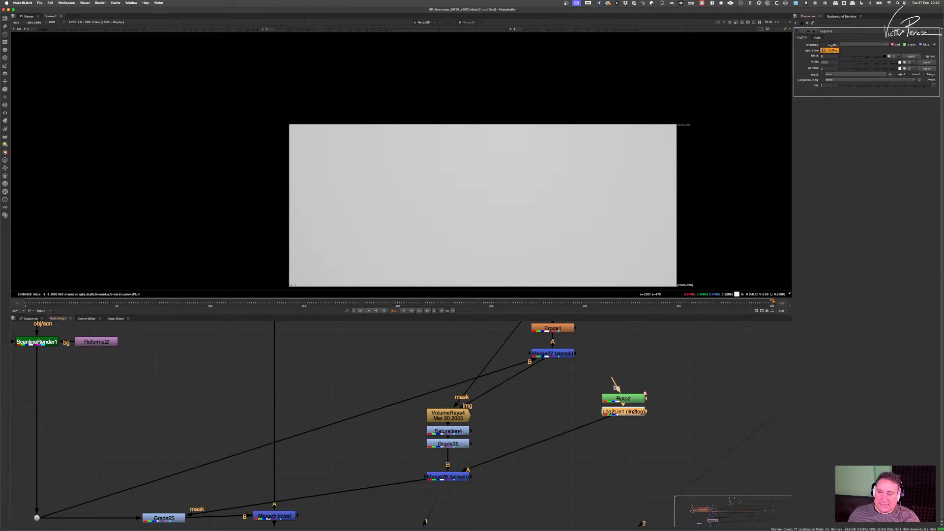
pyautogui.click(828, 56)
# - Add a Grade node after Log2Lin1, try lower multiply values and return the multiply to 1
pyautogui.moveTo(625, 414); pyautogui.dragTo(625, 418)
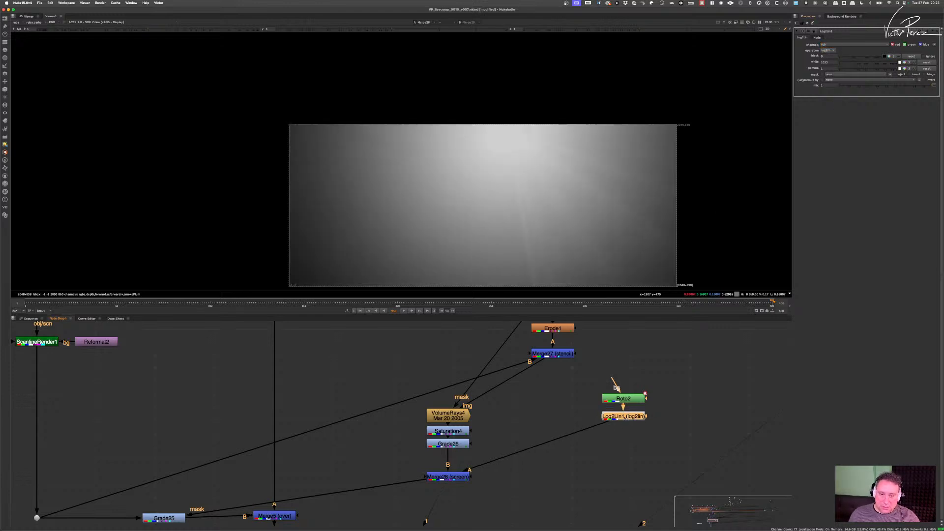
pyautogui.press('g')
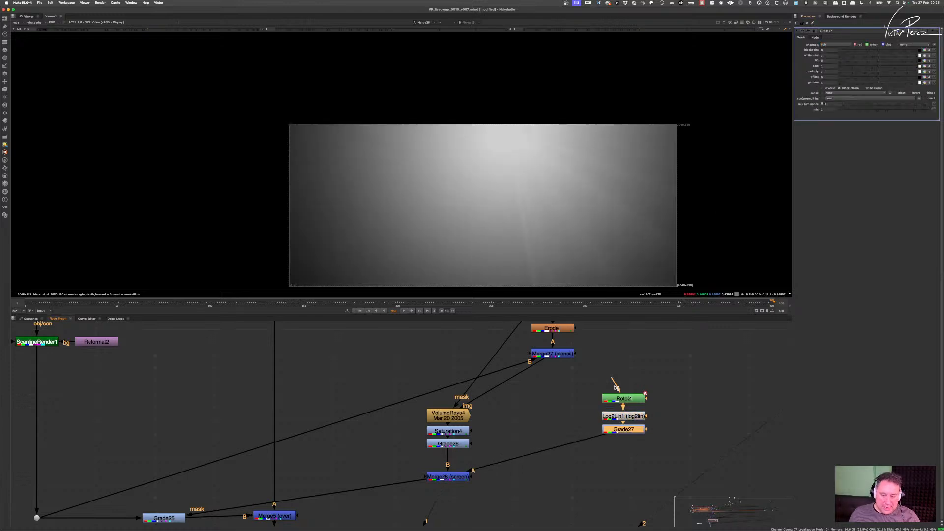
pyautogui.click(869, 75)
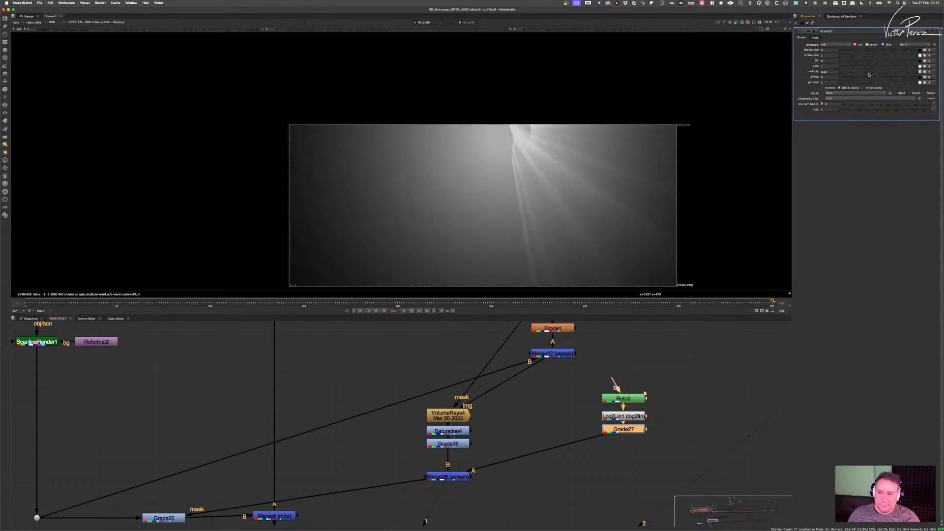
pyautogui.moveTo(869, 75); pyautogui.dragTo(878, 75)
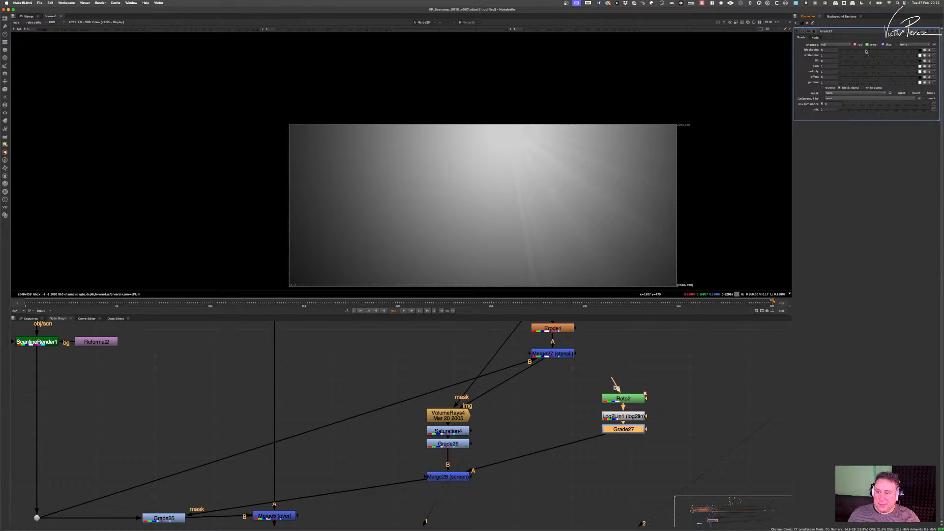
# - Lower Grade27's gamma to tighten the roto glow, test the blackpoint and reset it to 0
pyautogui.moveTo(878, 55)
pyautogui.mouseDown()
pyautogui.moveTo(894, 59)
pyautogui.moveTo(872, 53)
pyautogui.moveTo(880, 53)
pyautogui.mouseUp()
pyautogui.keyDown('super'); pyautogui.click(896, 55); pyautogui.keyUp('super')
pyautogui.moveTo(880, 53); pyautogui.dragTo(829, 79)
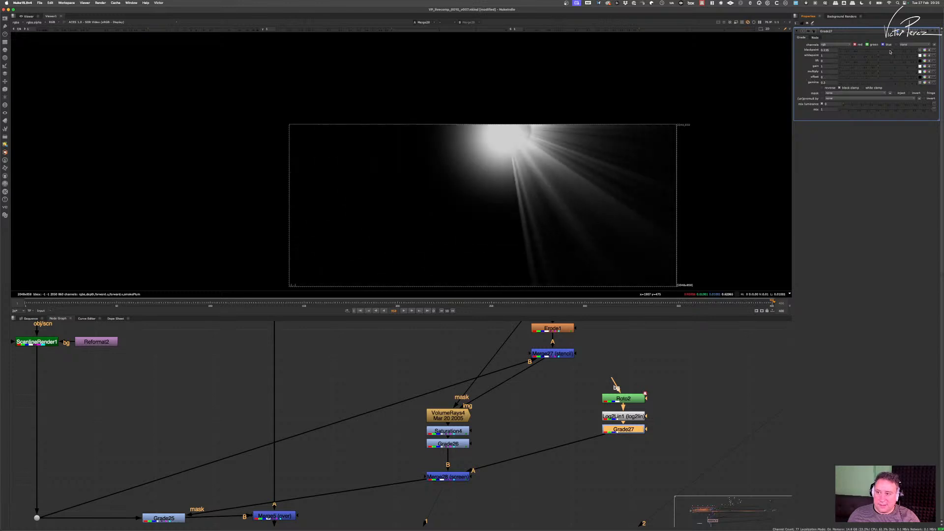
pyautogui.moveTo(890, 52)
pyautogui.mouseDown()
pyautogui.moveTo(860, 51)
pyautogui.moveTo(880, 54)
pyautogui.mouseUp()
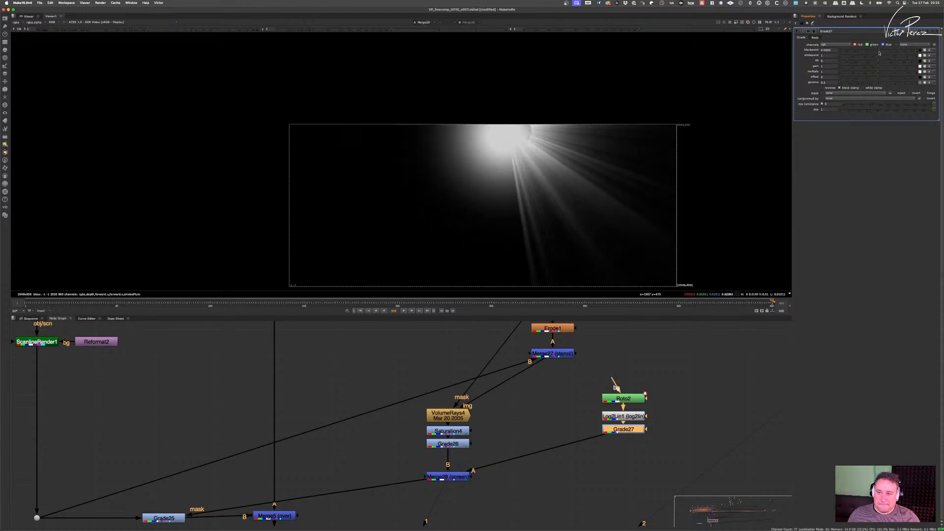
pyautogui.keyDown('ctrl'); pyautogui.click(889, 51); pyautogui.keyUp('ctrl')
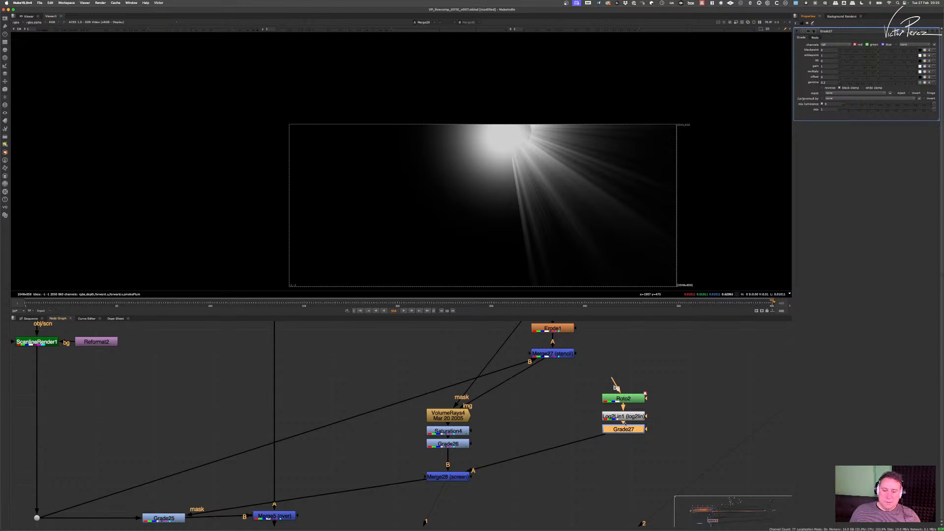
# - Increase the feather of the Roto2 ellipse to widen the glow and close the node properties
pyautogui.moveTo(624, 430); pyautogui.dragTo(624, 438)
pyautogui.click(624, 399)
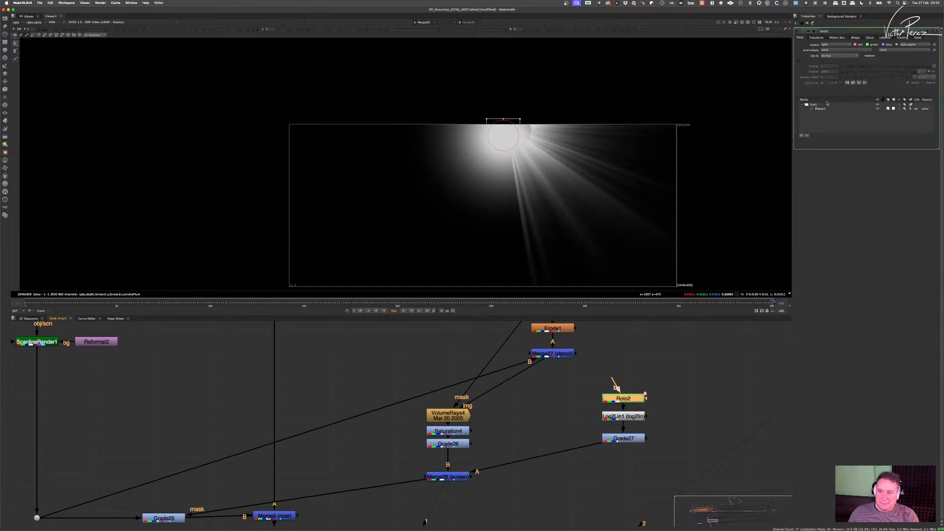
pyautogui.click(821, 108)
pyautogui.click(832, 72)
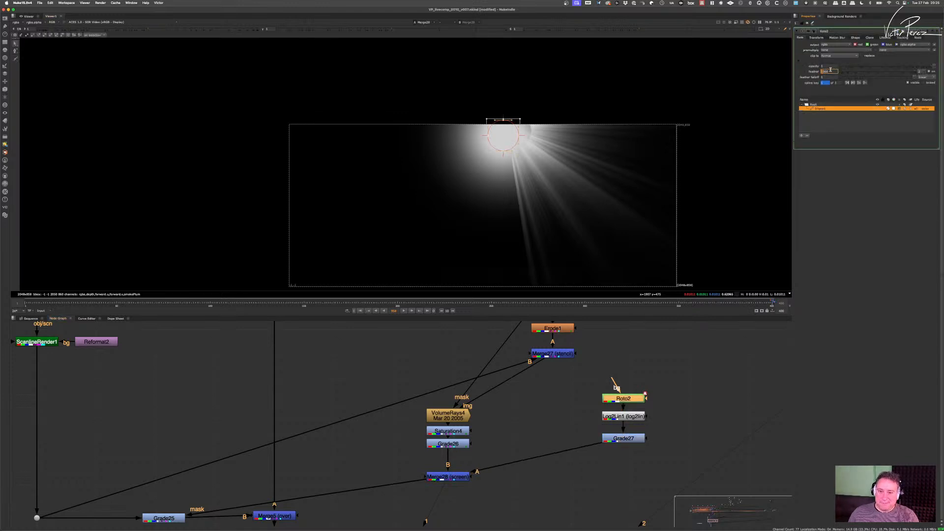
pyautogui.press('Up')
pyautogui.press('Up')
pyautogui.press('Up')
pyautogui.press('Up')
pyautogui.press('Down')
pyautogui.press('Down')
pyautogui.press('Down')
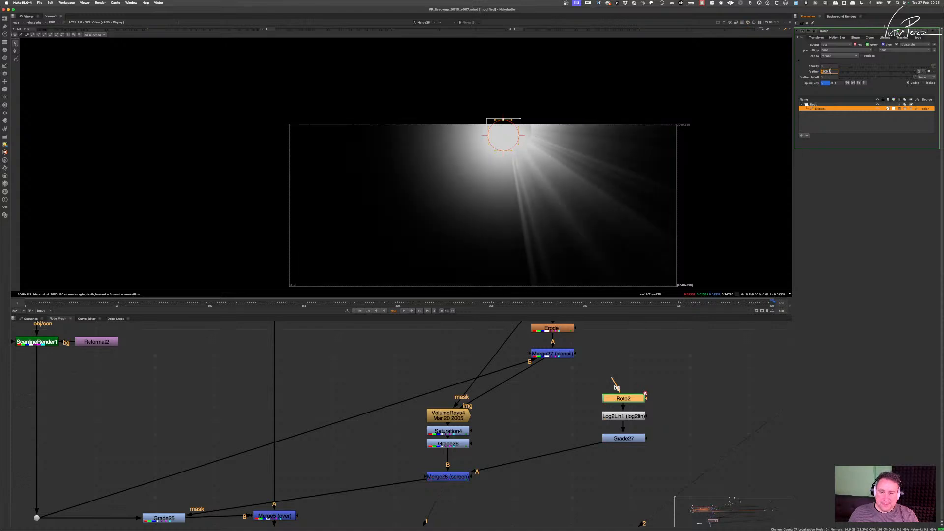
pyautogui.press('Up')
pyautogui.press('Down')
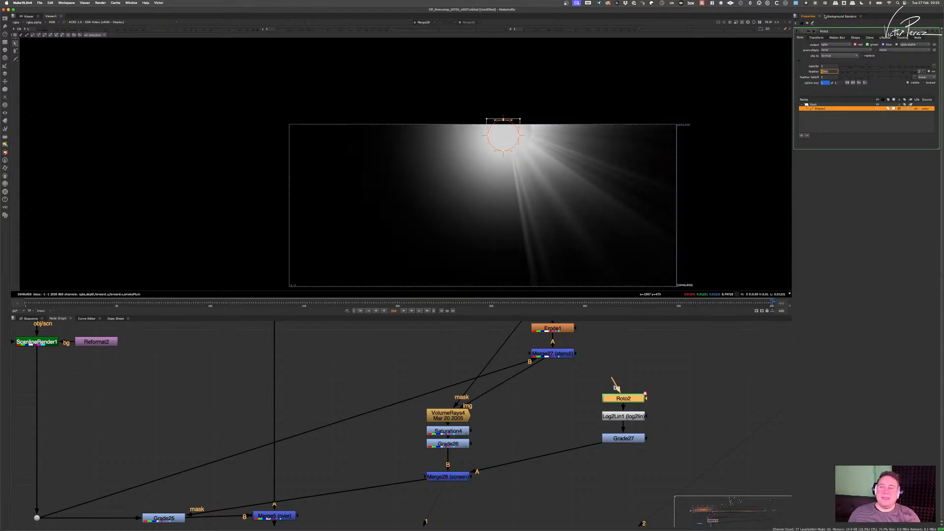
pyautogui.click(808, 23)
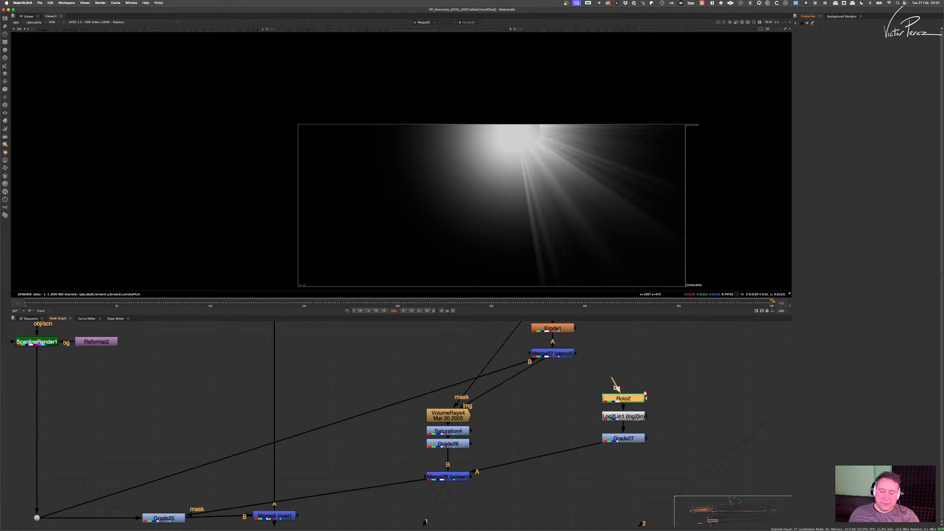
# - View the final composite from the end of the main node branch and inspect the sky around the smoke plume
pyautogui.scroll(-5, 520, 476)
pyautogui.moveTo(521, 476); pyautogui.dragTo(608, 390, button='middle')
pyautogui.moveTo(497, 514); pyautogui.dragTo(510, 435, button='middle')
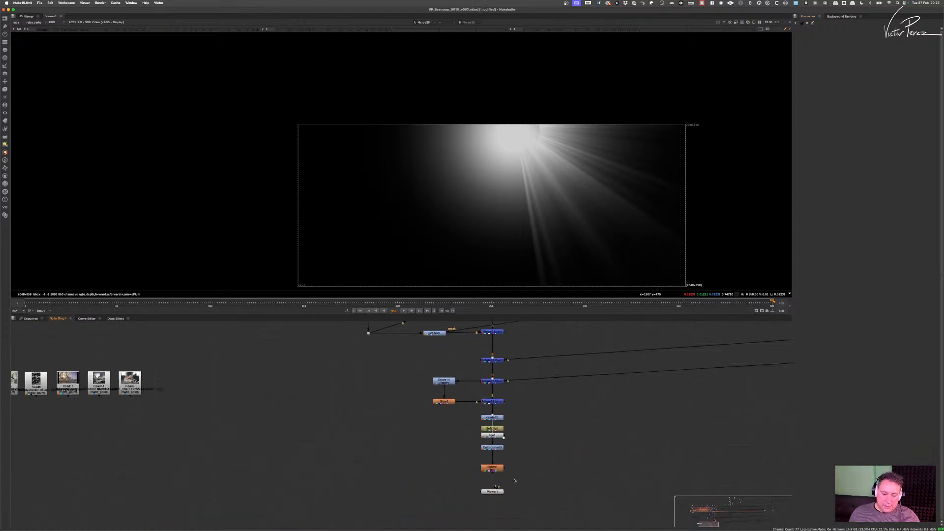
pyautogui.press('1')
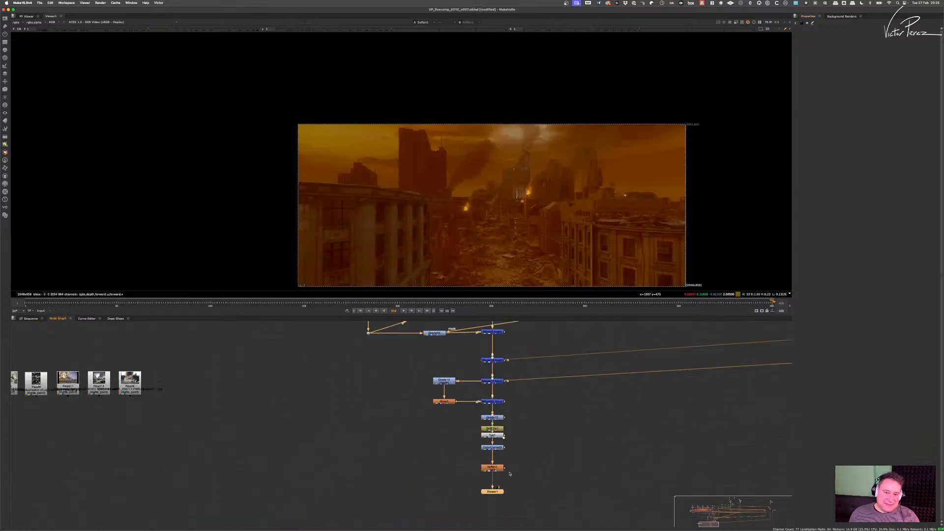
pyautogui.scroll(6, 537, 159)
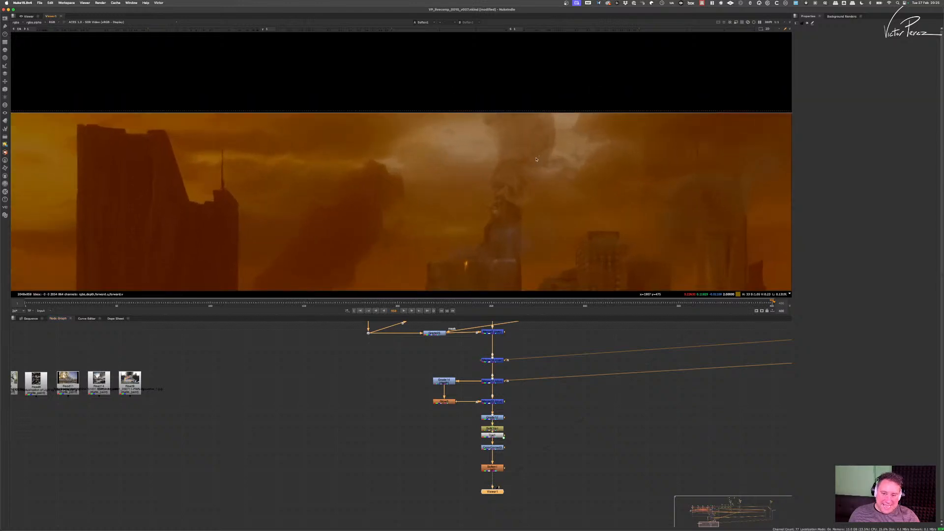
# - Return to the VolumeRays4 and Roto2 mask branch while examining the sky behind the plume in the final composite
pyautogui.scroll(-2, 537, 159)
pyautogui.scroll(-3, 603, 413)
pyautogui.moveTo(698, 347); pyautogui.dragTo(527, 455, button='middle')
pyautogui.scroll(-2, 639, 384)
pyautogui.scroll(5, 398, 449)
pyautogui.moveTo(349, 492); pyautogui.dragTo(427, 474, button='middle')
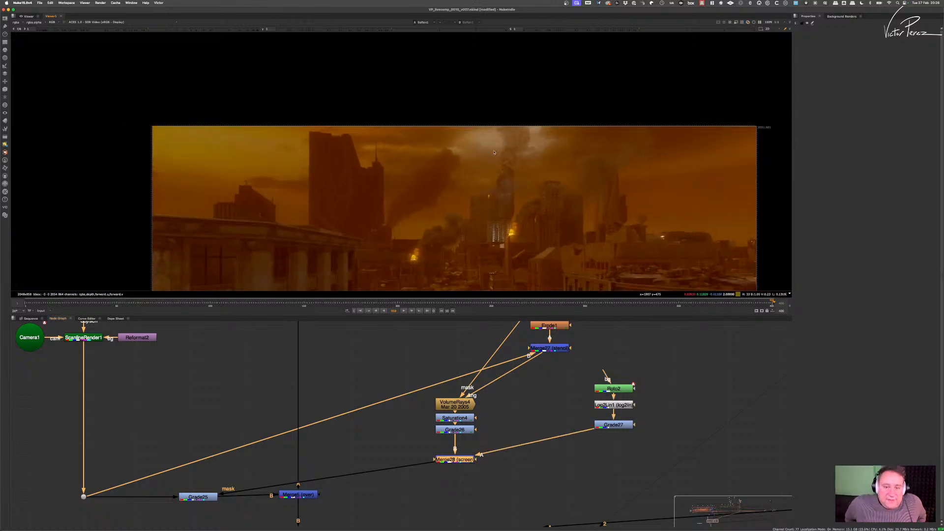
pyautogui.scroll(1, 492, 138)
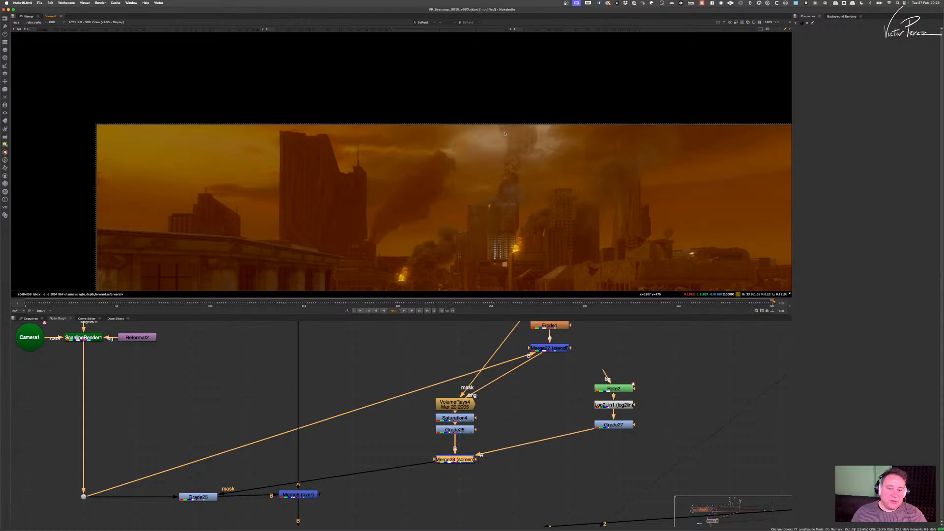
# - Examine the smoke plume, the surrounding sky and the foreground buildings in the full composite
pyautogui.scroll(1, 508, 134)
pyautogui.scroll(-4, 484, 152)
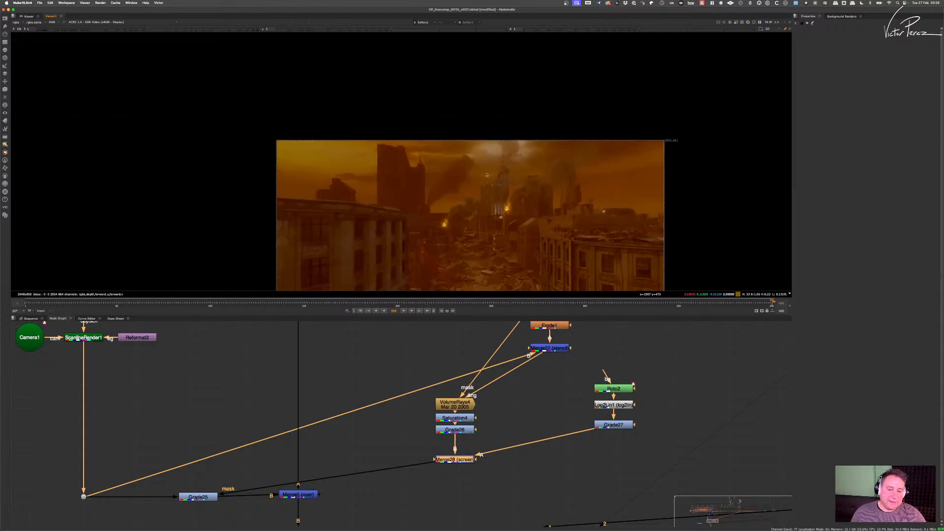
pyautogui.moveTo(439, 288); pyautogui.dragTo(447, 216, button='middle')
pyautogui.scroll(3, 455, 215)
pyautogui.scroll(1, 476, 211)
pyautogui.scroll(-2, 480, 216)
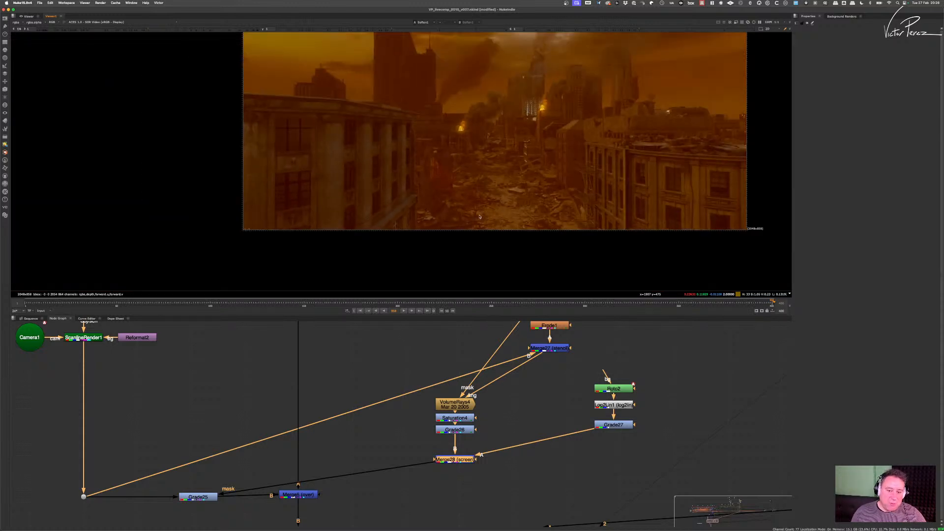
pyautogui.moveTo(424, 174); pyautogui.dragTo(431, 229, button='middle')
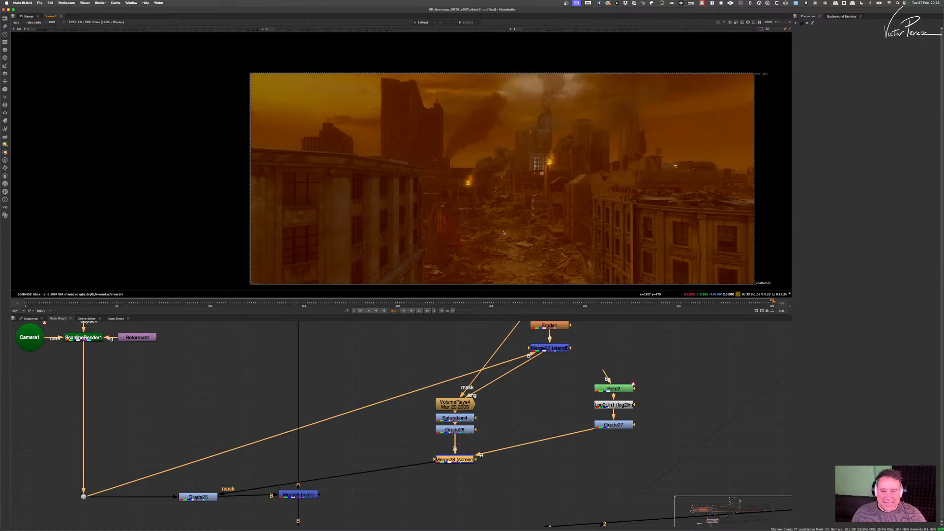
pyautogui.scroll(2, 524, 133)
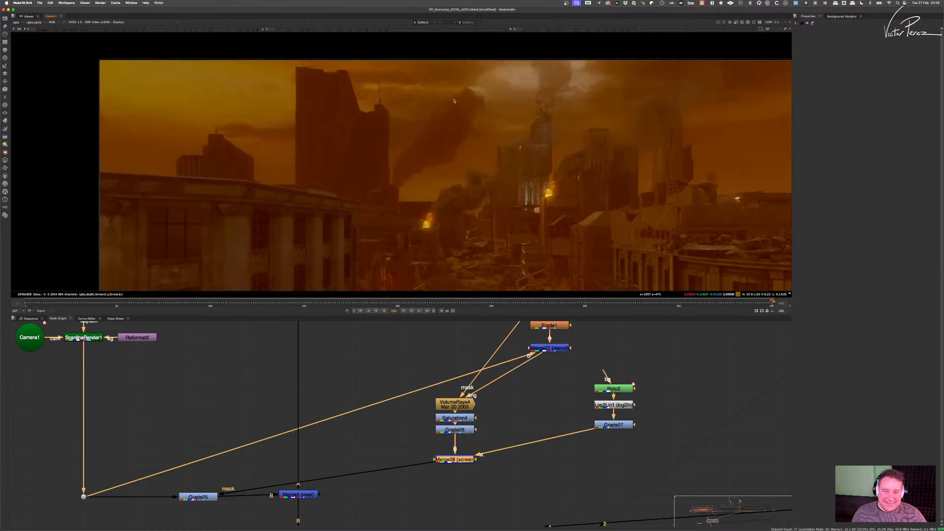
pyautogui.scroll(-2, 510, 176)
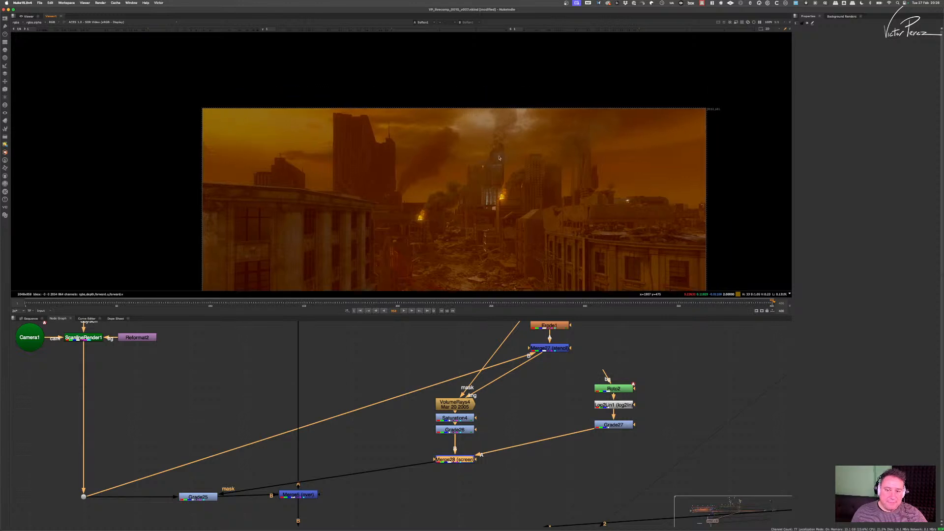
# - Insert a Grade after the screen merge of the rays and roto glow, with white clamp enabled, to clamp the mask
pyautogui.moveTo(574, 420); pyautogui.dragTo(562, 419, button='middle')
pyautogui.moveTo(447, 463); pyautogui.dragTo(446, 469)
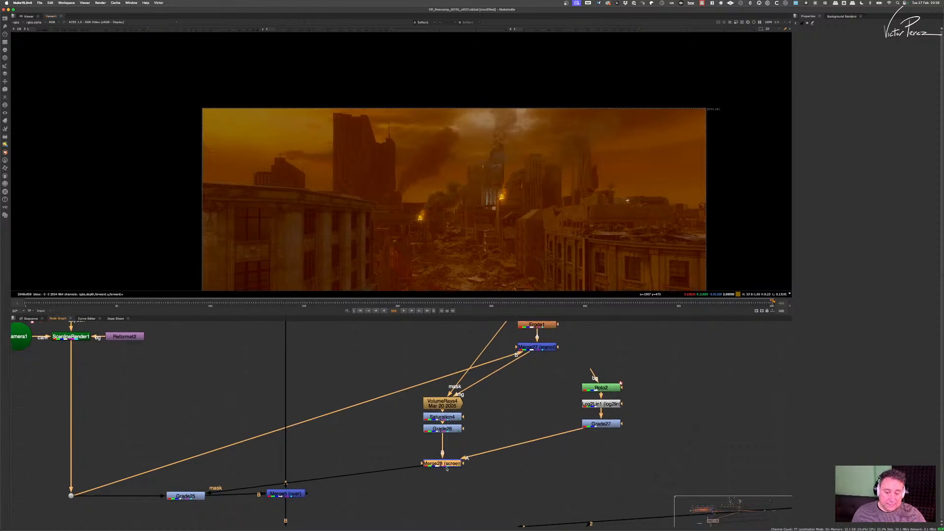
pyautogui.moveTo(601, 426); pyautogui.dragTo(602, 423)
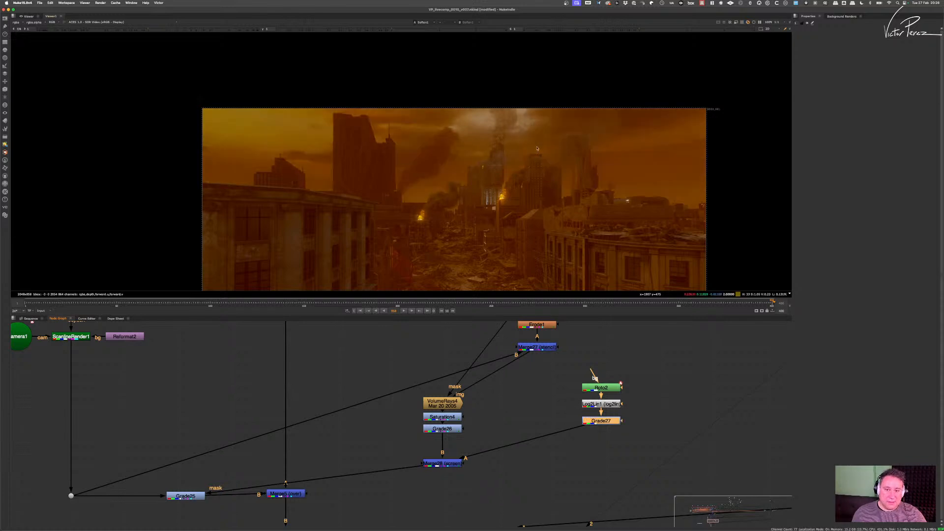
pyautogui.doubleClick(609, 421)
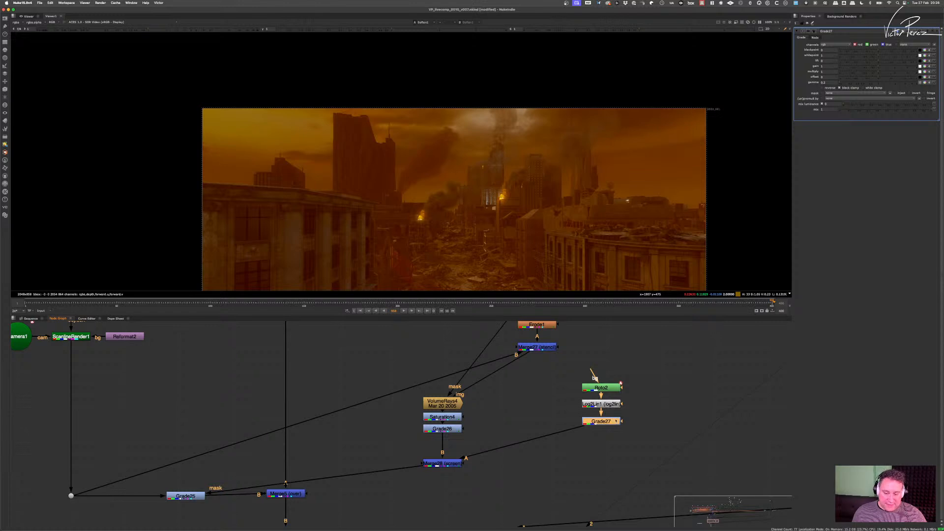
pyautogui.click(456, 466)
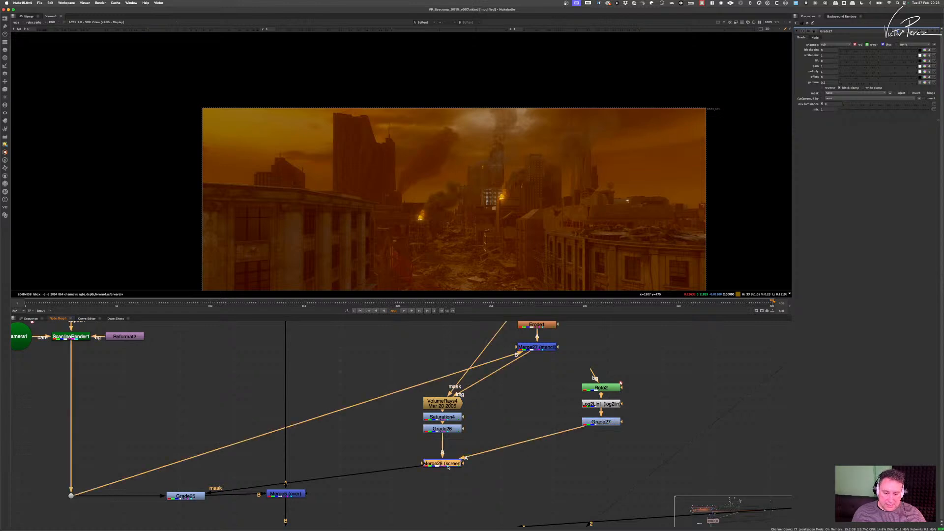
pyautogui.press('g')
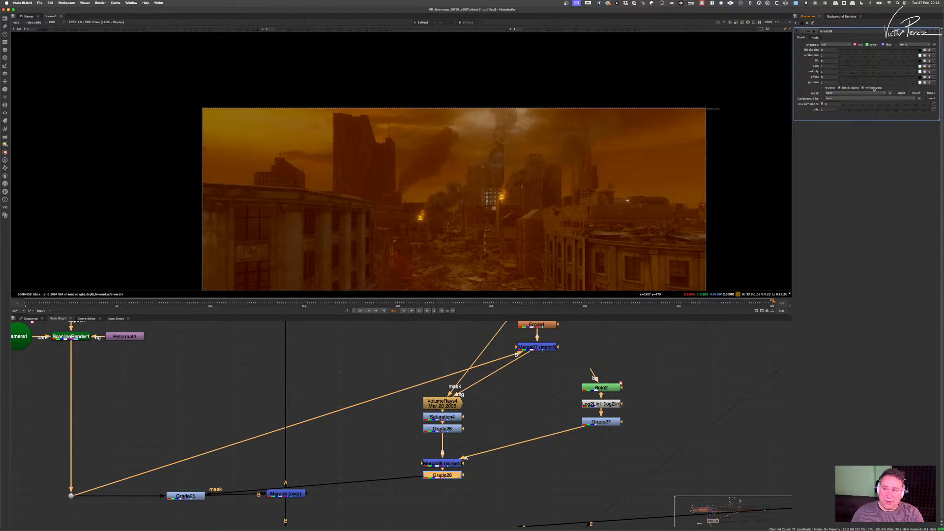
# - Lower the multiply of Grade25 to darken the sky outside the glow mask
pyautogui.click(829, 71)
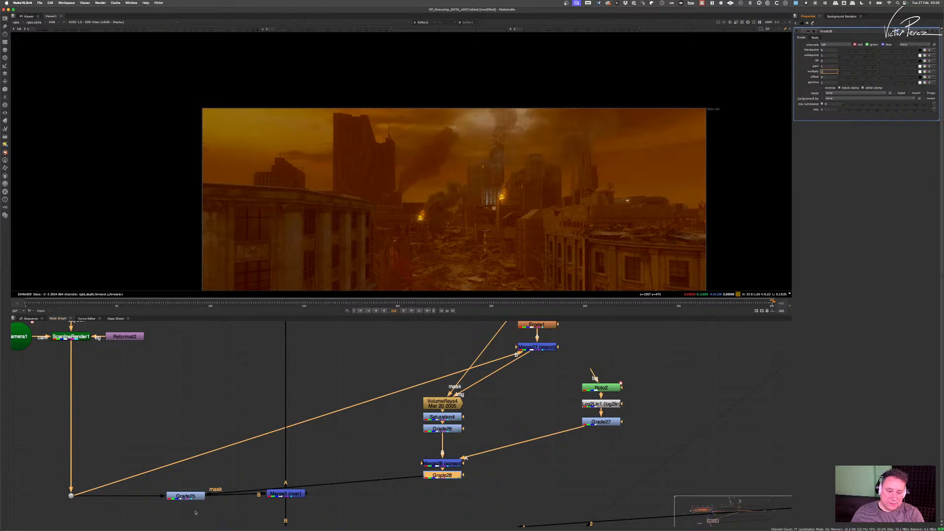
pyautogui.doubleClick(186, 496)
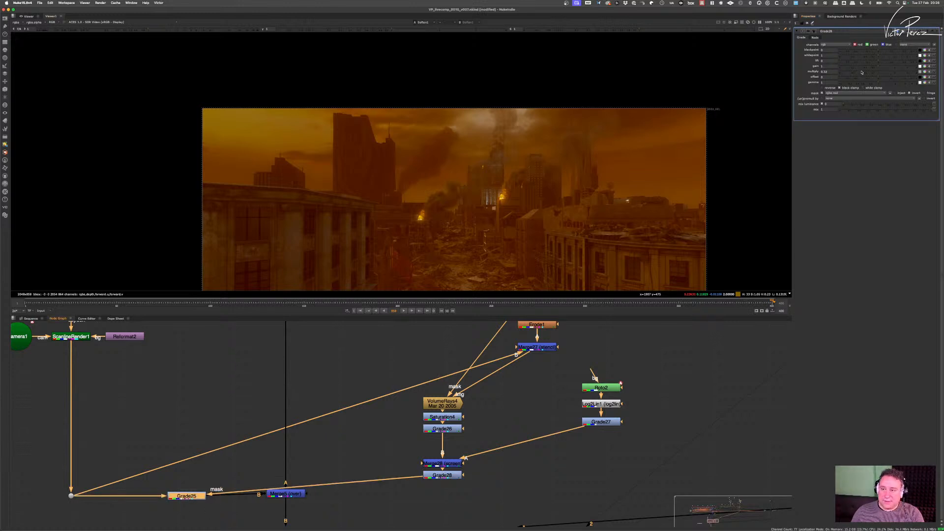
pyautogui.moveTo(861, 73)
pyautogui.mouseDown()
pyautogui.moveTo(828, 72)
pyautogui.moveTo(853, 74)
pyautogui.mouseUp()
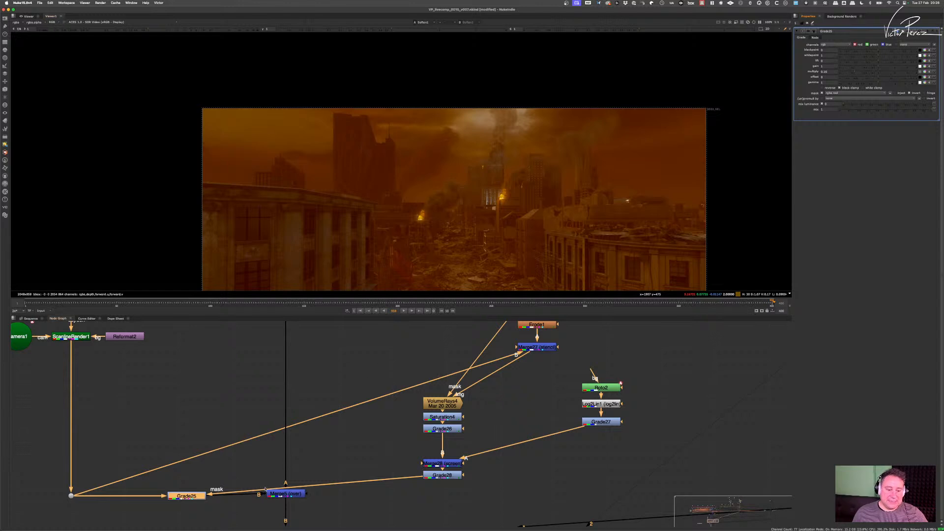
# - Add a Grade below Grade25 and raise its multiply to brighten the whole sky, including the glow behind the plume
pyautogui.moveTo(266, 490); pyautogui.dragTo(278, 464, button='middle')
pyautogui.moveTo(290, 468); pyautogui.dragTo(289, 471)
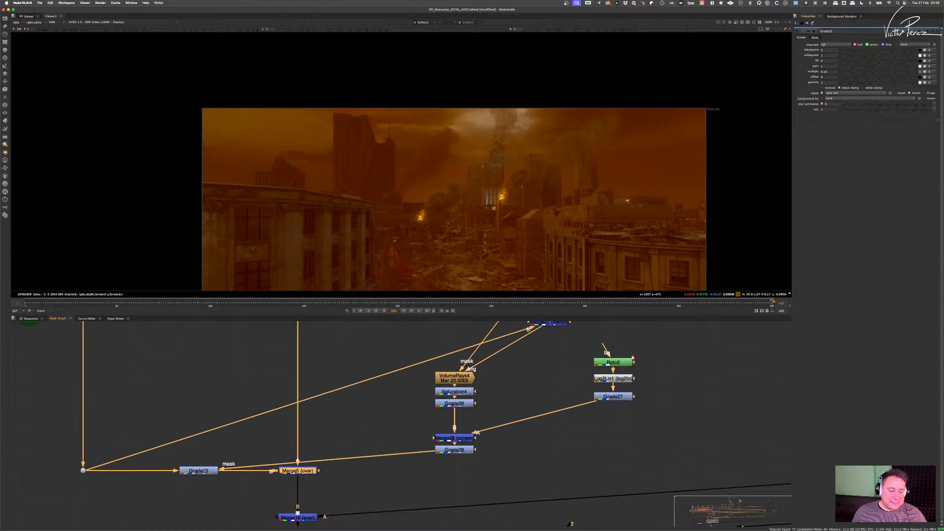
pyautogui.doubleClick(209, 472)
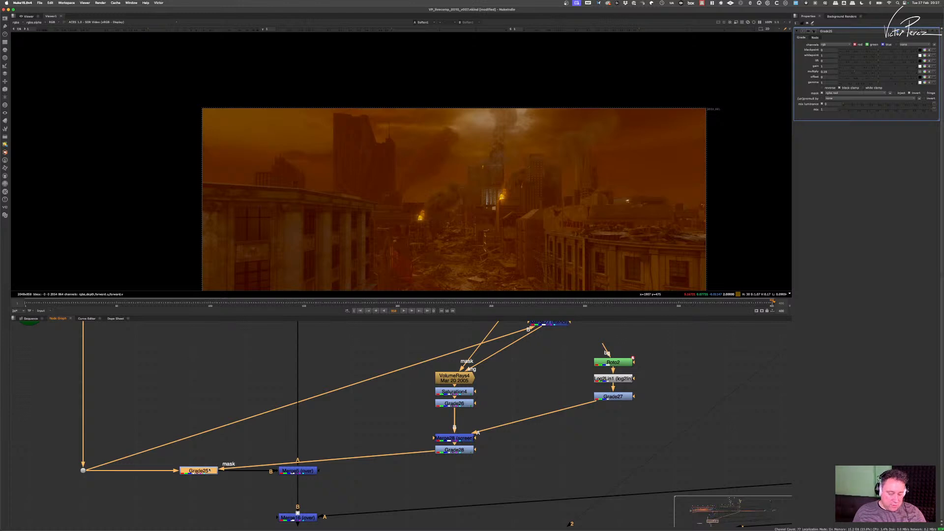
pyautogui.press('g')
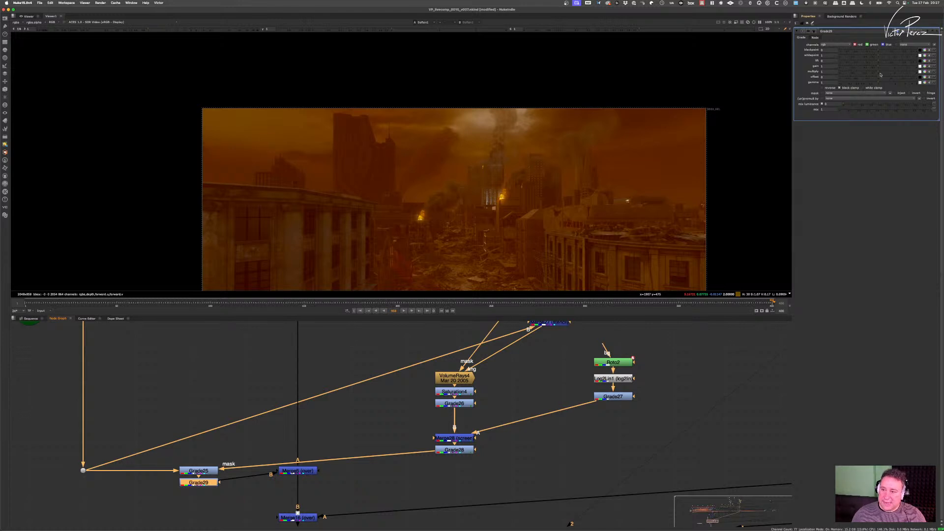
pyautogui.click(887, 72)
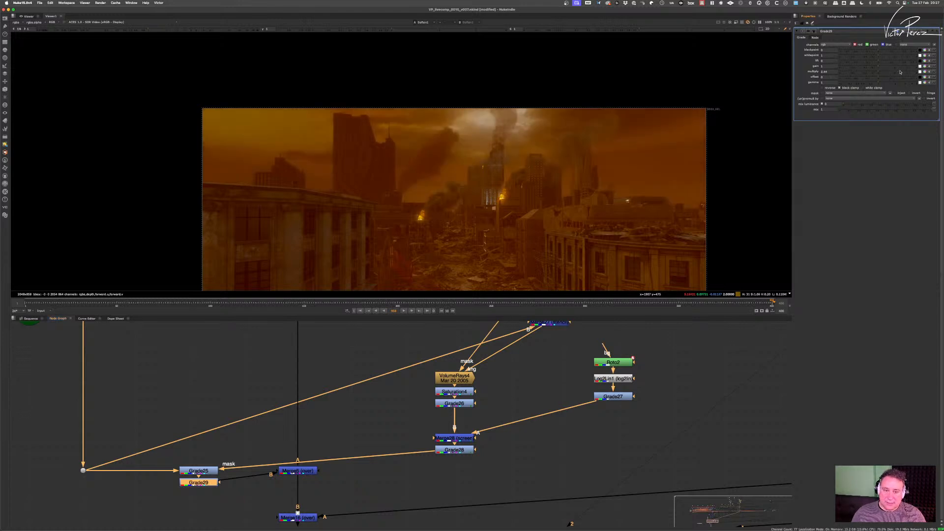
pyautogui.moveTo(895, 73); pyautogui.dragTo(900, 74)
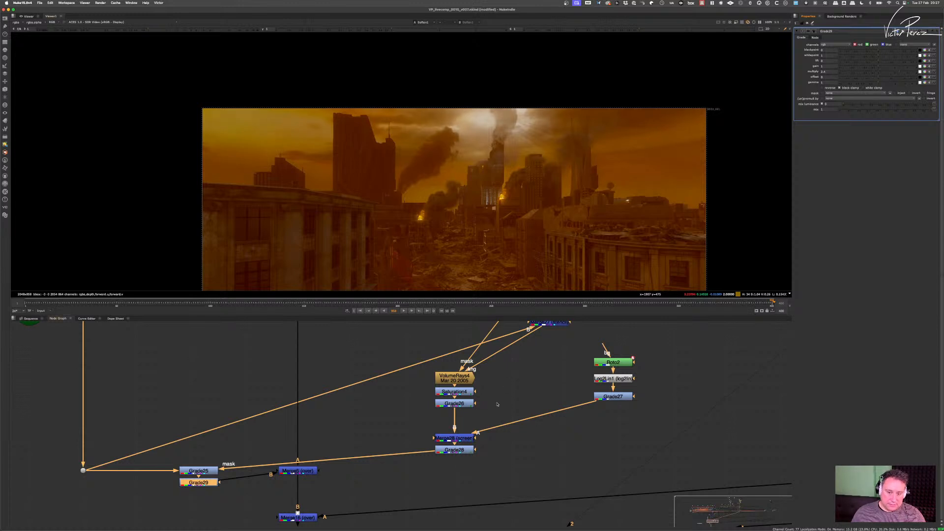
pyautogui.scroll(-2, 469, 414)
pyautogui.scroll(3, 463, 157)
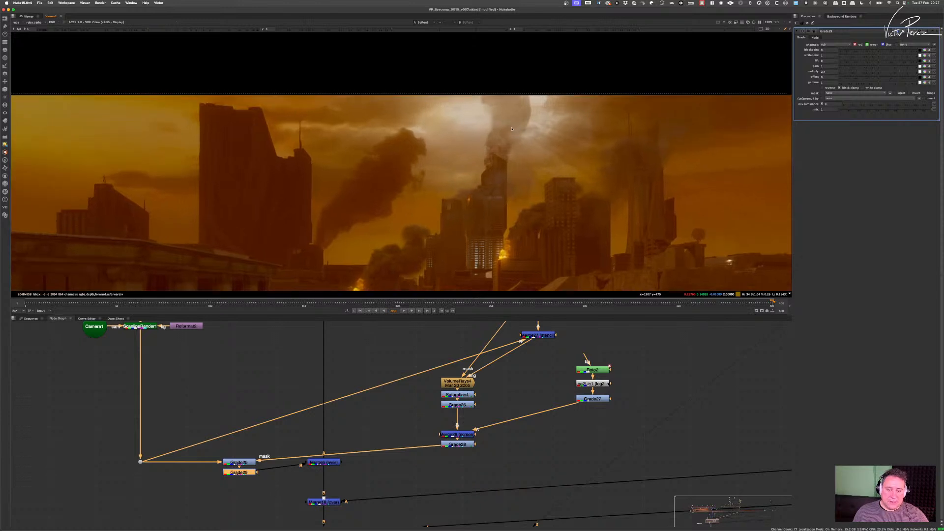
# - Try a copy of Grade25 with reverse enabled in place of Grade29, delete it and reinsert Grade29 below Grade25
pyautogui.moveTo(244, 475); pyautogui.dragTo(191, 502)
pyautogui.click(247, 464)
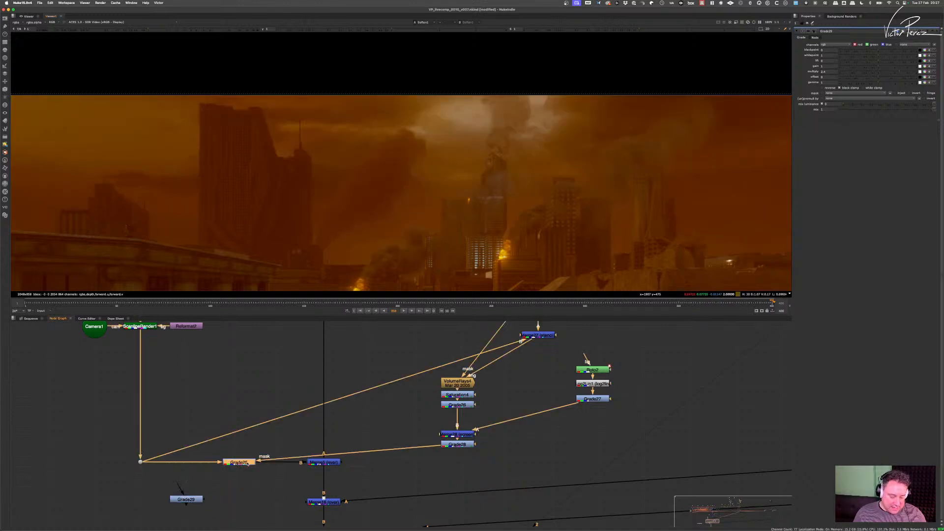
pyautogui.press('g')
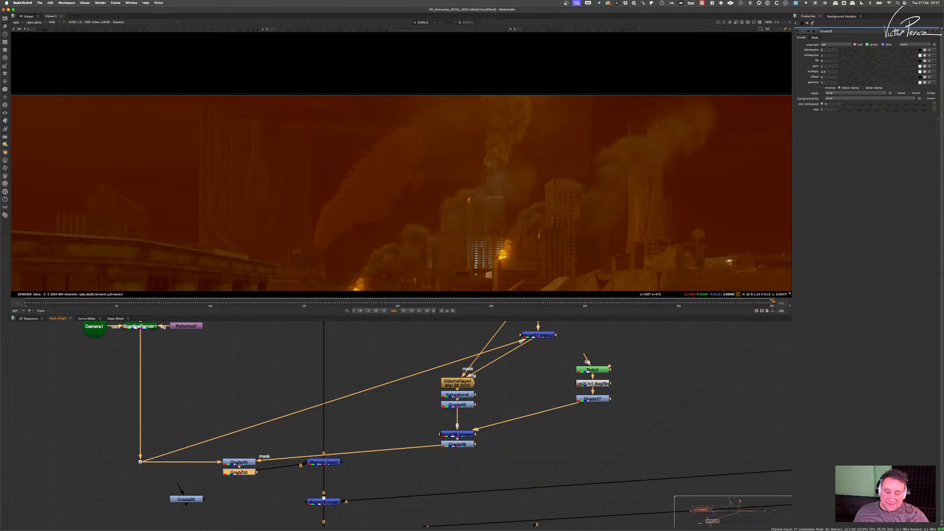
pyautogui.click(822, 88)
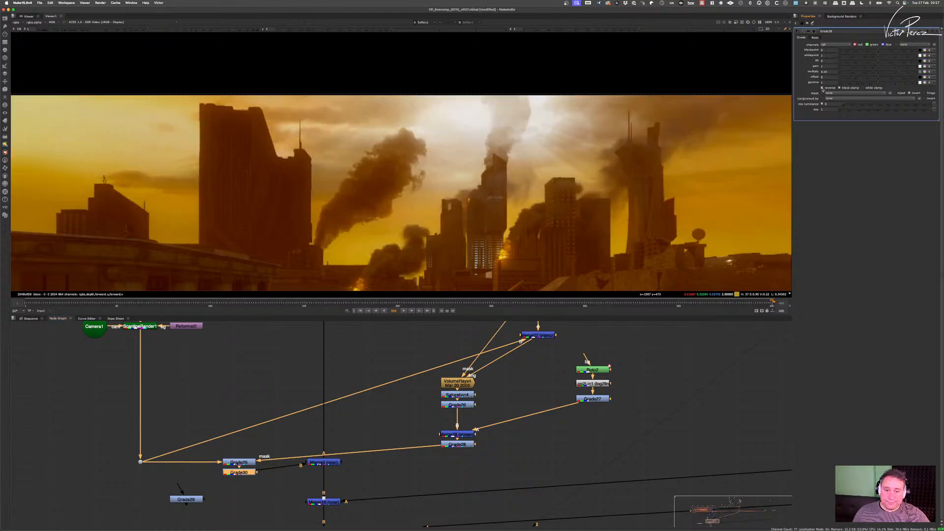
pyautogui.scroll(-5, 556, 169)
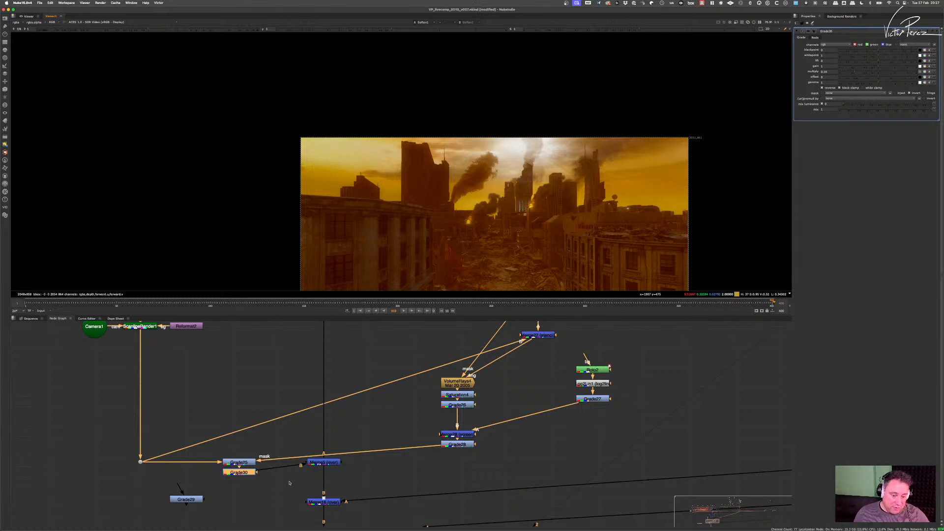
pyautogui.press('Delete')
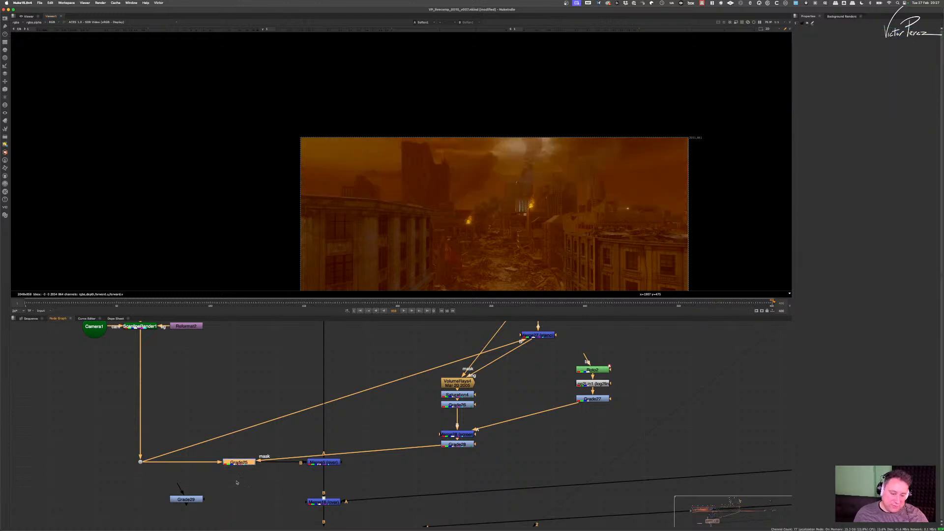
pyautogui.moveTo(185, 499); pyautogui.dragTo(249, 473)
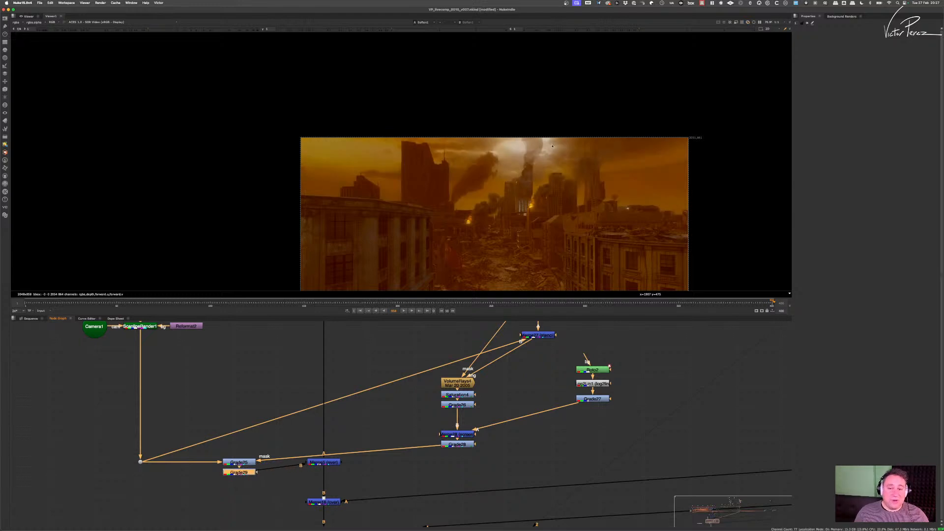
# - Examine the glow and light rays behind the smoke plume against the darker surrounding sky in the composite
pyautogui.scroll(3, 537, 160)
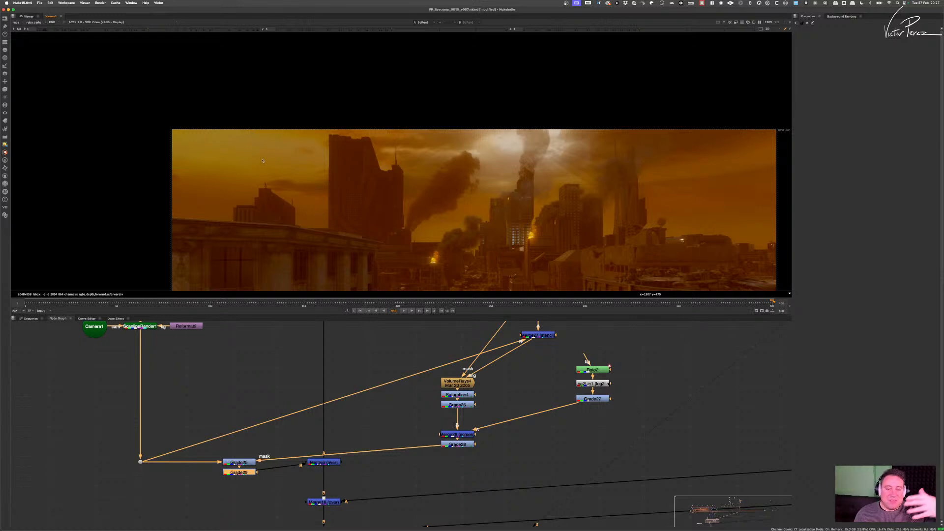
pyautogui.scroll(-3, 693, 171)
pyautogui.moveTo(622, 156); pyautogui.dragTo(543, 162, button='middle')
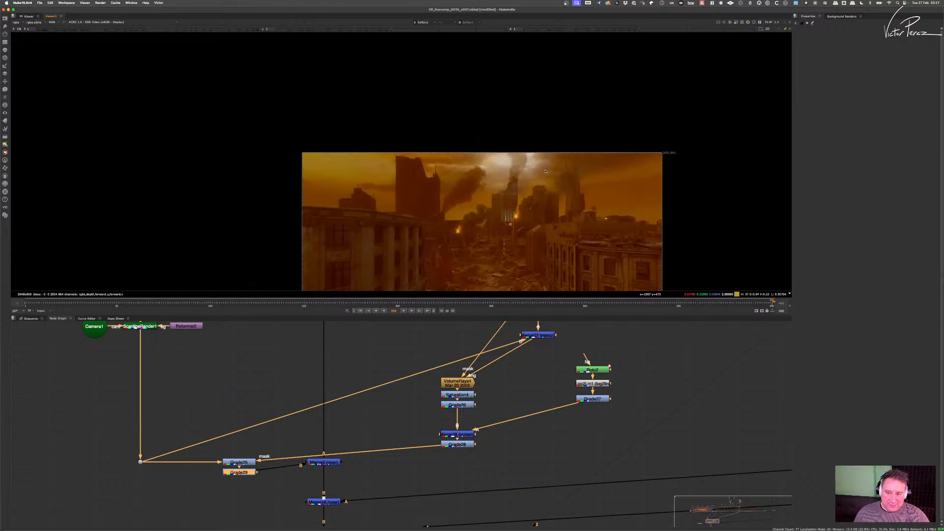
pyautogui.scroll(4, 542, 162)
pyautogui.scroll(-1, 536, 155)
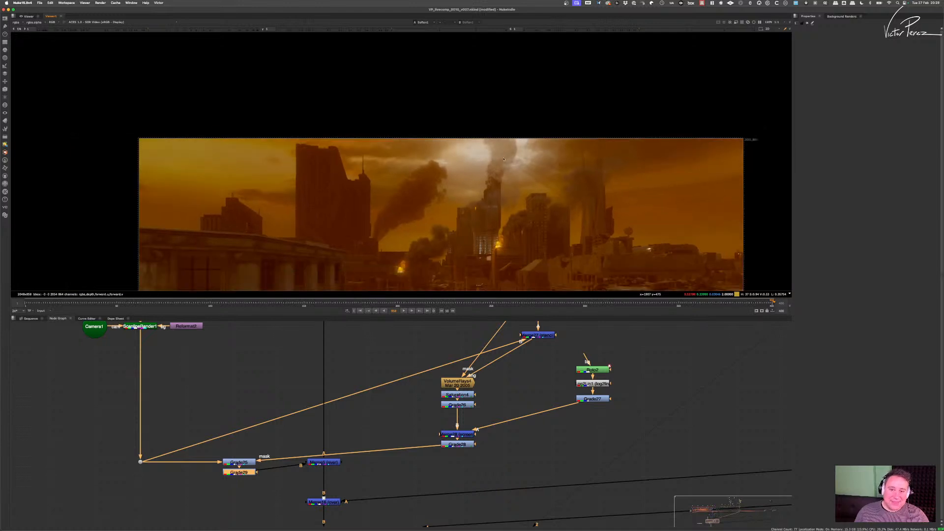
pyautogui.scroll(-4, 517, 161)
pyautogui.moveTo(517, 160); pyautogui.dragTo(480, 131, button='middle')
pyautogui.scroll(3, 487, 141)
pyautogui.scroll(-3, 487, 422)
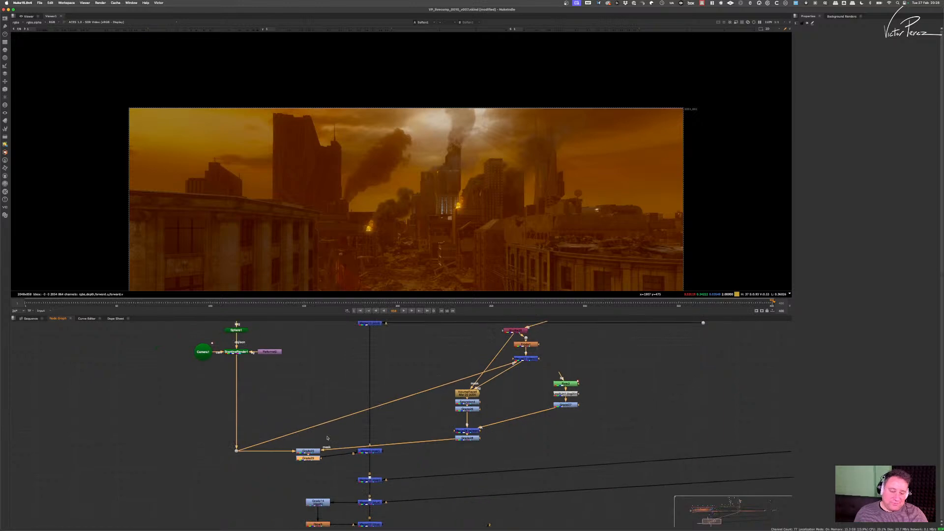
# - Review the sky branch within the full node tree and inspect the smoke plume's integration with the sky up close
pyautogui.scroll(6, 329, 438)
pyautogui.moveTo(329, 438); pyautogui.dragTo(376, 437, button='middle')
pyautogui.scroll(-8, 448, 419)
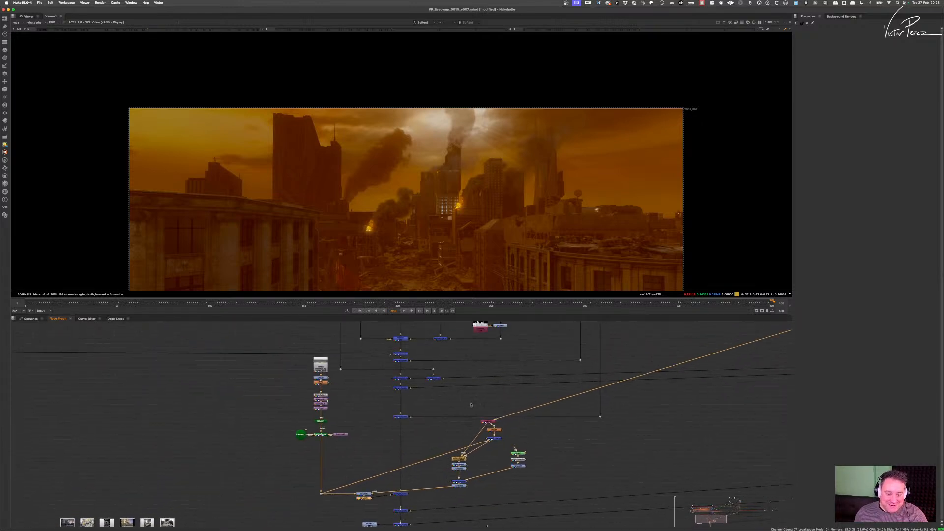
pyautogui.scroll(3, 471, 405)
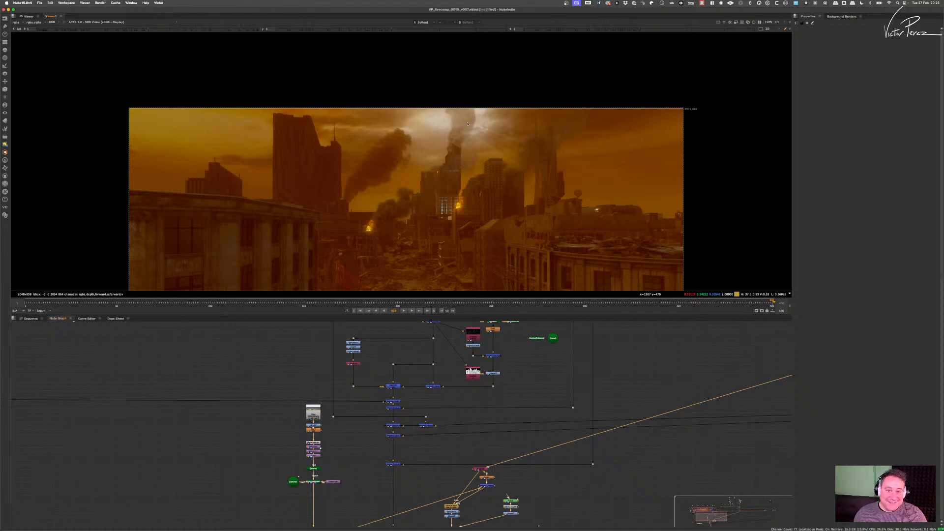
pyautogui.scroll(5, 468, 123)
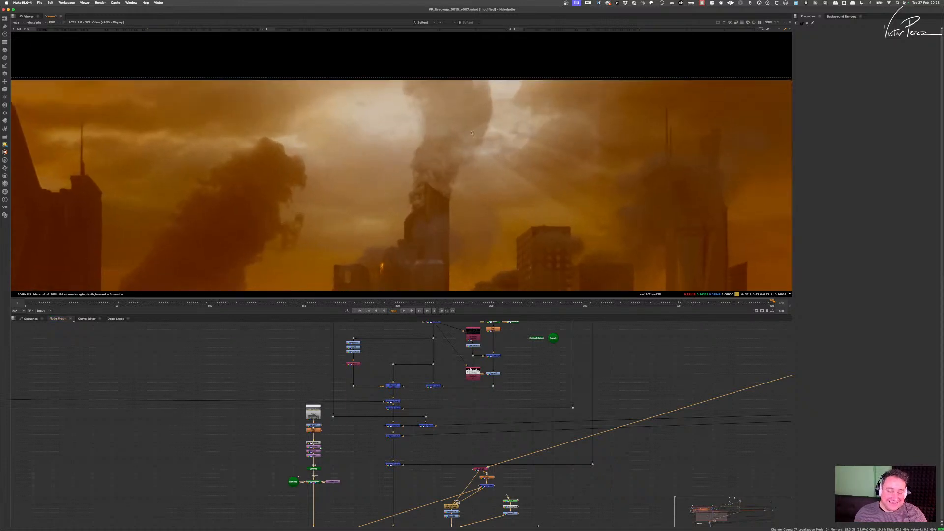
pyautogui.scroll(-5, 430, 410)
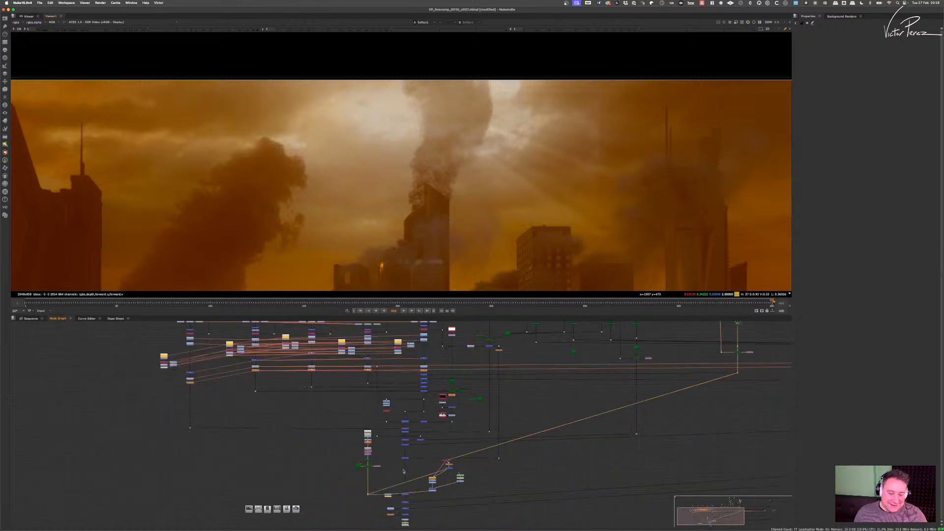
pyautogui.scroll(-3, 573, 133)
pyautogui.moveTo(573, 132); pyautogui.dragTo(542, 150, button='middle')
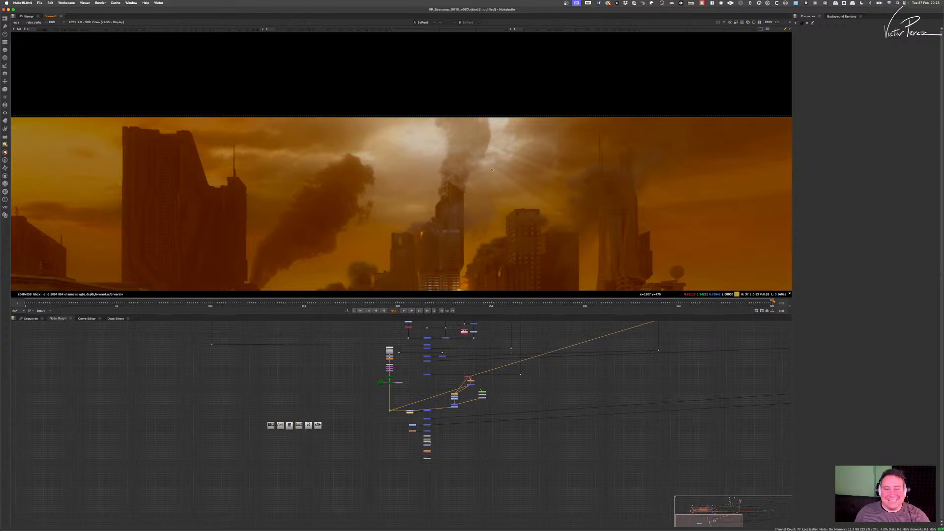
pyautogui.moveTo(561, 154); pyautogui.dragTo(543, 159, button='middle')
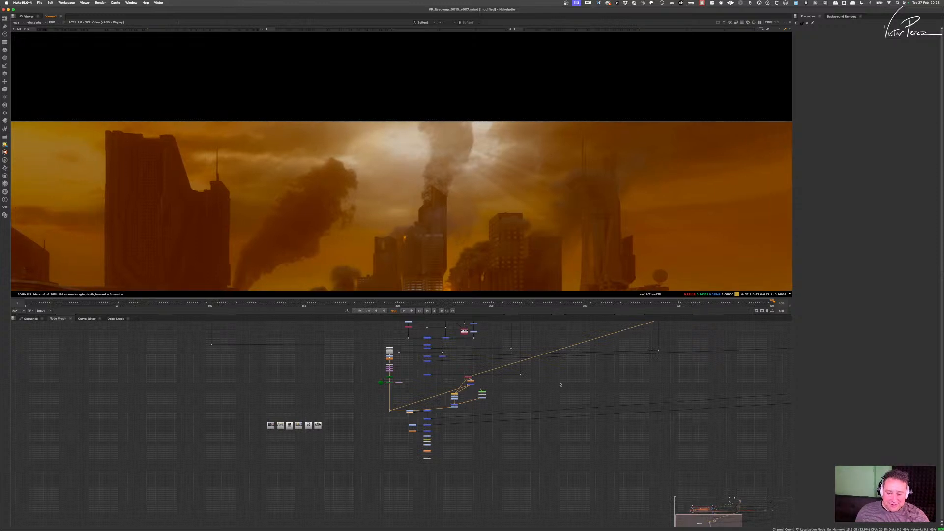
# - Examine the output of the smoke plume branch around its Roto1-masked merge, including the alpha channel
pyautogui.scroll(-5, 561, 385)
pyautogui.moveTo(560, 385); pyautogui.dragTo(498, 422, button='middle')
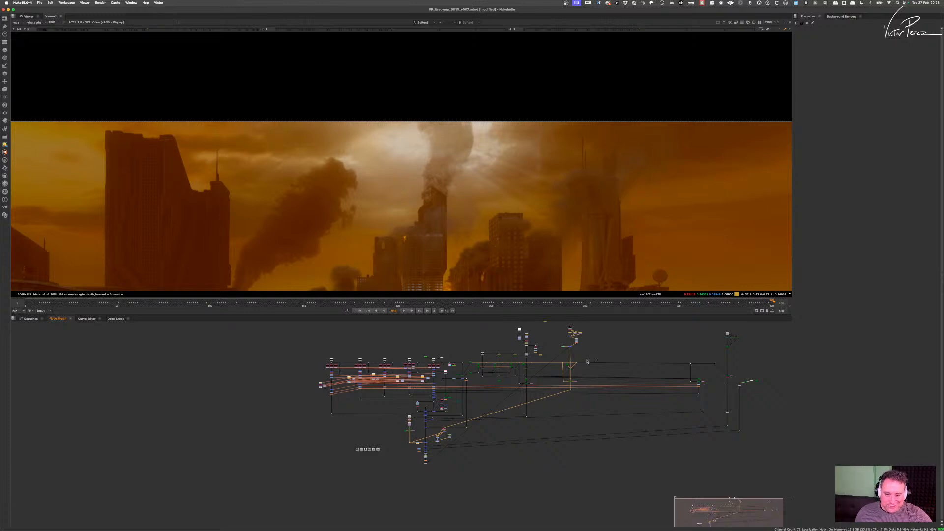
pyautogui.scroll(10, 587, 362)
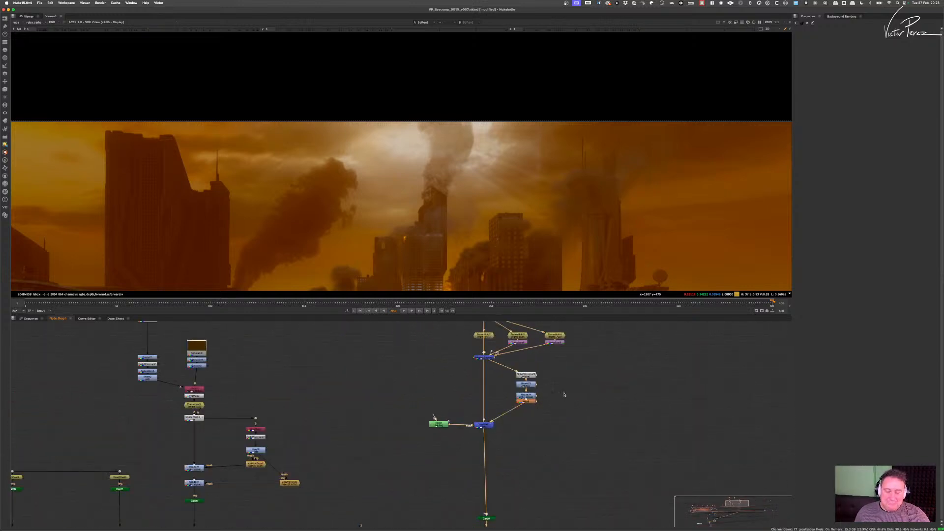
pyautogui.scroll(3, 546, 395)
pyautogui.click(528, 406)
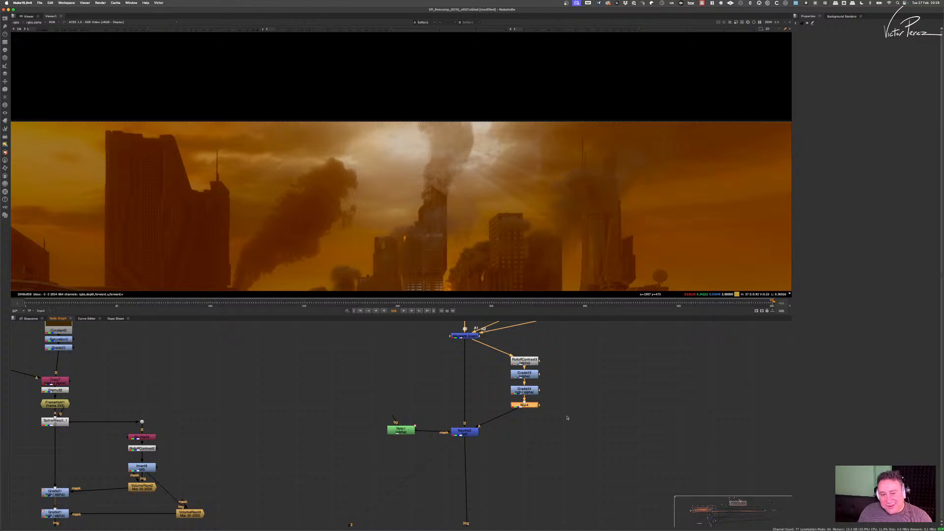
pyautogui.scroll(-3, 570, 434)
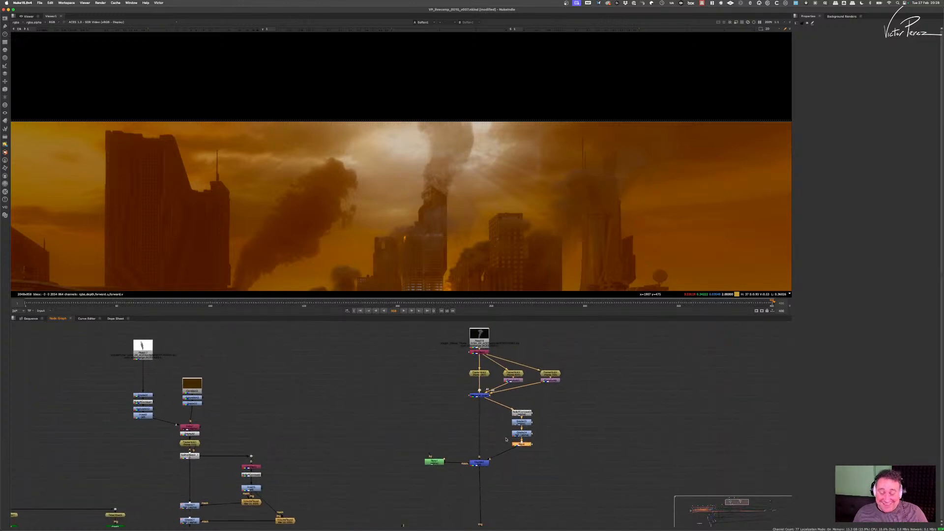
pyautogui.scroll(3, 502, 449)
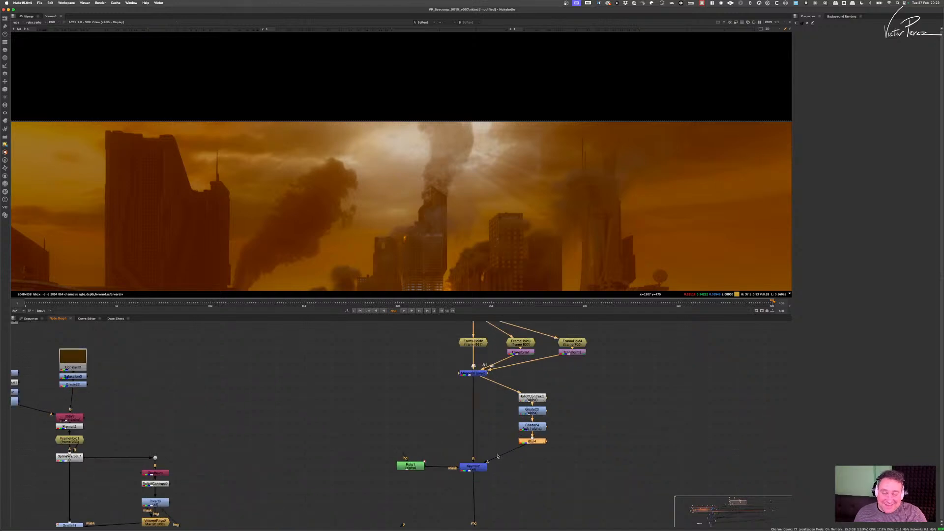
pyautogui.press('1')
pyautogui.scroll(-4, 571, 176)
pyautogui.moveTo(565, 203); pyautogui.dragTo(561, 143, button='middle')
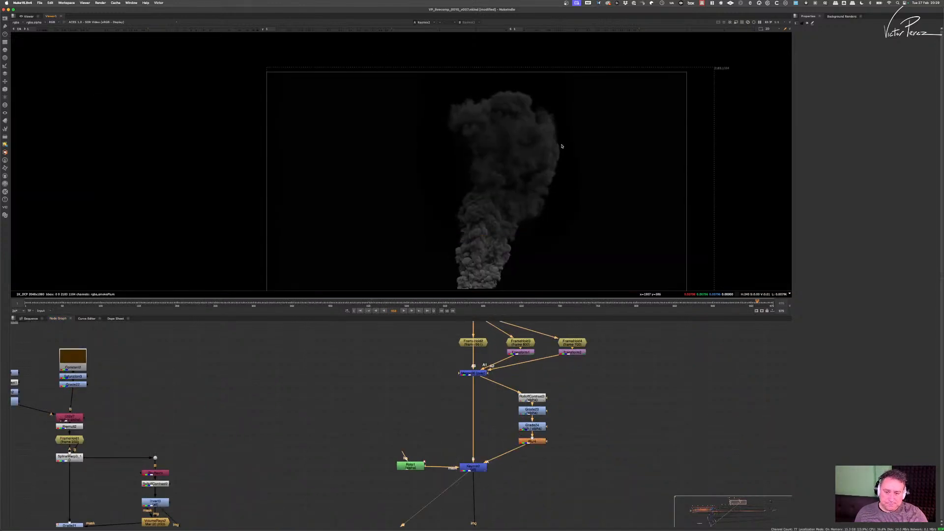
pyautogui.press('a')
pyautogui.press('a')
pyautogui.scroll(-2, 480, 452)
pyautogui.scroll(5, 484, 418)
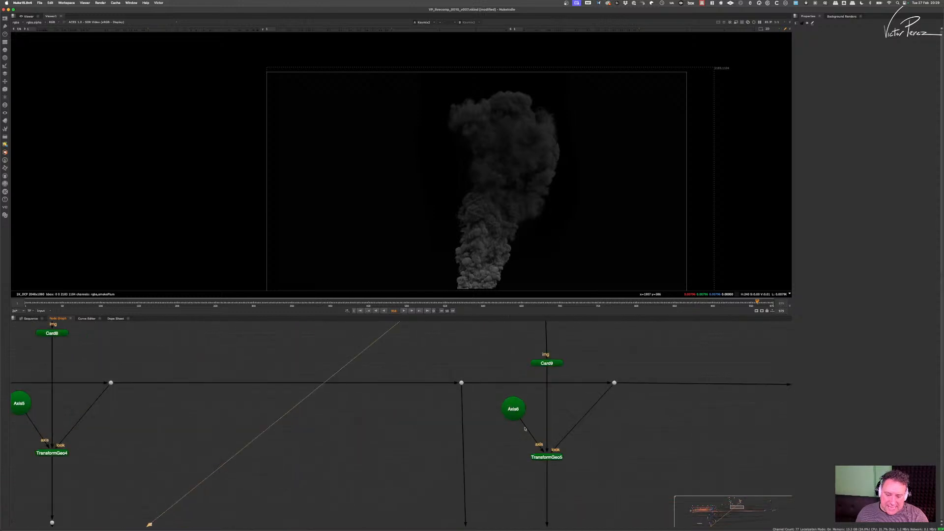
# - Inspect the main composite branch at Merge25 (under), just below Blur1, in both colour and alpha
pyautogui.scroll(-5, 484, 419)
pyautogui.moveTo(477, 448); pyautogui.dragTo(505, 367, button='middle')
pyautogui.moveTo(480, 438); pyautogui.dragTo(478, 394, button='middle')
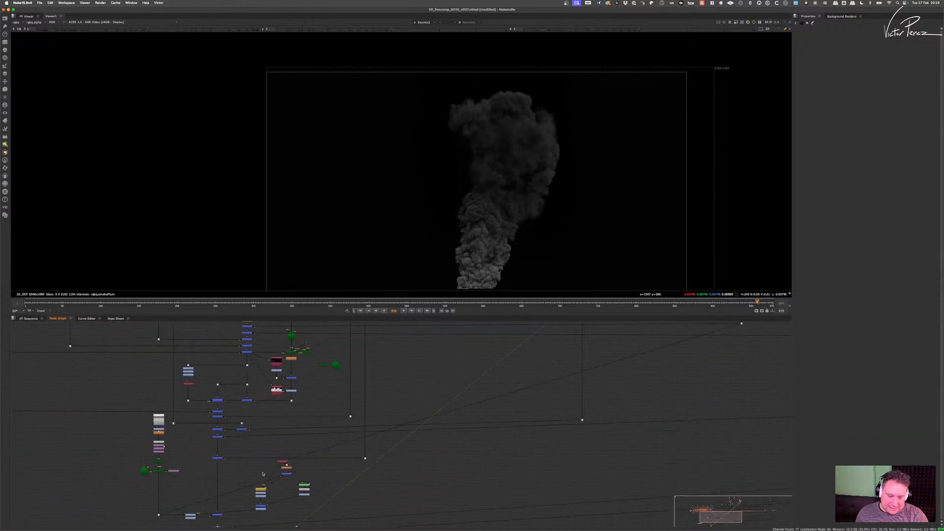
pyautogui.scroll(6, 263, 473)
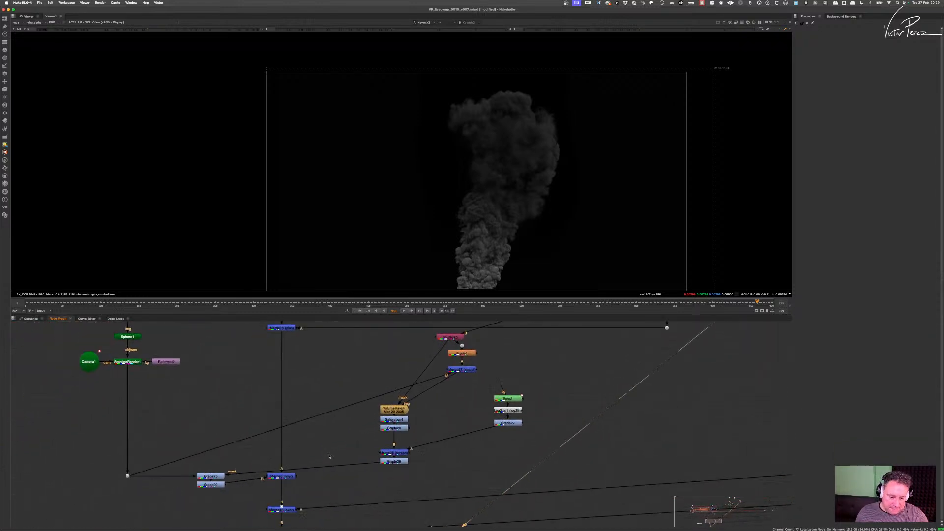
pyautogui.scroll(-10, 329, 456)
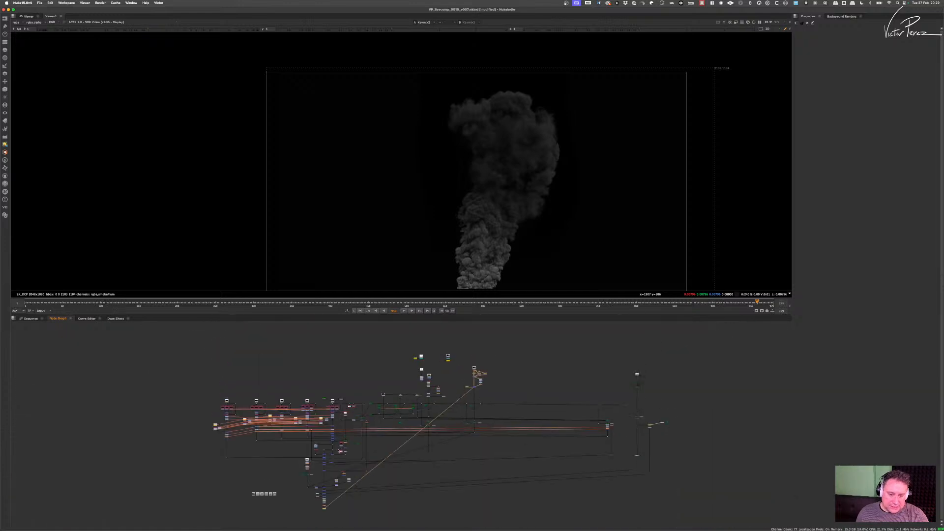
pyautogui.scroll(8, 339, 451)
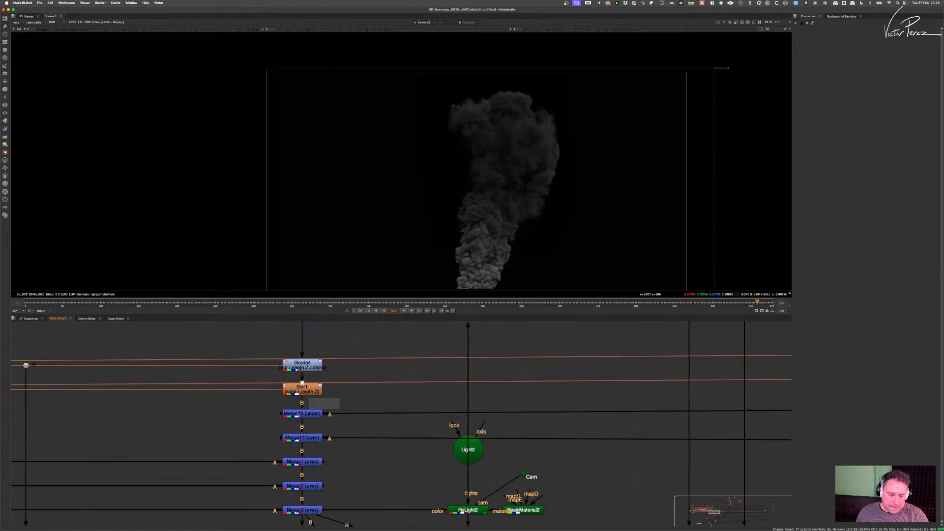
pyautogui.click(300, 413)
pyautogui.press('1')
pyautogui.press('a')
pyautogui.press('a')
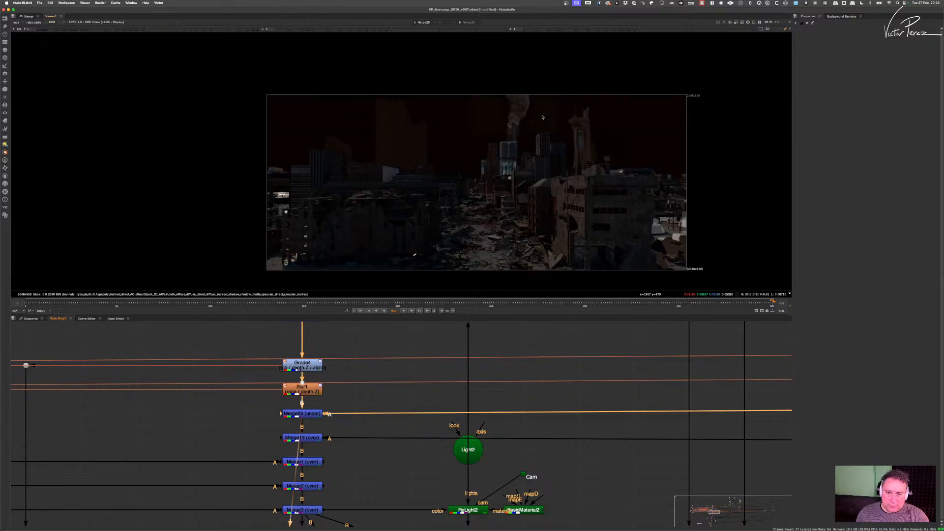
# - View the composite at Merge2 and check the dark sky area around the smoke plumes up close
pyautogui.scroll(-6, 343, 476)
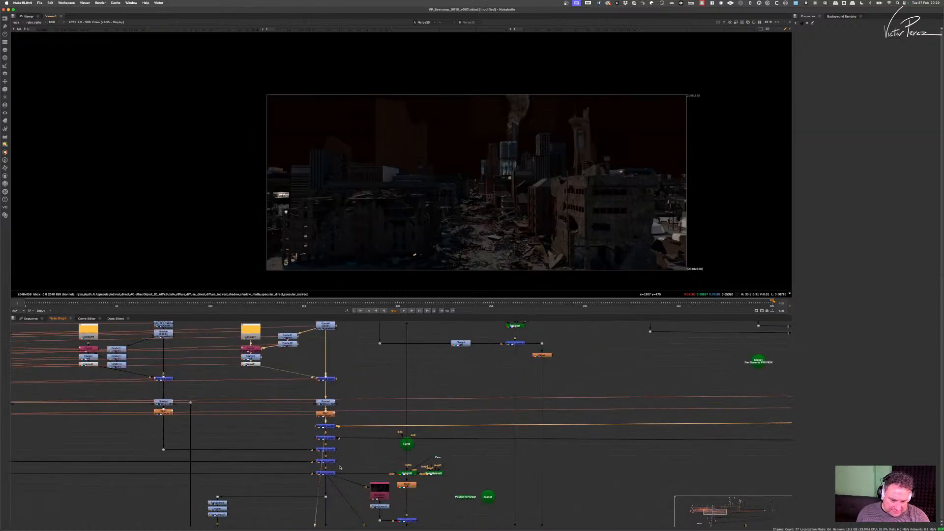
pyautogui.click(325, 461)
pyautogui.press('1')
pyautogui.scroll(2, 565, 104)
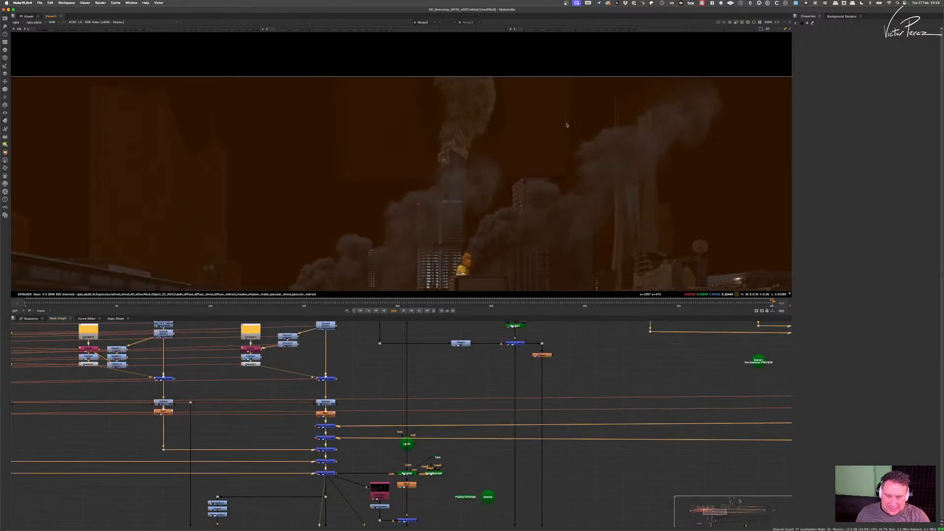
# - Toggle the masked merge and Read16 in the smoke plume branch to compare their effect on the composite
pyautogui.scroll(-6, 583, 407)
pyautogui.moveTo(583, 406); pyautogui.dragTo(496, 458, button='middle')
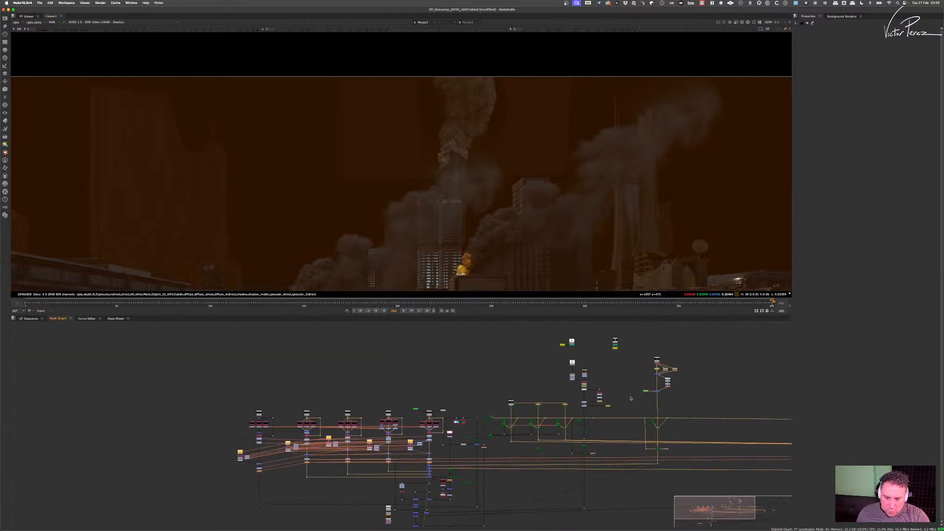
pyautogui.moveTo(662, 384); pyautogui.dragTo(544, 403, button='middle')
pyautogui.scroll(6, 544, 404)
pyautogui.click(515, 419)
pyautogui.press('d')
pyautogui.press('d')
pyautogui.press('d')
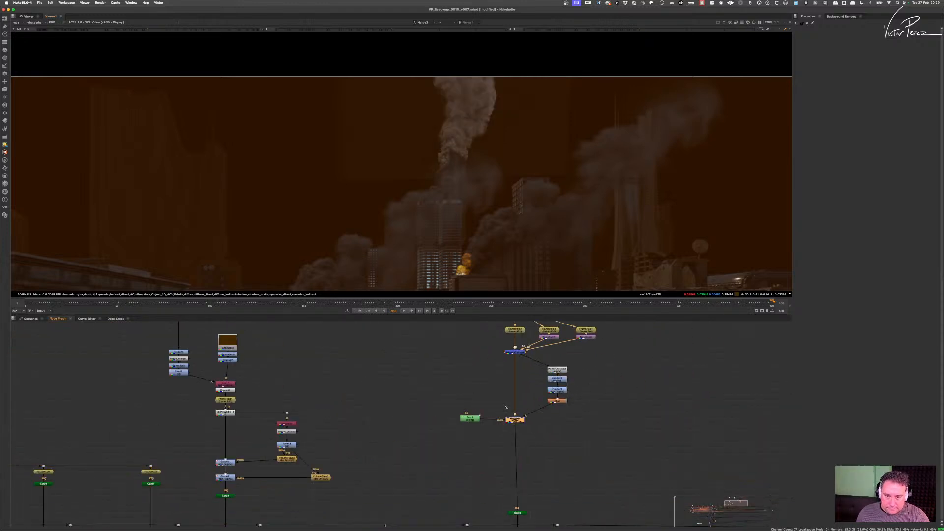
pyautogui.moveTo(519, 400); pyautogui.dragTo(504, 519, button='middle')
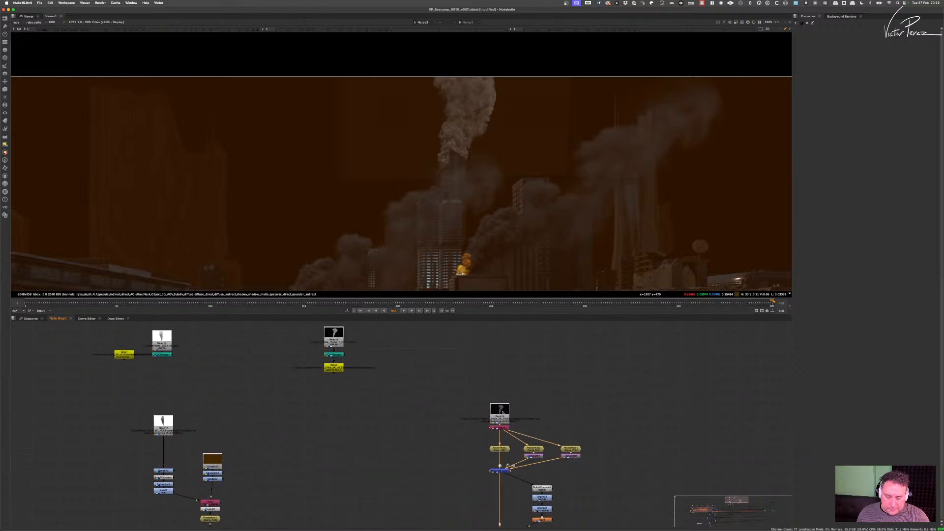
pyautogui.click(506, 393)
pyautogui.press('d')
pyautogui.press('d')
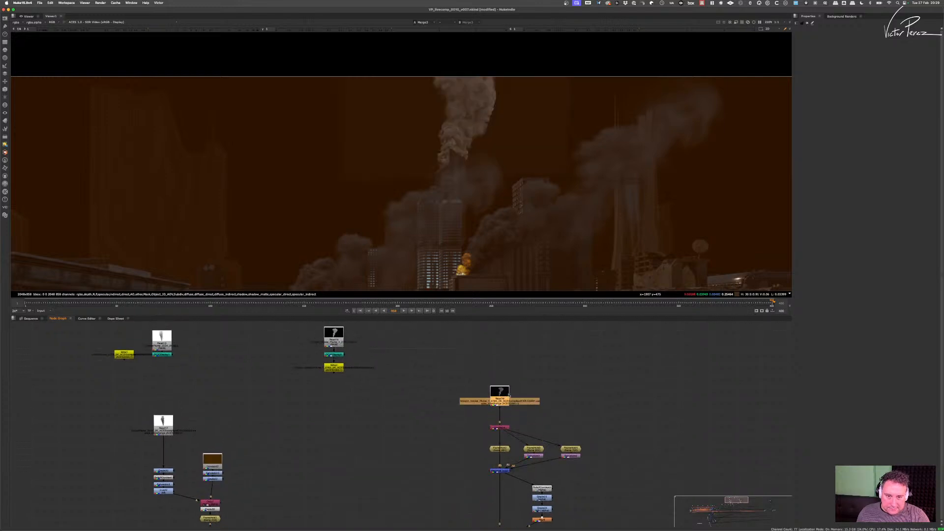
# - View the raw smoke plume from Read16 and sample the black background beside it to check its pixel values
pyautogui.press('1')
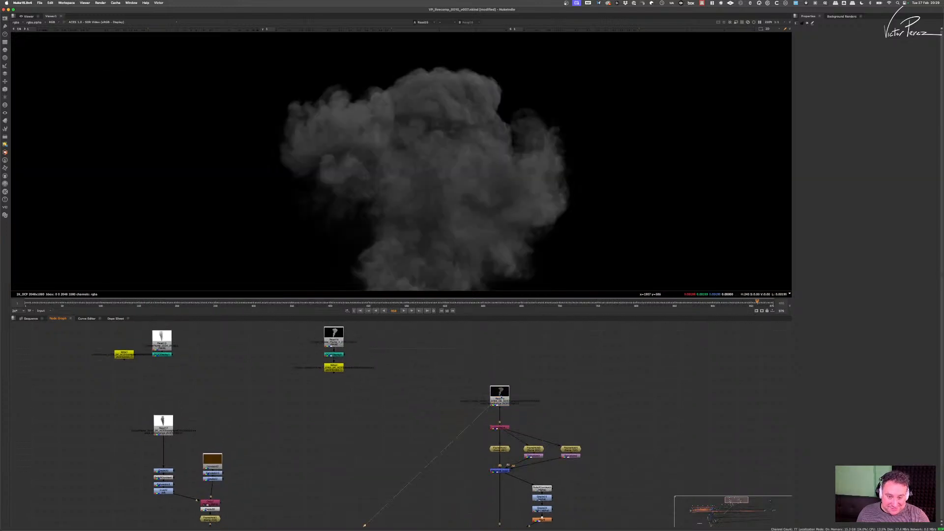
pyautogui.keyDown('ctrl'); pyautogui.keyDown('shift'); pyautogui.moveTo(638, 173); pyautogui.dragTo(680, 221); pyautogui.keyUp('shift'); pyautogui.keyUp('ctrl')
pyautogui.scroll(-4, 652, 160)
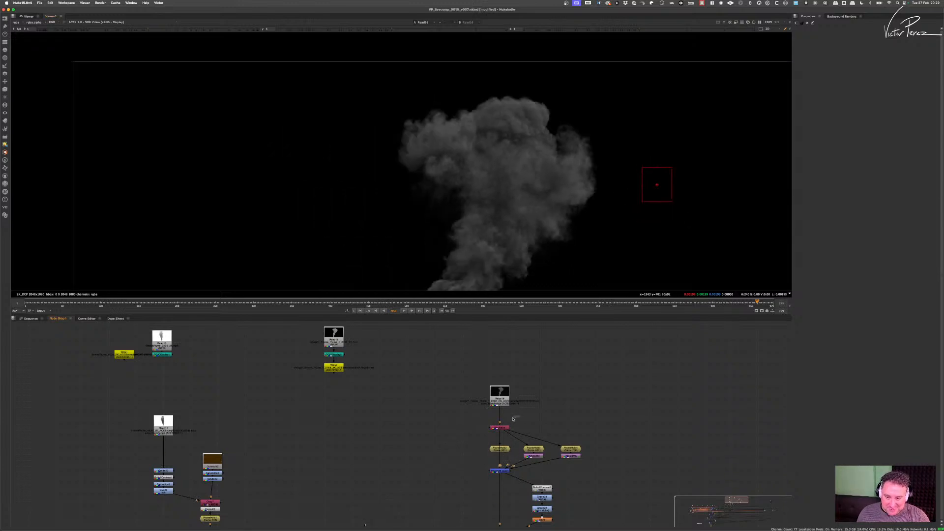
pyautogui.scroll(-5, 507, 59)
pyautogui.moveTo(601, 153); pyautogui.dragTo(602, 131, button='middle')
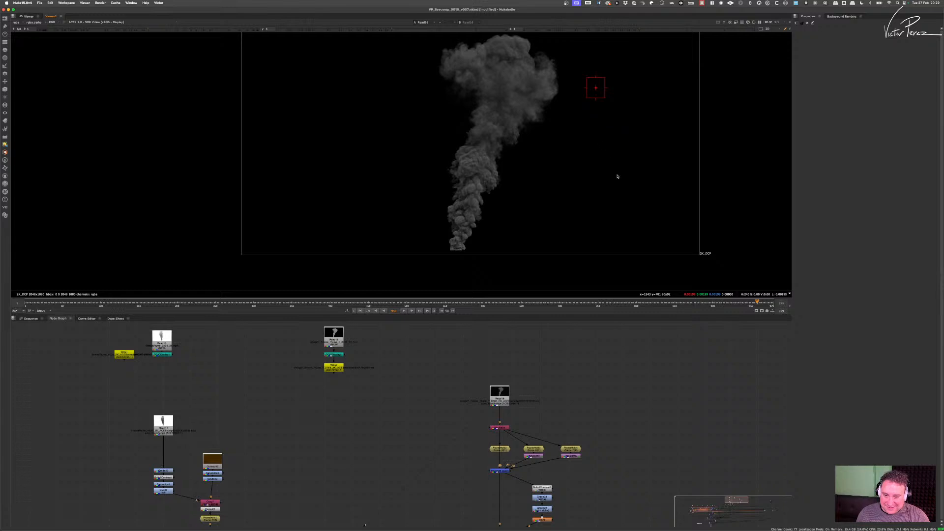
pyautogui.keyDown('ctrl'); pyautogui.keyDown('shift'); pyautogui.moveTo(607, 165); pyautogui.dragTo(637, 198); pyautogui.keyUp('shift'); pyautogui.keyUp('ctrl')
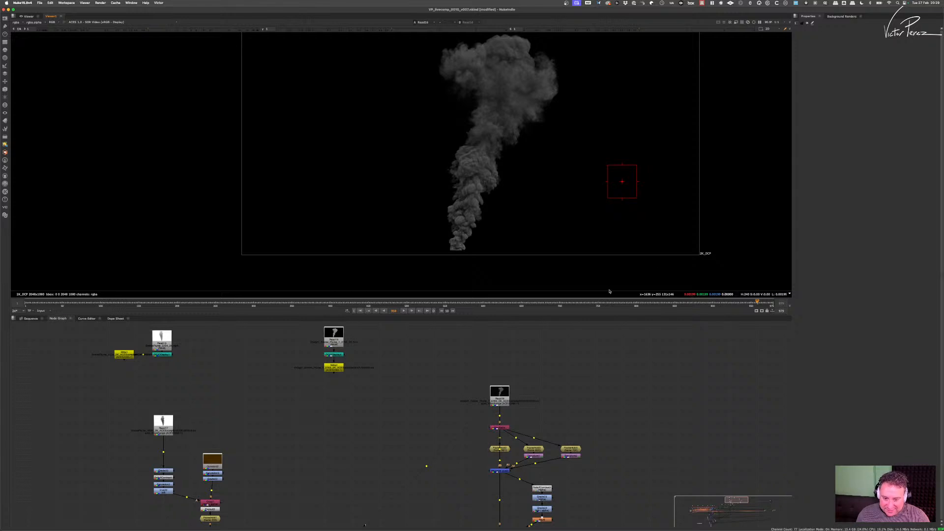
# - Make room below Read16 and insert a Grade between it and the Shuffle
pyautogui.moveTo(506, 397); pyautogui.dragTo(503, 393)
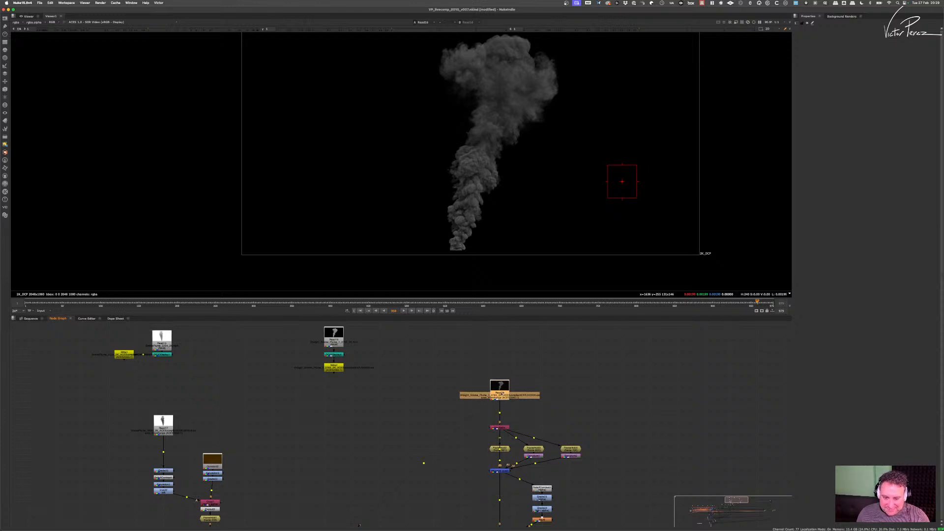
pyautogui.moveTo(499, 391); pyautogui.dragTo(498, 387)
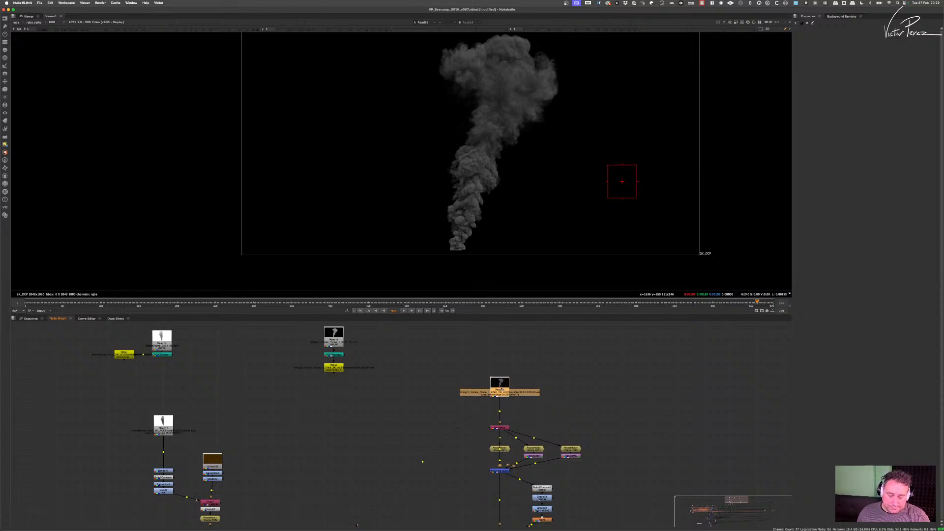
pyautogui.press('g')
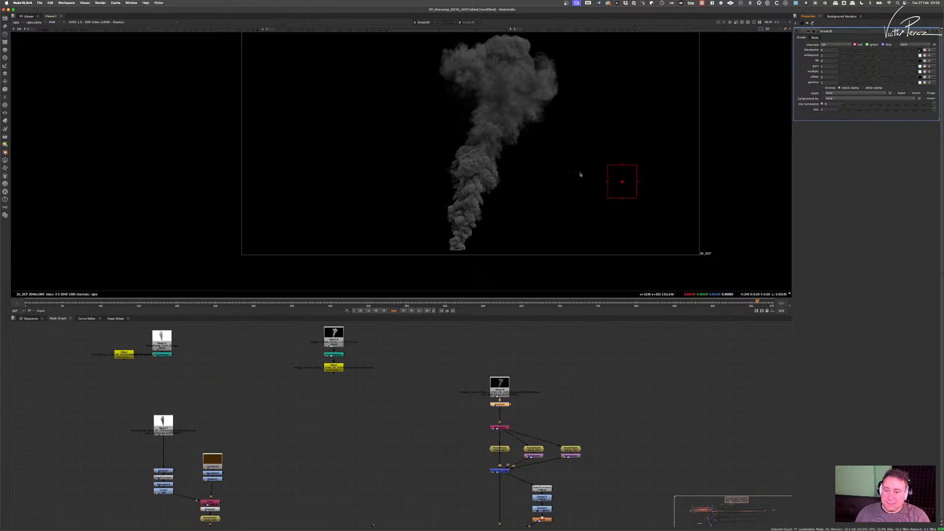
# - Set the blackpoint of the Grade below Read16 by sampling the black background area beside the smoke plume
pyautogui.keyDown('ctrl'); pyautogui.keyDown('shift'); pyautogui.moveTo(580, 158); pyautogui.dragTo(624, 211); pyautogui.keyUp('shift'); pyautogui.keyUp('ctrl')
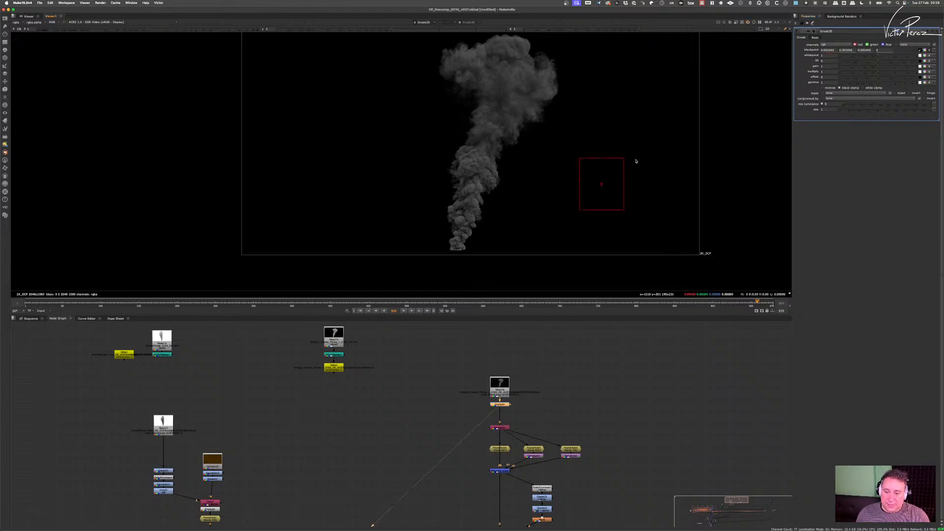
pyautogui.keyDown('ctrl'); pyautogui.keyDown('shift'); pyautogui.moveTo(640, 151); pyautogui.dragTo(576, 214); pyautogui.keyUp('shift'); pyautogui.keyUp('ctrl')
pyautogui.keyDown('ctrl'); pyautogui.keyDown('shift'); pyautogui.moveTo(642, 145); pyautogui.dragTo(570, 217); pyautogui.keyUp('shift'); pyautogui.keyUp('ctrl')
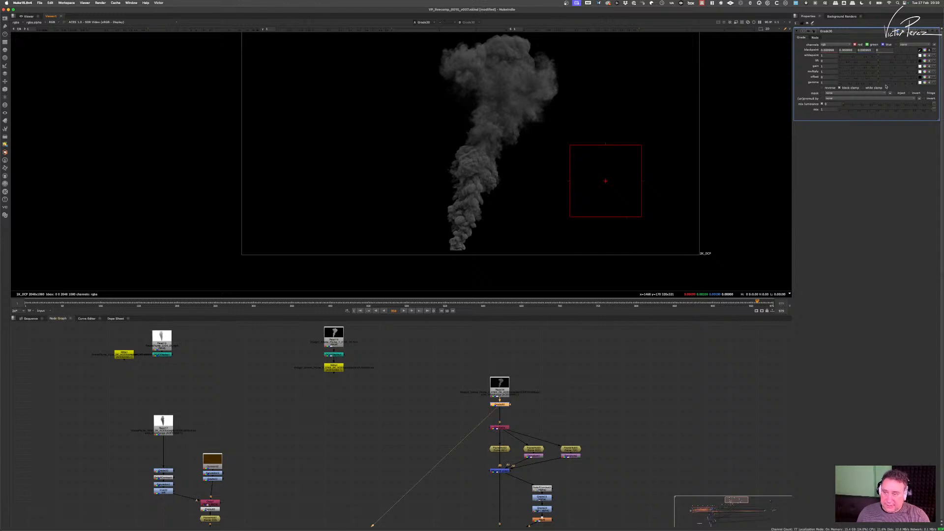
pyautogui.keyDown('super'); pyautogui.rightClick(650, 190); pyautogui.keyUp('super')
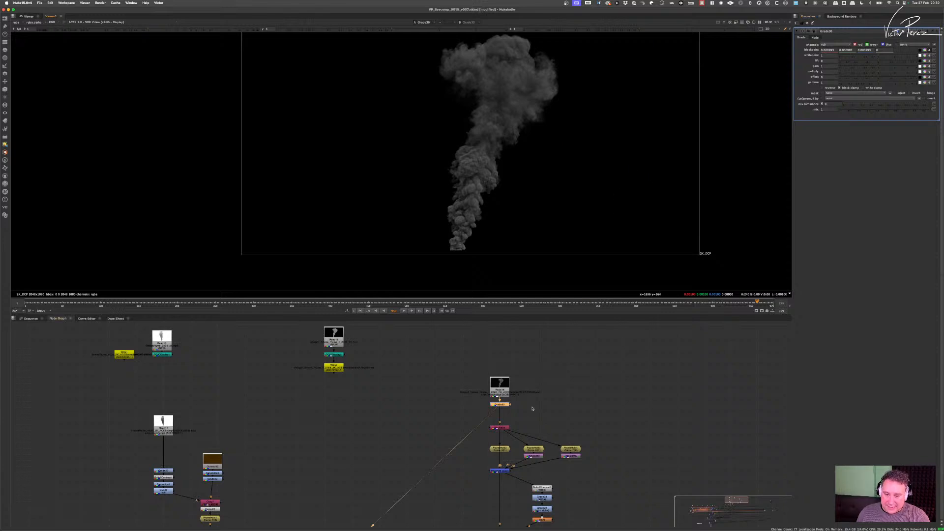
pyautogui.scroll(3, 532, 408)
pyautogui.click(459, 415)
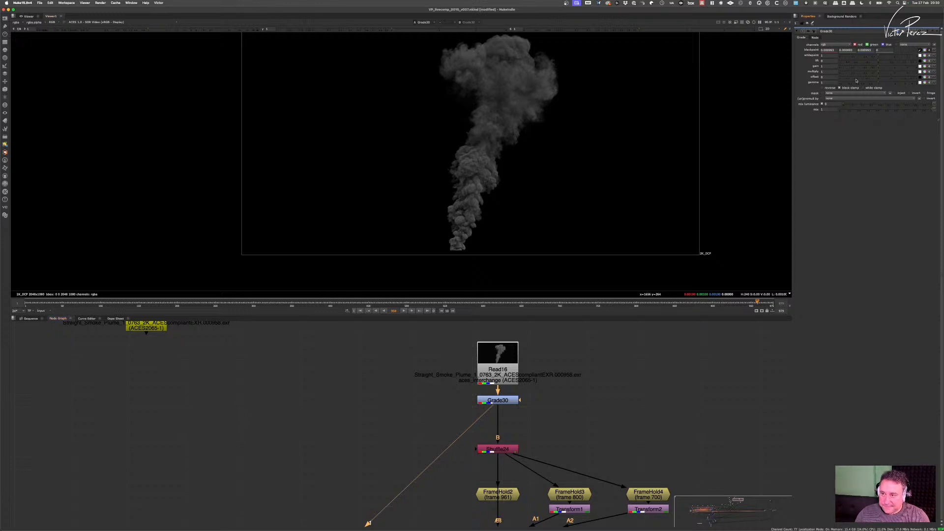
pyautogui.keyDown('ctrl'); pyautogui.keyDown('shift'); pyautogui.moveTo(603, 185); pyautogui.dragTo(622, 204); pyautogui.keyUp('shift'); pyautogui.keyUp('ctrl')
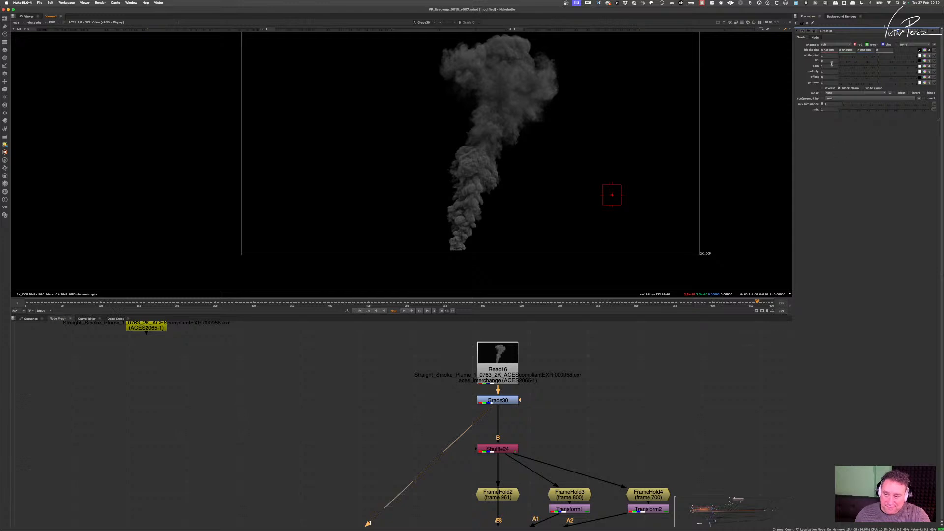
# - Split the Properties pane and open the Pixel Analyzer in the new pane
pyautogui.click(797, 17)
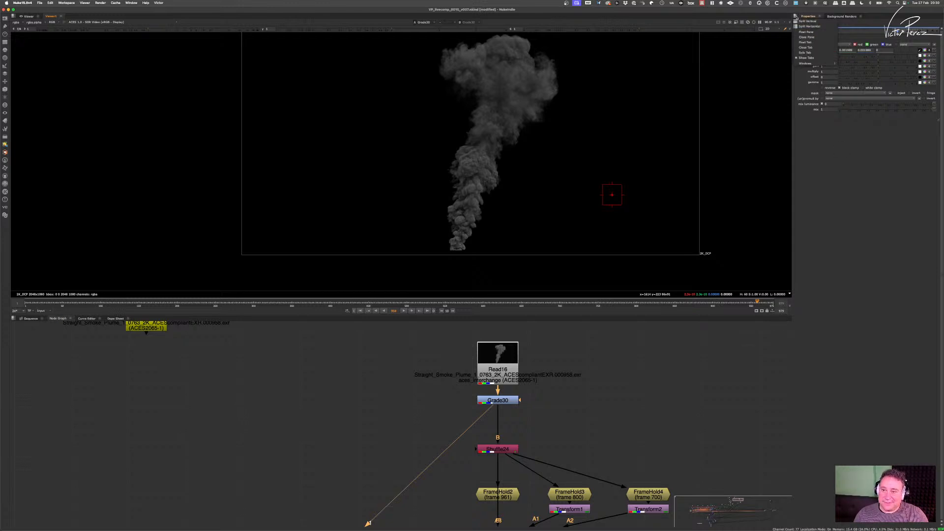
pyautogui.click(806, 32)
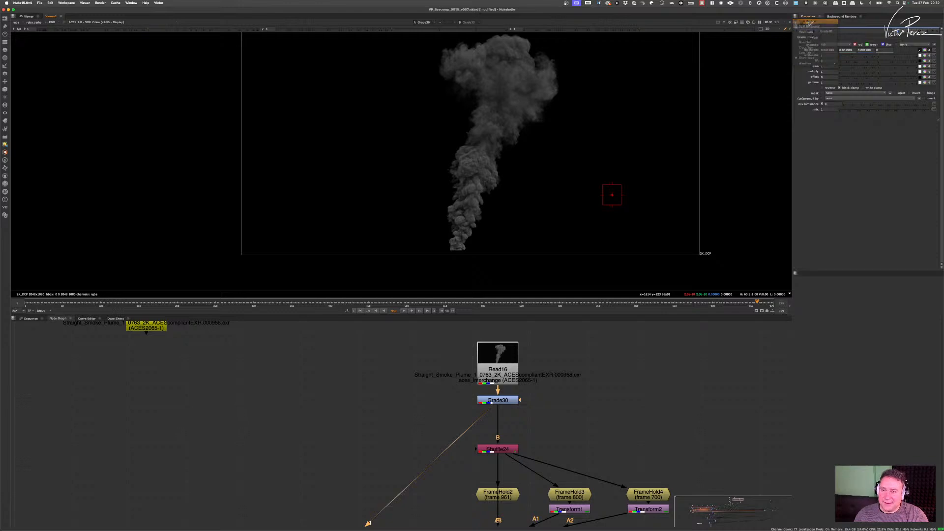
pyautogui.click(796, 274)
pyautogui.moveTo(817, 321)
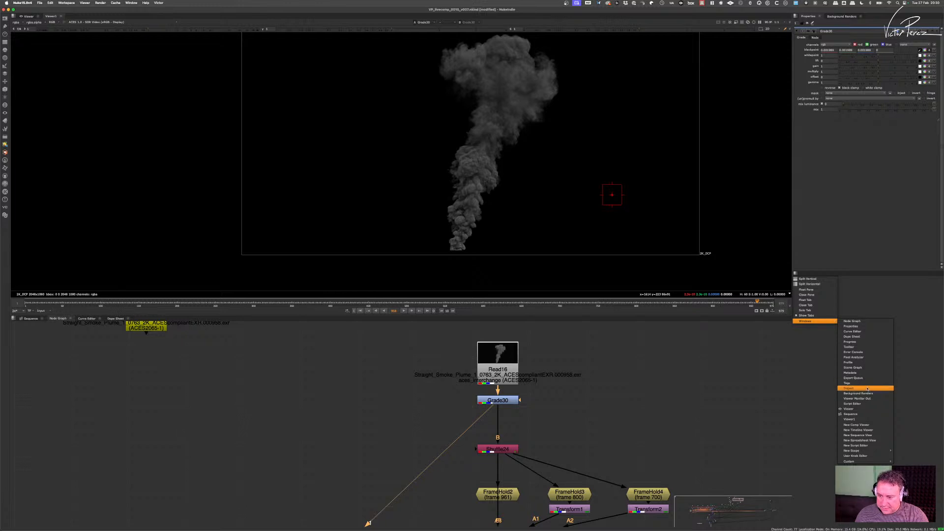
pyautogui.click(856, 357)
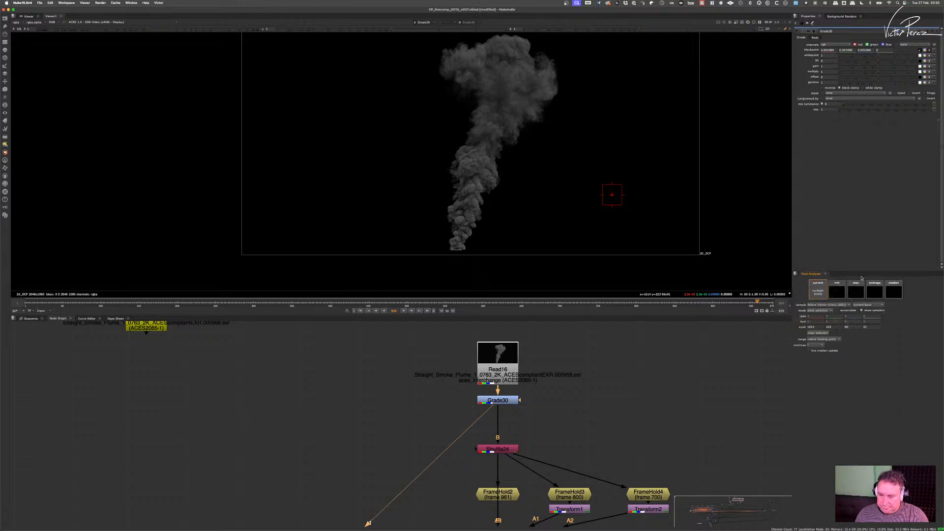
# - Analyze the full frame in the Pixel Analyzer and compare the minimum values of Read16 with those of Grade30's output
pyautogui.click(822, 311)
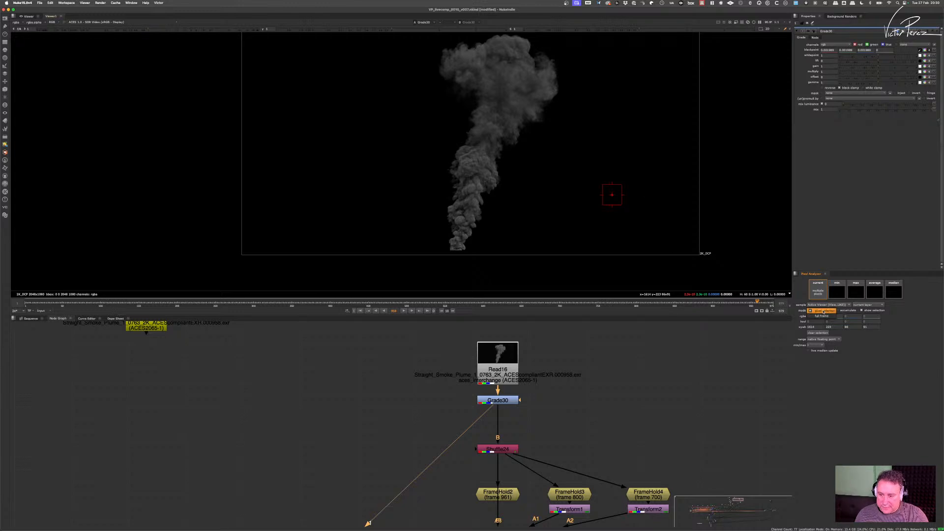
pyautogui.click(829, 315)
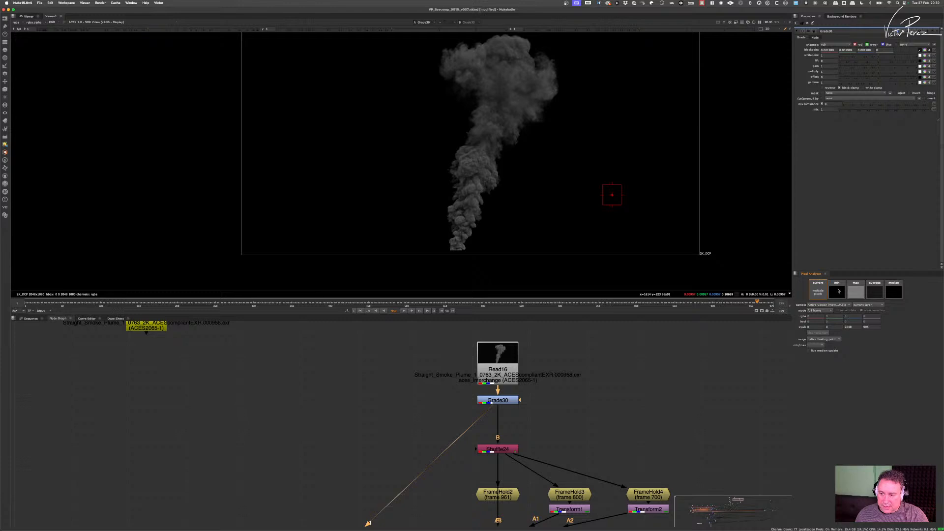
pyautogui.click(838, 291)
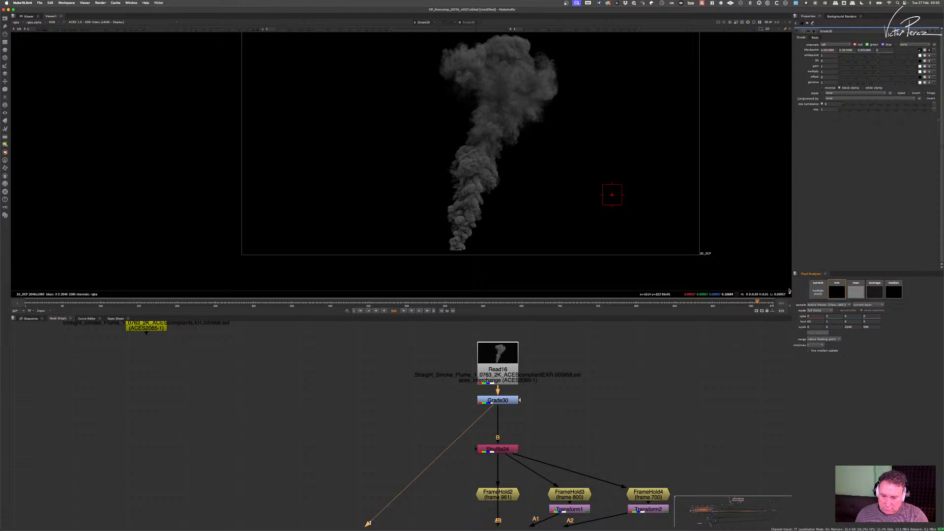
pyautogui.click(506, 369)
pyautogui.press('1')
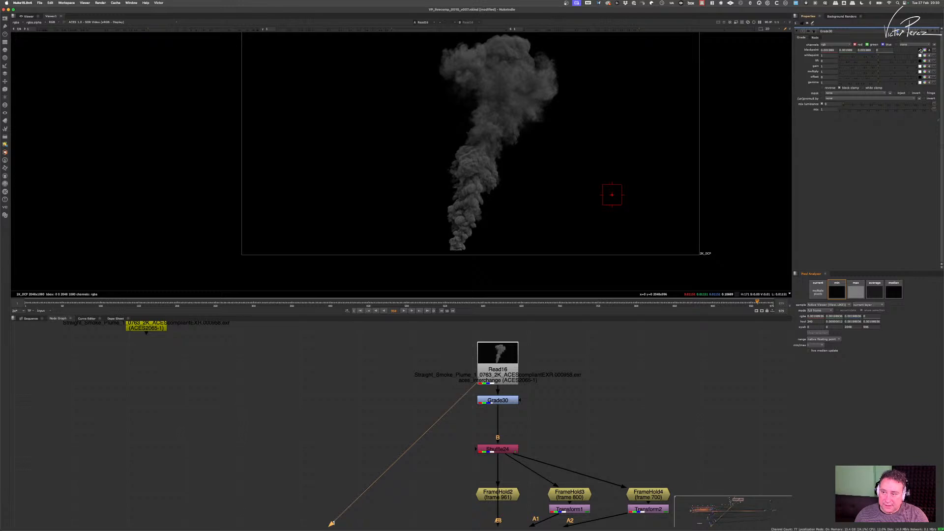
pyautogui.press('1')
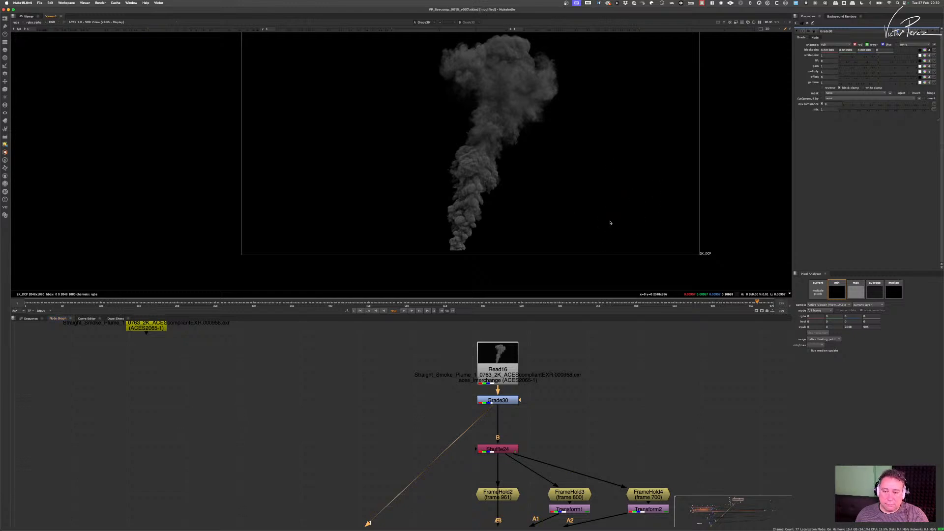
# - Switch the Pixel Analyzer back to pixel selection and sample several black background areas beside the smoke in Grade30's output
pyautogui.keyDown('ctrl'); pyautogui.keyDown('shift'); pyautogui.moveTo(599, 175); pyautogui.dragTo(618, 209); pyautogui.keyUp('shift'); pyautogui.keyUp('ctrl')
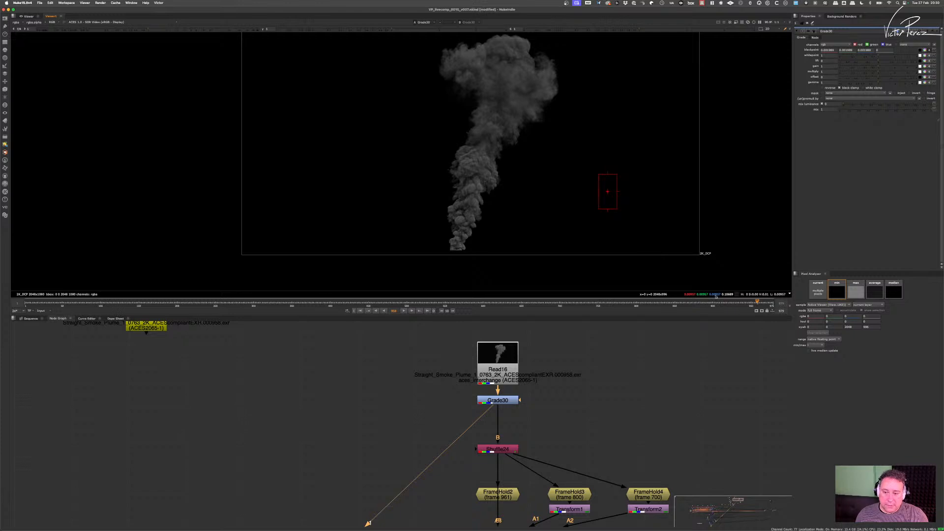
pyautogui.keyDown('ctrl'); pyautogui.keyDown('shift'); pyautogui.moveTo(554, 206); pyautogui.dragTo(601, 232); pyautogui.keyUp('shift'); pyautogui.keyUp('ctrl')
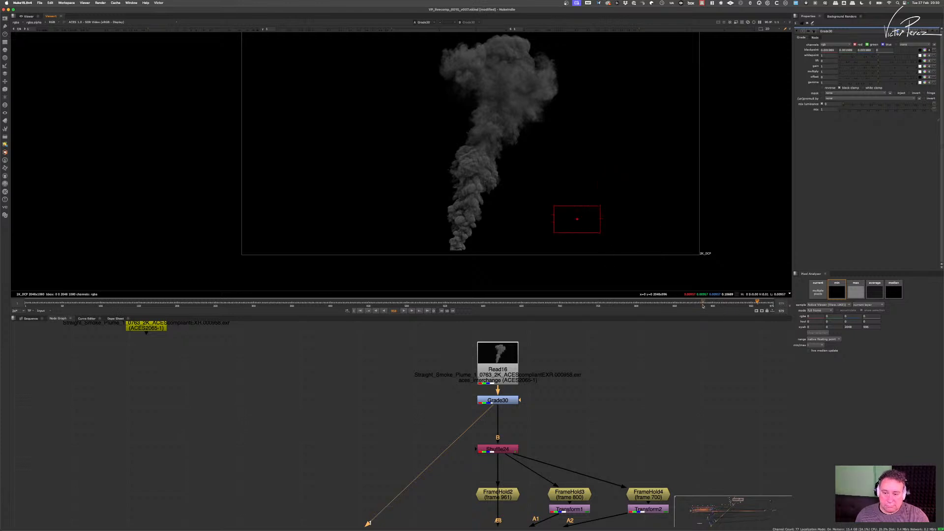
pyautogui.click(822, 313)
pyautogui.click(831, 305)
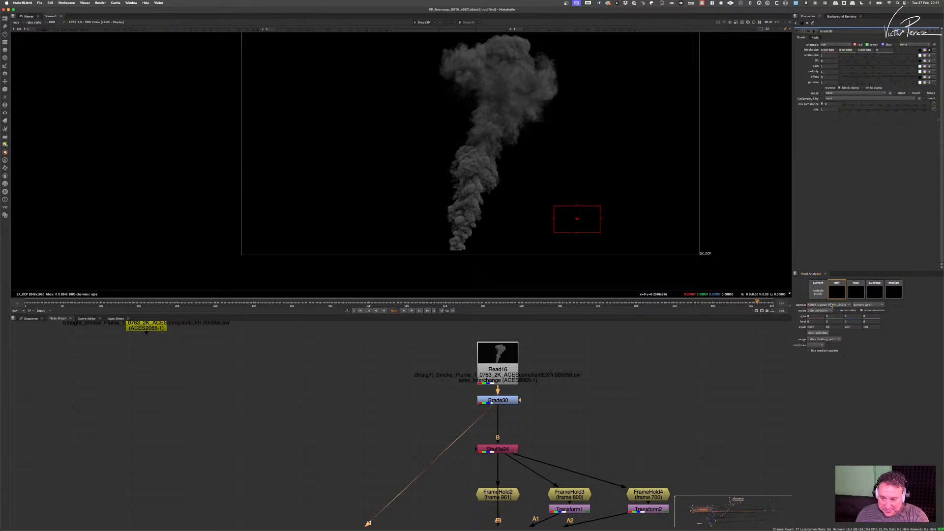
pyautogui.keyDown('shift'); pyautogui.keyDown('super'); pyautogui.moveTo(624, 175); pyautogui.dragTo(659, 217); pyautogui.keyUp('super'); pyautogui.keyUp('shift')
pyautogui.keyDown('shift'); pyautogui.keyDown('super'); pyautogui.moveTo(587, 211); pyautogui.dragTo(619, 244); pyautogui.keyUp('super'); pyautogui.keyUp('shift')
pyautogui.keyDown('shift'); pyautogui.keyDown('super'); pyautogui.moveTo(636, 173); pyautogui.dragTo(675, 216); pyautogui.keyUp('super'); pyautogui.keyUp('shift')
pyautogui.keyDown('shift'); pyautogui.keyDown('super'); pyautogui.moveTo(605, 216); pyautogui.dragTo(633, 243); pyautogui.keyUp('super'); pyautogui.keyUp('shift')
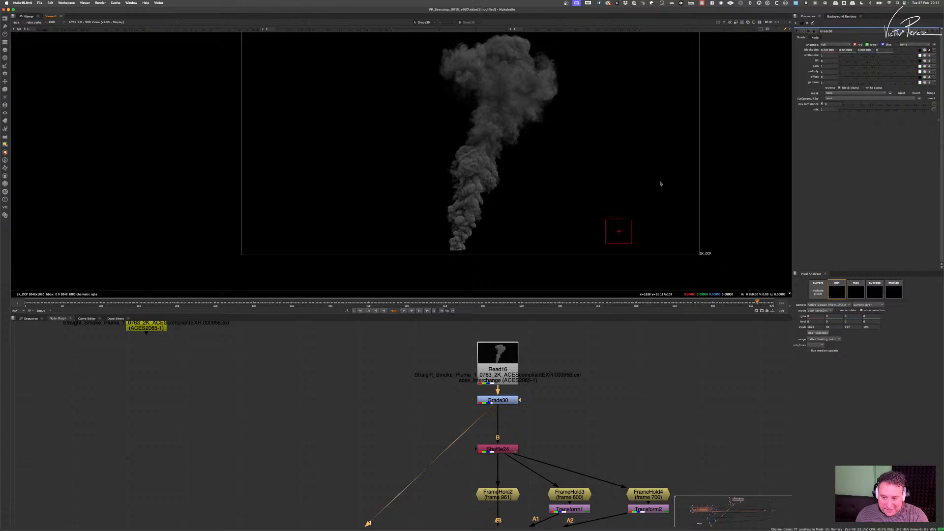
pyautogui.keyDown('shift'); pyautogui.keyDown('super'); pyautogui.moveTo(661, 183); pyautogui.dragTo(691, 214); pyautogui.keyUp('super'); pyautogui.keyUp('shift')
pyautogui.keyDown('shift'); pyautogui.keyDown('super'); pyautogui.moveTo(608, 202); pyautogui.dragTo(649, 237); pyautogui.keyUp('super'); pyautogui.keyUp('shift')
# - View the final composite from the end of the node tree, framed on the smoke plume and skyline
pyautogui.scroll(-10, 573, 430)
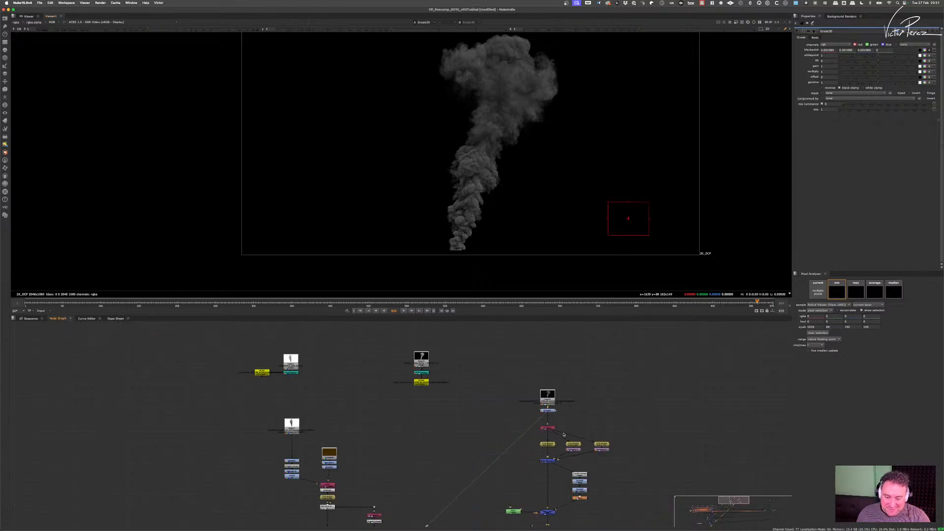
pyautogui.scroll(10, 373, 461)
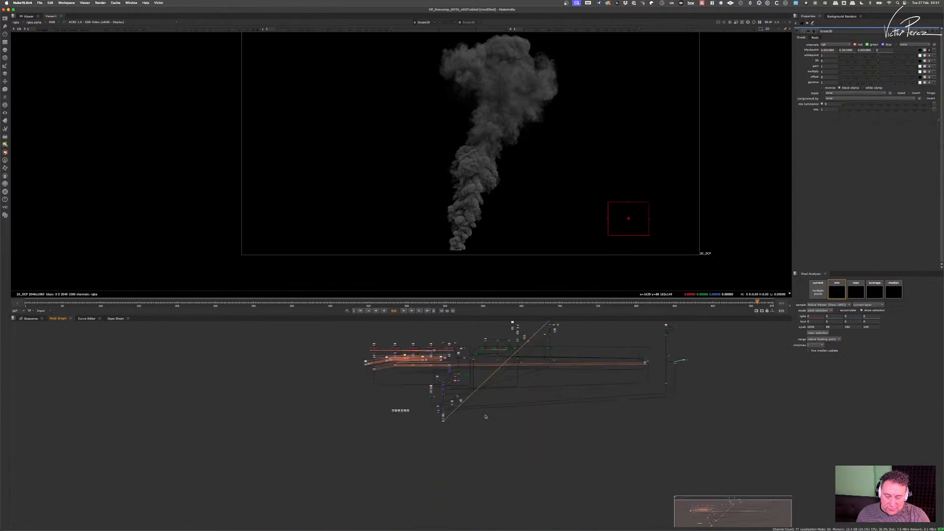
pyautogui.moveTo(373, 462); pyautogui.dragTo(372, 463)
pyautogui.press('1')
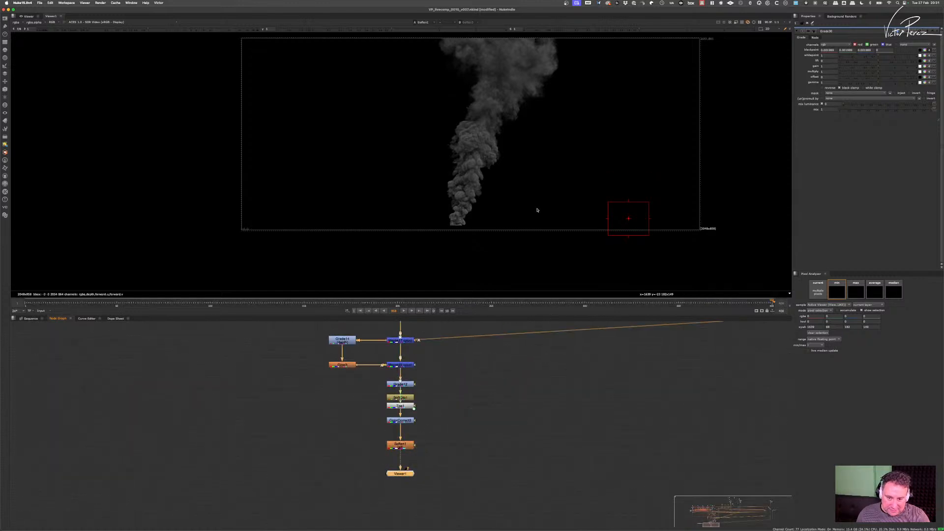
pyautogui.moveTo(543, 58); pyautogui.dragTo(516, 134, button='middle')
pyautogui.scroll(4, 516, 134)
pyautogui.scroll(2, 515, 135)
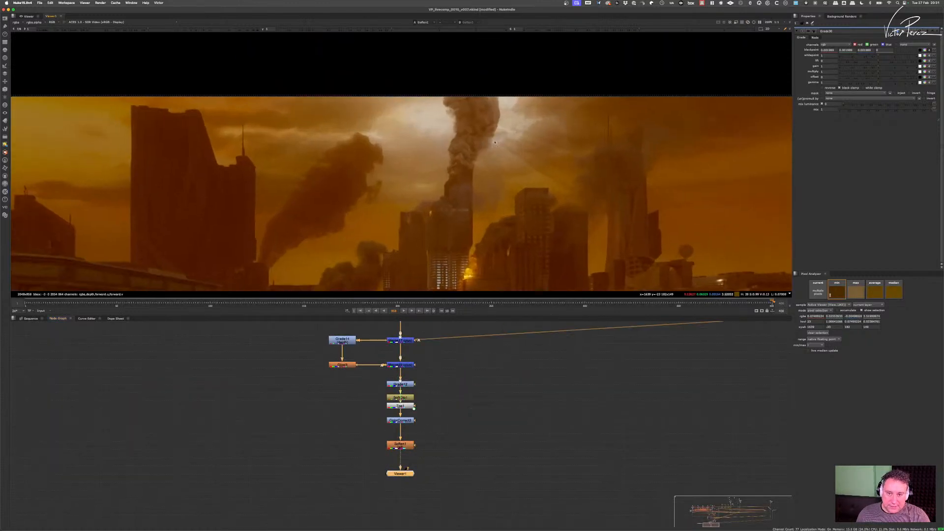
# - Re-enable the disabled Keymix node with the Roto mask at the bottom of the smoke plume branch
pyautogui.scroll(-10, 657, 402)
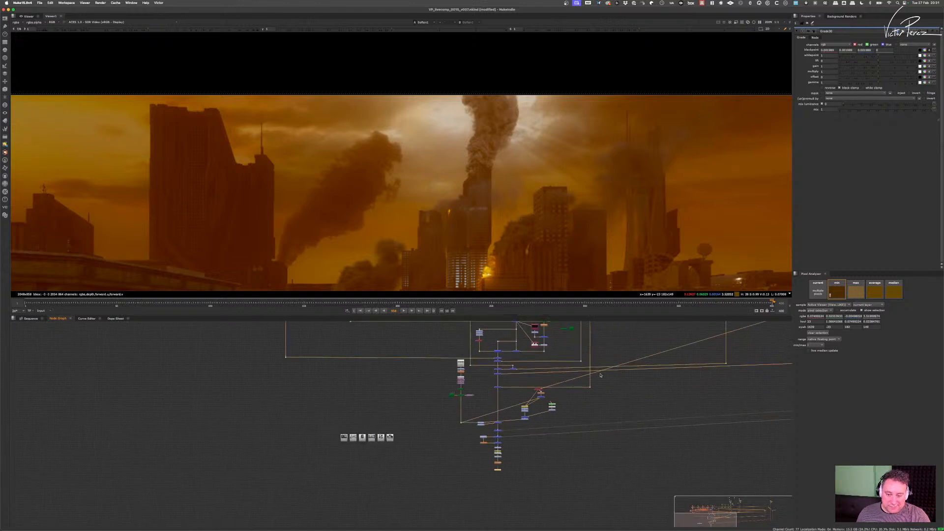
pyautogui.scroll(5, 657, 402)
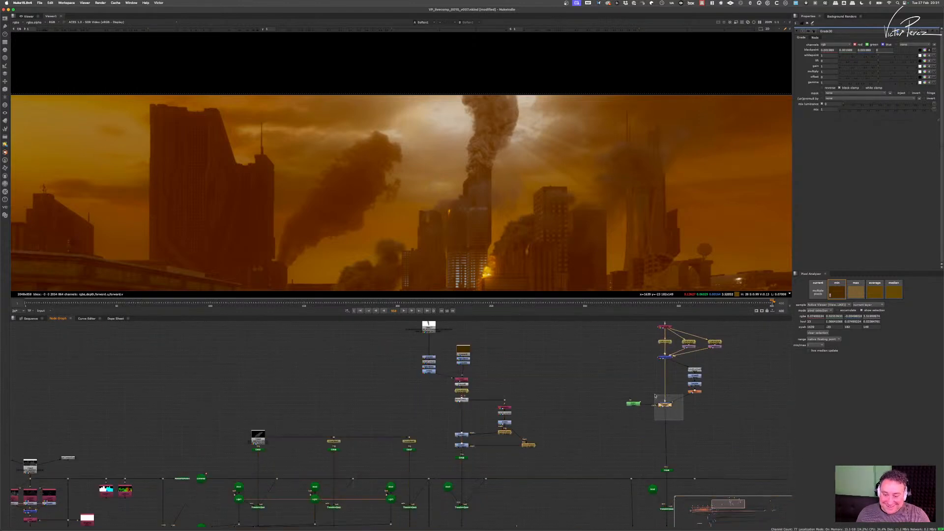
pyautogui.scroll(2, 520, 135)
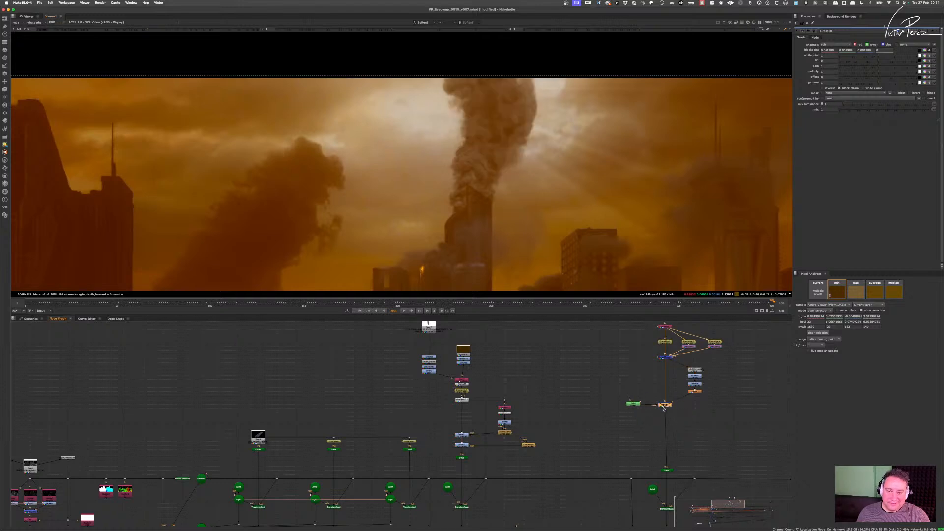
pyautogui.press('d')
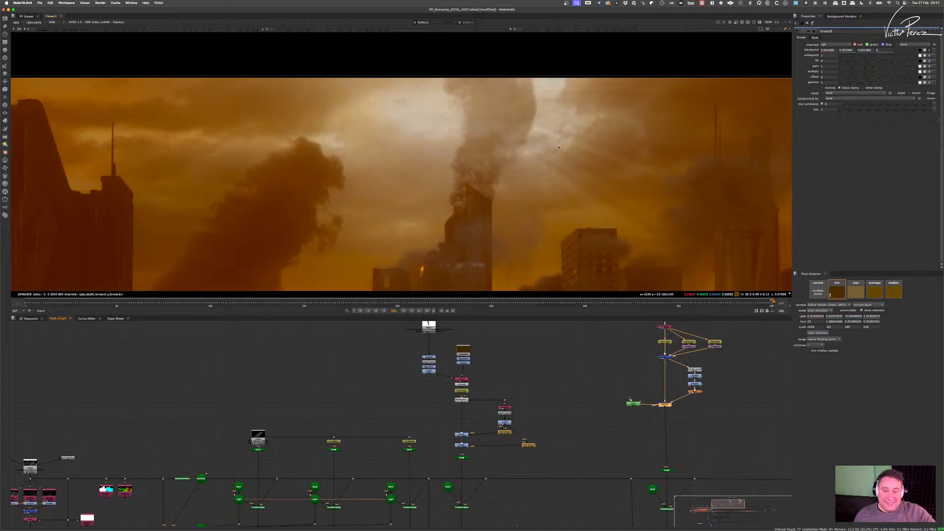
# - Examine how the central smoke plume blends with the bright sky, both in the wide composite and up close
pyautogui.scroll(-5, 618, 156)
pyautogui.moveTo(598, 157); pyautogui.dragTo(480, 156, button='middle')
pyautogui.scroll(-2, 543, 152)
pyautogui.scroll(3, 542, 153)
pyautogui.scroll(-4, 553, 156)
pyautogui.scroll(1, 480, 156)
pyautogui.scroll(2, 480, 156)
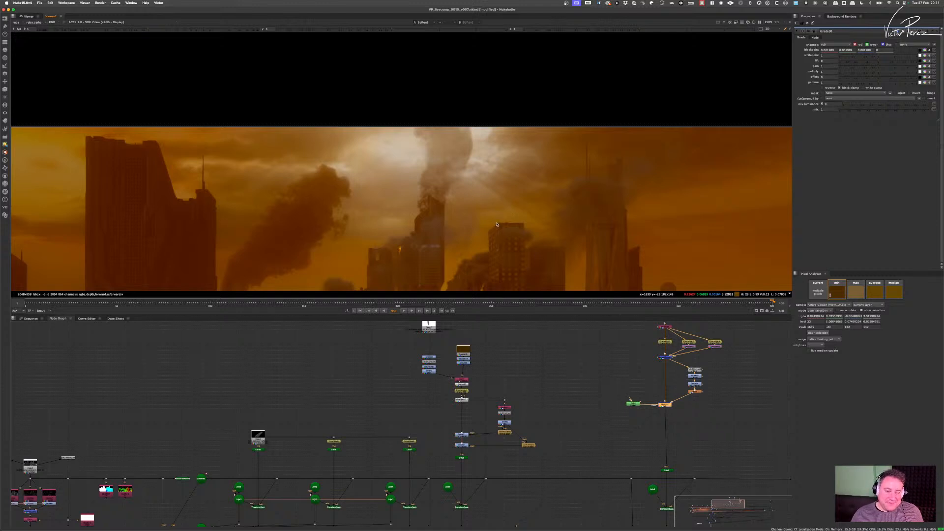
pyautogui.scroll(-4, 615, 408)
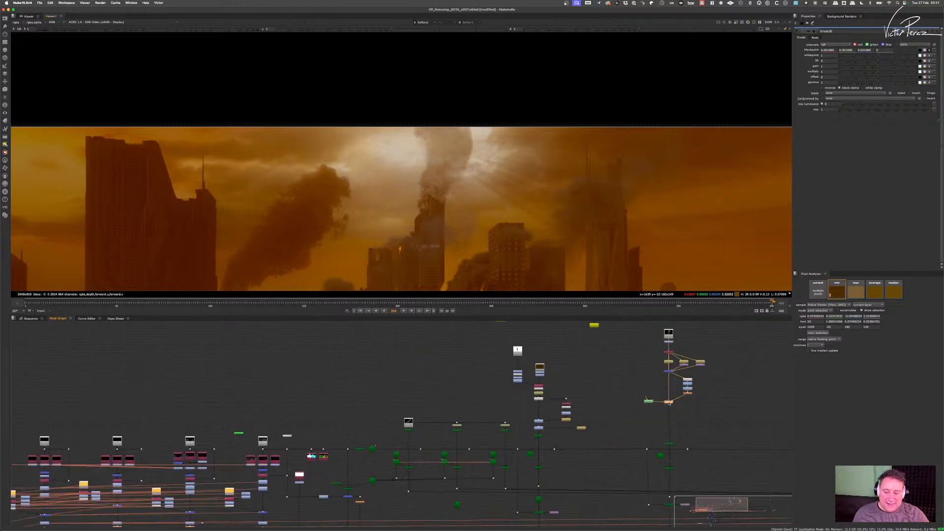
pyautogui.scroll(-2, 480, 162)
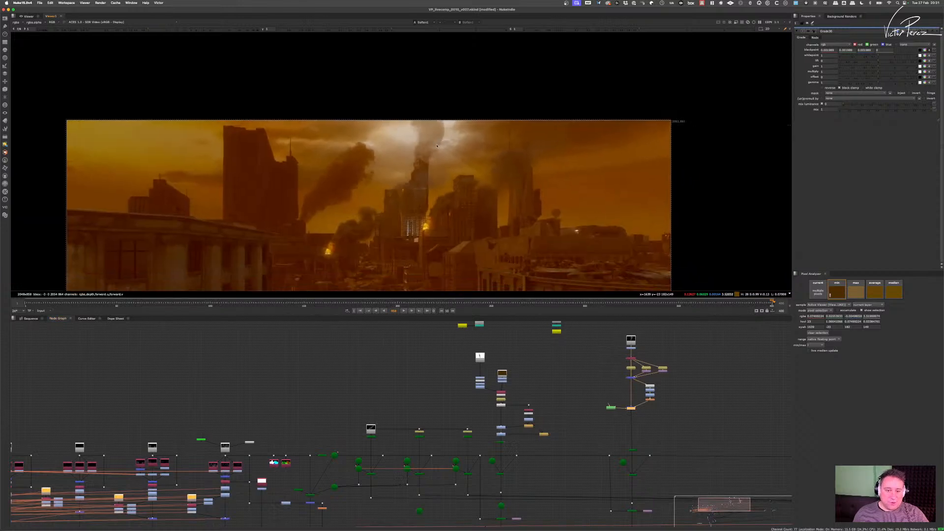
pyautogui.scroll(3, 444, 145)
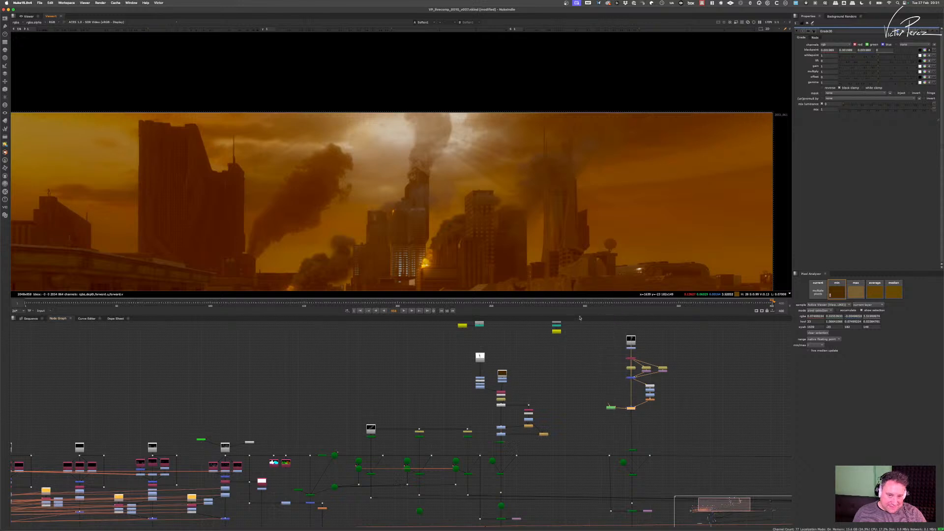
pyautogui.scroll(3, 362, 195)
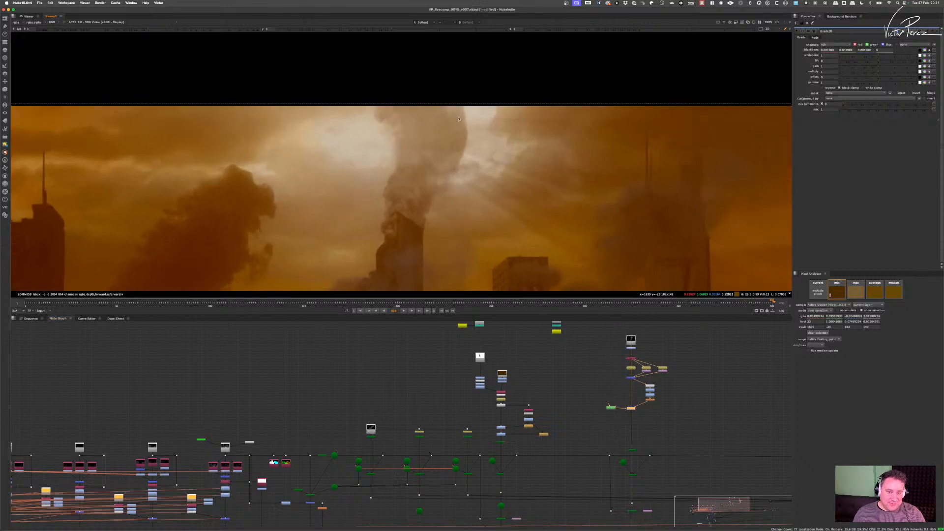
pyautogui.scroll(1, 652, 385)
pyautogui.scroll(4, 652, 385)
# - Adjust the contrast of the RolloffContrast node on the smoke plume's alpha and check the plume against the sky
pyautogui.click(665, 408)
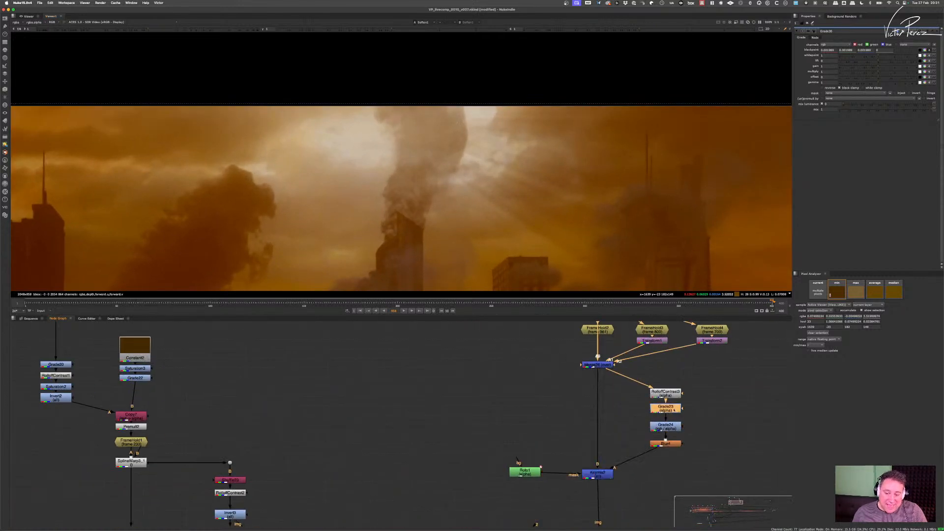
pyautogui.click(668, 427)
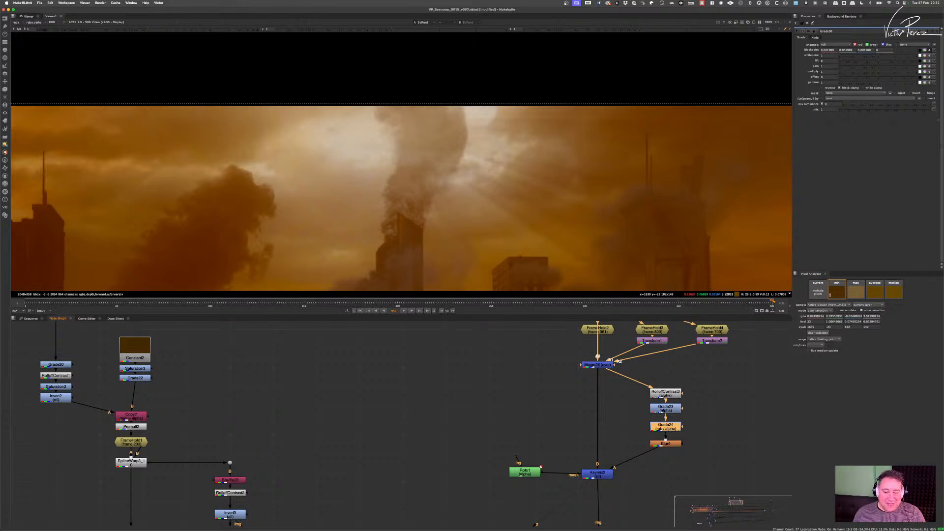
pyautogui.doubleClick(667, 392)
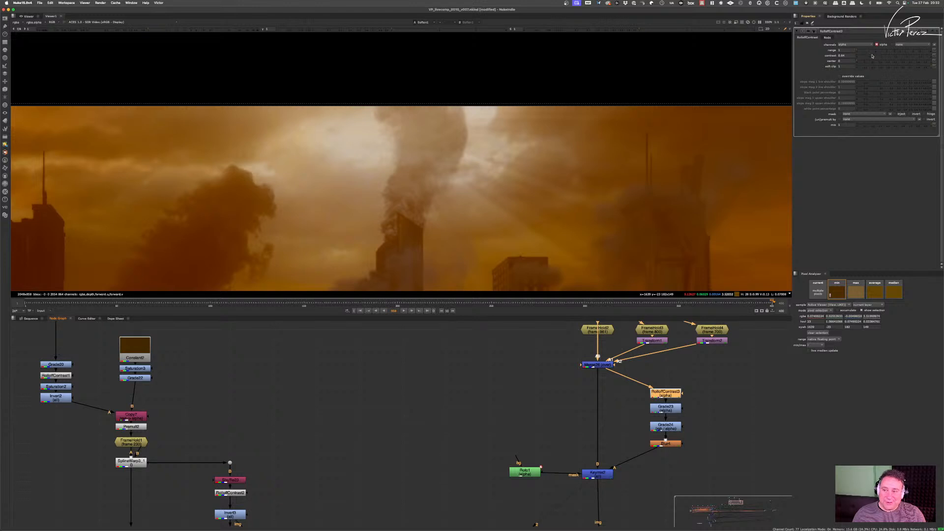
pyautogui.click(878, 55)
pyautogui.moveTo(886, 55)
pyautogui.mouseDown()
pyautogui.moveTo(862, 56)
pyautogui.moveTo(870, 57)
pyautogui.mouseUp()
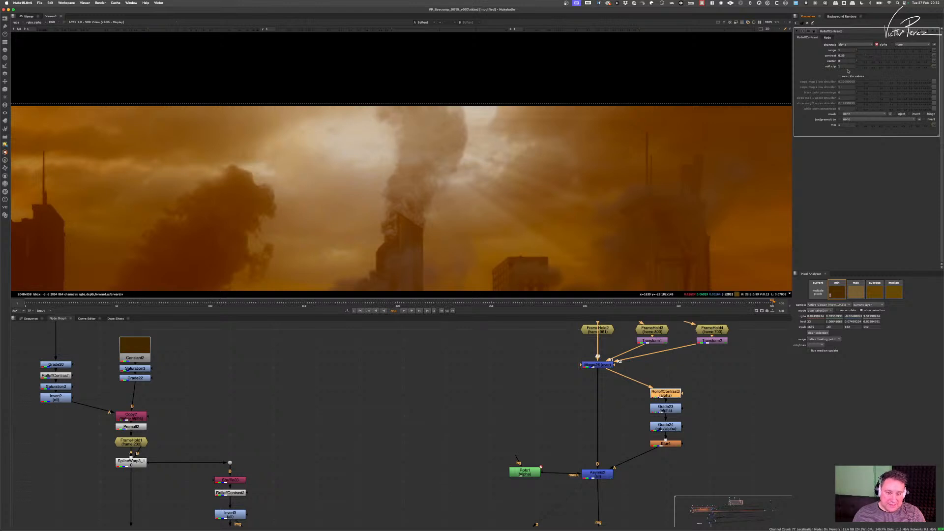
pyautogui.scroll(-6, 487, 181)
pyautogui.moveTo(486, 180); pyautogui.dragTo(451, 177, button='middle')
pyautogui.scroll(5, 452, 176)
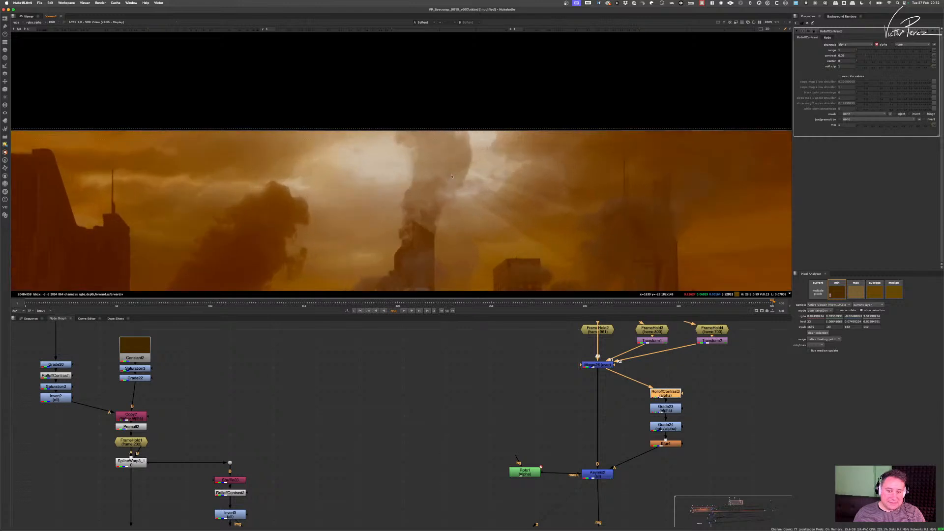
pyautogui.scroll(-1, 452, 177)
# - Raise the alpha multiply of Grade23 in the smoke plume branch and check the plume's density against the sky
pyautogui.doubleClick(668, 409)
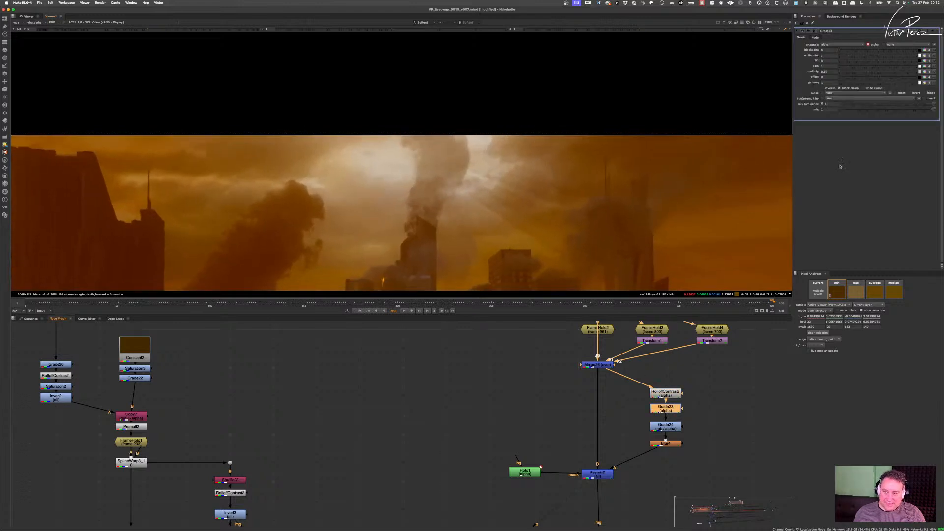
pyautogui.moveTo(867, 72); pyautogui.dragTo(873, 74)
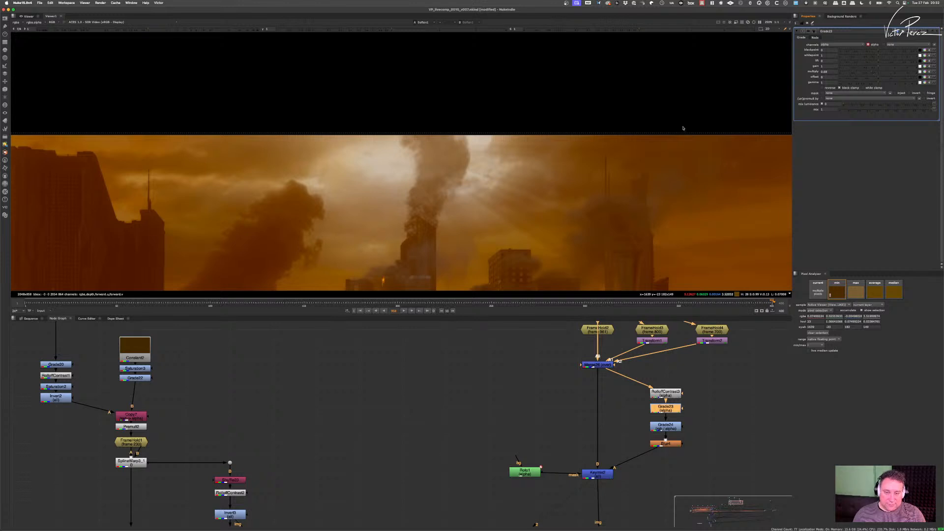
pyautogui.scroll(3, 415, 197)
pyautogui.scroll(-4, 446, 188)
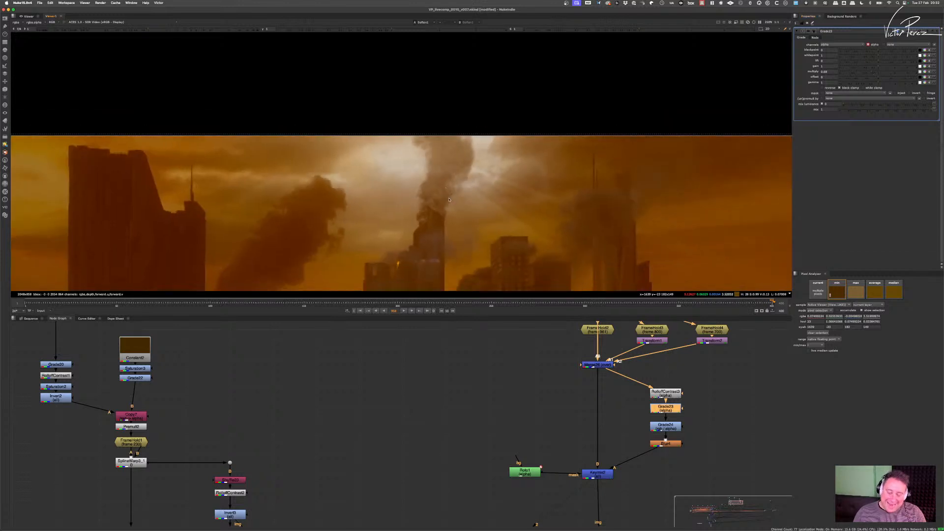
pyautogui.scroll(3, 454, 184)
pyautogui.scroll(-4, 468, 167)
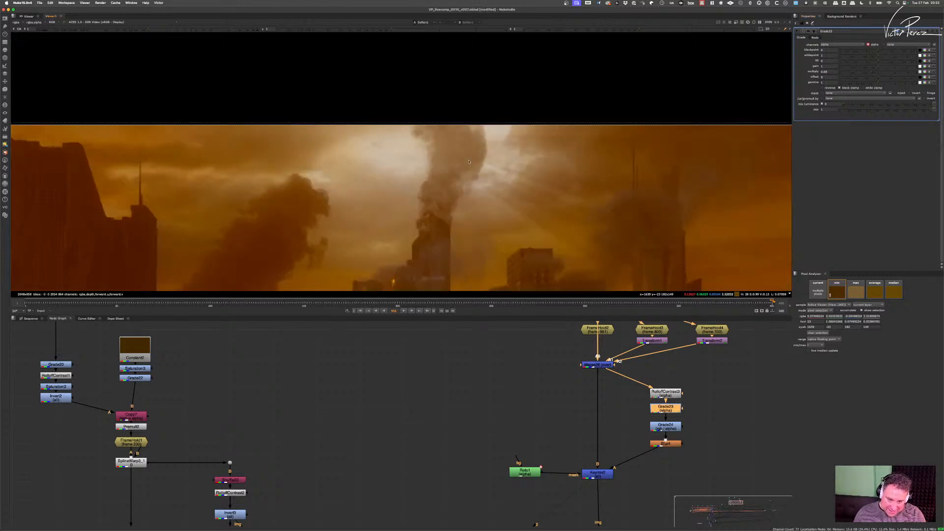
# - View the smoke plume's matte from the Shuffle node that sits above the VolumeRays branch
pyautogui.scroll(4, 481, 152)
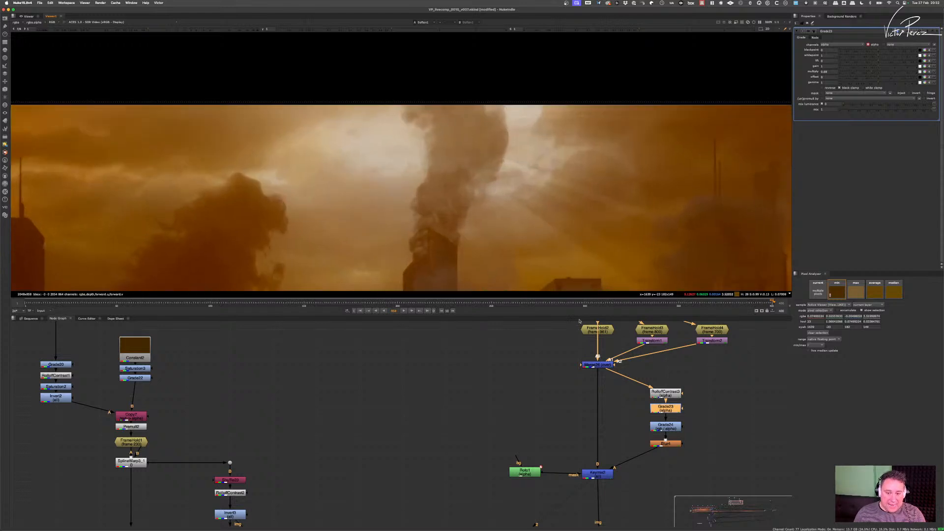
pyautogui.scroll(-7, 598, 392)
pyautogui.moveTo(590, 399); pyautogui.dragTo(633, 323, button='middle')
pyautogui.moveTo(479, 487); pyautogui.dragTo(534, 400, button='middle')
pyautogui.scroll(4, 393, 471)
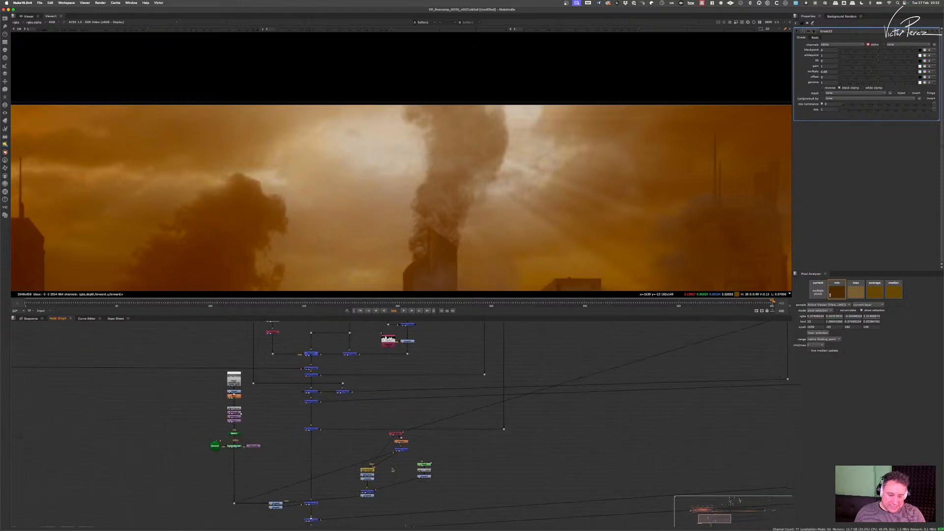
pyautogui.scroll(5, 399, 463)
pyautogui.scroll(-2, 485, 434)
pyautogui.moveTo(555, 345); pyautogui.dragTo(537, 385, button='middle')
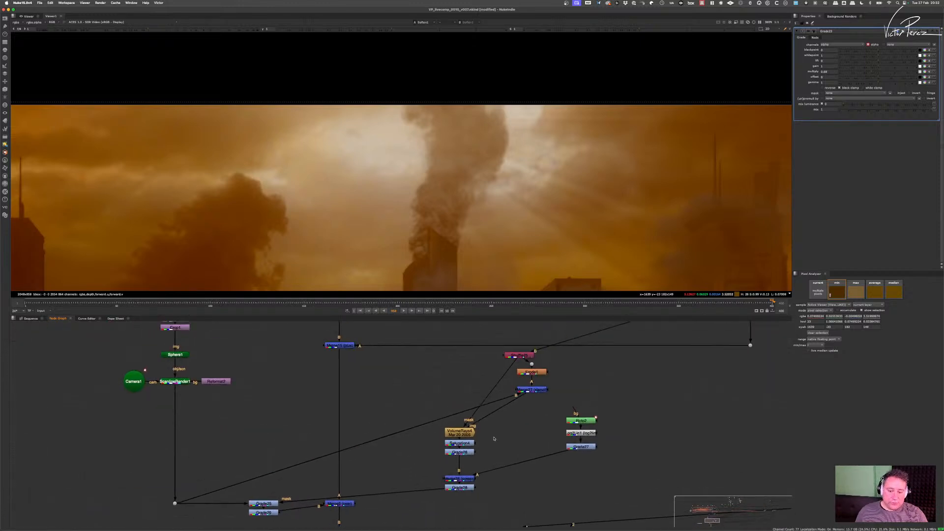
pyautogui.click(517, 357)
pyautogui.press('1')
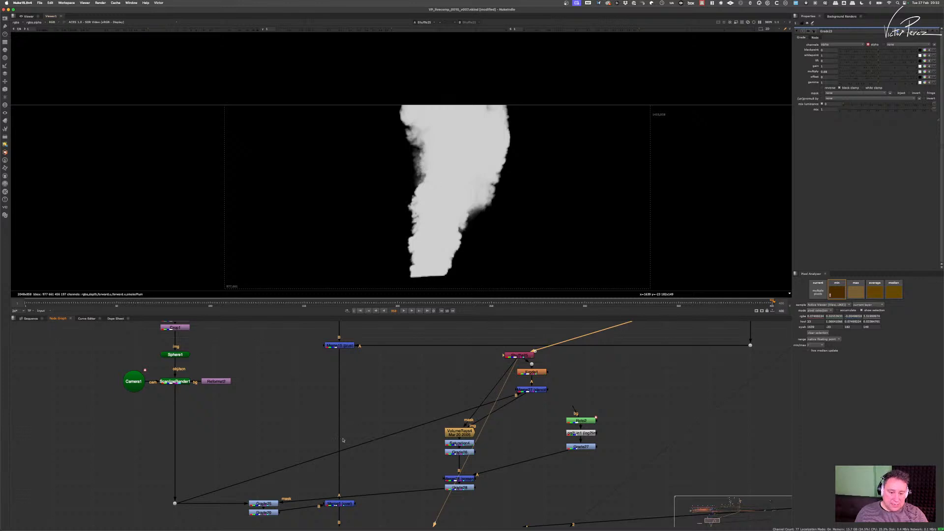
# - Insert a Blur node in the main comp pipe and connect its mask input to the smoke matte Shuffle node
pyautogui.click(364, 405)
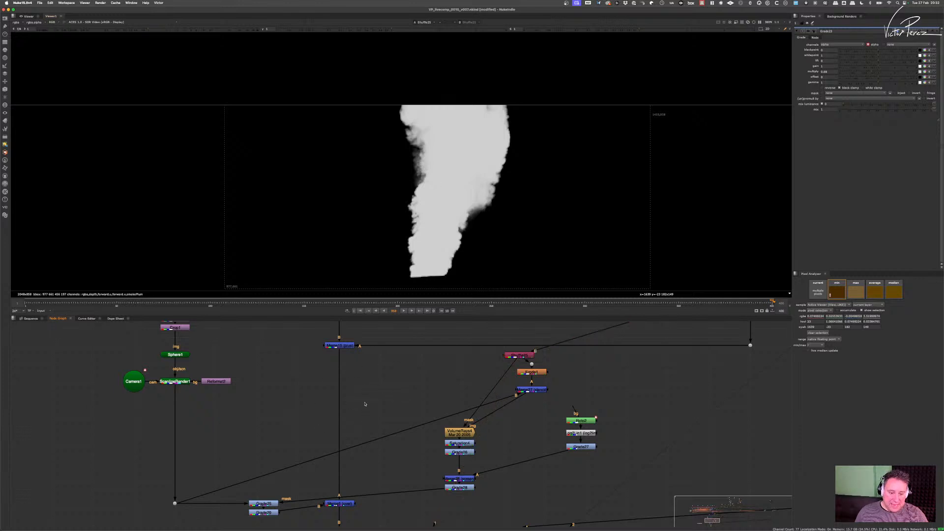
pyautogui.press('b')
pyautogui.moveTo(369, 396); pyautogui.dragTo(519, 356)
pyautogui.moveTo(342, 390); pyautogui.dragTo(342, 397)
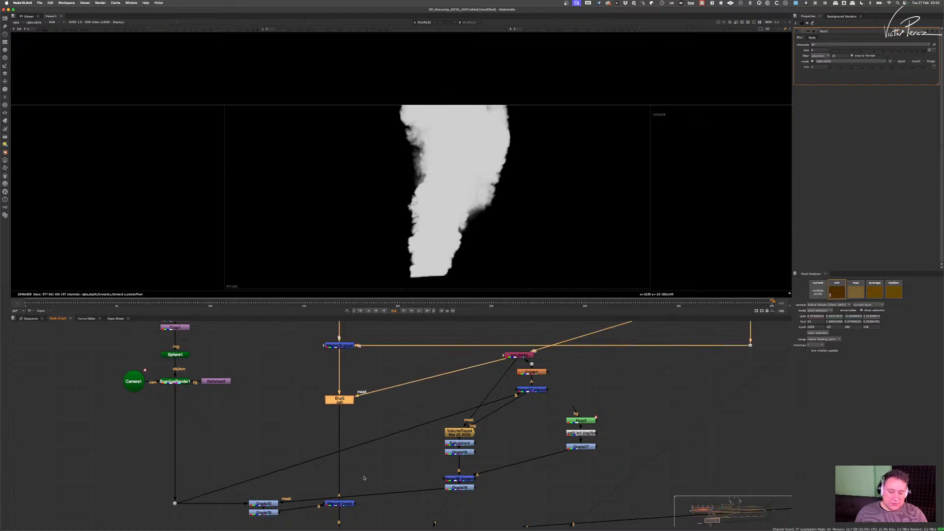
# - Move the masked Blur node to the sky branch, between the ScanlineRender node and the dot below it
pyautogui.scroll(-2, 364, 478)
pyautogui.moveTo(364, 478); pyautogui.dragTo(368, 416, button='middle')
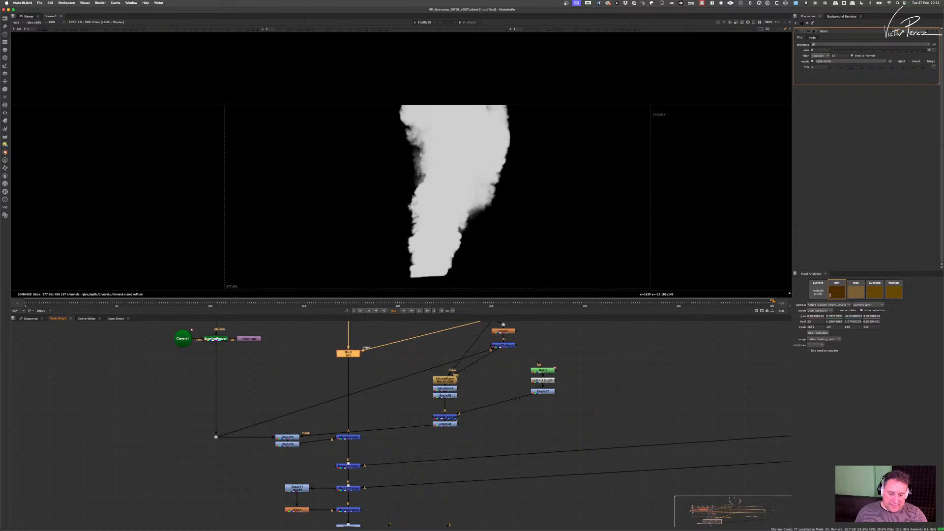
pyautogui.scroll(-3, 361, 449)
pyautogui.moveTo(362, 449)
pyautogui.mouseDown(button='middle')
pyautogui.moveTo(366, 391)
pyautogui.moveTo(368, 457)
pyautogui.mouseUp(button='middle')
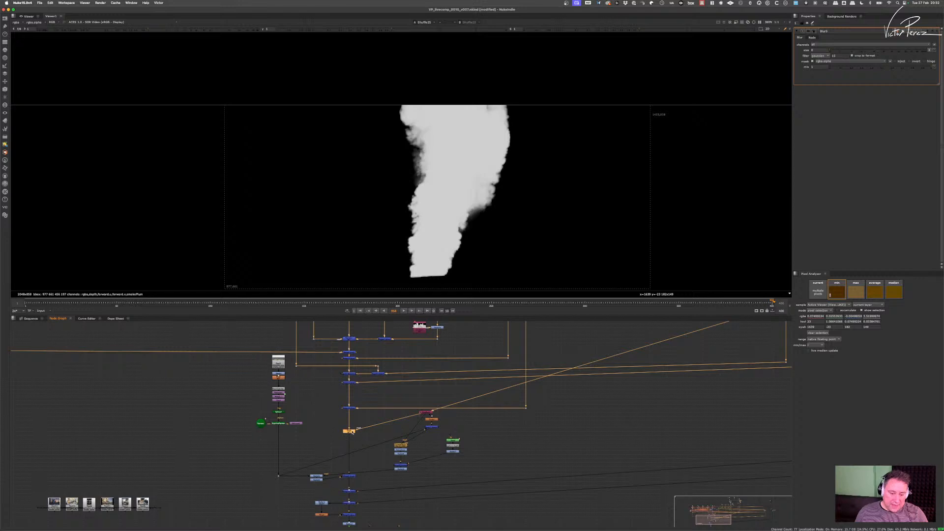
pyautogui.moveTo(353, 433)
pyautogui.mouseDown()
pyautogui.moveTo(360, 429)
pyautogui.moveTo(304, 454)
pyautogui.moveTo(312, 460)
pyautogui.moveTo(278, 453)
pyautogui.moveTo(359, 429)
pyautogui.mouseUp()
pyautogui.moveTo(431, 409); pyautogui.dragTo(430, 412)
pyautogui.scroll(3, 304, 452)
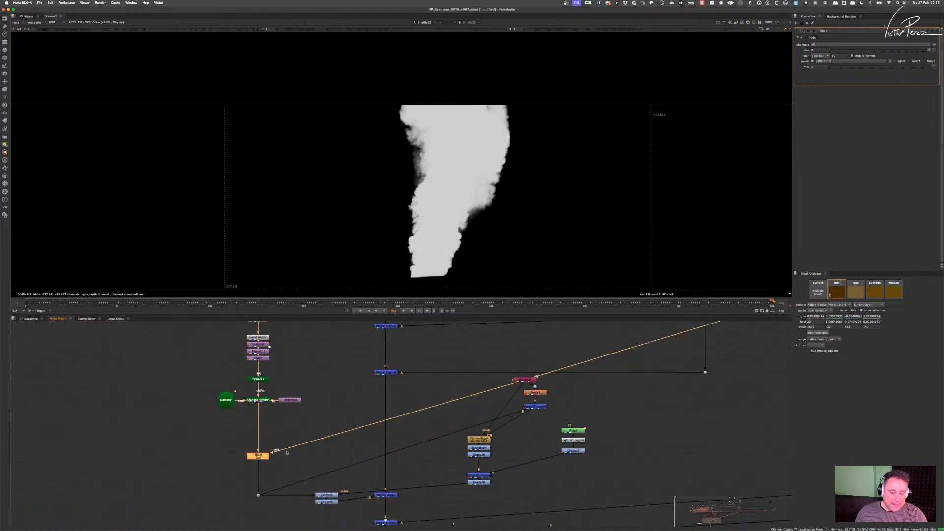
# - View the sky through the masked Blur node and raise its size to 100
pyautogui.moveTo(294, 437); pyautogui.dragTo(229, 478)
pyautogui.press('1')
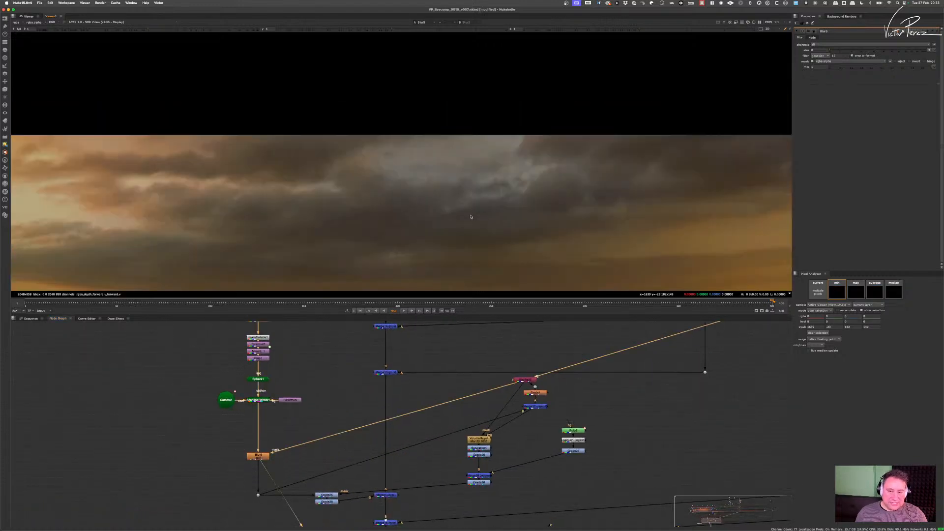
pyautogui.moveTo(835, 51); pyautogui.dragTo(900, 52)
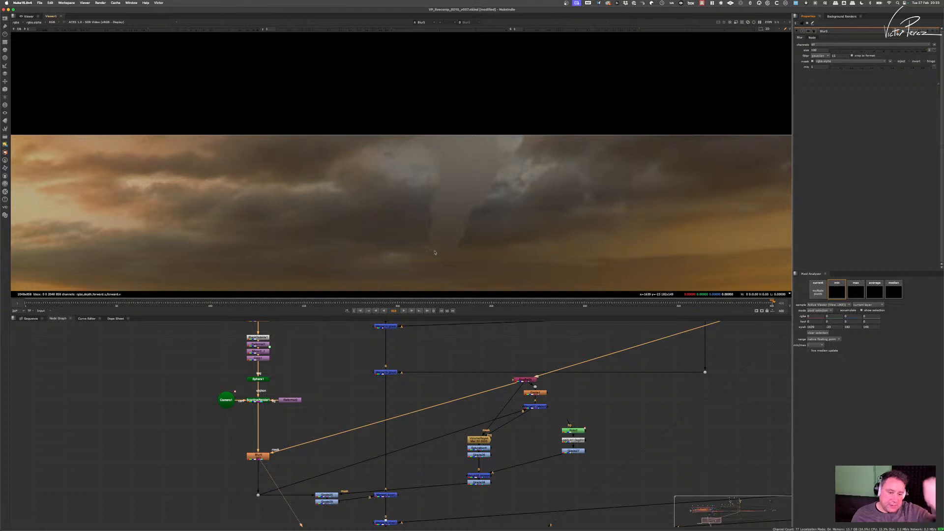
# - View the final composite and compare it with the sky's masked Blur disabled and enabled
pyautogui.scroll(-6, 334, 421)
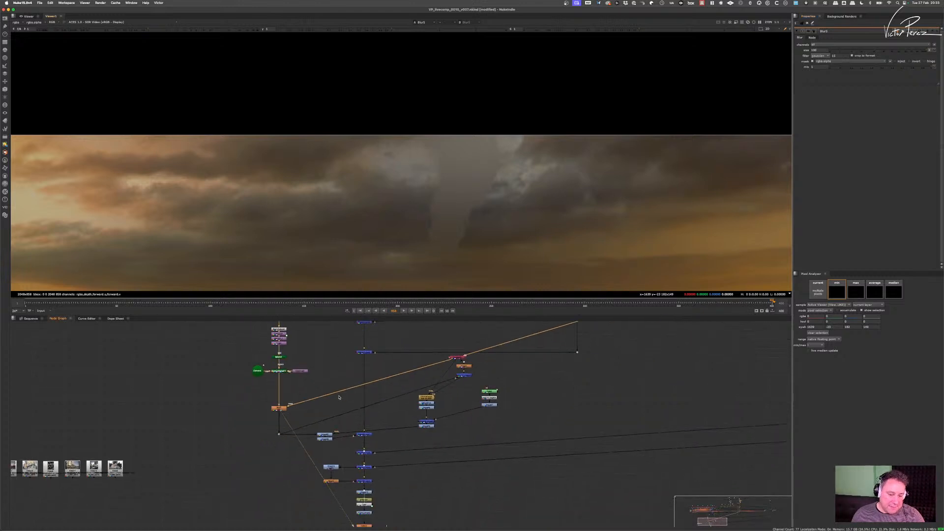
pyautogui.scroll(6, 335, 424)
pyautogui.moveTo(344, 390); pyautogui.dragTo(323, 401)
pyautogui.press('1')
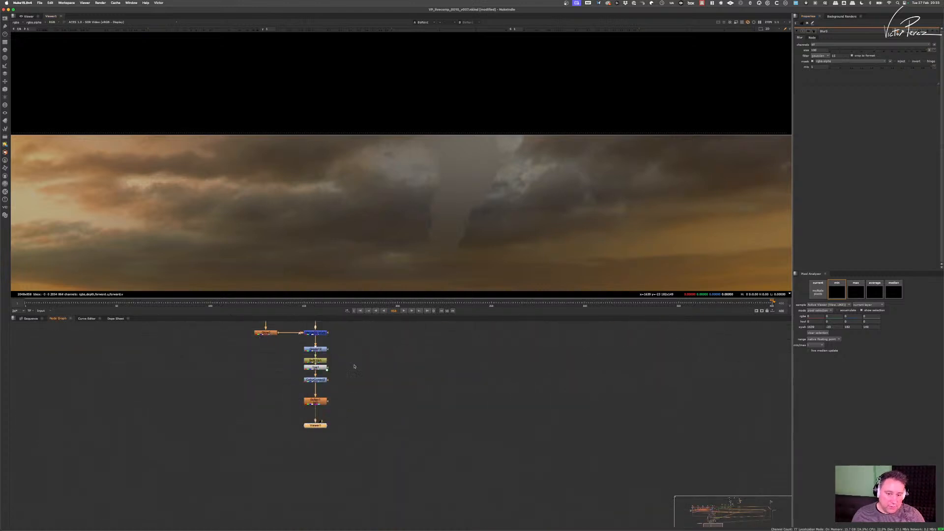
pyautogui.moveTo(326, 371); pyautogui.dragTo(327, 513, button='middle')
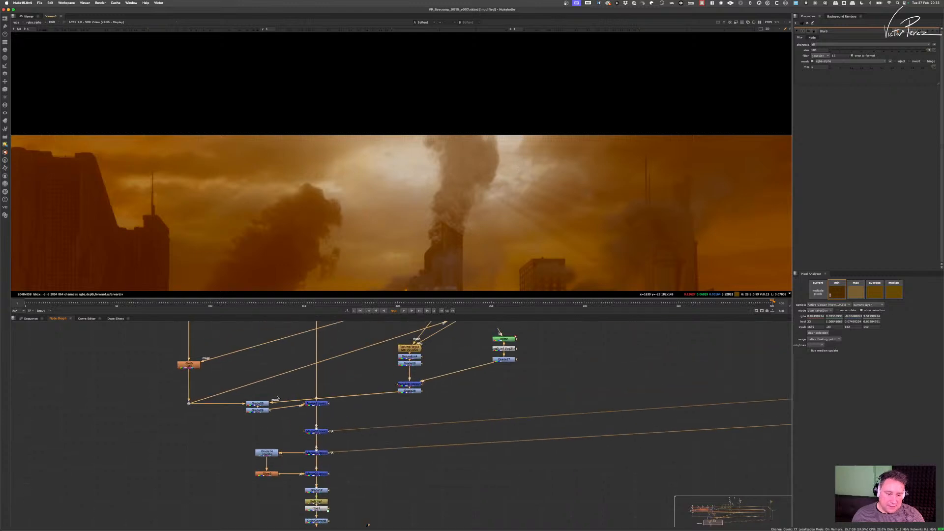
pyautogui.moveTo(168, 360); pyautogui.dragTo(227, 406, button='middle')
pyautogui.click(246, 412)
pyautogui.press('d')
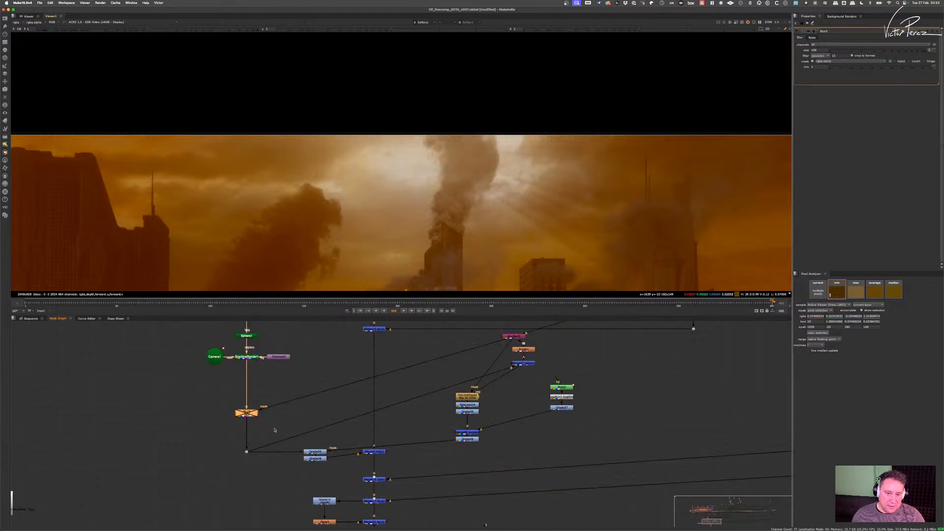
pyautogui.press('d')
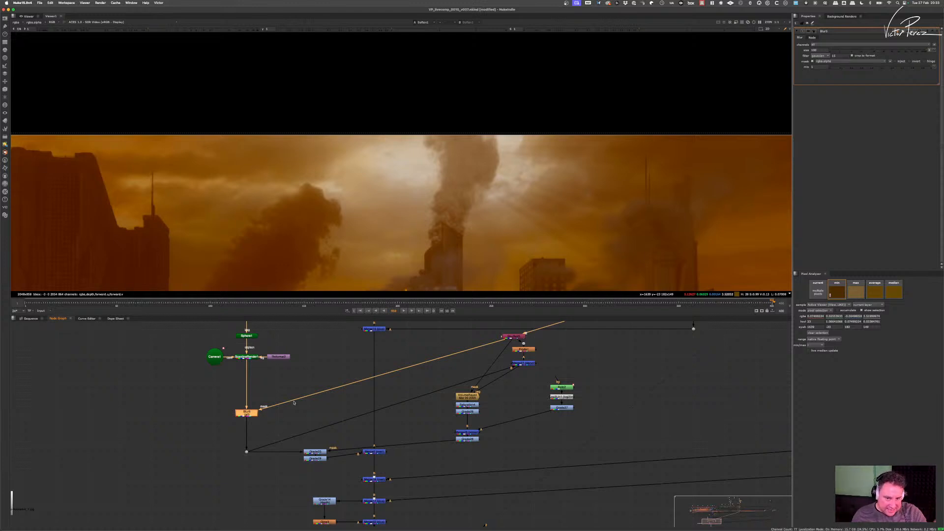
# - Toggle the masked sky Blur repeatedly to compare the plume's integration in the wider city view
pyautogui.scroll(-3, 524, 218)
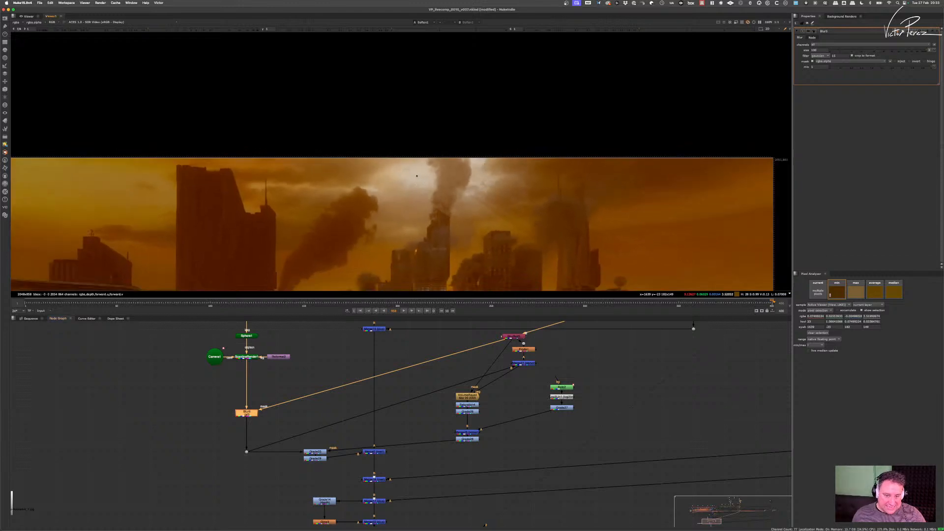
pyautogui.scroll(-2, 426, 188)
pyautogui.scroll(3, 433, 188)
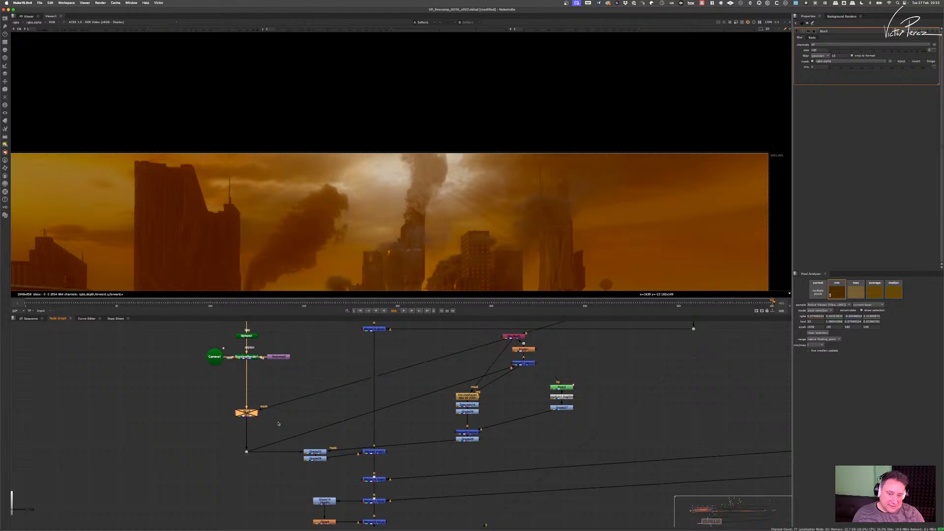
pyautogui.press('d')
pyautogui.press('d')
pyautogui.press('d')
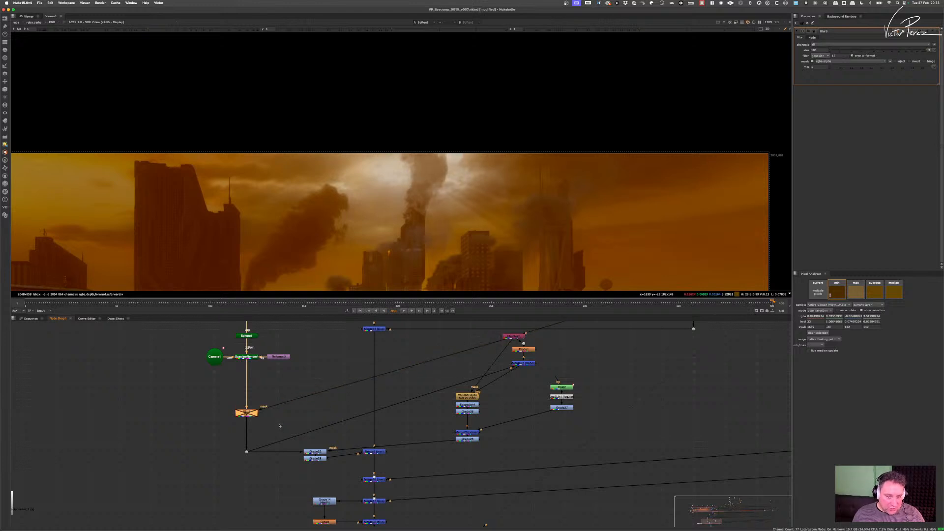
pyautogui.press('d')
pyautogui.press('d')
pyautogui.press('d')
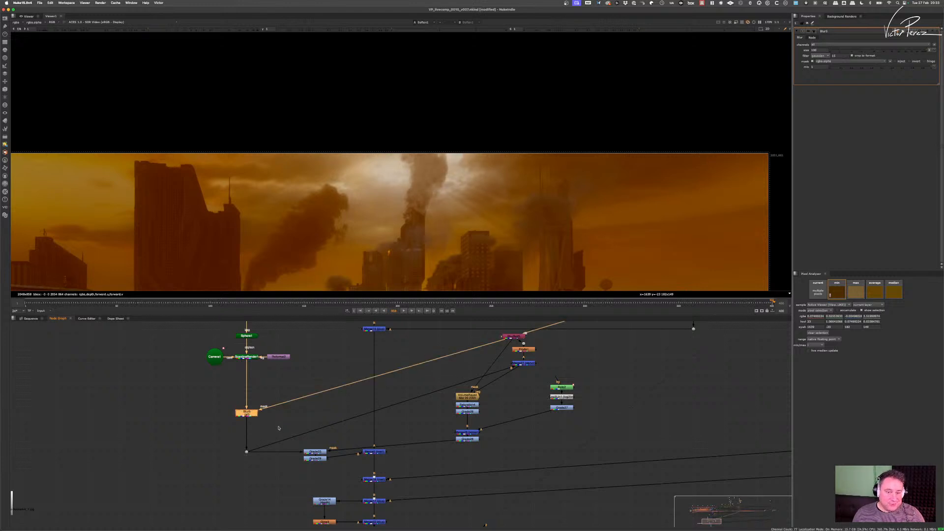
# - Examine the central smoke plume's edges up close with the masked sky Blur toggled off and on
pyautogui.scroll(3, 465, 167)
pyautogui.scroll(1, 466, 167)
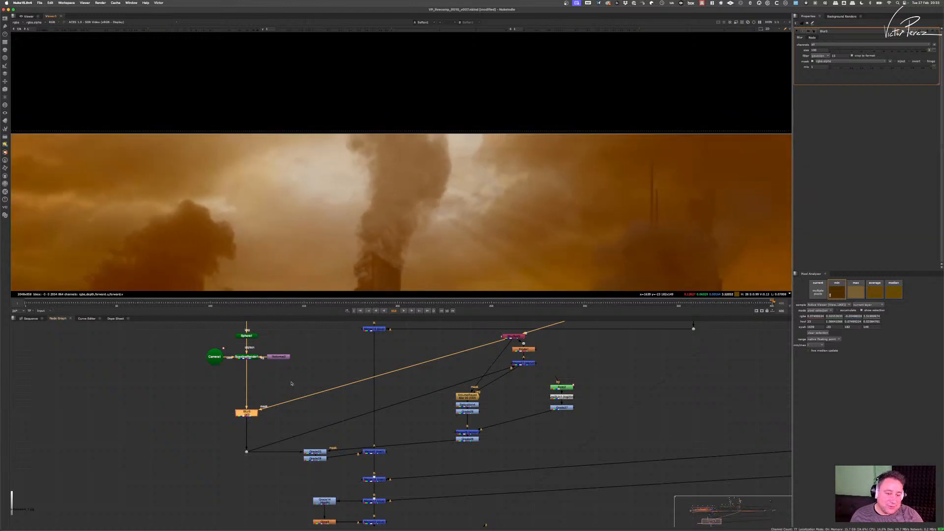
pyautogui.press('d')
pyautogui.press('d')
pyautogui.press('d')
pyautogui.scroll(5, 391, 160)
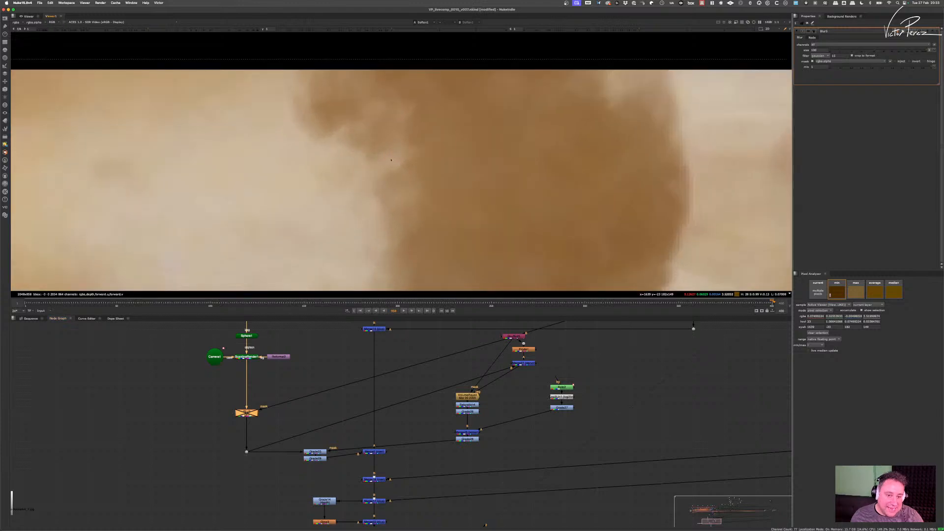
pyautogui.press('d')
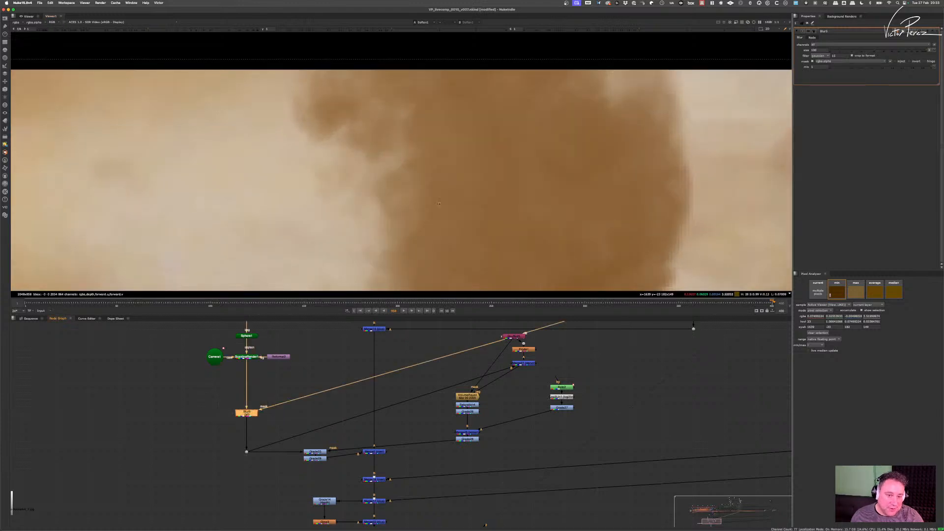
pyautogui.scroll(-4, 393, 173)
pyautogui.scroll(5, 387, 174)
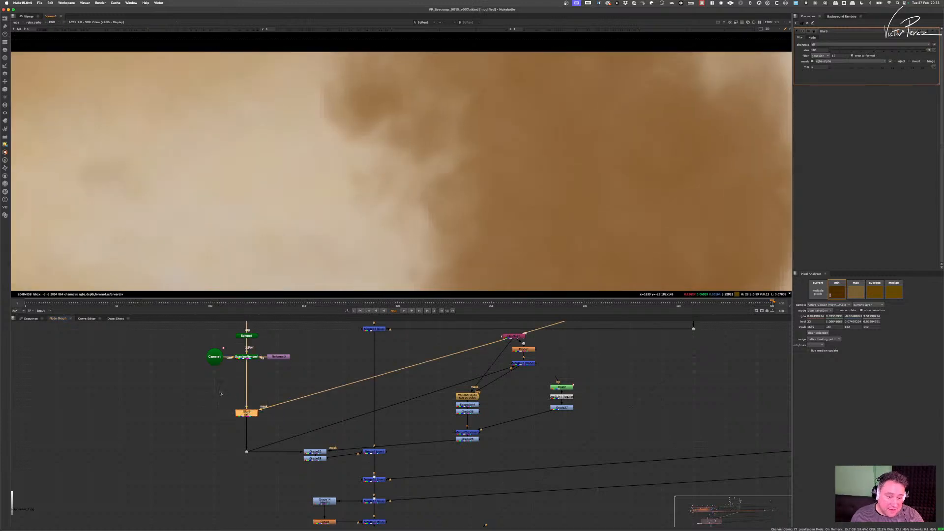
pyautogui.press('d')
pyautogui.press('d')
pyautogui.scroll(-4, 457, 189)
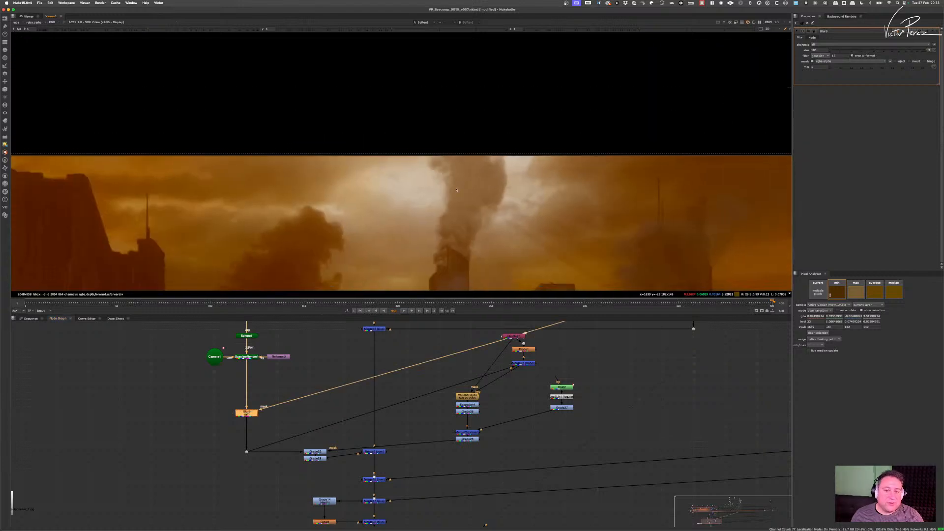
# - Lower the size of the masked sky Blur to a rounded value and check the plume in the whole composite
pyautogui.scroll(3, 709, 234)
pyautogui.moveTo(526, 351); pyautogui.dragTo(510, 372, button='middle')
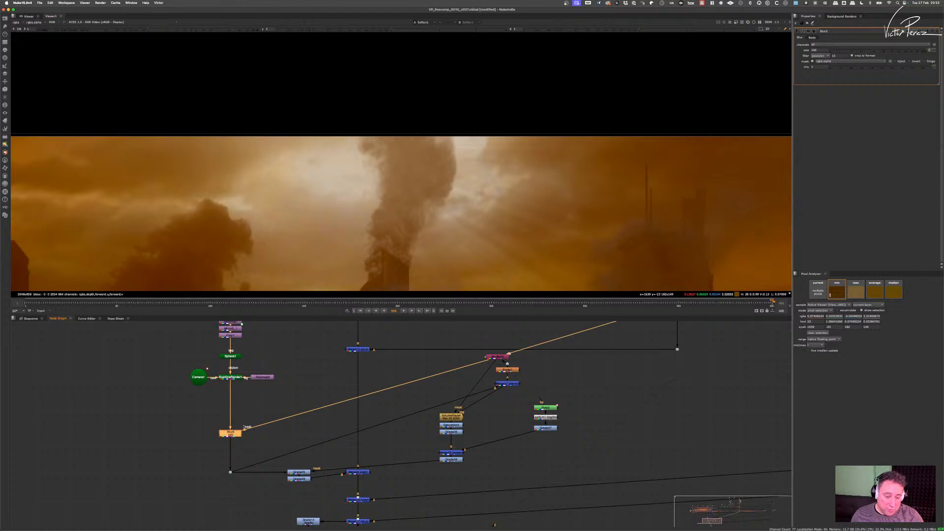
pyautogui.scroll(-1, 461, 208)
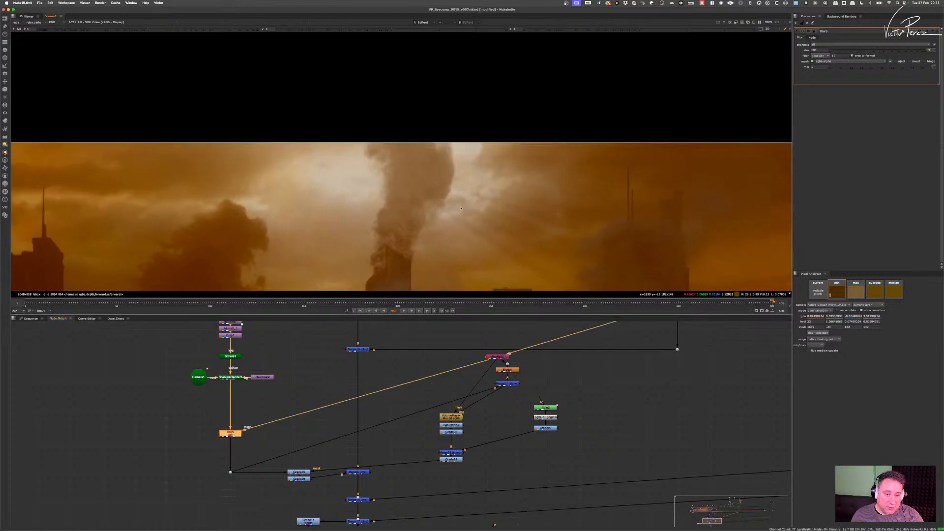
pyautogui.scroll(1, 461, 208)
pyautogui.click(235, 434)
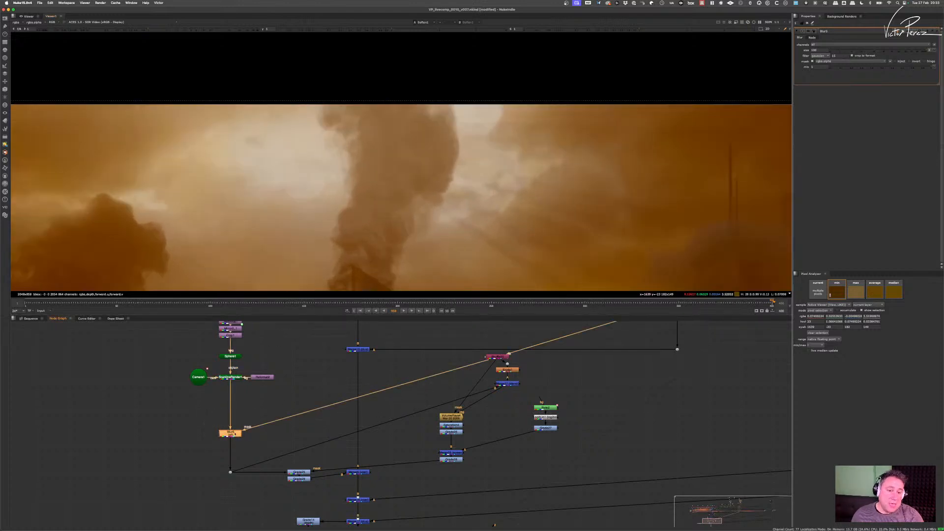
pyautogui.moveTo(925, 51); pyautogui.dragTo(883, 50)
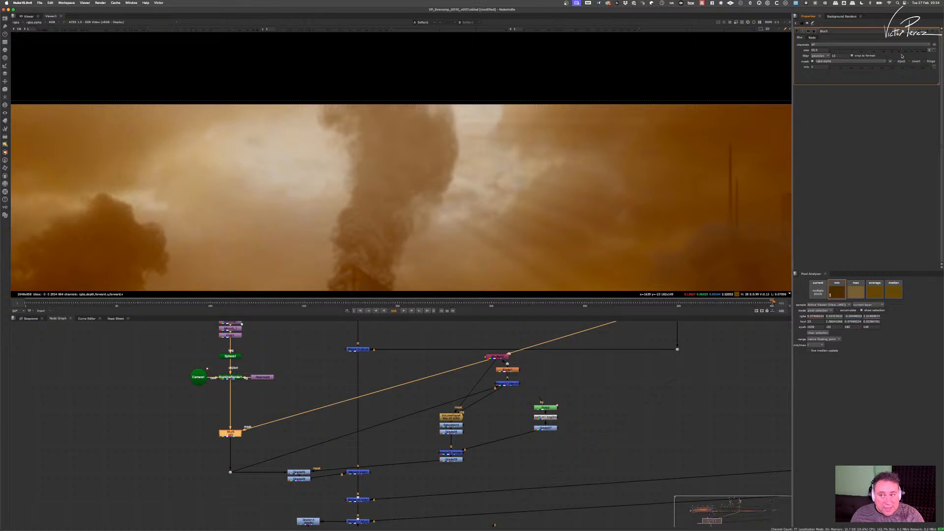
pyautogui.moveTo(903, 56); pyautogui.dragTo(904, 56)
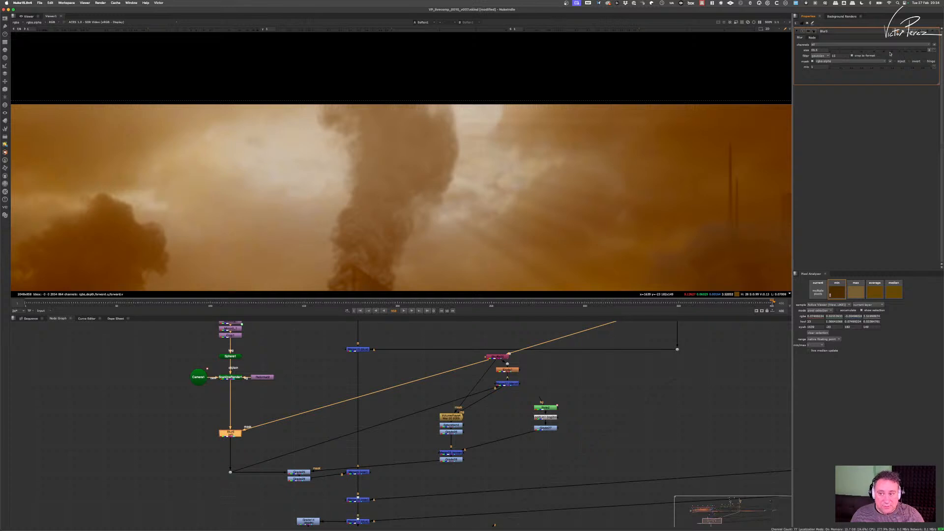
pyautogui.moveTo(825, 50); pyautogui.dragTo(797, 22)
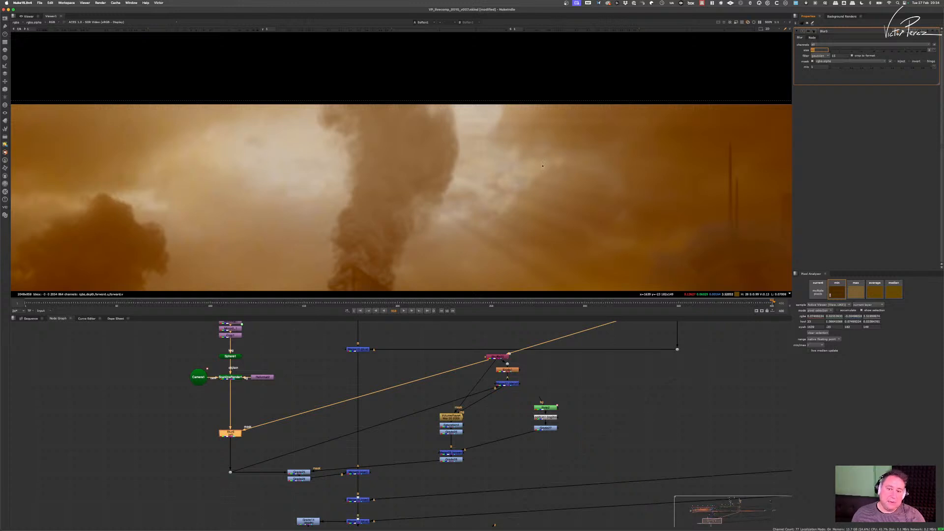
pyautogui.scroll(-5, 543, 166)
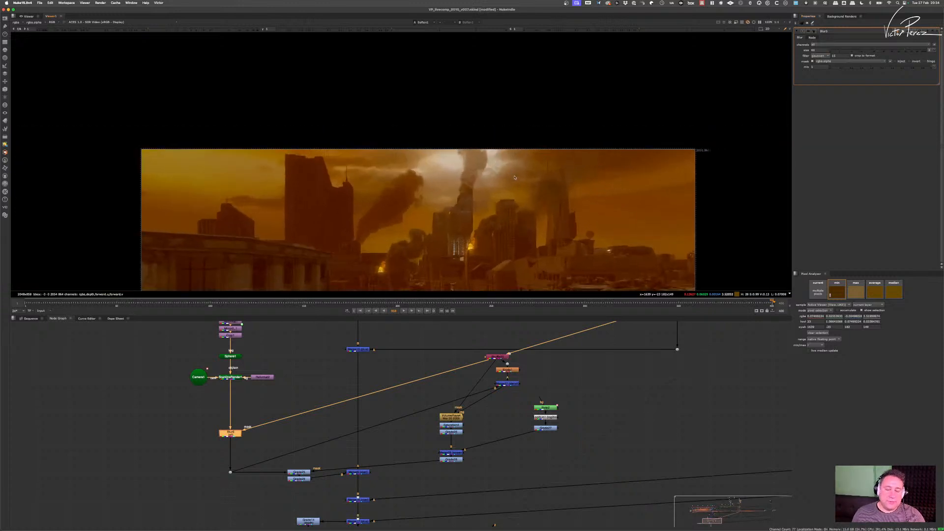
pyautogui.scroll(-3, 515, 177)
pyautogui.moveTo(514, 178); pyautogui.dragTo(477, 142, button='middle')
pyautogui.scroll(3, 498, 142)
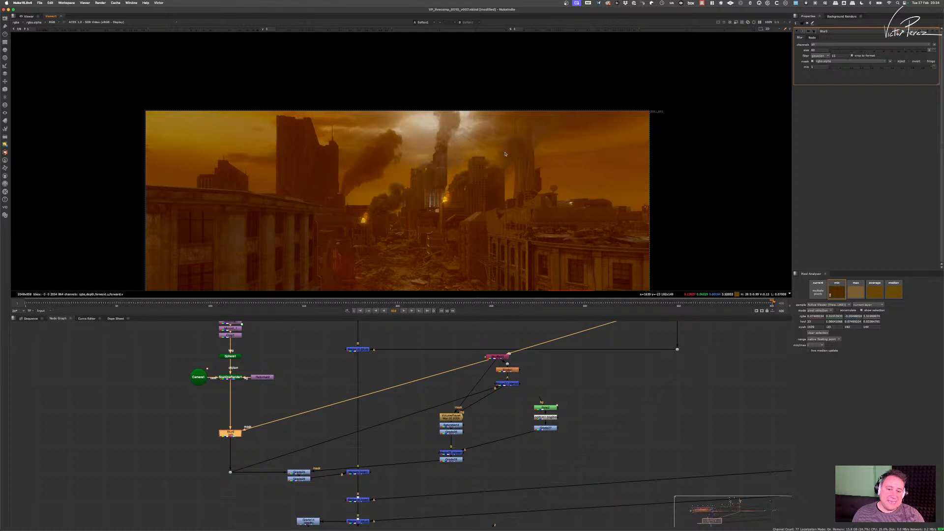